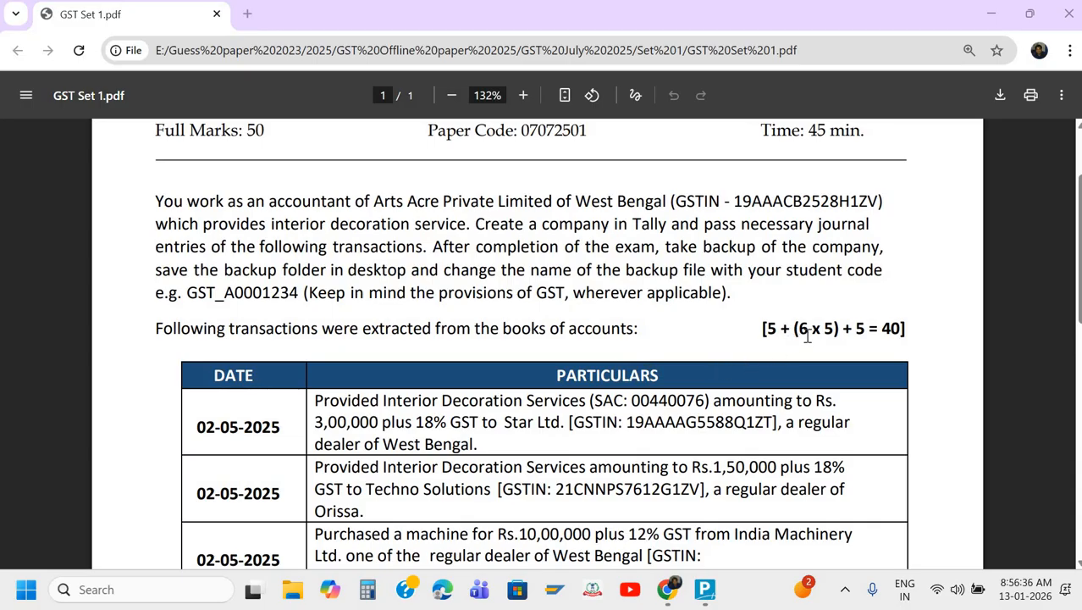
Review the GST question paper's company details, transaction list and GSTR-1 export instructions
scroll(690, 398, down, 5)
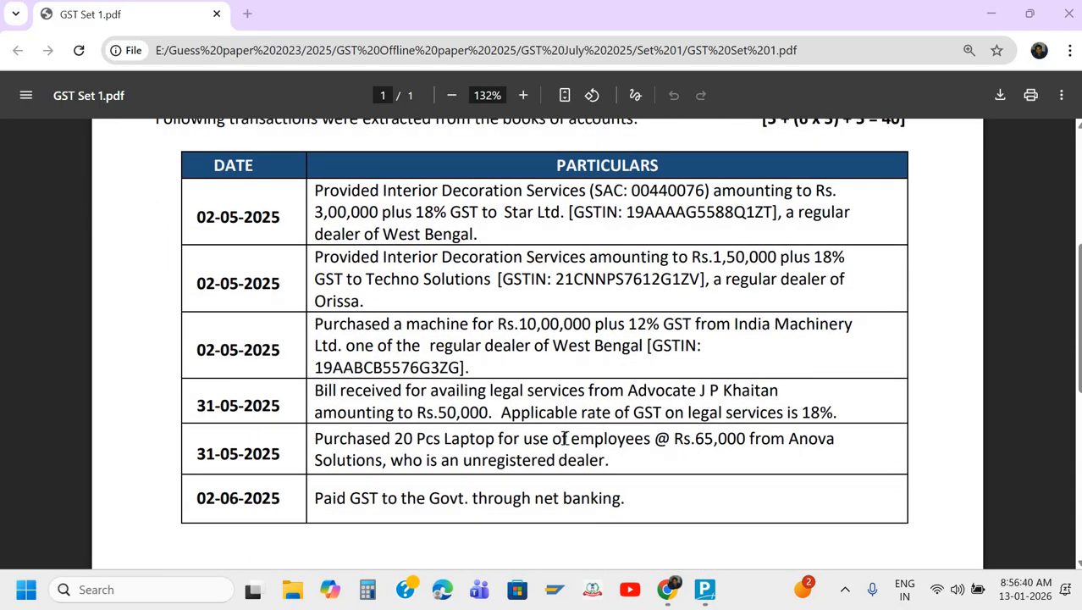
scroll(593, 415, up, 1)
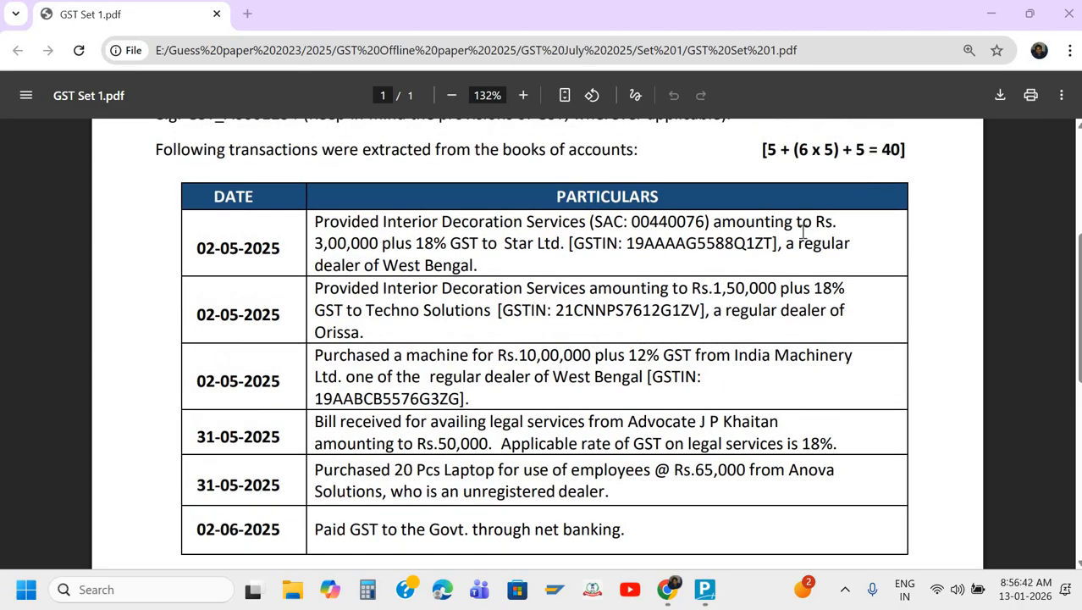
scroll(684, 376, down, 3)
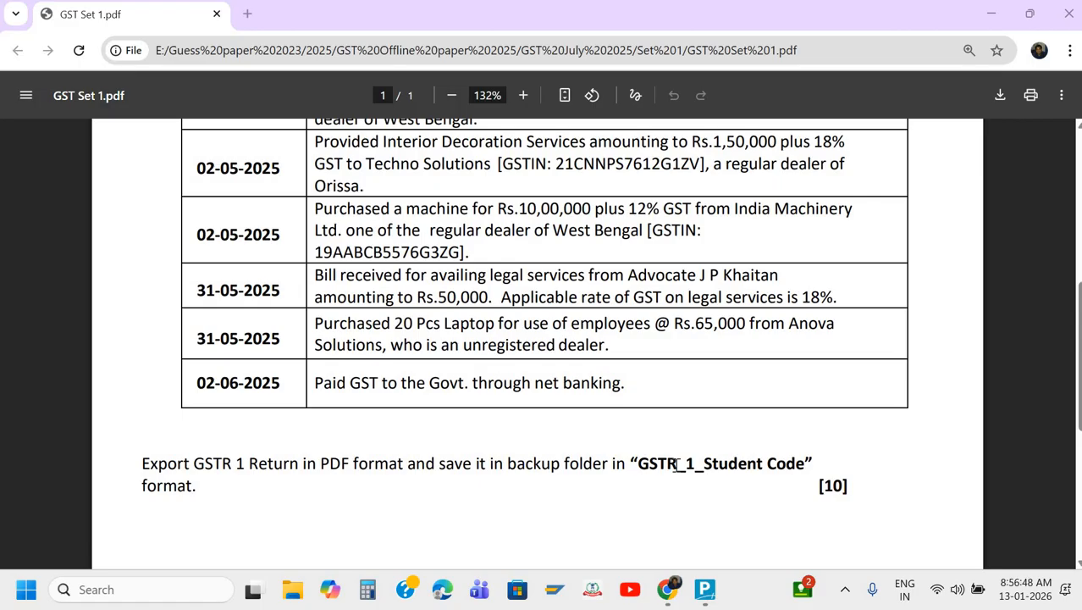
scroll(676, 464, up, 3)
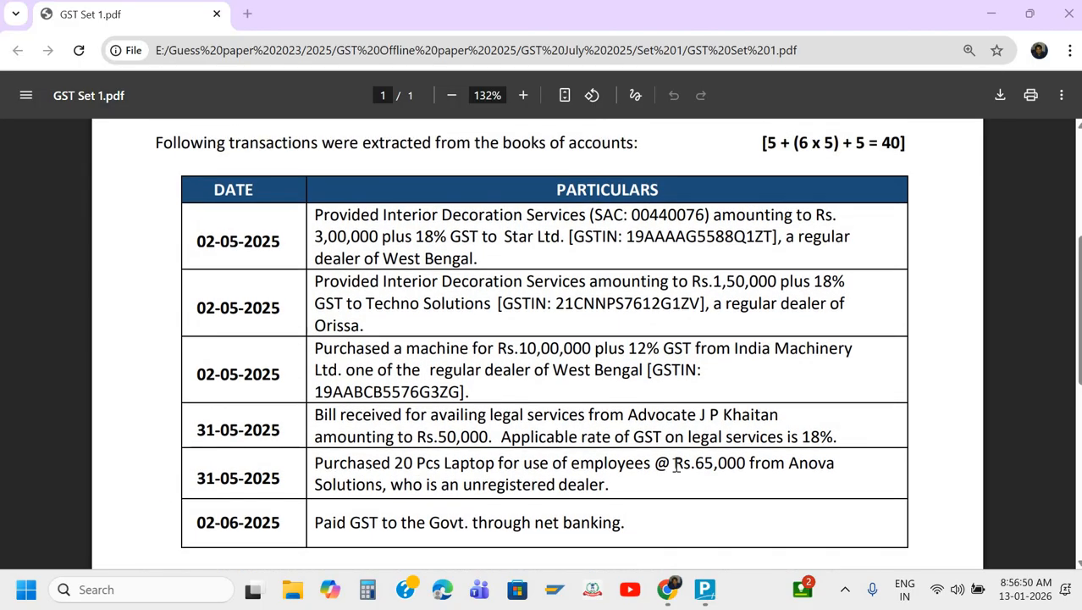
scroll(676, 464, up, 2)
scroll(676, 466, down, 2)
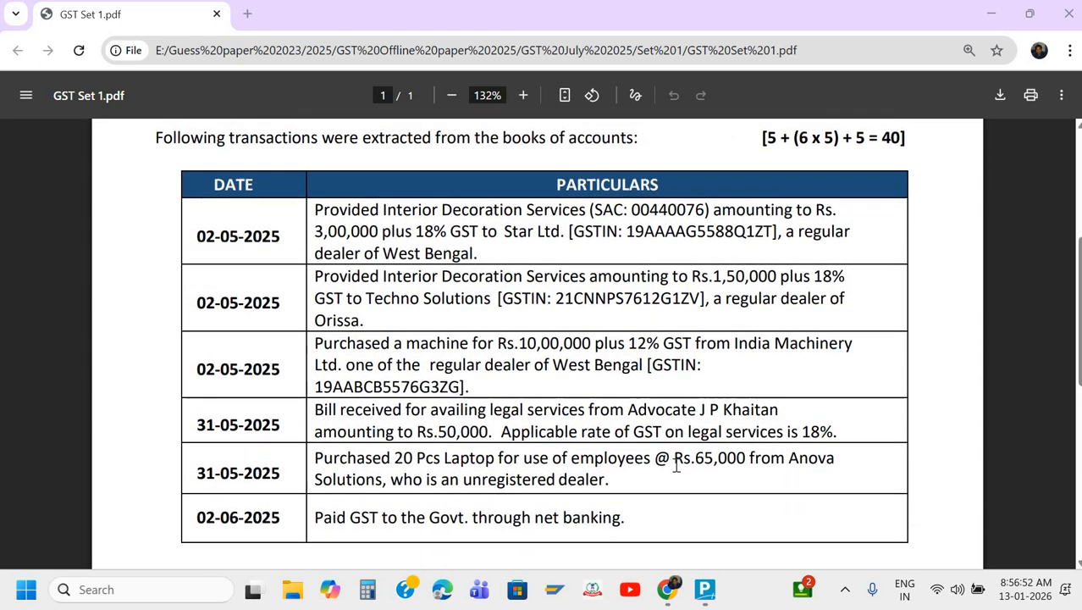
scroll(675, 465, up, 4)
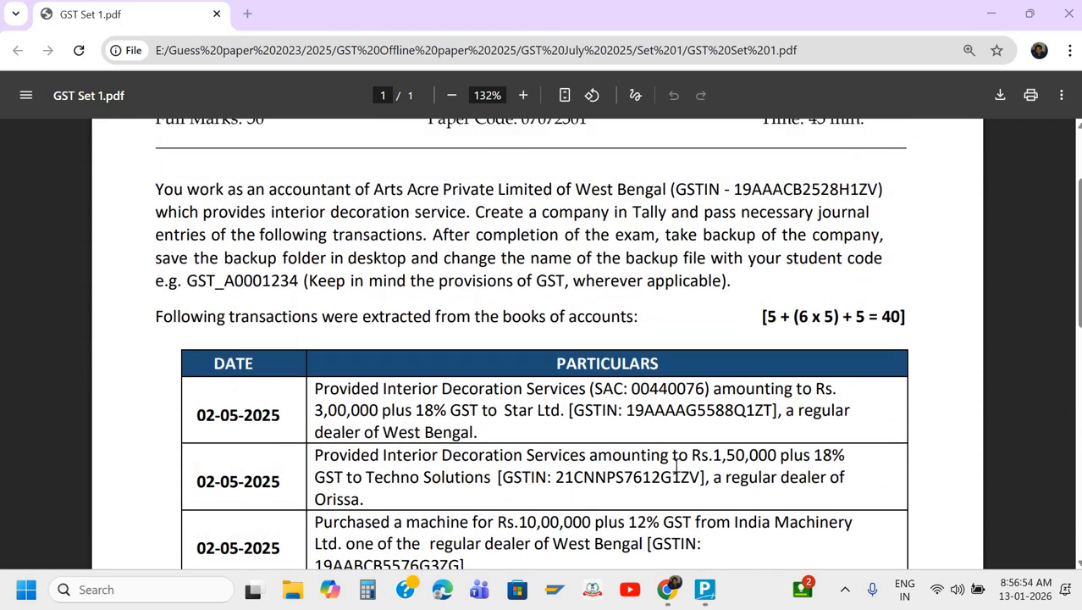
scroll(676, 464, up, 1)
scroll(676, 464, down, 1)
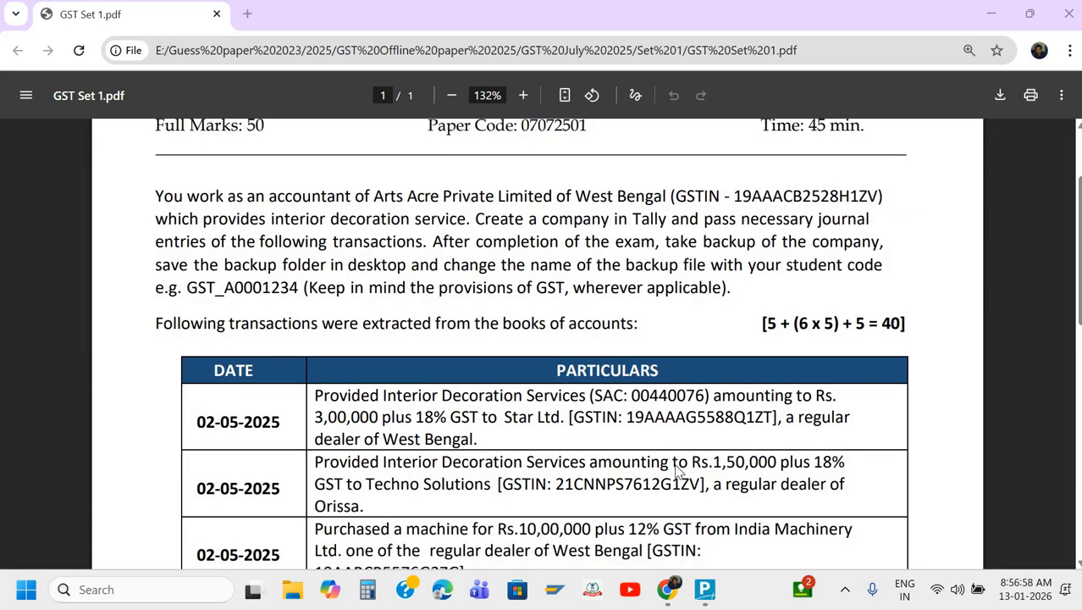
Switch to TallyPrime and shut the open company Raj Company Ltd
key(alt+Tab)
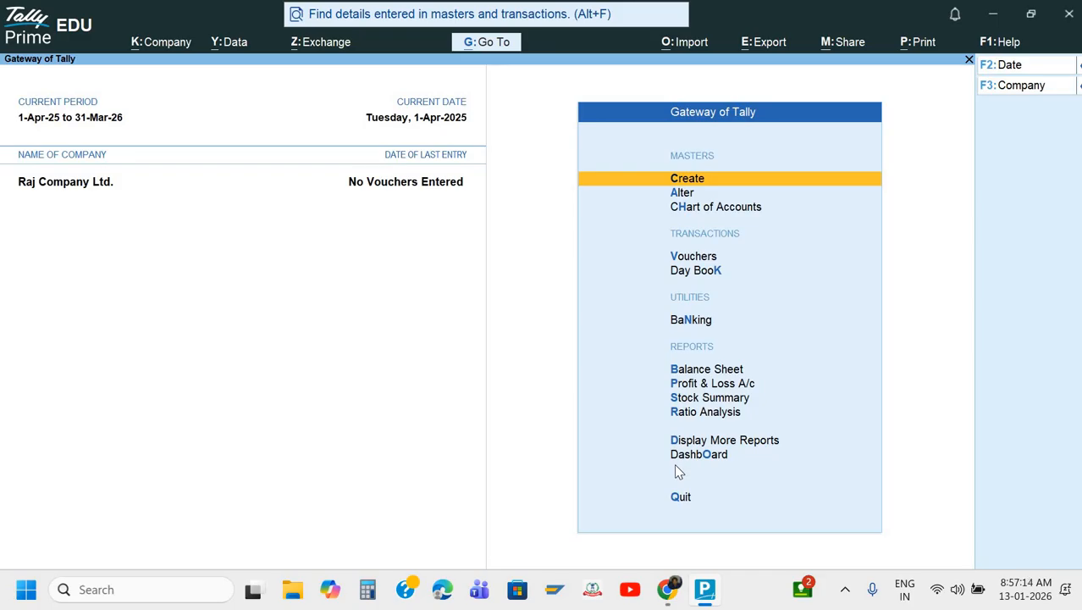
key(alt+k)
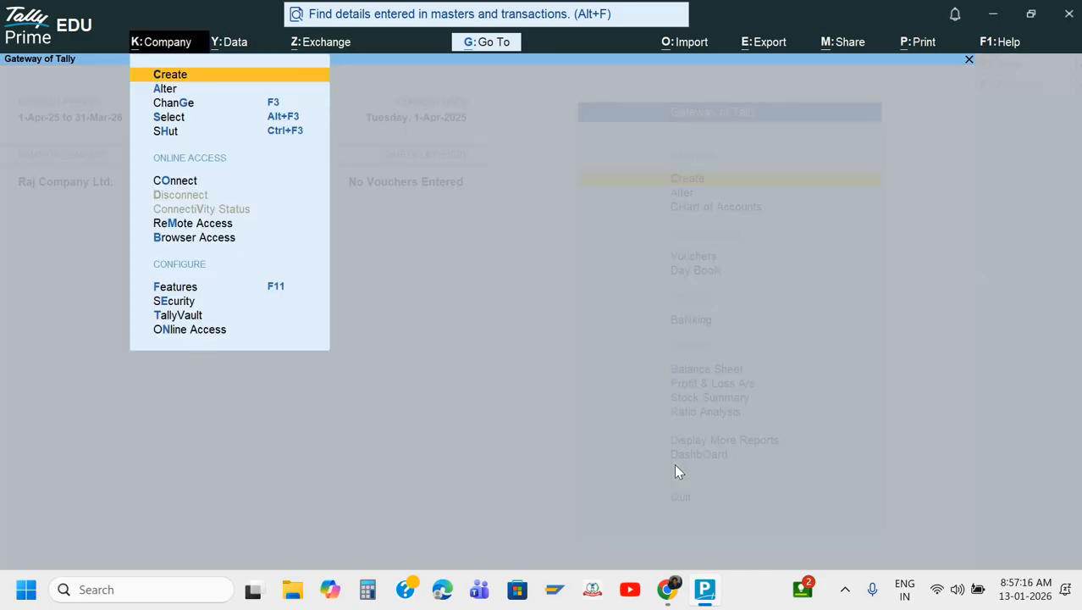
key(Down)
key(Down)
key(Down)
key(Down)
key(Return)
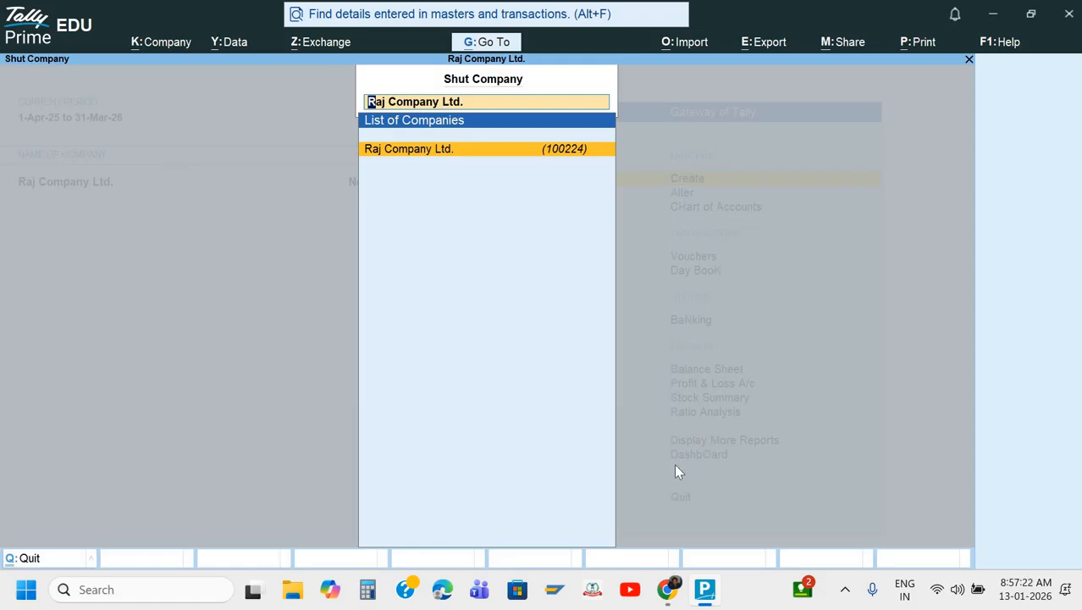
key(Return)
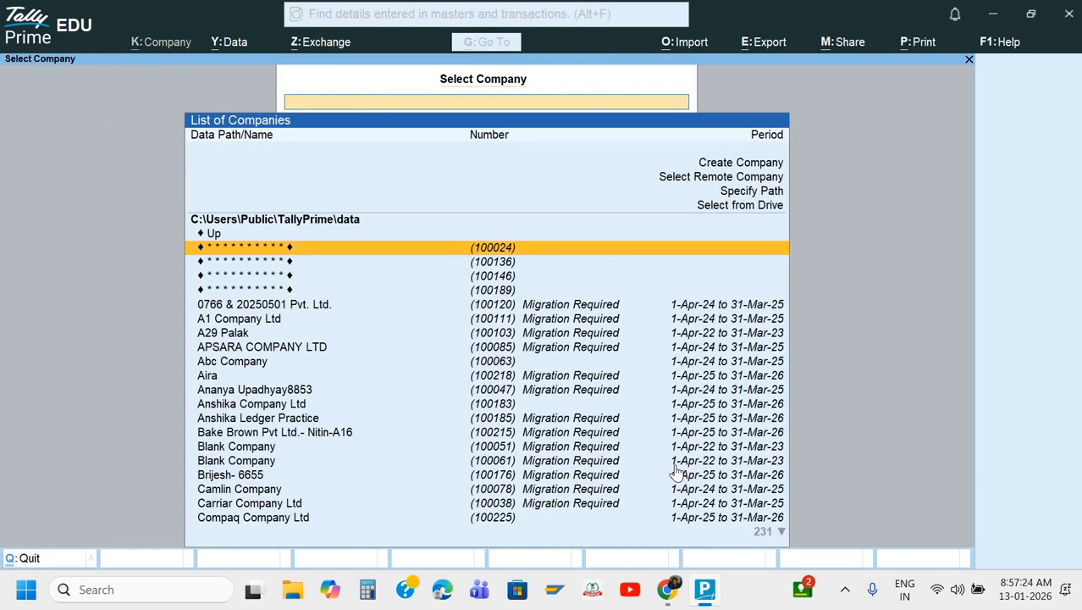
Start creating a company named Arts Acre Private Limited, copied from the question paper, followed by the student's name, and keep the same mailing name
key(Up)
key(Up)
key(Up)
key(Up)
key(Up)
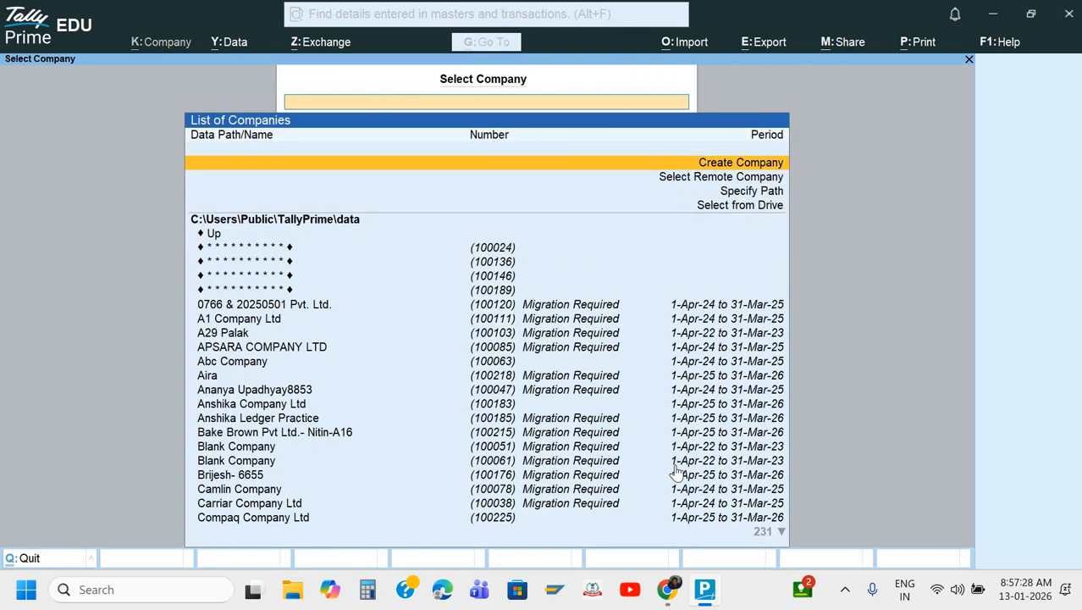
key(Return)
key(alt+Tab)
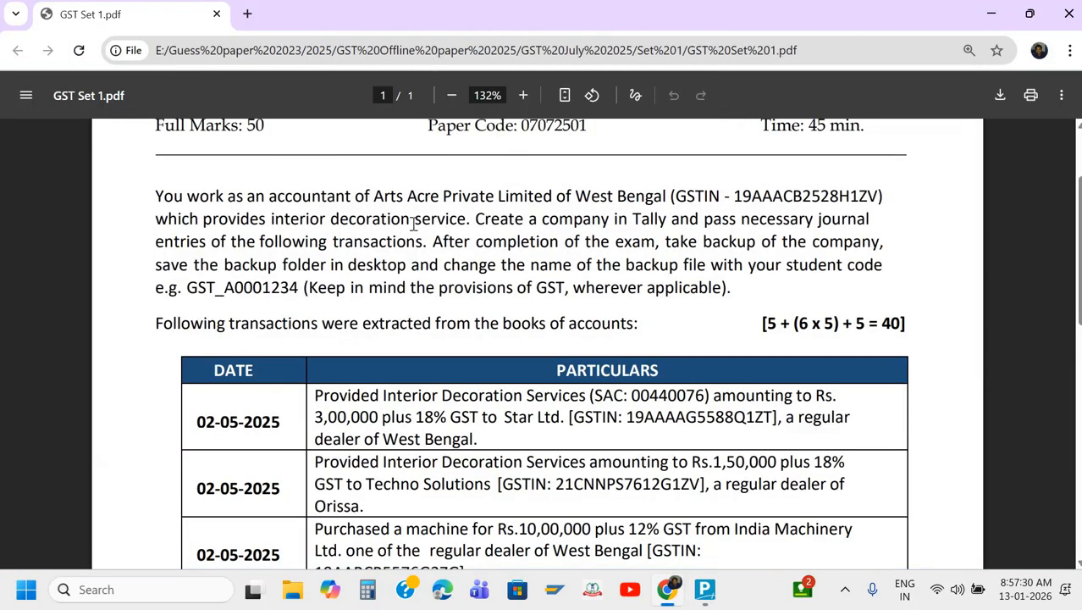
drag(374, 195, 554, 197)
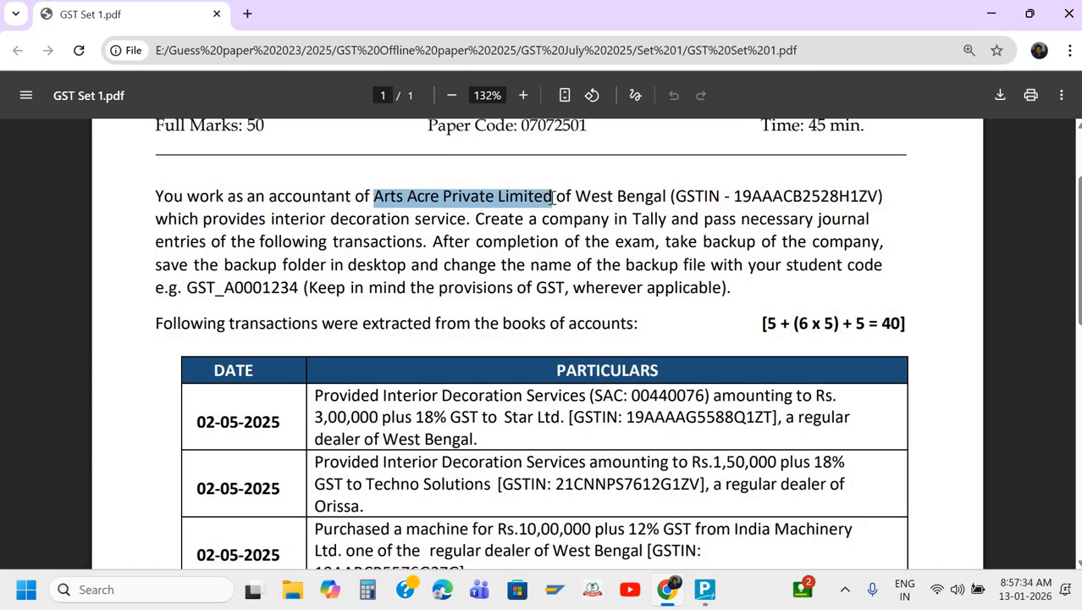
key(ctrl+c)
key(alt+Tab)
key(ctrl+v)
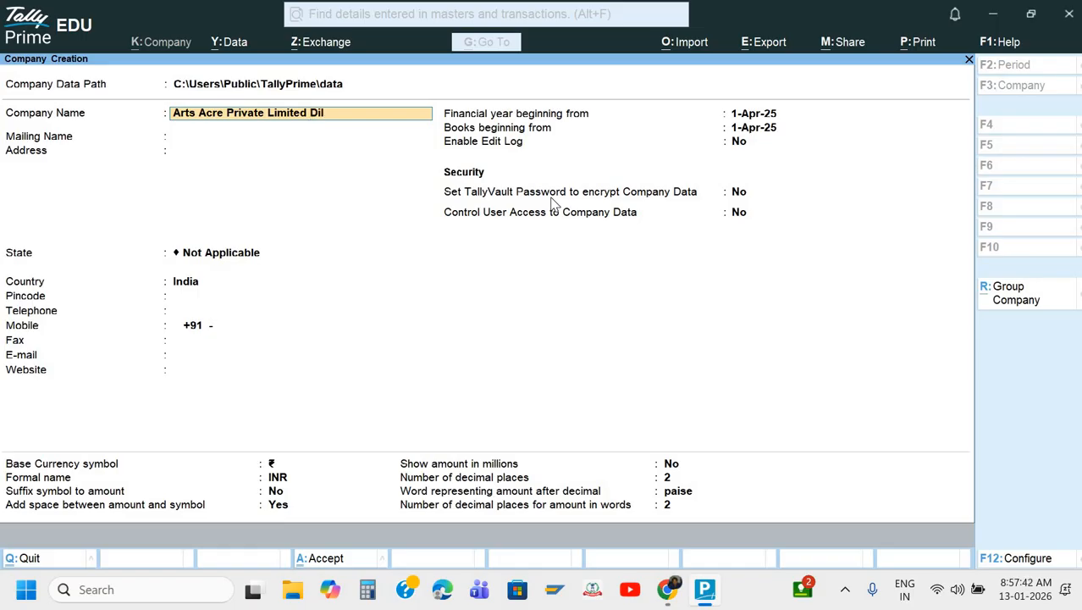
key(Return)
key(Return)
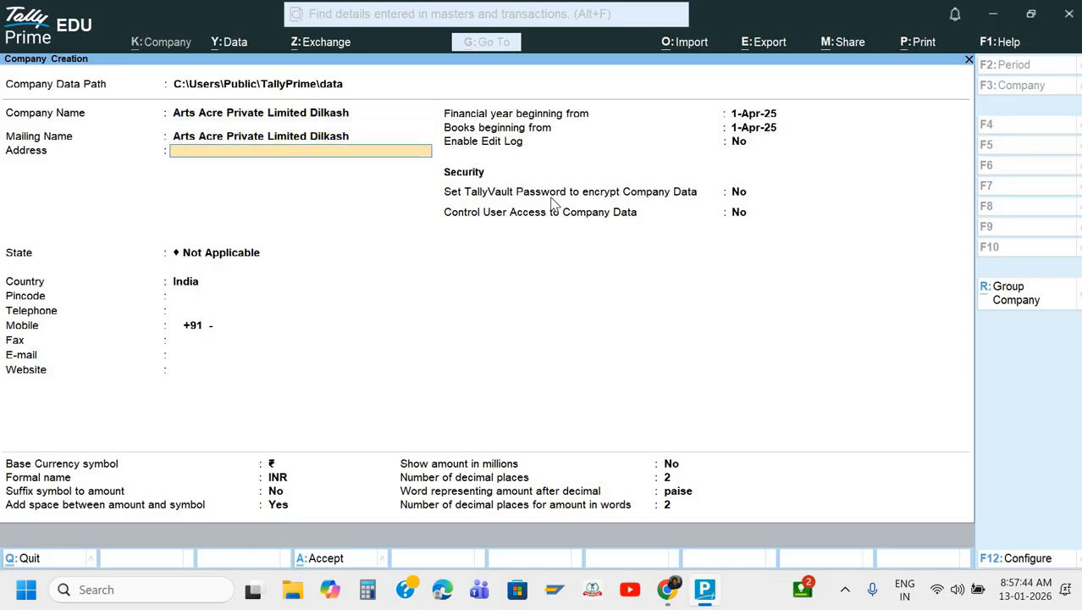
Leave the company's address blank and set its state to West Bengal, as given in the question paper
key(Return)
key(alt+Tab)
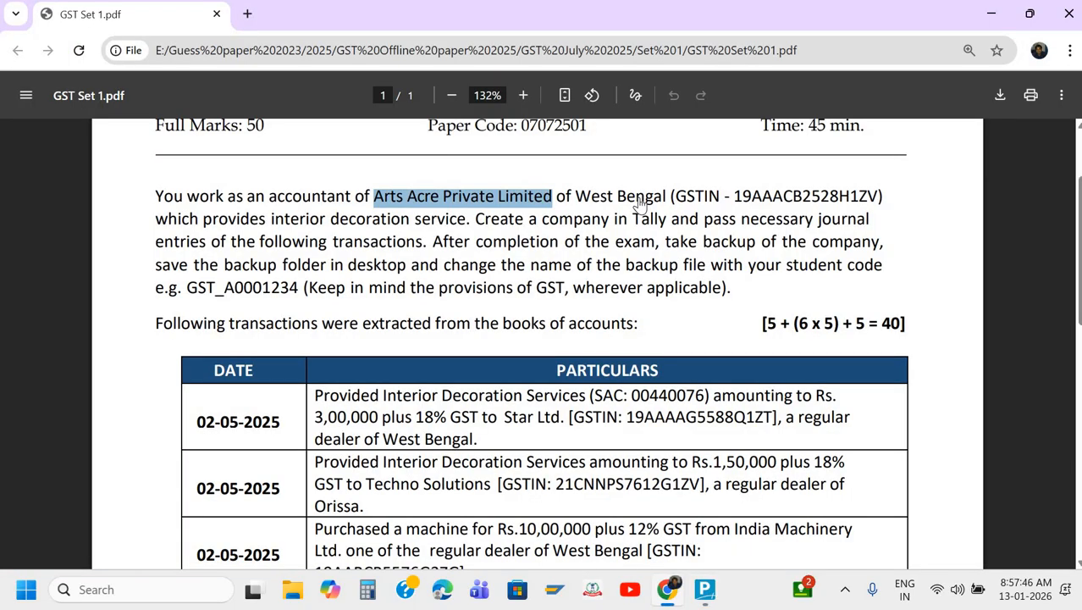
key(alt+Tab)
text(we)
key(Return)
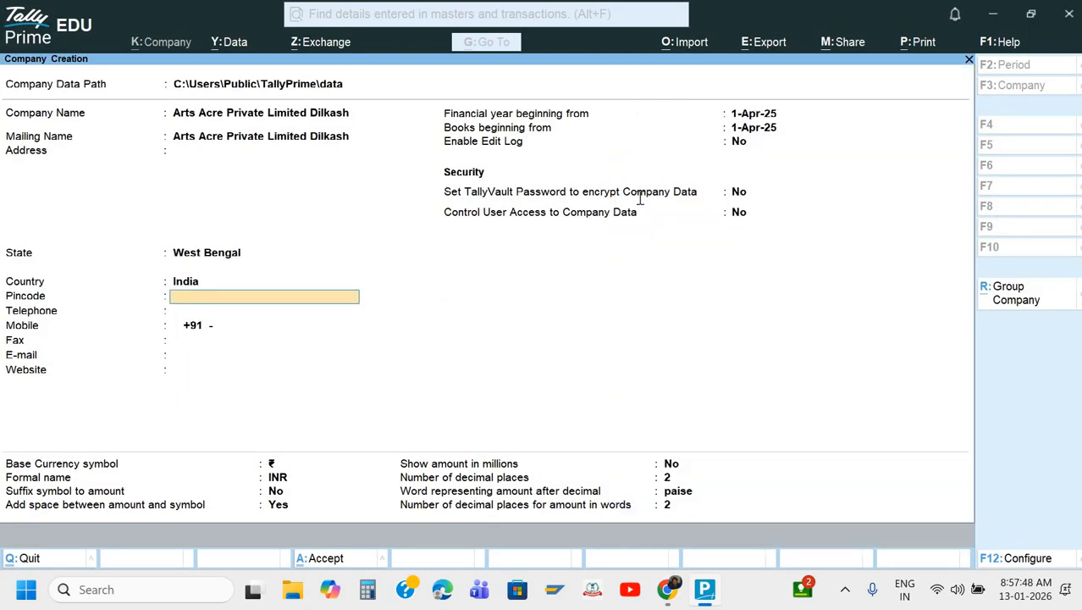
Leave the contact details blank, keep 1-Apr-25 as the financial year and books start with Edit Log off, and save the company
key(alt+Tab)
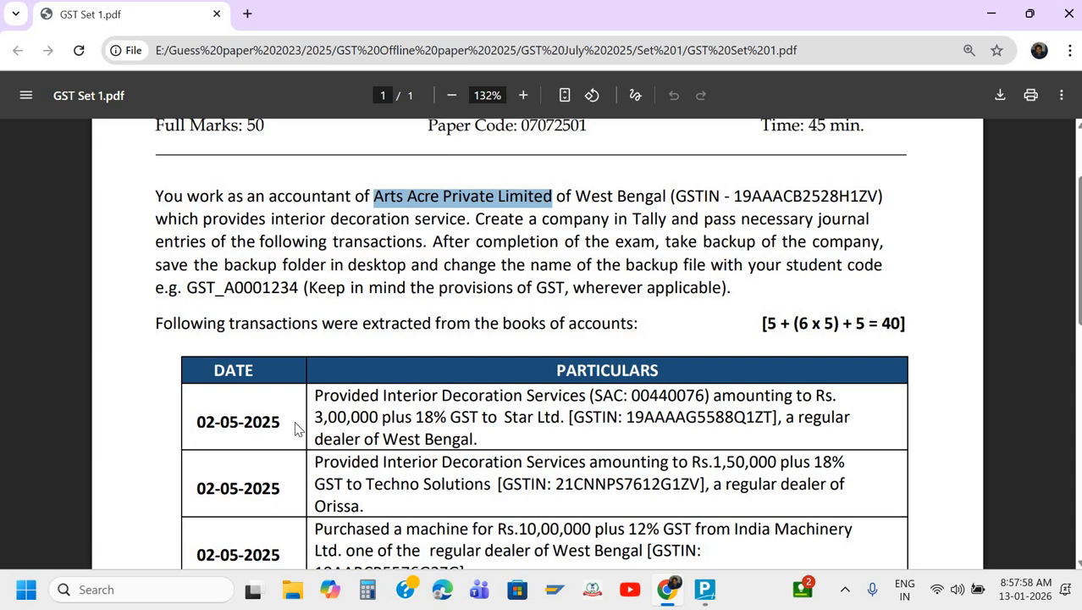
key(alt+Tab)
key(Return)
key(Return)
key(Return)
key(Return)
key(Return)
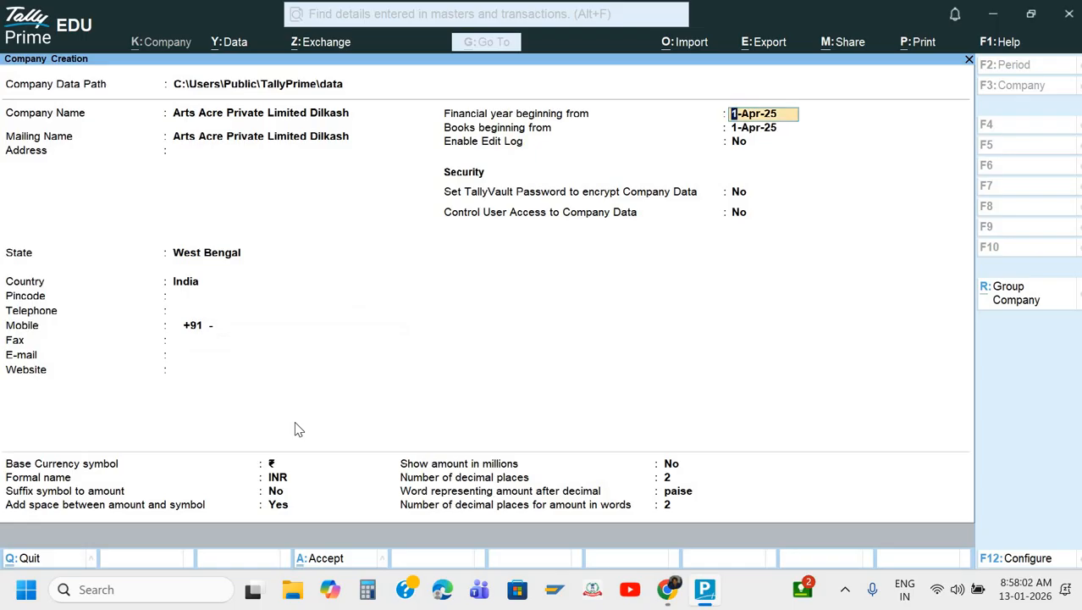
key(Return)
key(Return)
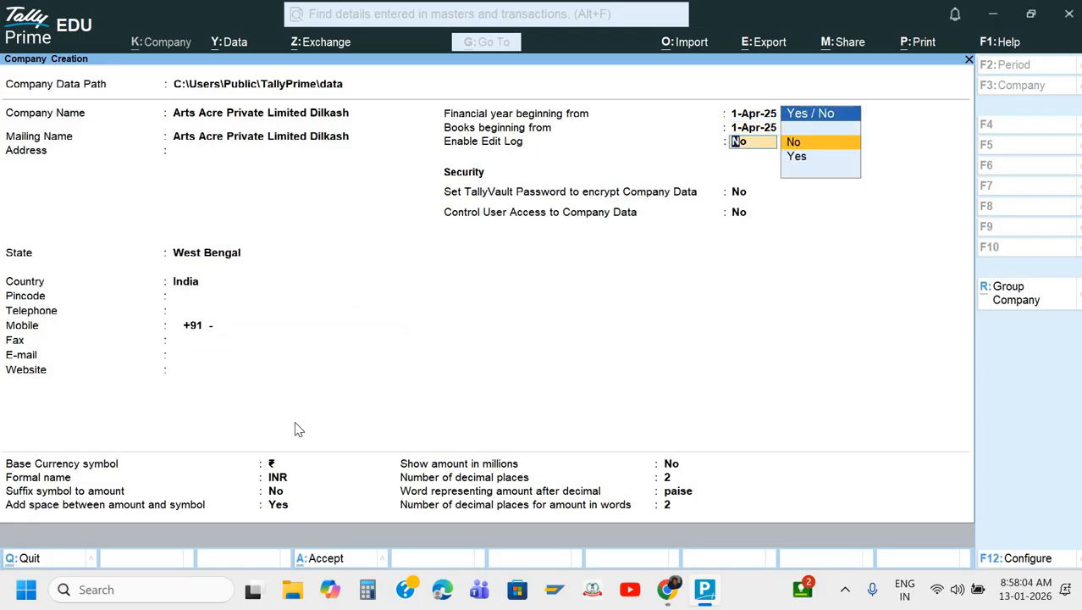
key(Return)
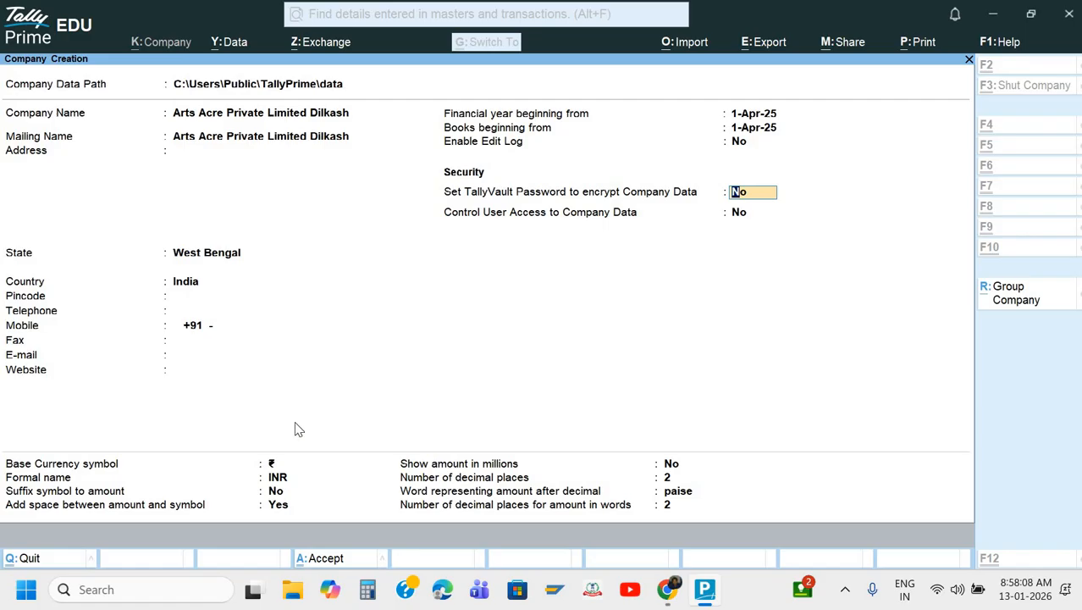
key(ctrl+a)
Keep the default accounting and inventory features, leave GST enabled, and go to the GSTIN entry in the company's GST registration details
key(Return)
key(Return)
key(Return)
key(Return)
key(Return)
key(Return)
key(Return)
key(Return)
key(Return)
key(Return)
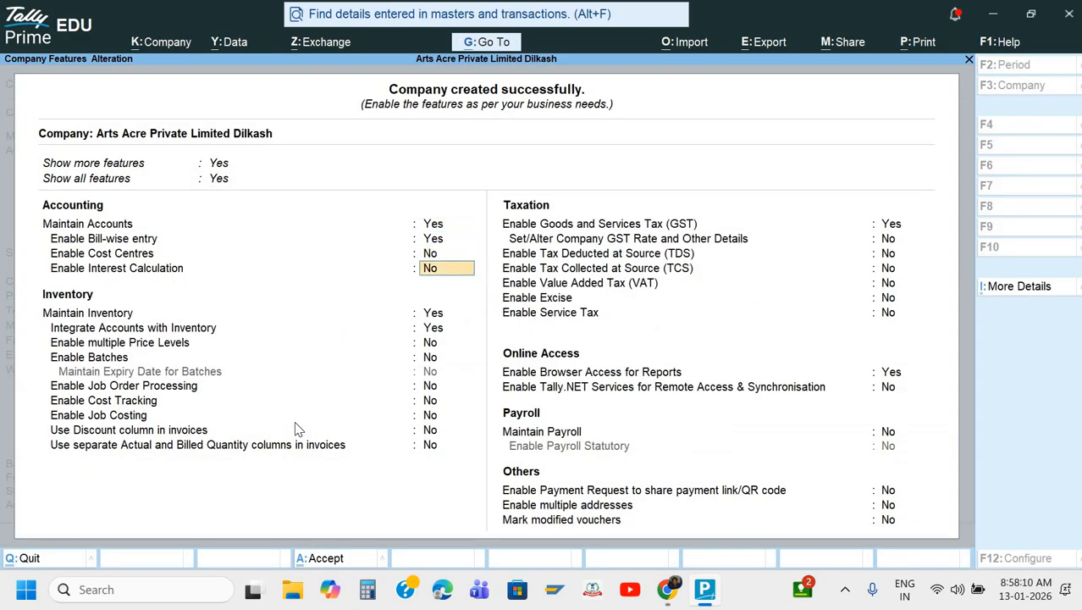
key(Return)
key(Return)
key(Return)
key(Return)
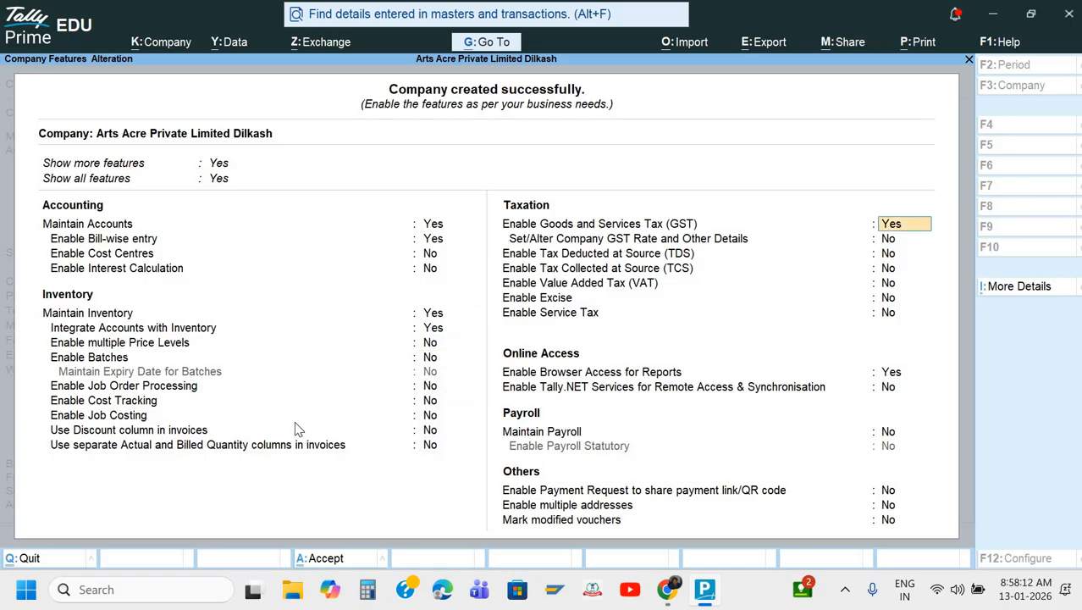
key(Return)
key(Return)
Copy the company's GSTIN from the question paper into the GSTIN/UIN of its GST registration
key(alt+Tab)
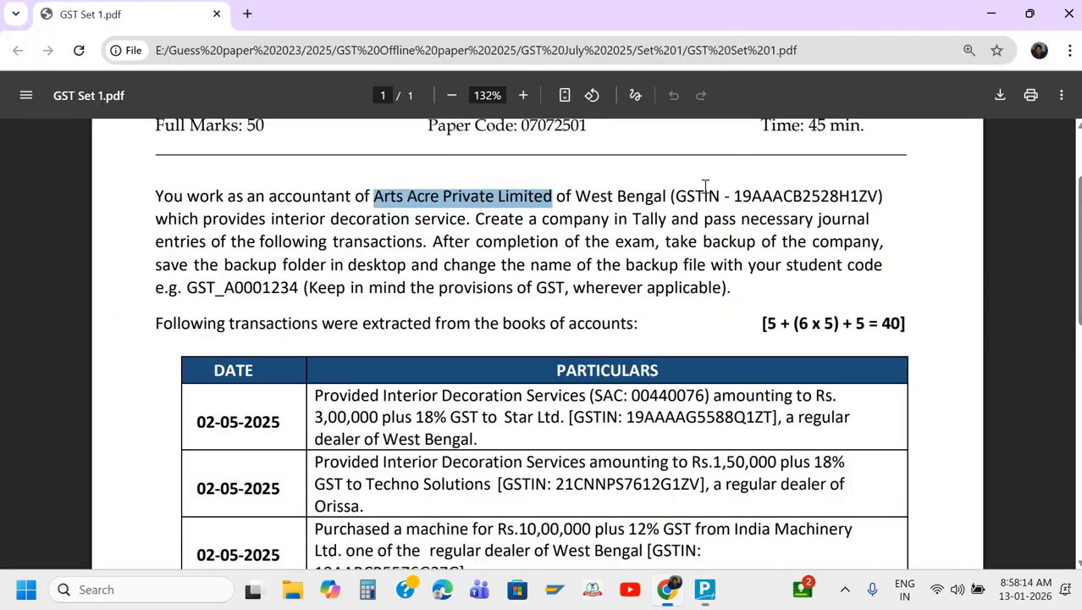
drag(734, 196, 881, 197)
key(ctrl+c)
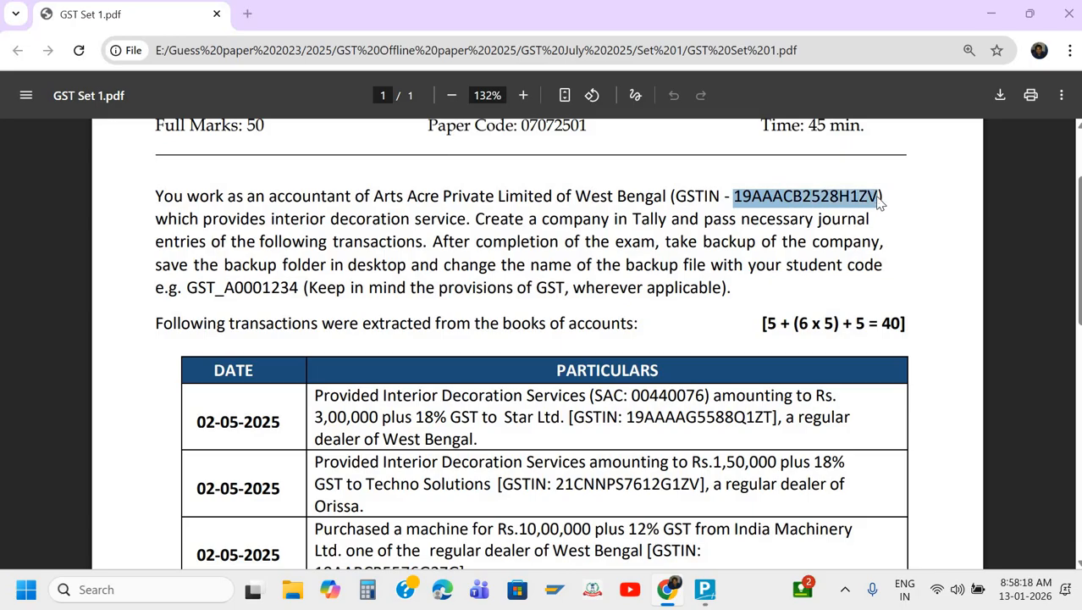
key(alt+Tab)
key(ctrl+alt+v)
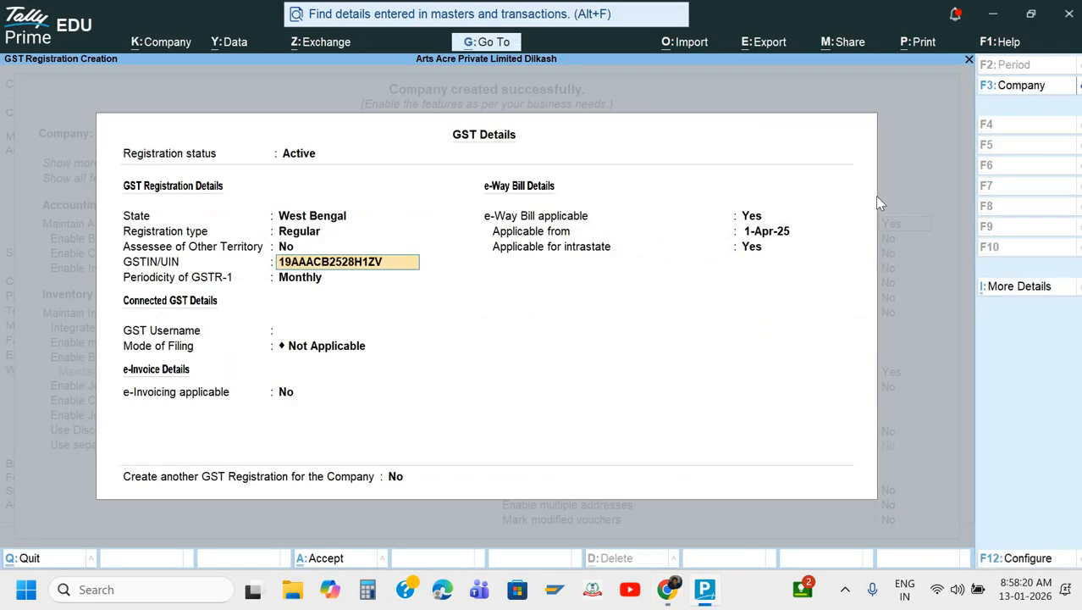
key(Return)
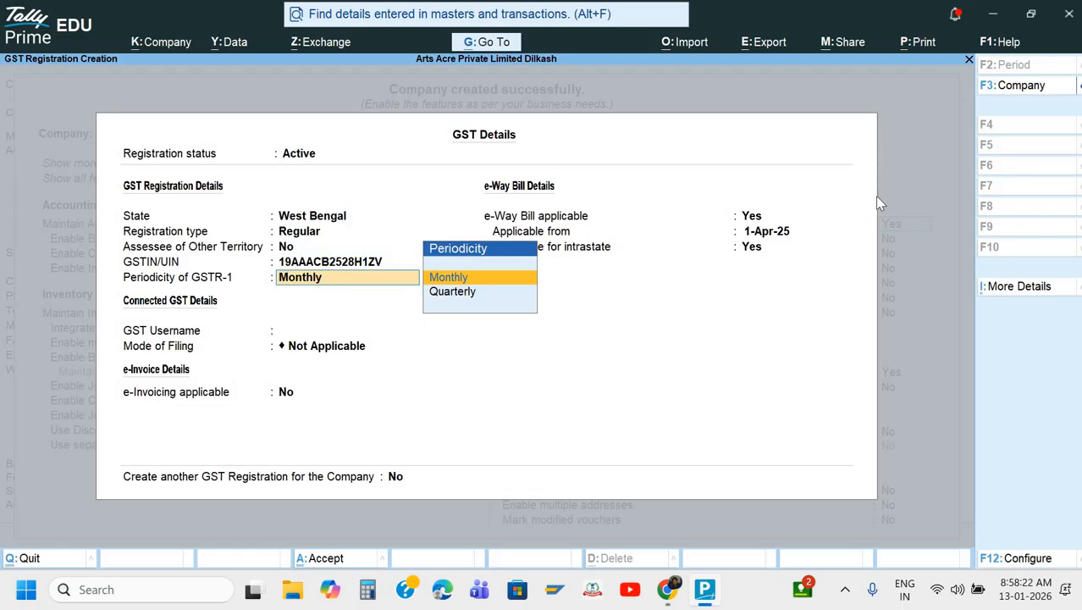
Keep GSTR-1 monthly, mode of filing Not Applicable and e-invoicing off, then save the GST registration and the company features
key(BackSpace)
key(Return)
key(Return)
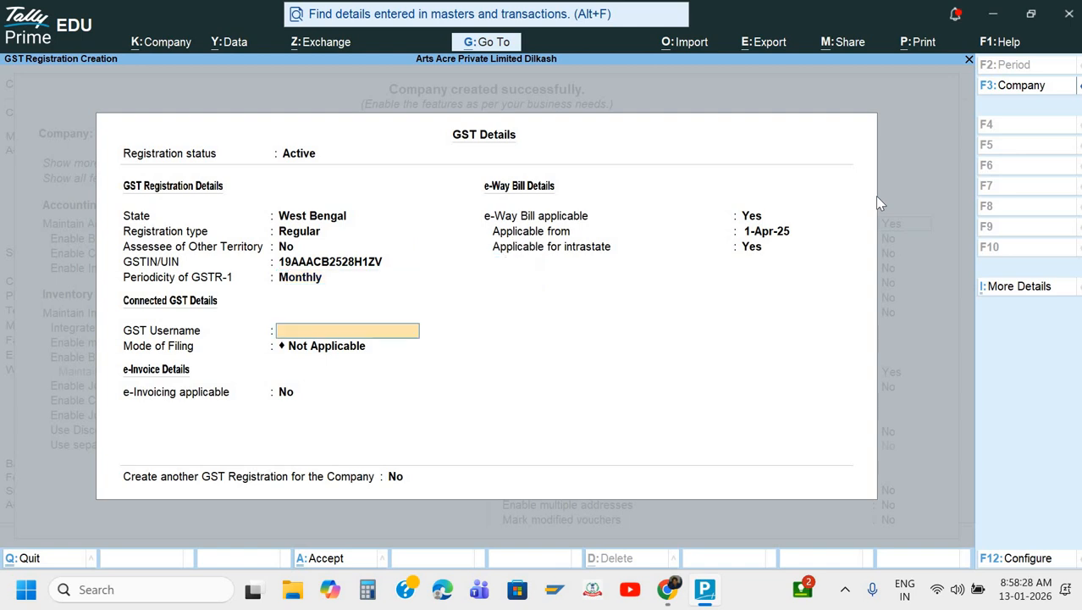
key(Return)
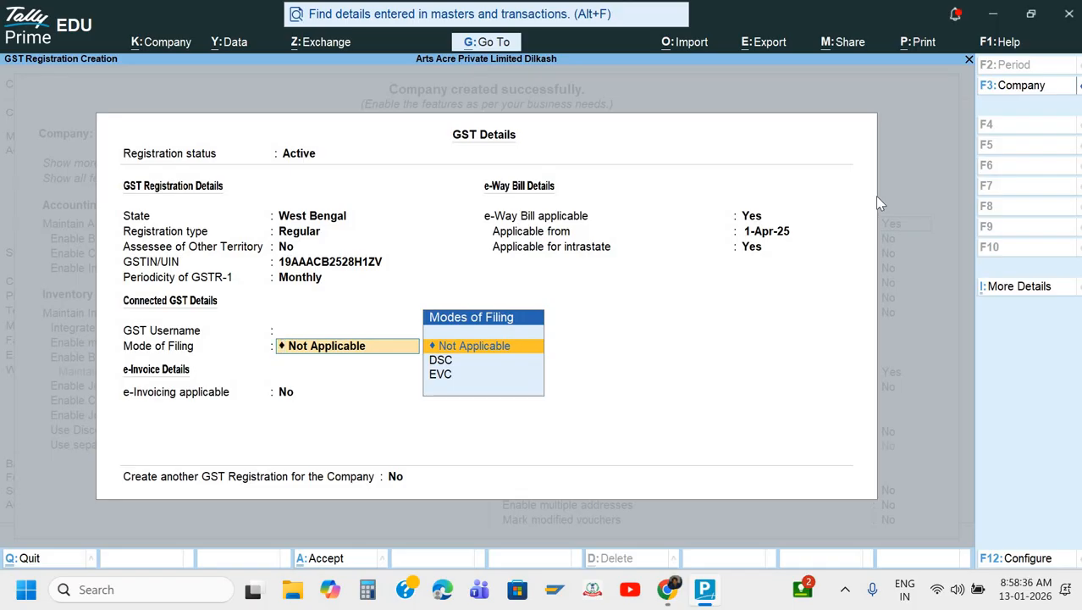
key(Return)
key(Return)
key(Return)
key(Return)
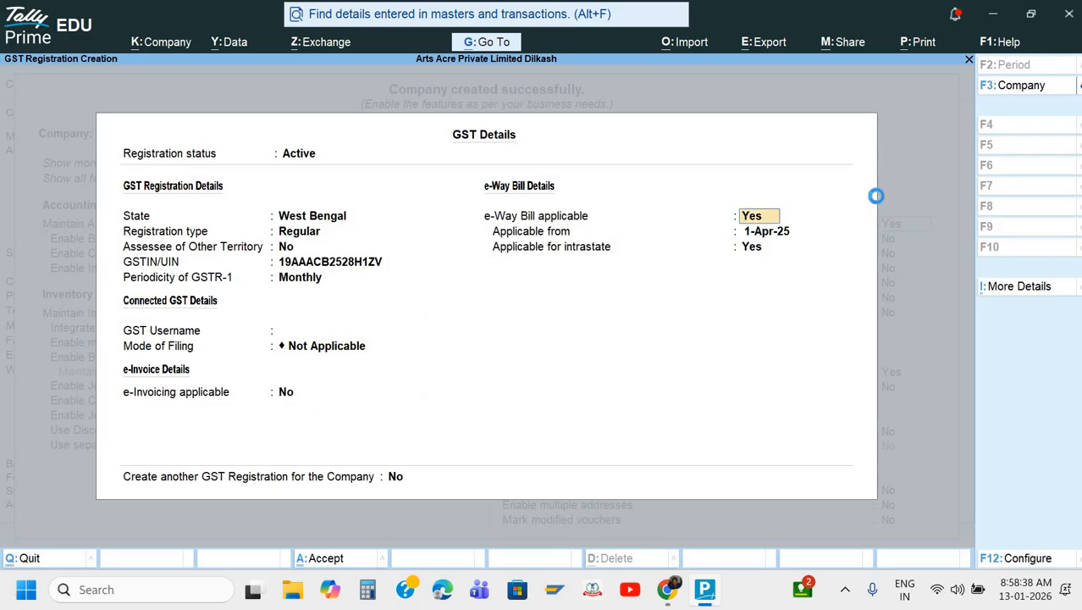
key(ctrl+a)
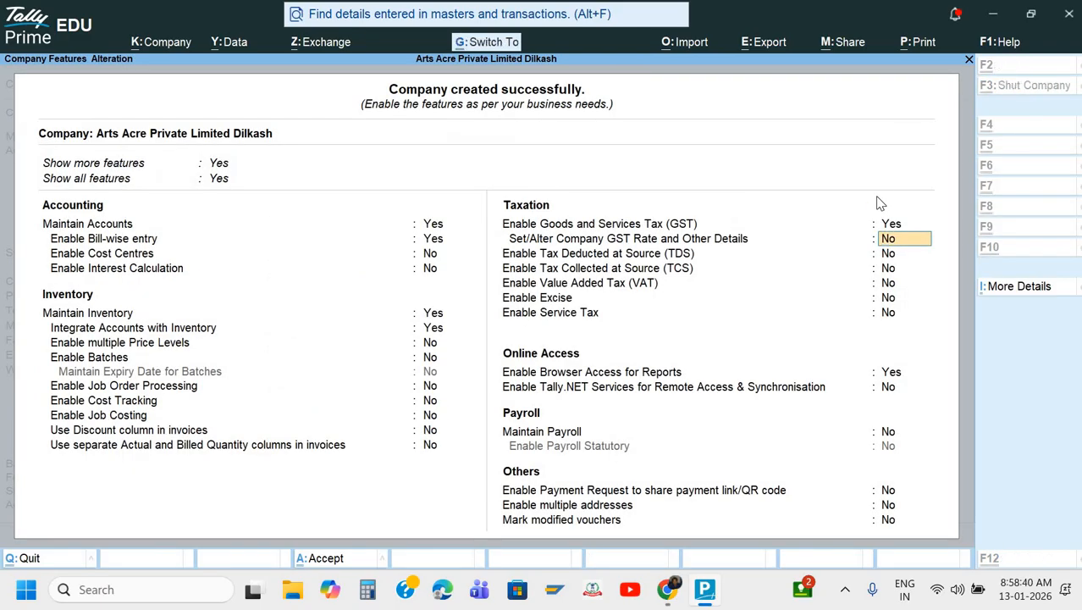
key(ctrl+a)
Examine the dates and particulars of the transactions listed in the GST Set 1 question paper
key(alt+Tab)
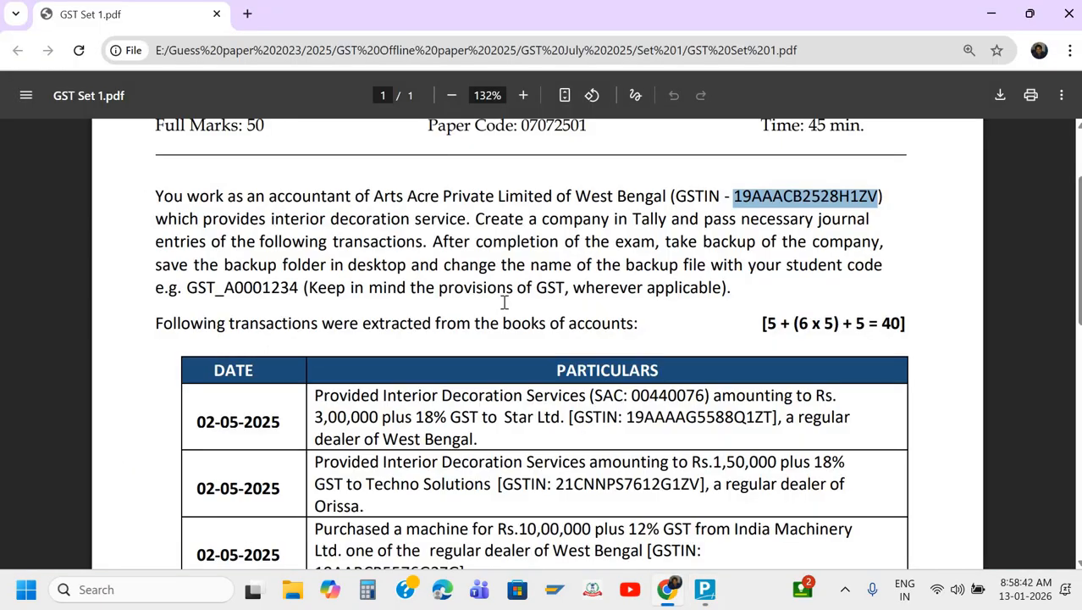
scroll(509, 296, down, 1)
scroll(504, 300, down, 3)
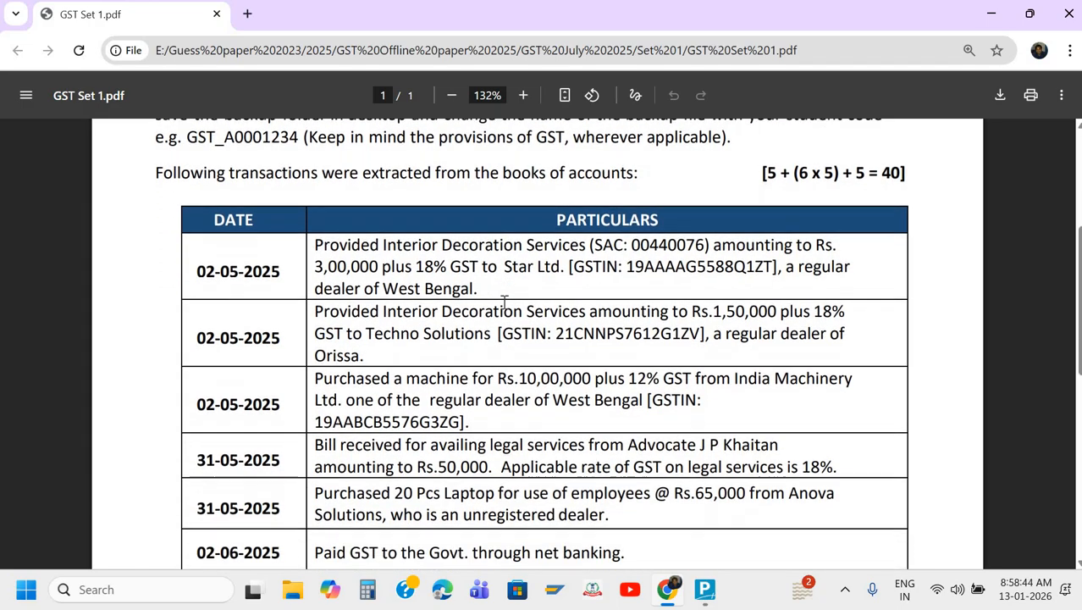
scroll(504, 301, up, 1)
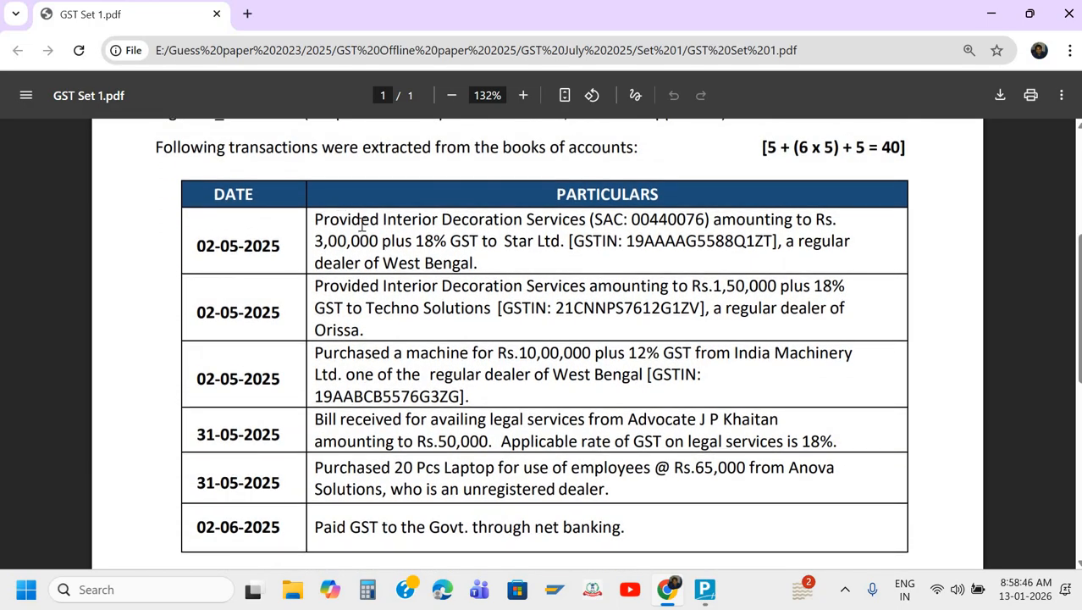
key(alt+Tab)
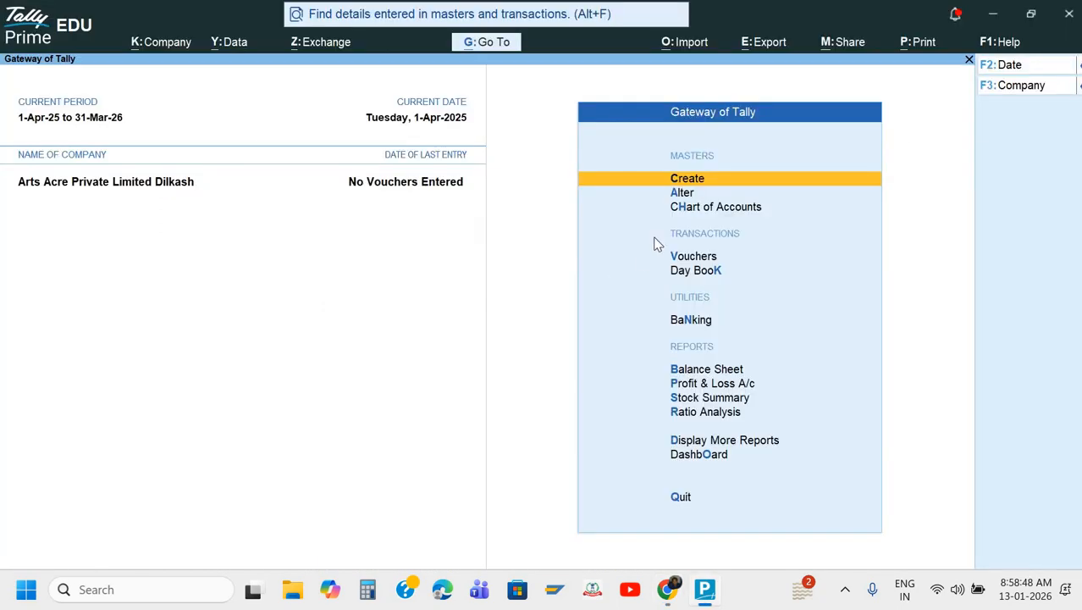
key(alt+Tab)
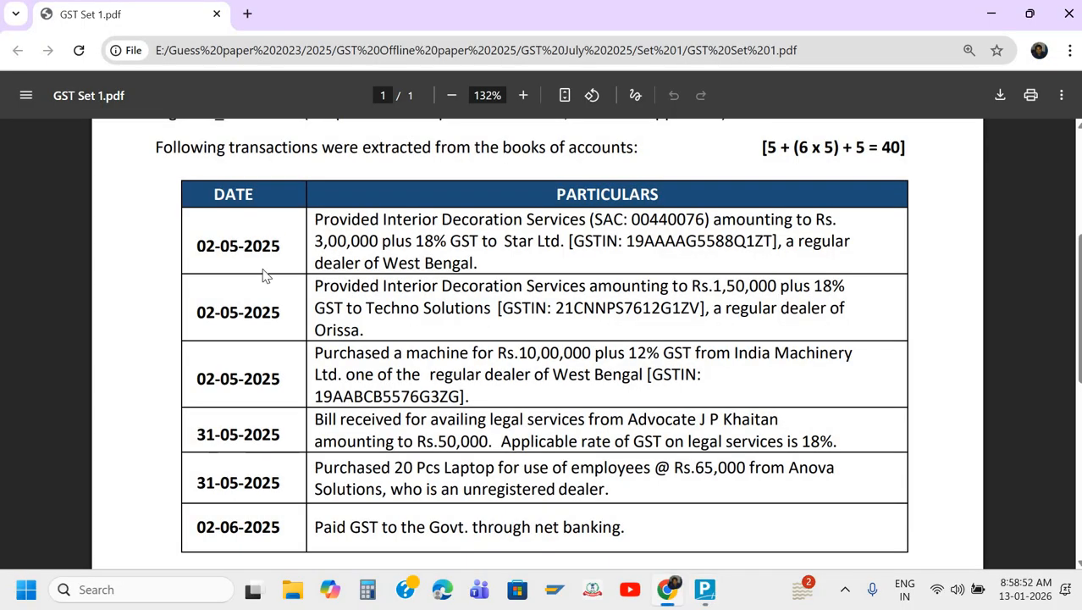
key(alt+Tab)
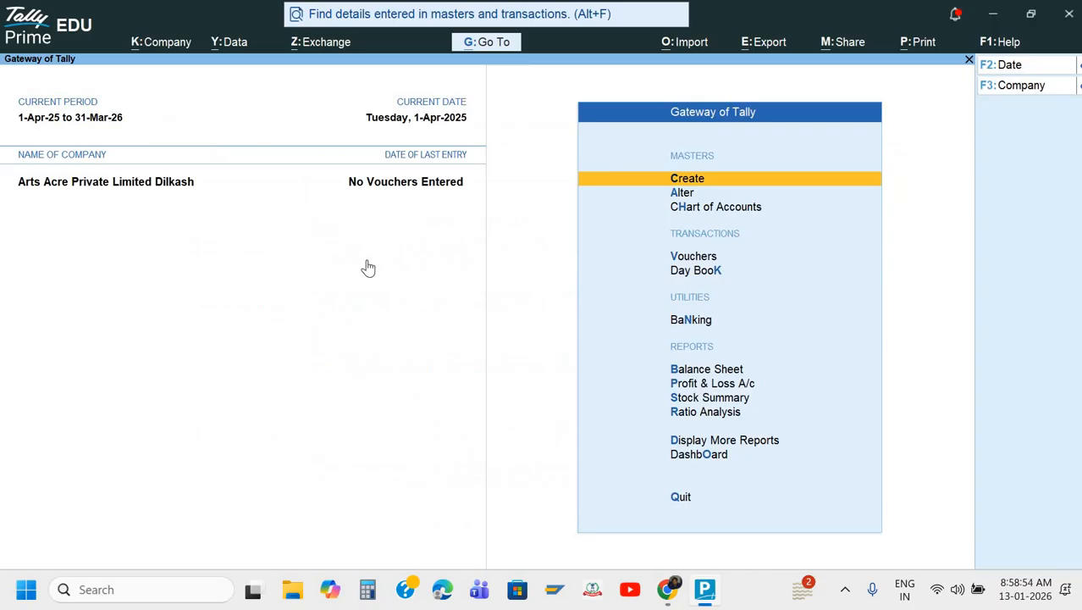
Start a new ledger named Interior Decoration Services, copying the name from the first transaction in the question paper
key(Return)
key(Down)
key(Return)
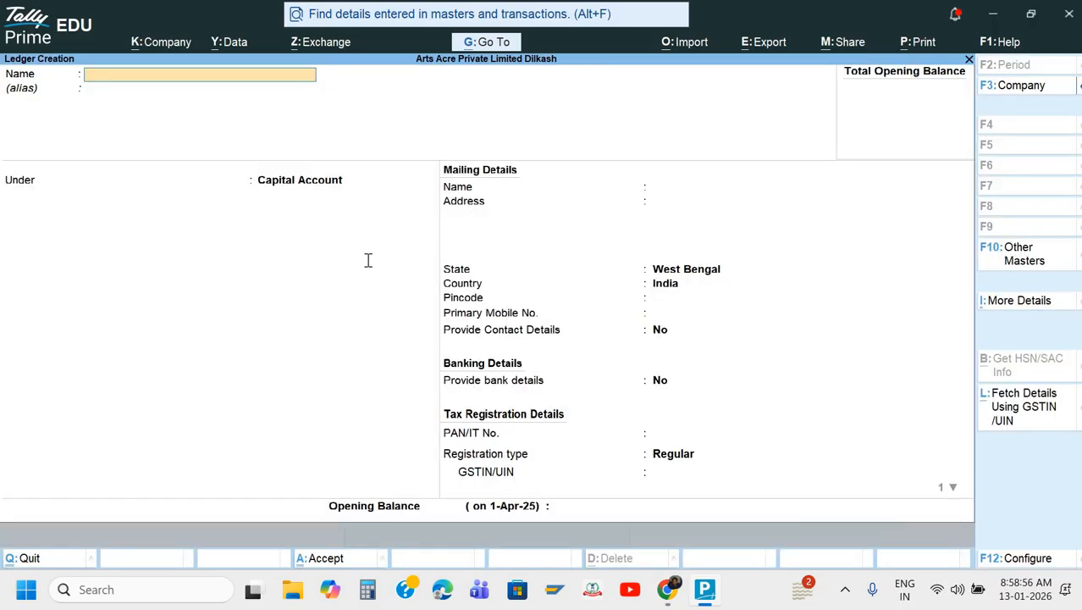
key(alt+Tab)
drag(385, 221, 589, 227)
key(ctrl+c)
key(alt+Tab)
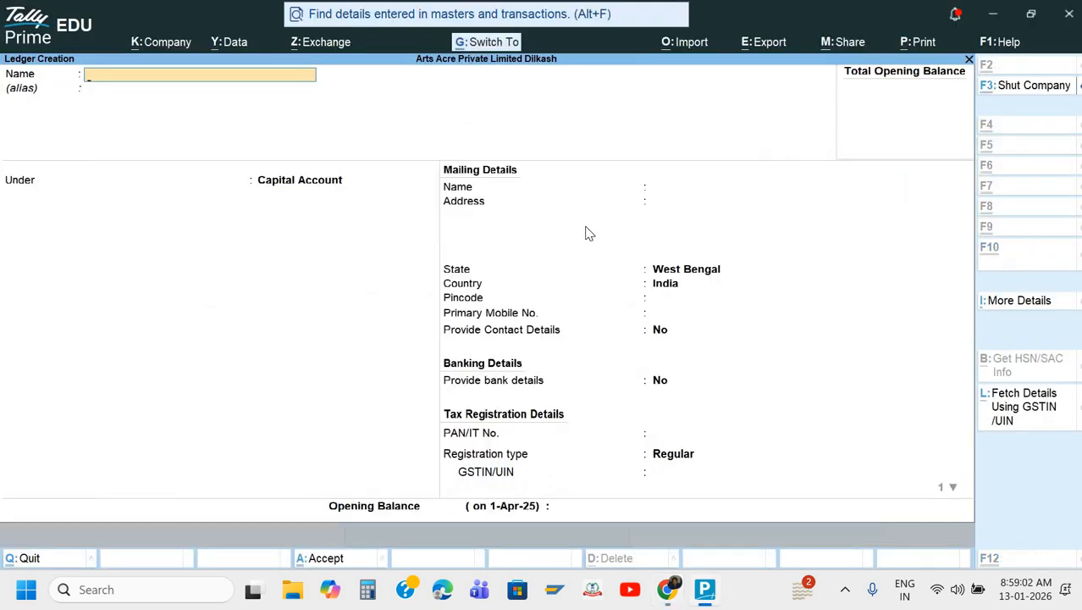
key(ctrl+alt+v)
key(Return)
key(Return)
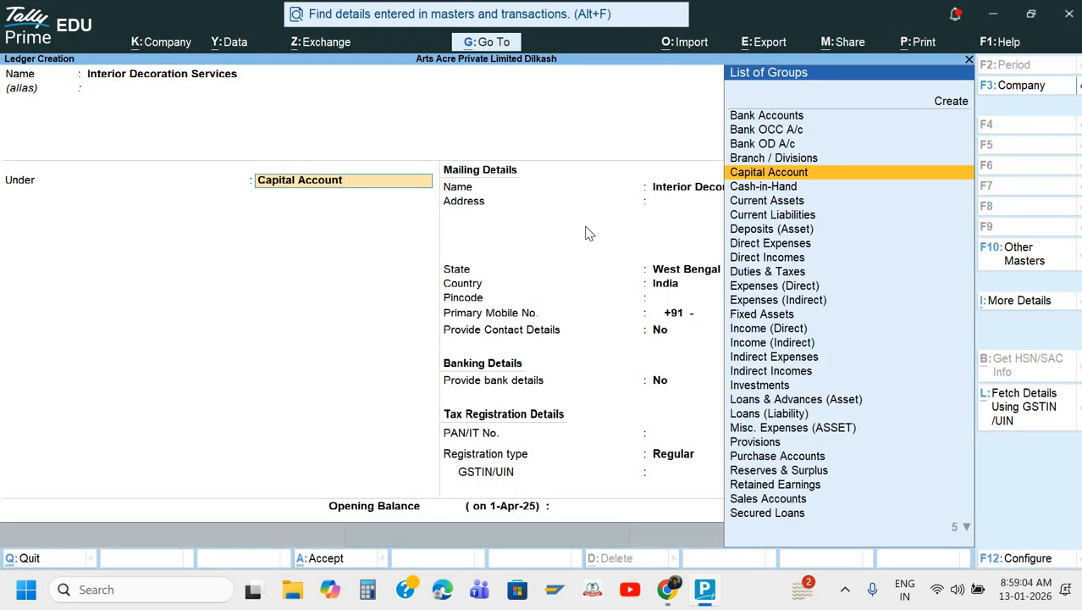
Group the ledger under Direct Incomes, keep GST Applicable and set its HSN/SAC details to Specify Details Here
text(Di)
key(Down)
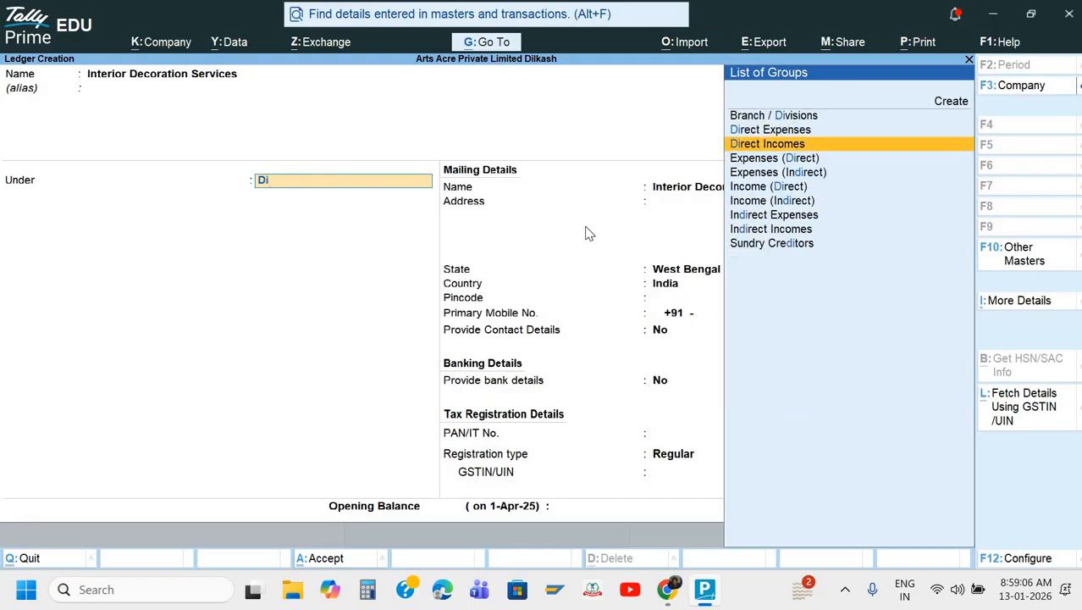
key(Return)
key(Return)
key(Return)
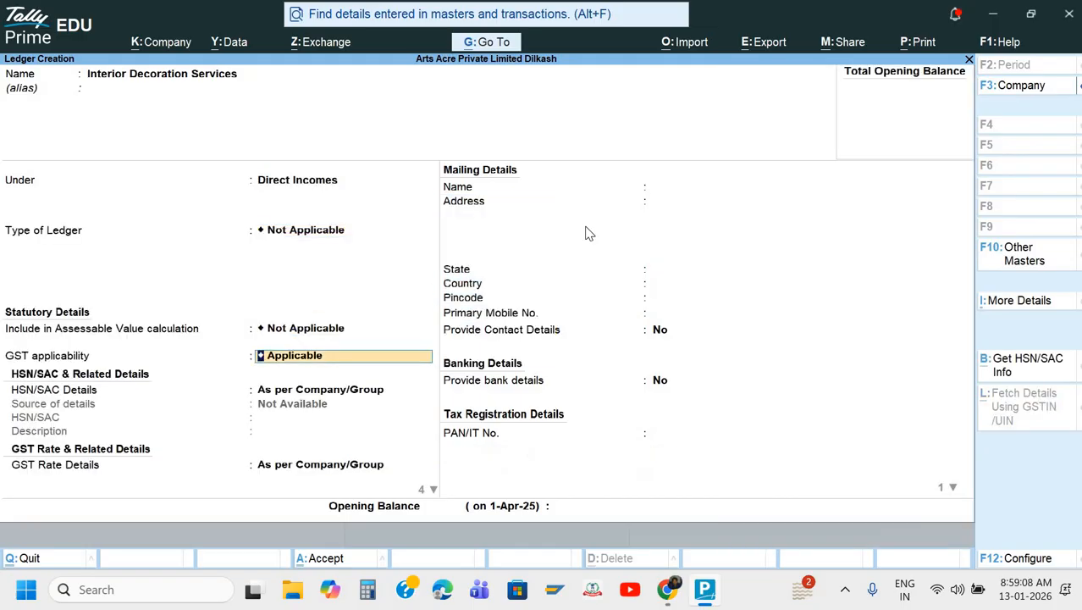
key(Return)
key(Down)
key(Return)
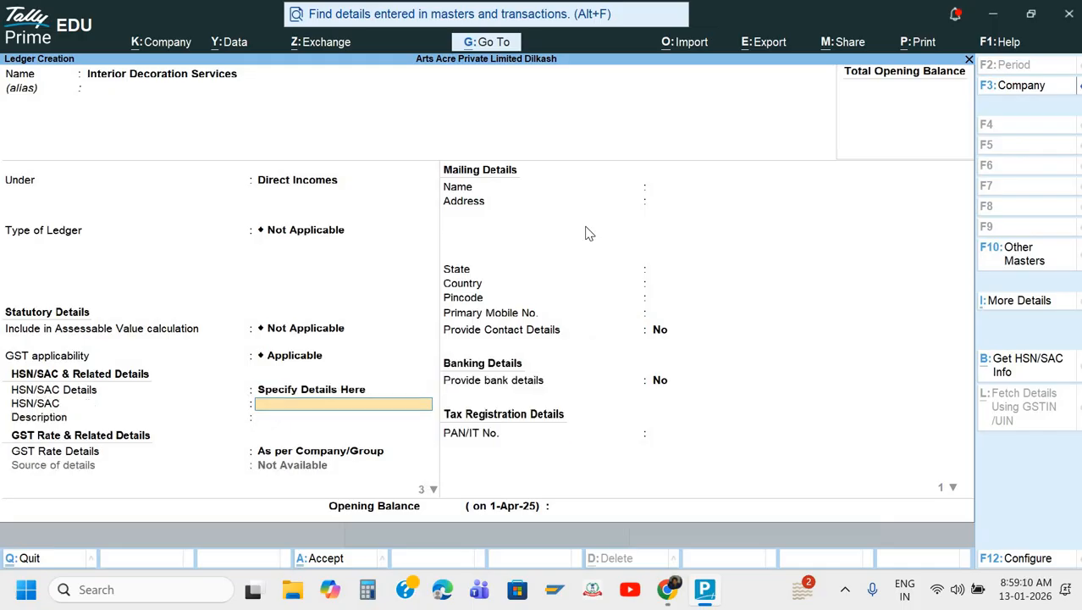
Copy SAC 00440076 from the question paper into the ledger's HSN/SAC
key(alt+Tab)
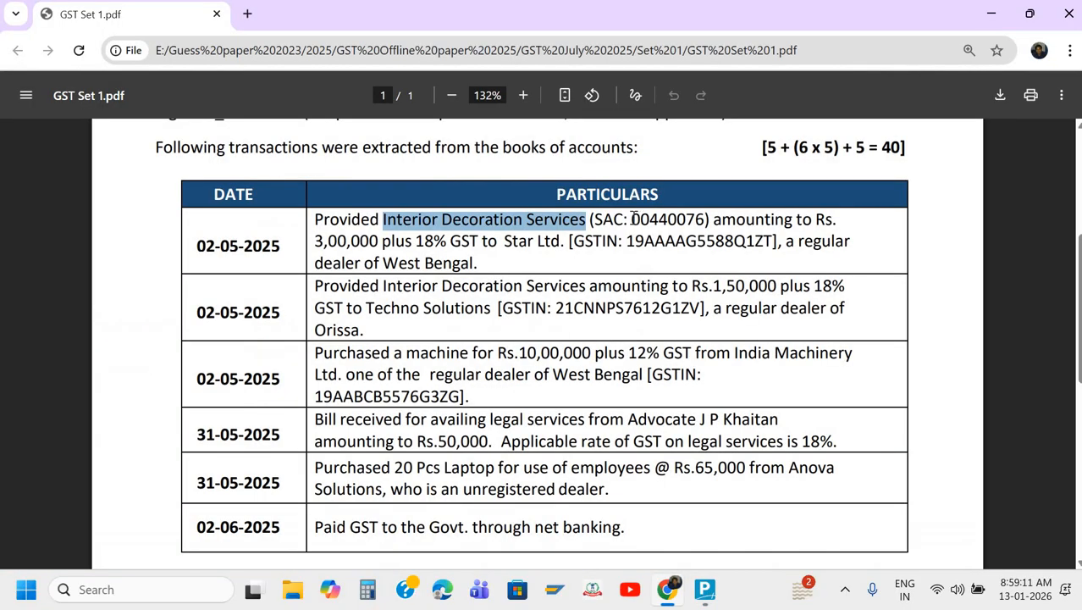
double_click(704, 218)
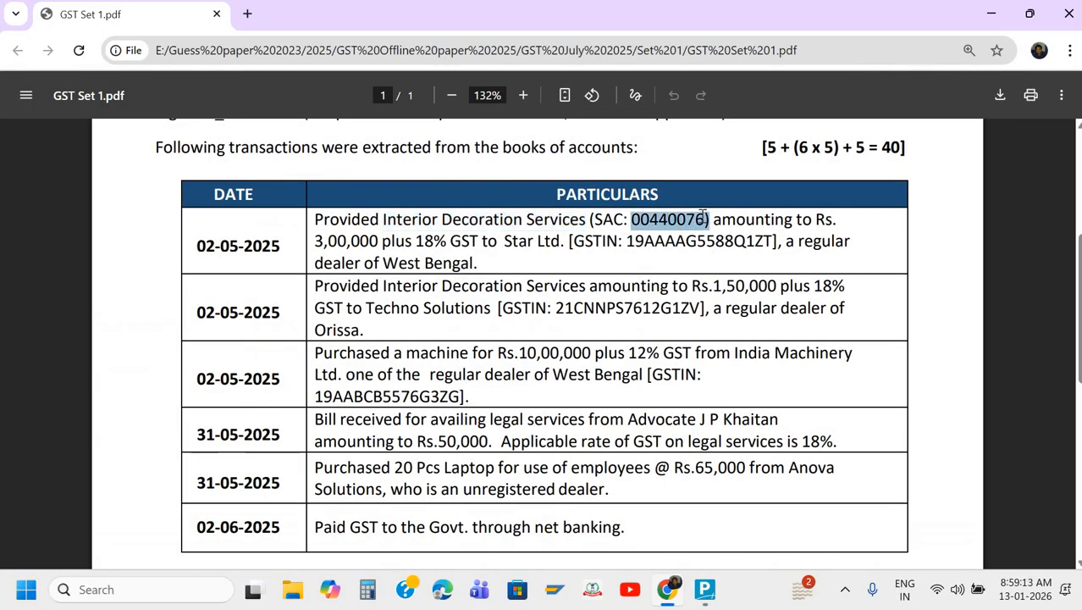
click(654, 222)
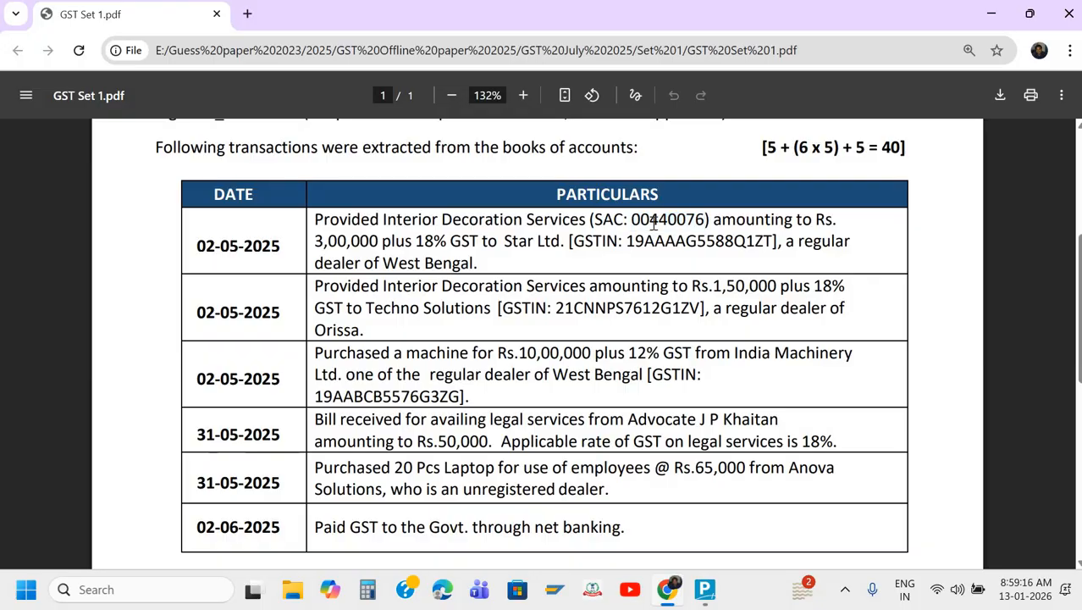
drag(651, 222, 701, 222)
drag(702, 222, 705, 221)
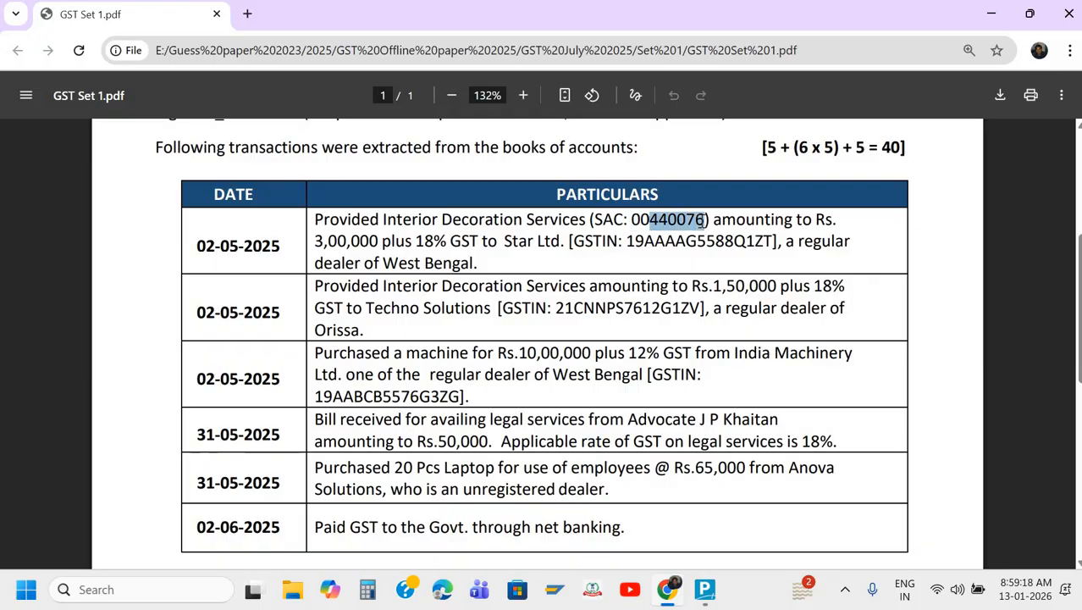
click(633, 221)
drag(632, 221, 707, 222)
key(alt+Tab)
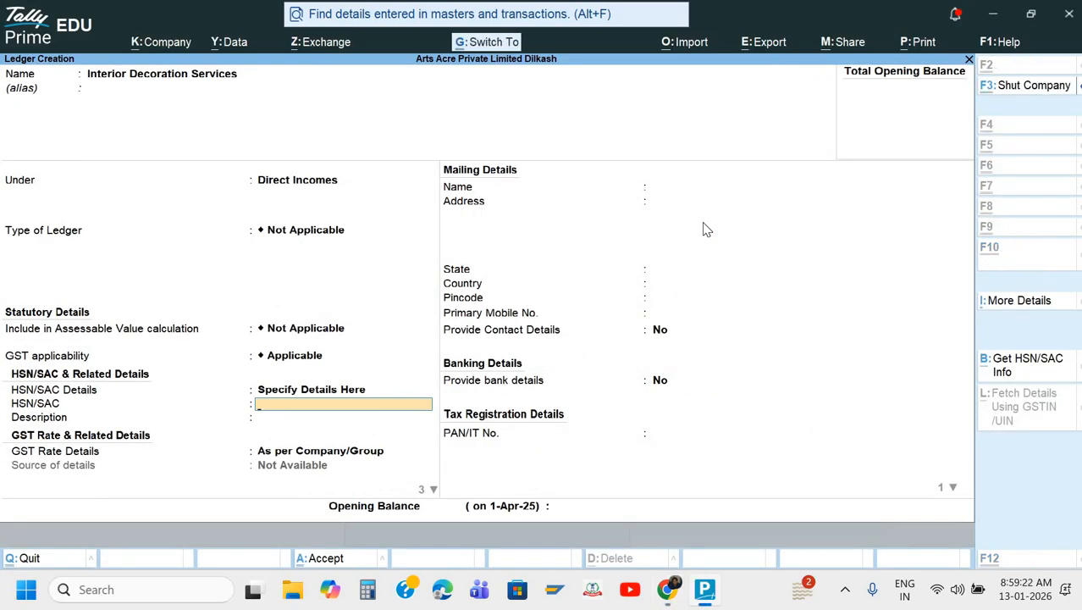
key(ctrl+v)
key(Return)
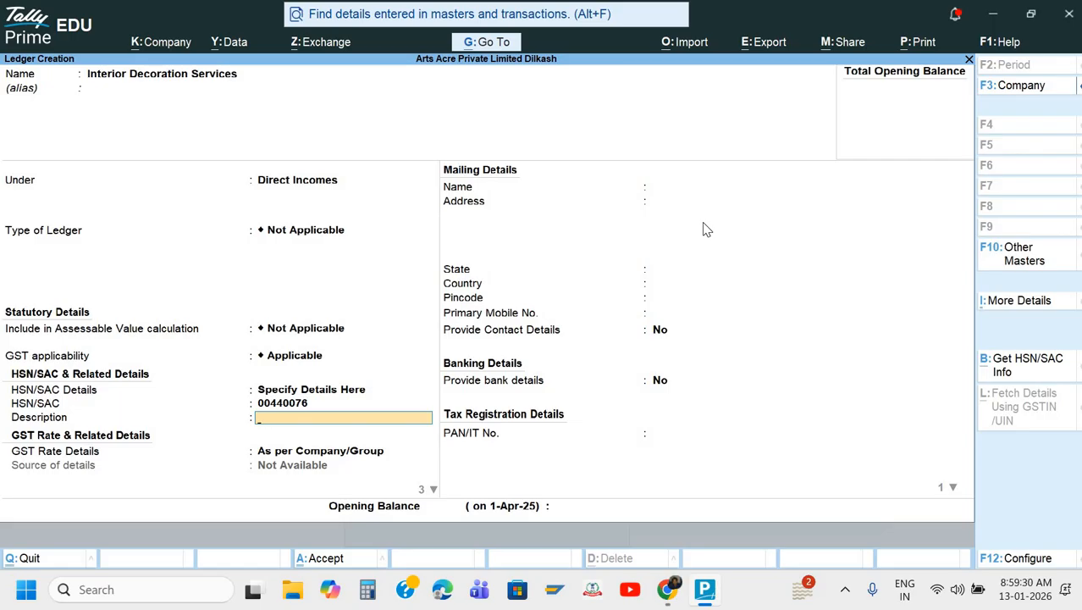
Describe the service as IDS, set GST rate details to Specify Details Here and keep the taxability type Taxable
key(alt+Tab)
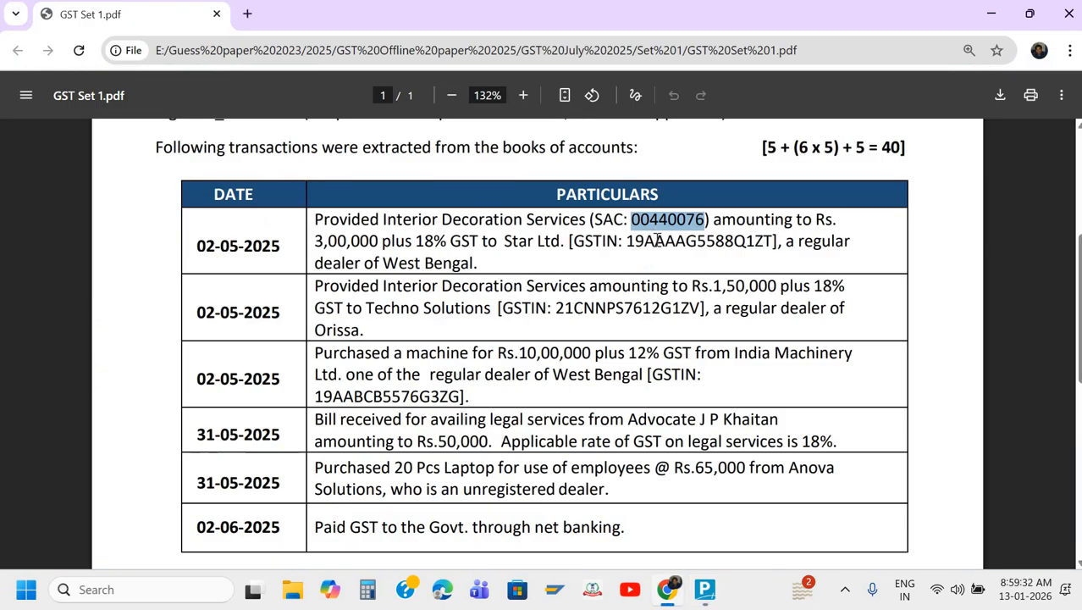
key(alt+Tab)
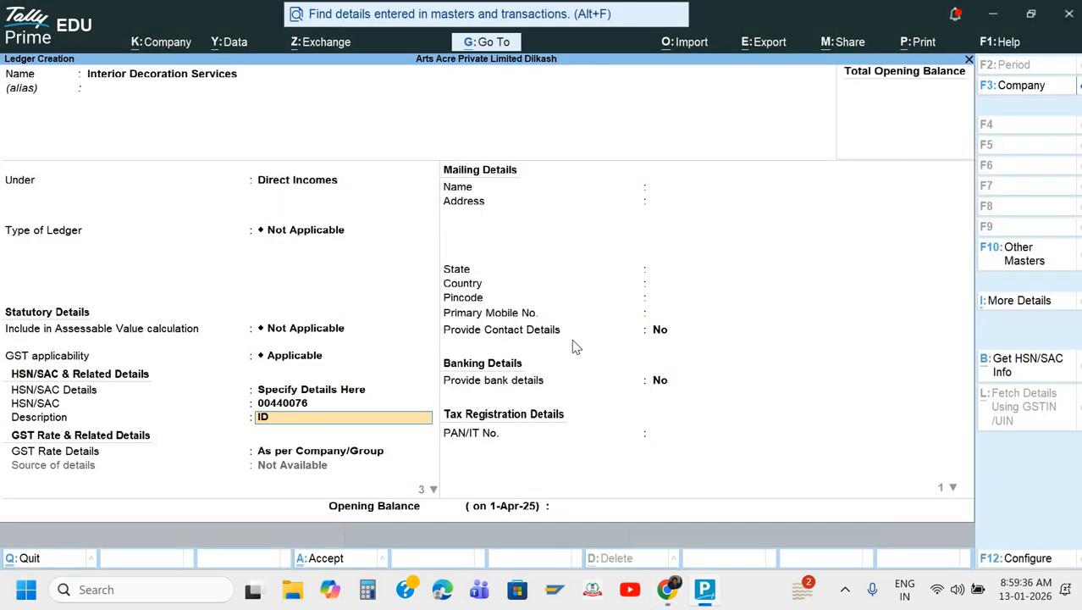
key(Return)
key(Down)
key(Return)
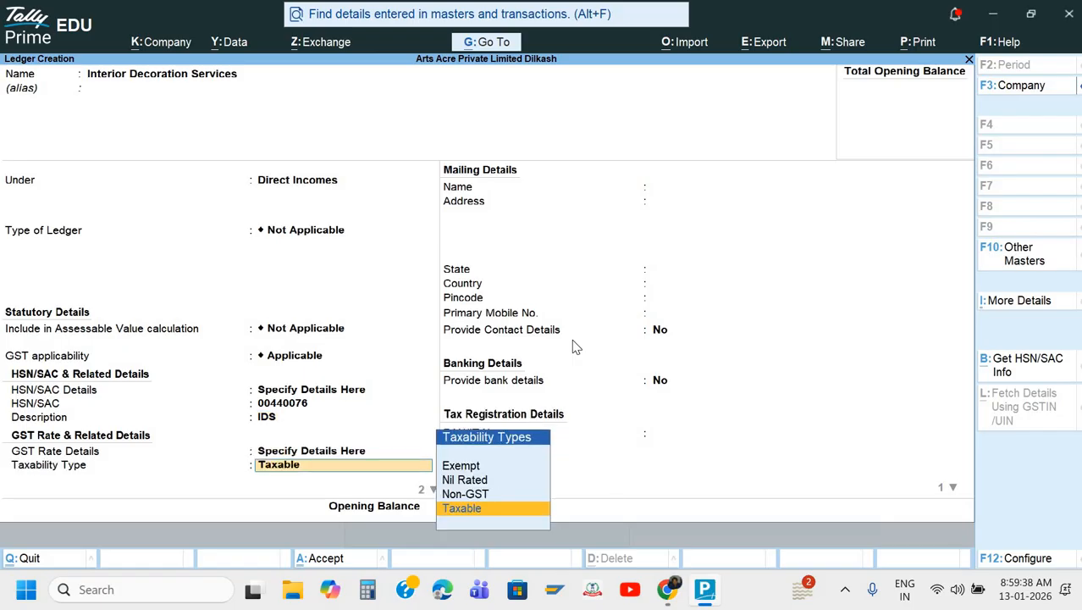
key(Return)
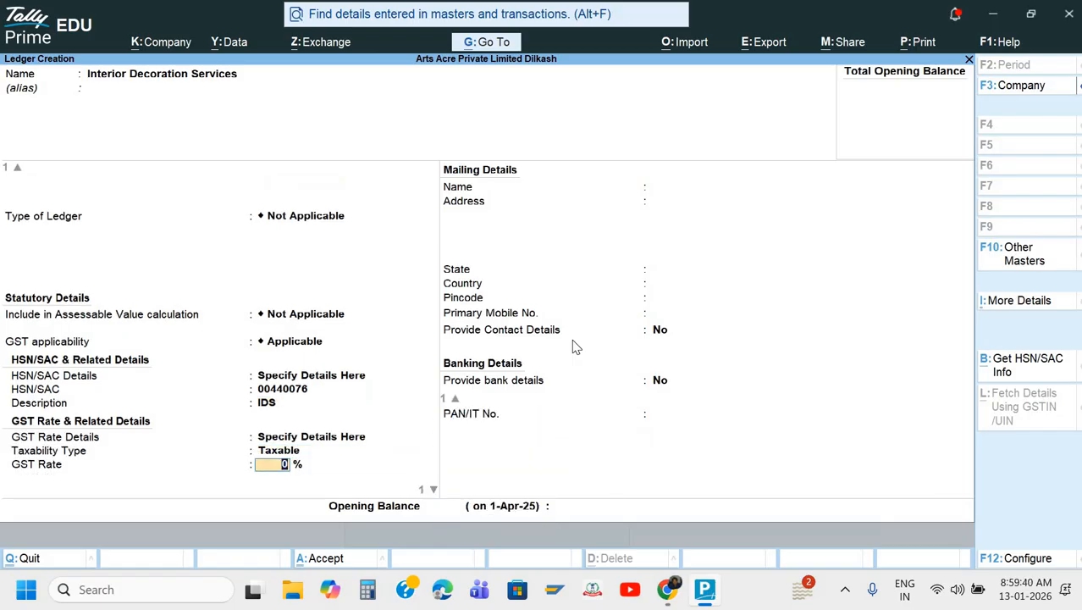
Set the GST rate to 18% with Services as type of supply, and save the ledger without an opening balance
text(18)
key(alt+Tab)
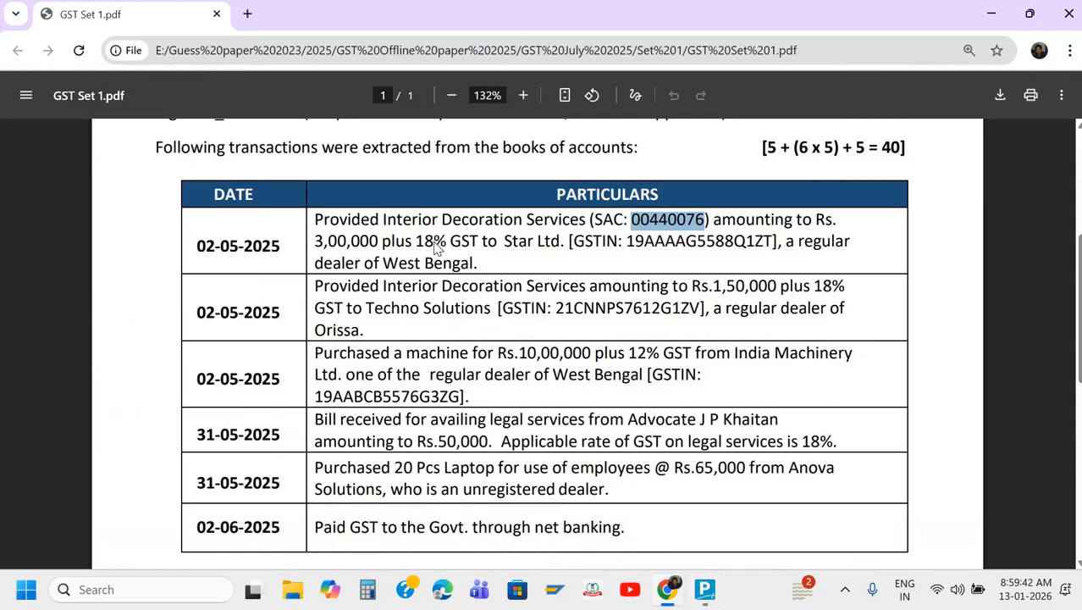
key(alt+Tab)
key(Return)
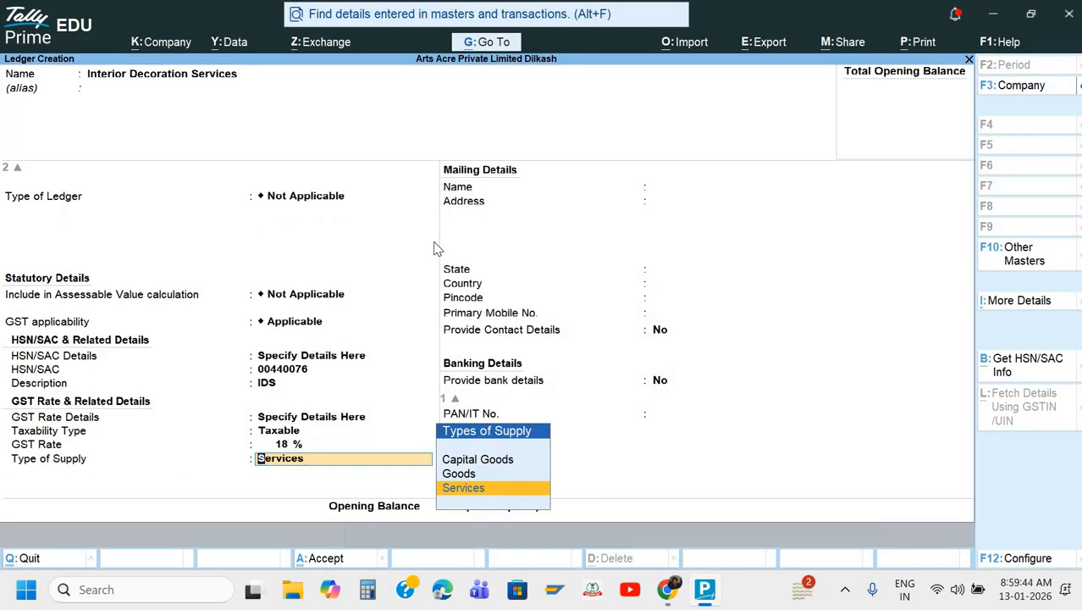
key(Return)
key(Return)
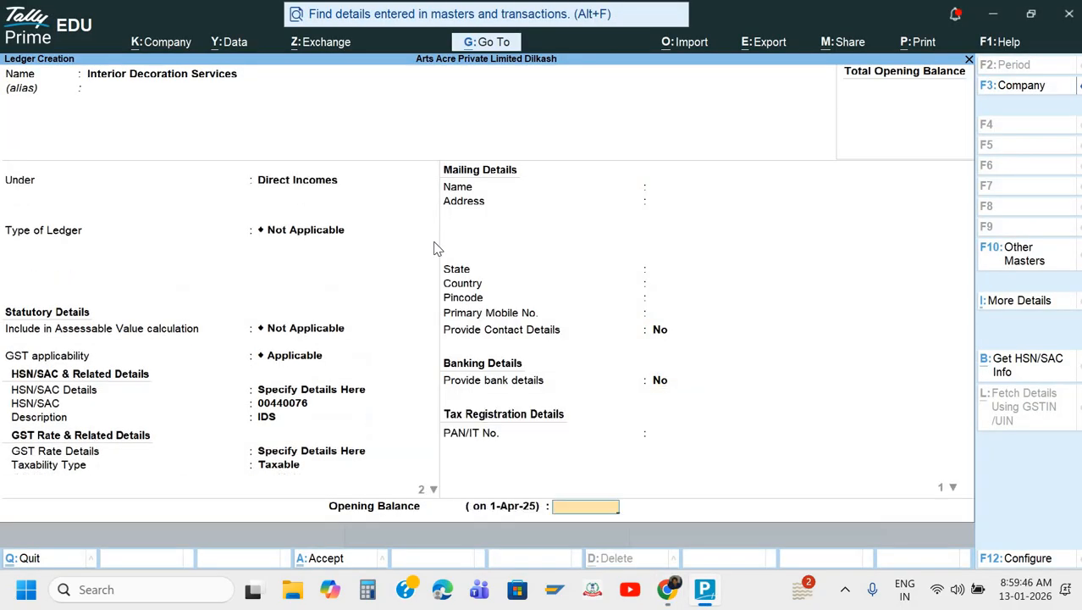
key(Return)
key(Return)
Name the next ledger Star Ltd., copying the customer's name from the question paper
key(alt+Tab)
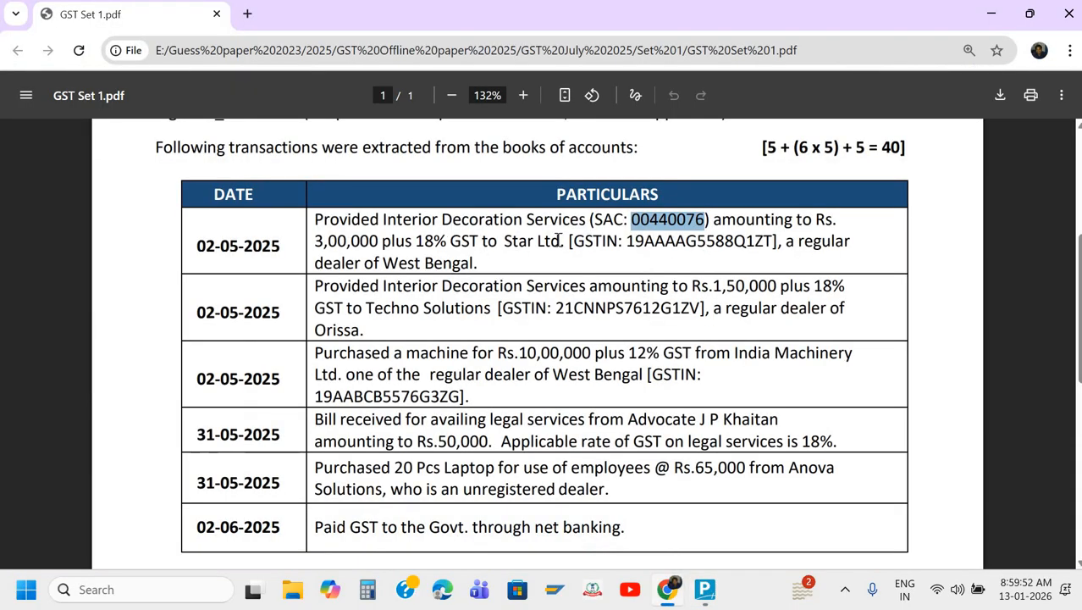
drag(505, 242, 567, 242)
key(ctrl+c)
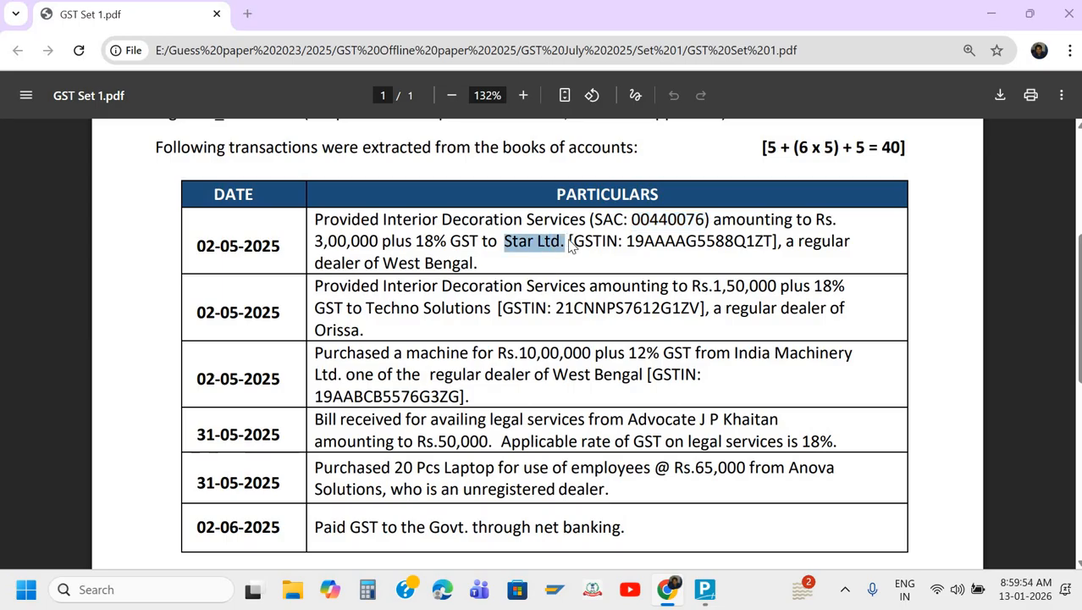
key(alt+Tab)
key(ctrl+v)
key(Return)
Group Star Ltd. under Sundry Debtors, keeping bill-by-bill balances on and Star Ltd. as the mailing name
text(S)
key(Down)
key(Down)
key(Down)
key(Down)
key(Down)
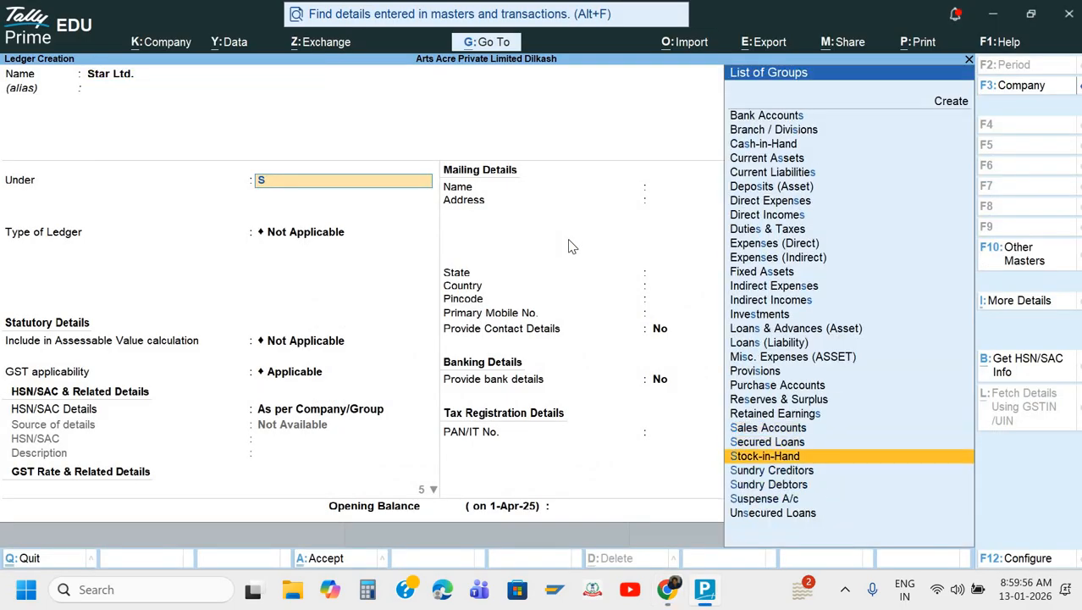
key(Return)
key(Return)
key(Return)
key(Return)
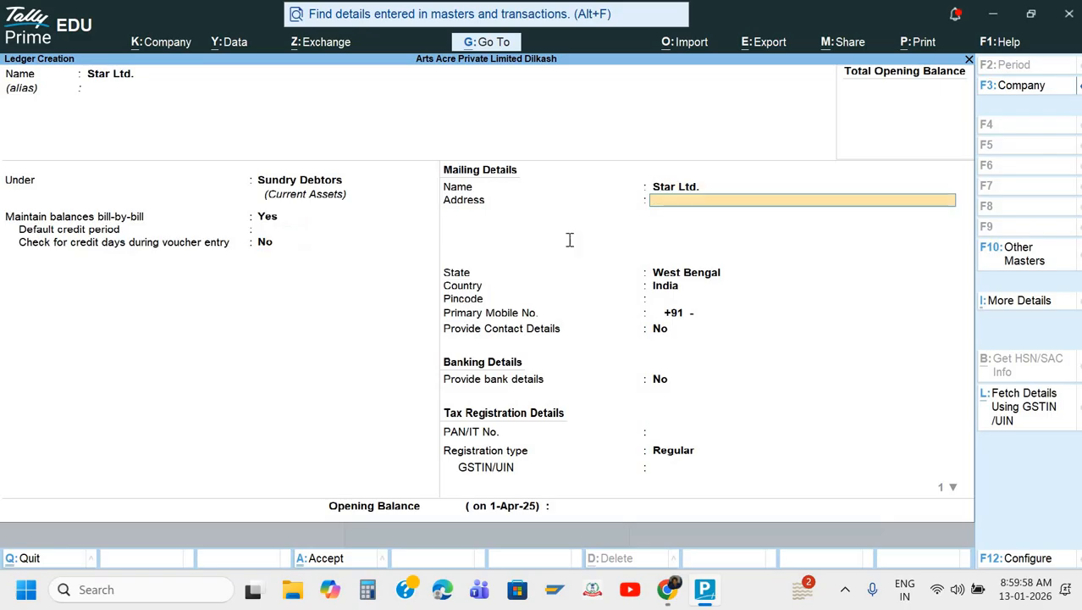
Leave the address, pincode and mobile number blank, keep West Bengal, India, and provide no contact or bank details
key(alt+Tab)
key(alt+Tab)
key(Return)
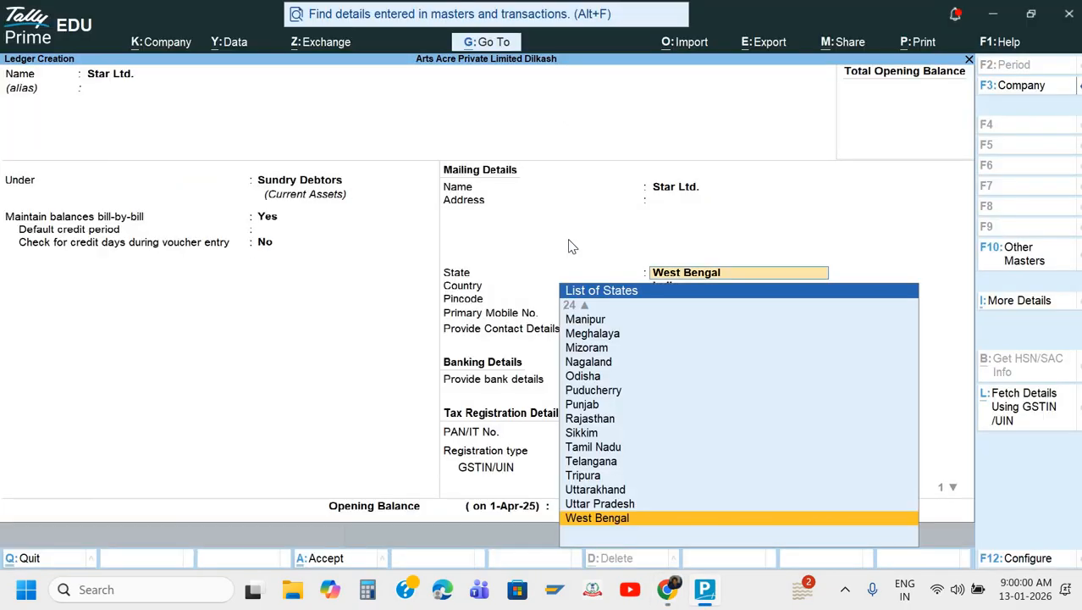
key(Return)
key(Return)
key(Return)
key(Return)
key(Return)
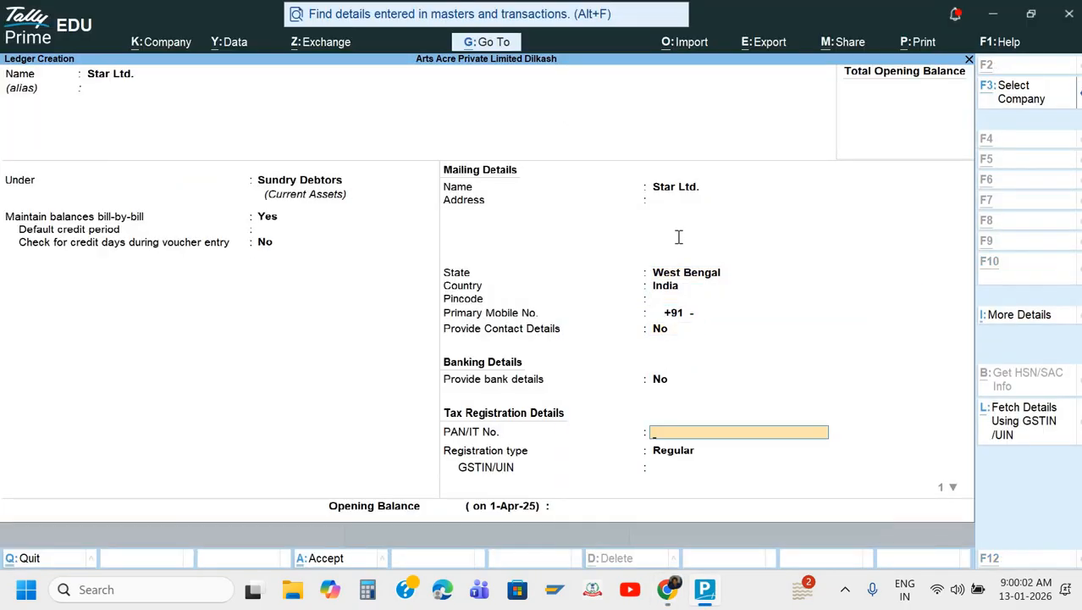
Copy the PAN portion of Star Ltd.'s GSTIN from the question paper into PAN/IT No. and keep registration type Regular
key(alt+Tab)
drag(644, 241, 747, 247)
key(ctrl+c)
key(alt+Tab)
key(ctrl+alt+v)
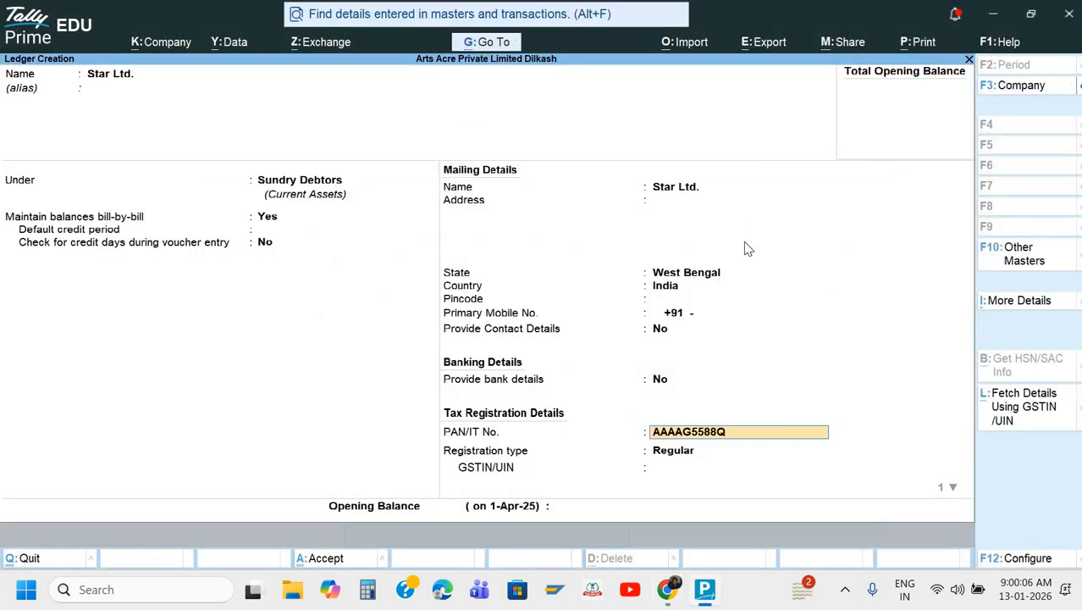
key(Return)
key(Return)
Copy Star Ltd.'s full GSTIN from the question paper into the ledger's GSTIN/UIN
key(alt+Tab)
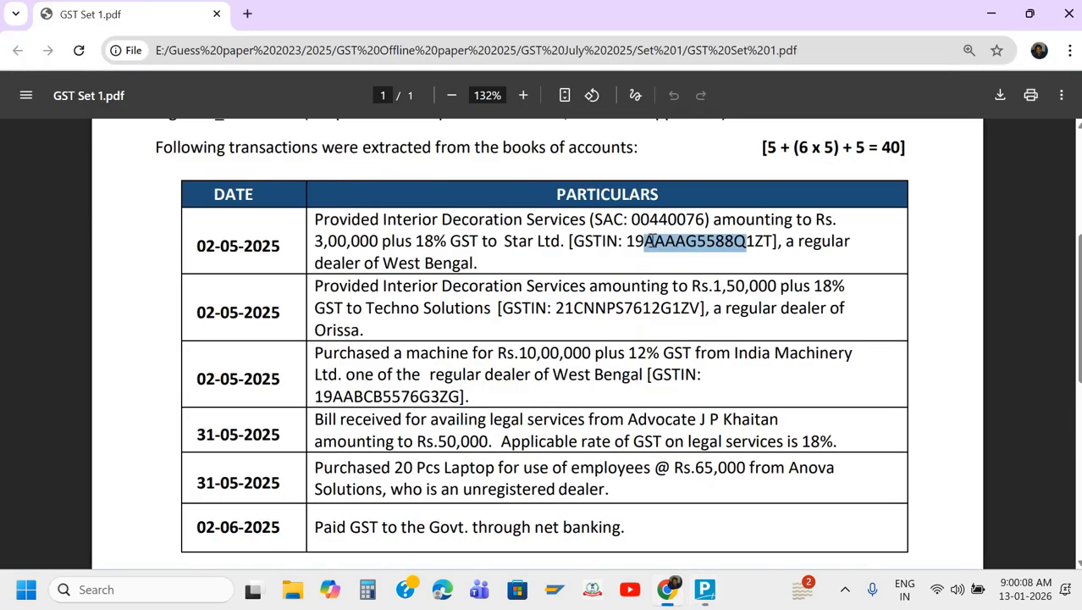
drag(627, 243, 775, 242)
key(ctrl+c)
key(alt+Tab)
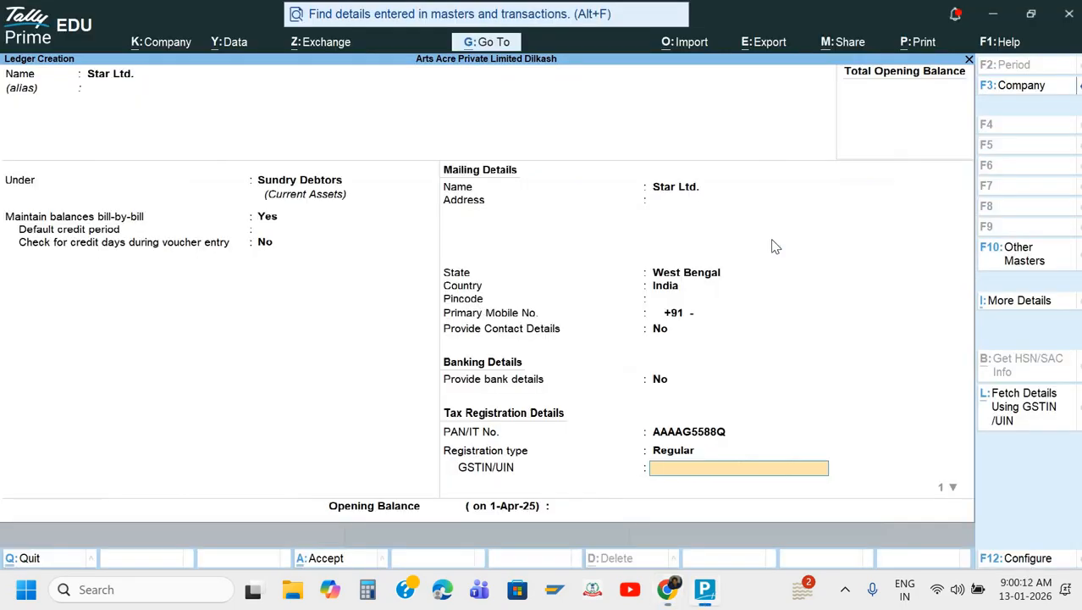
key(ctrl+alt+v)
key(Return)
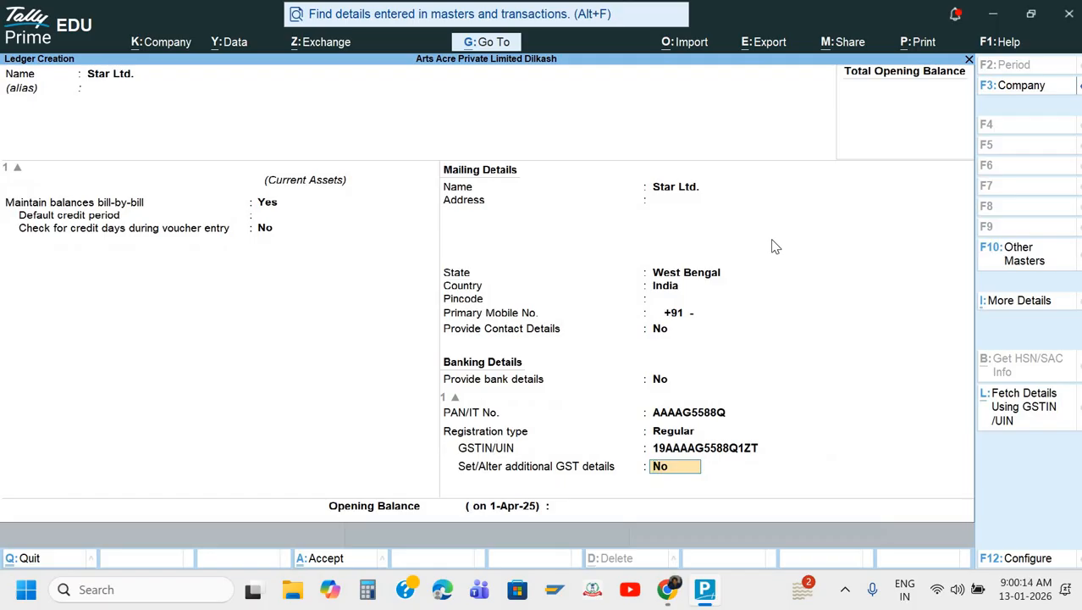
Save the Star Ltd. ledger without additional GST details and consult the question paper for the tax ledgers needed
key(Return)
key(Return)
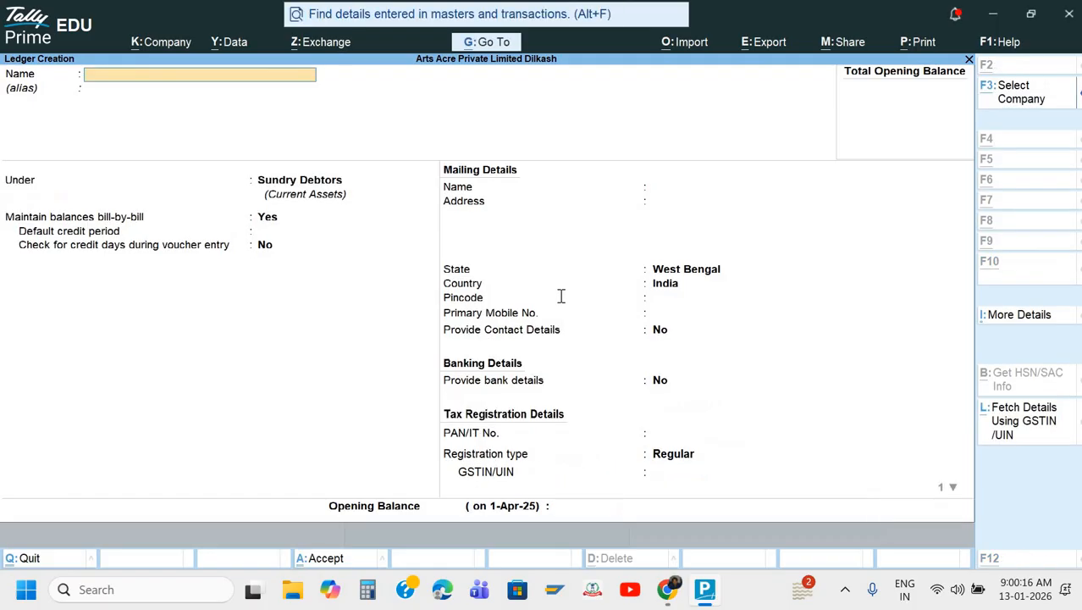
key(alt+Tab)
key(alt+Tab)
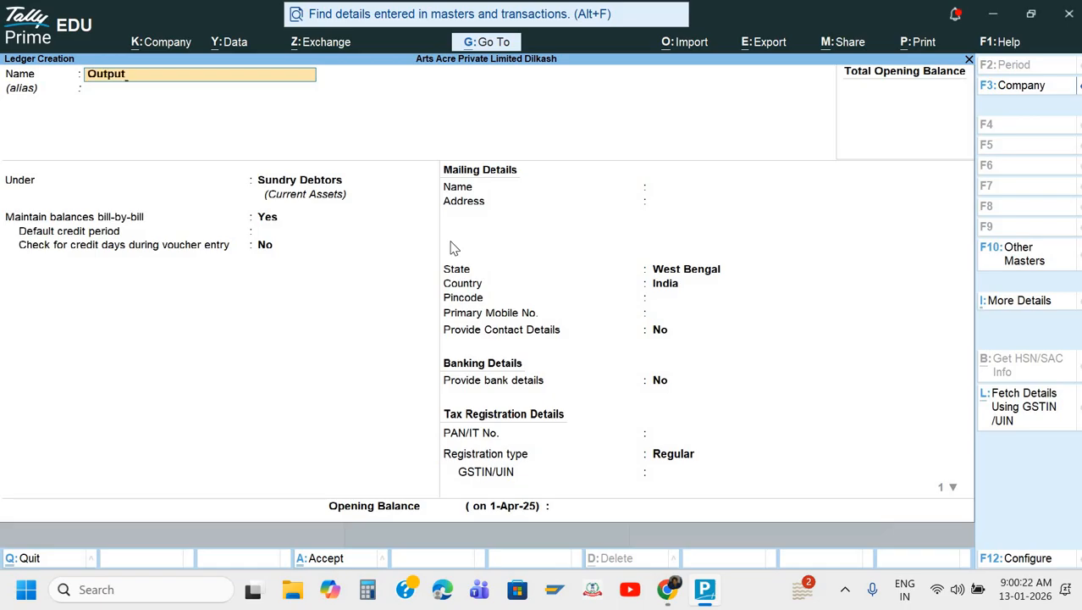
Name the new ledger Output CGST, without an alias, and group it under Duties & Taxes
text(Output CGST)
key(Return)
key(Return)
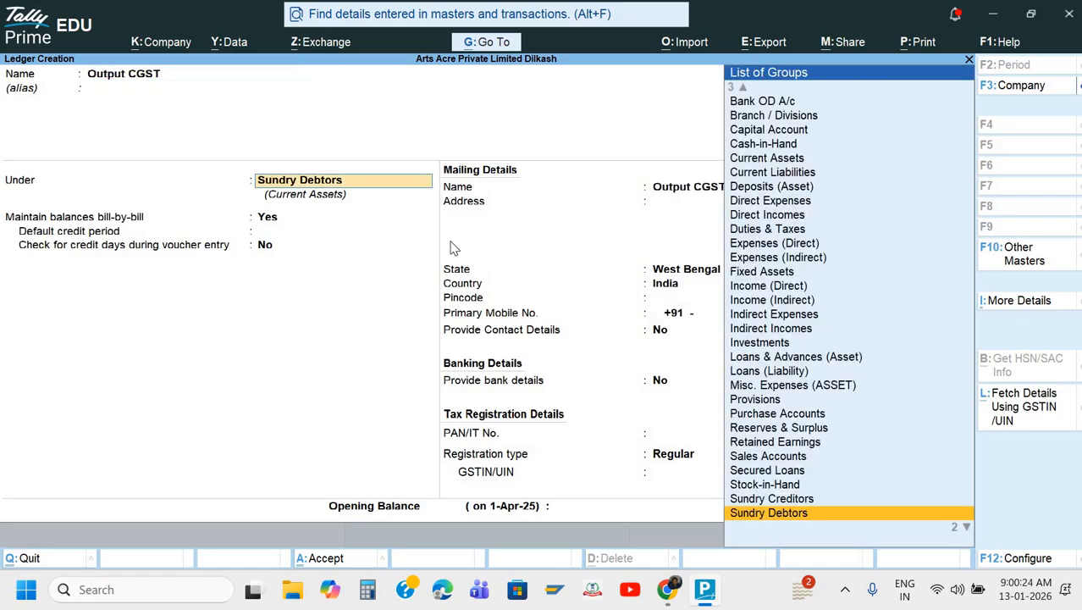
text(Du)
key(Return)
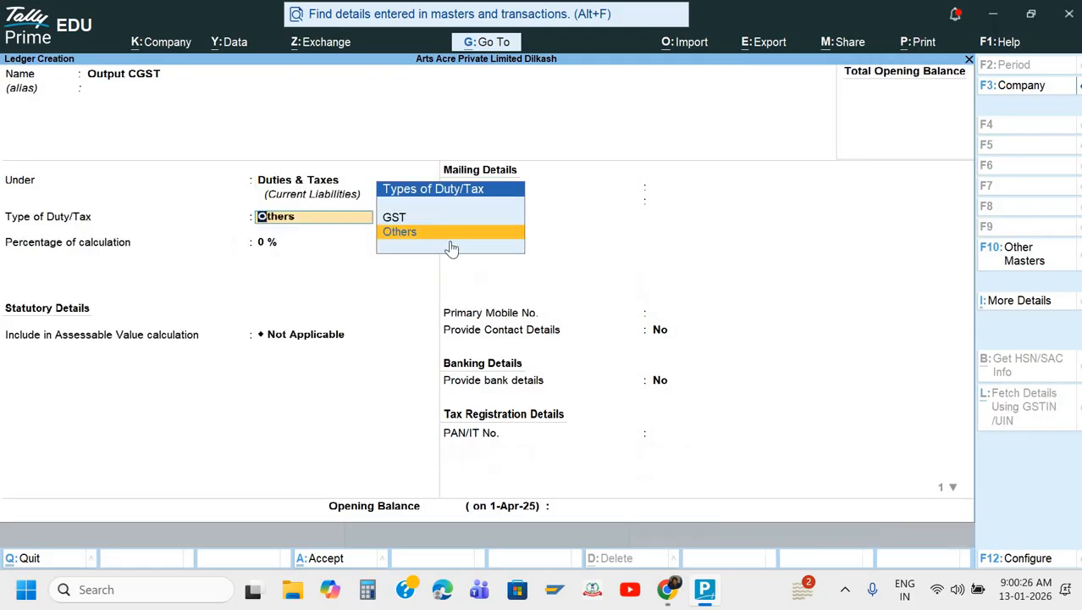
Set Output CGST's duty type to GST and tax type to CGST, and save the ledger
key(Up)
key(Return)
key(Down)
key(Up)
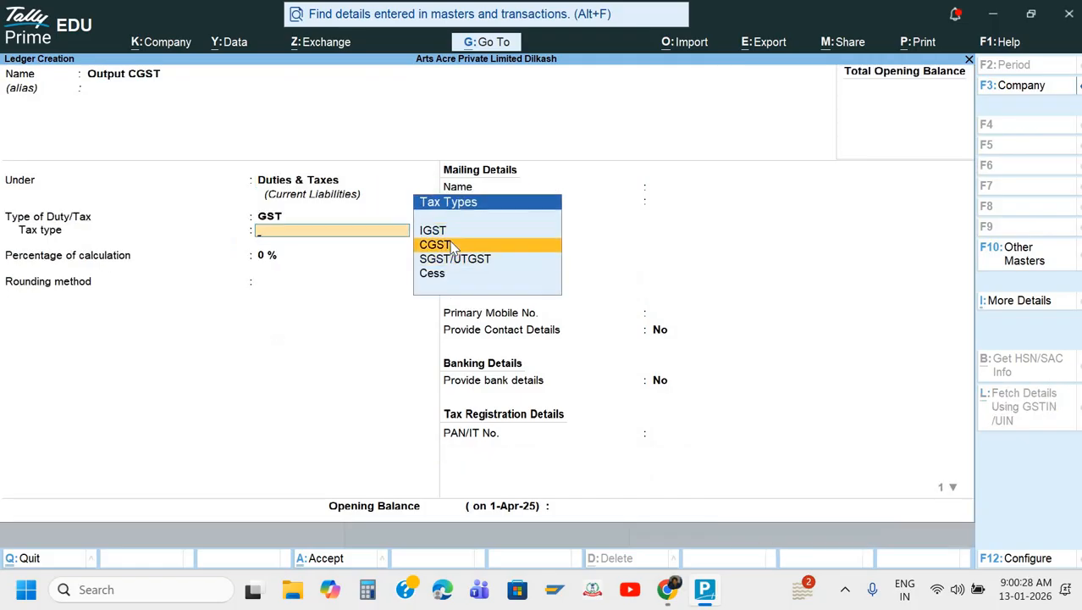
key(Return)
key(ctrl+a)
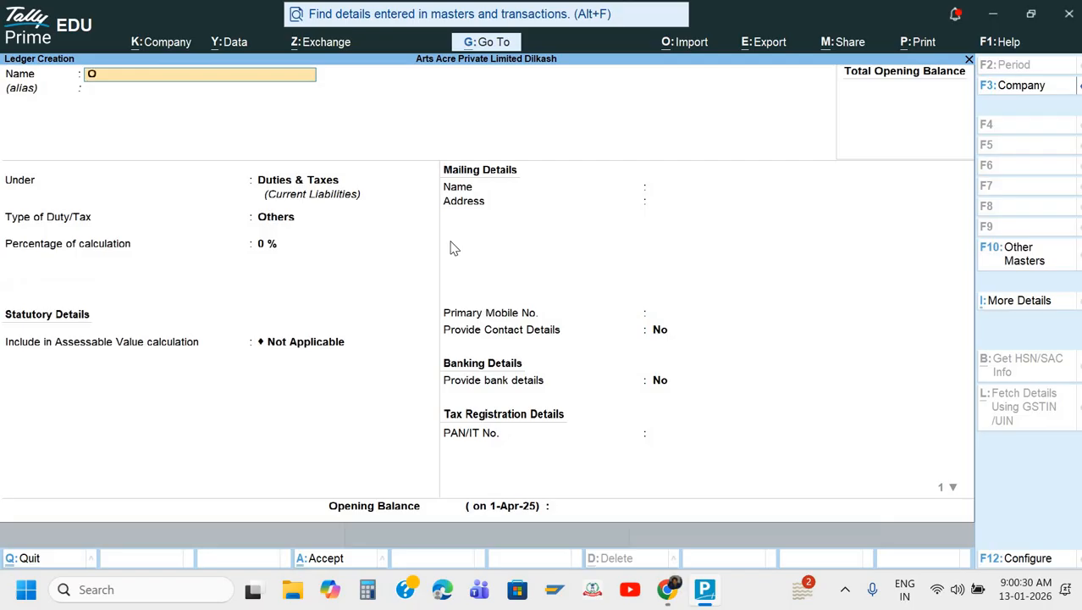
Name the next ledger Output SGST, without an alias, and keep it under Duties & Taxes
text(Output SGST)
key(Return)
key(Return)
key(Return)
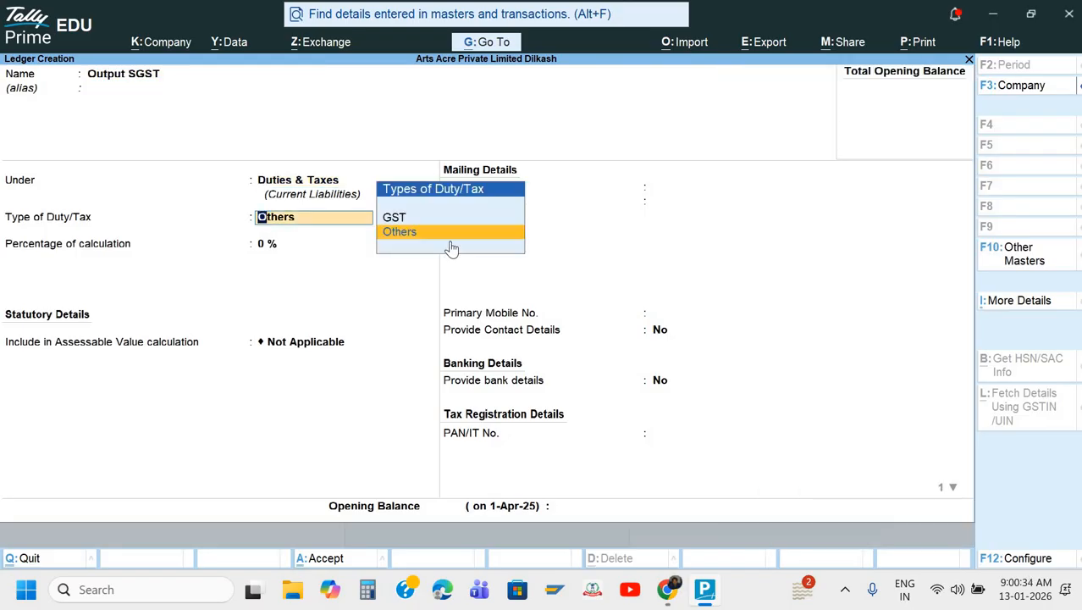
Set Output SGST's duty type to GST and tax type to SGST/UTGST, and save the ledger
key(Up)
key(Return)
key(Down)
key(Down)
key(Return)
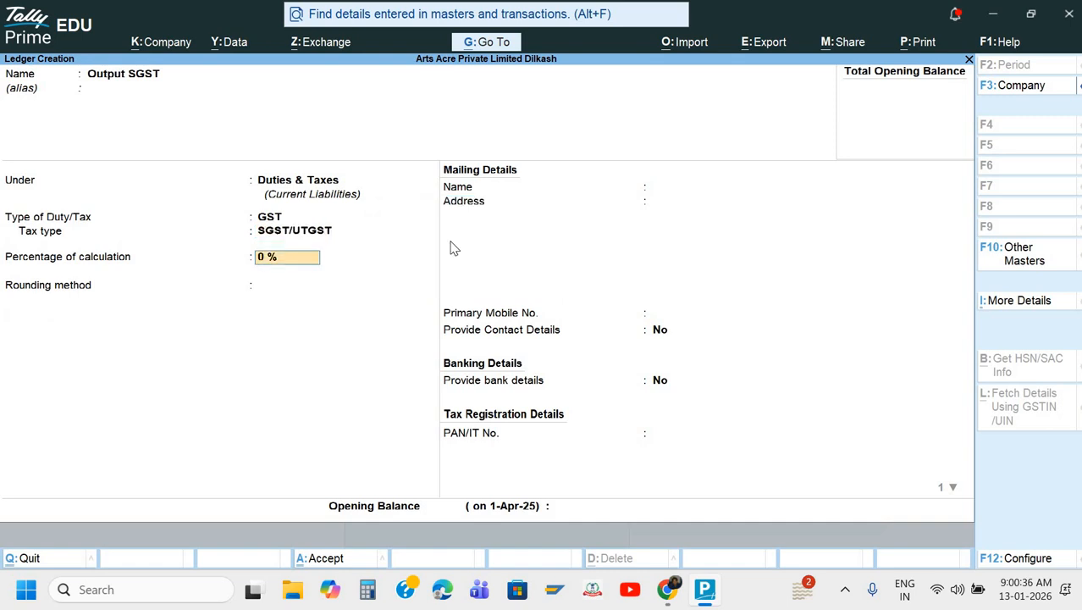
key(ctrl+a)
Leave ledger creation and start a new Sales voucher
key(Escape)
key(y)
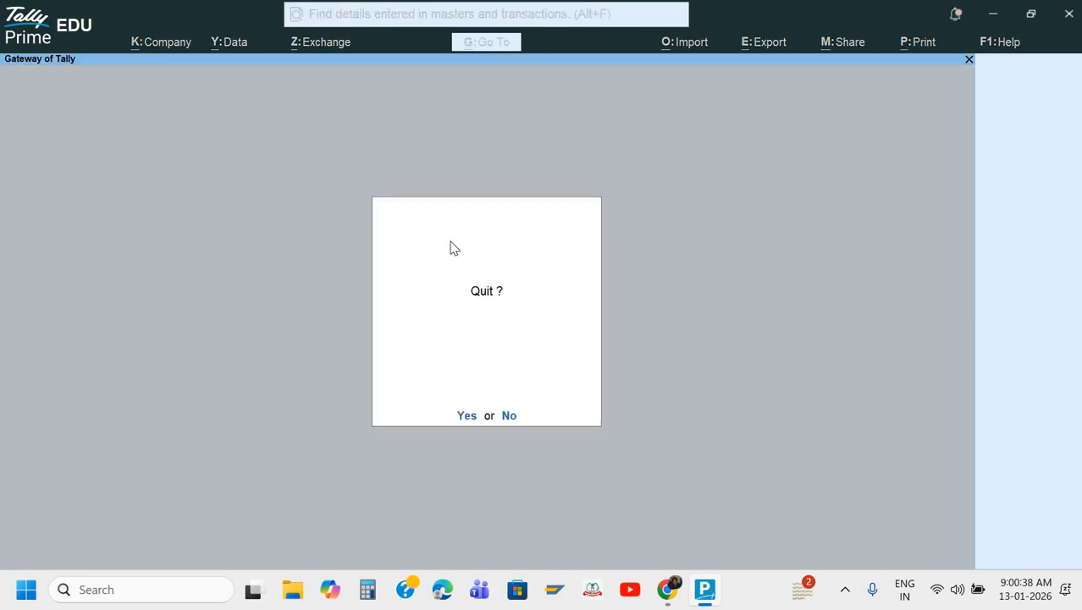
key(Down)
key(Down)
key(Down)
key(Return)
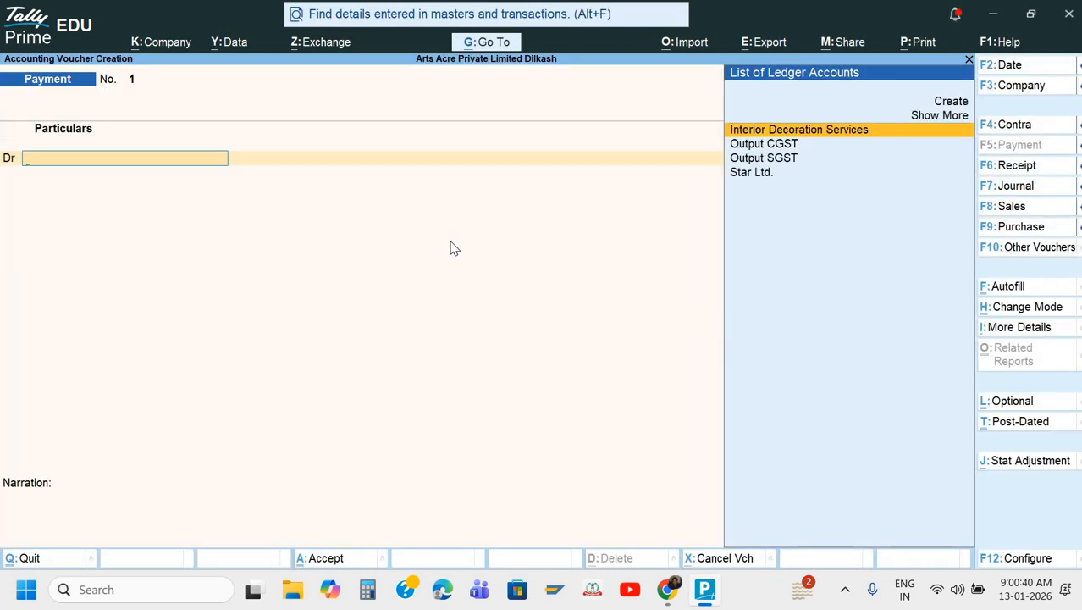
key(F8)
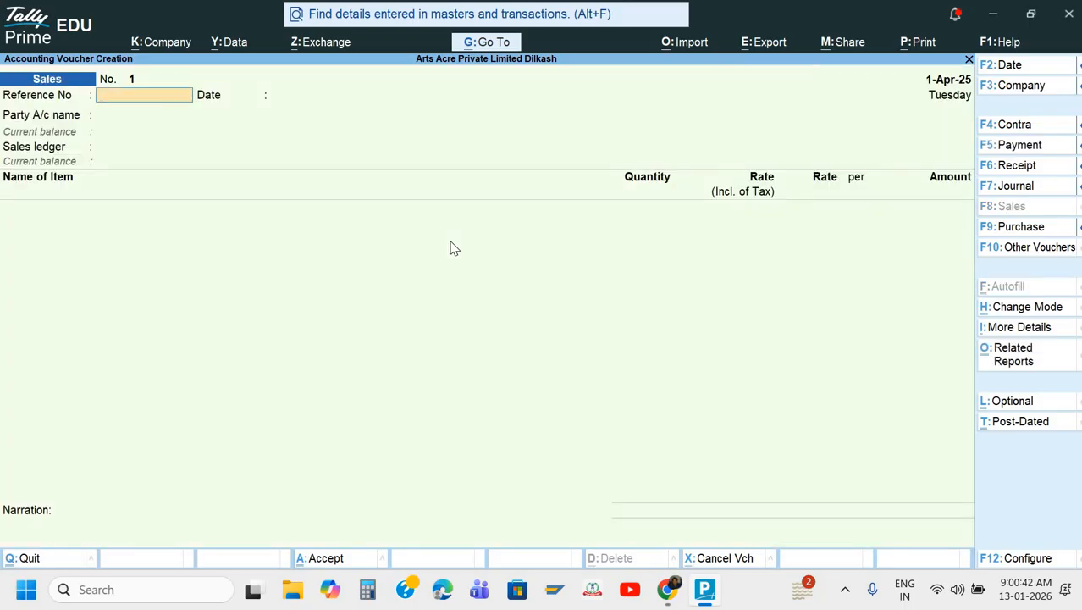
Change the sales voucher mode to Accounting Invoice and leave the reference number and date blank
key(ctrl)
key(ctrl+h)
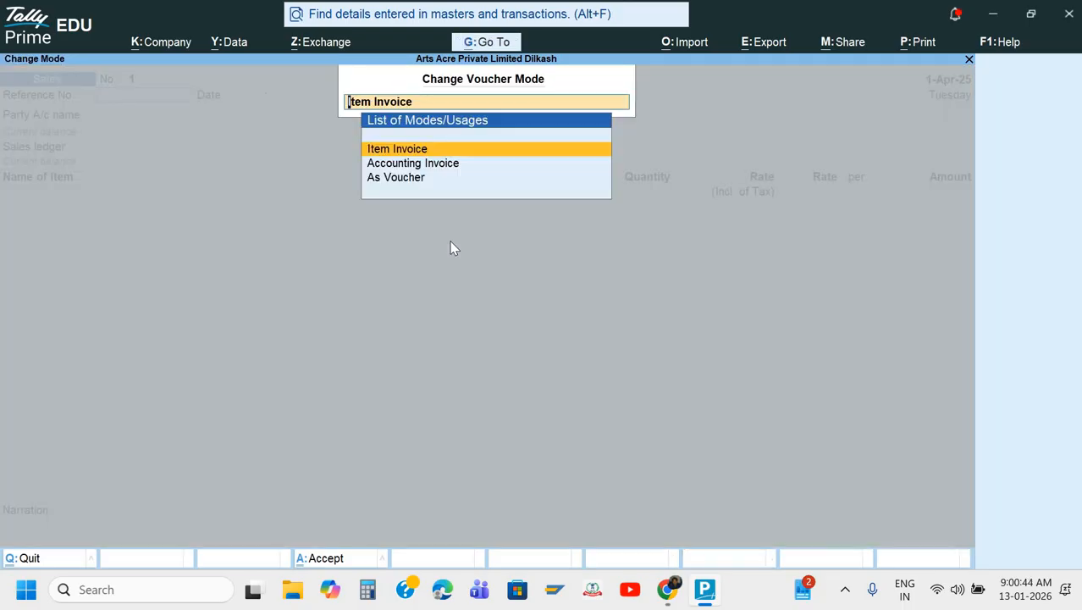
key(Down)
key(Return)
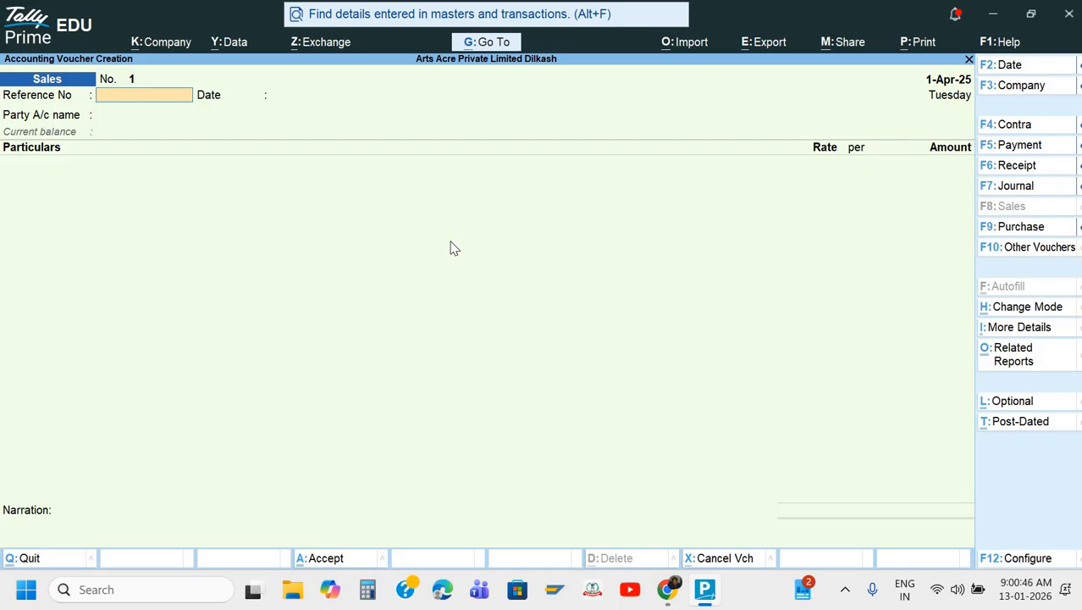
key(Return)
key(Return)
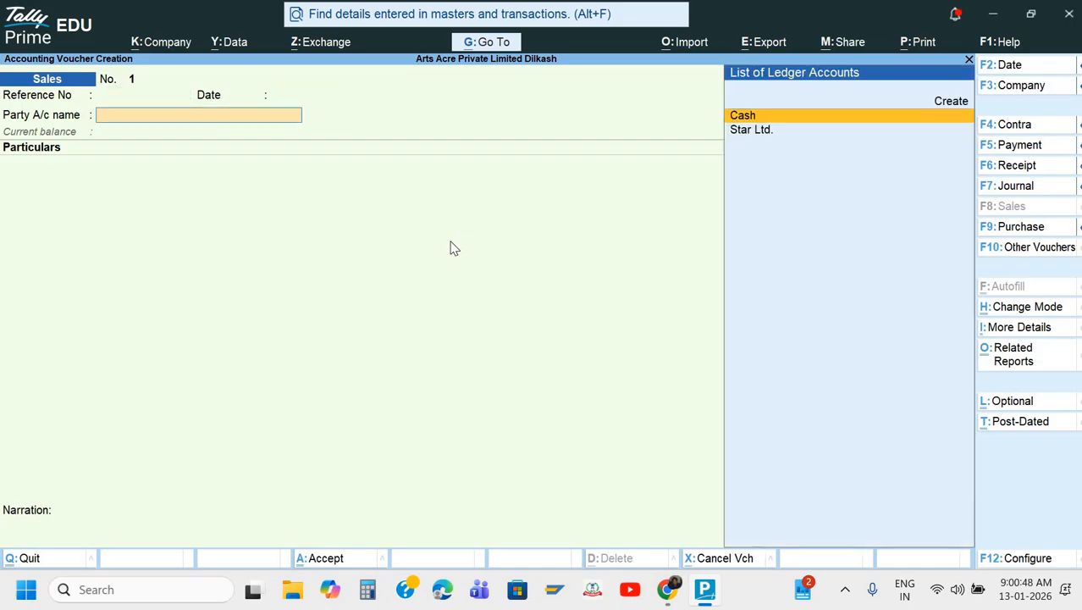
Check the first transaction's date in the question paper and set the voucher date to 2-5
key(F2)
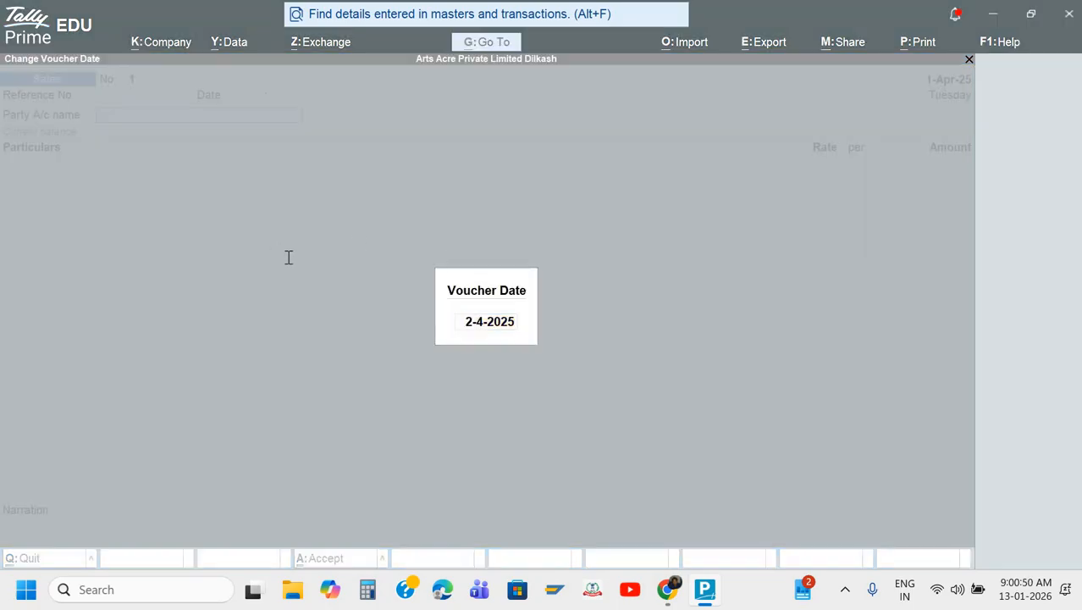
key(alt+Tab)
key(alt+Tab)
text(2-5)
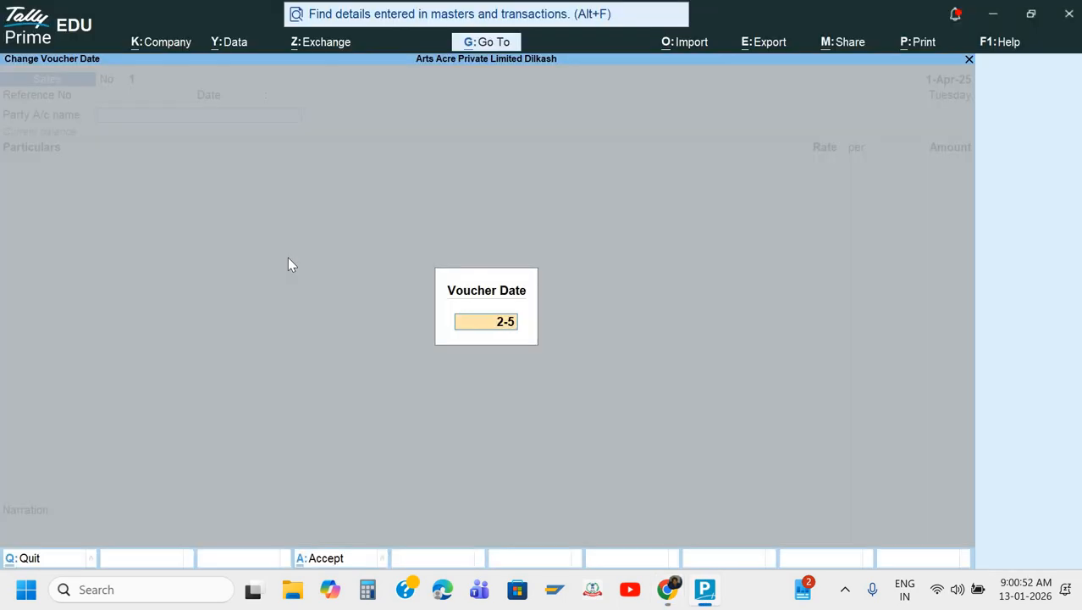
key(Return)
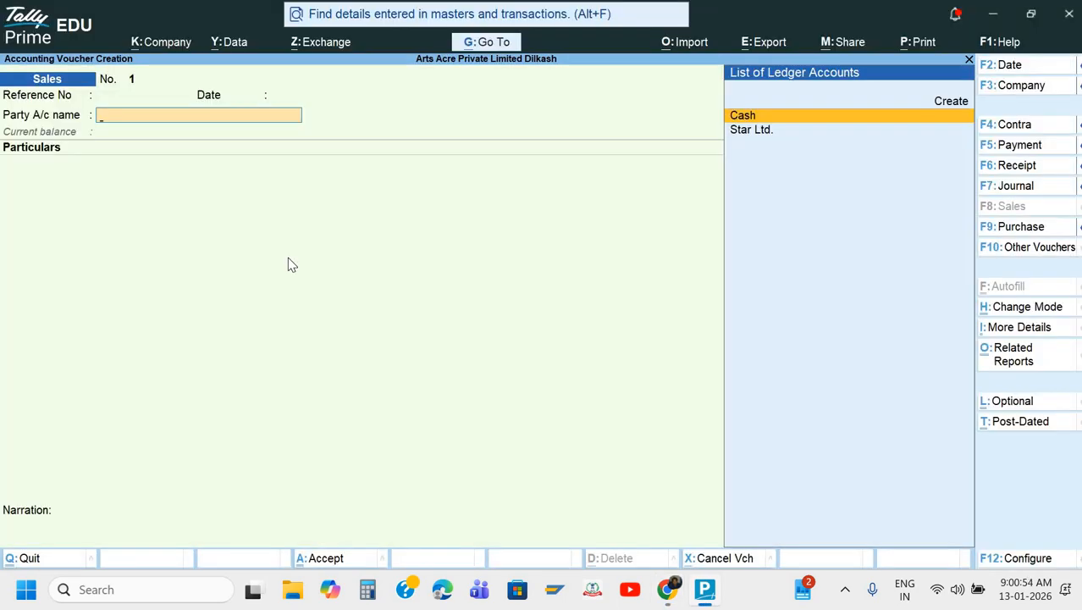
Choose Star Ltd. as the party, leaving dispatch and order details blank and accepting its default party details
key(Down)
key(Return)
key(Return)
key(Return)
key(Return)
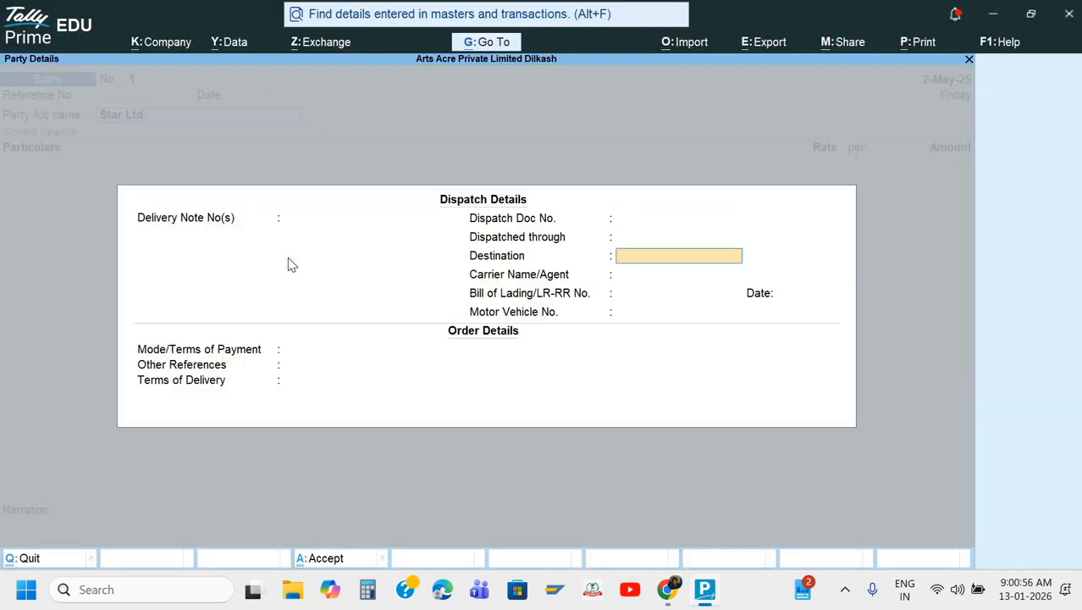
key(ctrl+a)
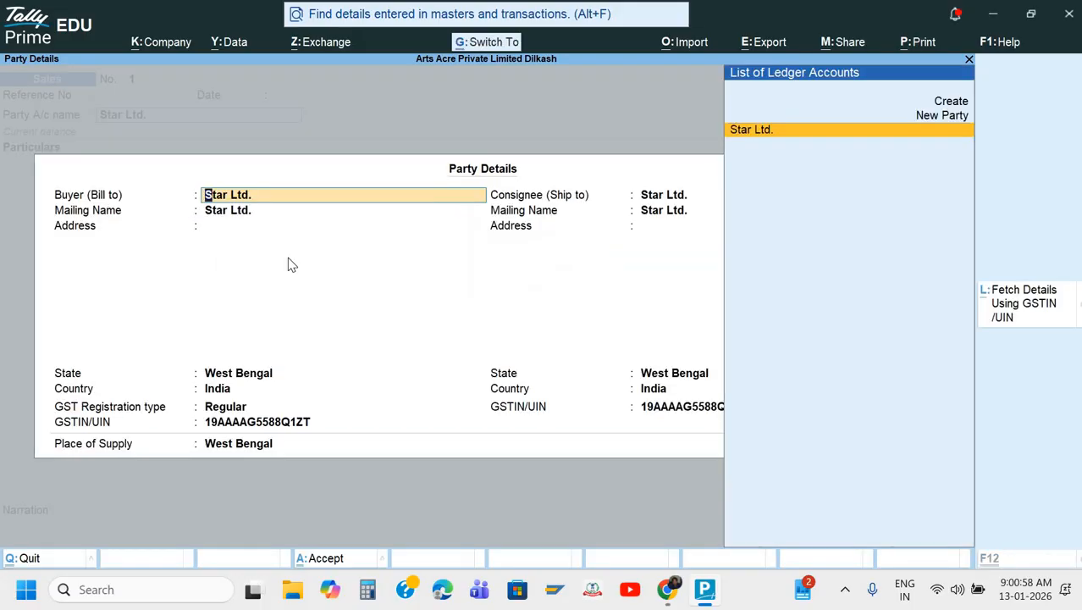
key(ctrl+a)
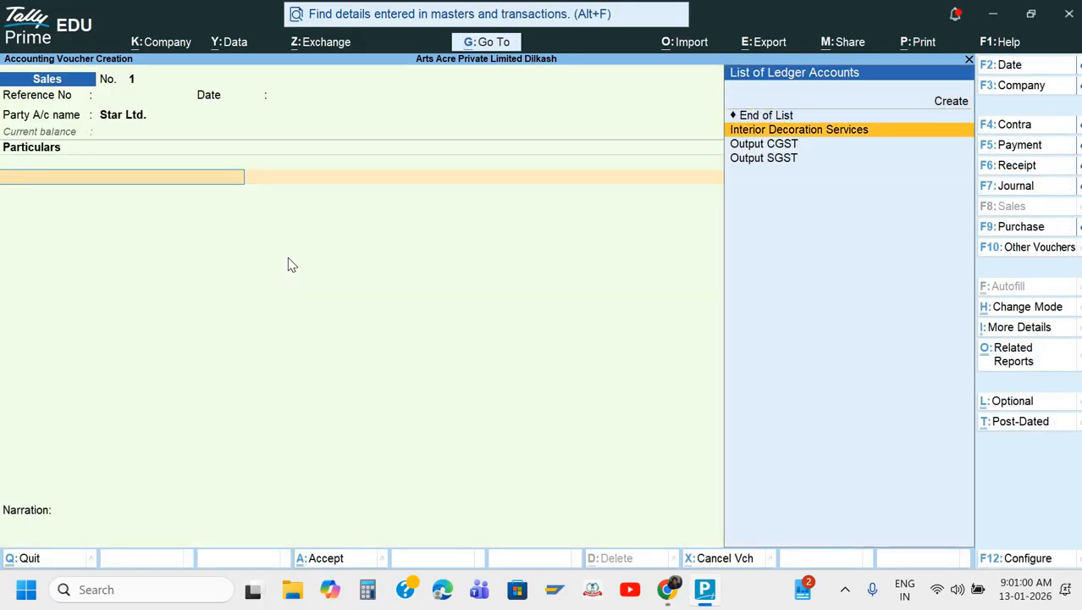
Add Interior Decoration Services to the invoice for 3,00,000, skipping the GST-inclusive amount and taking the value from the question paper
key(Return)
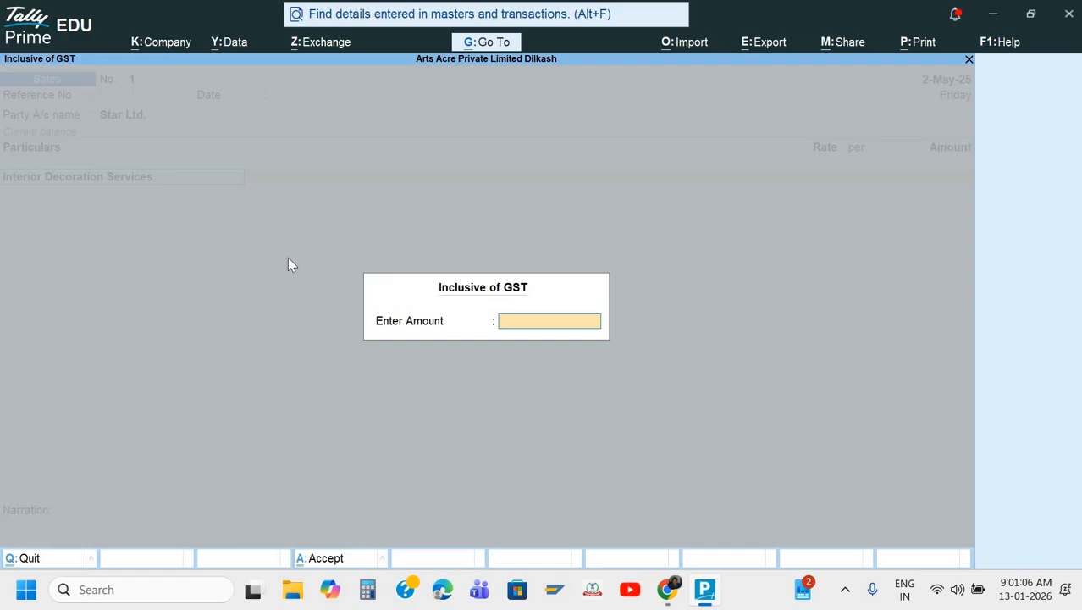
key(Escape)
key(alt+Tab)
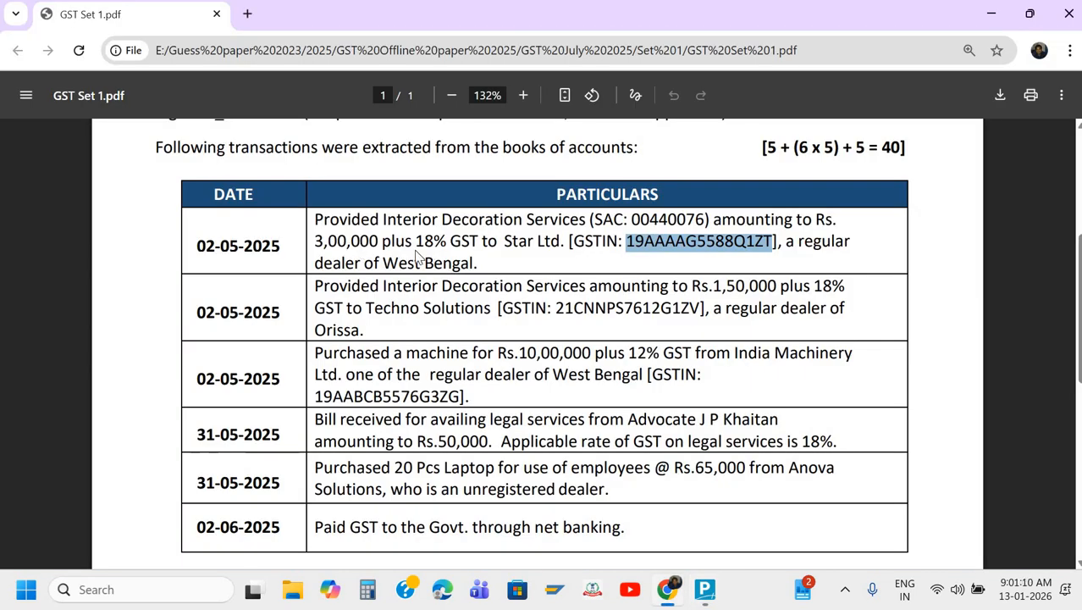
key(alt+Tab)
text(00)
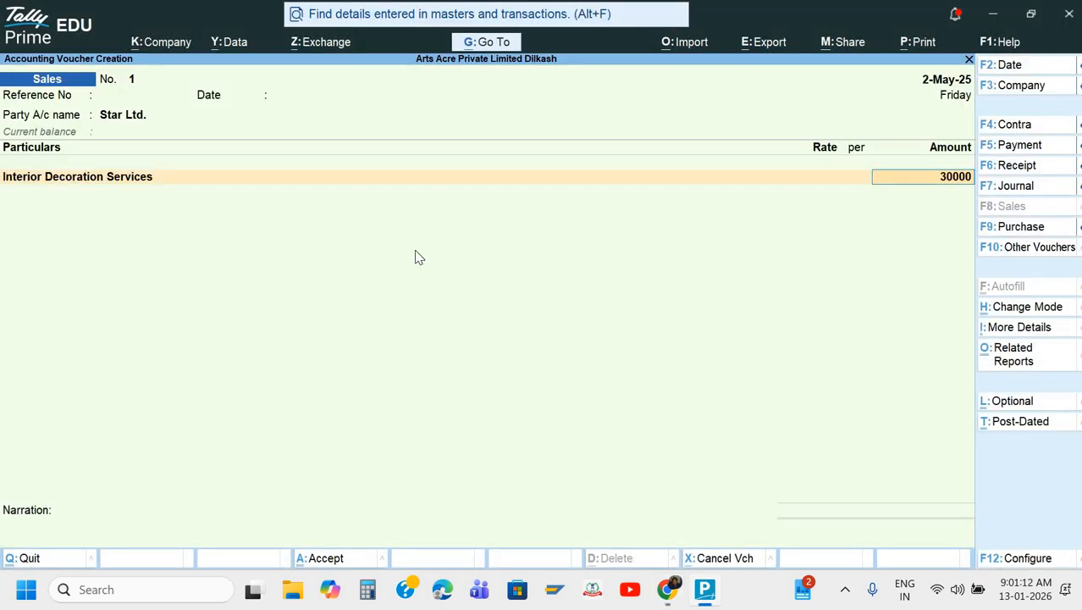
text(0)
key(Return)
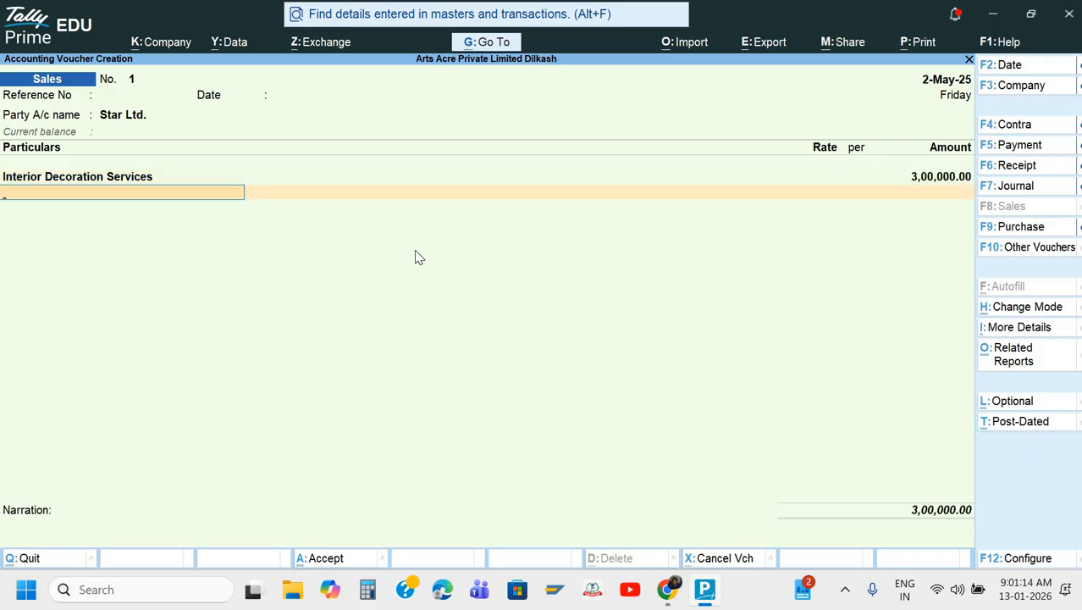
Add Output CGST and Output SGST to the invoice, accepting their calculated amounts
text(o)
key(Return)
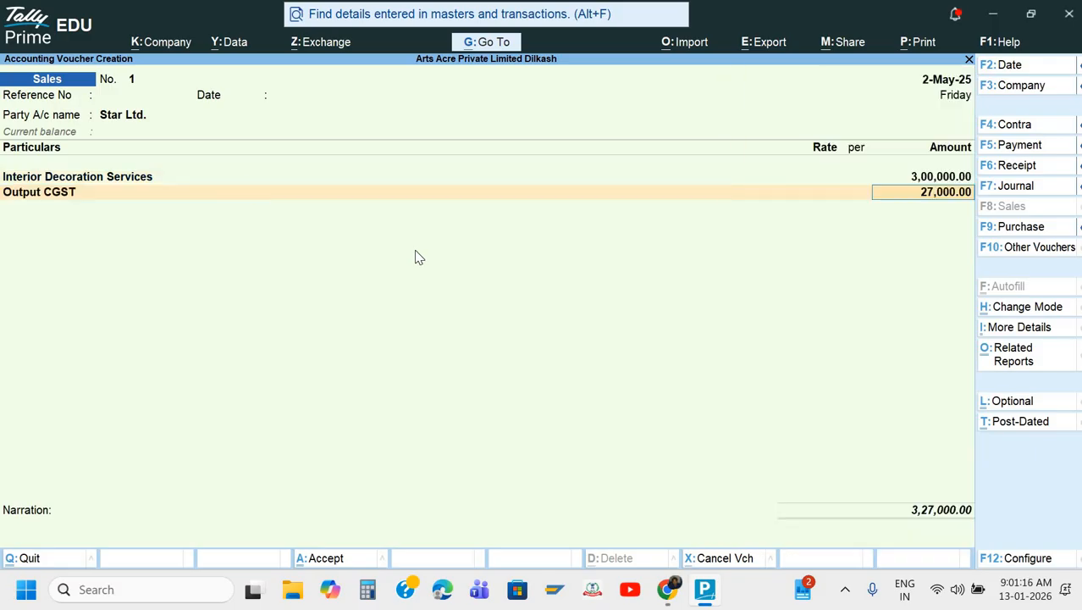
key(Return)
text(o)
key(Down)
key(Return)
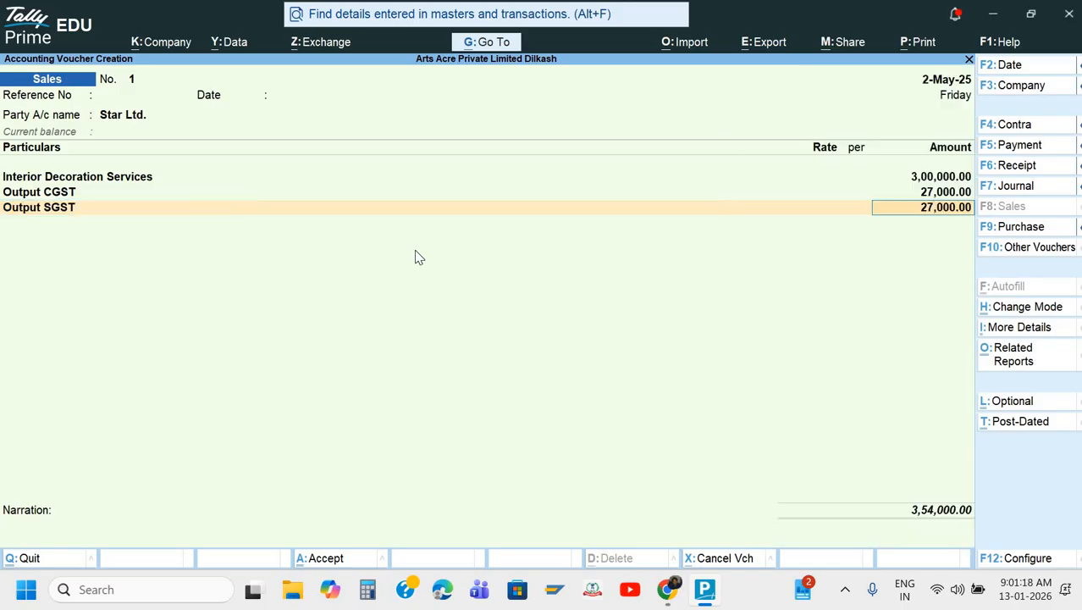
key(Return)
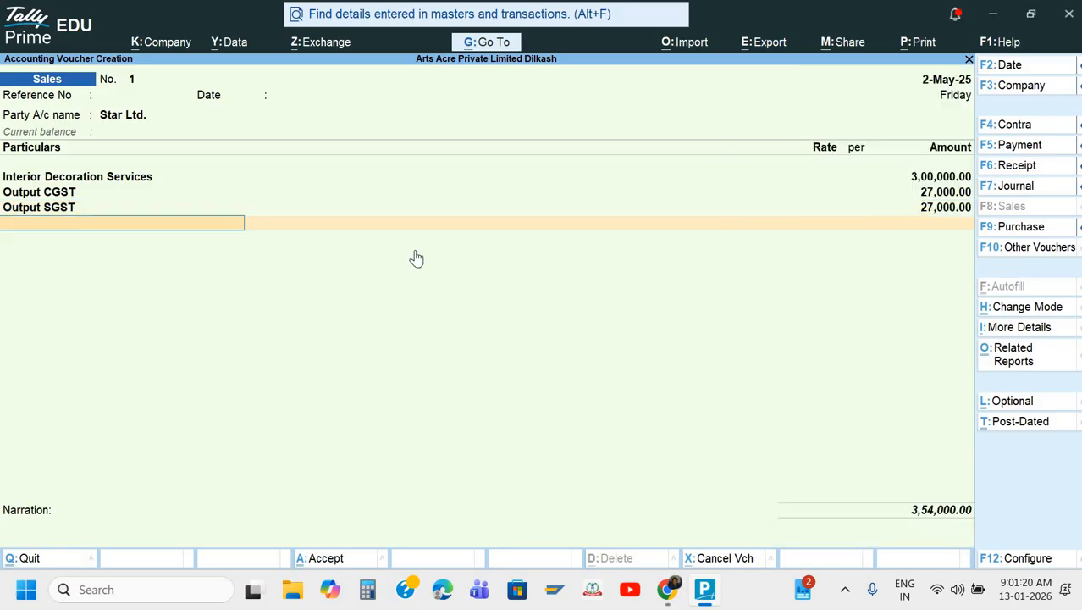
Allocate Star Ltd.'s full invoice amount to New Ref 1 with no due date, checking the question paper for credit terms
key(Return)
key(Return)
key(Return)
key(Return)
key(Return)
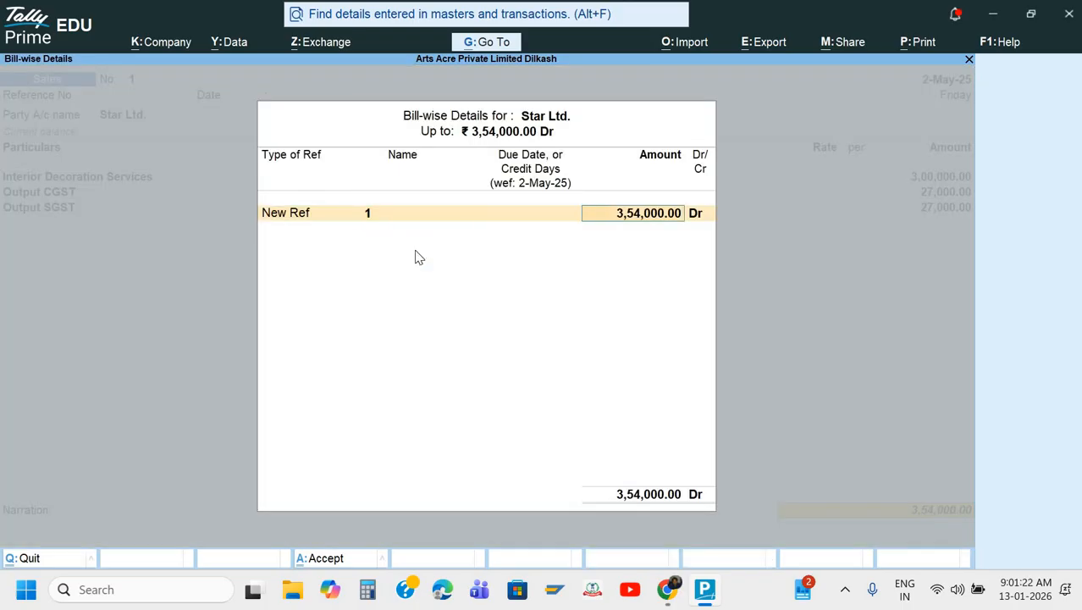
key(BackSpace)
key(BackSpace)
key(alt+Tab)
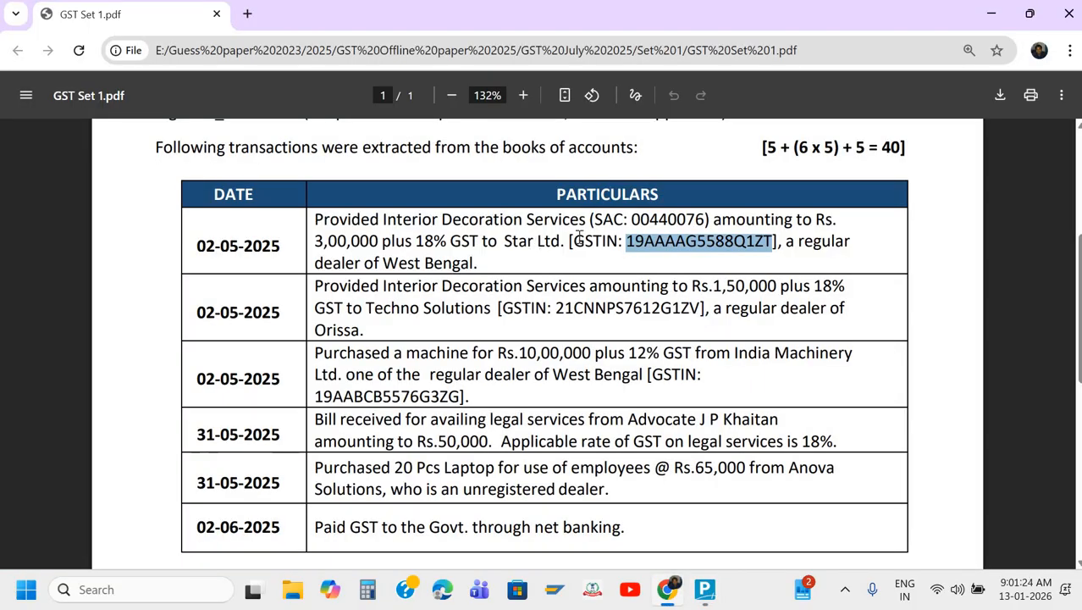
key(alt+Tab)
key(Return)
key(Return)
key(Return)
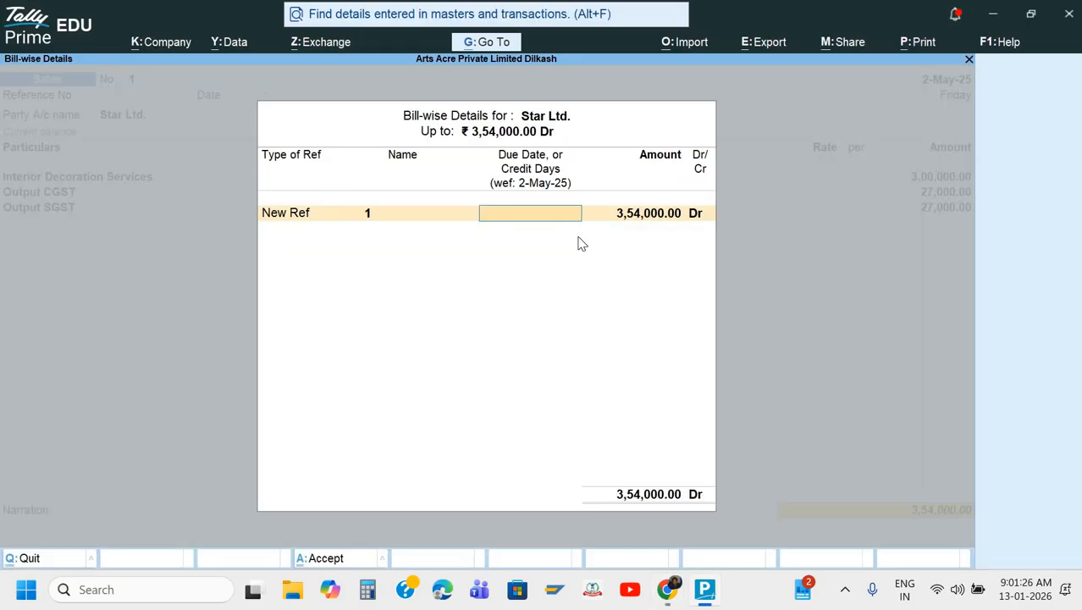
key(Return)
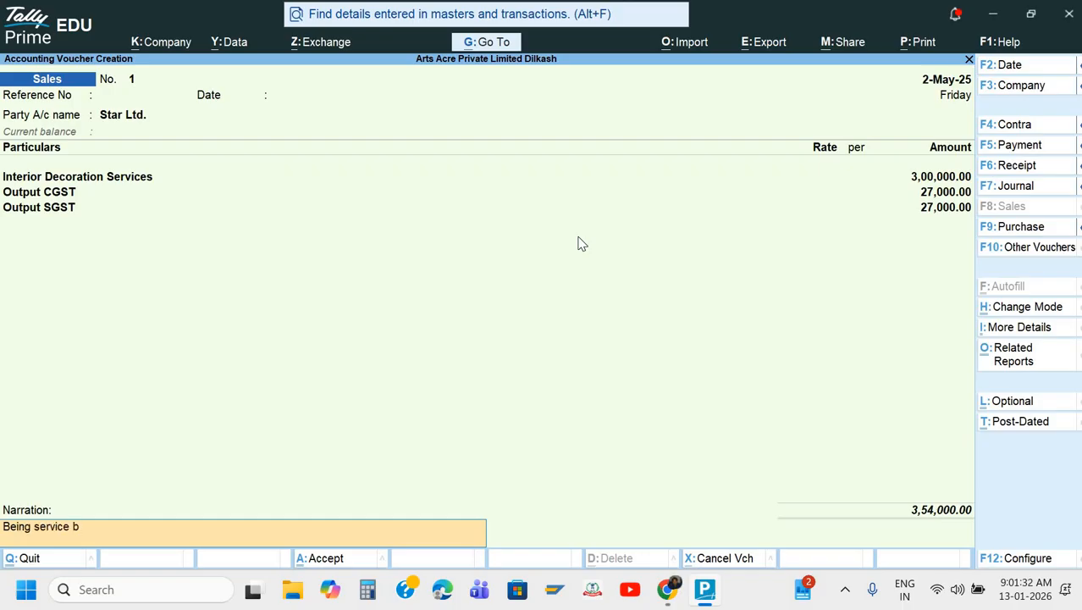
Enter the narration "Being service bill issued" and save the Star Ltd. sales voucher
text(Being service bill issued)
key(Return)
key(Return)
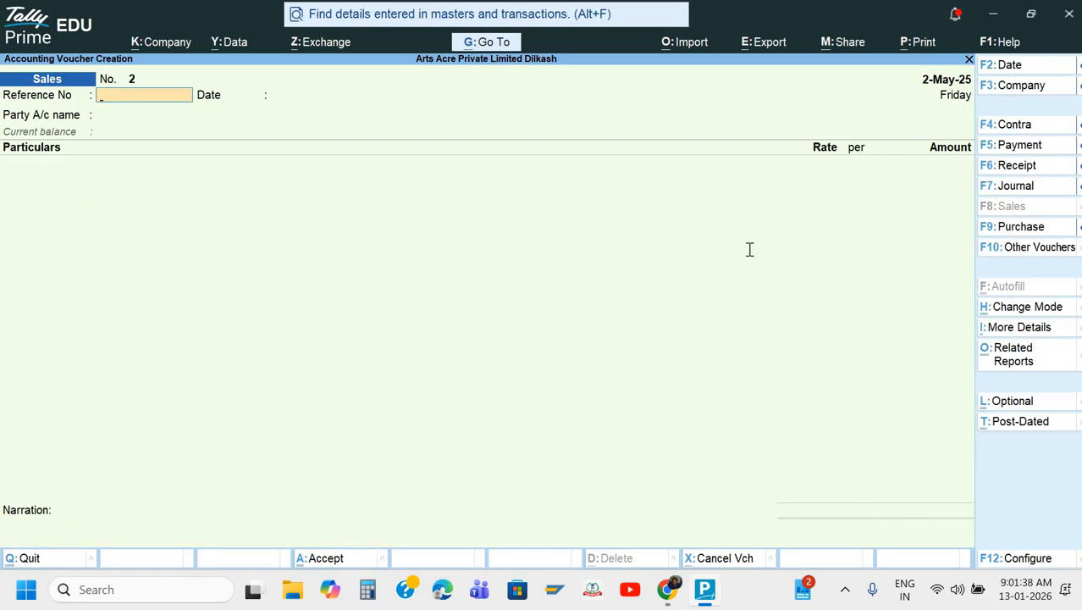
Review the second transaction, with Techno Solutions, in the question paper and return to the blank sales voucher
key(alt+Tab)
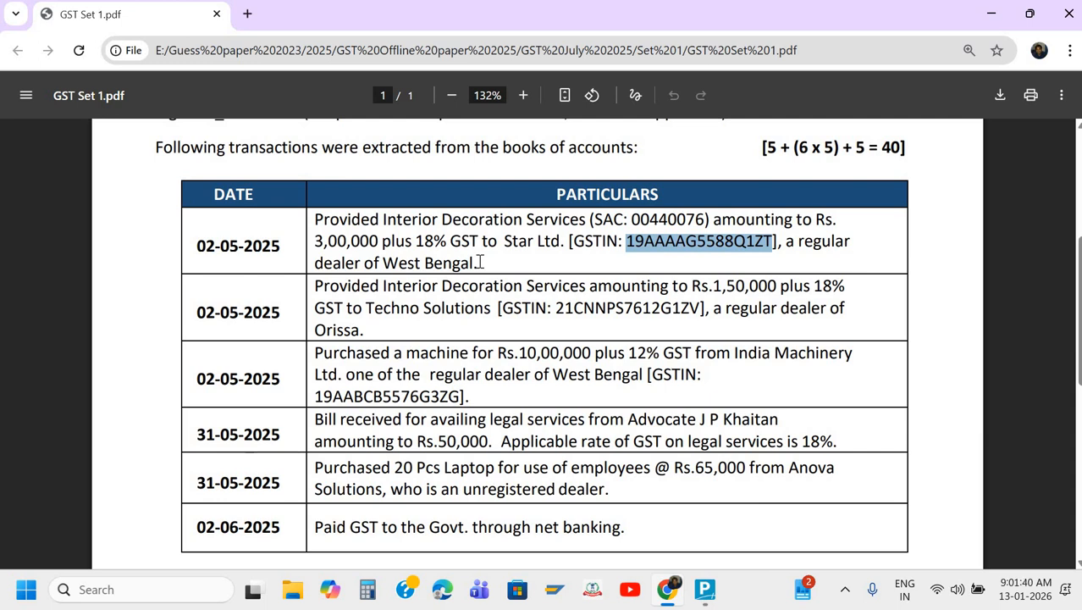
scroll(480, 261, down, 3)
scroll(481, 262, up, 2)
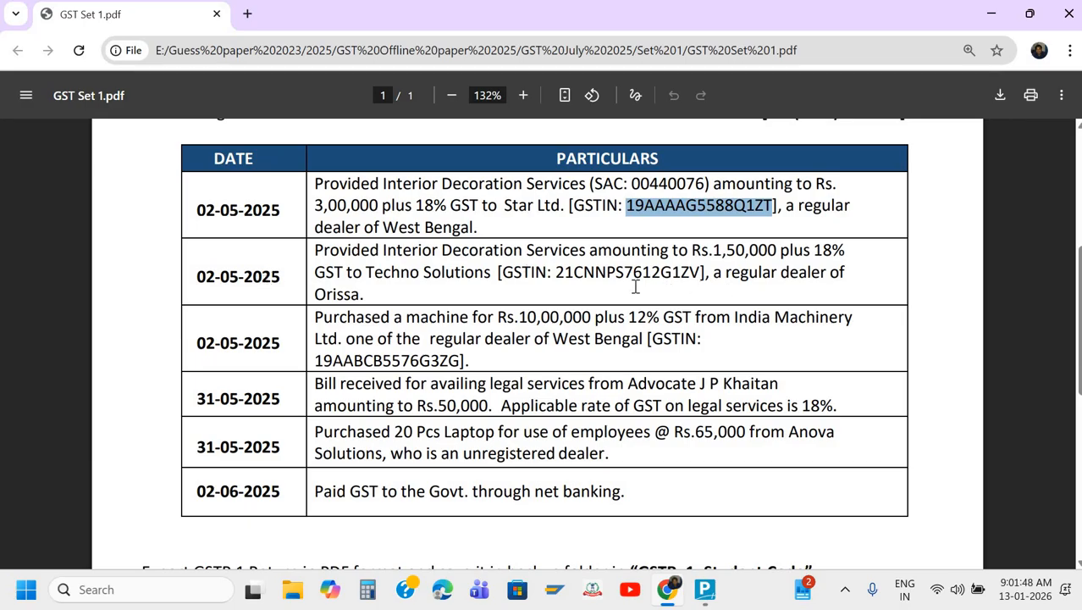
key(alt+Tab)
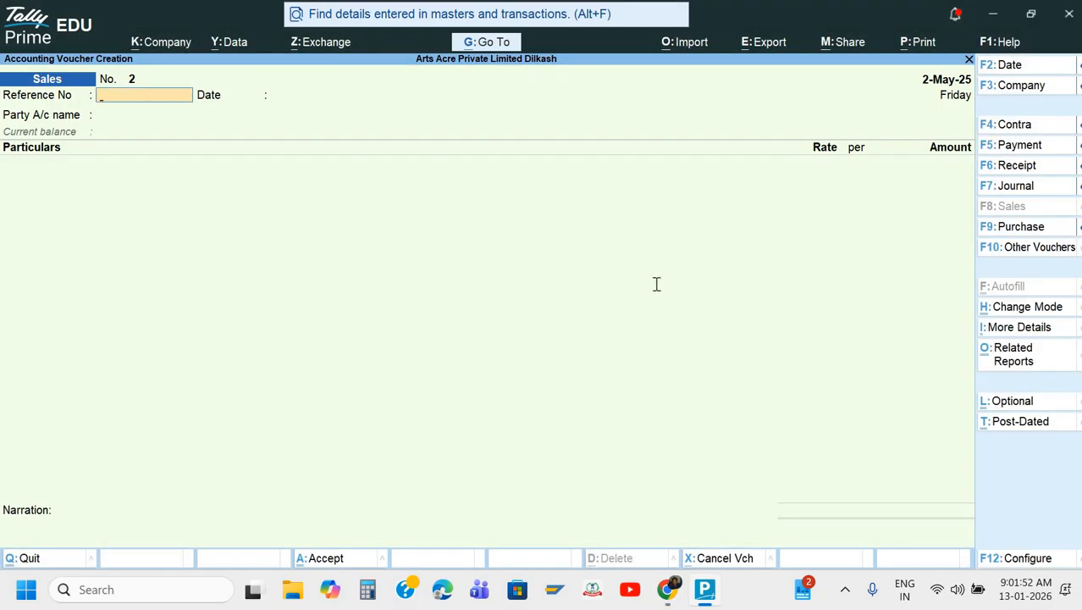
Leave the sales voucher's reference blank and start a new party ledger named Techno Solutions, copying the name from the question paper
key(alt+Tab)
key(alt+Tab)
key(Return)
key(Return)
key(alt+c)
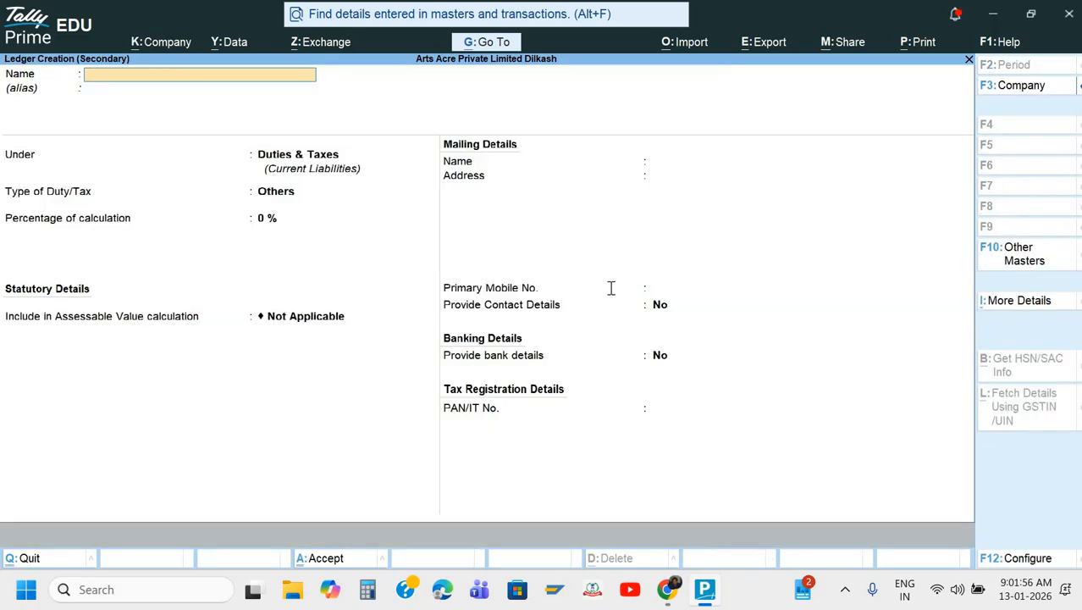
key(alt+Tab)
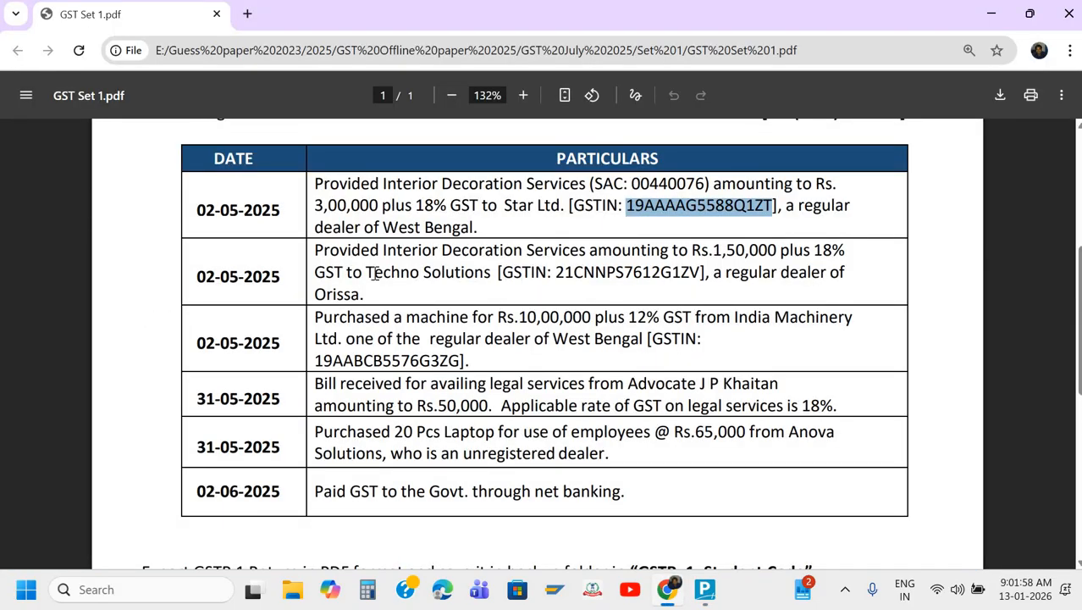
drag(366, 272, 496, 273)
key(ctrl+c)
key(alt+Tab)
key(ctrl+alt+v)
key(Return)
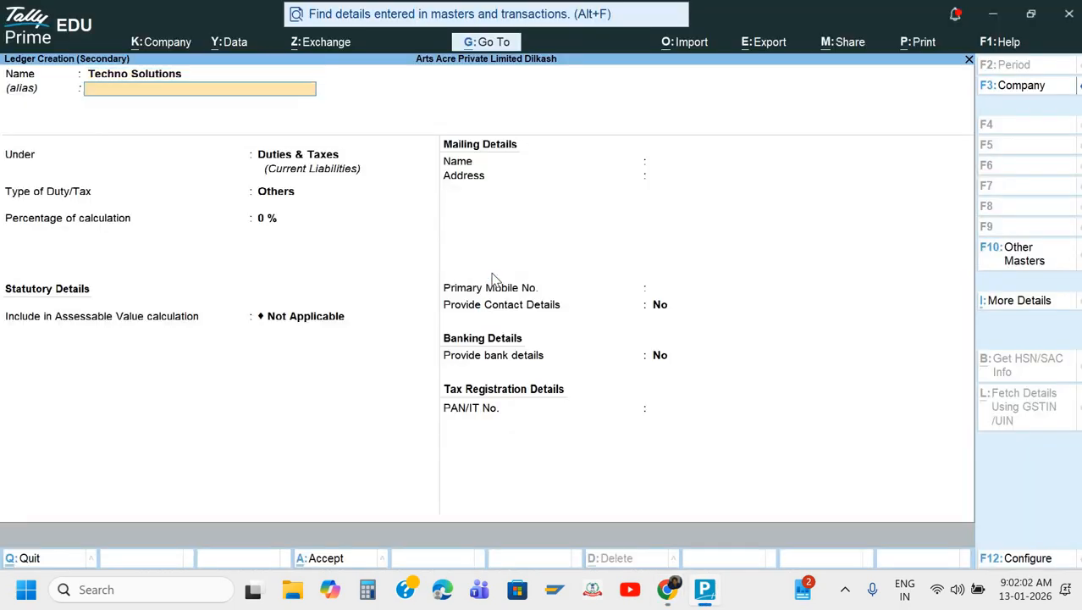
Leave the Techno Solutions ledger's alias blank and place it under Sundry Debtors
key(Return)
text(S)
key(Down)
key(Down)
key(Down)
key(Down)
key(Return)
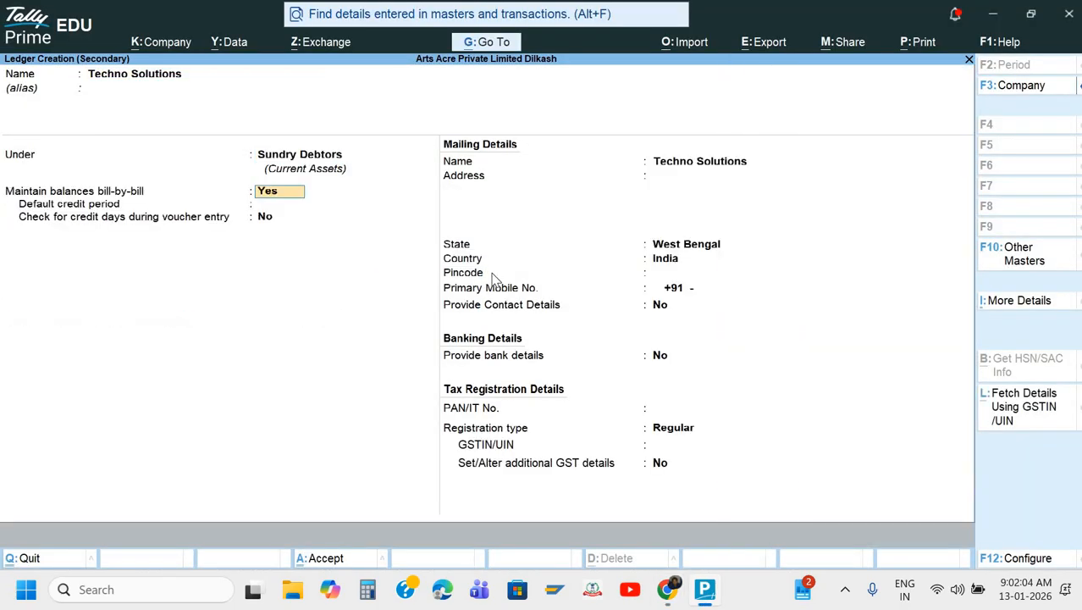
Keep bill-by-bill balances enabled for Techno Solutions and set its state to Odisha, as given in the question paper
key(Return)
key(Return)
key(Return)
key(Return)
key(Return)
key(Return)
key(Return)
key(BackSpace)
key(BackSpace)
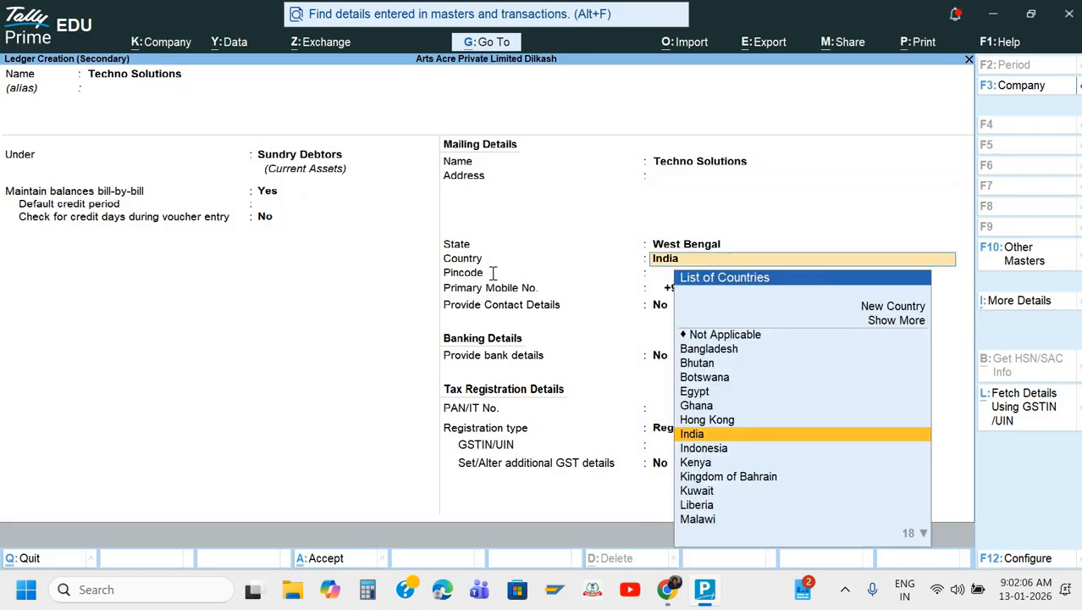
key(alt+Tab)
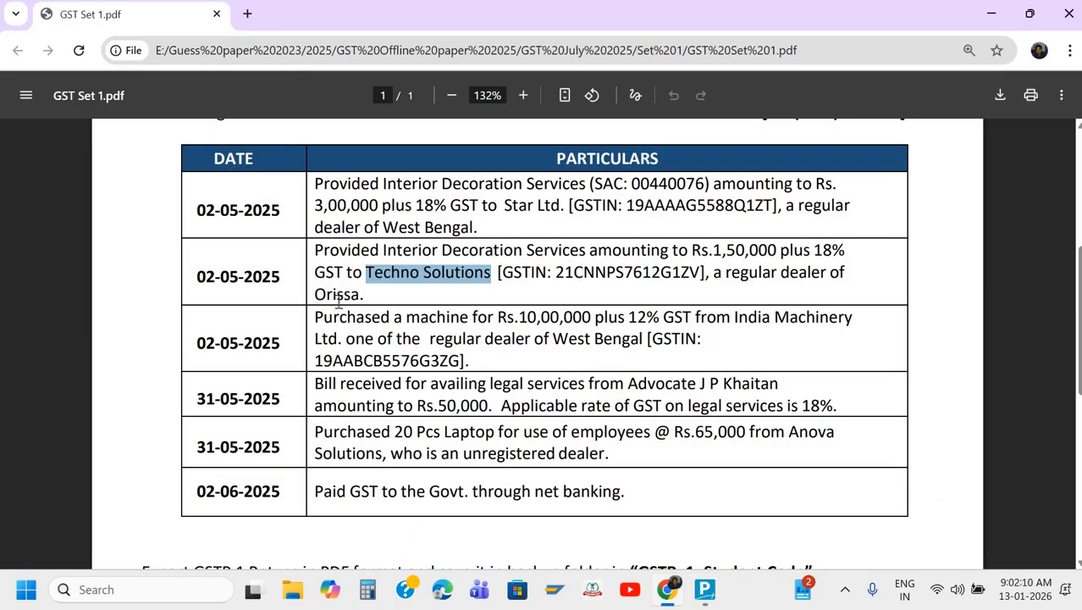
key(alt+Tab)
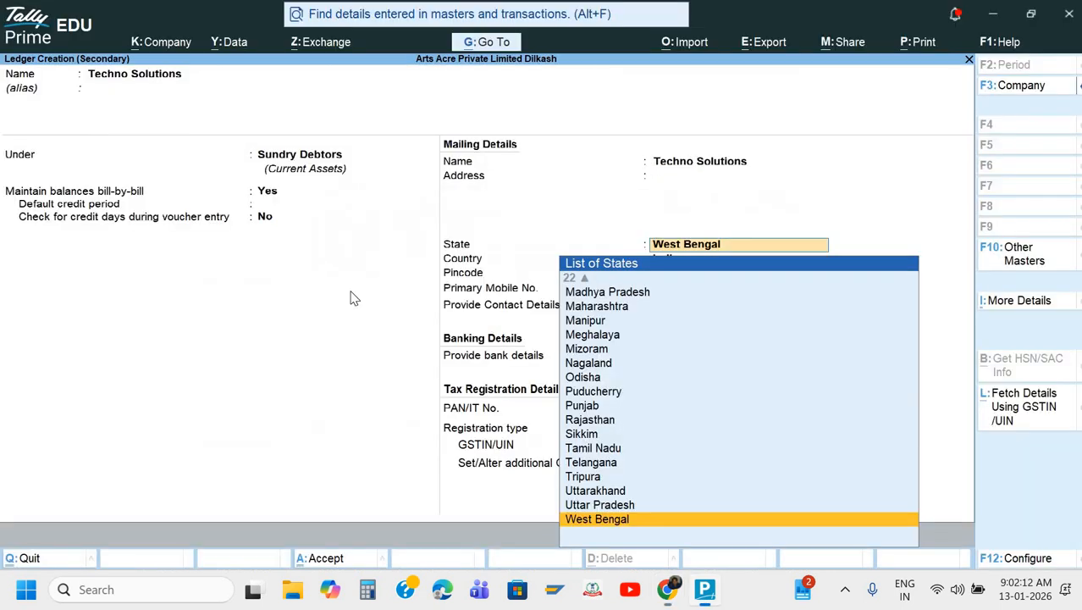
text(O)
key(Return)
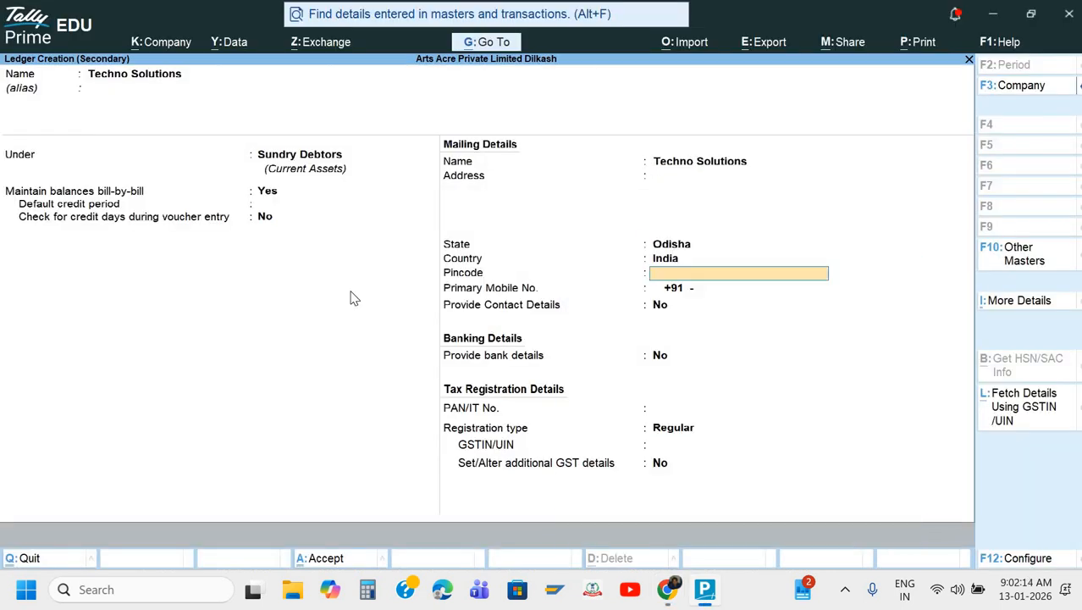
Copy the PAN portion of Techno Solutions' GSTIN from the question paper into the ledger's PAN/IT number, leaving pincode and mobile number blank
key(alt+Tab)
key(alt+Tab)
key(Return)
key(Return)
key(Return)
key(Return)
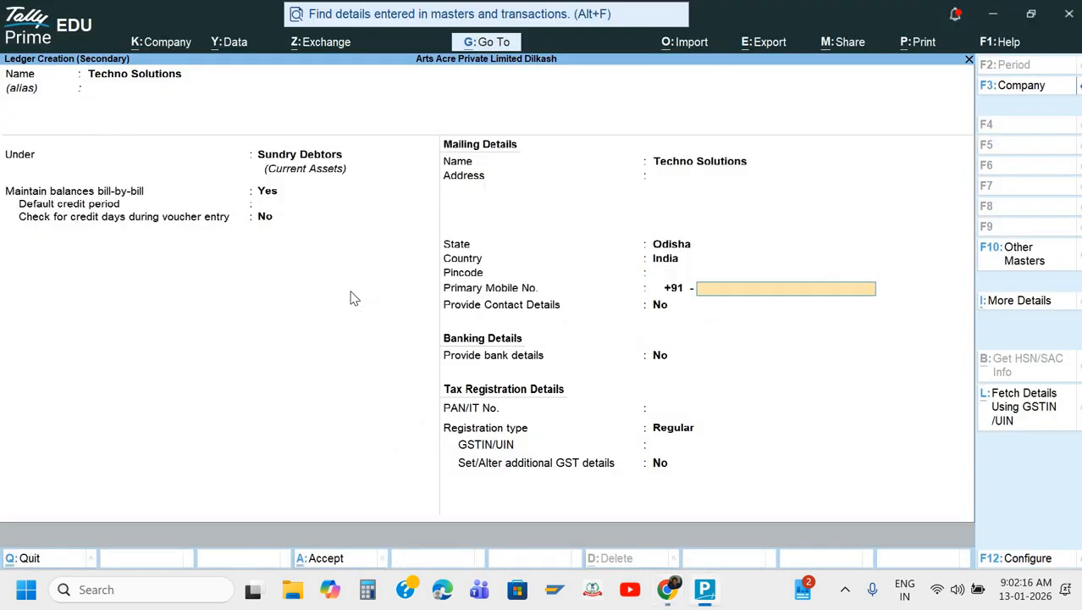
key(alt+Tab)
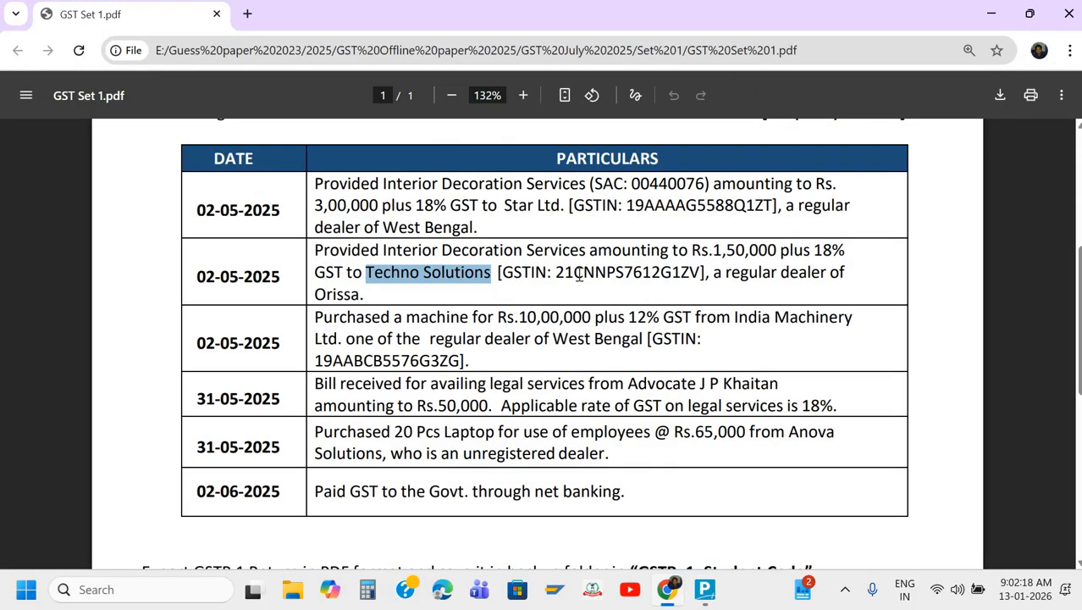
drag(574, 272, 675, 272)
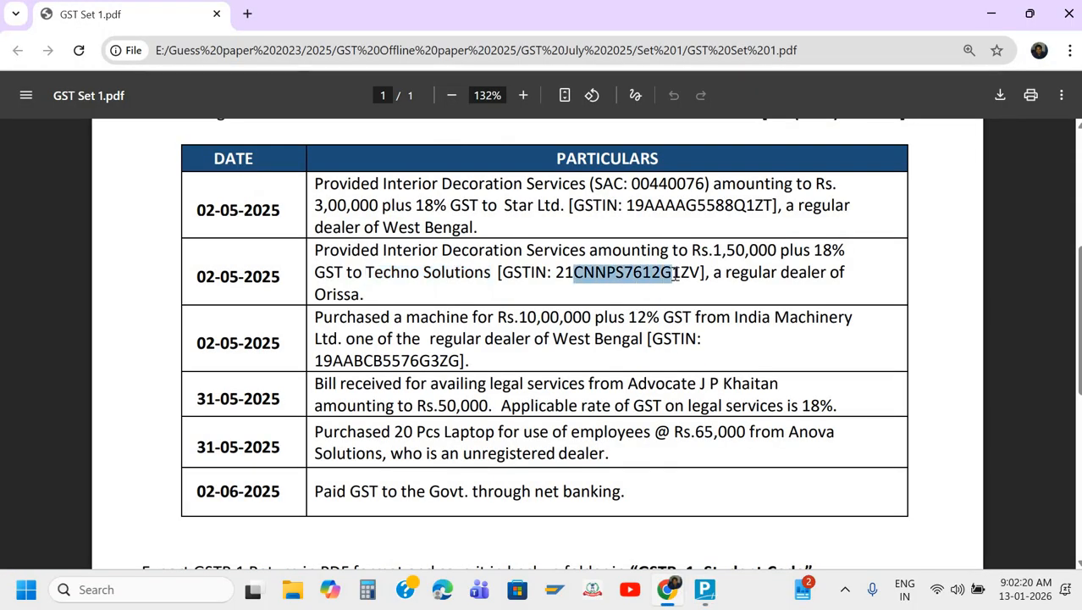
key(ctrl+c)
key(alt+Tab)
key(ctrl+alt+v)
key(Return)
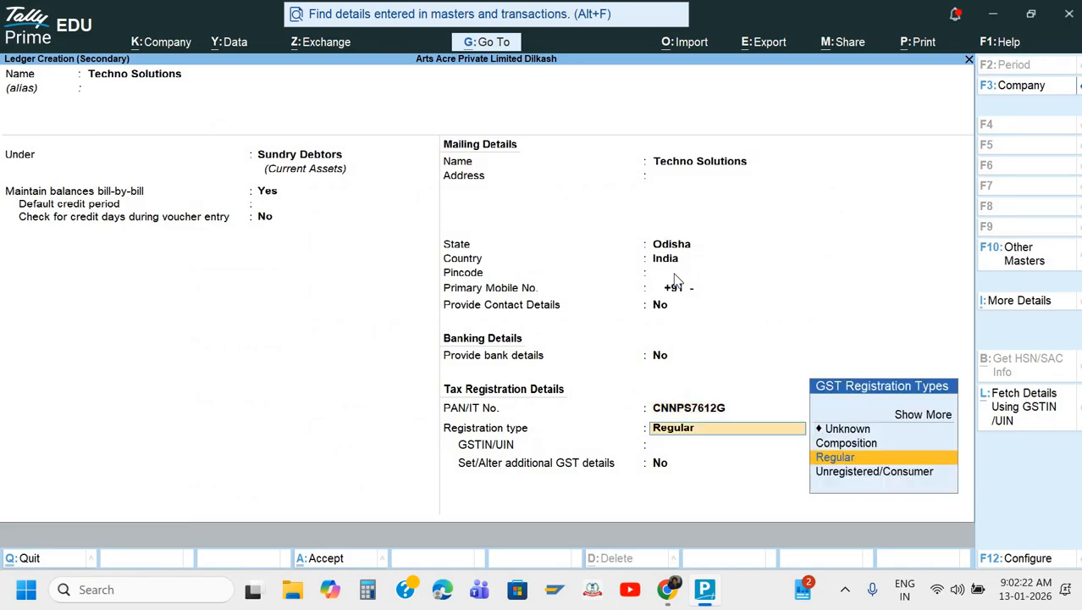
Keep the registration type Regular, copy Techno Solutions' full GSTIN from the question paper into the ledger, and save it
key(Return)
key(alt+Tab)
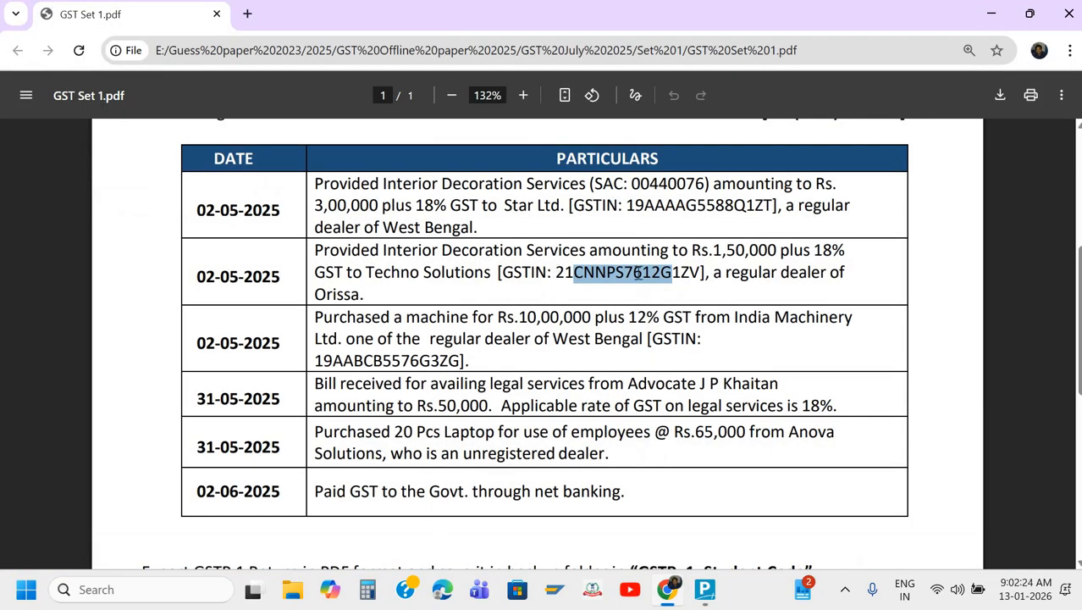
drag(554, 272, 702, 282)
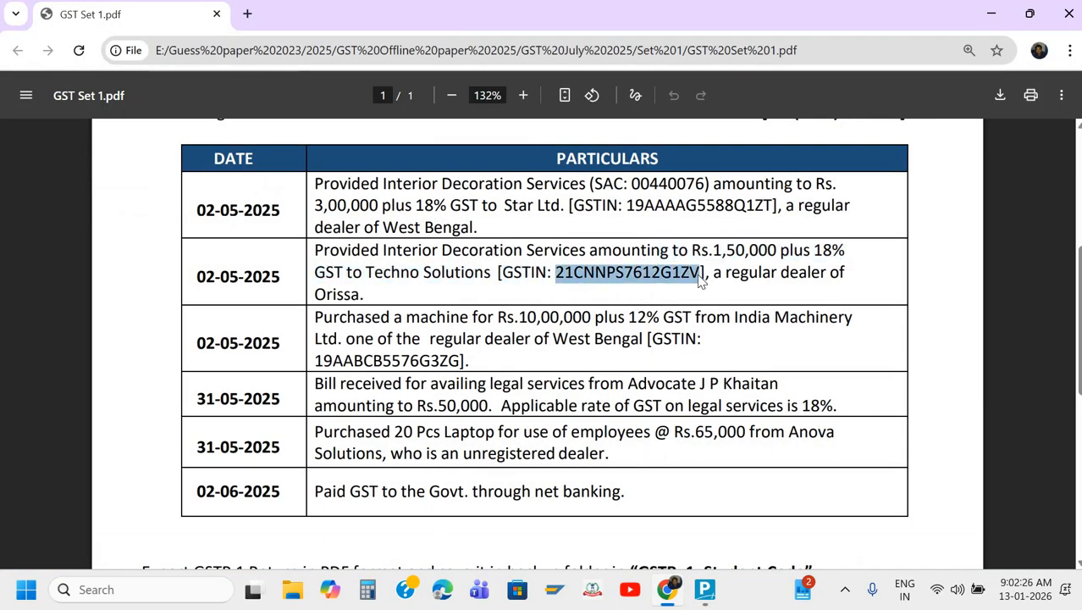
key(ctrl+c)
key(alt+Tab)
key(ctrl+alt+v)
key(Return)
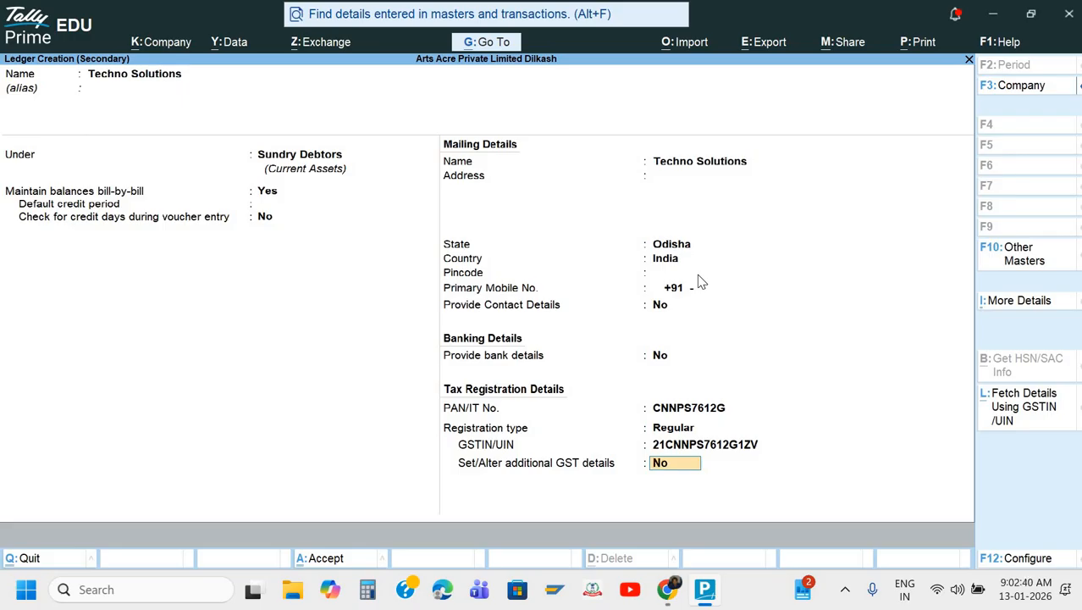
key(Return)
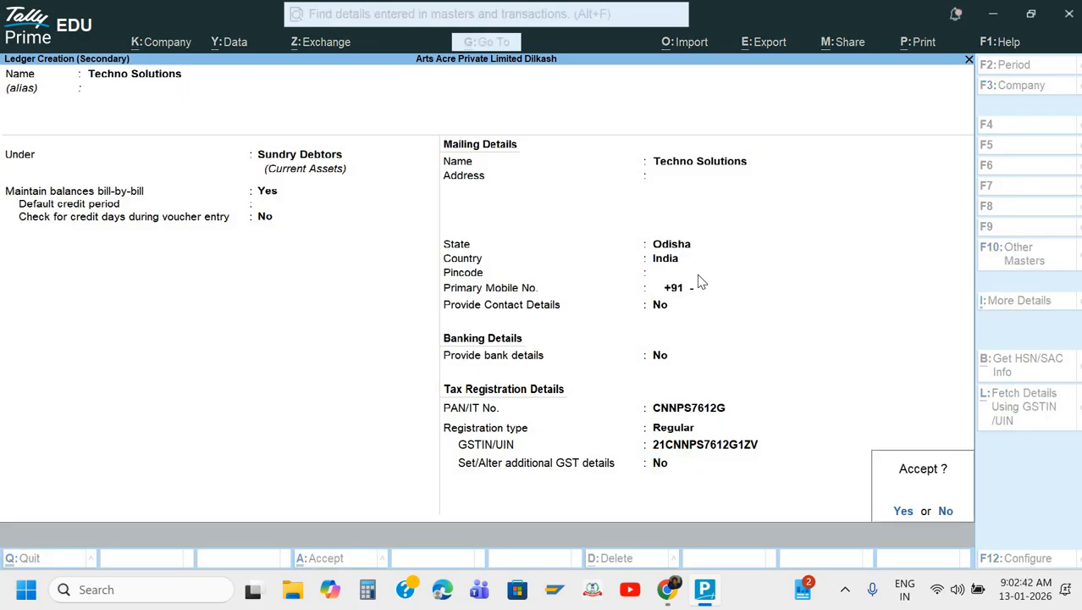
key(Return)
Accept the dispatch, order and party details for Techno Solutions without adding any entries
key(Return)
key(Return)
key(Return)
key(Return)
key(Return)
key(Return)
key(Return)
key(Return)
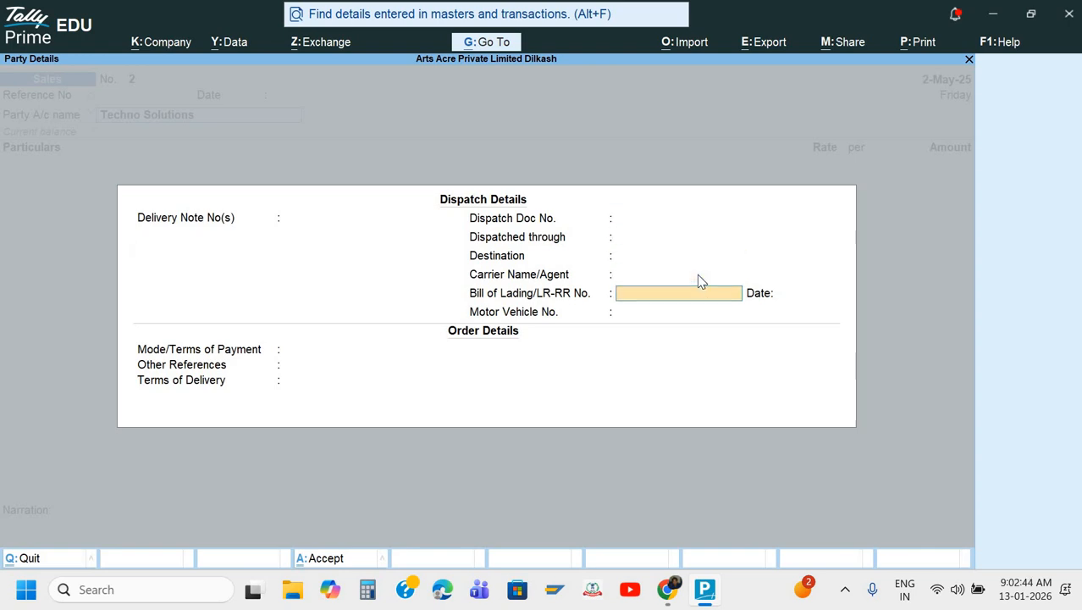
key(ctrl+a)
key(ctrl+a)
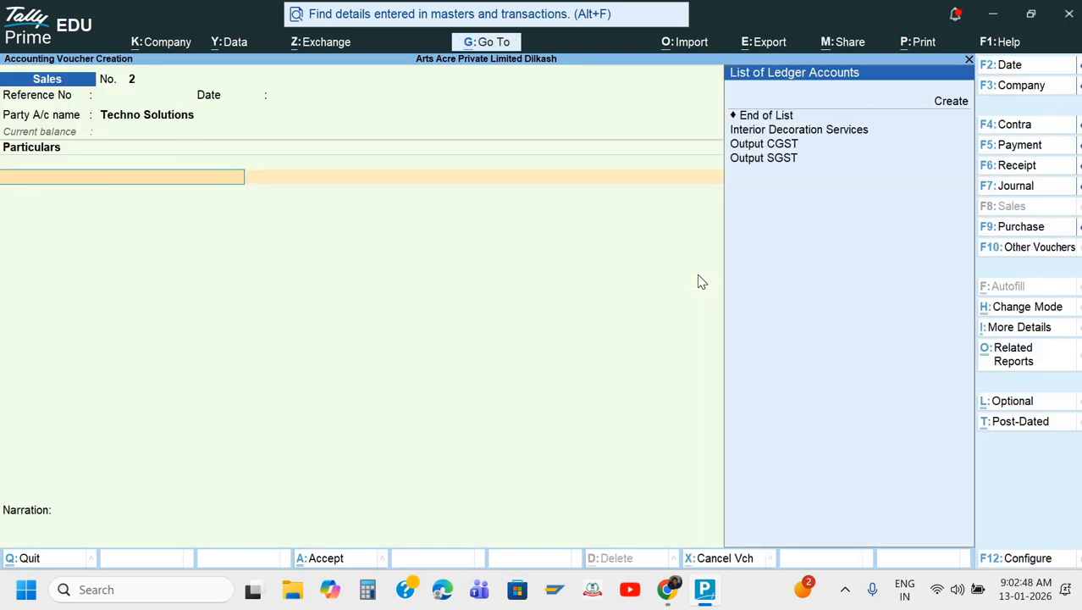
Add Interior Decoration Services to the Techno Solutions invoice with an amount of 1,50,000, skipping the GST-inclusive amount
key(Down)
key(Down)
key(Down)
key(Return)
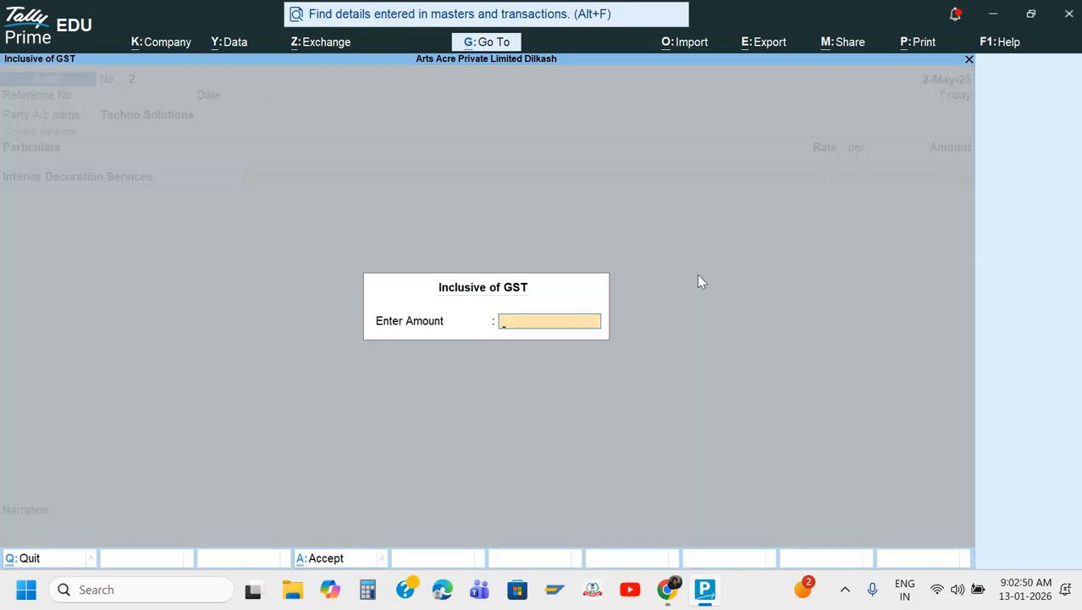
key(Escape)
key(alt+Tab)
key(alt+Tab)
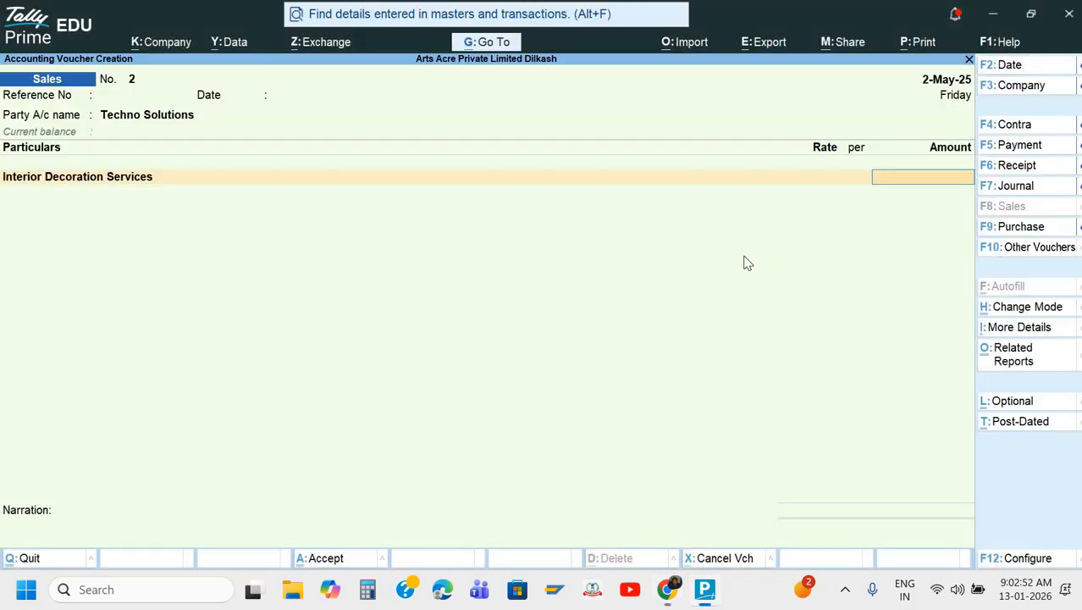
text(15000)
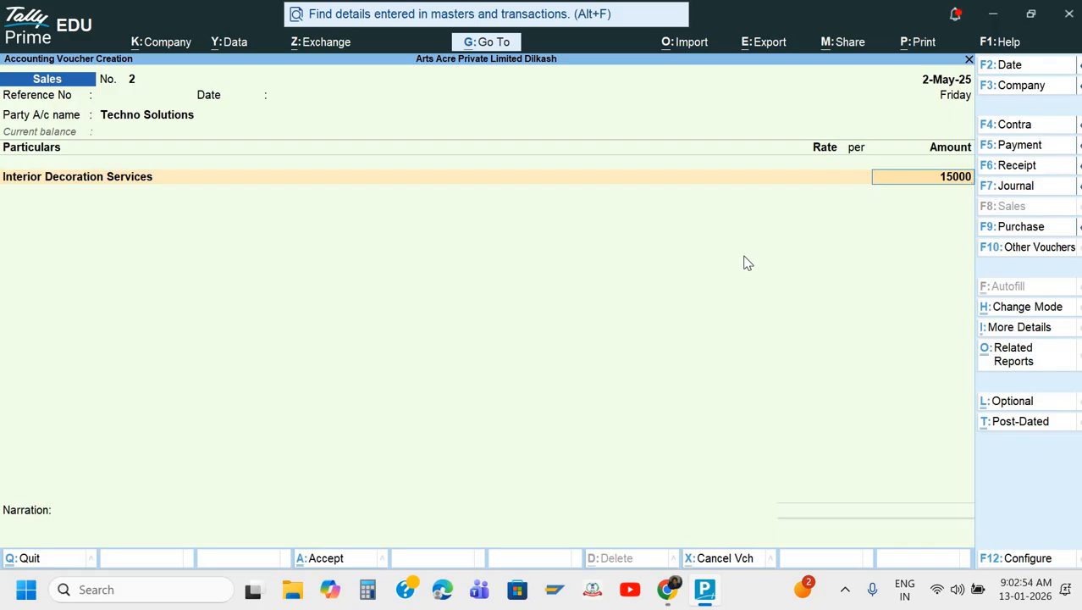
text(0)
key(Return)
Create the ledger Output IGST under Duties & Taxes with GST as its type of duty, and add it to the invoice
key(alt+c)
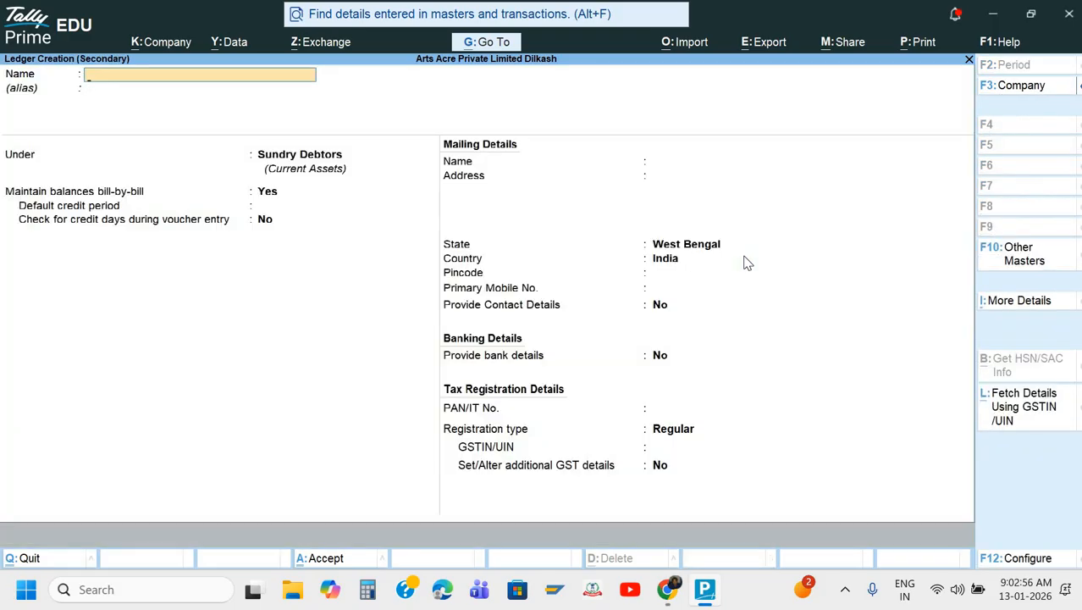
text(Output IGST)
key(Return)
text(D)
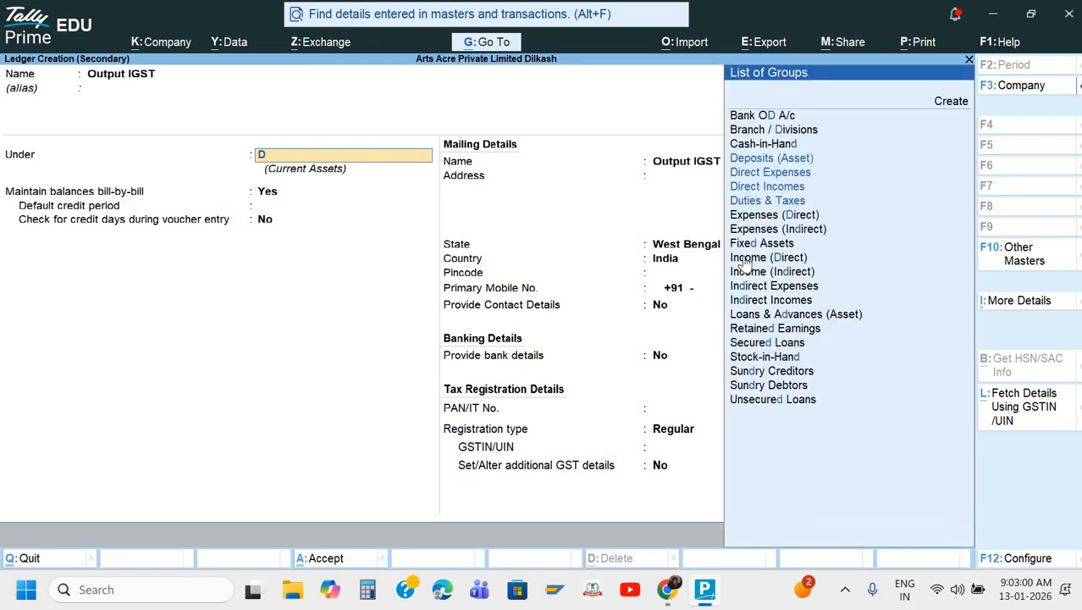
key(Down)
key(Down)
key(Down)
key(Return)
key(Up)
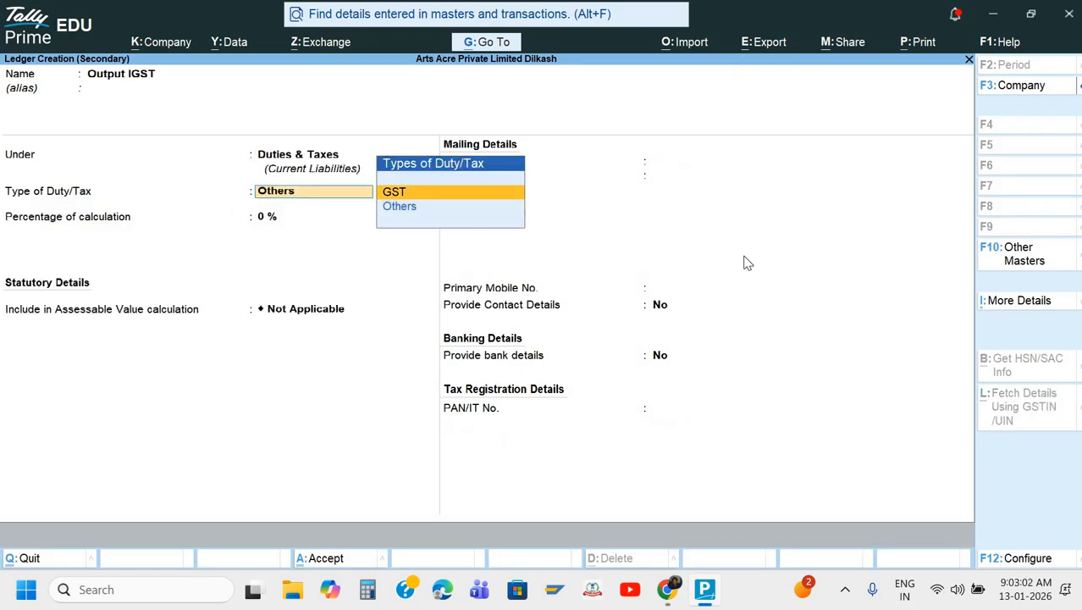
key(Return)
key(Return)
key(ctrl+a)
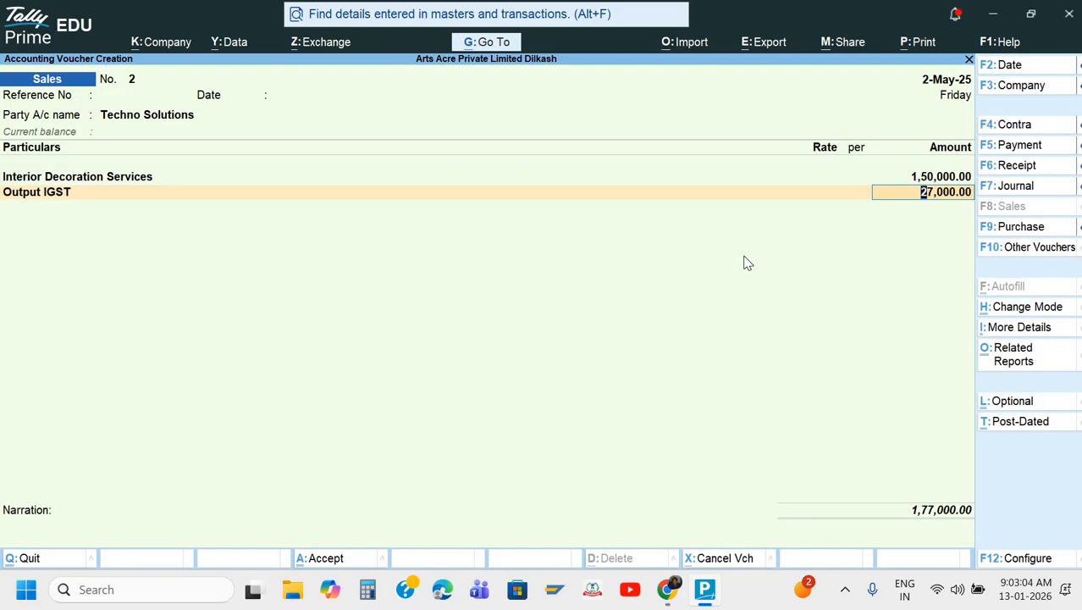
Accept the calculated Output IGST amount and allocate Techno Solutions' full invoice amount to New Ref 2 with no due date
key(Return)
key(Return)
key(Return)
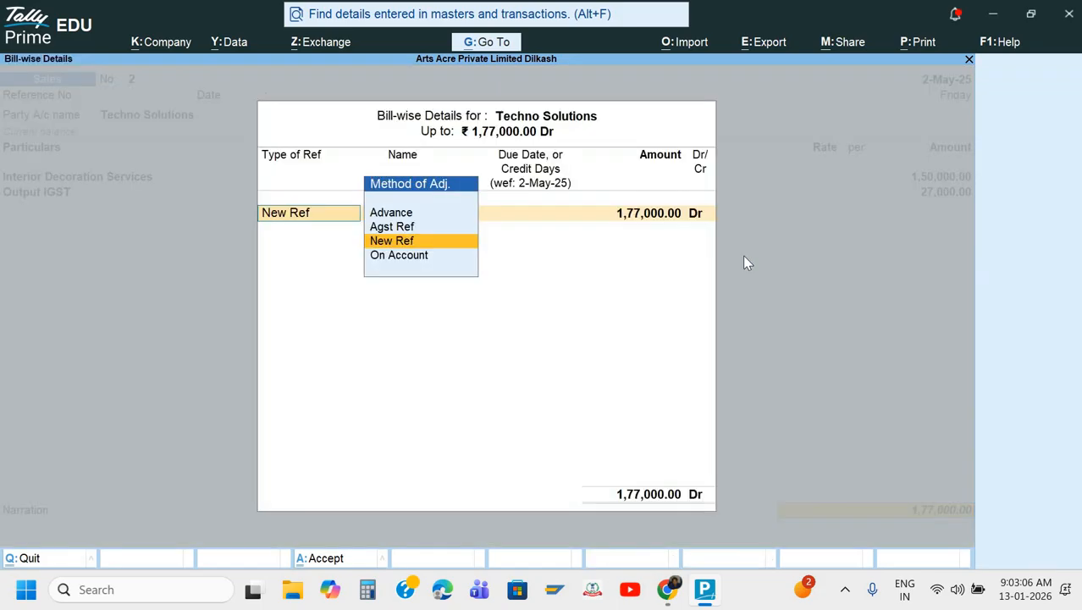
key(Return)
key(Return)
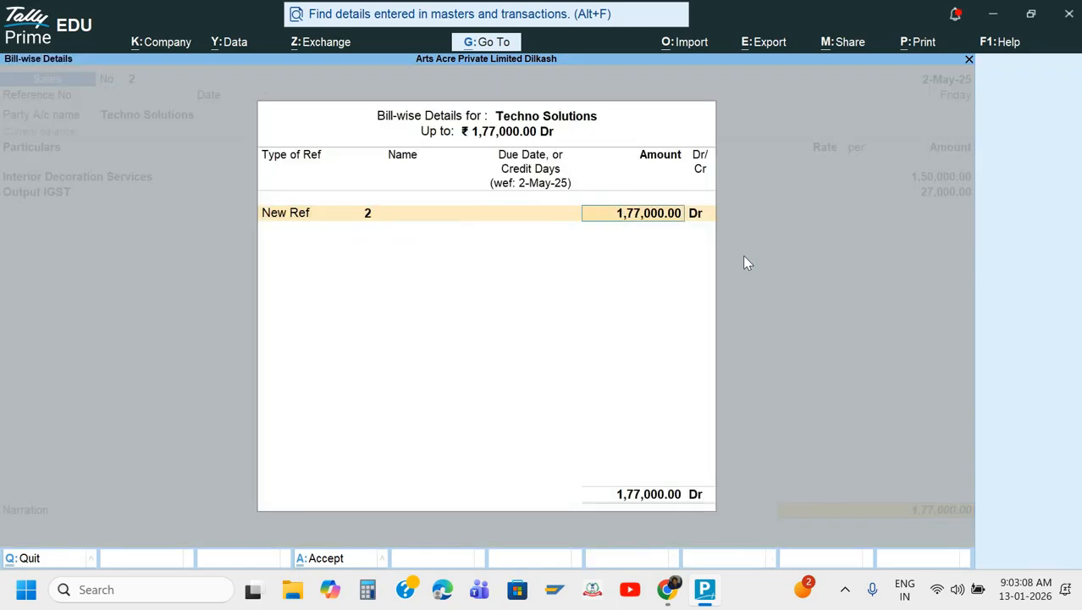
key(Return)
key(Return)
Reuse the narration "Being service bill issued" and save the Techno Solutions sales voucher
key(ctrl+r)
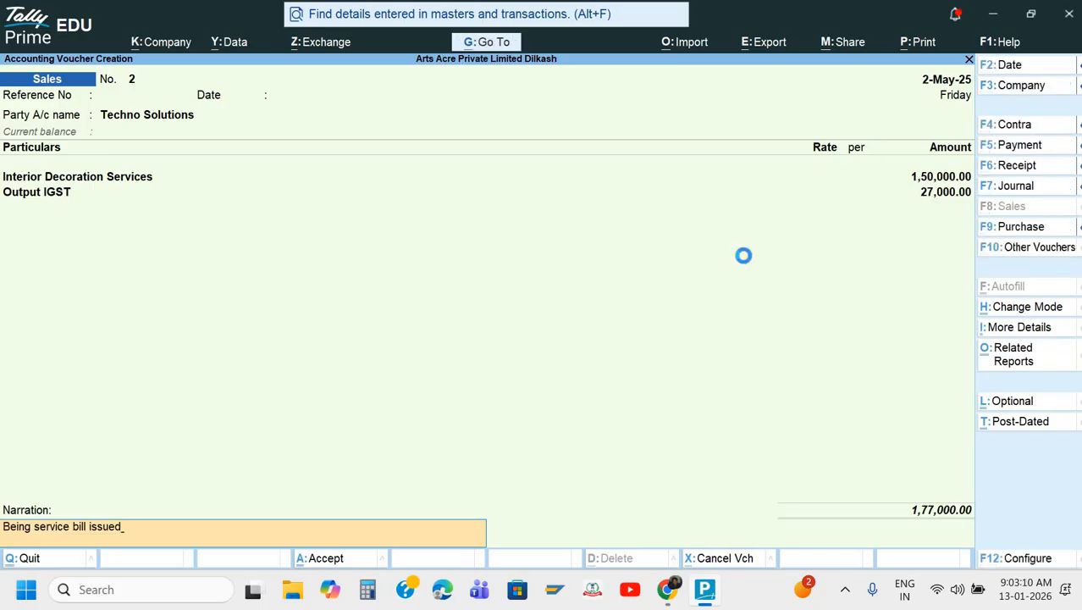
key(Return)
key(Return)
Check the third transaction in the question paper and start a purchase voucher for it, leaving the supplier invoice number and date blank
key(alt+Tab)
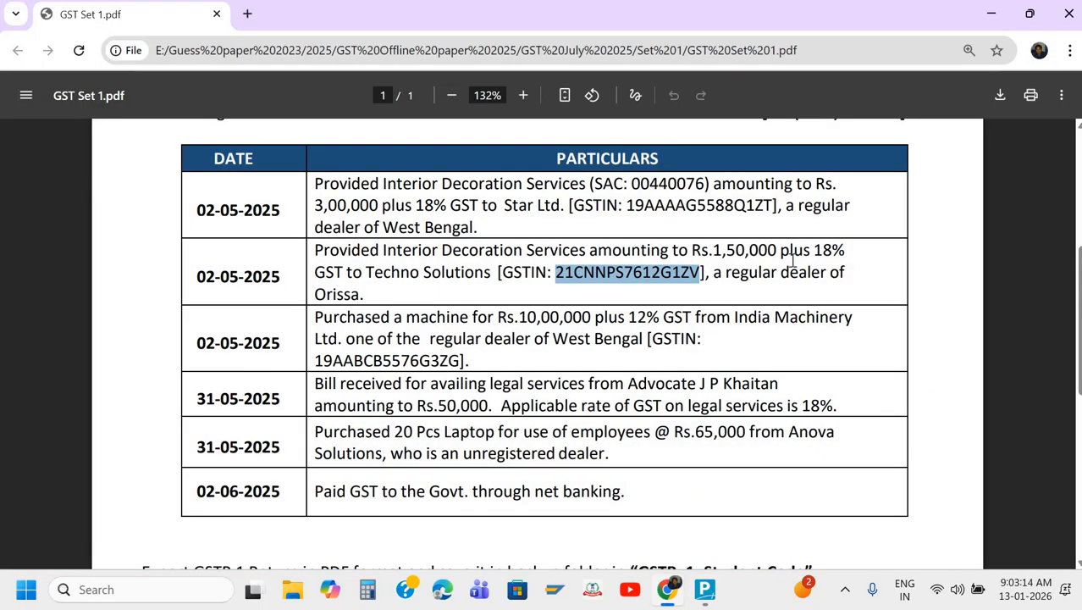
scroll(792, 259, down, 1)
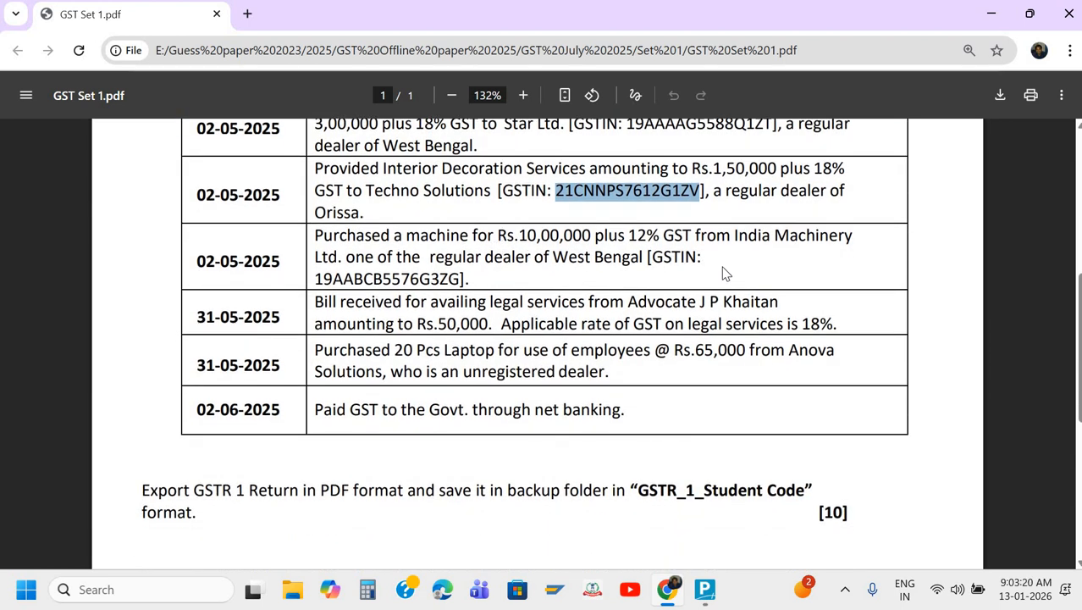
key(alt+Tab)
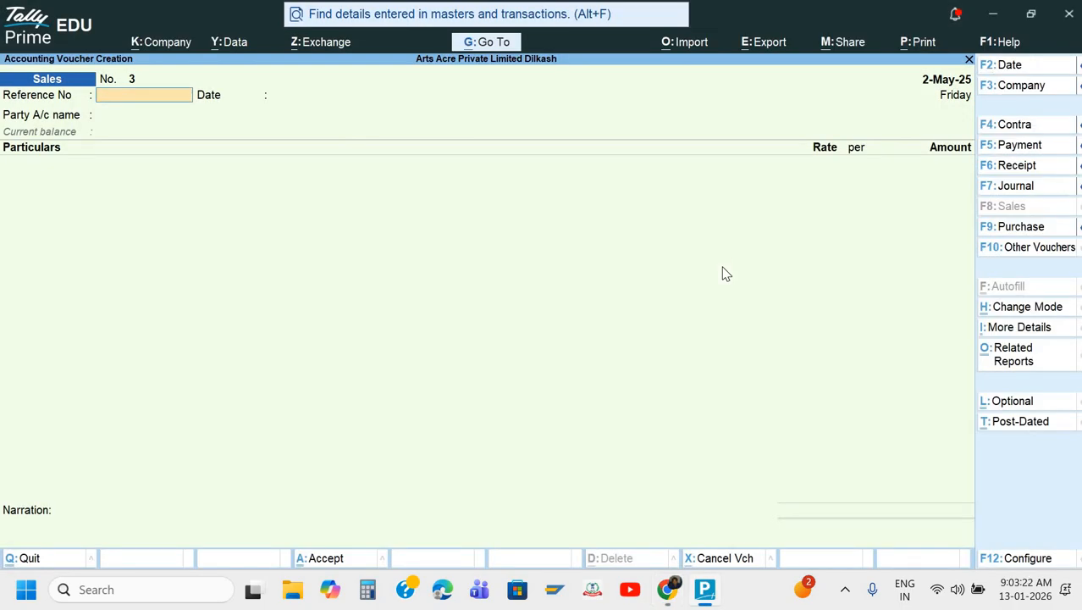
key(F9)
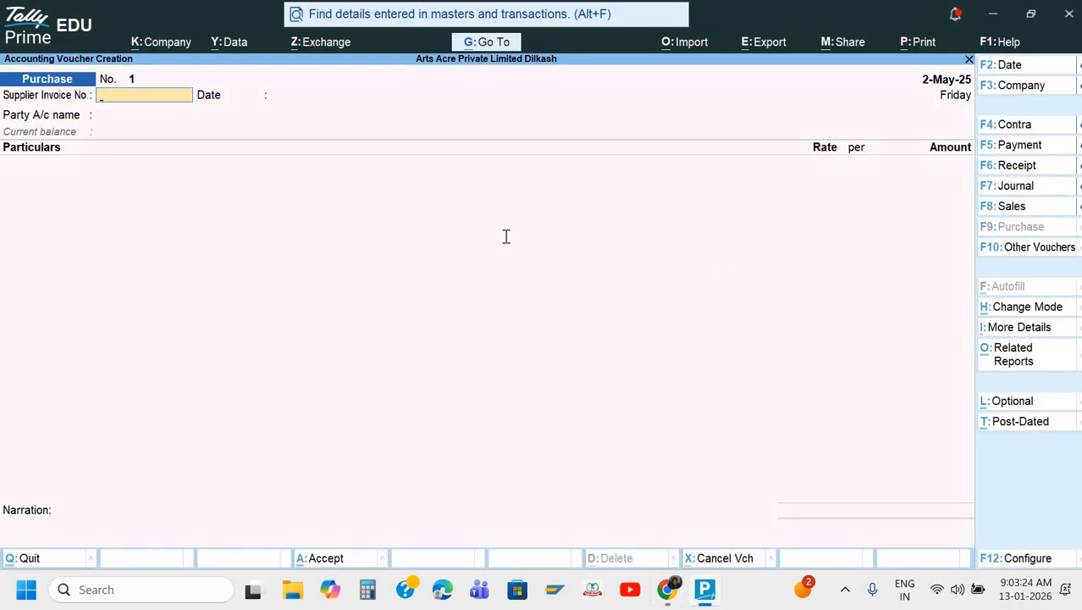
key(alt+Tab)
key(alt+Tab)
key(Return)
key(Return)
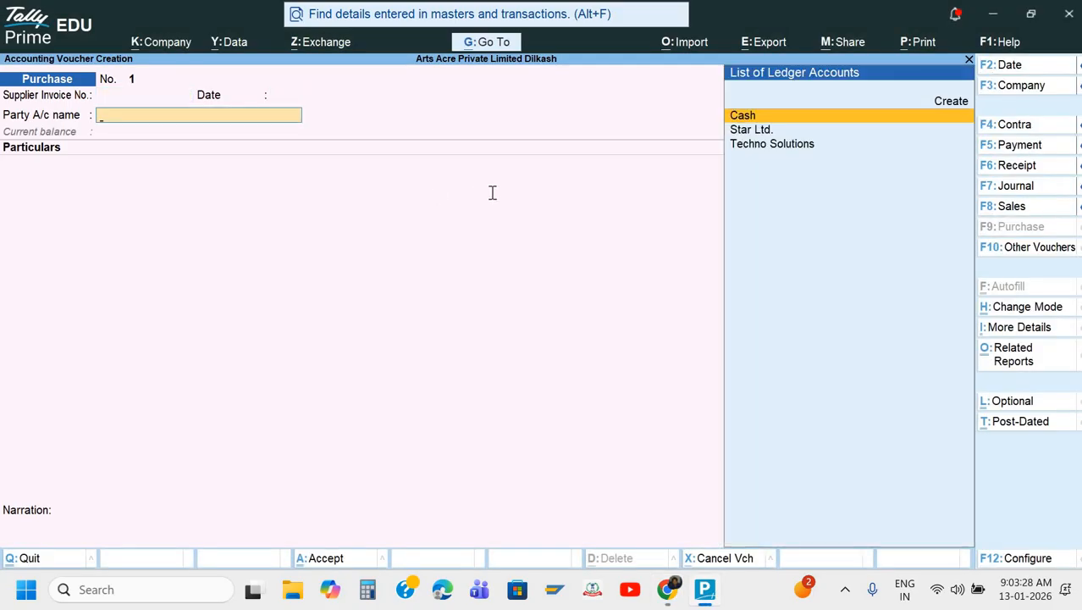
Copy the supplier's name from the machine purchase in the question paper and start a party ledger named India Machinery Ltd
key(alt+Tab)
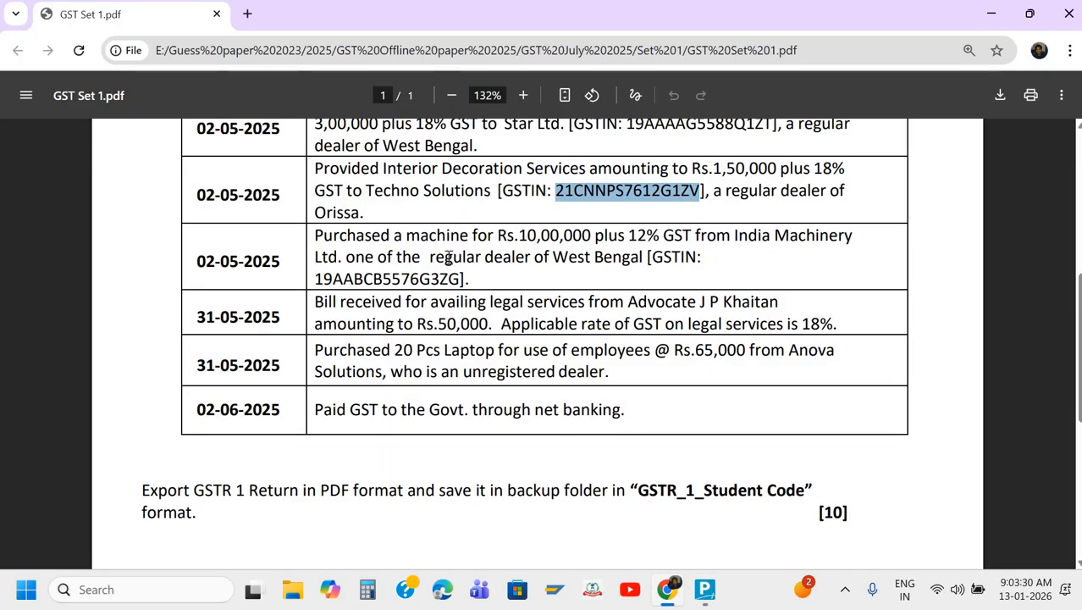
scroll(424, 241, down, 1)
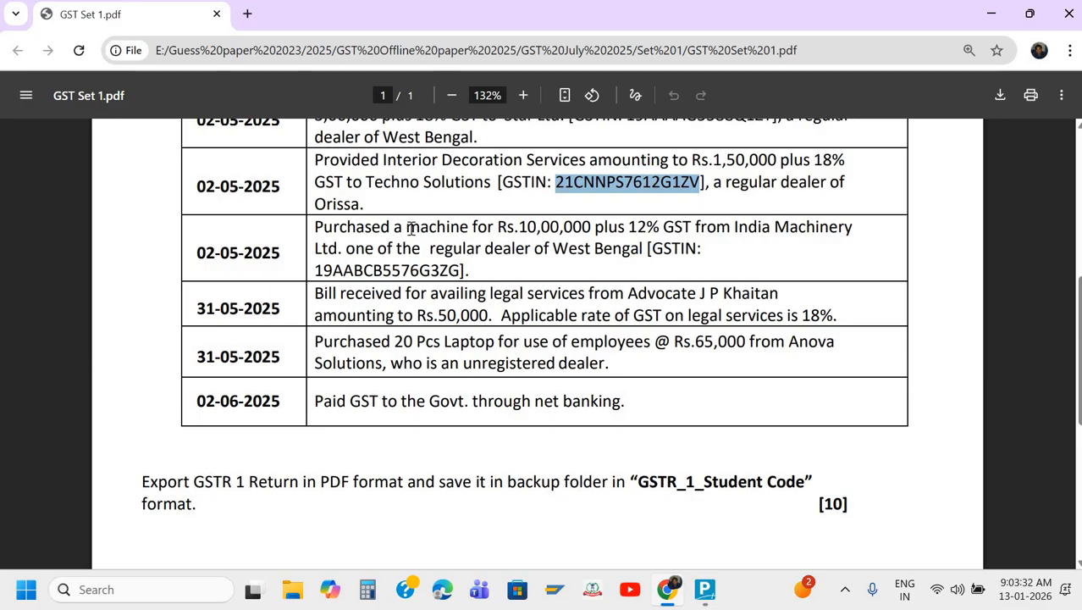
drag(406, 227, 469, 226)
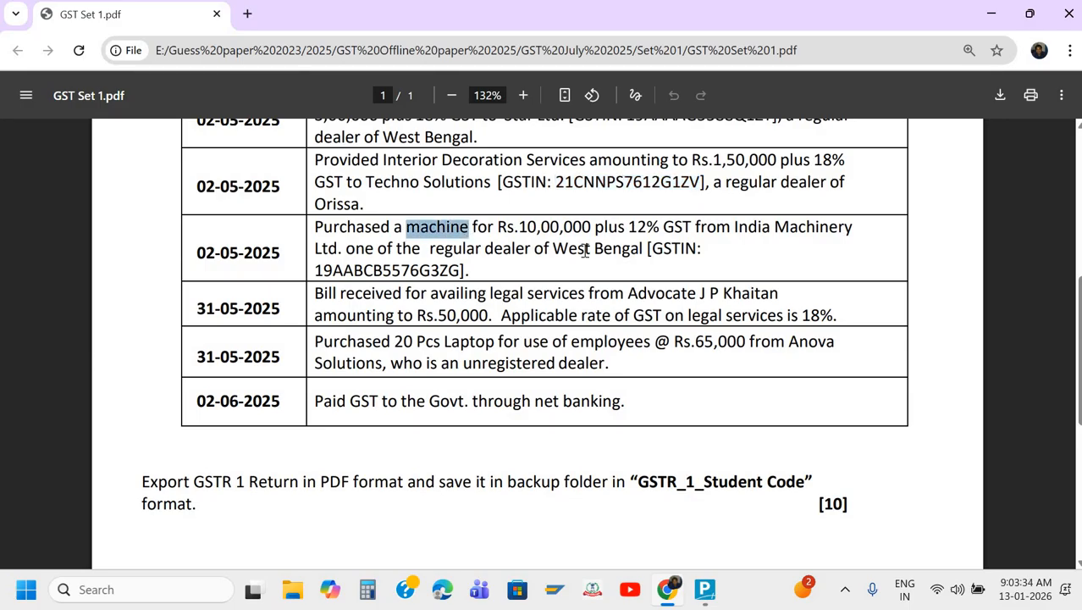
click(737, 231)
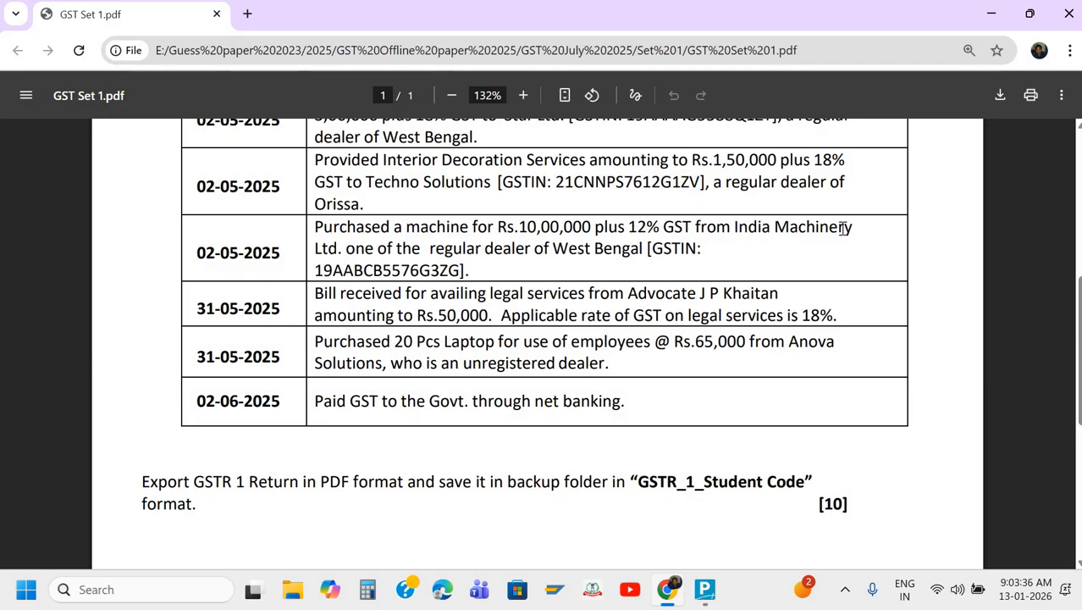
drag(844, 227, 856, 231)
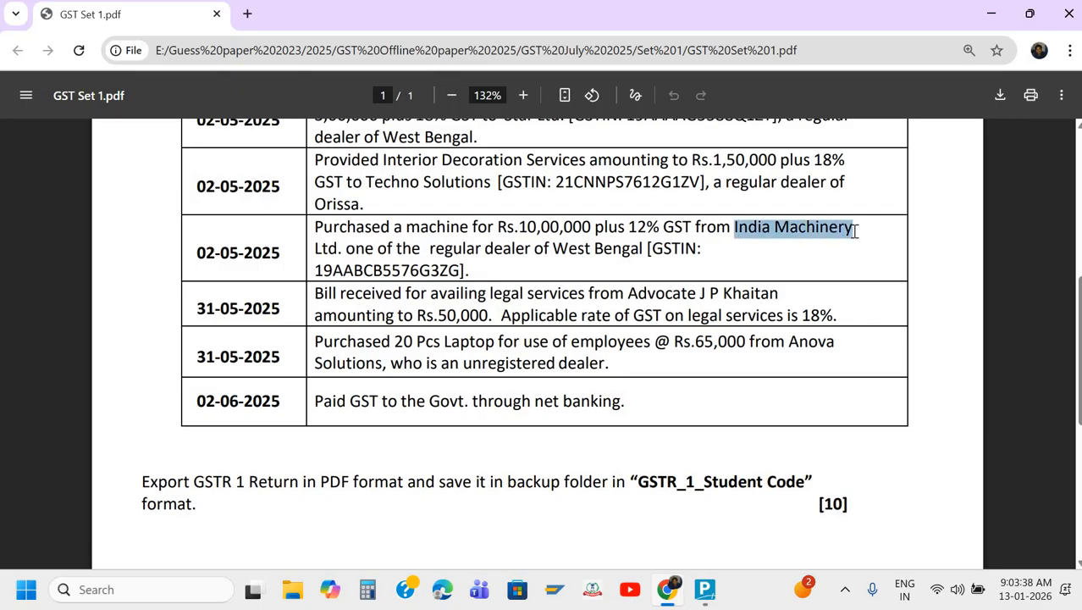
key(alt+Tab)
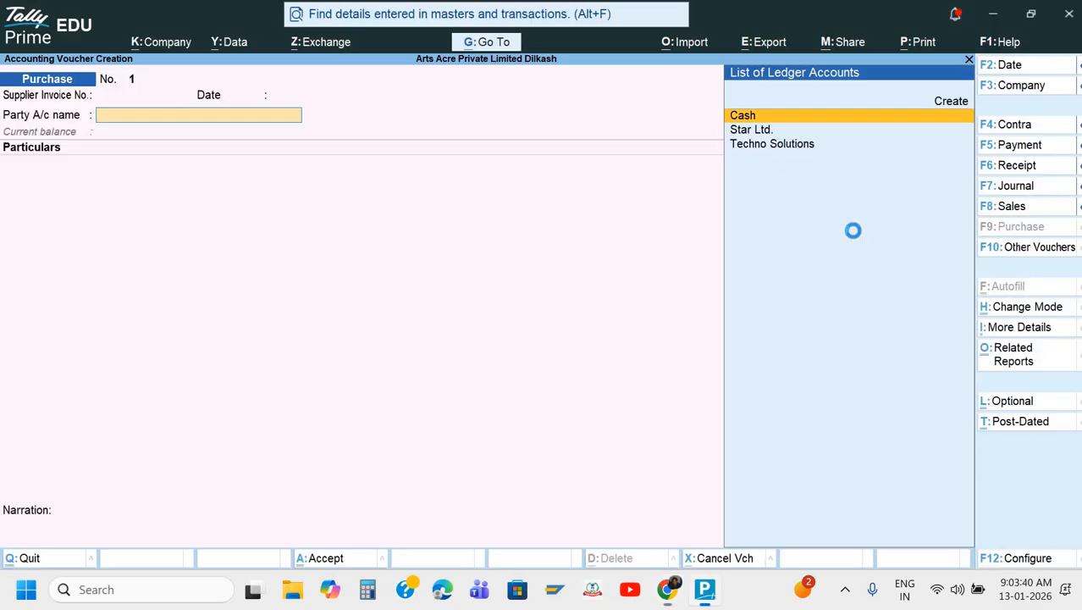
key(alt+c)
key(ctrl+alt+v)
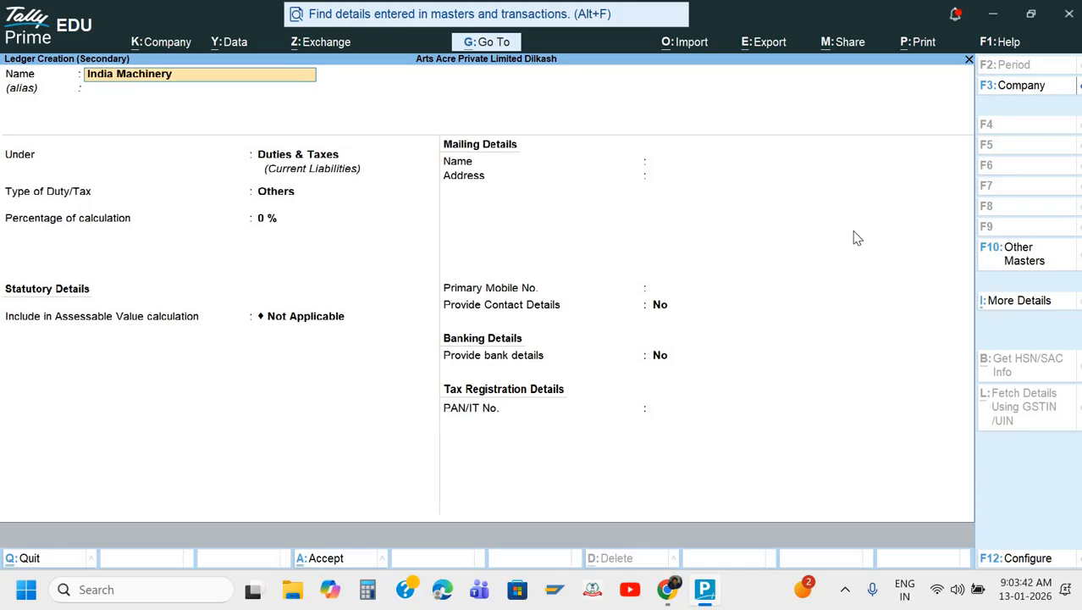
text(Ltd.)
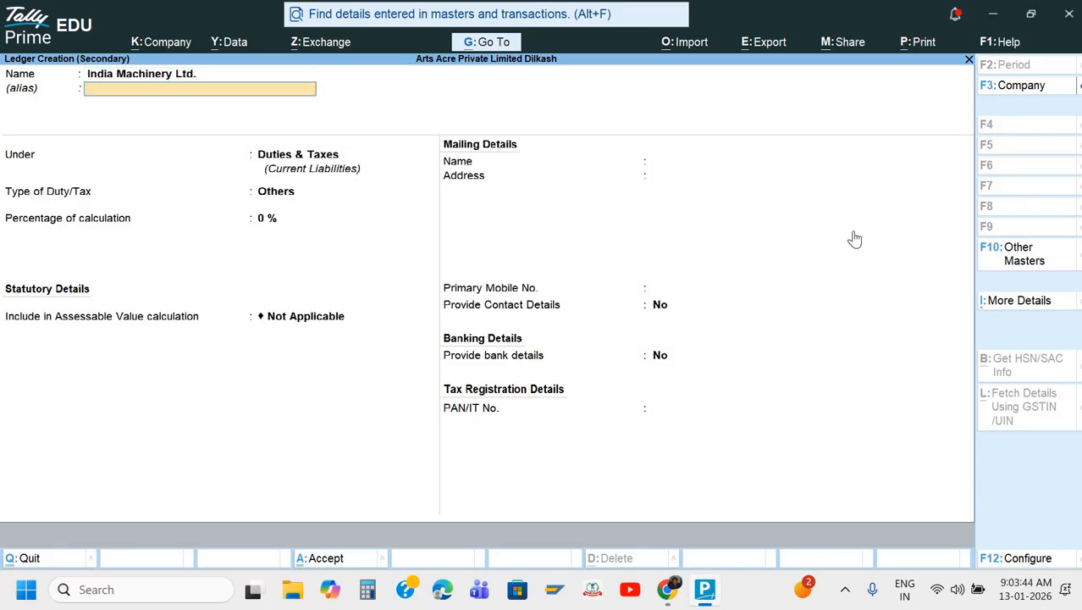
Place the India Machinery Ltd. ledger under Sundry Creditors with bill-by-bill balances, keeping the same name for mailing and no credit period
key(Return)
text(S)
key(Down)
key(Down)
key(Up)
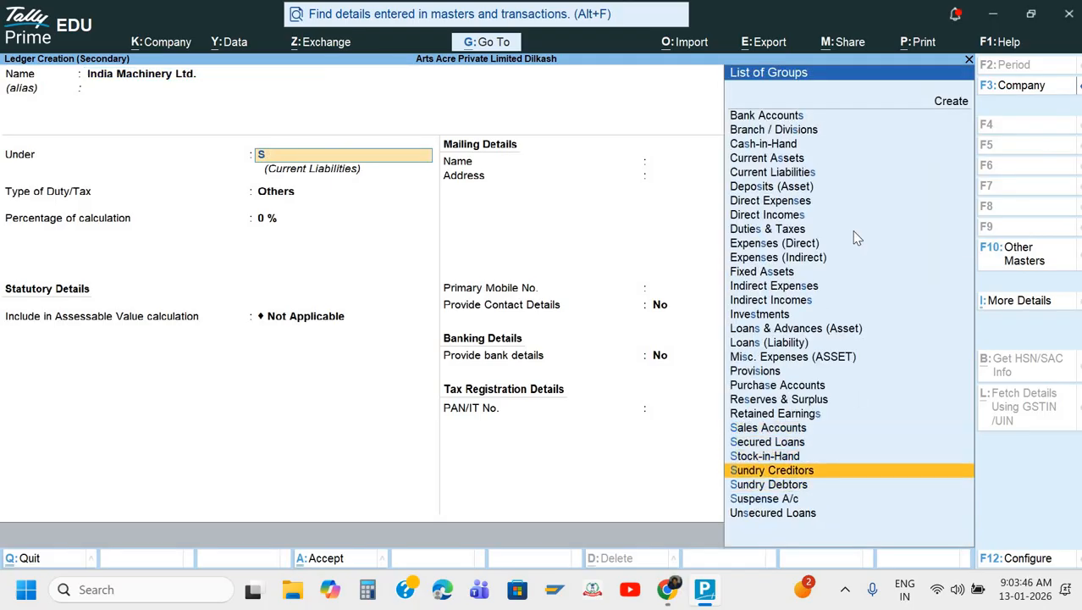
key(Return)
key(Return)
key(Return)
key(Return)
key(Return)
key(Return)
key(Return)
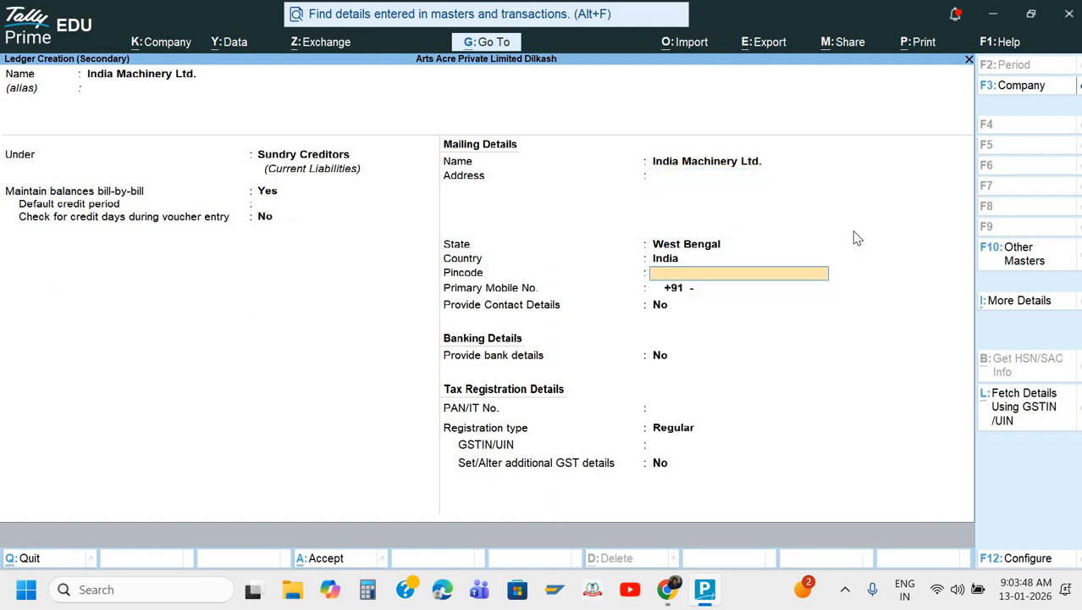
Check the supplier's state in the question paper and keep West Bengal, India, leaving the pincode and mobile number blank
key(BackSpace)
key(BackSpace)
key(alt+Tab)
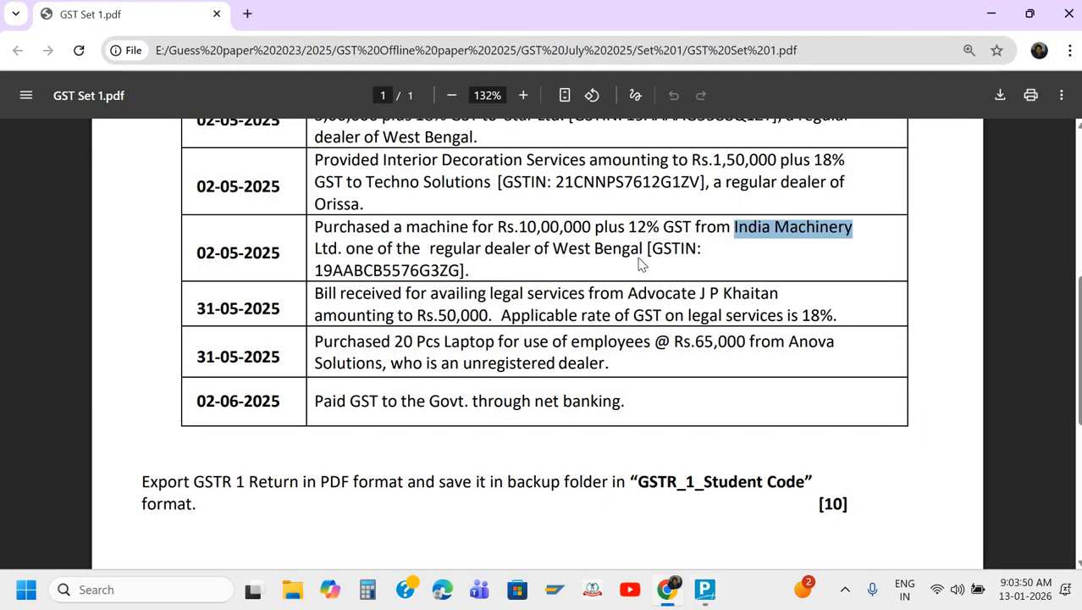
key(alt+Tab)
key(Return)
key(Return)
key(Return)
key(Return)
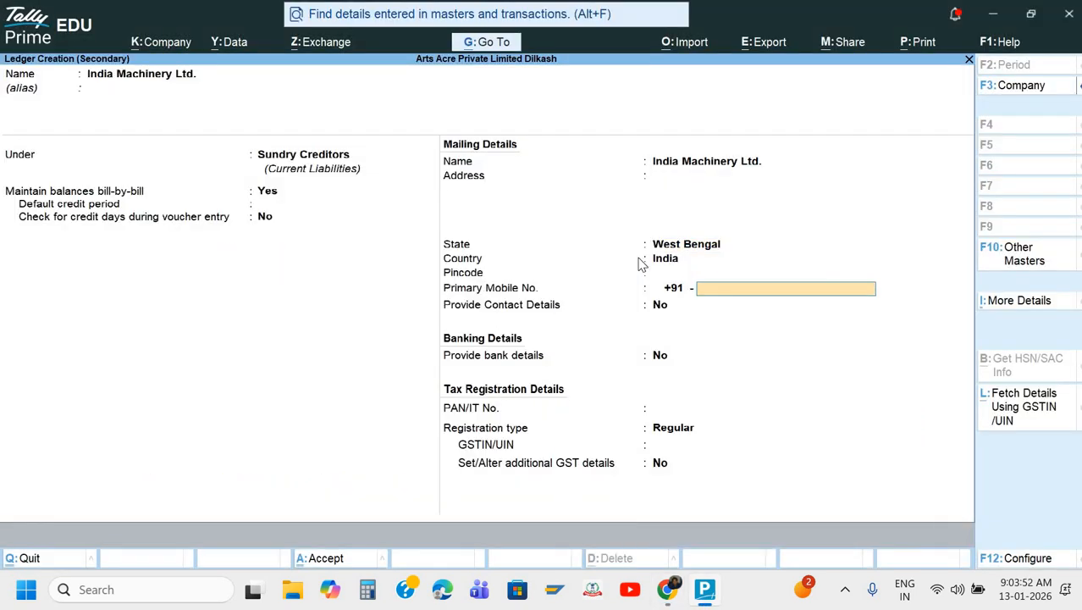
key(Return)
Copy the PAN portion of India Machinery Ltd.'s GSTIN from the question paper into the ledger's PAN/IT number
key(alt+Tab)
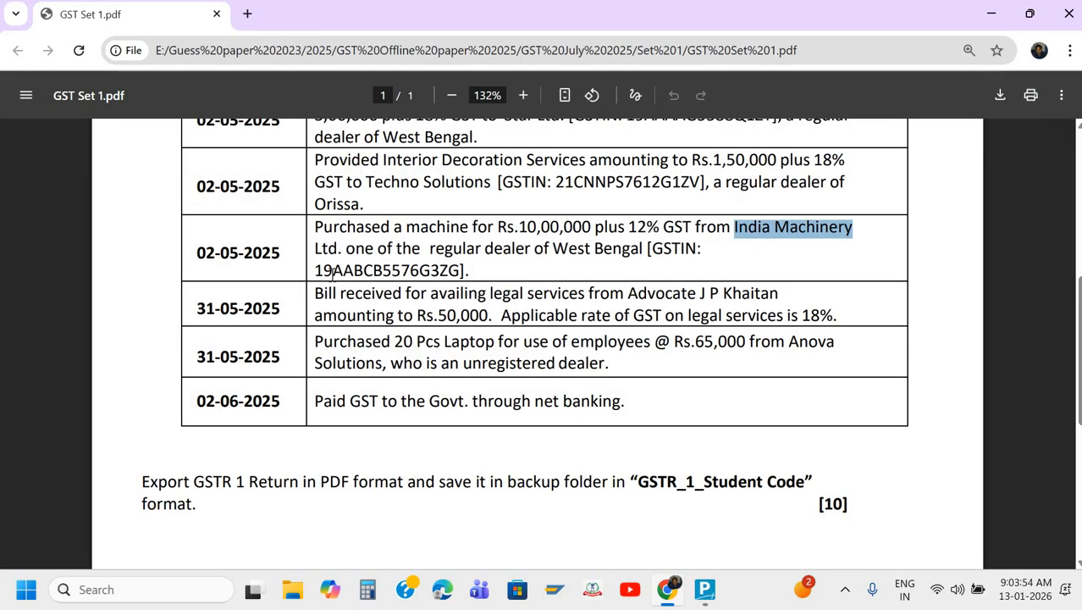
drag(332, 270, 434, 282)
key(ctrl+c)
key(alt+Tab)
key(ctrl+v)
key(Return)
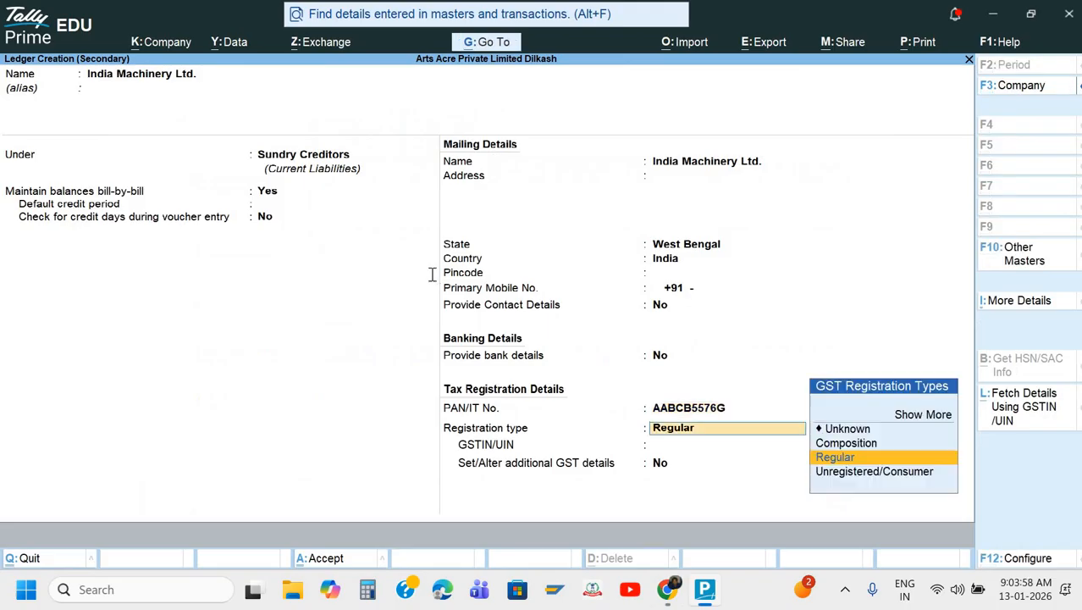
Keep the registration type Regular and copy the supplier's full GSTIN from the question paper into the ledger
key(Return)
key(alt+Tab)
drag(312, 269, 465, 273)
key(ctrl+c)
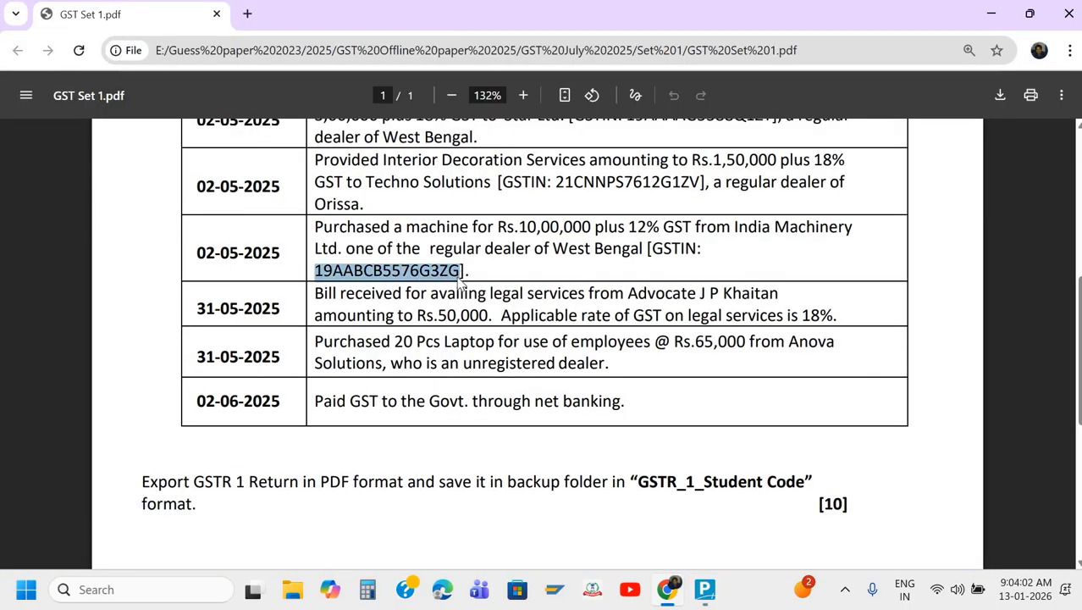
key(alt+Tab)
key(ctrl+v)
key(Return)
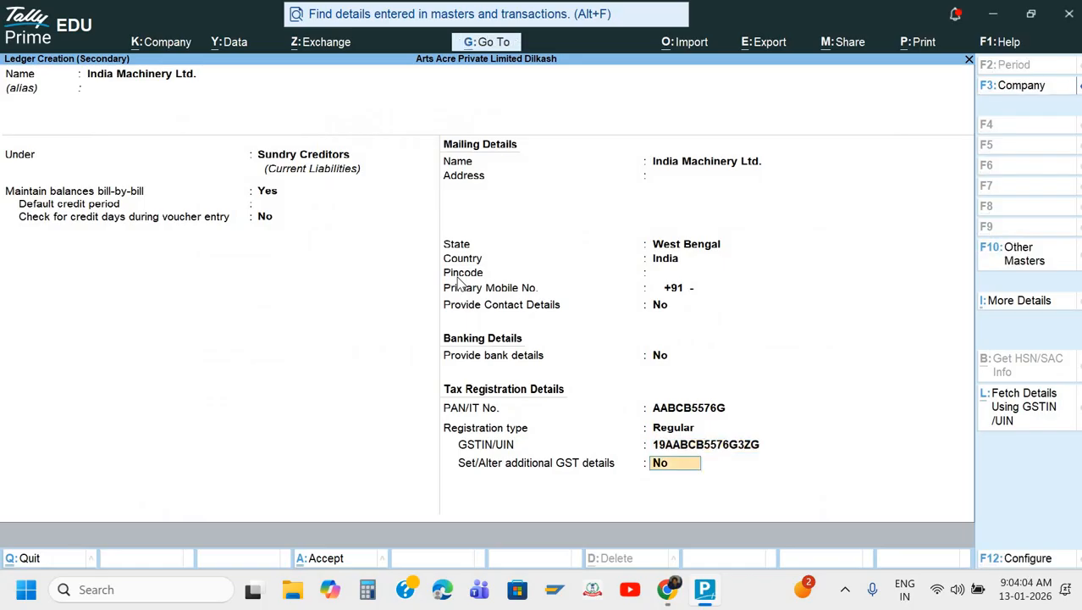
Save the India Machinery Ltd. ledger as the purchase party and accept the receipt and party details without additional entries
key(Return)
key(Return)
key(Return)
key(Return)
key(Return)
key(Return)
key(Return)
key(Return)
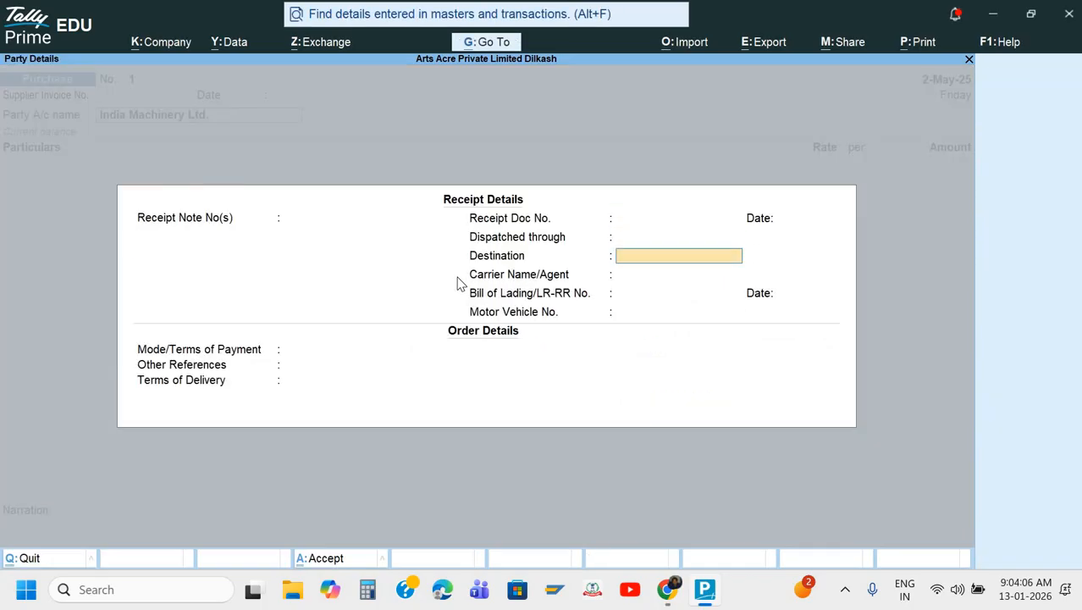
key(ctrl+a)
key(ctrl+a)
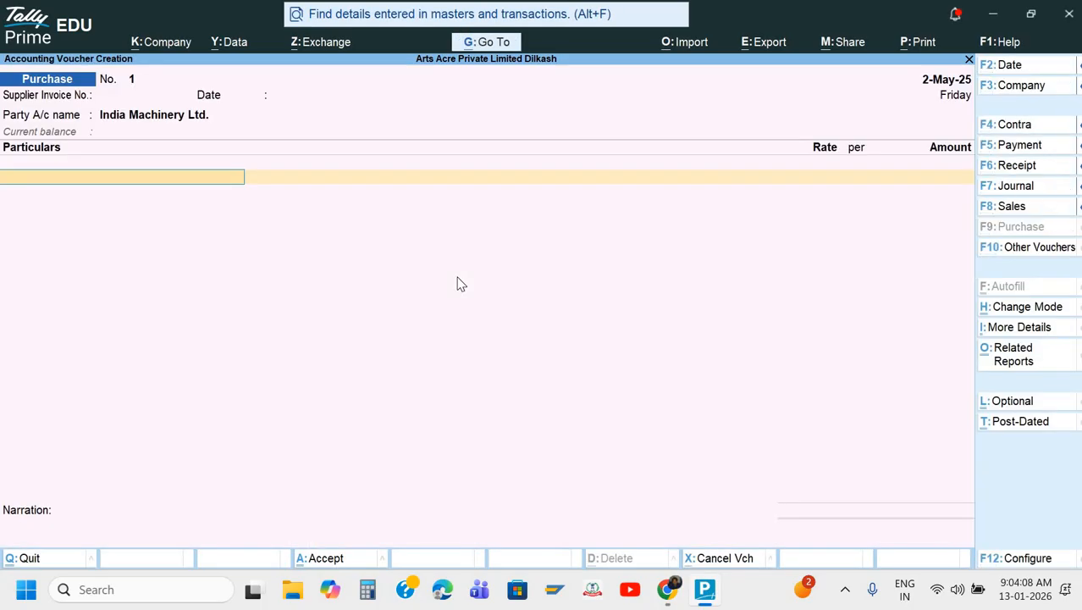
Create a ledger named Machinery under Fixed Assets with GST applicable for the purchase voucher's first line
key(alt+c)
text(Machinery)
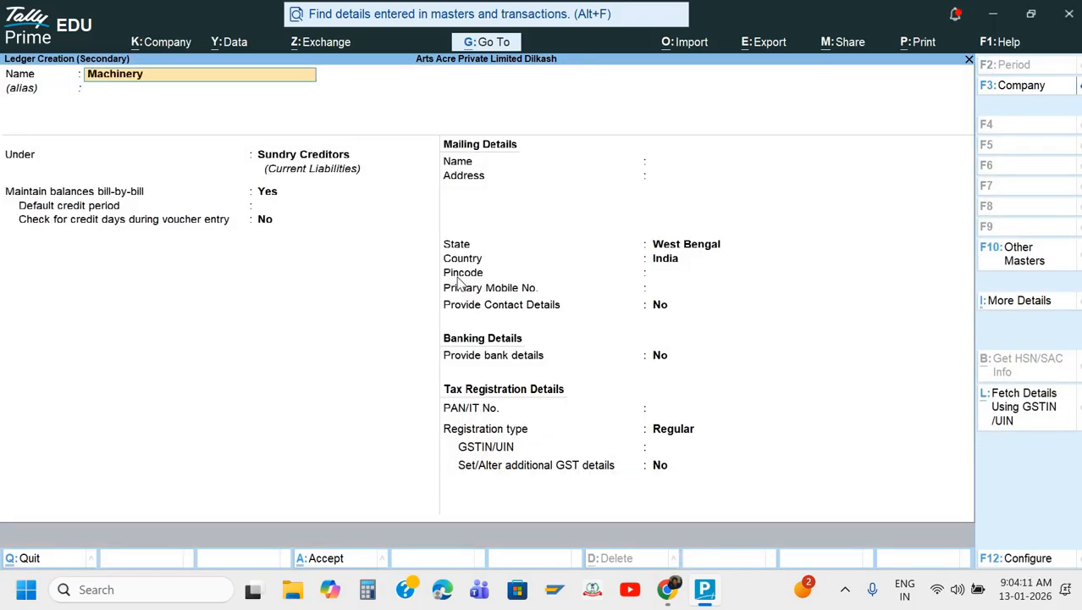
key(Return)
text(F)
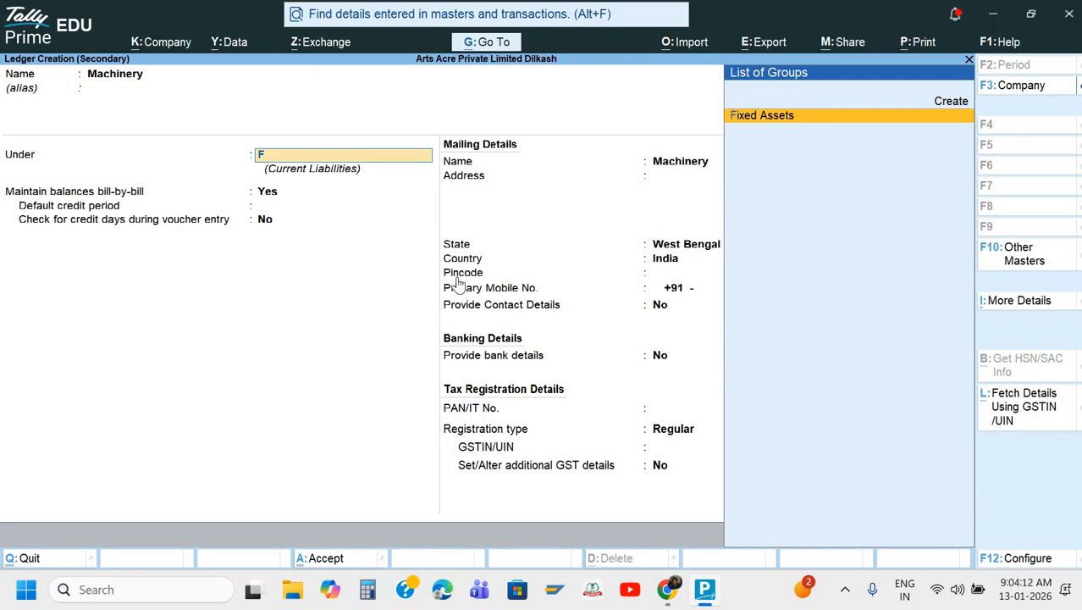
key(Return)
key(Return)
key(Return)
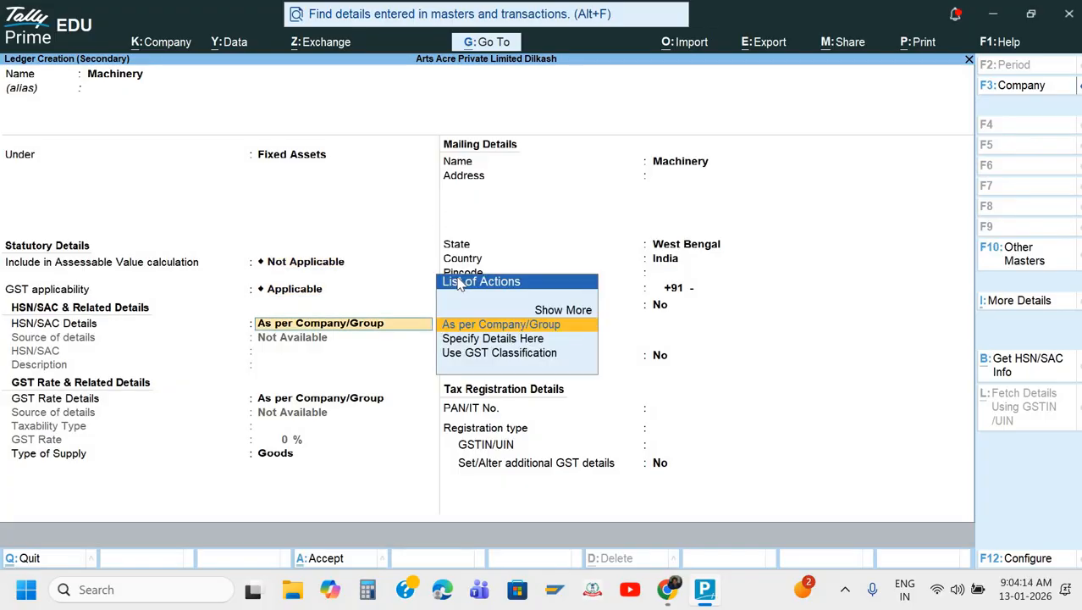
Specify the Machinery ledger's HSN/SAC details with code 99889988 and the description Machinery
key(Down)
key(Return)
key(alt+Tab)
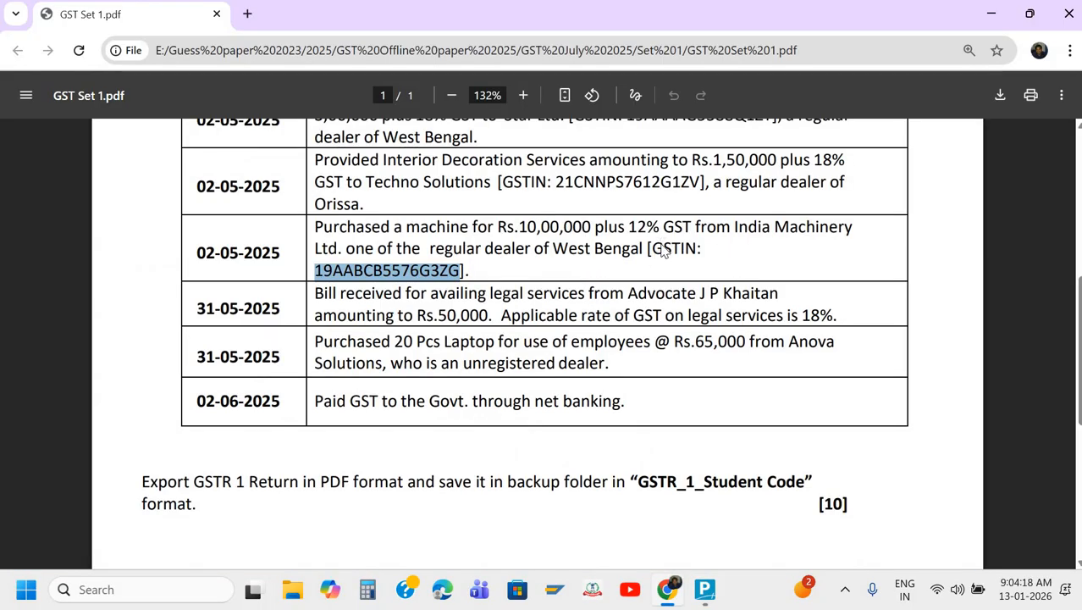
key(alt+Tab)
text(99)
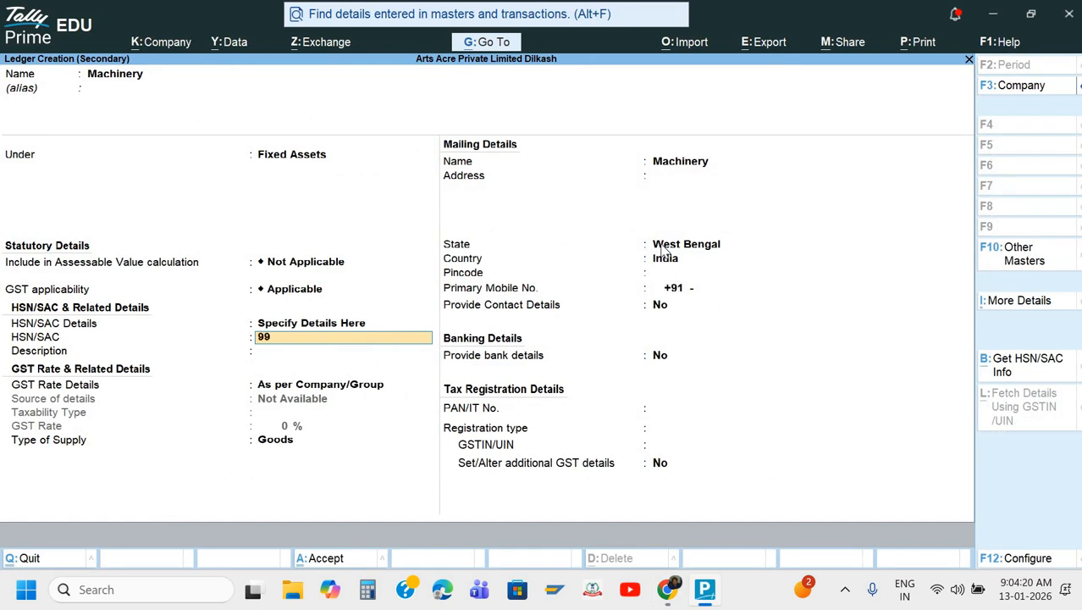
text(889988)
key(Return)
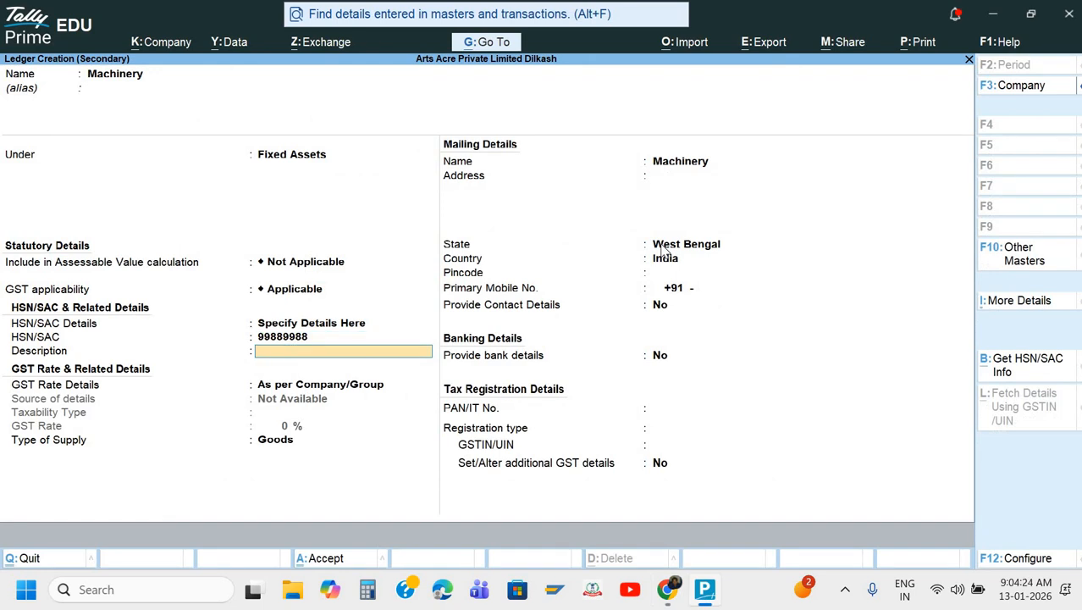
text(Machinery)
key(Return)
Specify Machinery's GST details as Taxable at 12% with Capital Goods as the type of supply, and save the ledger
key(Down)
key(Return)
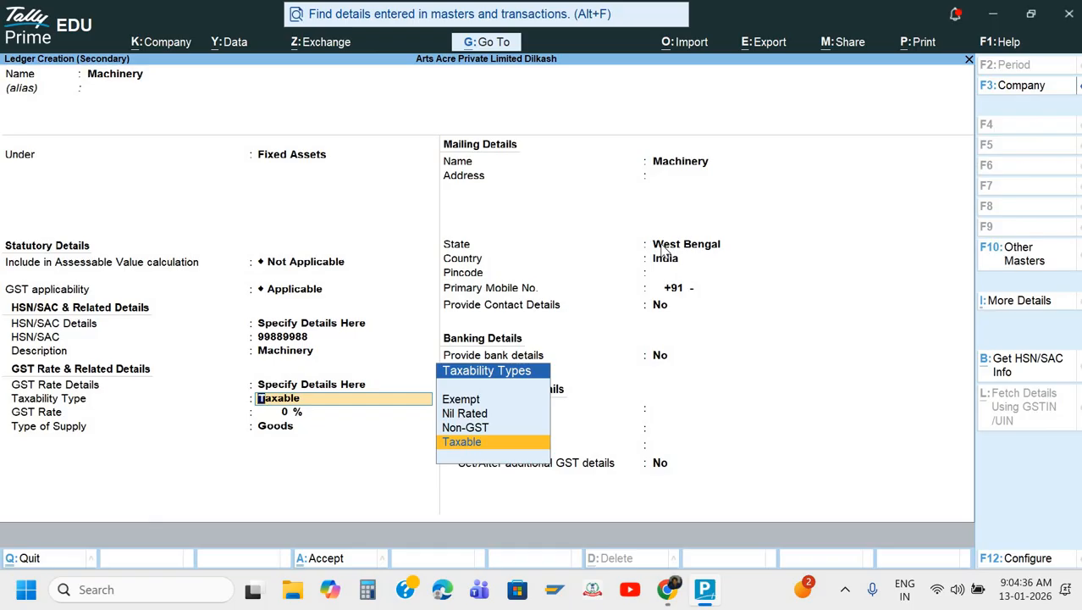
key(Return)
key(alt+Tab)
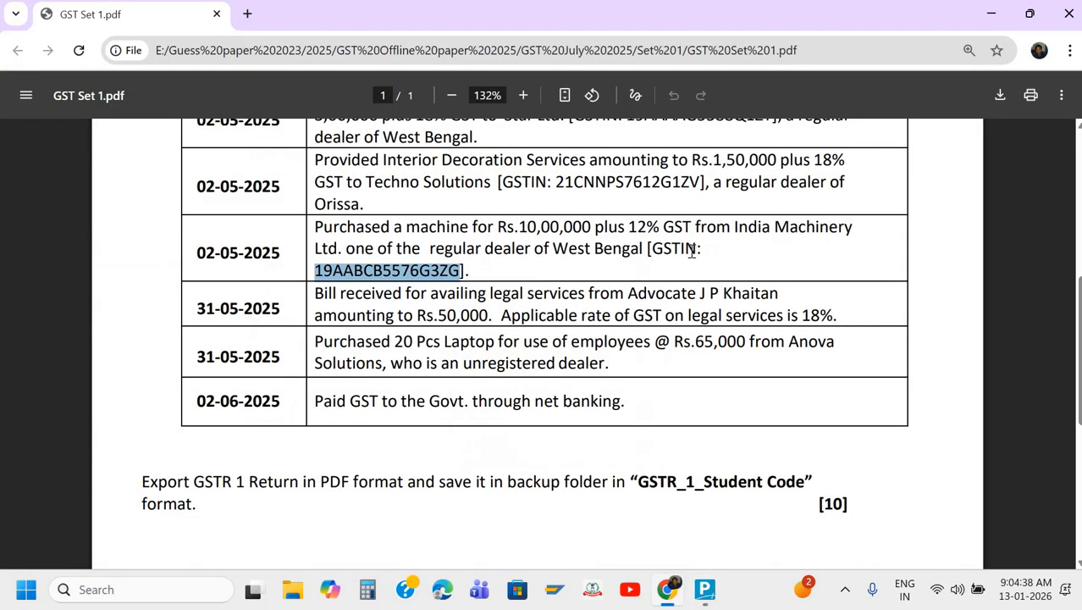
key(alt+Tab)
key(Return)
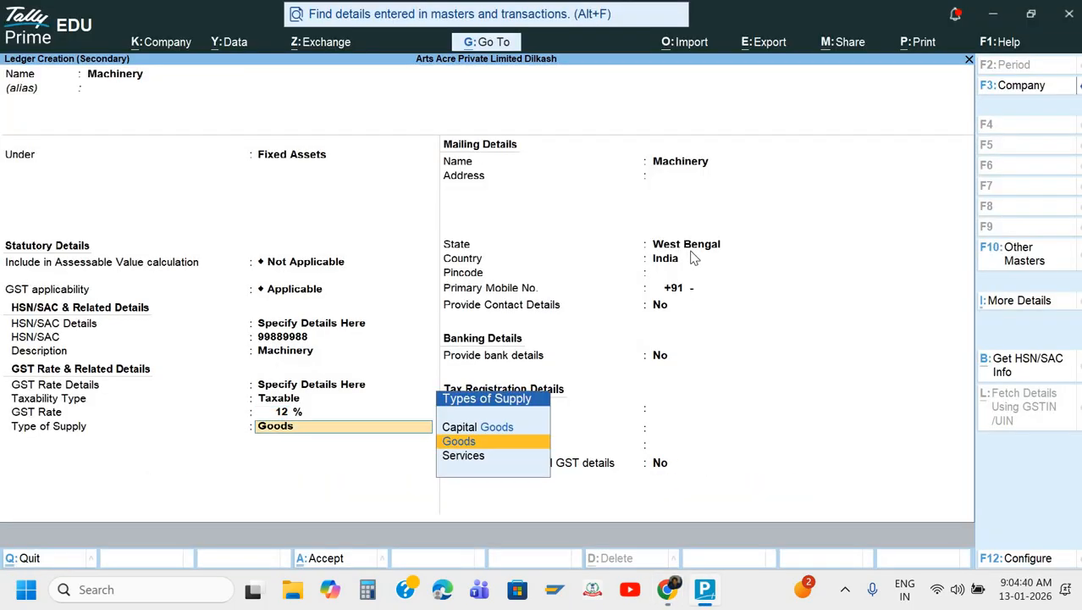
key(Up)
key(Return)
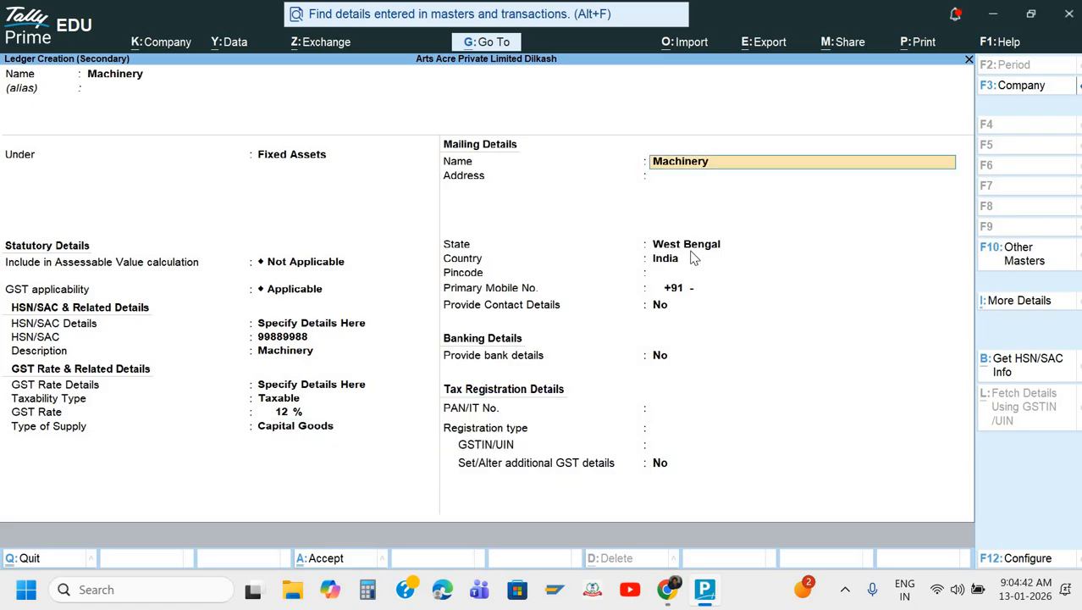
key(ctrl)
key(ctrl+a)
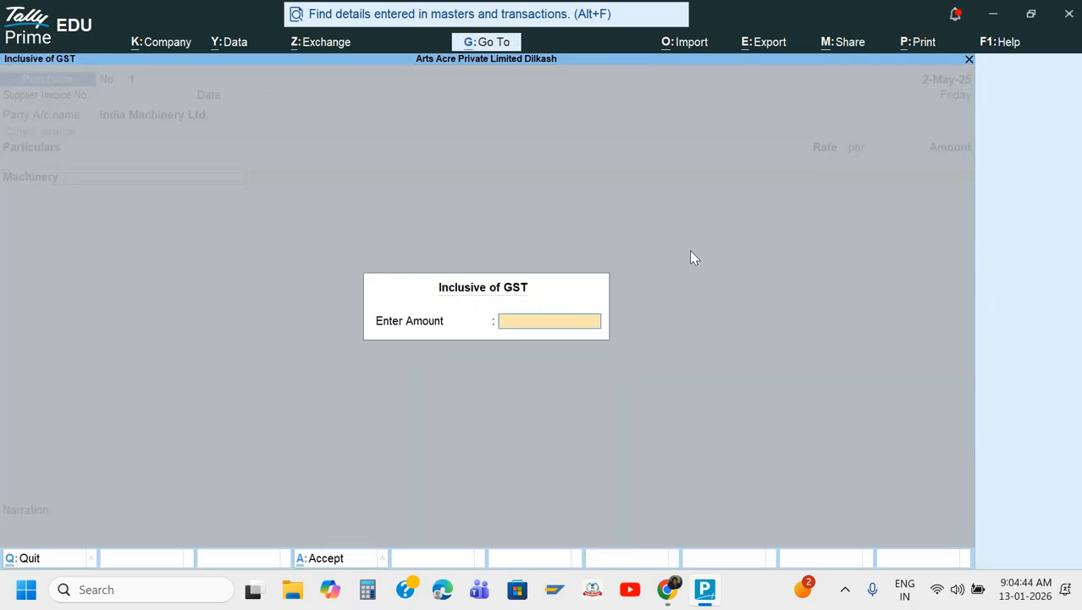
Leave the GST-inclusive amount blank and enter 10,00,000 as the Machinery amount from the question paper
key(Return)
key(alt+Tab)
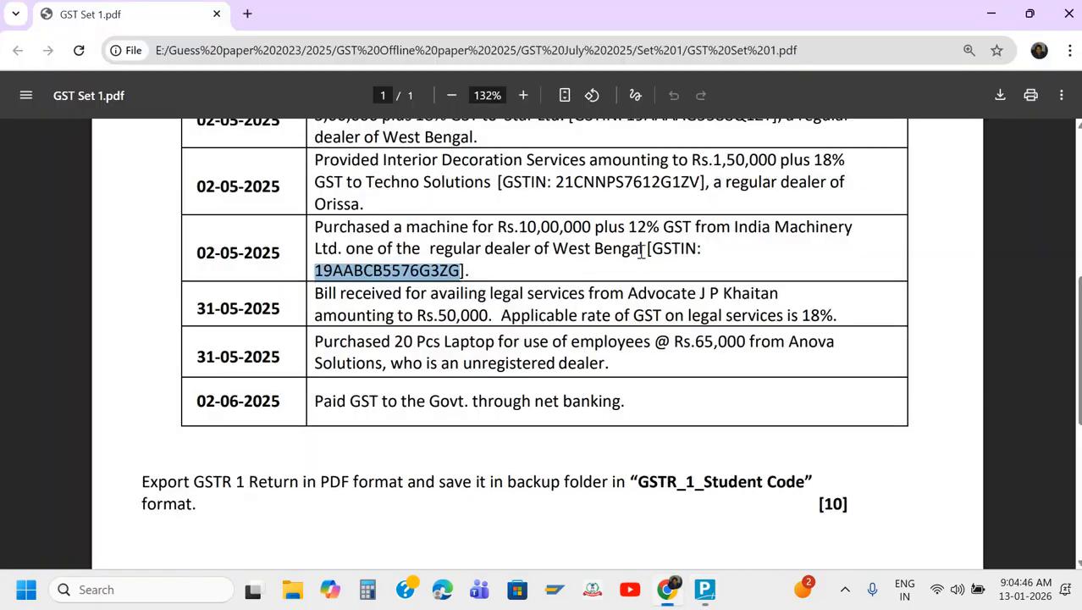
key(alt+Tab)
text(1)
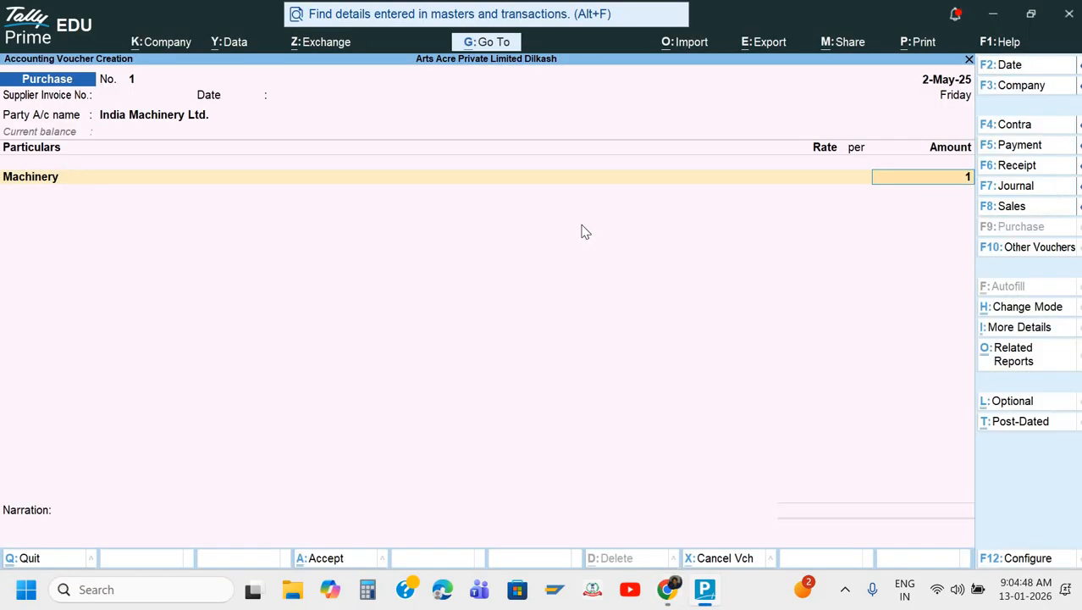
text(0,00,000)
key(Return)
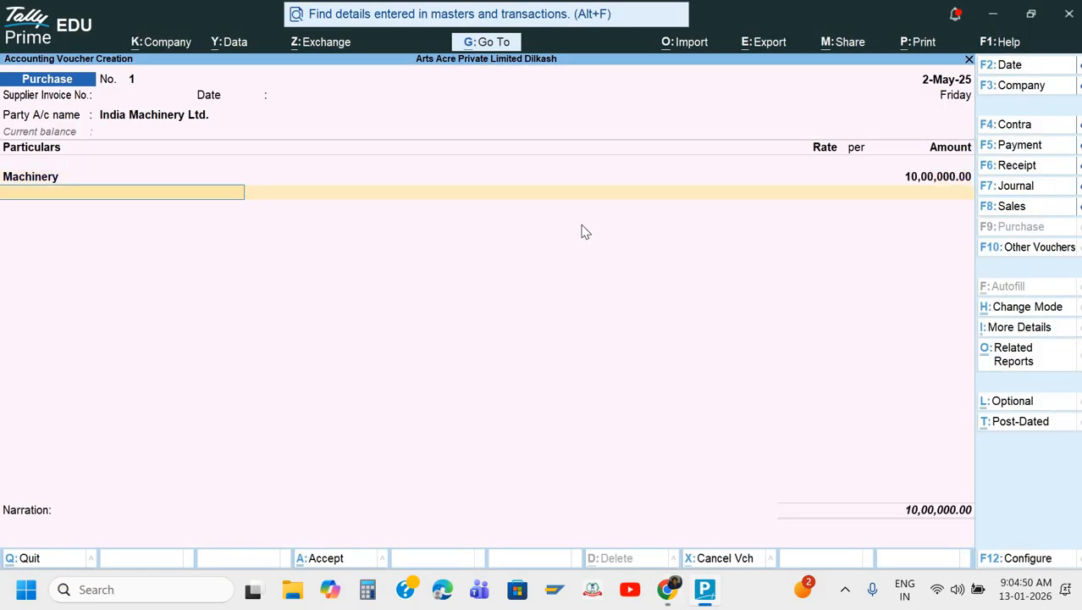
Create a ledger named Input CGST under Duties & Taxes with GST duty type and CGST tax type, and add its amount to the purchase
key(alt+c)
text(Inp)
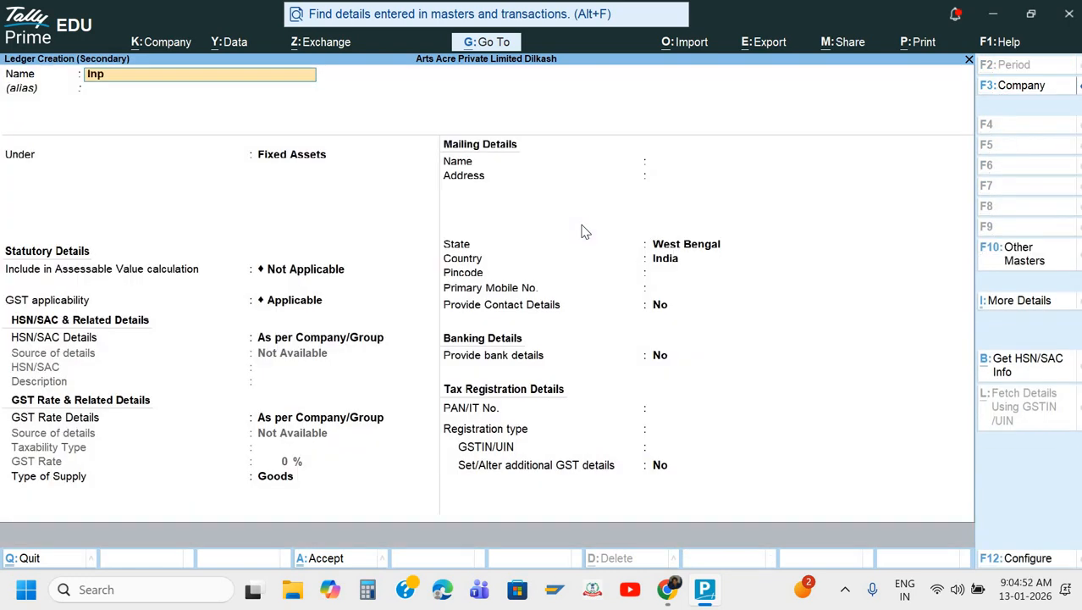
text(ut CGST)
key(Return)
text(Du)
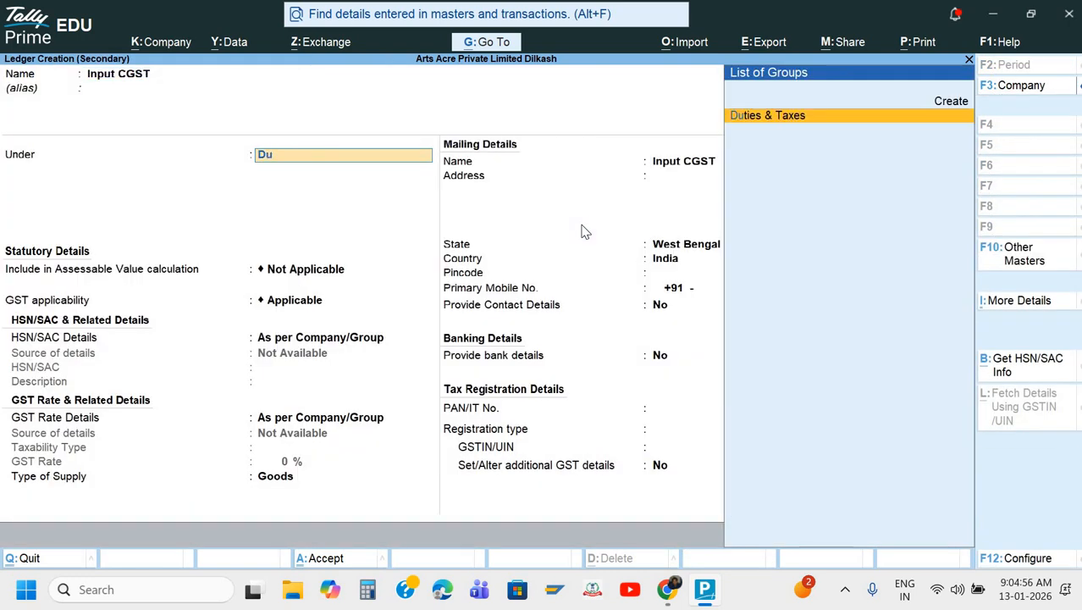
key(Return)
key(Return)
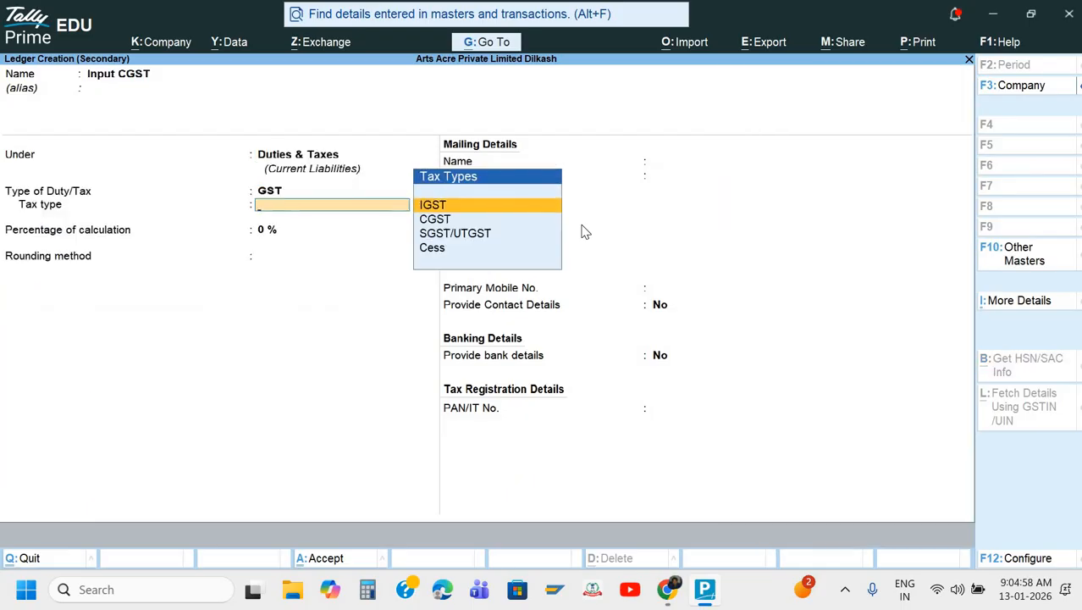
key(Down)
key(Return)
key(ctrl+a)
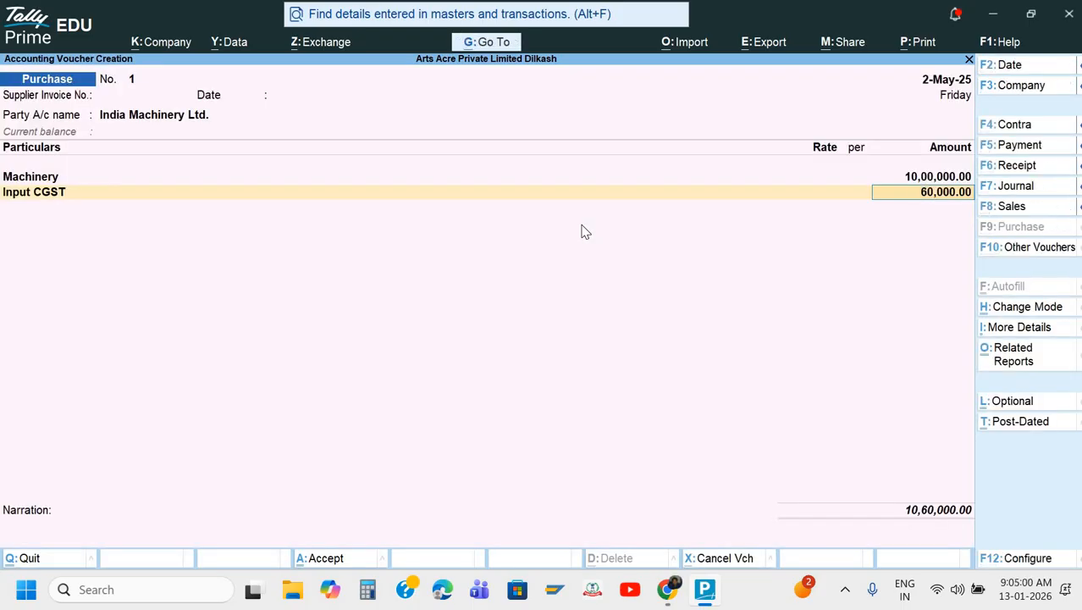
key(Return)
Create a ledger named Input SGST under Duties & Taxes with GST duty type and SGST/UTGST tax type, and add its amount to the purchase
key(alt+c)
text(Inpu)
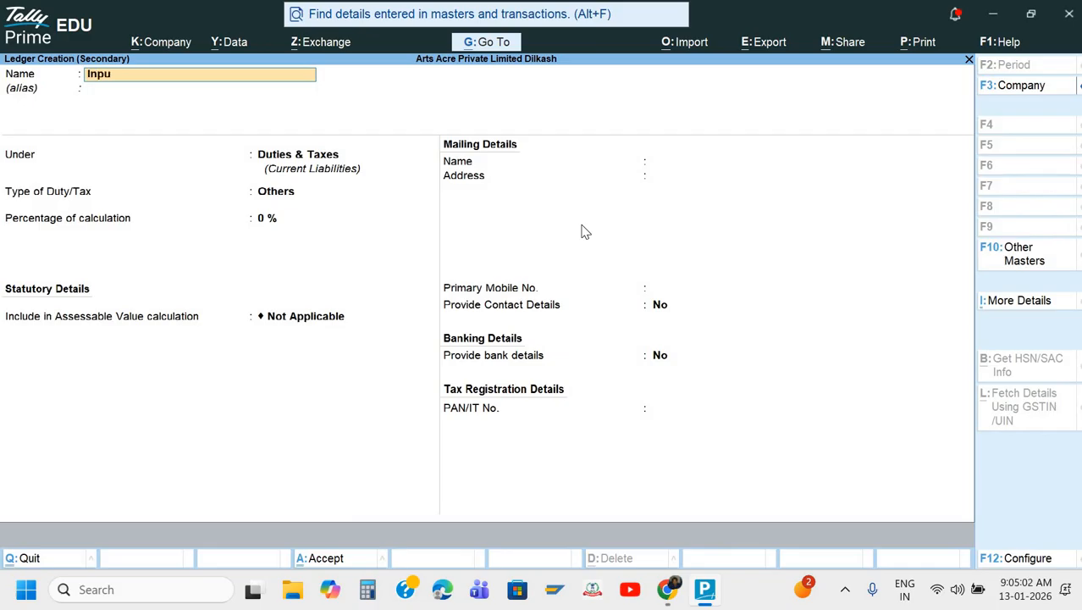
text(t SGS)
key(Return)
key(Return)
key(Return)
key(Up)
key(Return)
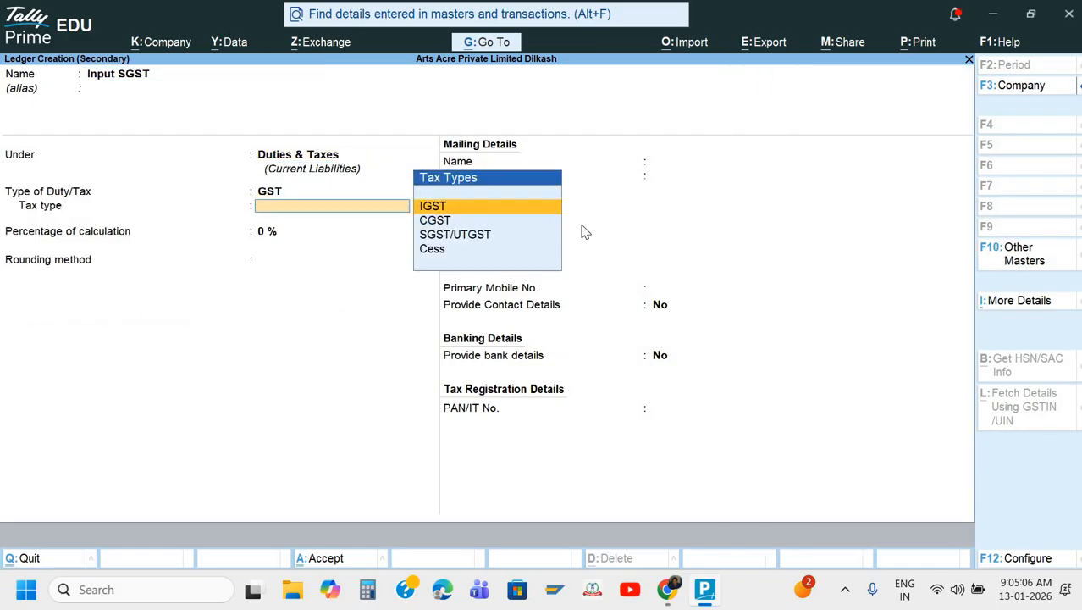
key(Down)
key(Down)
key(Return)
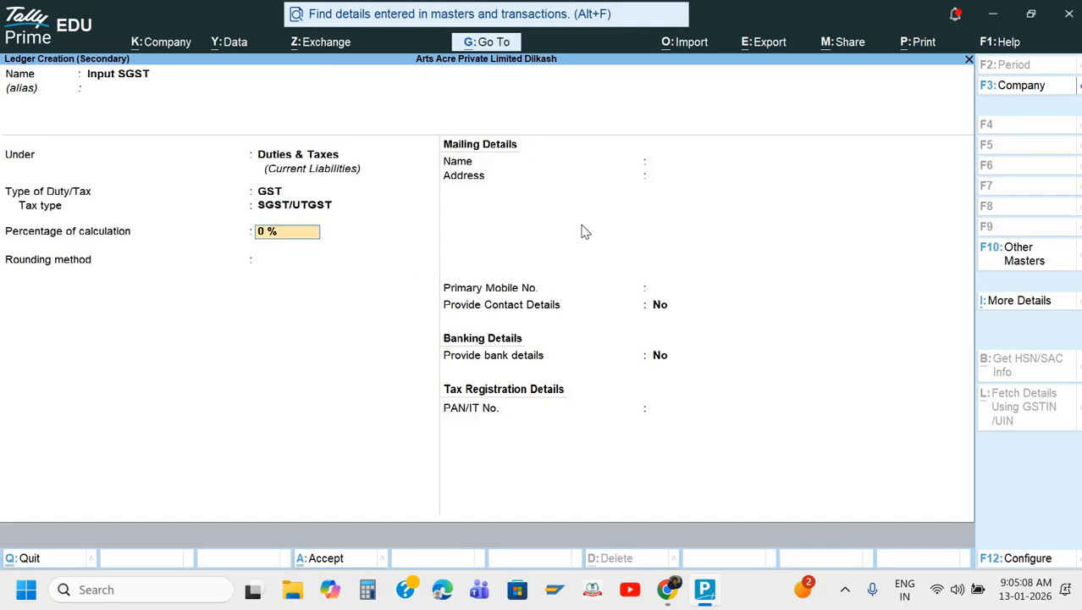
key(ctrl+a)
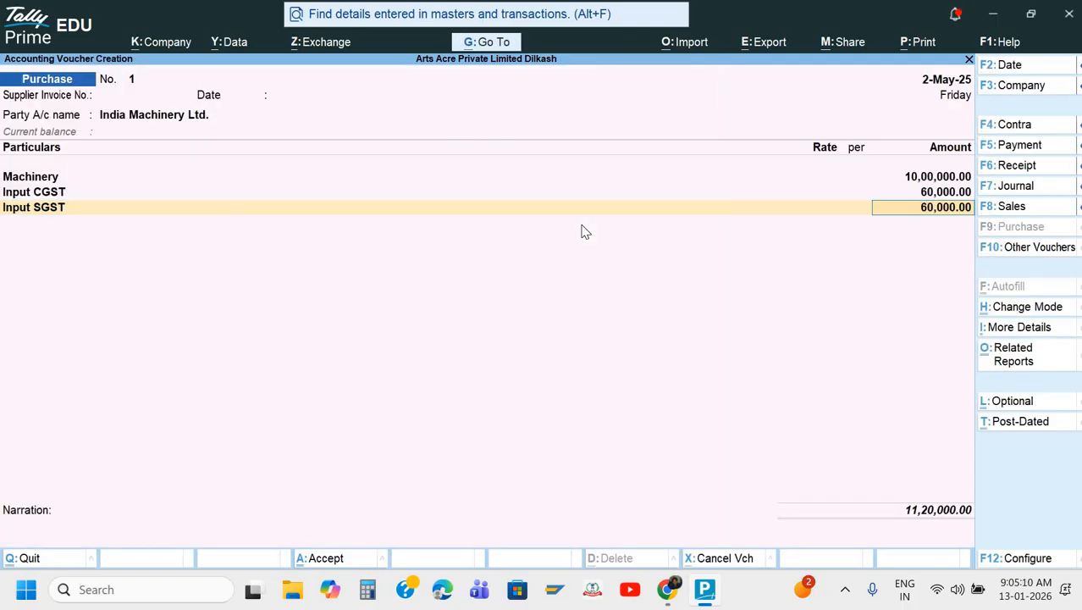
key(Return)
End the purchase lines and allocate the full India Machinery Ltd. bill as New Ref 1
key(Return)
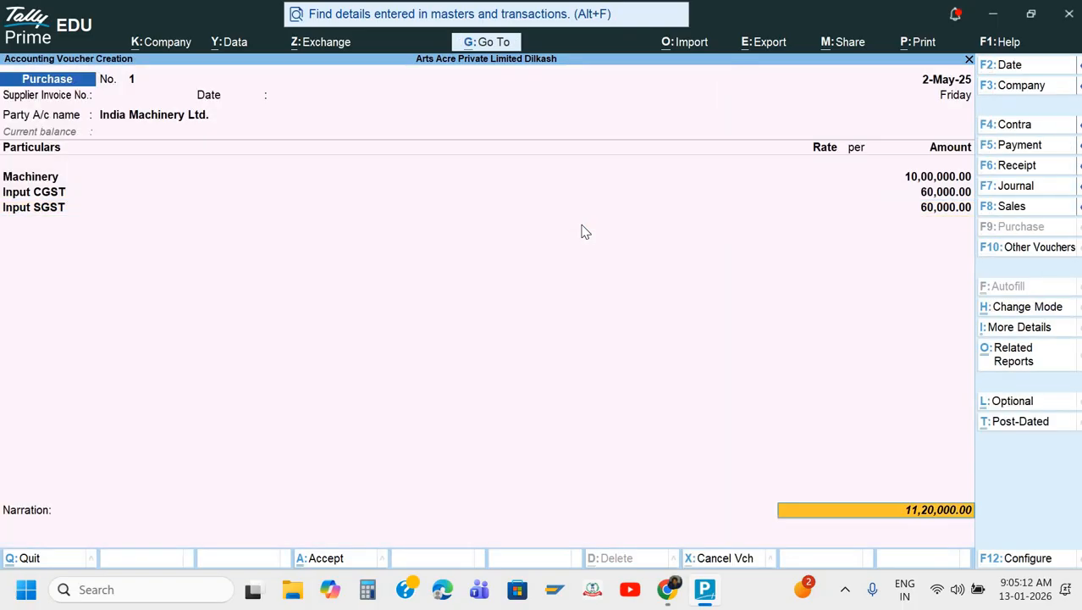
key(Return)
key(Return)
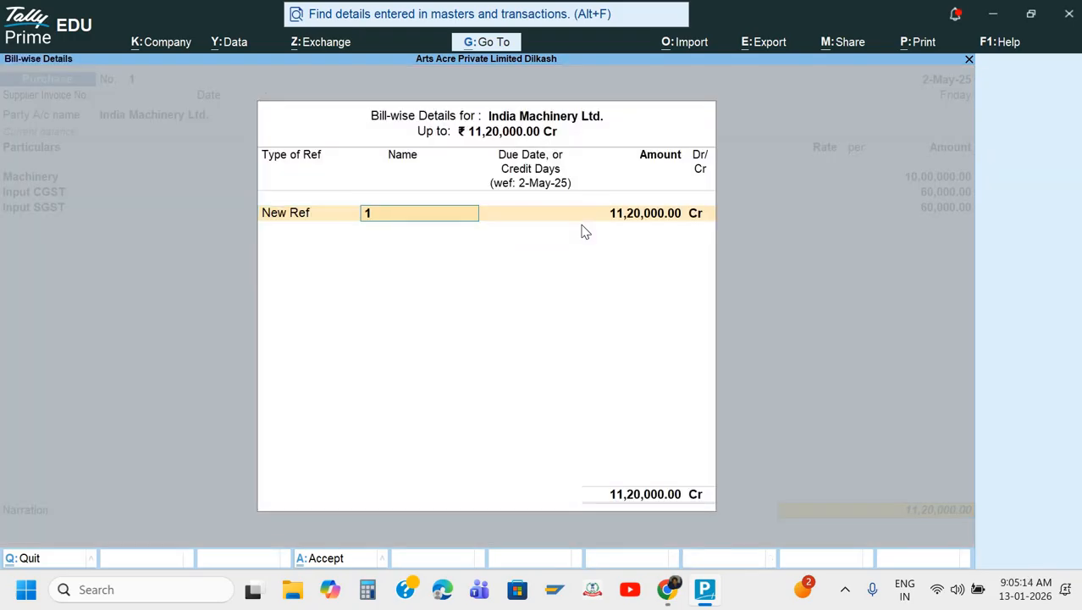
key(Return)
key(Return)
key(Return)
key(Return)
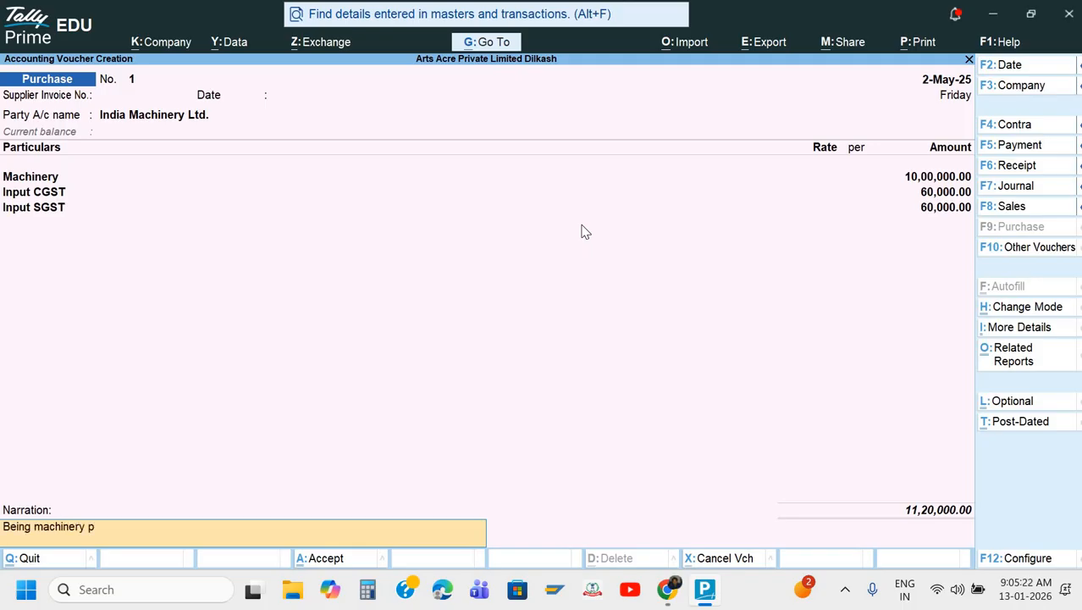
Enter the narration "Being machinery purchase" and save the purchase voucher
text(Being machinery purchase)
key(Return)
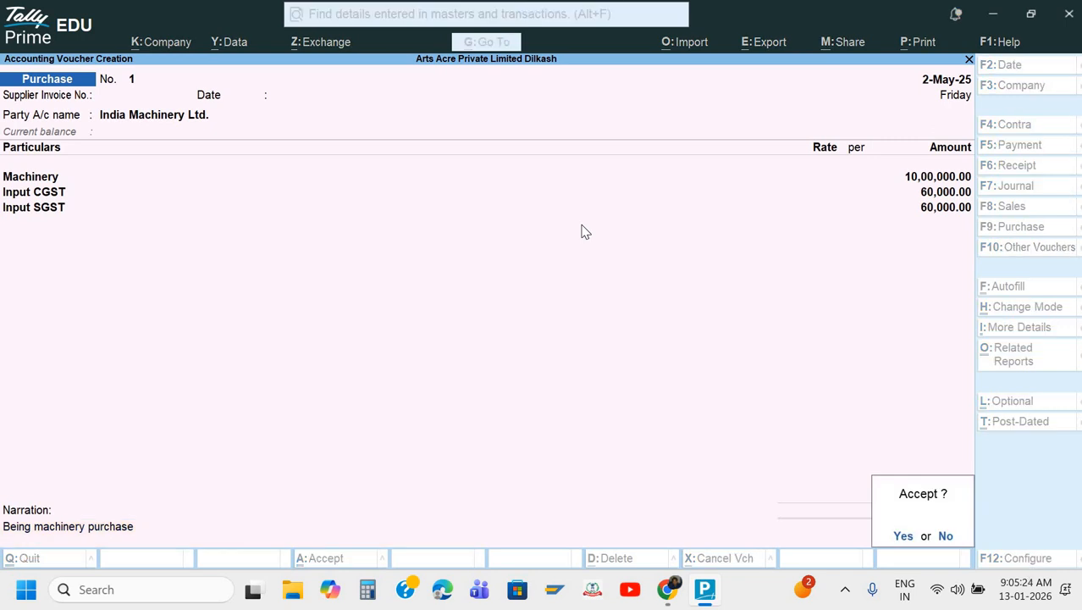
key(Return)
Switch to the question paper PDF and copy the legal services supplier's name from the first 31-05-2025 transaction
key(alt+Tab)
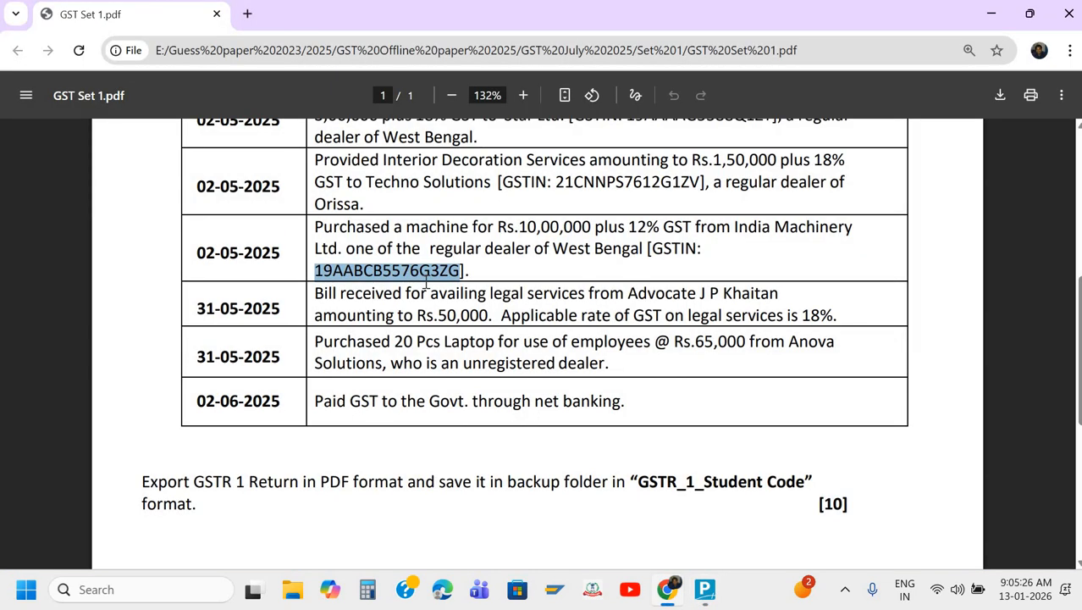
scroll(427, 285, down, 1)
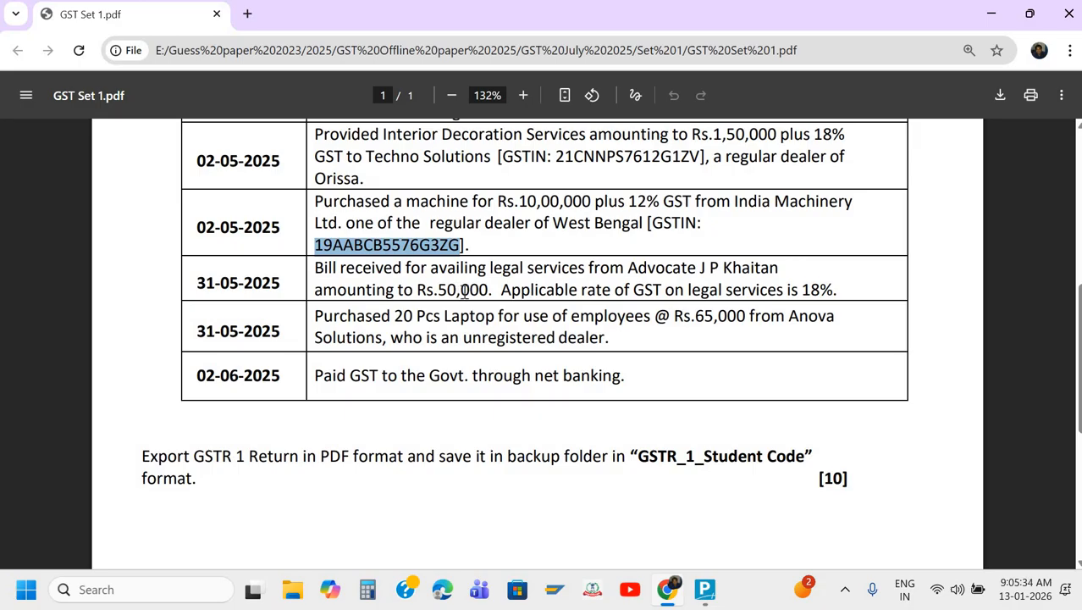
drag(630, 268, 779, 270)
key(ctrl+c)
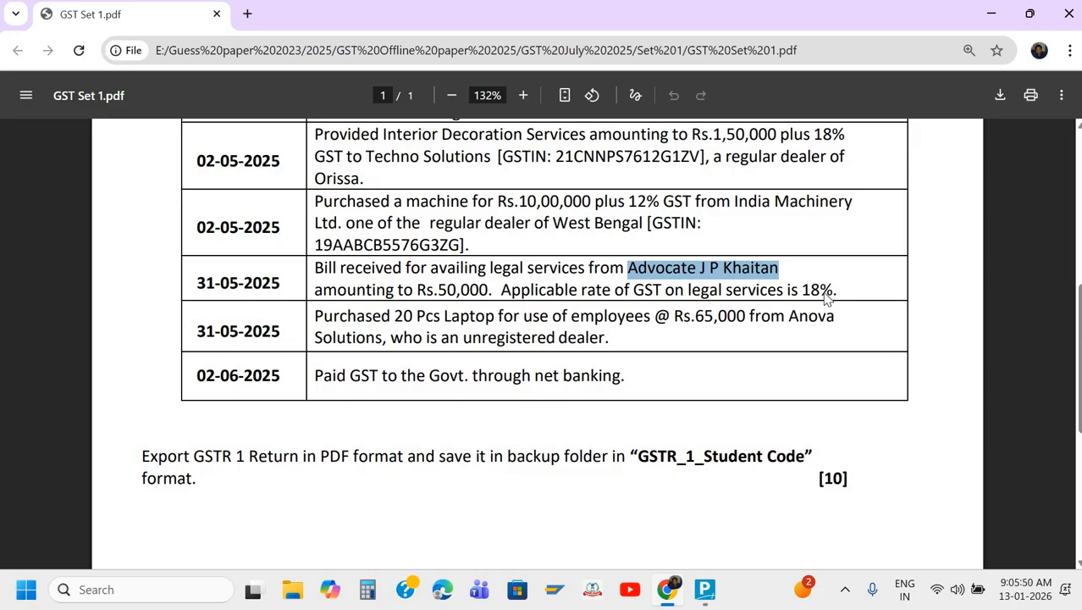
Return to TallyPrime and create a party ledger with the copied supplier name under Sundry Creditors from the new purchase voucher
key(alt+Tab)
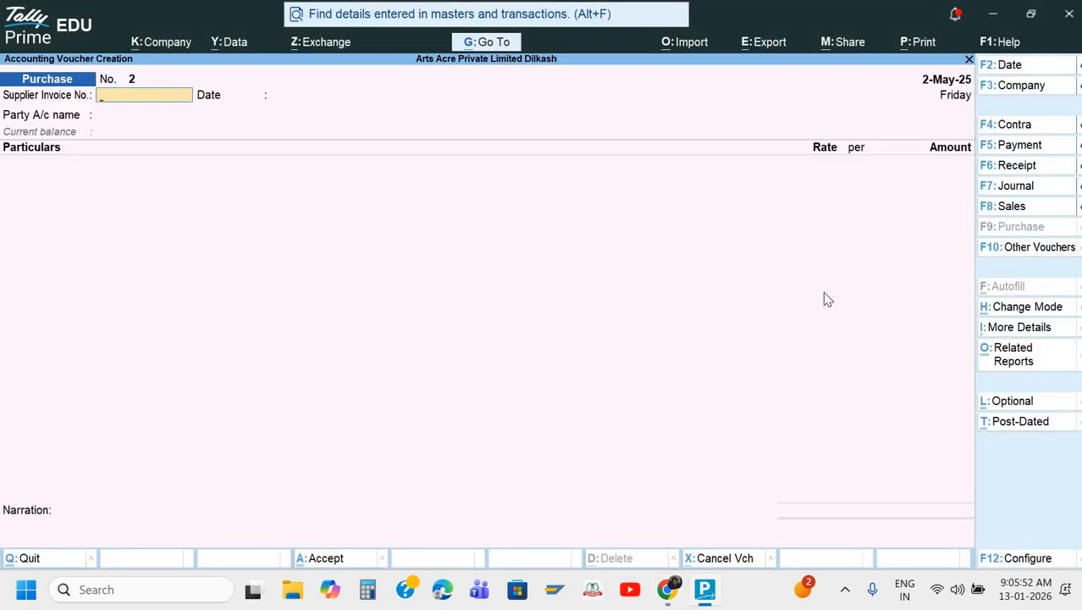
key(Return)
key(Return)
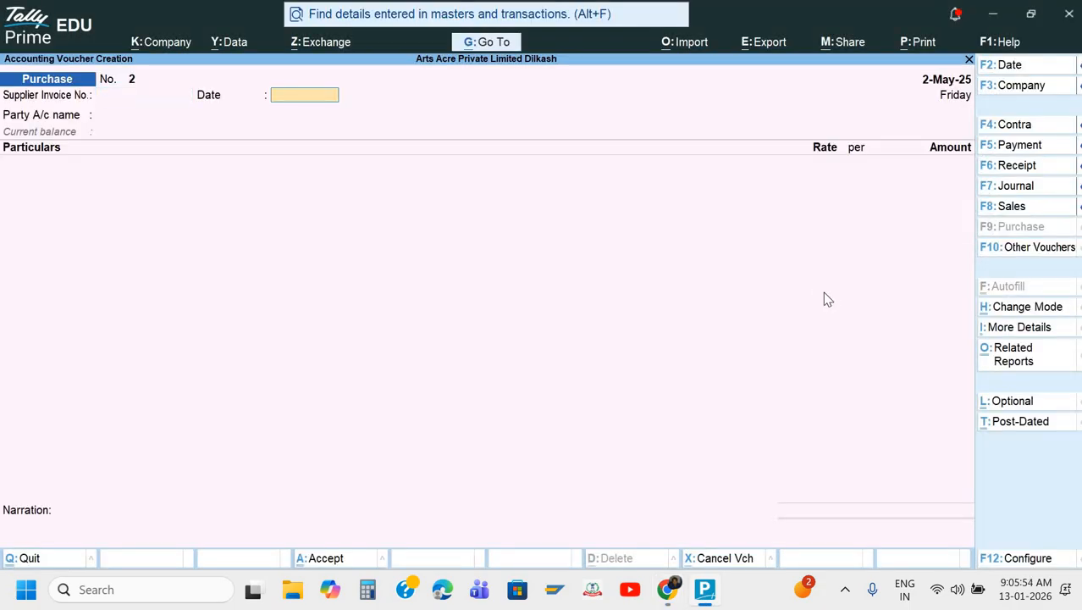
key(alt+c)
key(alt+Tab)
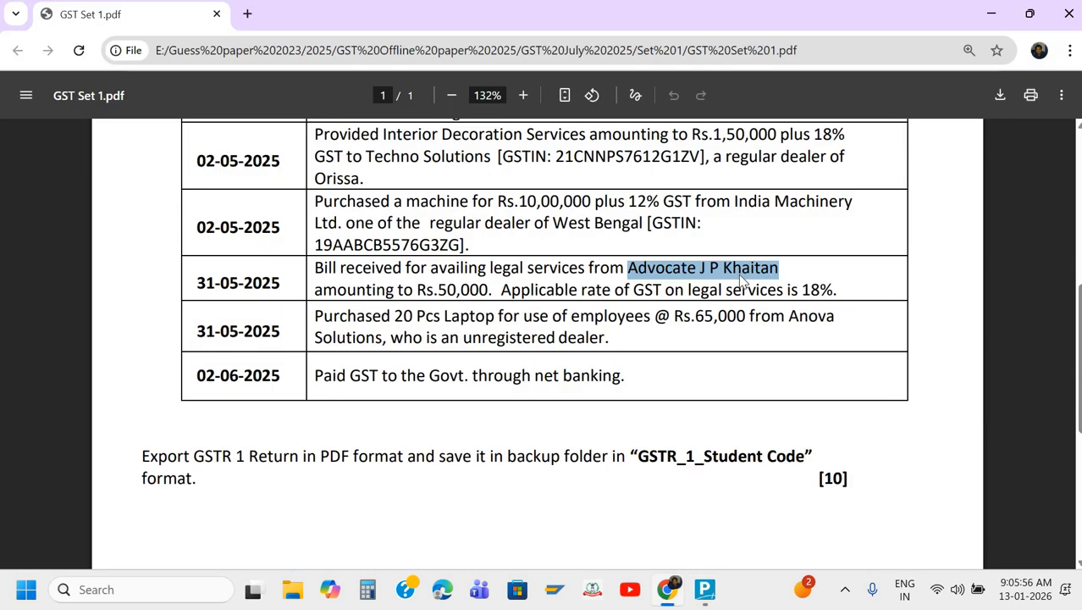
key(alt+Tab)
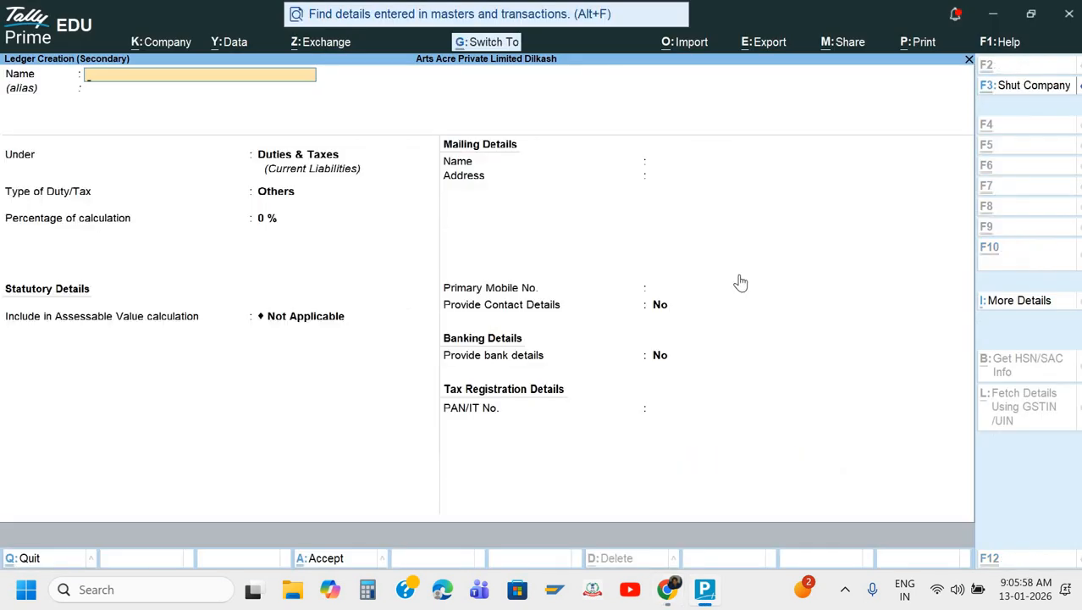
key(ctrl+v)
key(Return)
text(S)
key(Down)
key(Down)
key(Down)
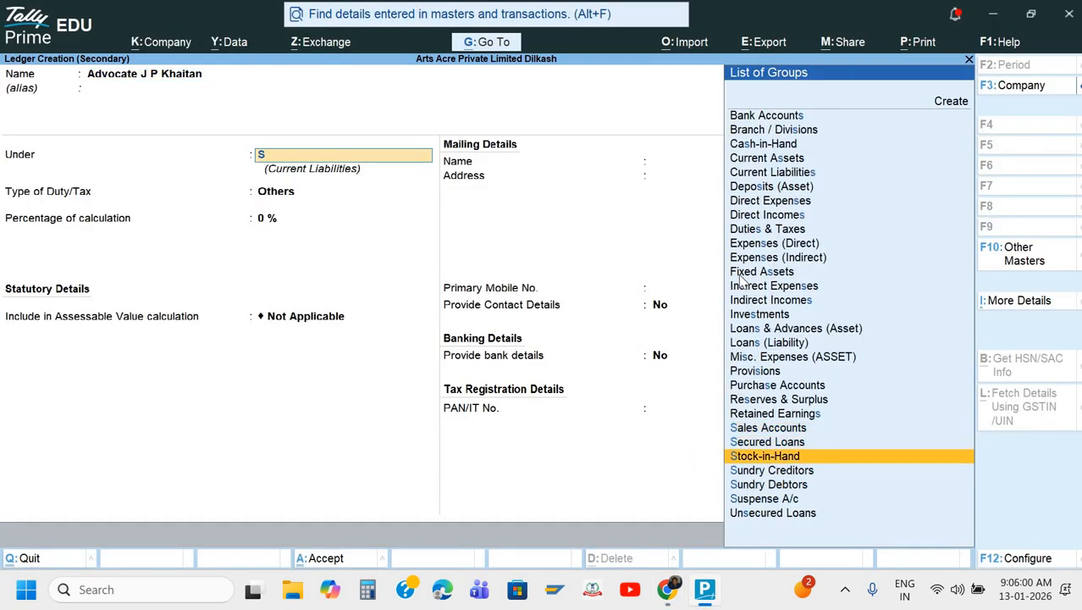
key(Return)
Keep bill-by-bill balances enabled for the supplier and accept West Bengal as its state
key(Return)
key(Return)
key(Return)
key(Return)
key(Return)
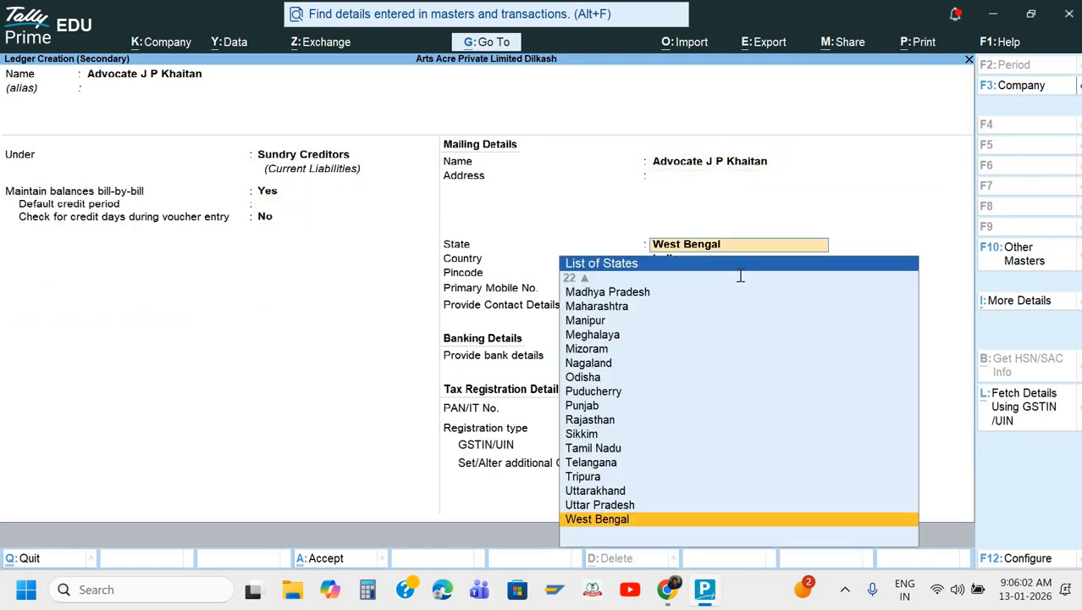
key(Return)
Set the supplier's GST registration type to Unregistered/Consumer without additional GST details, and save the ledger
key(alt+Tab)
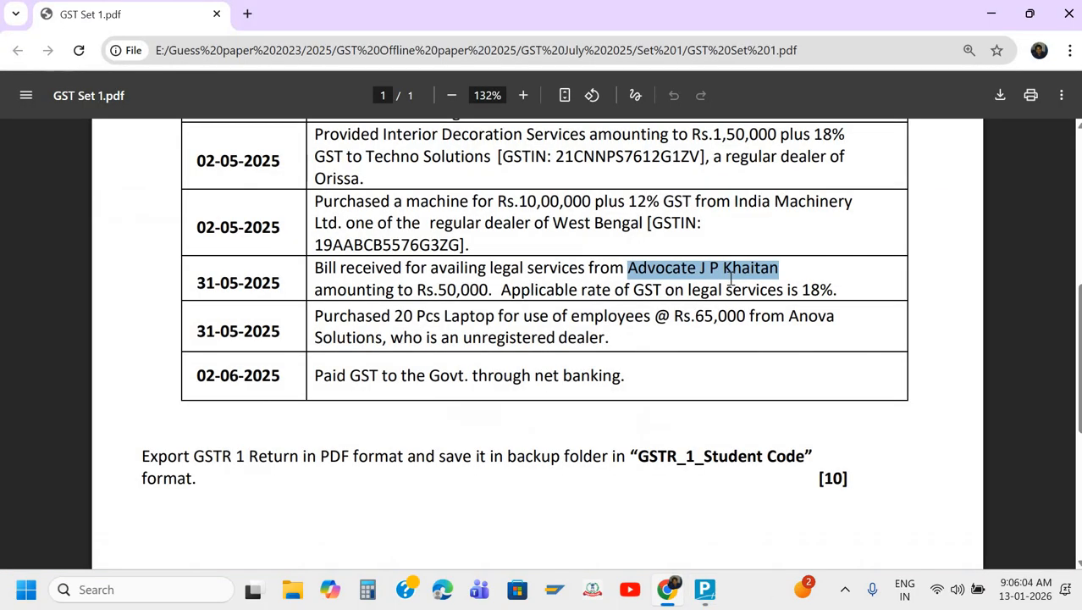
key(alt+Tab)
key(Return)
key(Return)
key(Return)
key(Return)
key(Return)
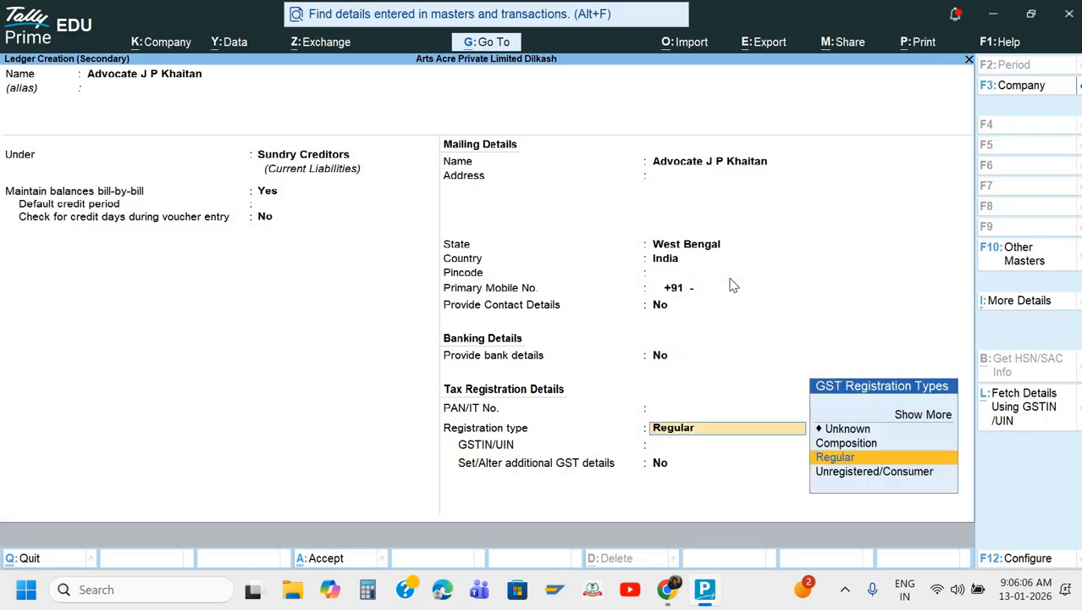
key(Down)
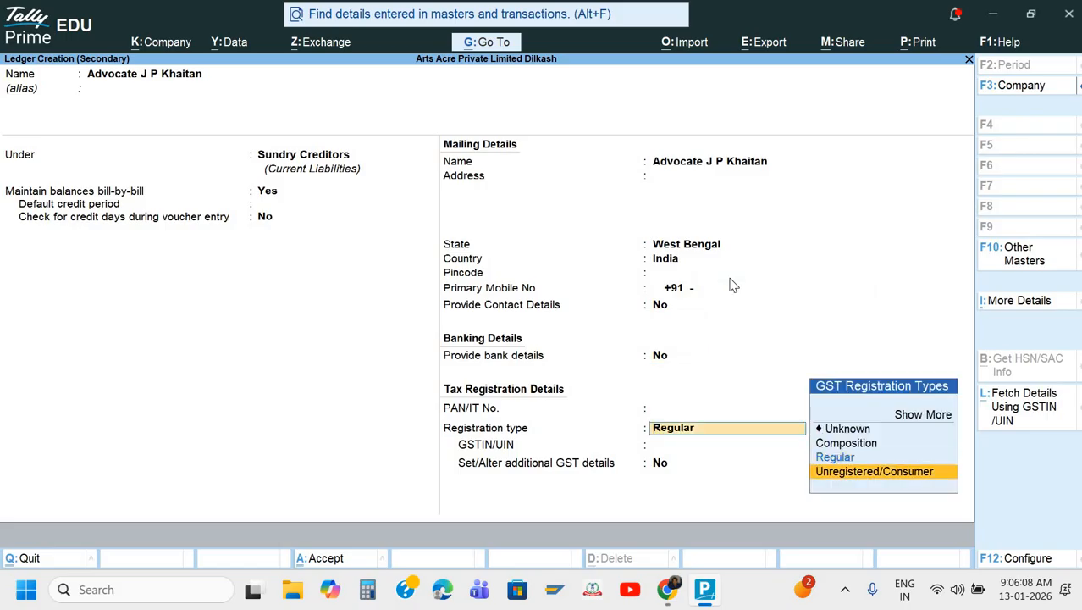
key(Return)
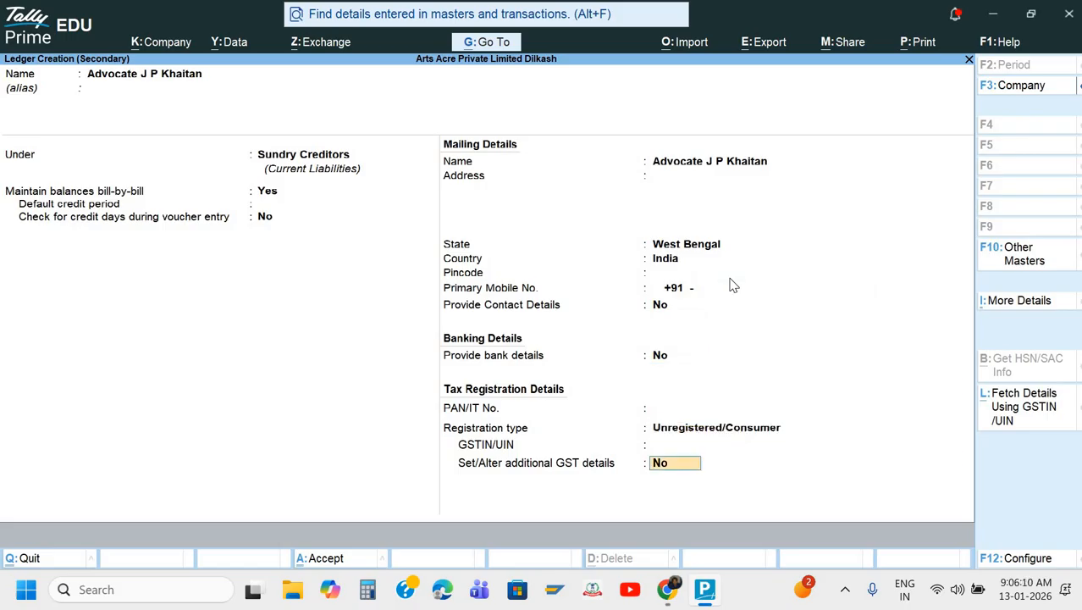
key(Return)
key(Return)
Select the legal services supplier as the purchase party and accept the receipt and party details without further entries
key(Return)
key(Return)
key(Return)
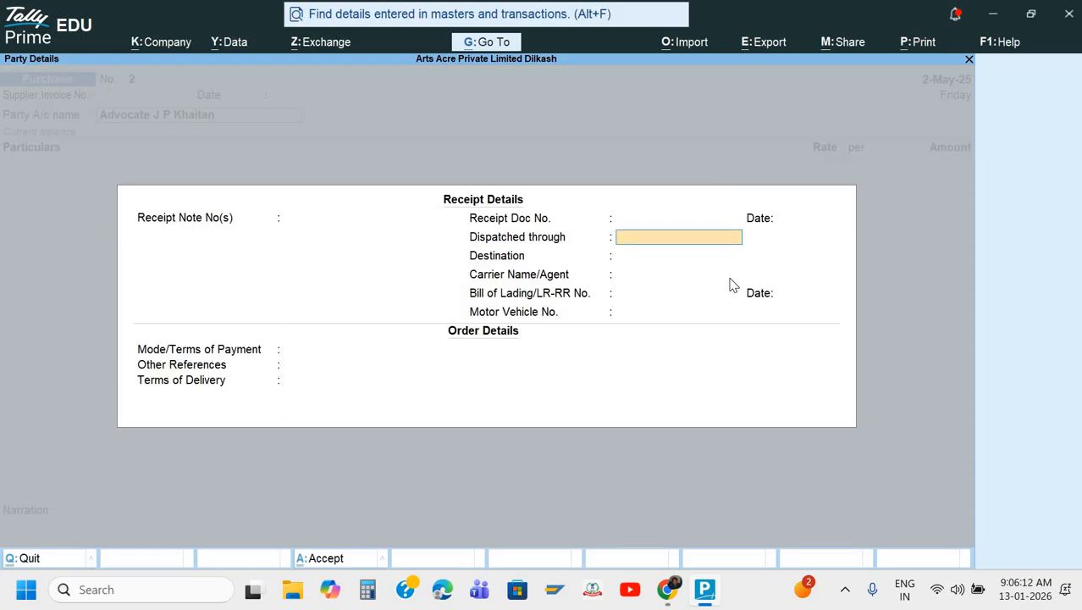
key(ctrl+a)
key(ctrl+a)
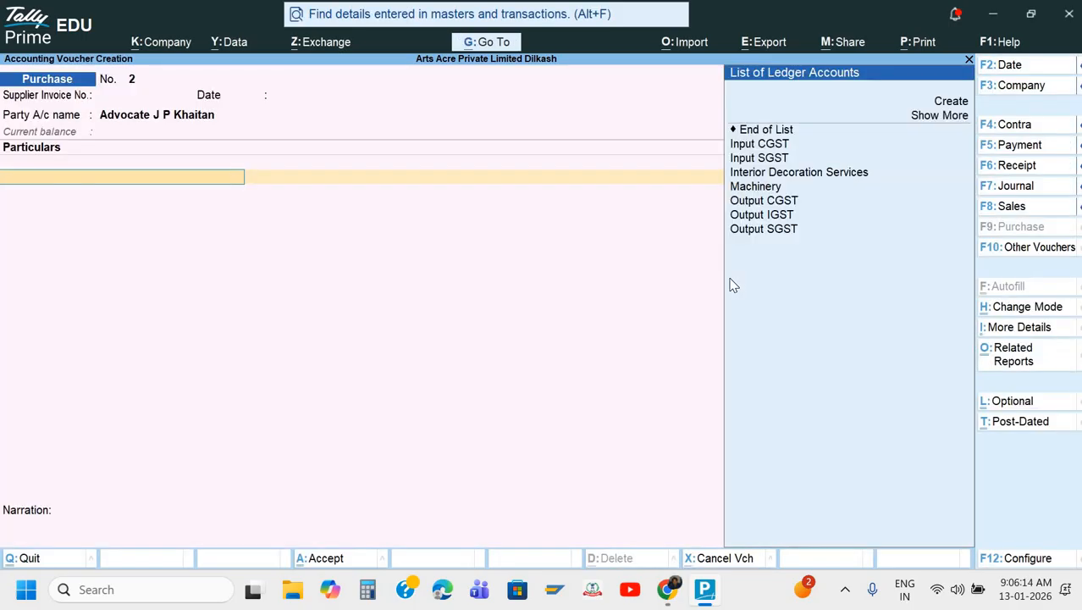
Create a ledger named legal services under Indirect Expenses for the purchase line, copying its name from the question paper
key(alt+c)
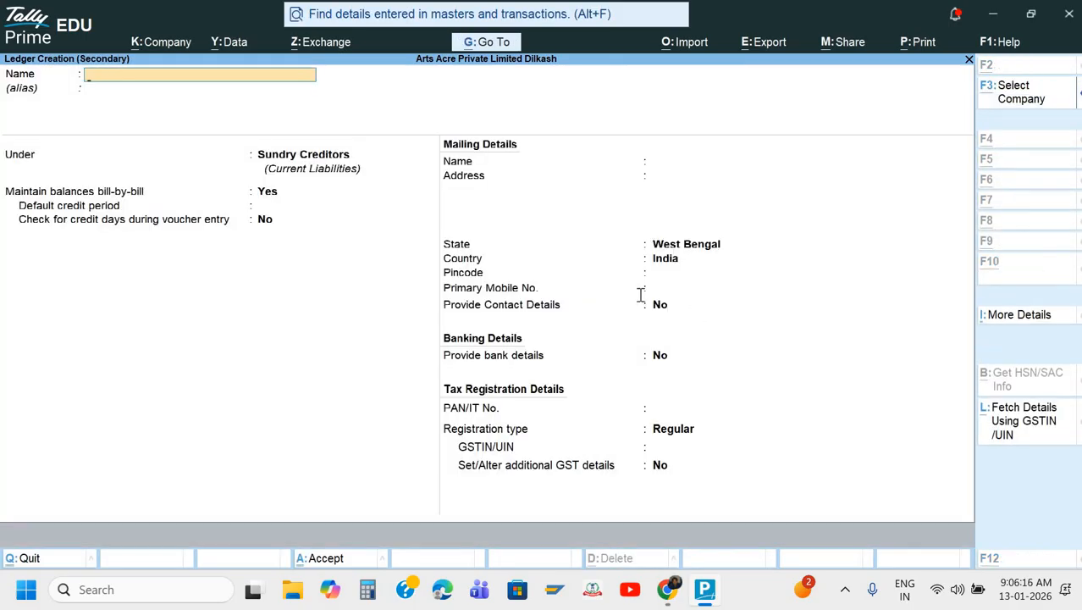
key(alt+Tab)
drag(487, 273, 582, 278)
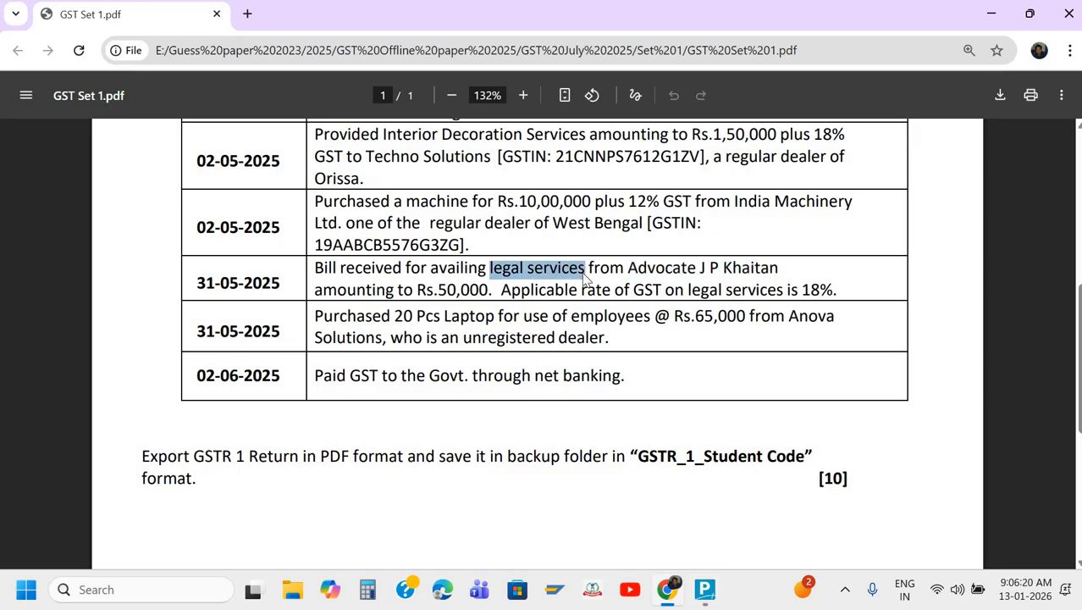
key(ctrl+c)
key(alt+Tab)
key(ctrl+v)
key(Return)
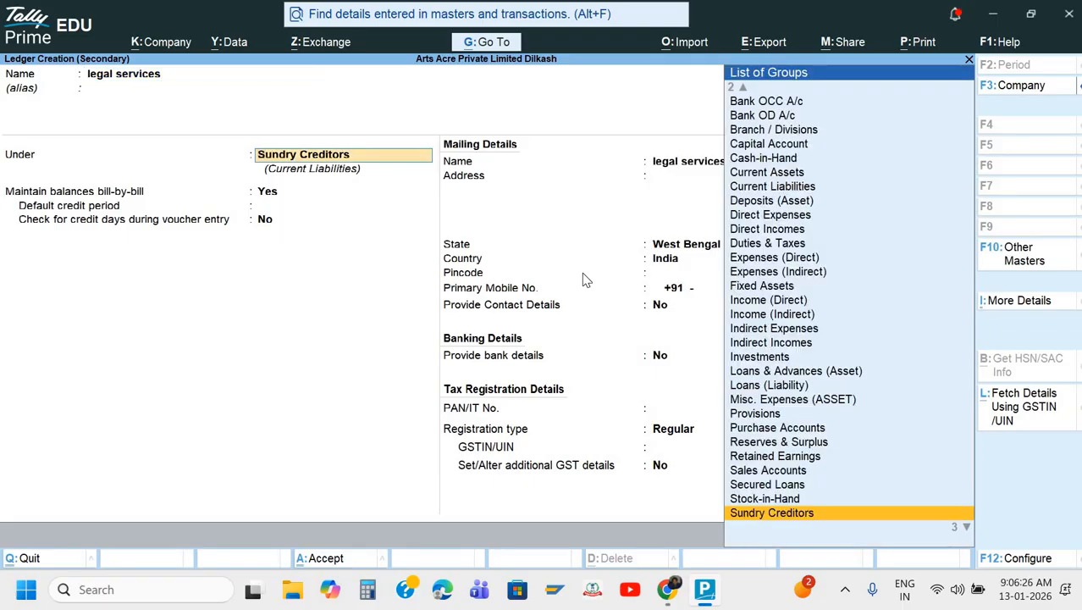
text(In)
key(Down)
key(Down)
key(Return)
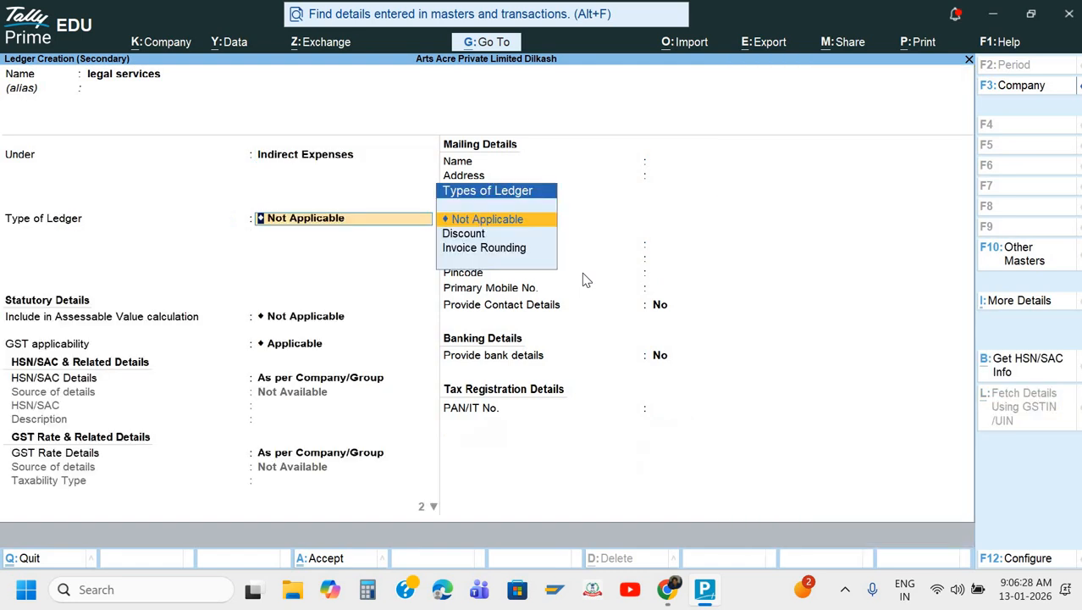
Specify the legal services ledger's HSN/SAC details in the ledger itself, with code 998978 and description LS
key(Return)
key(Return)
key(Return)
key(Down)
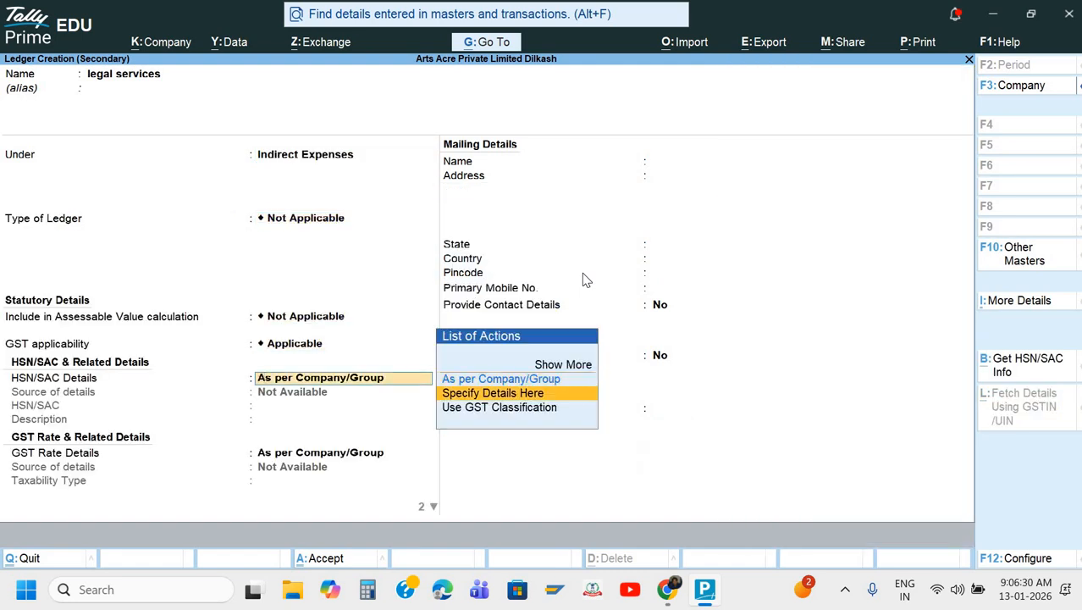
key(Return)
key(alt+Tab)
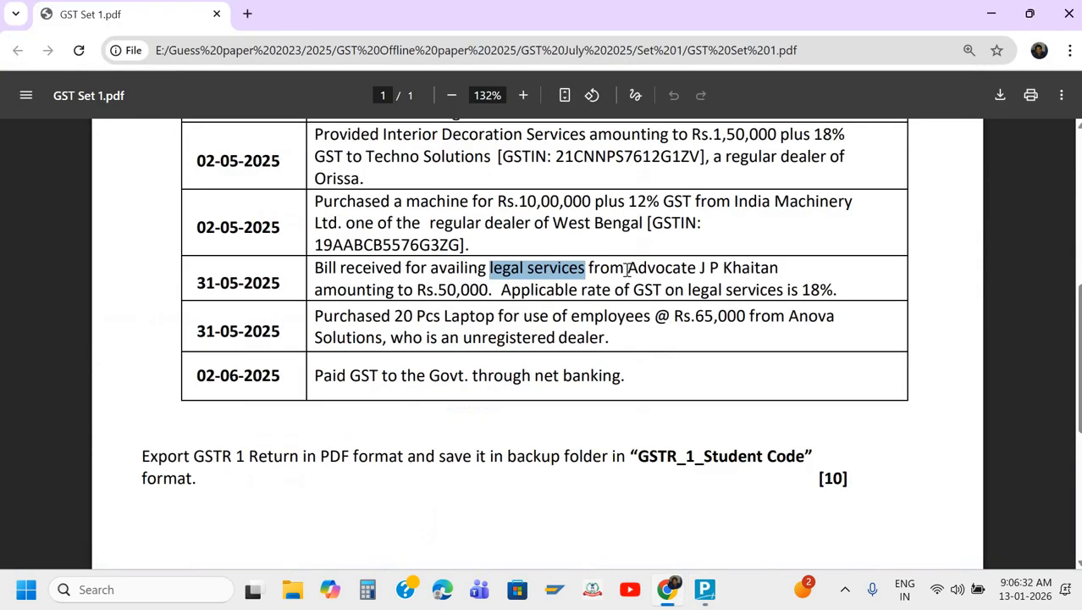
key(alt+Tab)
text(98)
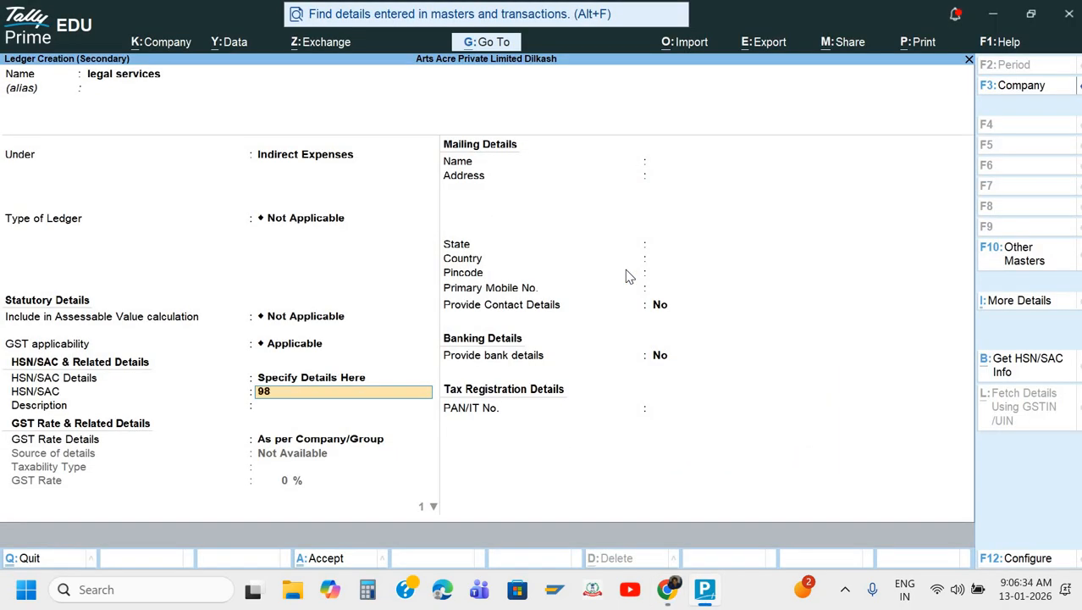
text(9878)
key(Return)
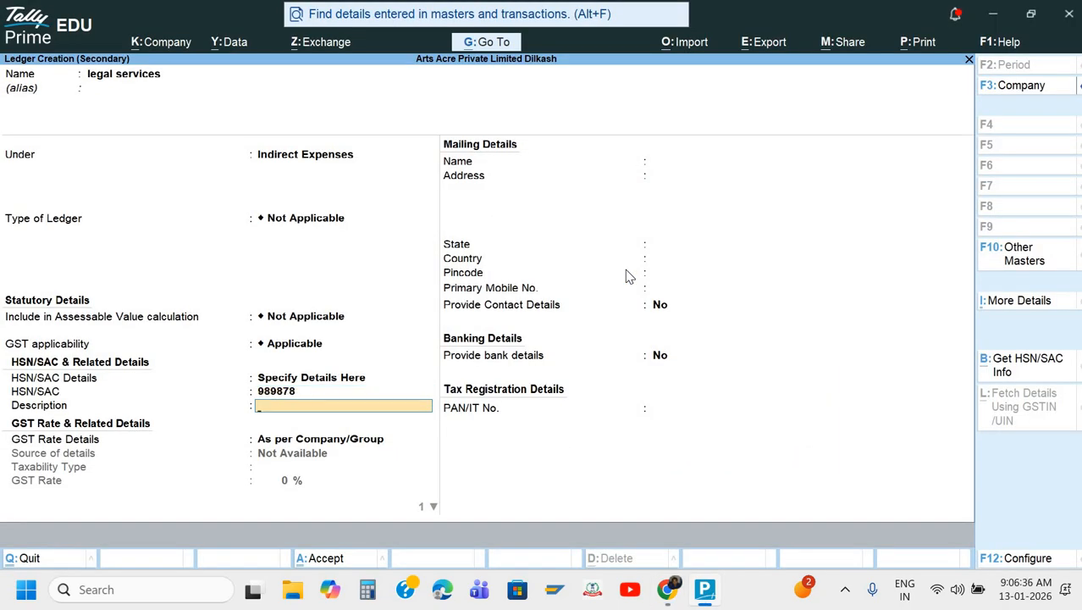
key(BackSpace)
text(9989)
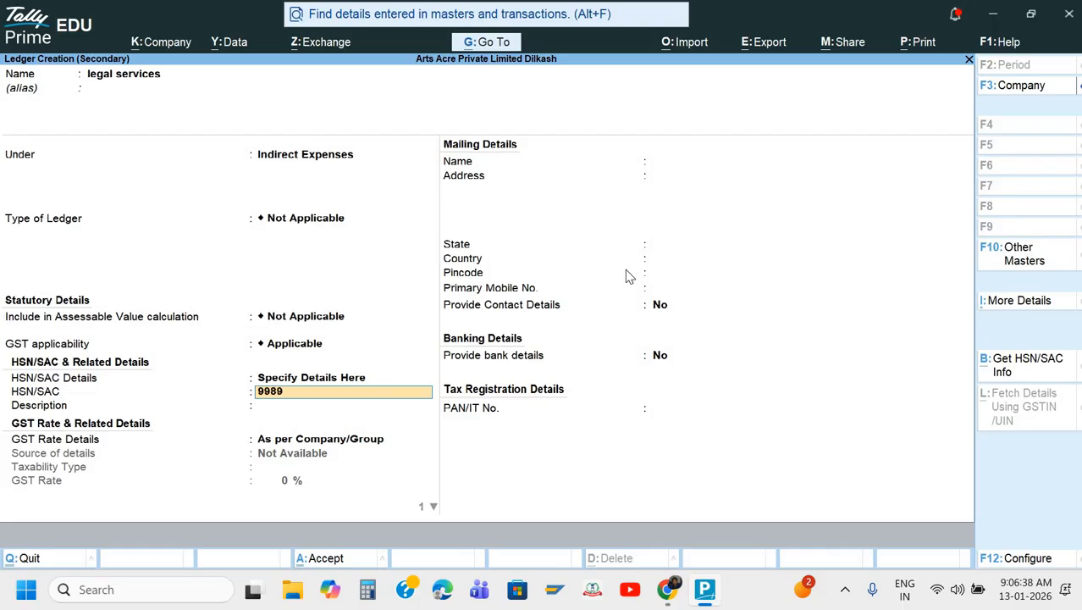
text(78)
key(Return)
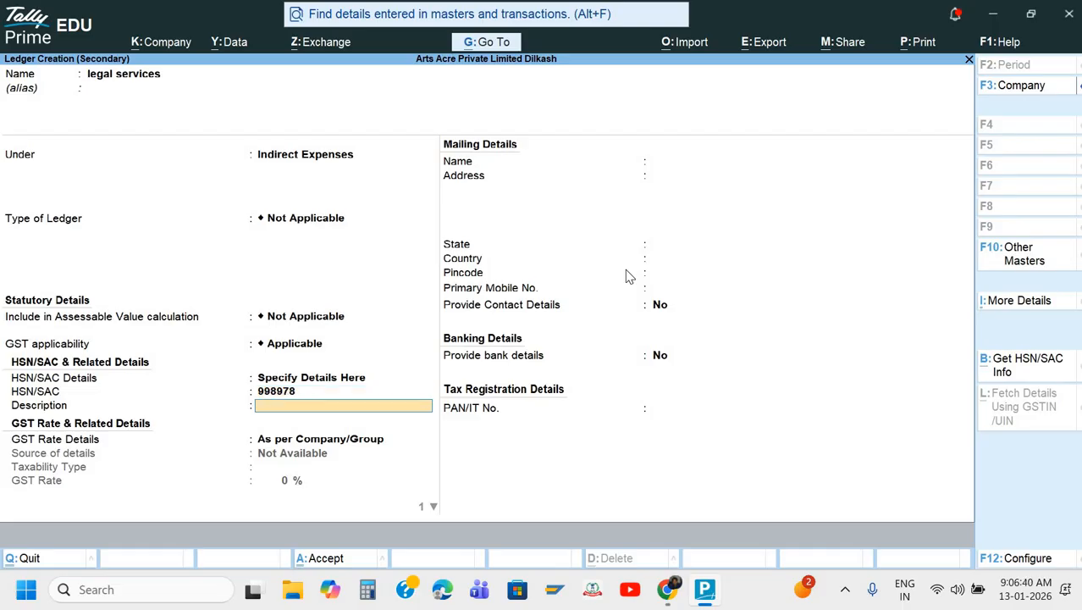
text(LS)
key(Return)
Specify the ledger's GST rate details as Taxable at 18% for Services, and save the ledger
key(Down)
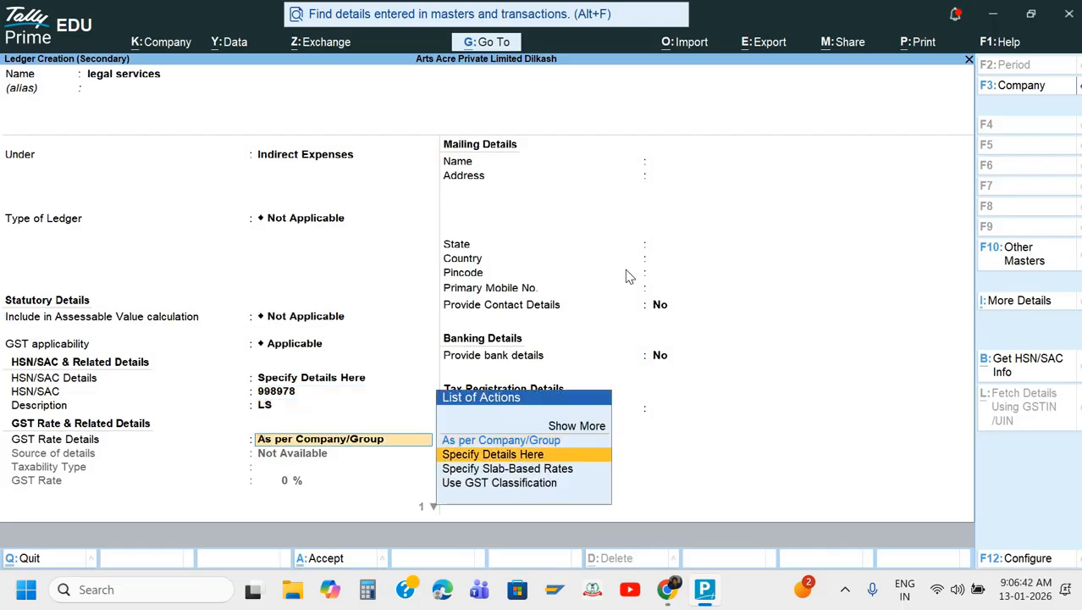
key(Return)
key(Return)
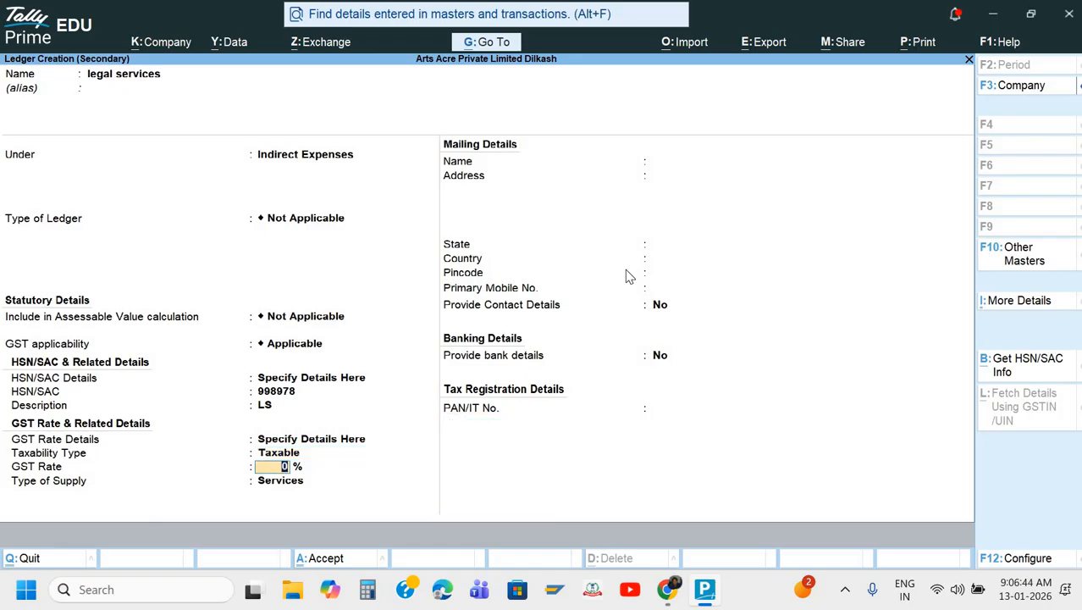
text(18)
key(Return)
key(Return)
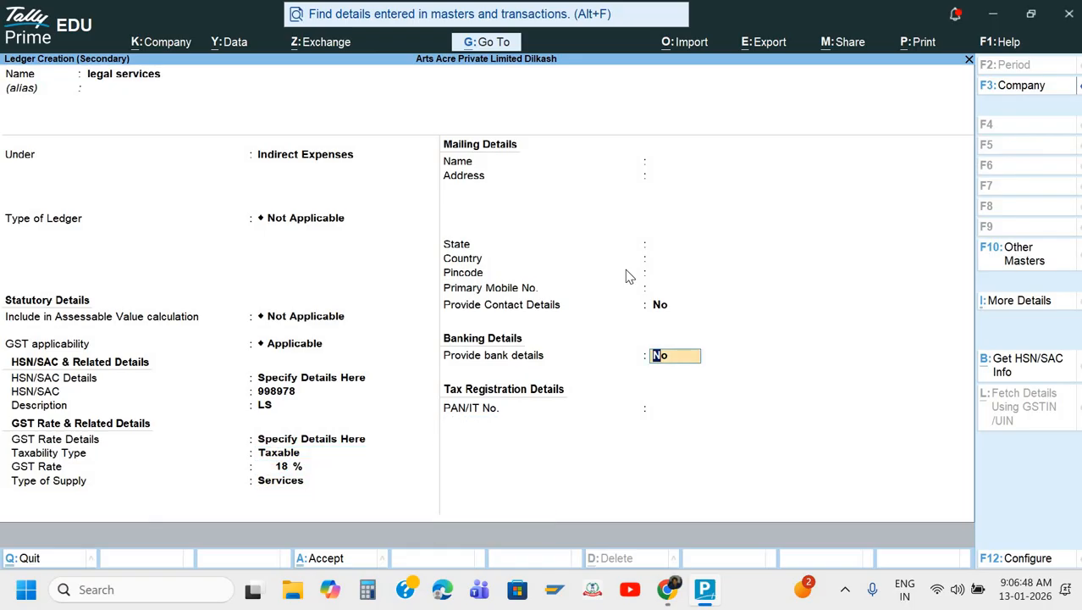
key(ctrl+a)
key(Return)
key(Return)
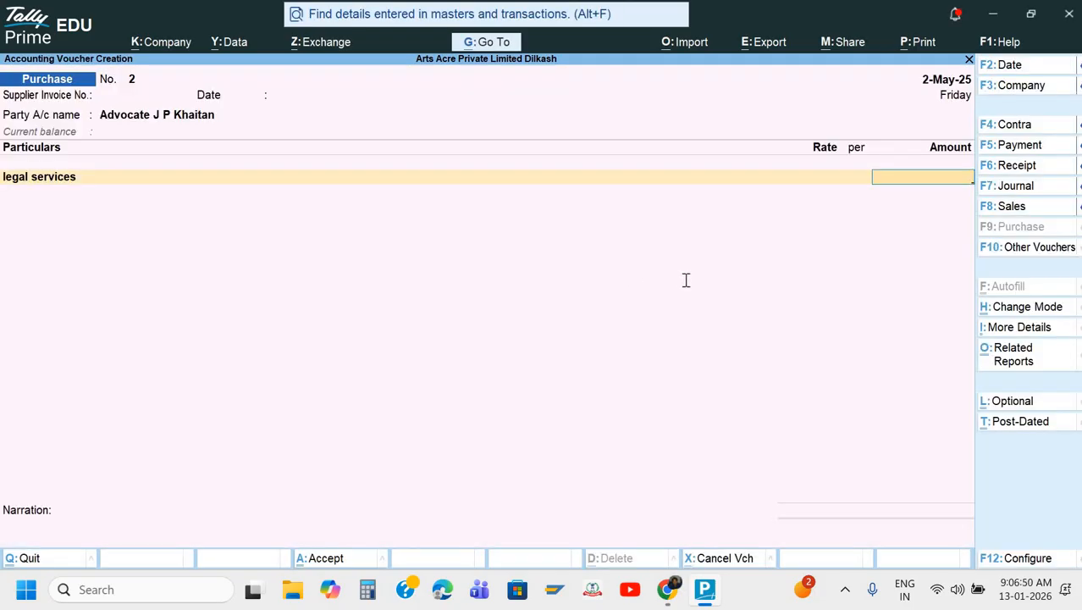
Enter the legal services amount of 50,000 from the question paper on the purchase line
key(alt+Tab)
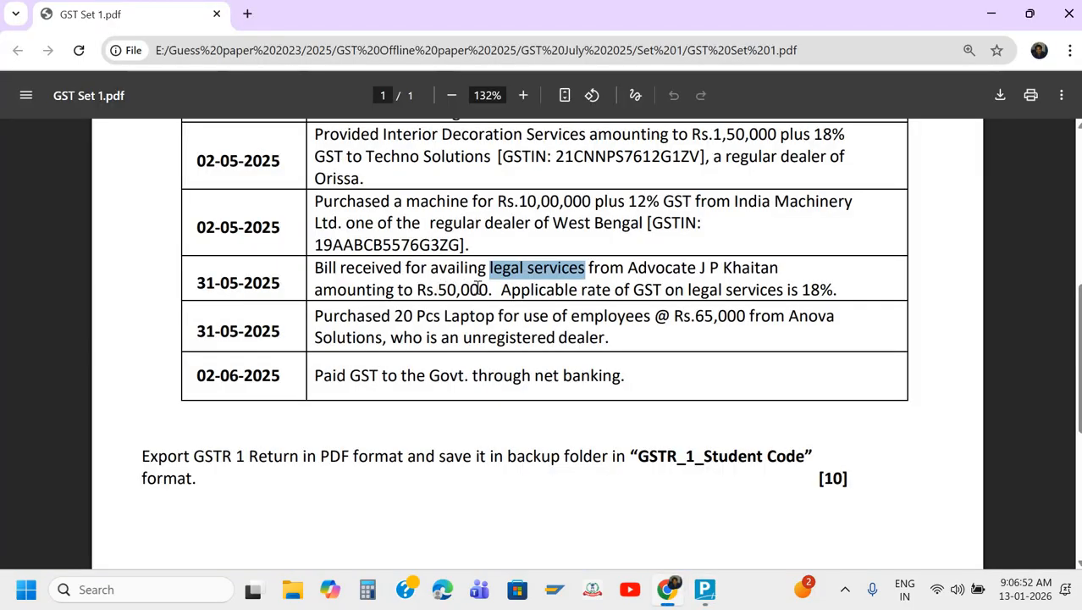
key(alt+Tab)
text(50000)
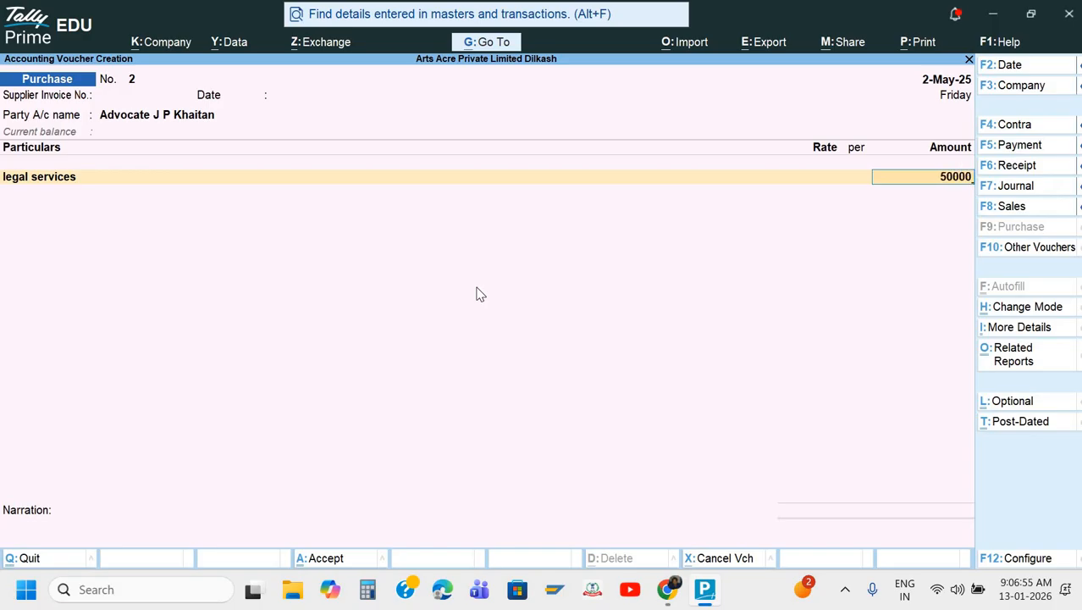
key(Return)
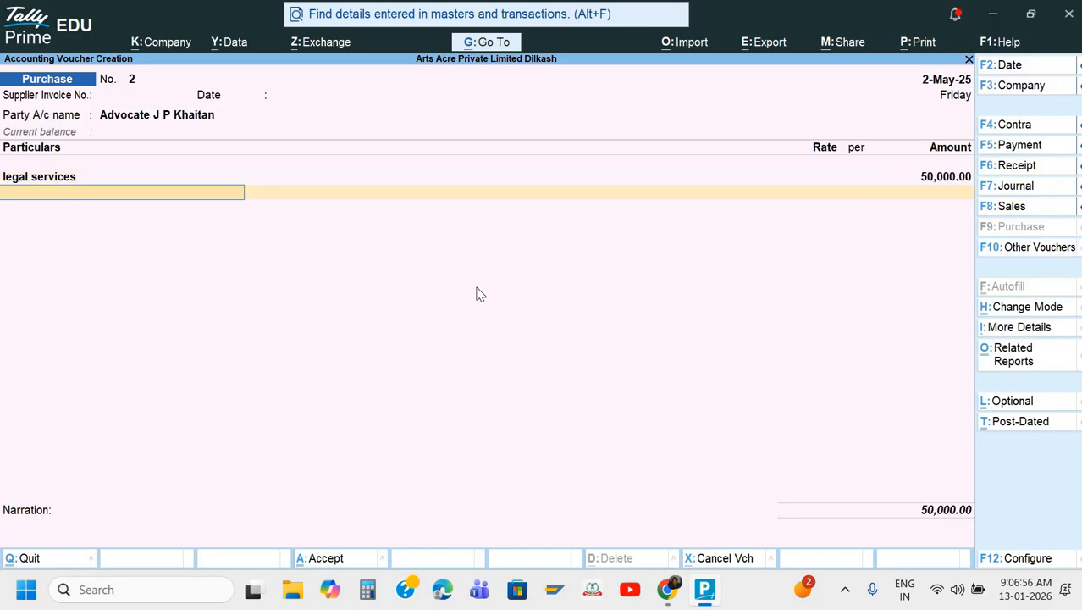
Examine the GST tax analysis of the purchase voucher for how the legal services line is taxed
key(ctrl+o)
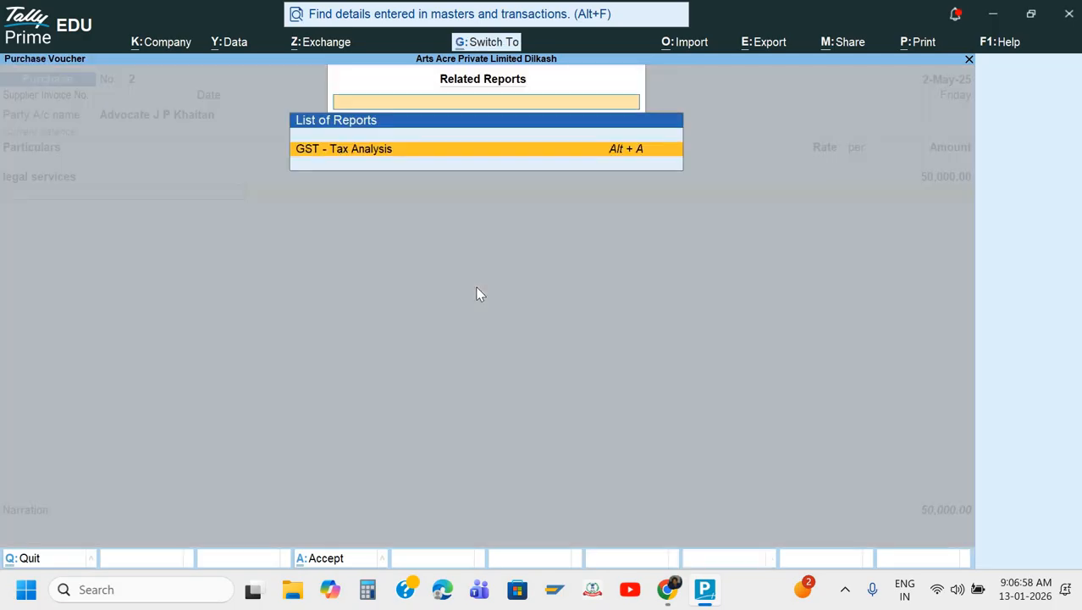
key(Return)
key(Down)
key(Down)
key(Down)
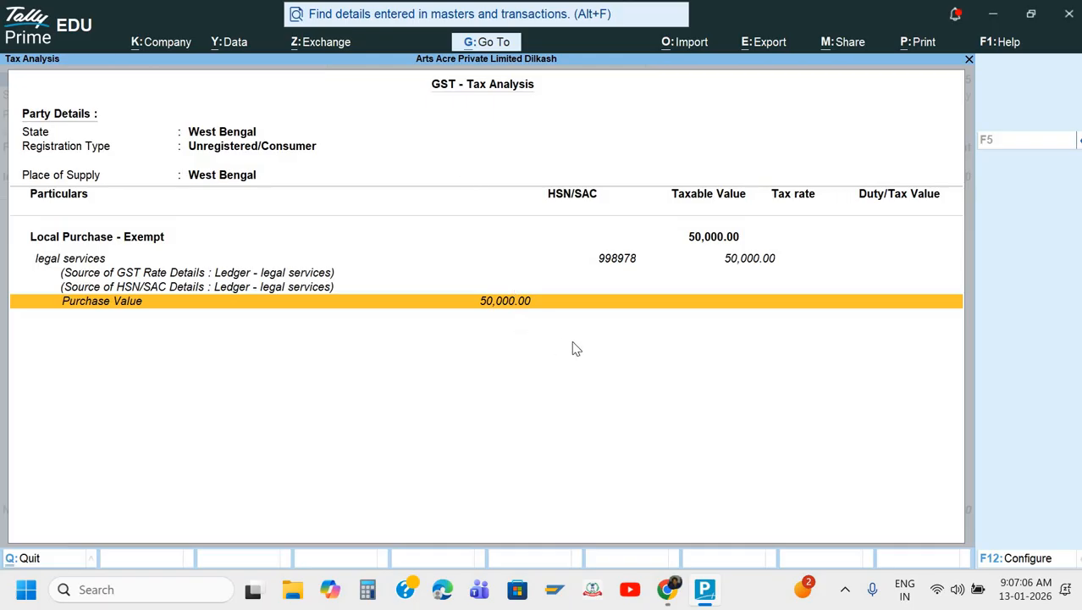
key(Escape)
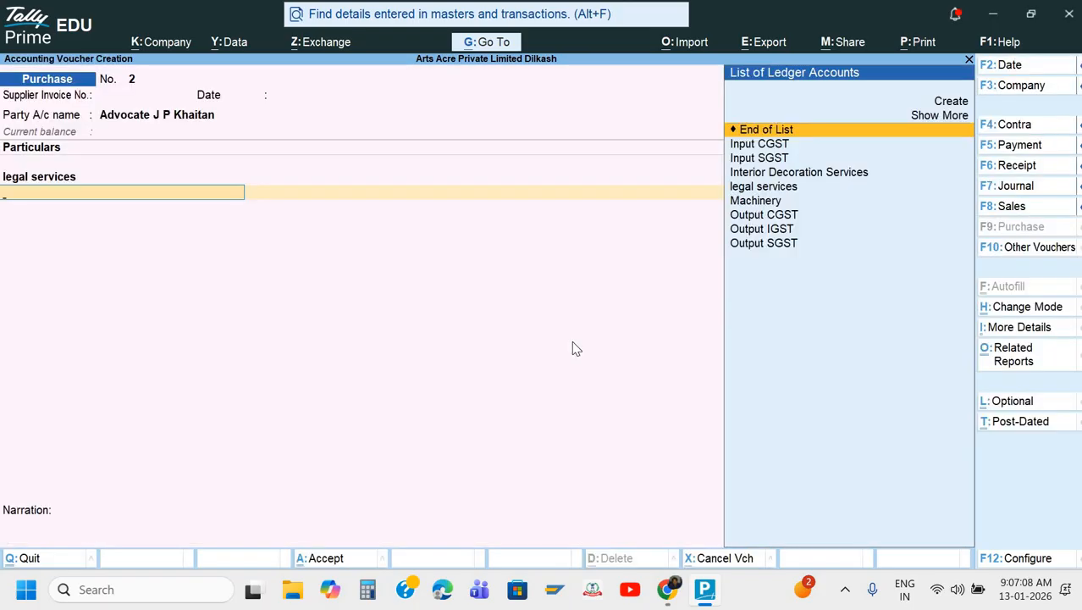
key(Return)
key(BackSpace)
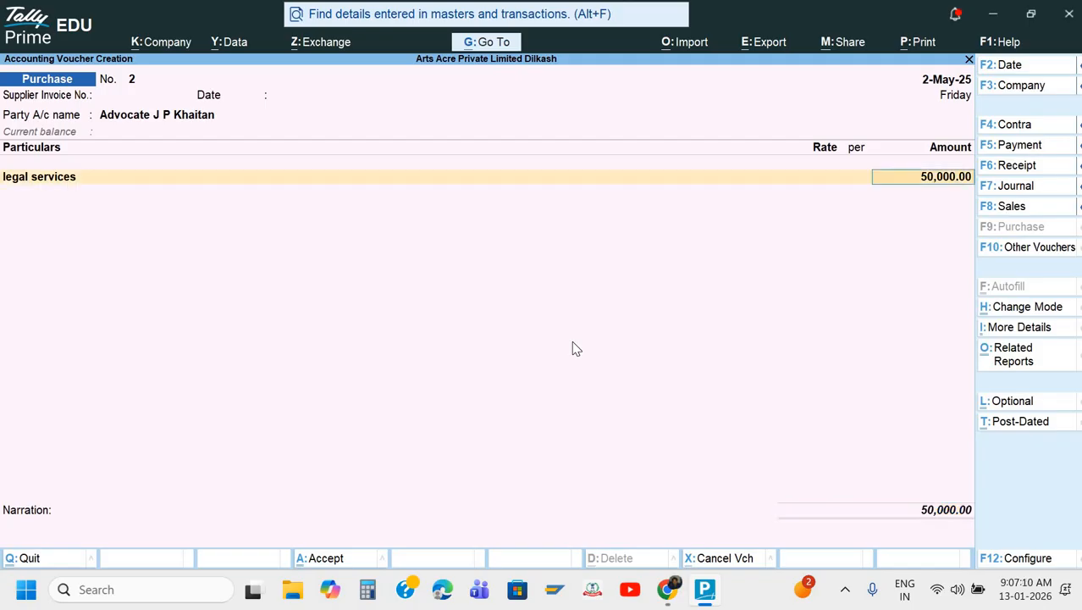
key(Return)
key(Down)
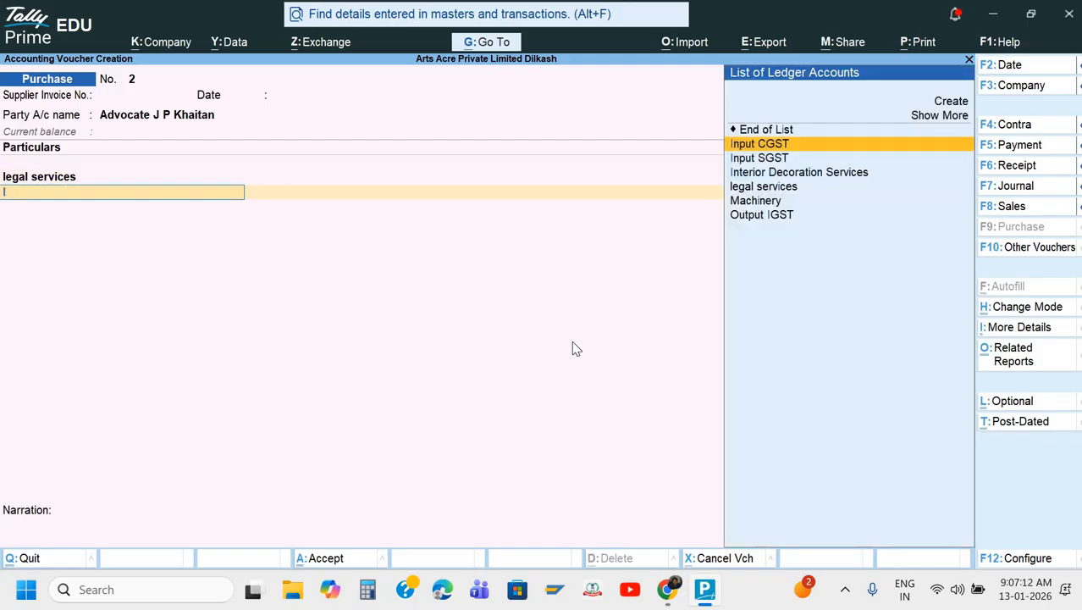
key(Return)
key(BackSpace)
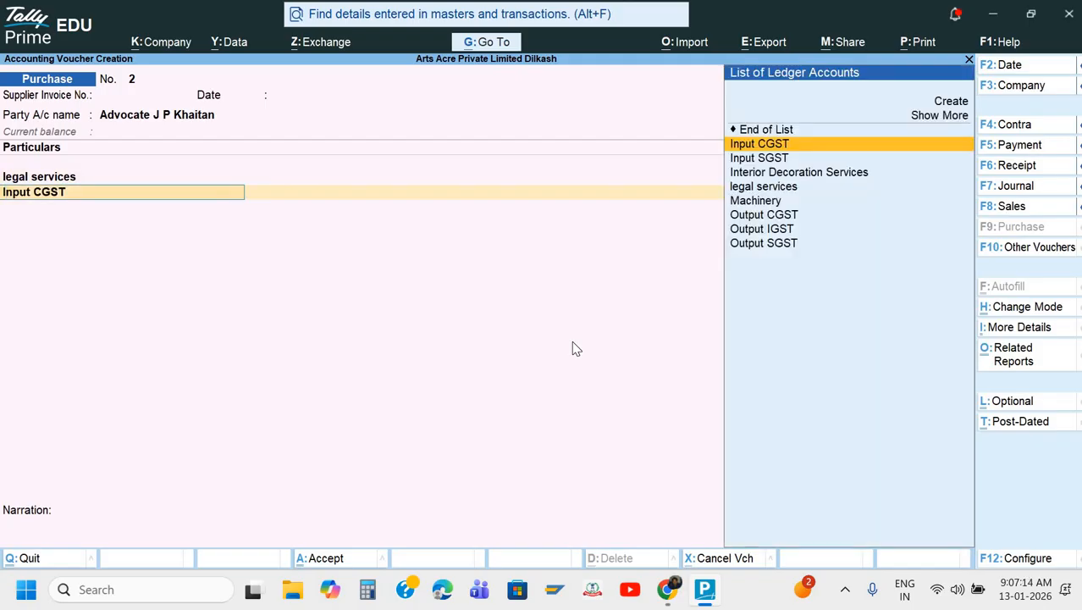
key(Up)
key(Return)
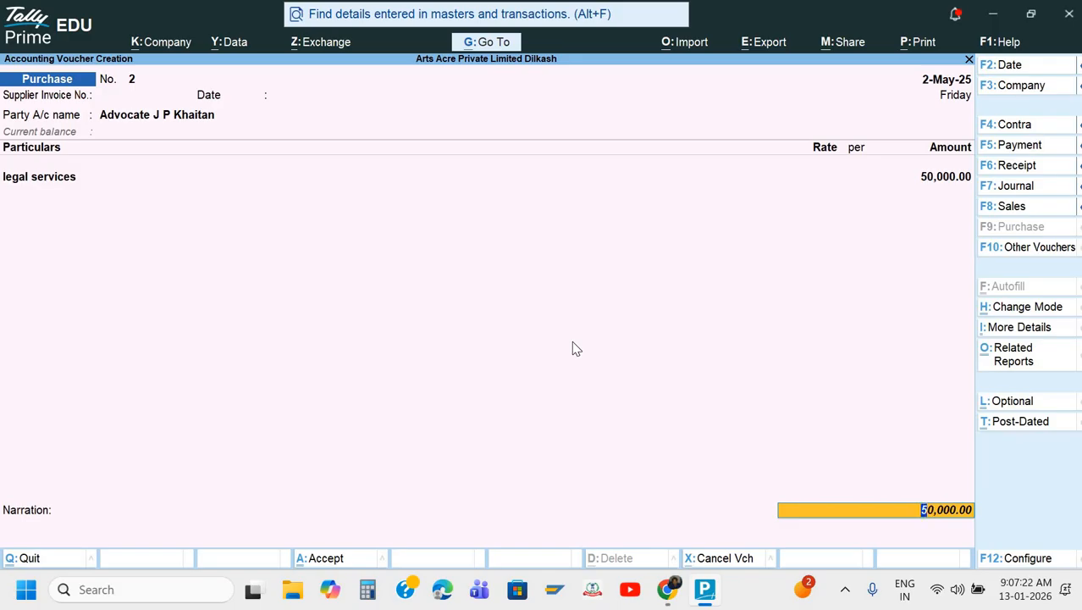
key(BackSpace)
key(BackSpace)
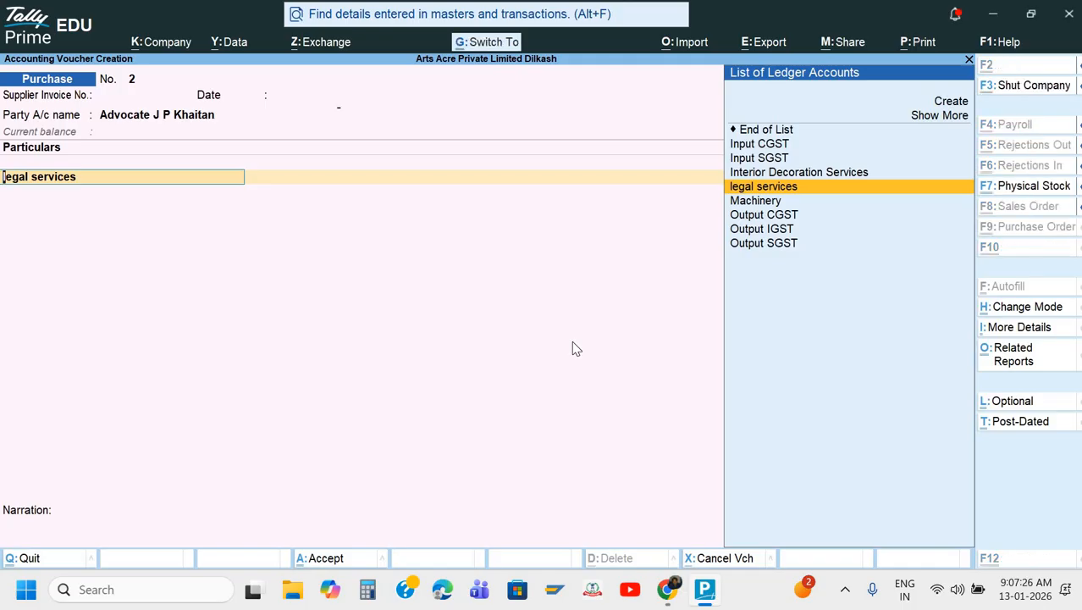
Recheck the voucher's GST tax analysis, looking at the nature of transaction and the rate source for legal services
key(ctrl+o)
key(Return)
key(Down)
key(Down)
key(Down)
key(Down)
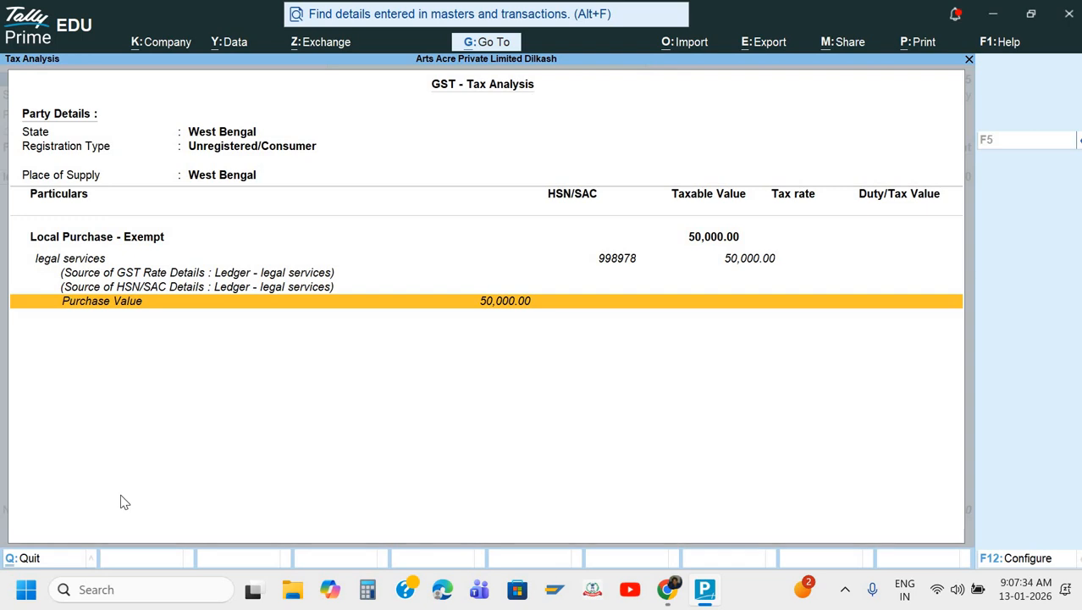
key(Return)
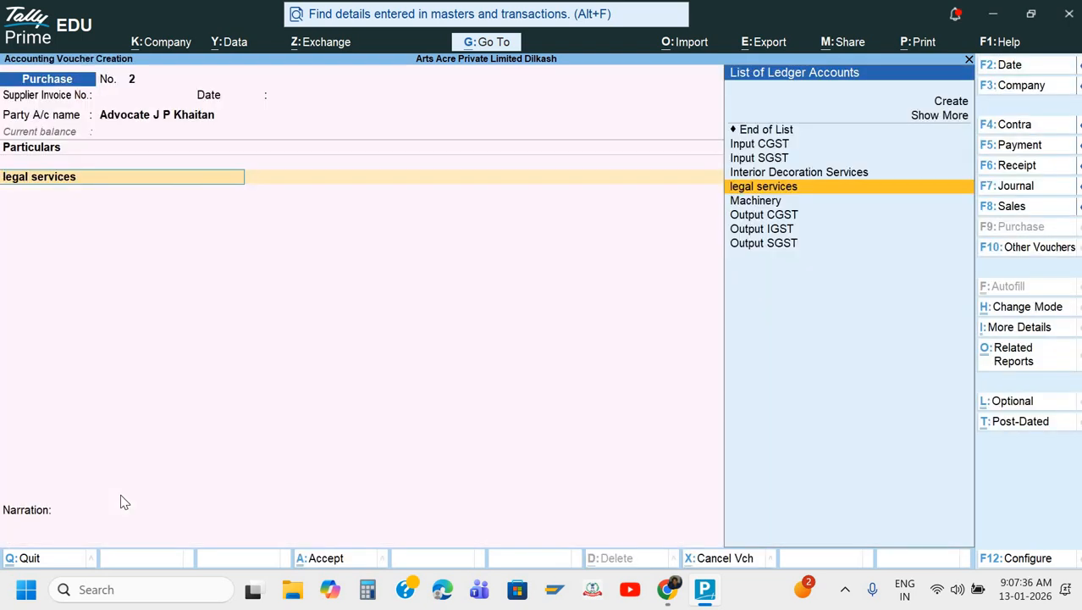
Open the legal services ledger for alteration from the purchase line and go through its HSN/SAC and GST rate details
key(ctrl)
key(ctrl+Return)
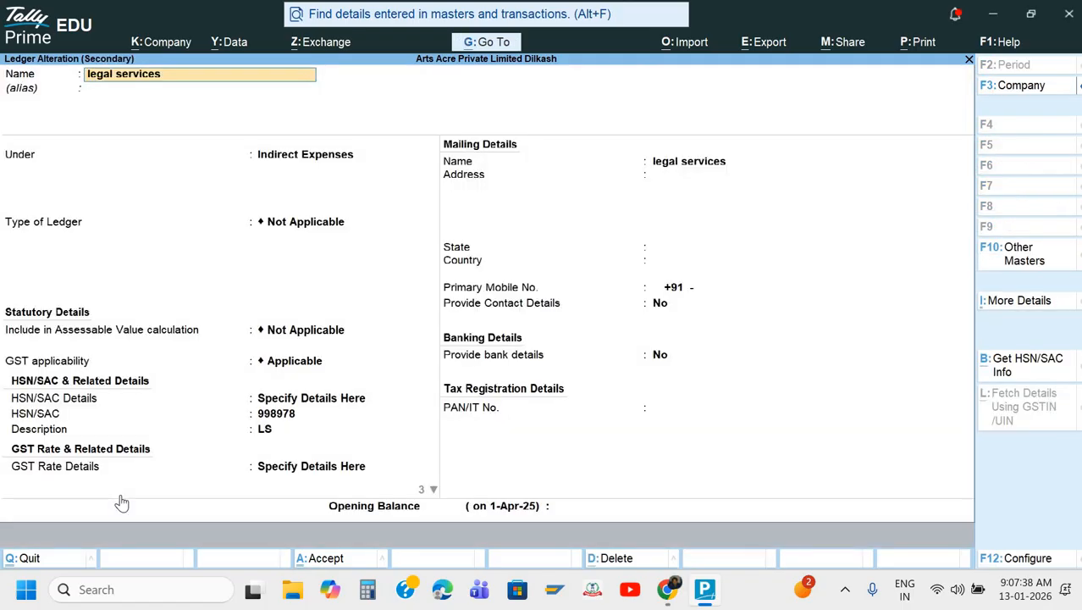
key(Return)
key(Return)
key(Return)
key(Return)
key(Return)
key(Return)
key(Return)
key(Return)
key(Return)
key(Return)
key(Return)
key(Return)
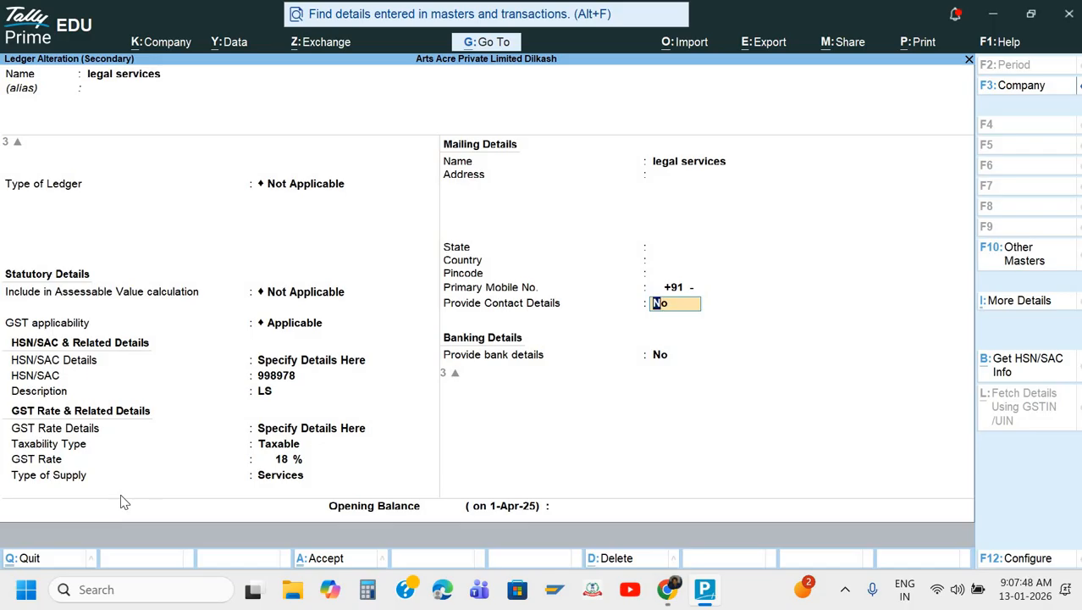
Enable reverse charge calculation under GST Details in the ledger configuration and accept the configuration
key(F12)
key(Down)
key(Down)
key(Down)
key(Down)
key(Down)
key(Down)
key(Down)
key(Down)
key(Down)
key(Down)
key(Down)
key(Down)
key(Down)
key(Down)
key(Down)
key(Down)
key(Down)
key(Down)
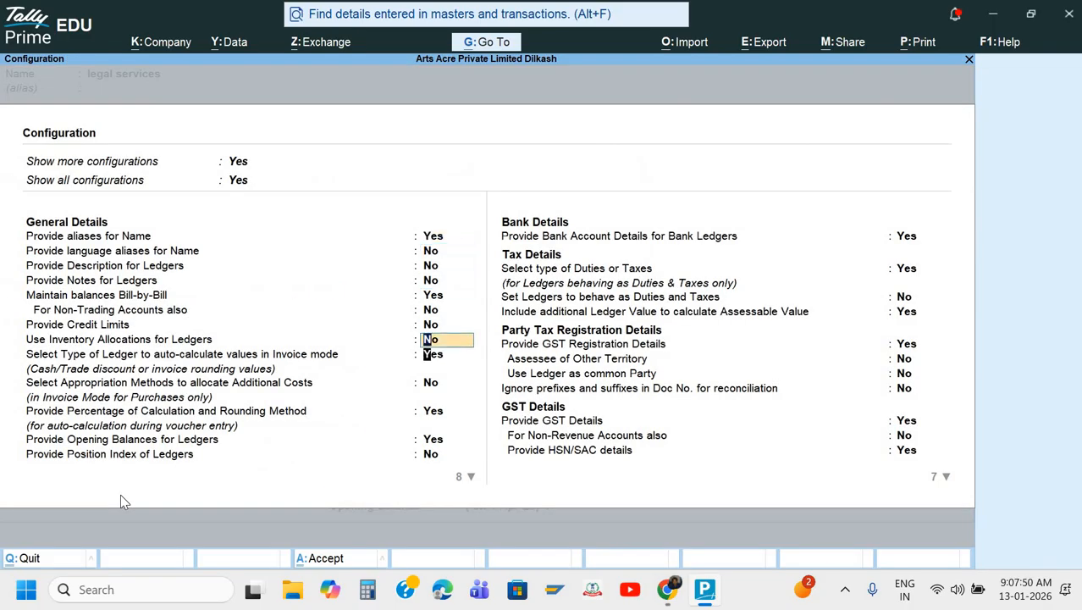
key(Down)
key(Down)
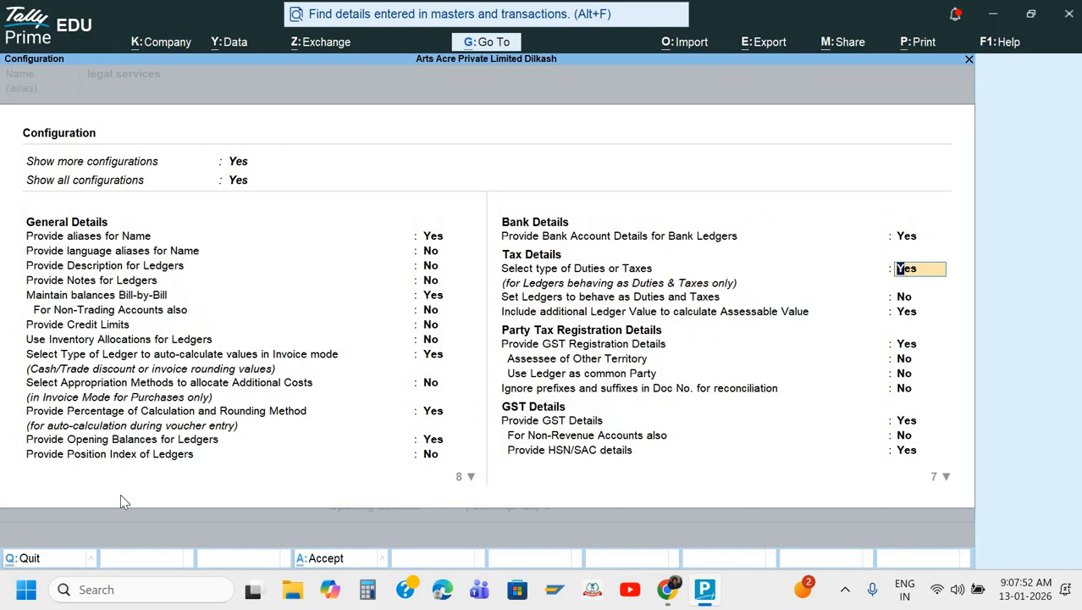
key(Down)
key(Down)
key(Down)
key(Down)
key(Down)
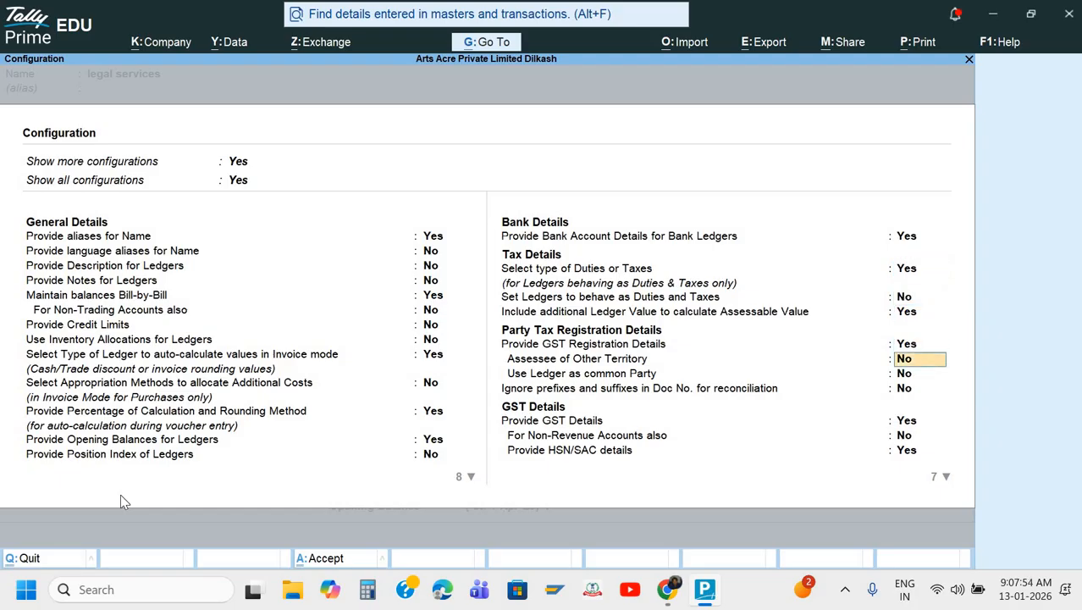
key(Down)
key(Down)
key(Down)
key(Down)
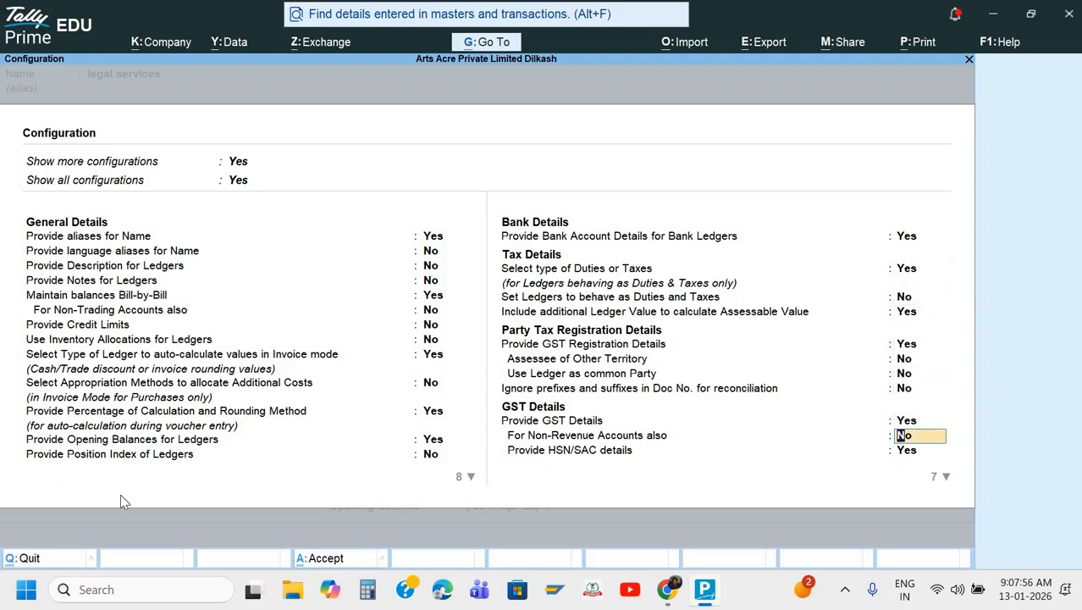
key(Down)
key(Down)
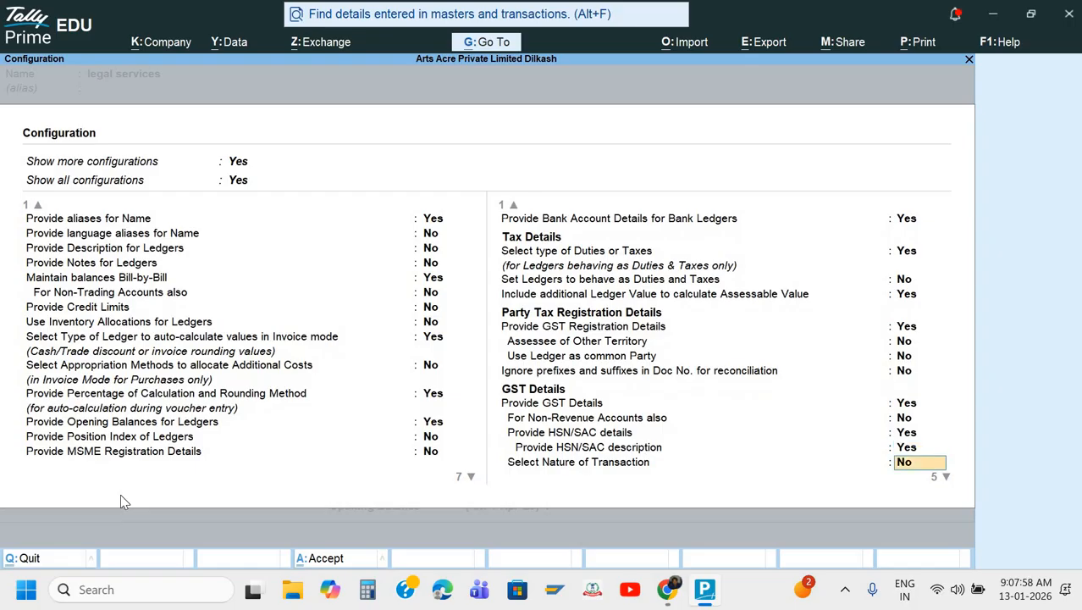
key(Down)
key(Down)
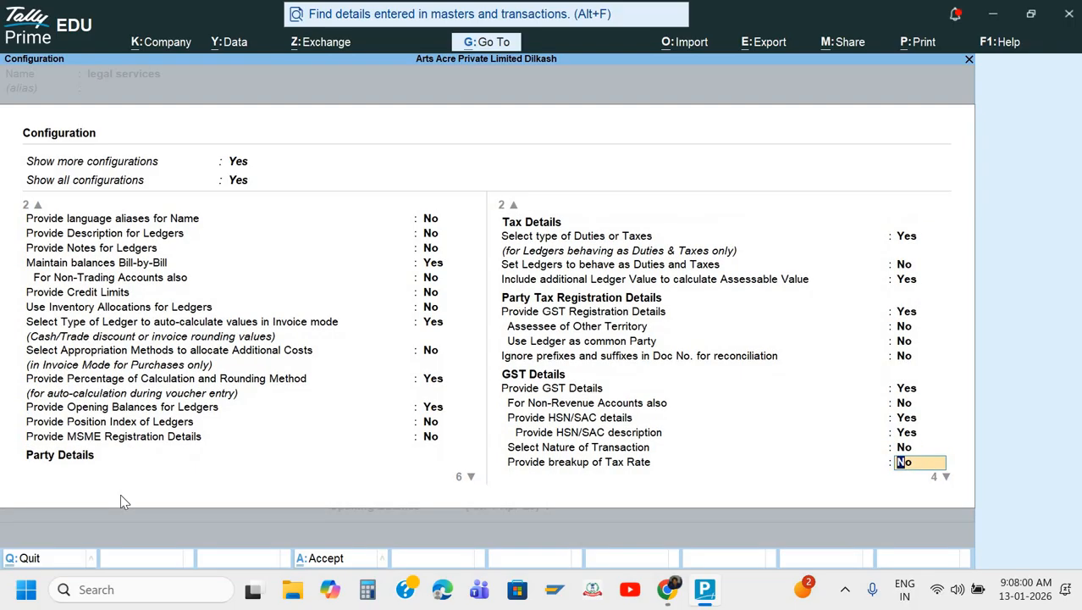
key(Down)
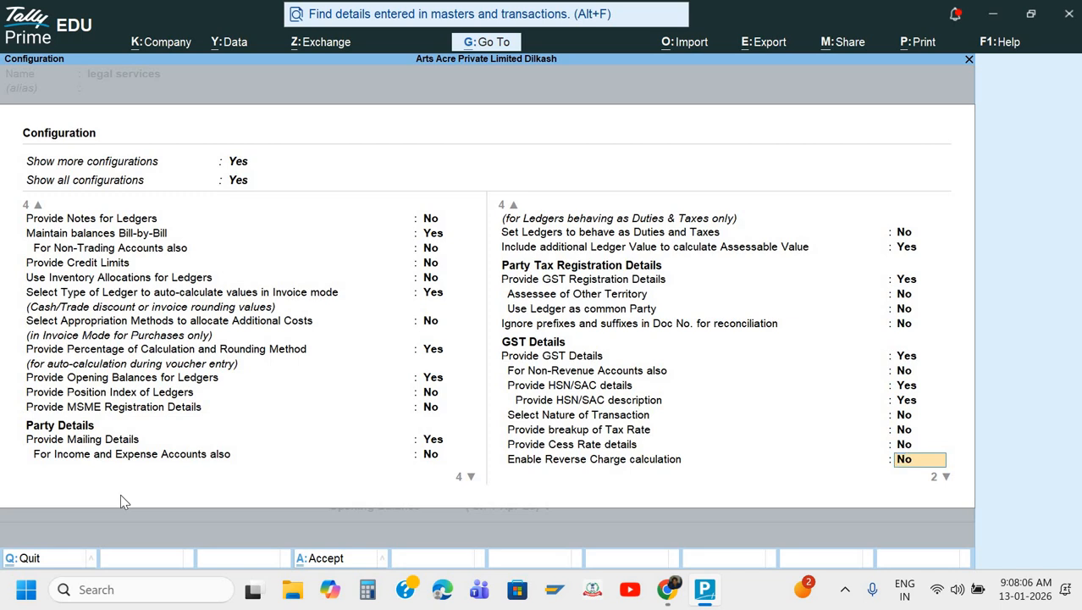
text(y)
key(Return)
key(Return)
key(Return)
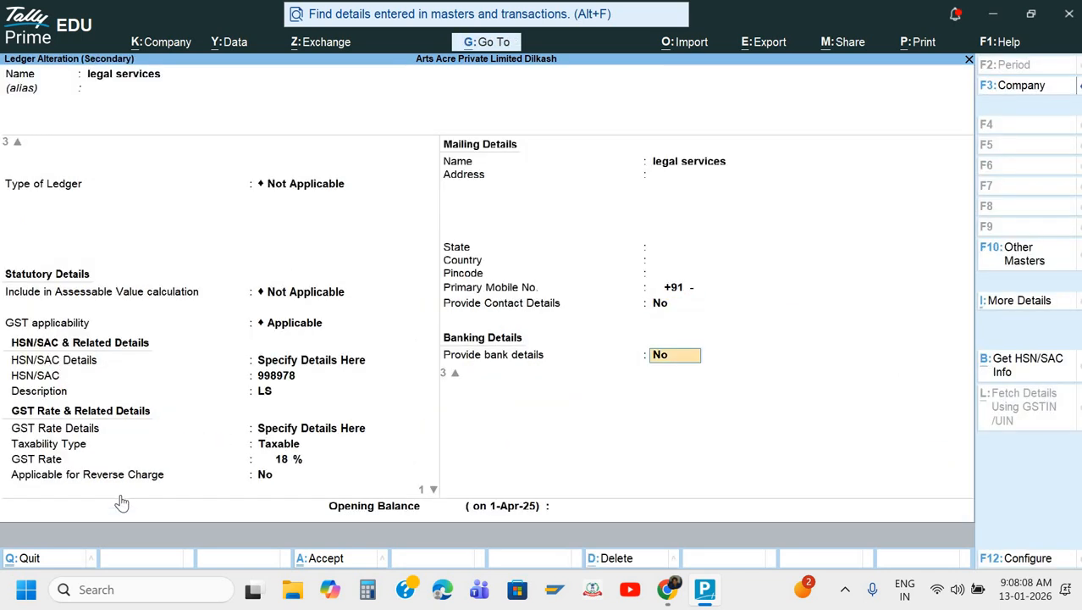
Set Applicable for Reverse Charge to Yes in the legal services ledger
key(Return)
key(BackSpace)
key(BackSpace)
key(BackSpace)
key(BackSpace)
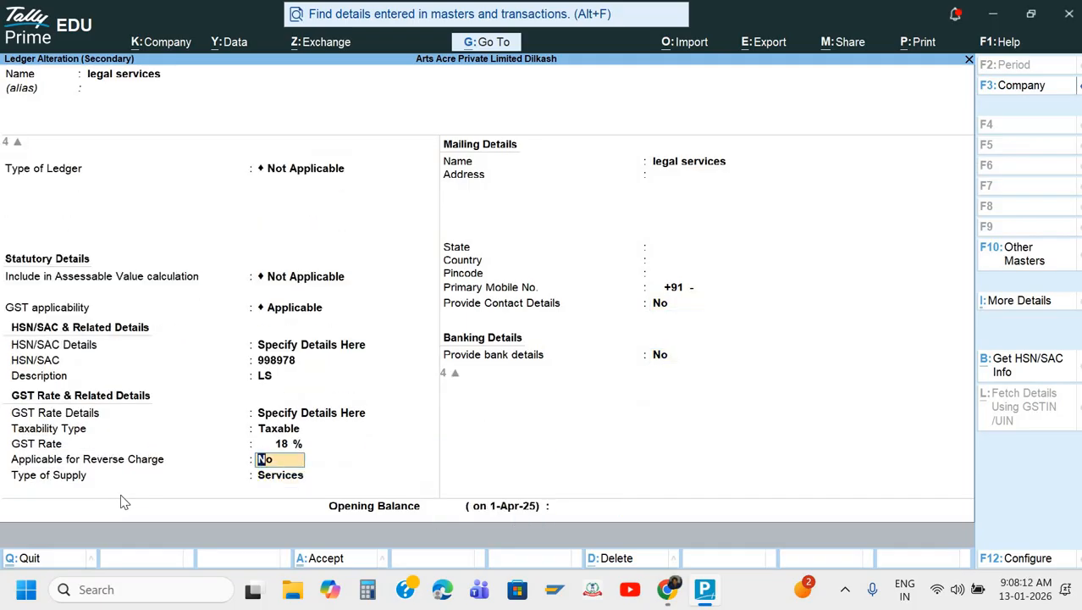
text(y)
key(Return)
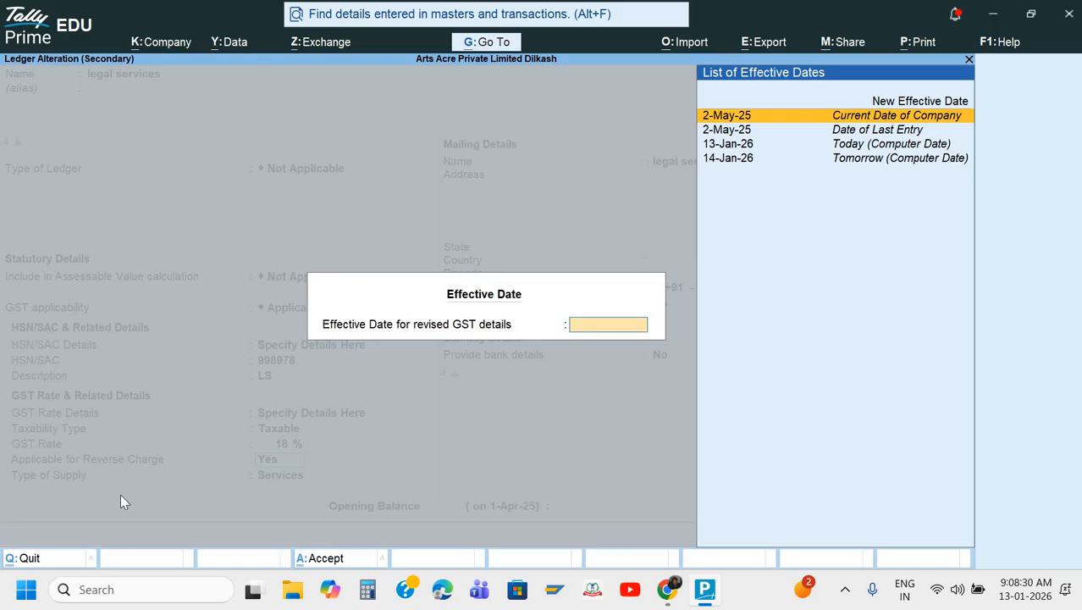
Set the effective date for the legal services ledger's revised GST details to 1-4-25
text(1-4)
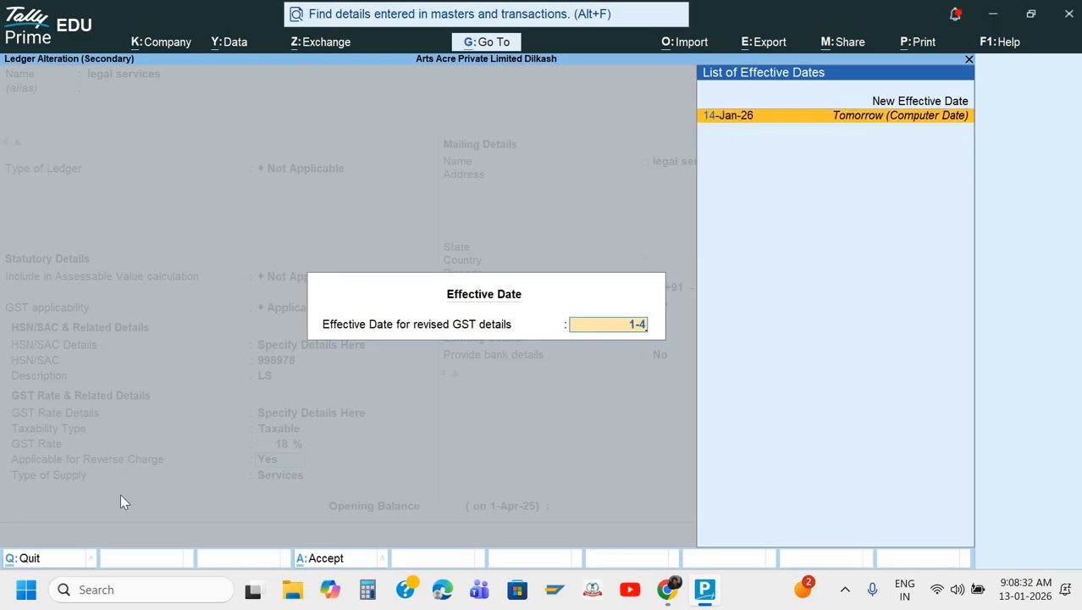
key(Return)
key(BackSpace)
key(BackSpace)
key(BackSpace)
key(BackSpace)
key(BackSpace)
key(BackSpace)
key(BackSpace)
key(BackSpace)
key(BackSpace)
text(1-)
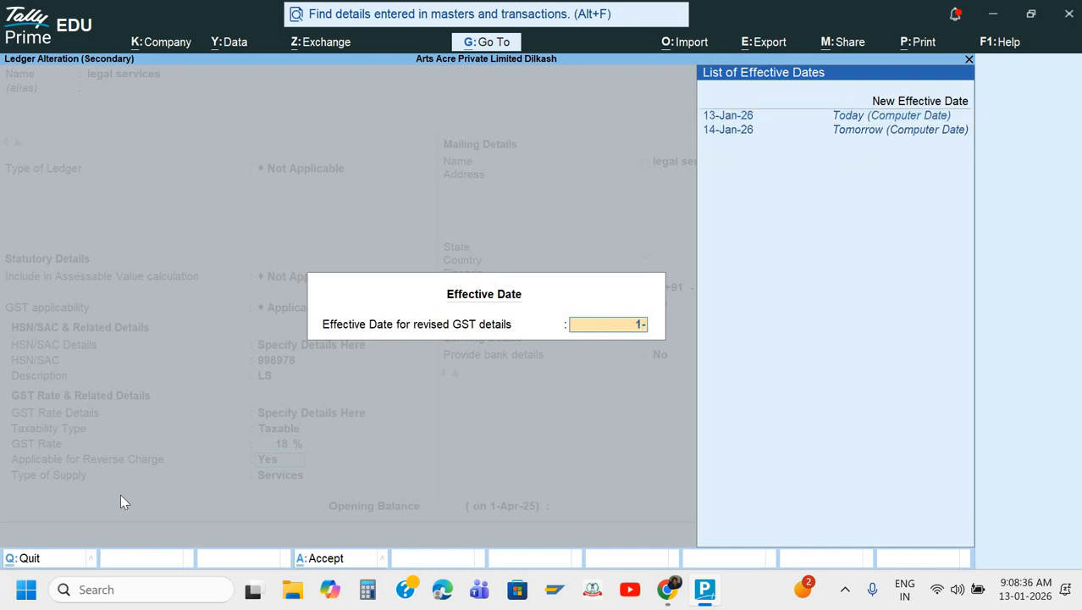
text(4-25)
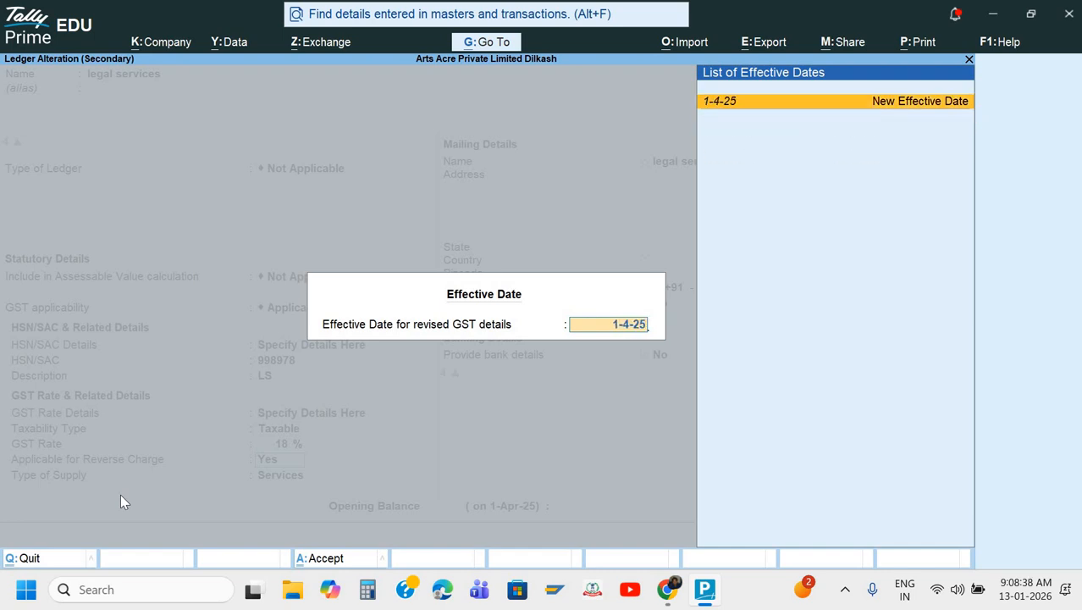
key(Return)
key(Return)
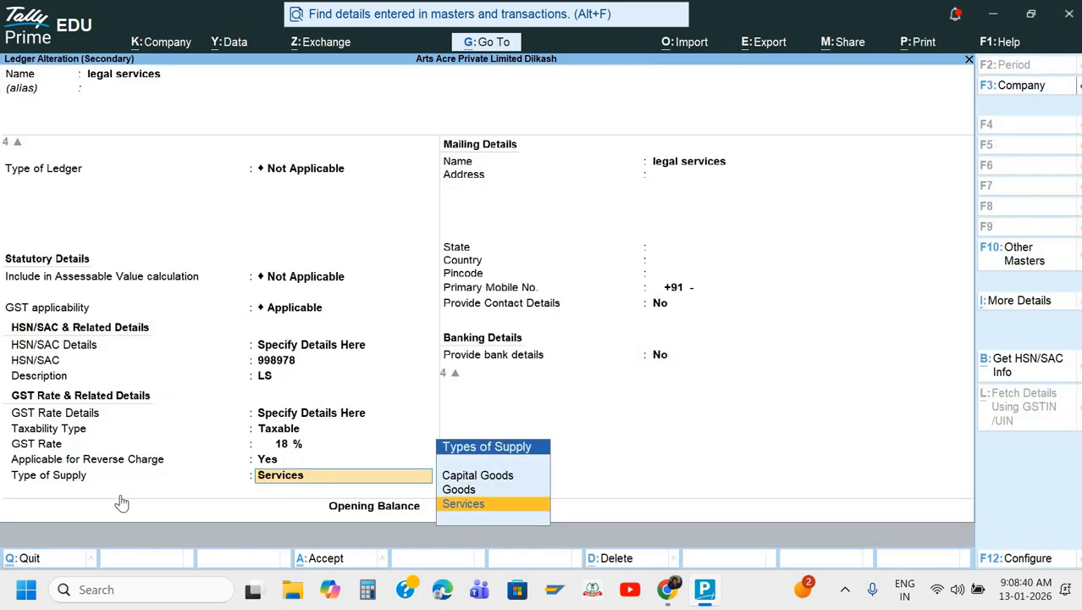
Save the legal services ledger with Services as type of supply and keep the purchase line's GST-inclusive amount of 59,000
key(Return)
key(Return)
key(Return)
key(Return)
key(Return)
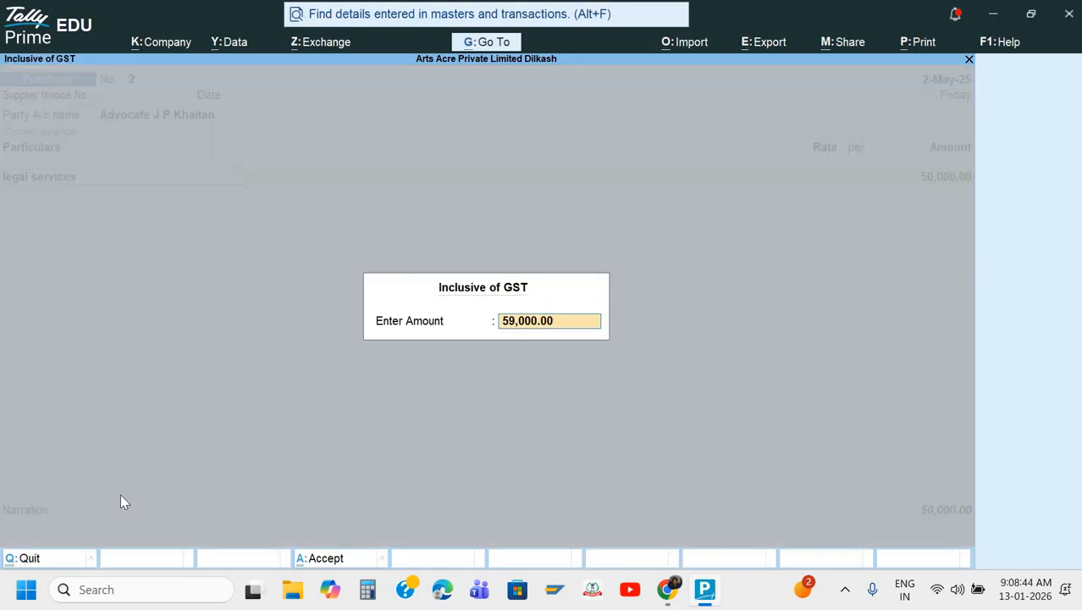
key(Return)
key(Return)
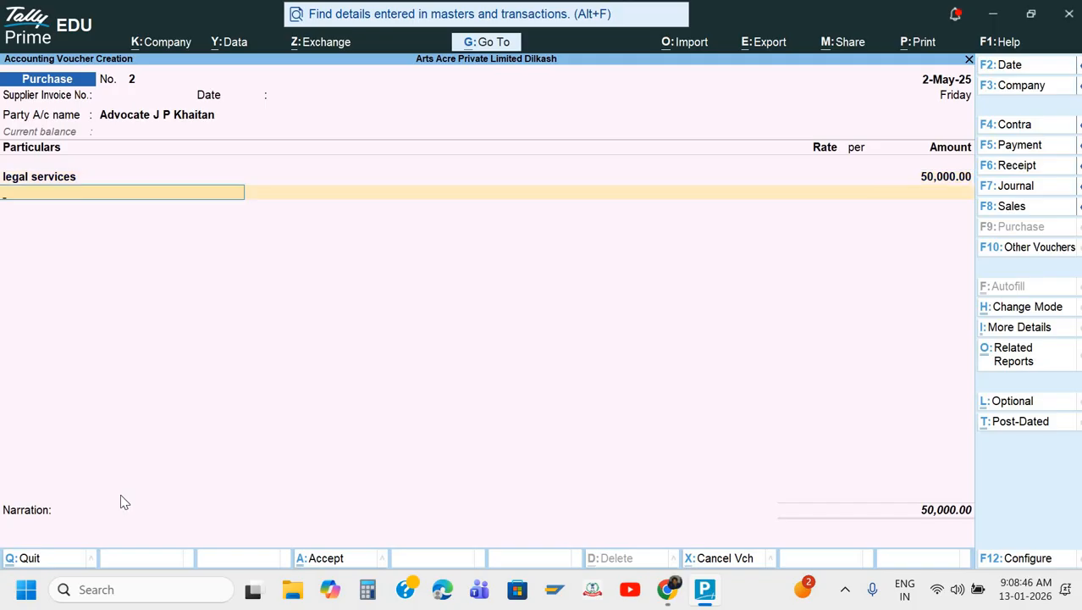
Check the purchase voucher's GST tax analysis, going through the CGST and SGST breakdown and the reverse charge note
key(ctrl+o)
key(Return)
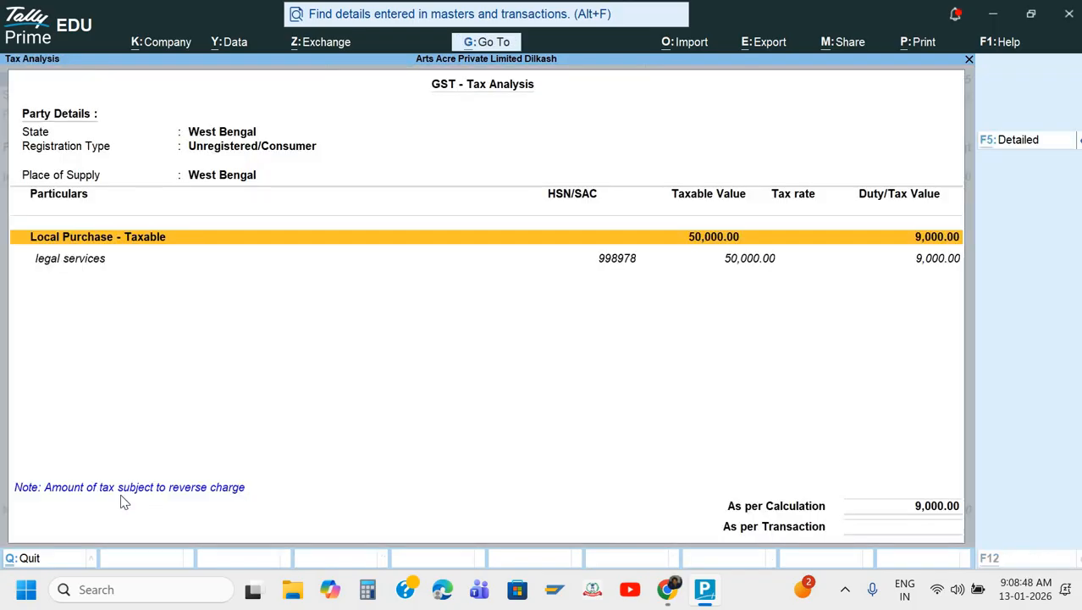
key(Down)
key(Down)
key(Down)
key(Down)
key(Down)
key(Down)
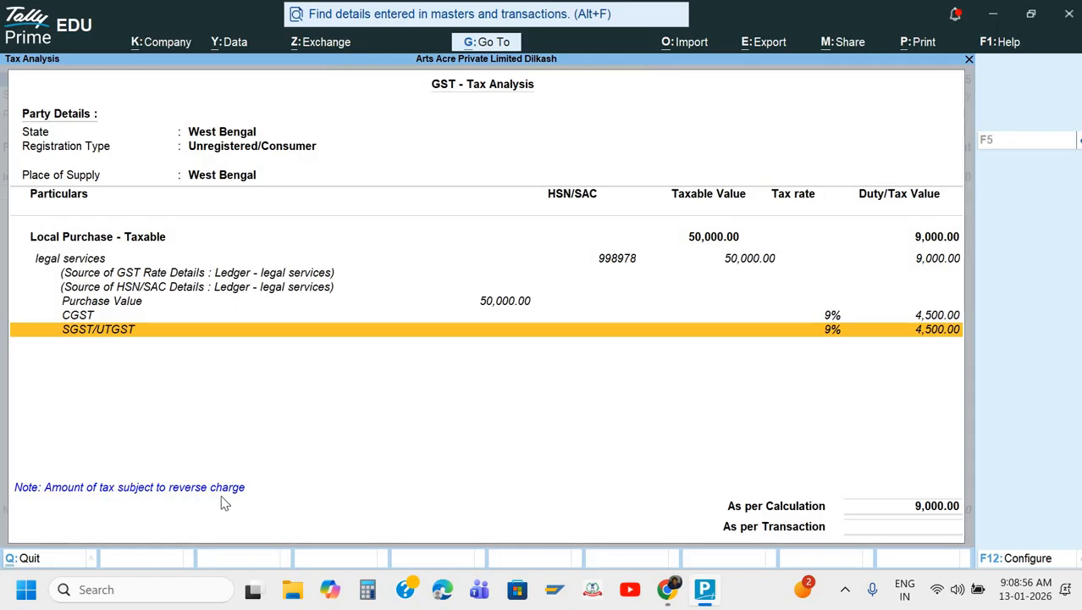
key(Escape)
Accept New Ref 2 for the bill-wise details, enter the narration "Being service bill rec." and save the purchase voucher
key(Return)
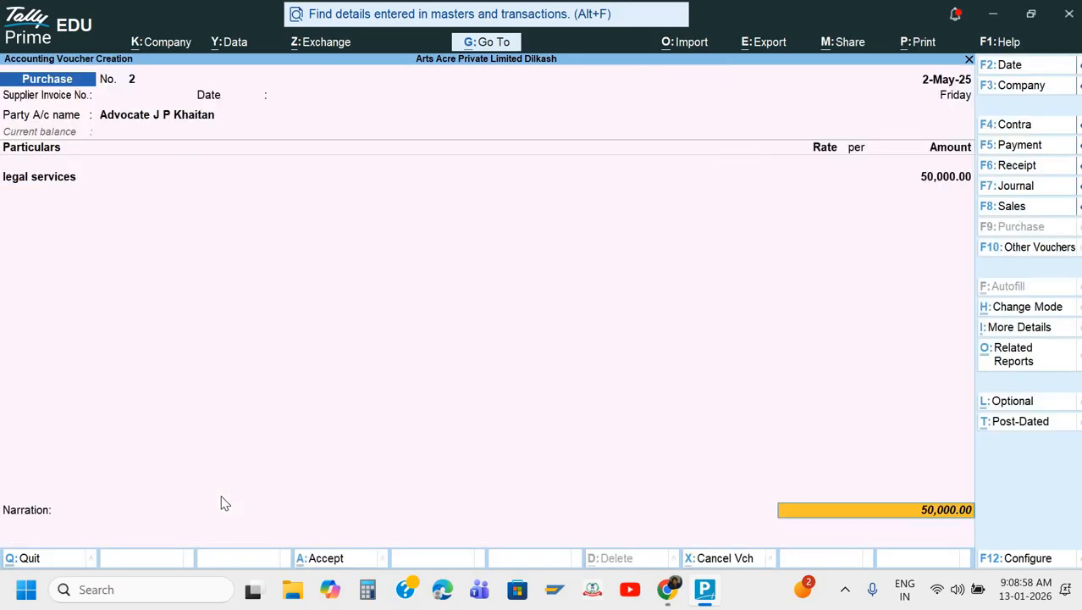
key(Return)
key(Return)
key(Return)
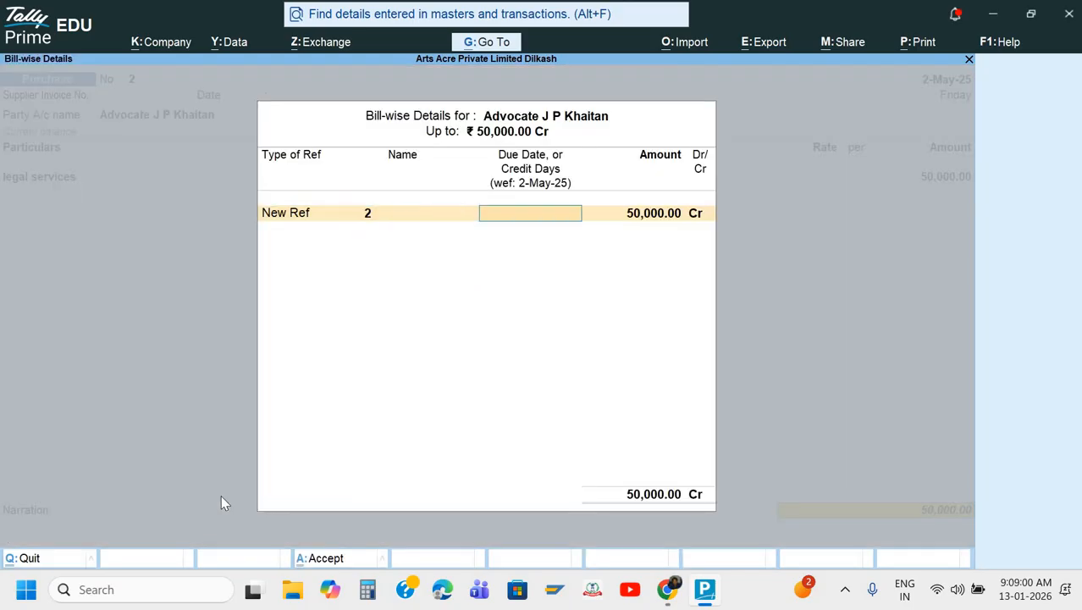
key(Return)
key(Return)
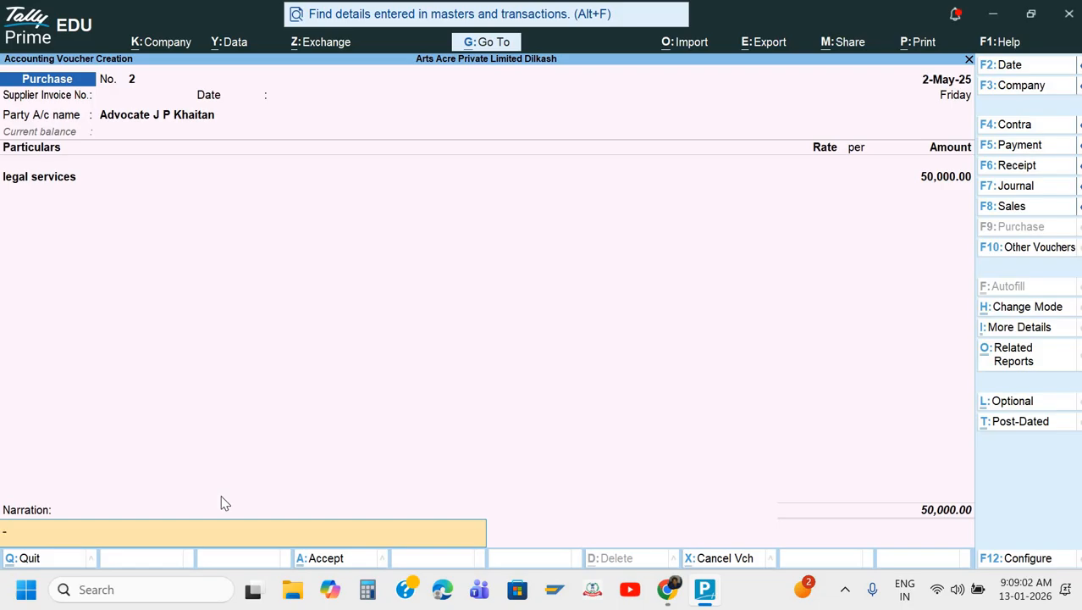
text(Being service bill rec.)
key(Return)
key(Return)
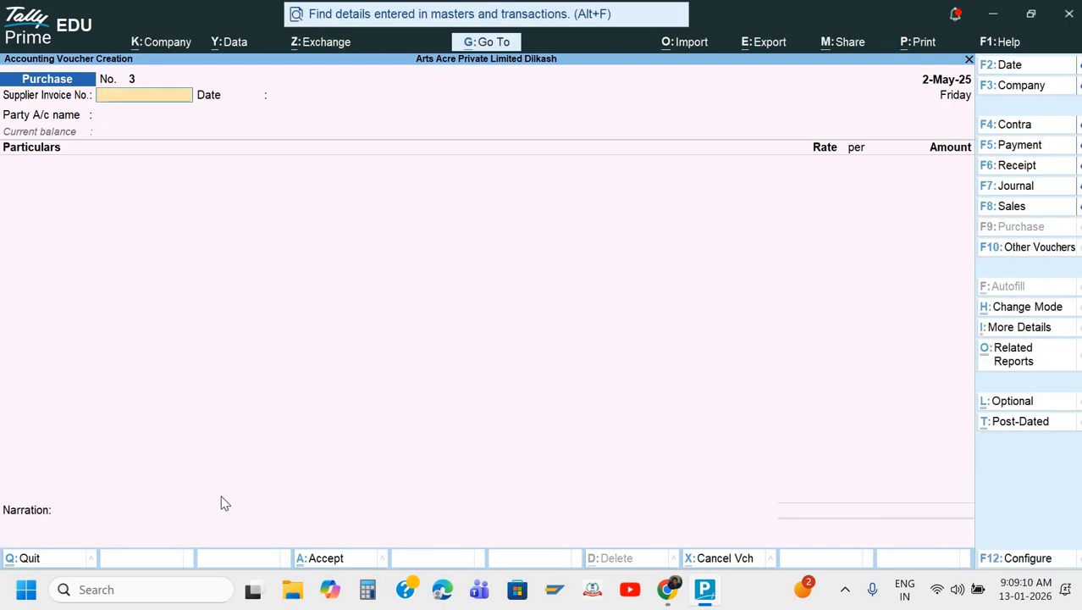
Begin a journal voucher with a GST stat adjustment whose nature is Increase in Tax Liability
key(alt+Tab)
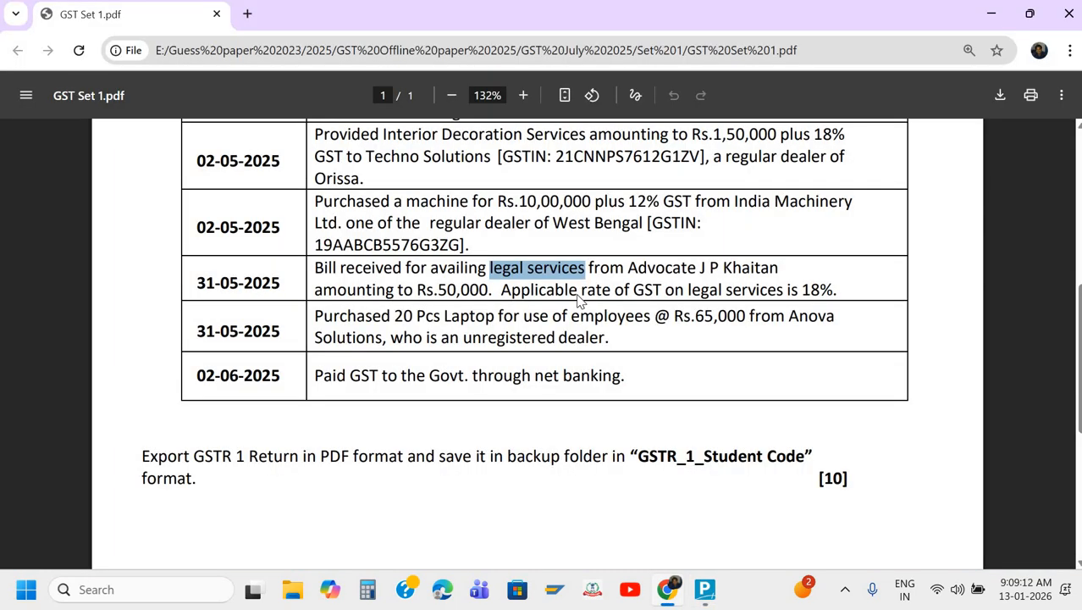
key(alt+Tab)
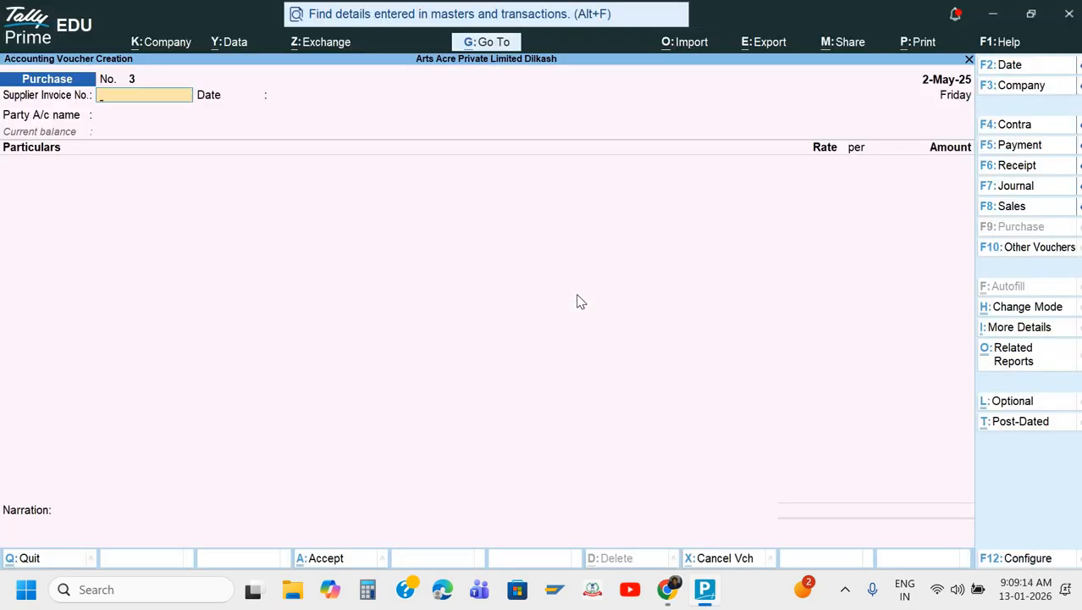
key(F7)
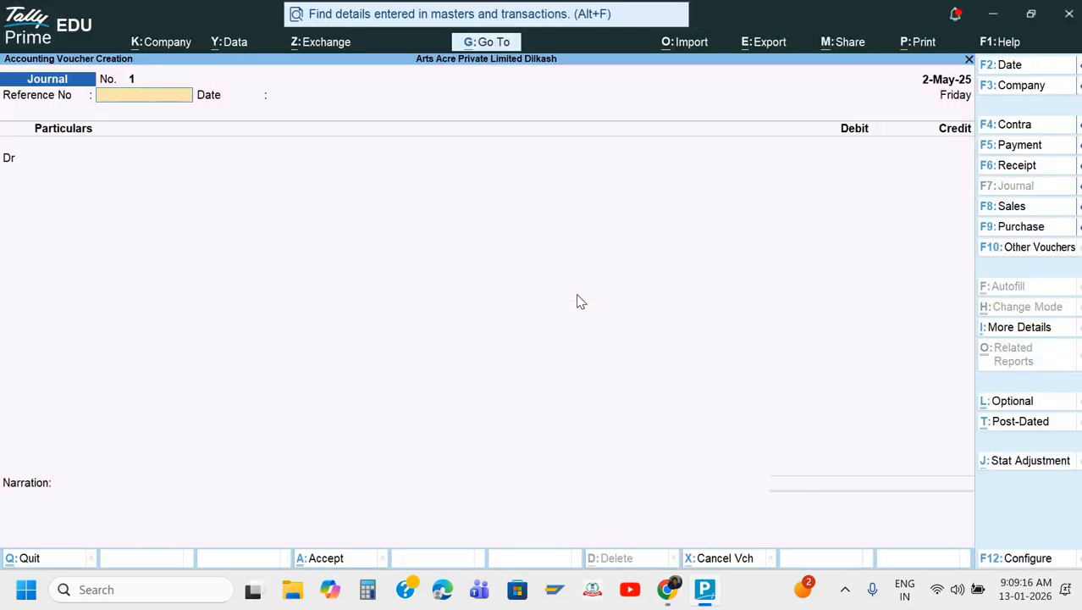
key(alt+j)
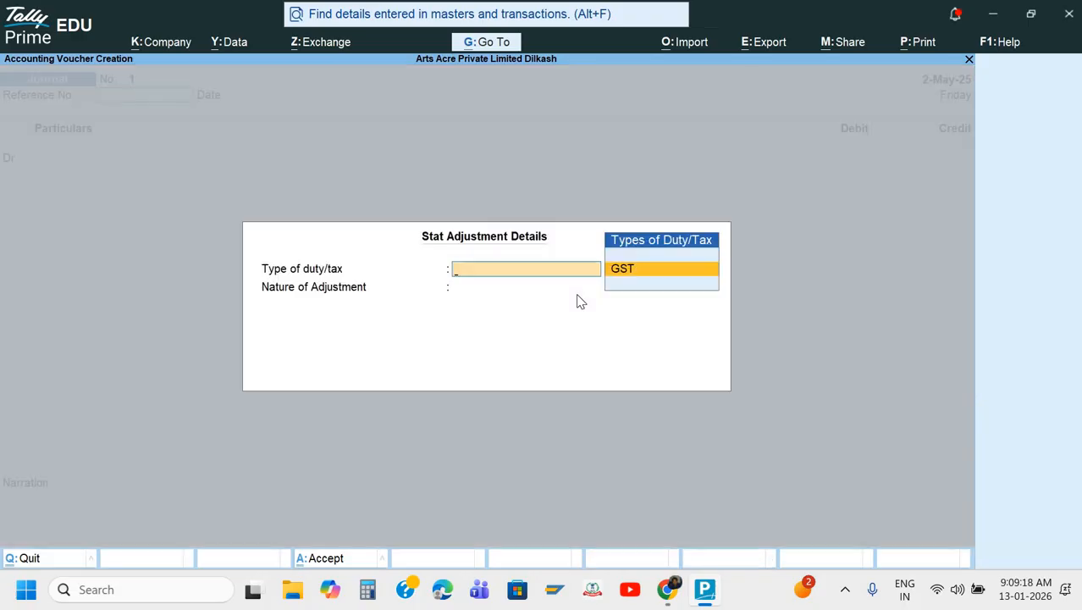
key(Return)
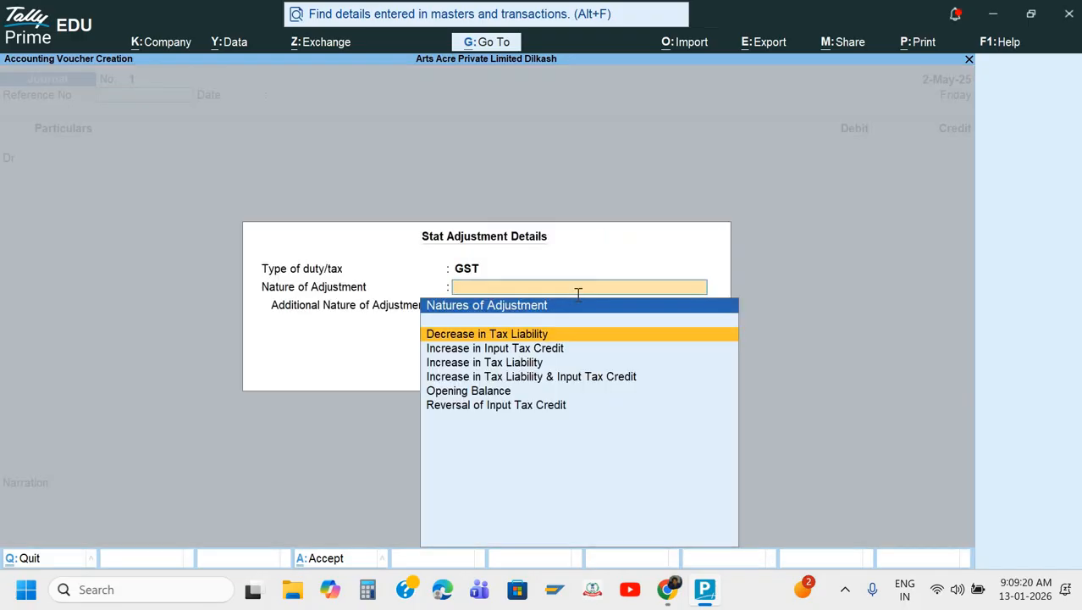
key(Down)
key(Up)
key(Down)
key(Down)
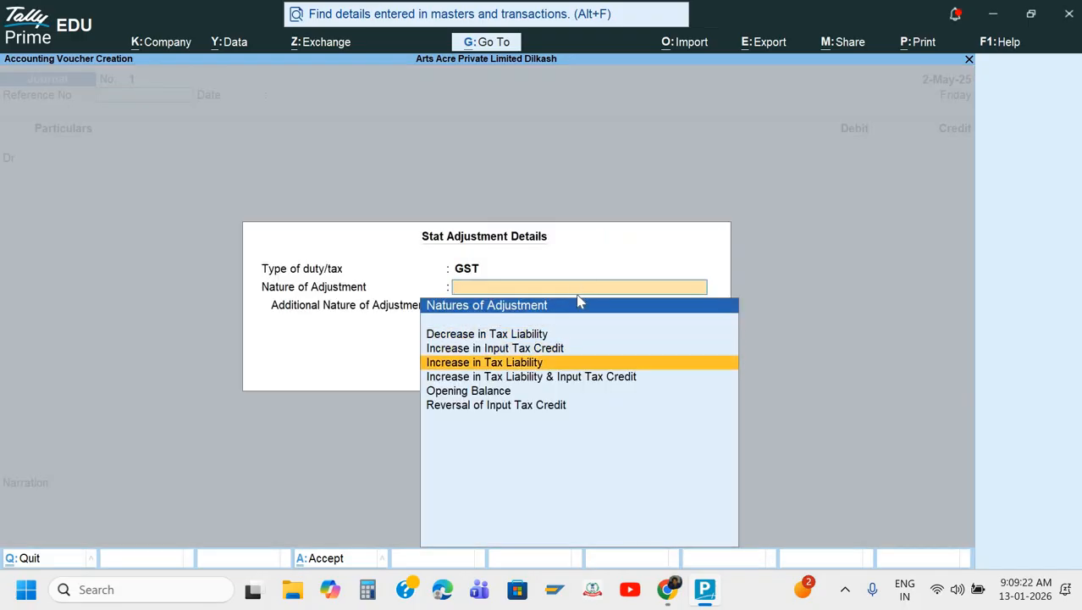
key(Return)
Set the additional nature of adjustment to Purchase from Unregistered Dealer and return to the journal voucher
key(Down)
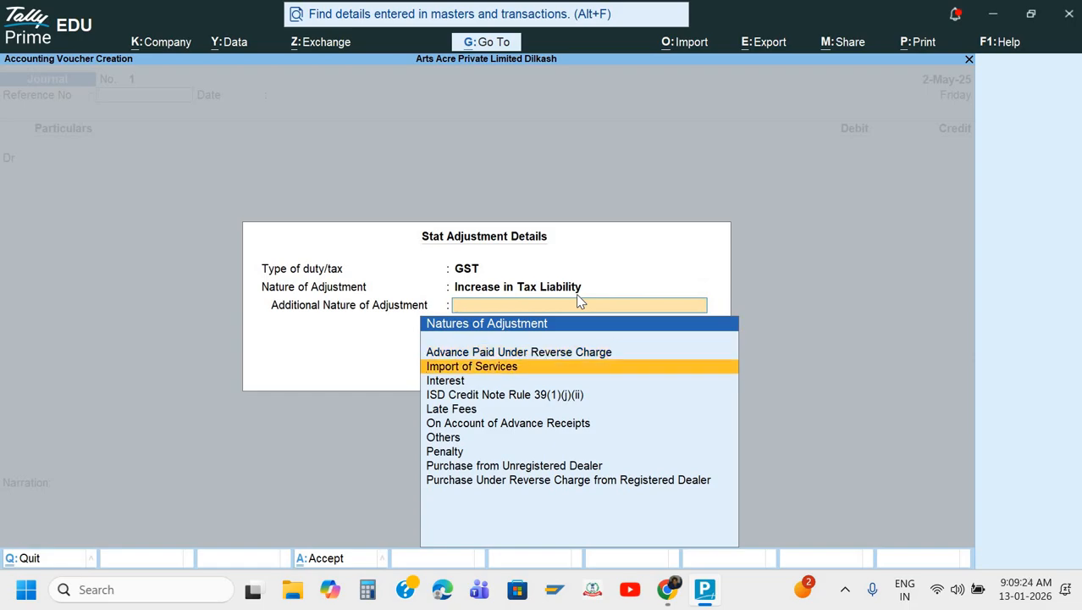
key(Down)
key(Down)
key(Down)
key(Down)
key(Down)
key(Down)
key(Down)
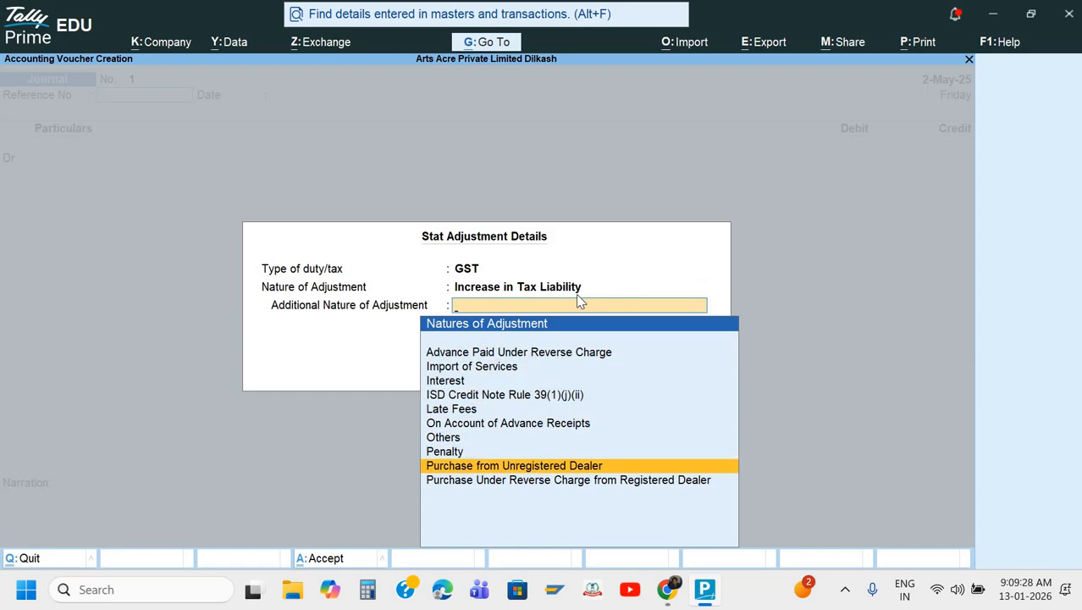
key(Return)
key(Return)
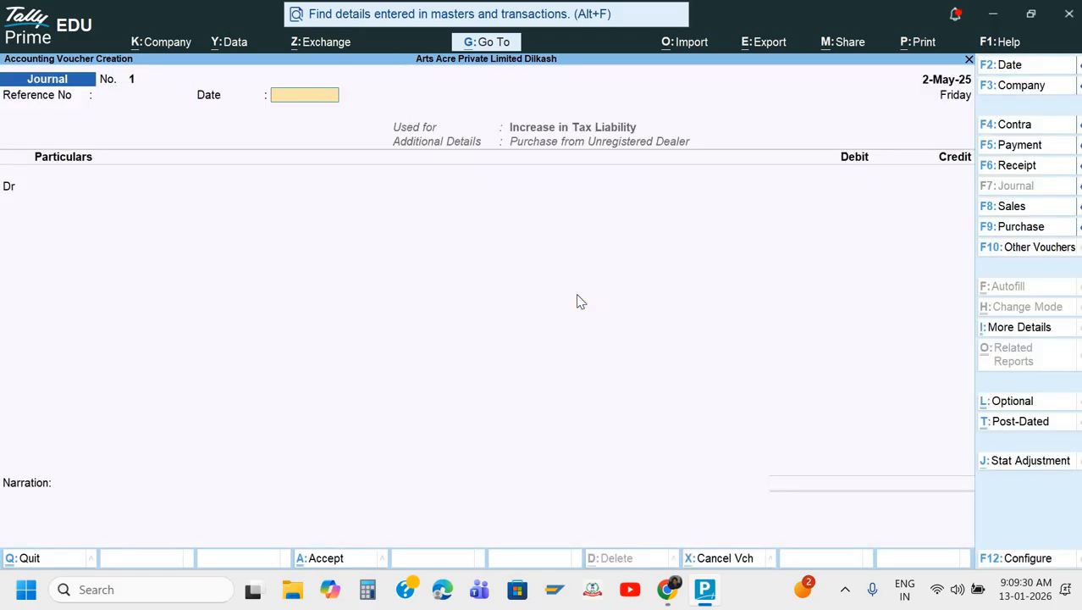
Create the ledger GST on RCM under Current Assets from the journal's debit line and debit it with 9,000
key(Return)
key(alt+c)
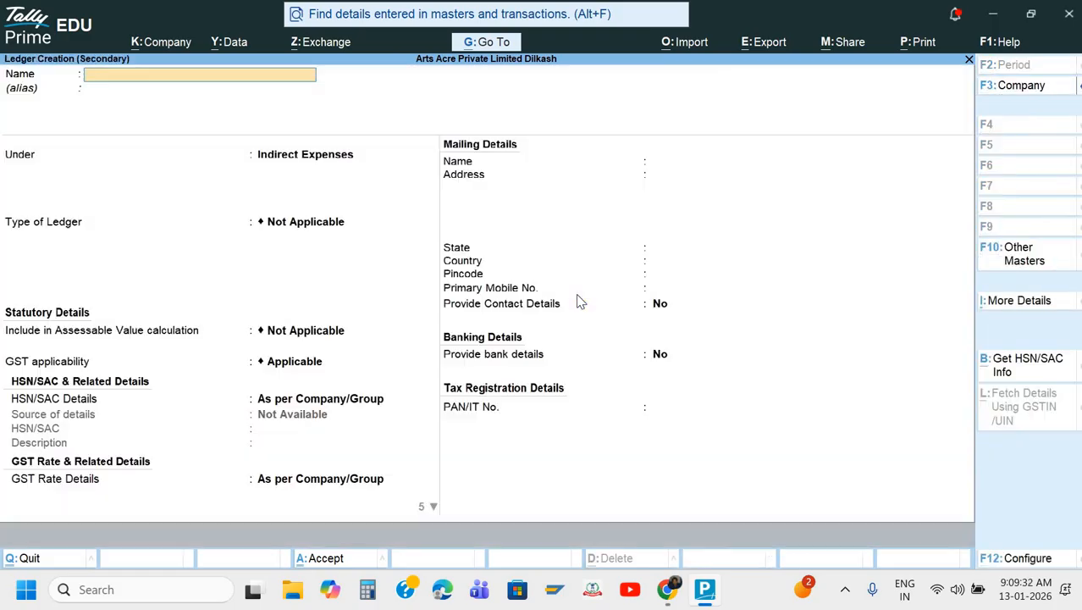
text(GST on RCM)
key(Return)
text(Cu)
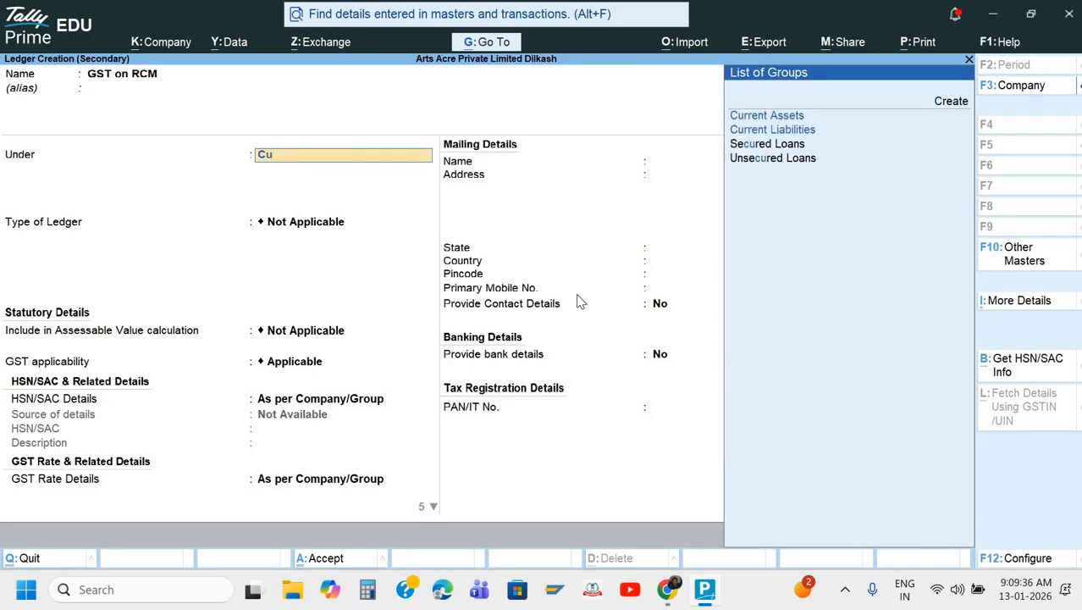
key(Return)
key(ctrl+a)
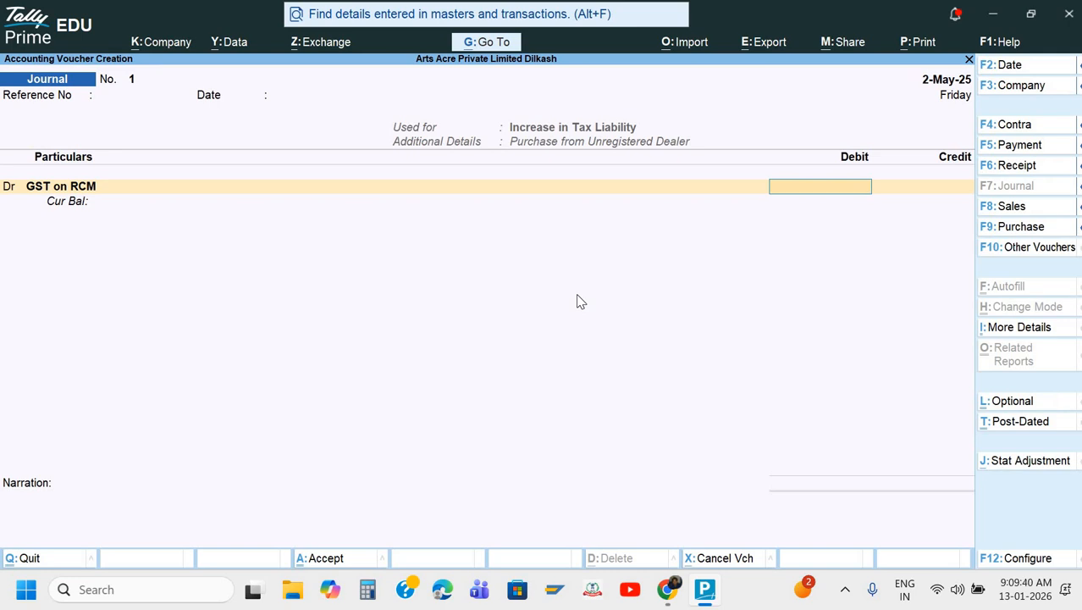
text(9000)
key(Return)
key(Return)
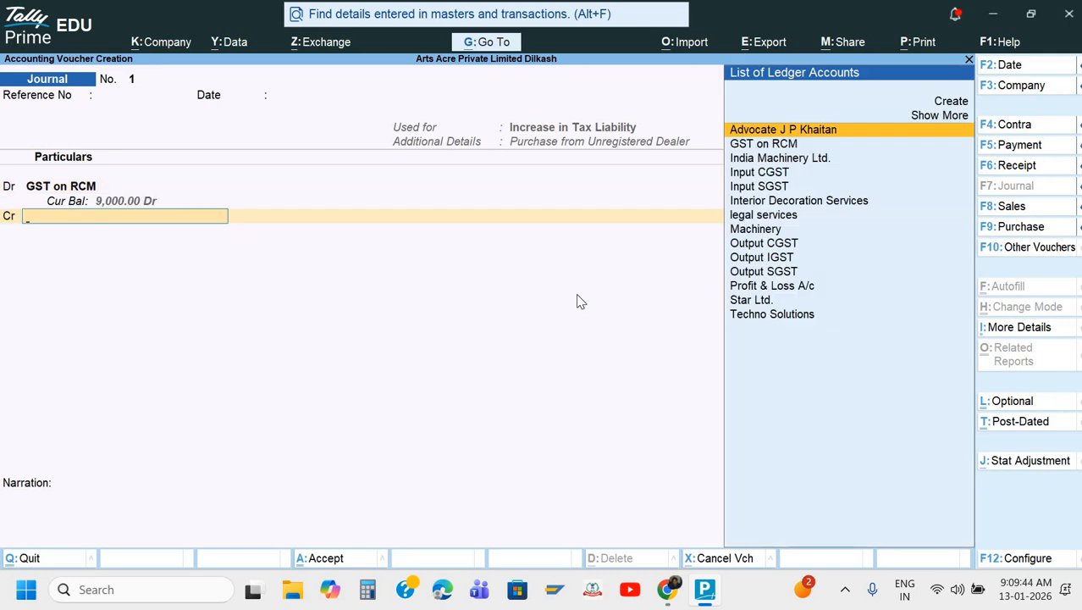
Credit Output CGST with 4,500 at a rate of 9% on a taxable value of 50,000
text(out)
key(Return)
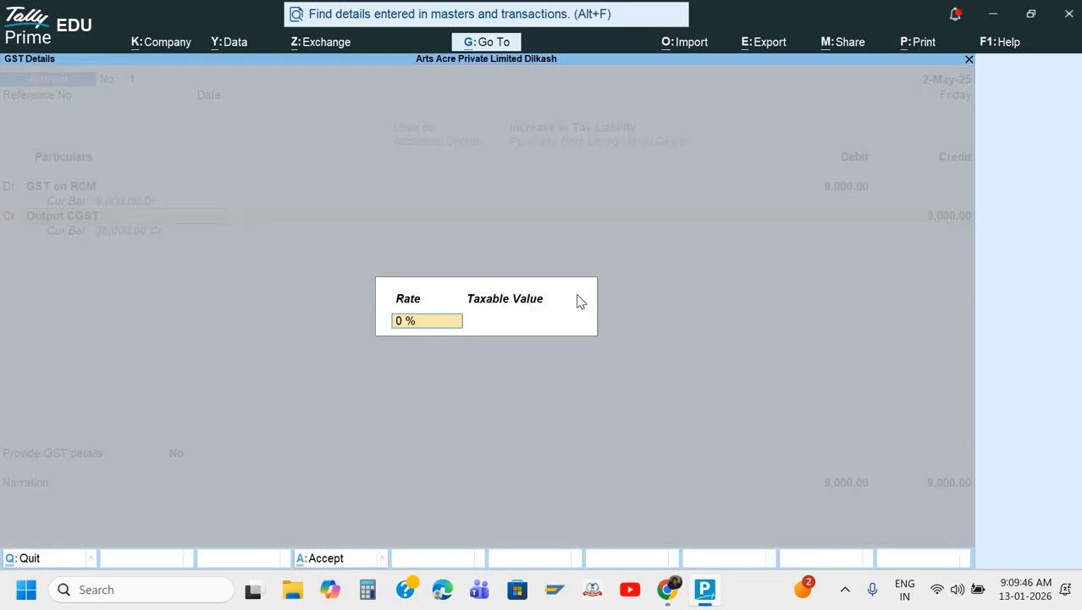
text(9)
key(Return)
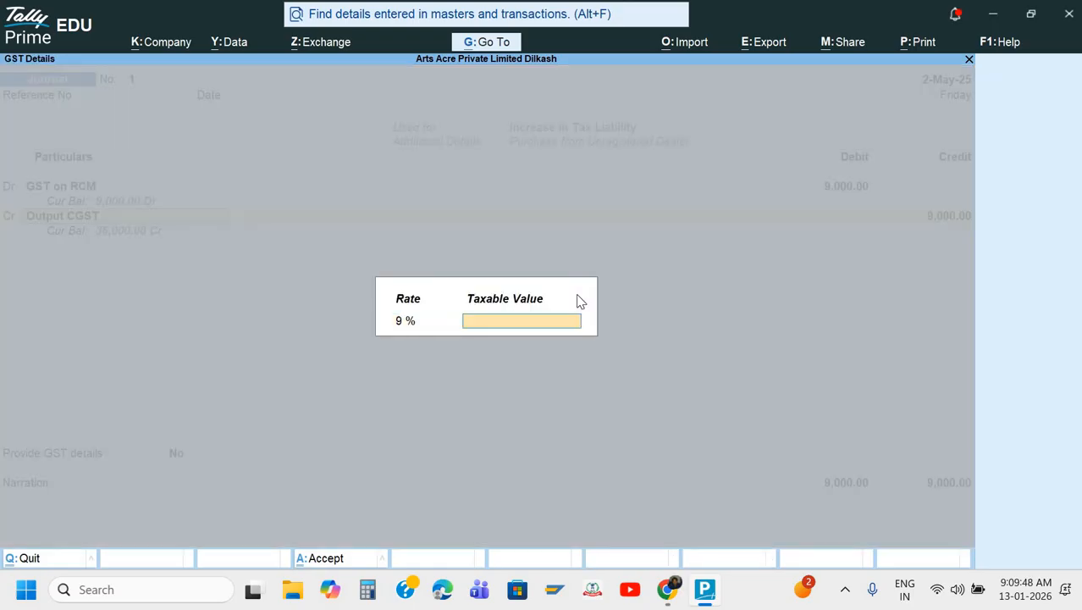
text(50000)
key(Return)
text(4500)
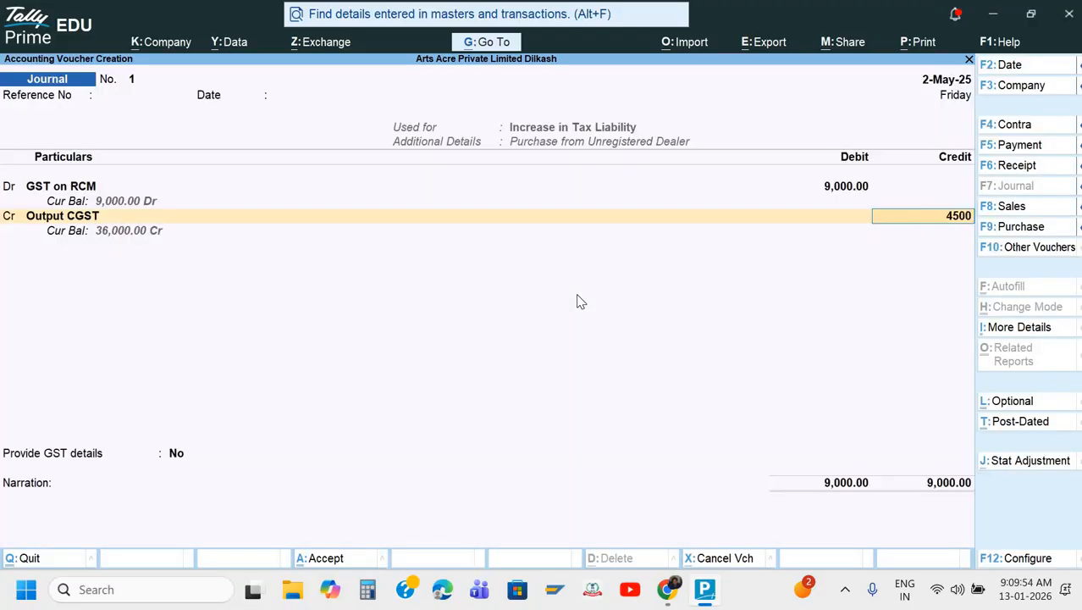
key(Return)
key(Return)
Credit Output SGST with 4,500, accepting the 9% rate and the taxable value of 50,000
text(O)
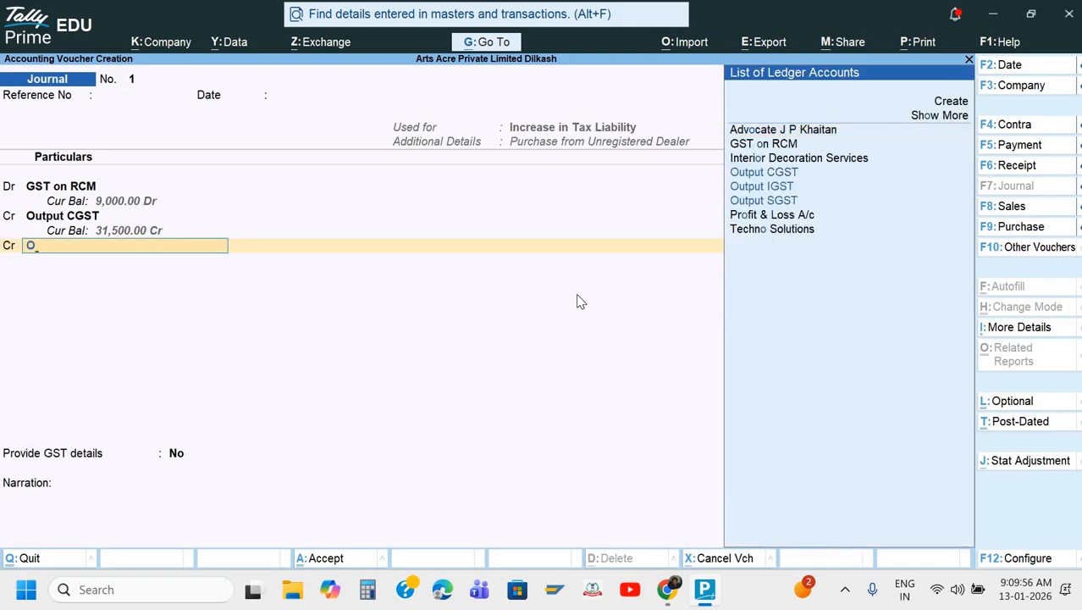
key(Down)
key(Down)
key(Return)
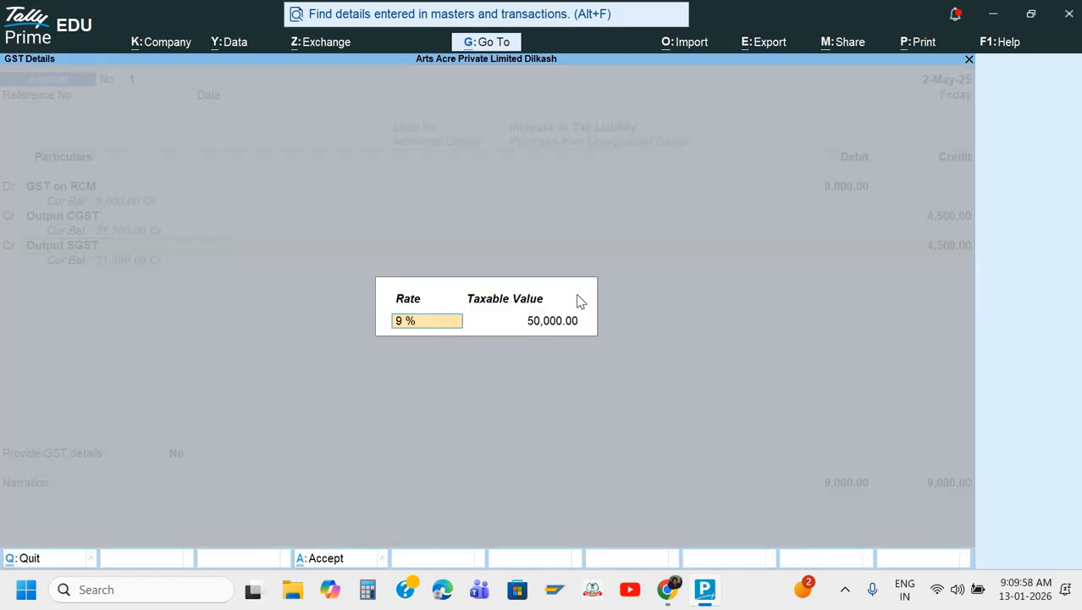
key(Return)
key(Return)
key(Return)
Set Provide GST details to Yes, choose the advocate's ledger as the party and accept the party details
key(Down)
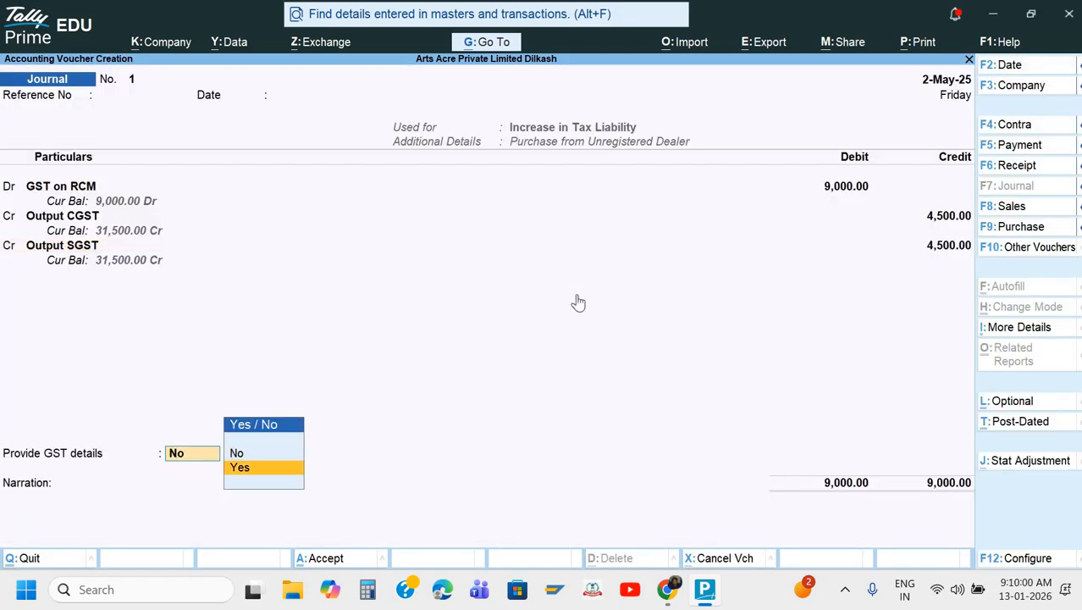
key(Return)
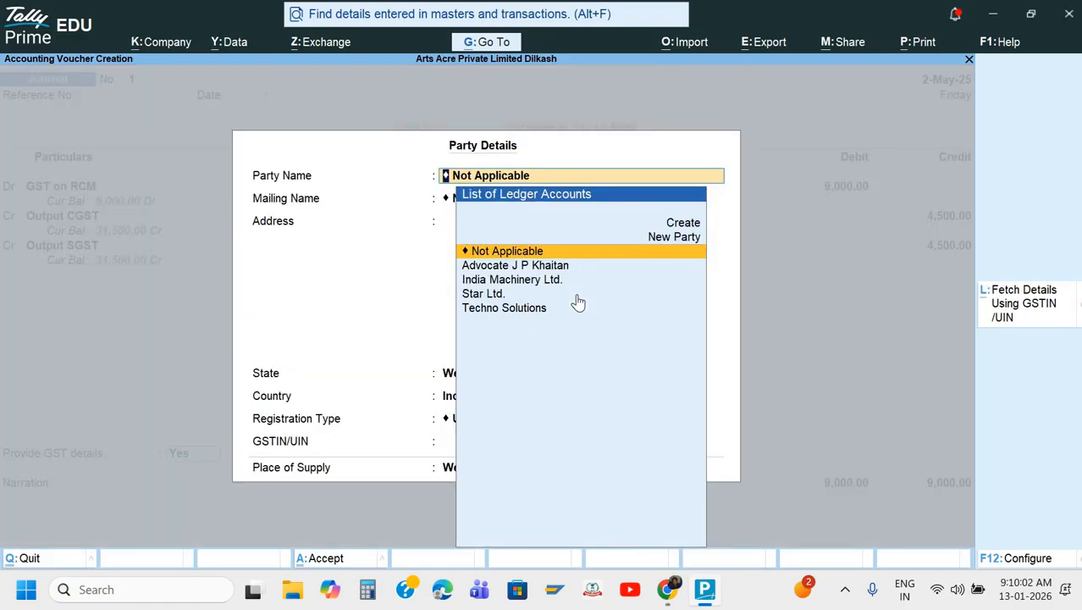
key(Down)
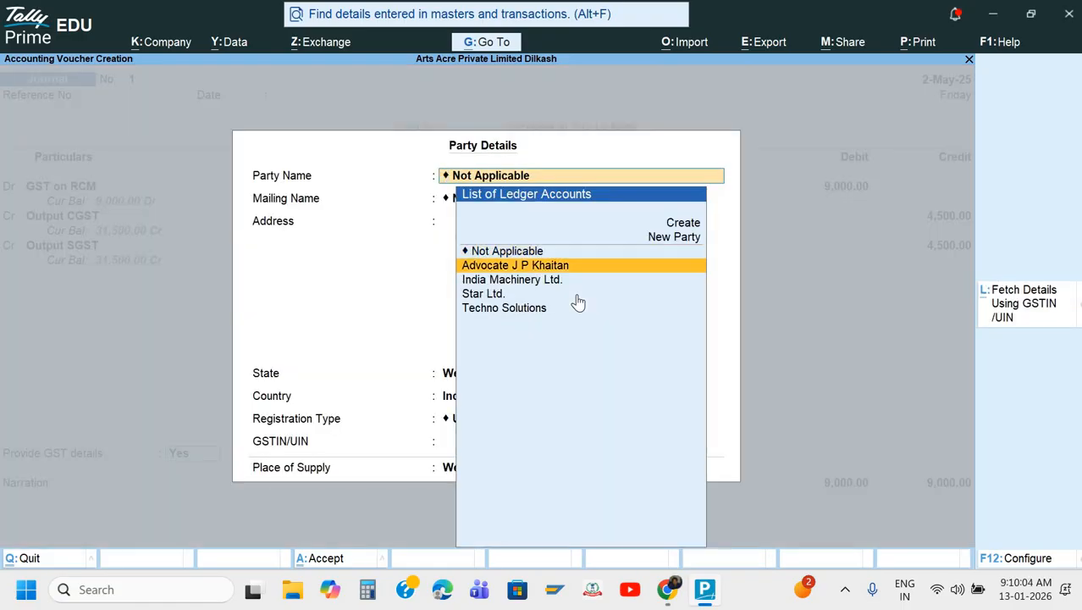
key(Return)
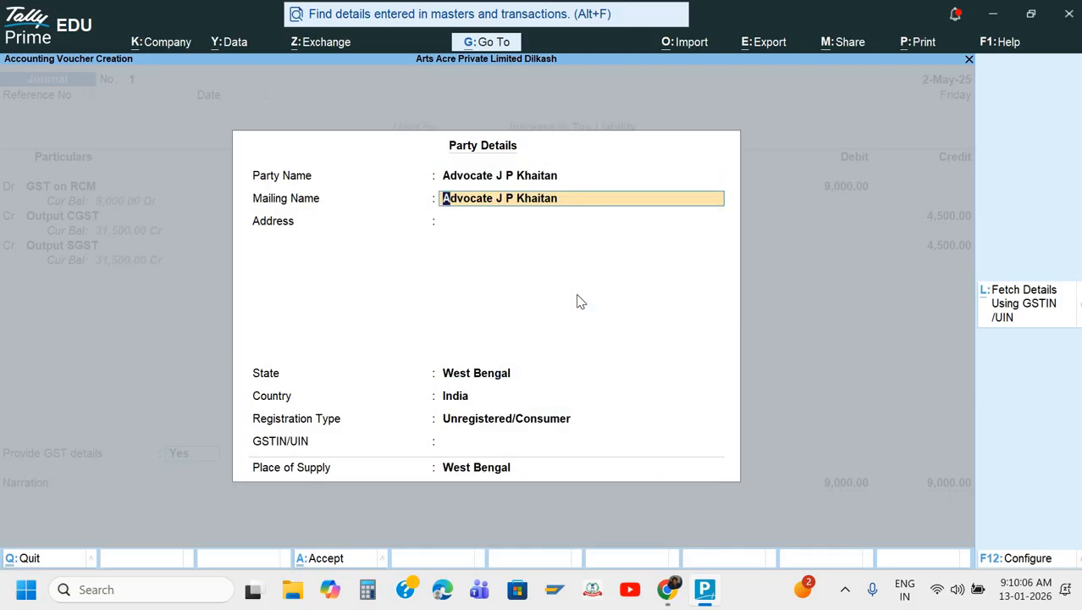
key(Return)
key(Return)
key(Return)
key(Return)
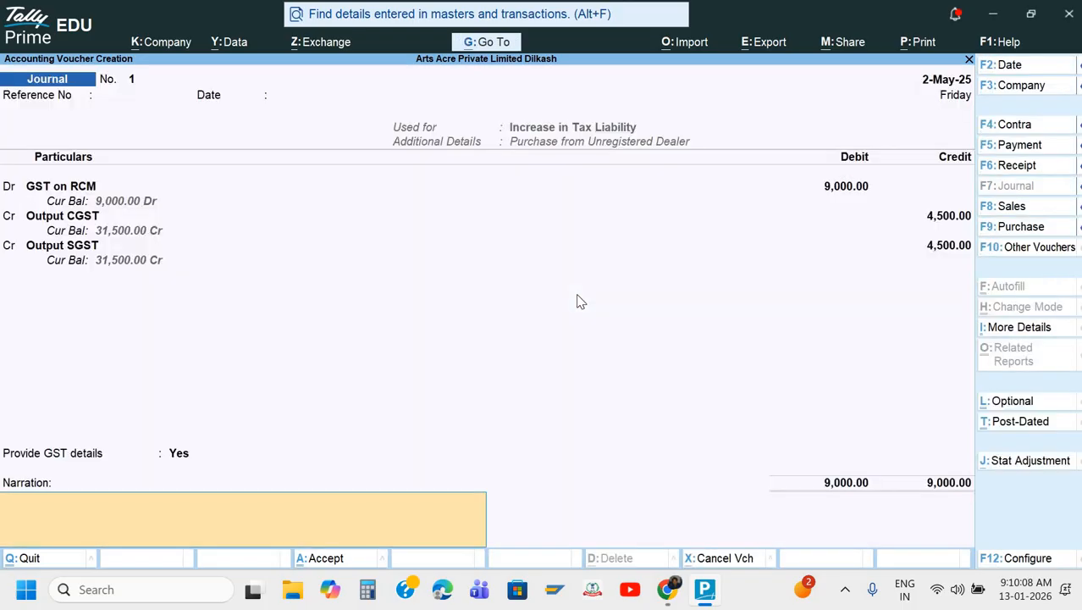
Enter the journal narration "Being GST increased" and save the voucher
text(Being GST increase)
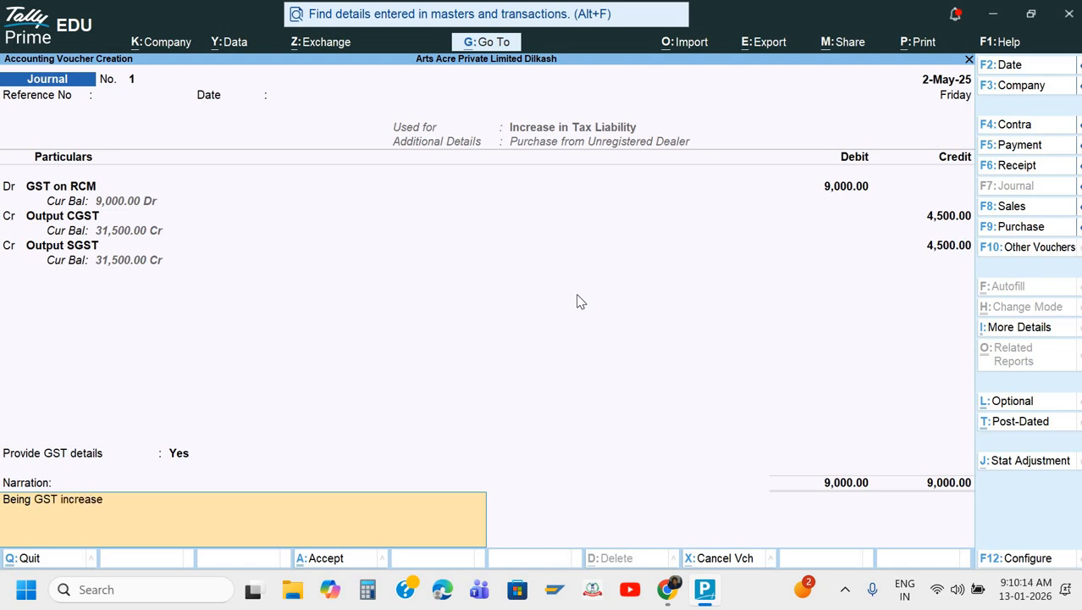
text(td)
key(Return)
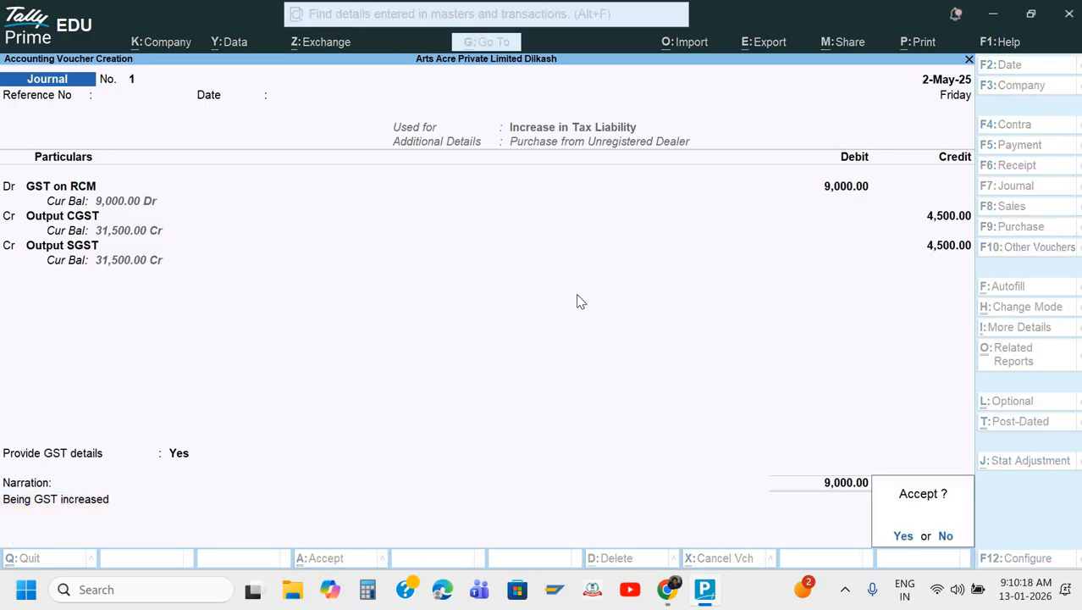
key(Return)
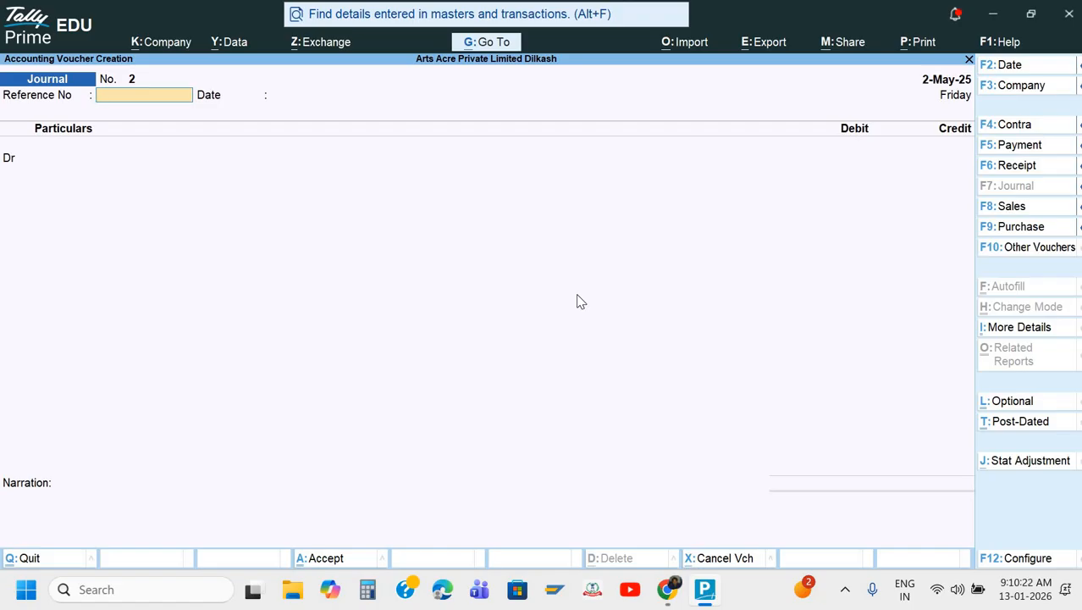
Start a payment voucher autofilled as a GST Stat Payment of type Tax (Reverse Charge), with the period starting 1-May-25
key(F5)
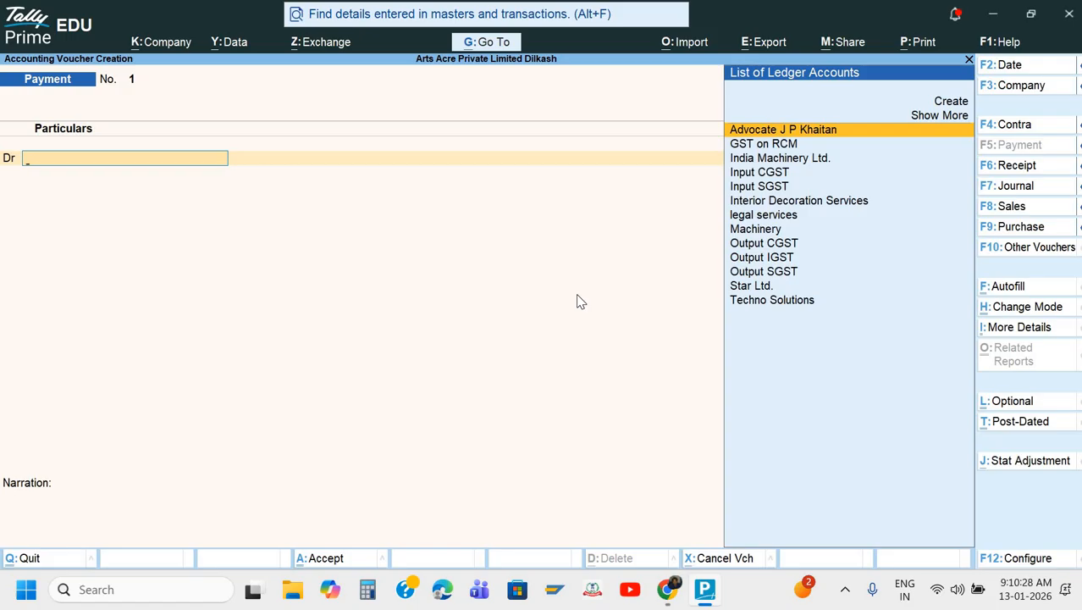
key(ctrl+f)
key(Return)
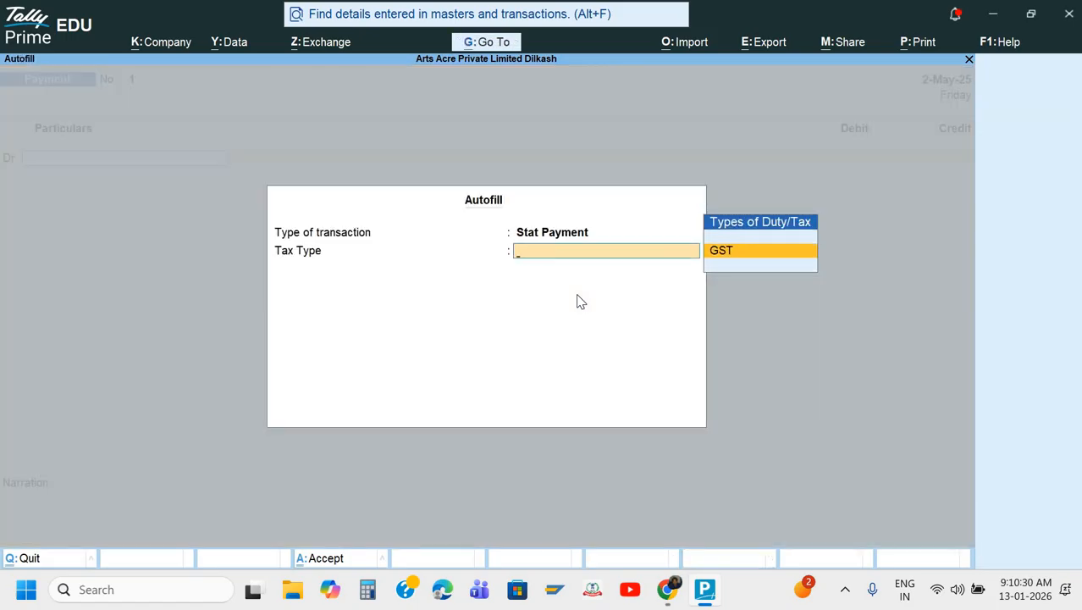
key(Return)
key(Up)
key(Return)
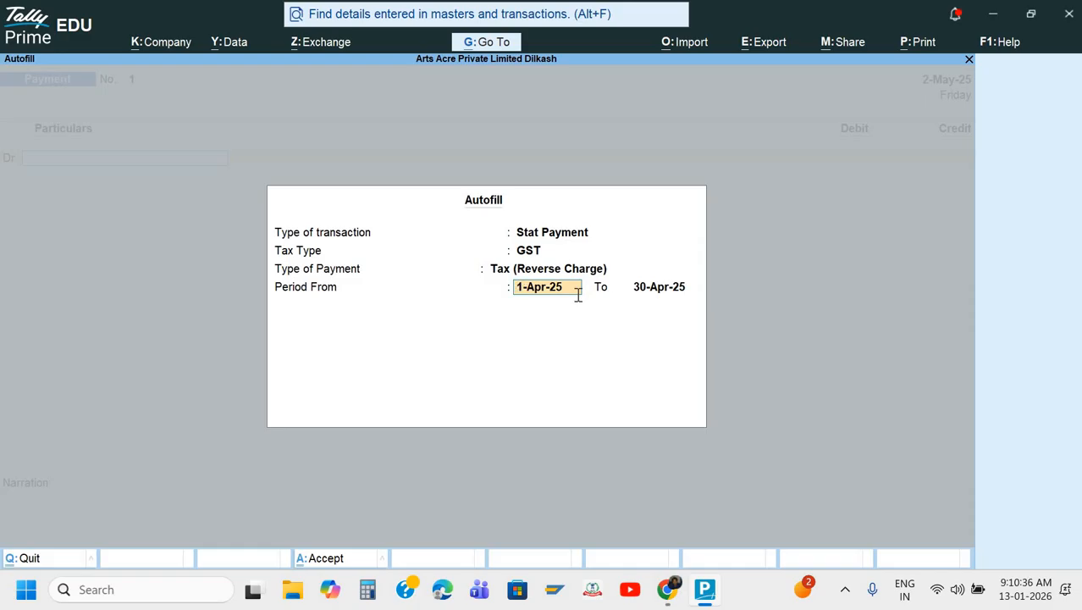
text(1-5)
key(Return)
text(31-5)
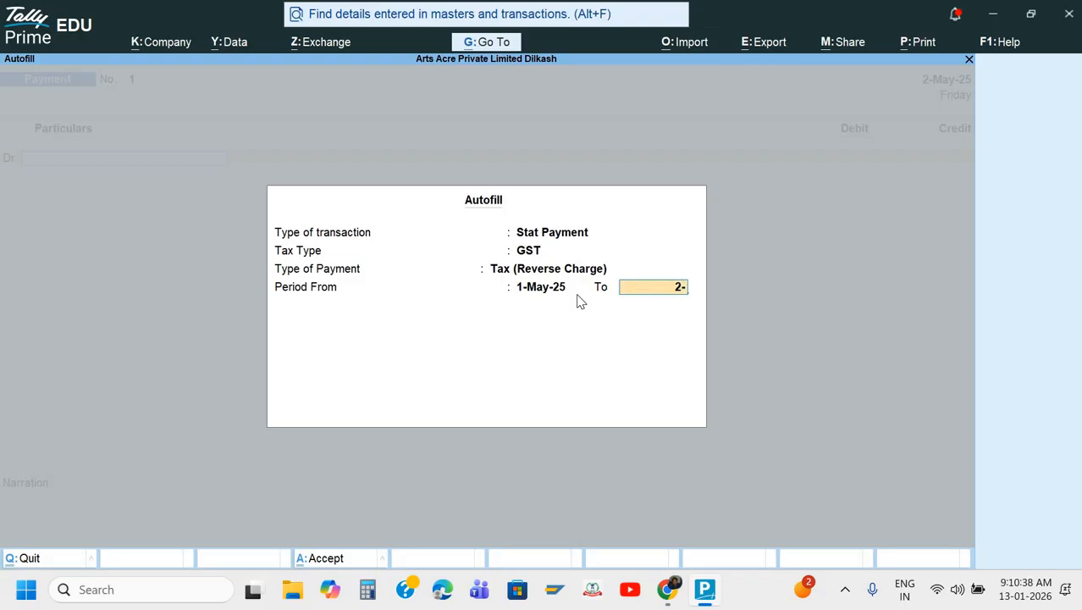
key(Return)
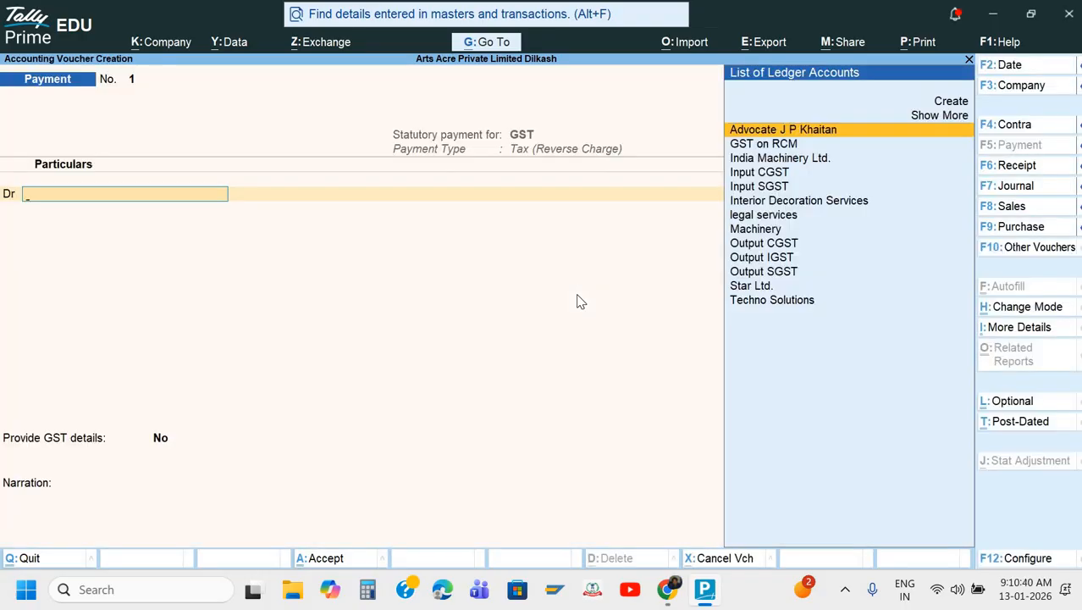
Debit Output CGST with 4,500 in the payment voucher
text(O)
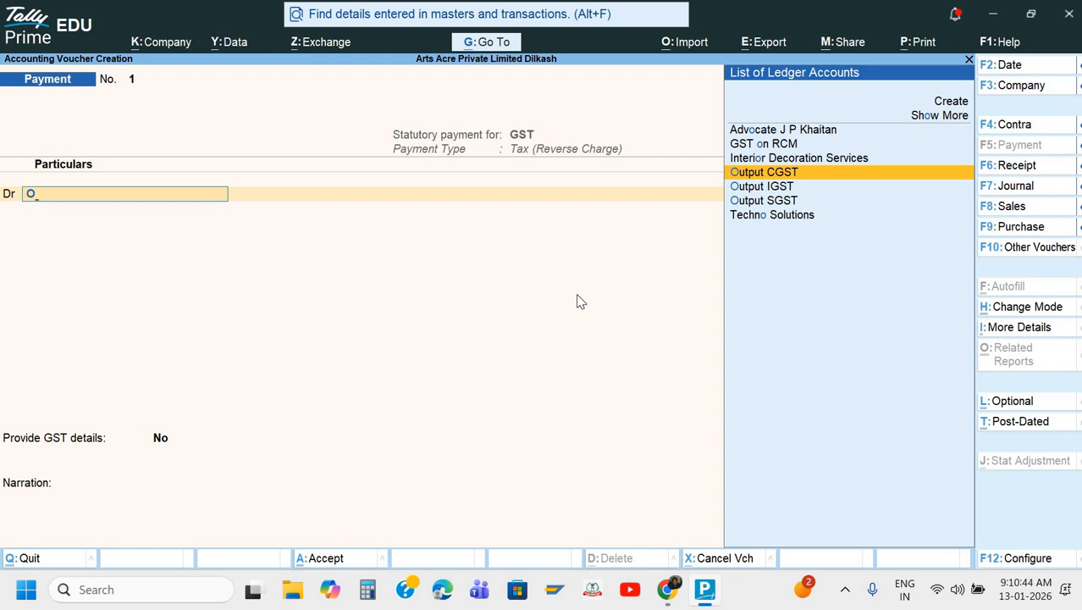
key(Return)
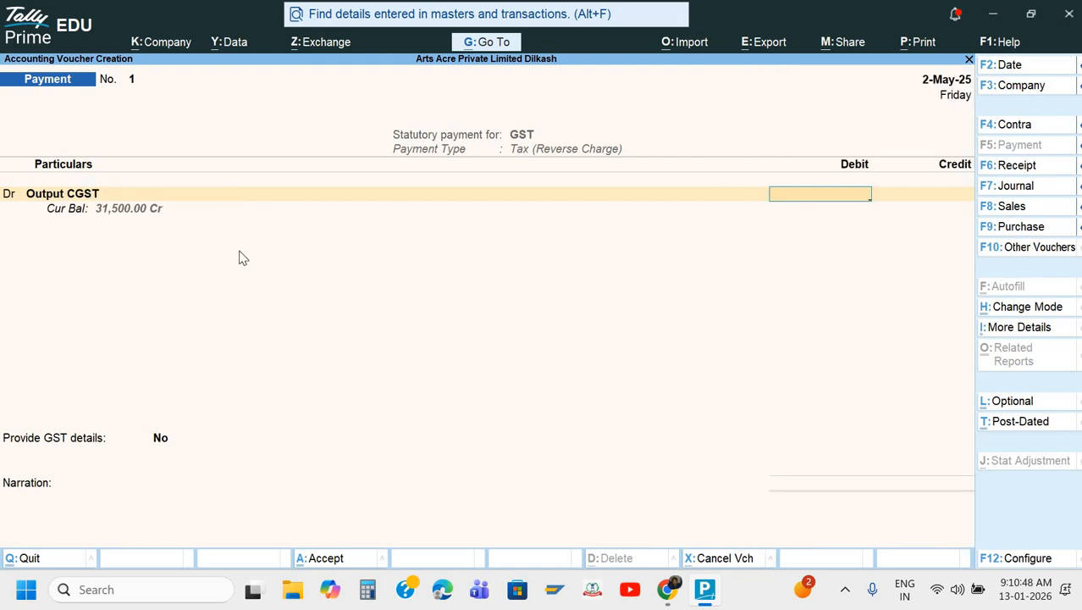
text(4500)
key(Return)
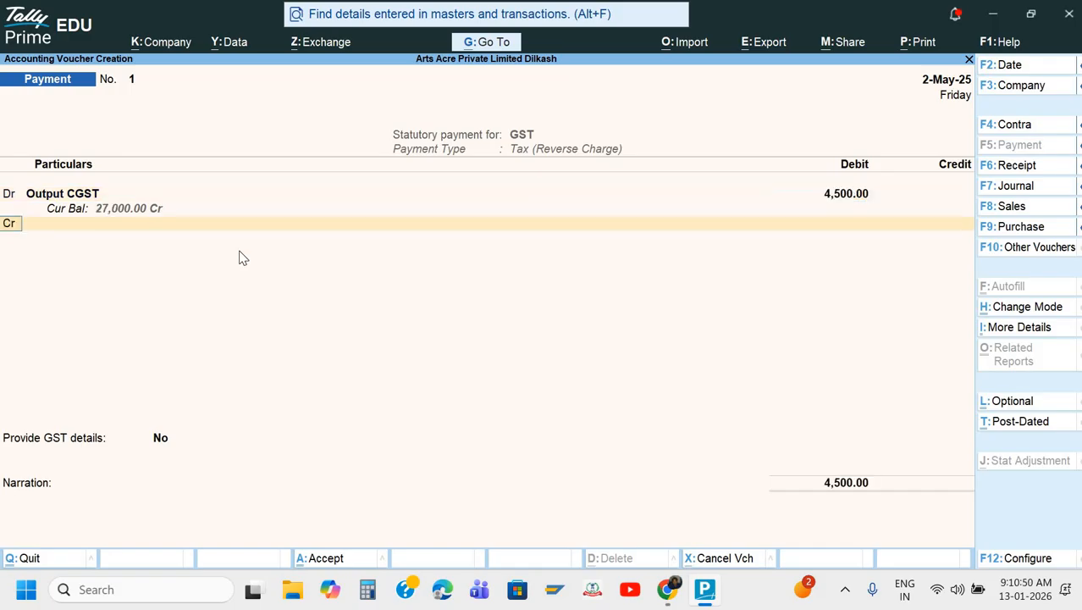
Add a second debit line for Output SGST with 4,500 and begin the credit line
key(Return)
text(O)
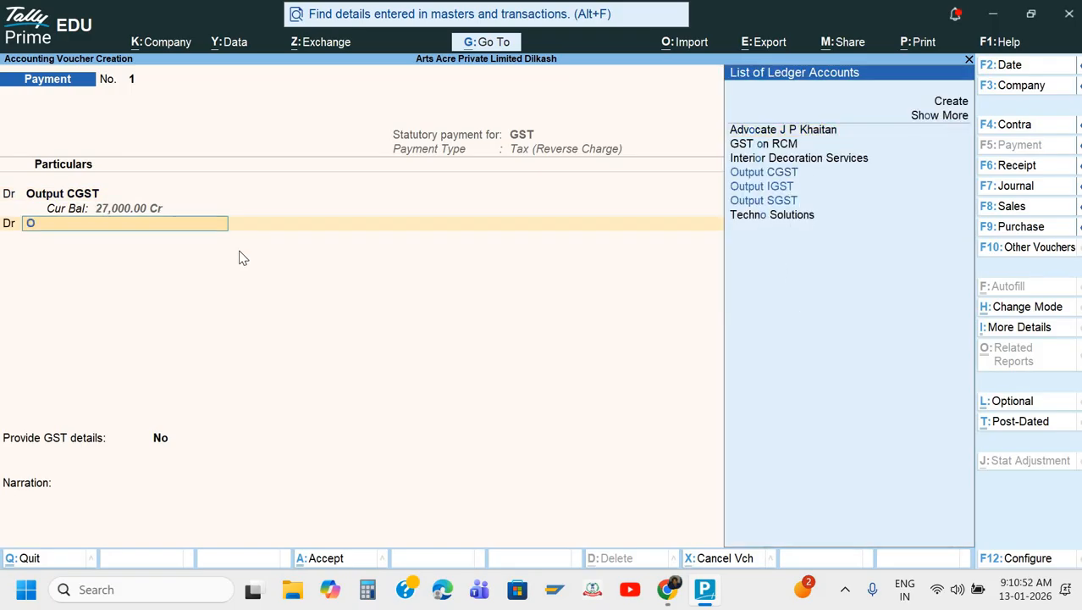
key(Down)
key(Down)
key(Down)
key(Down)
key(Down)
key(Return)
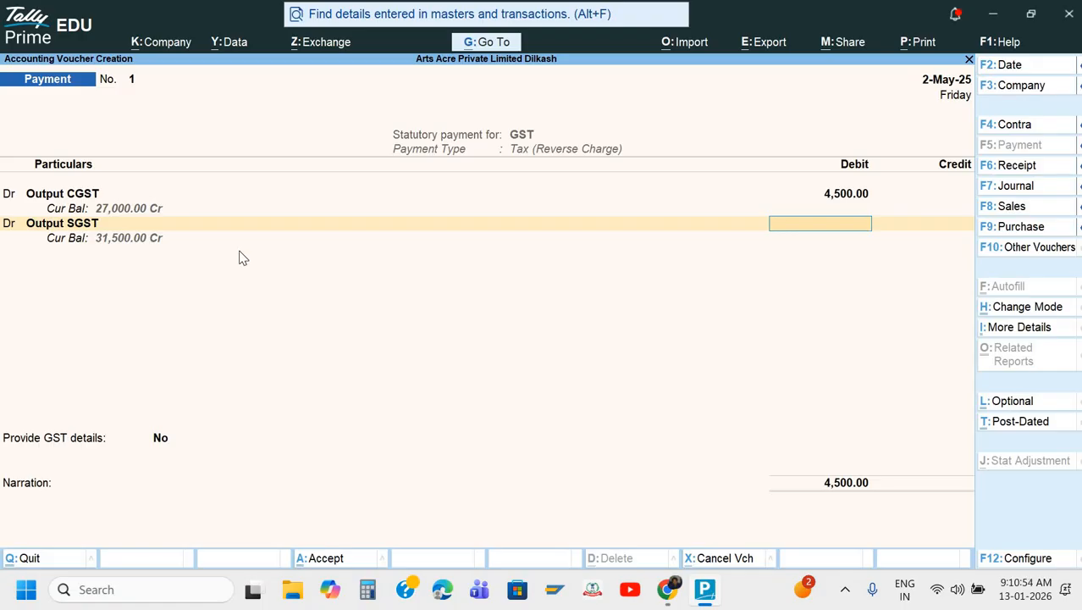
text(4500)
key(Return)
key(Return)
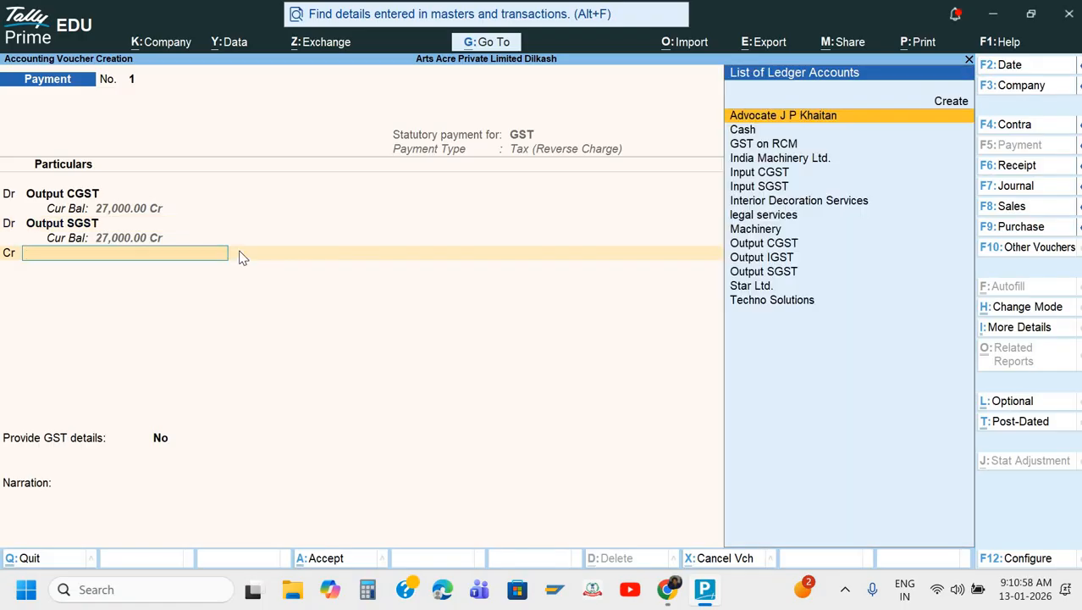
text(G)
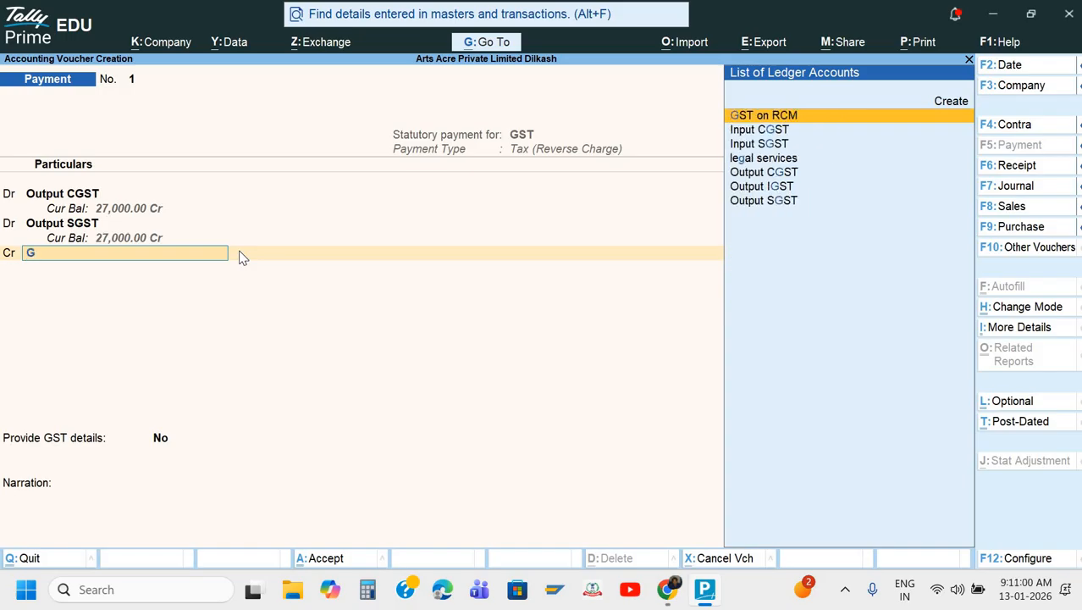
key(Return)
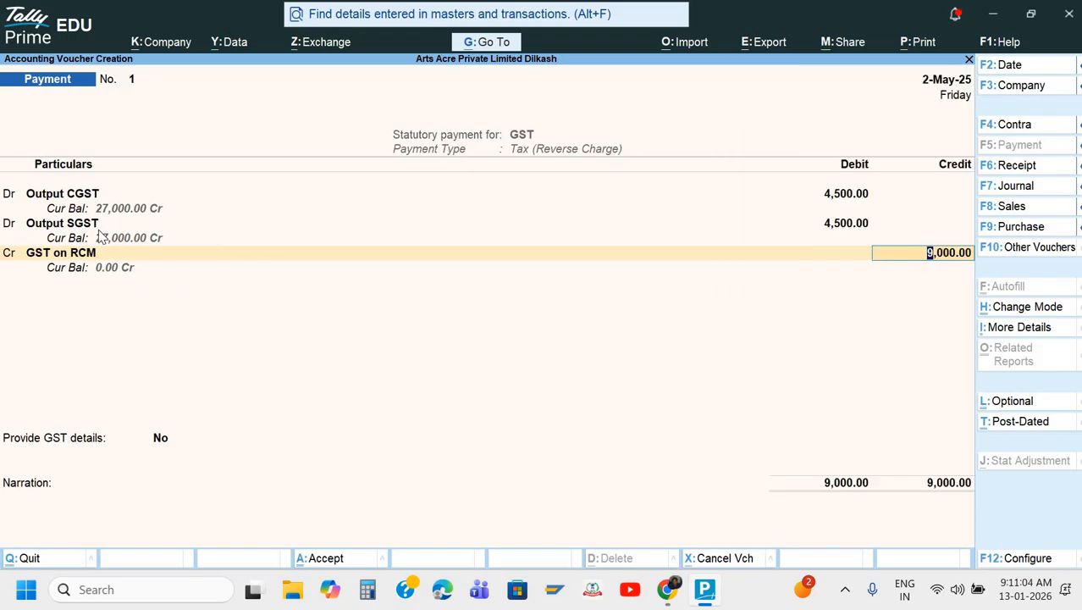
key(BackSpace)
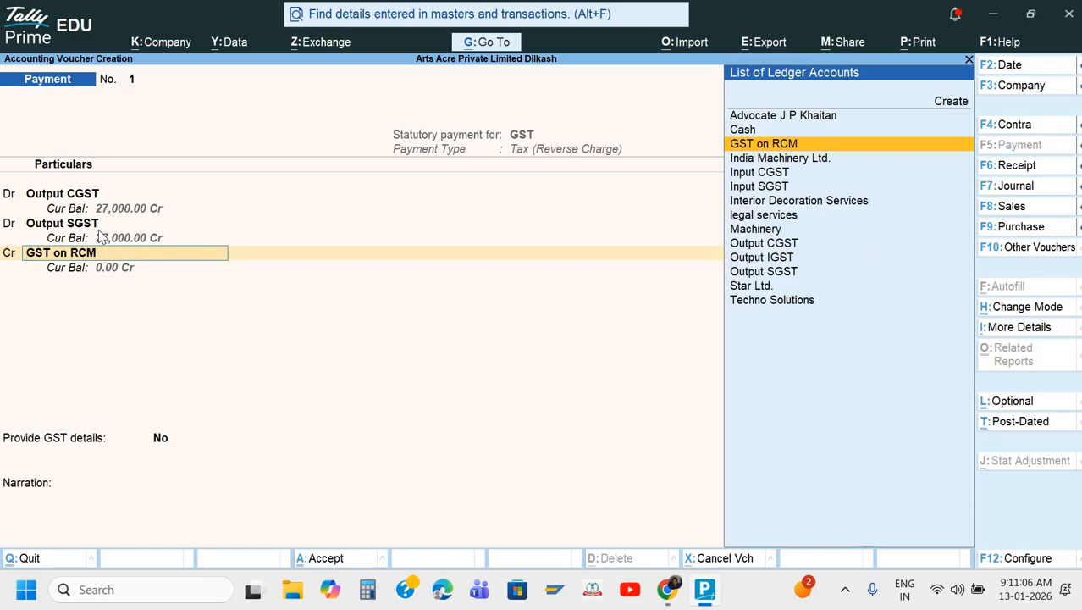
Create the ledger Axis Bank under Bank Accounts from the payment's credit line and use it as the credit account
key(alt+c)
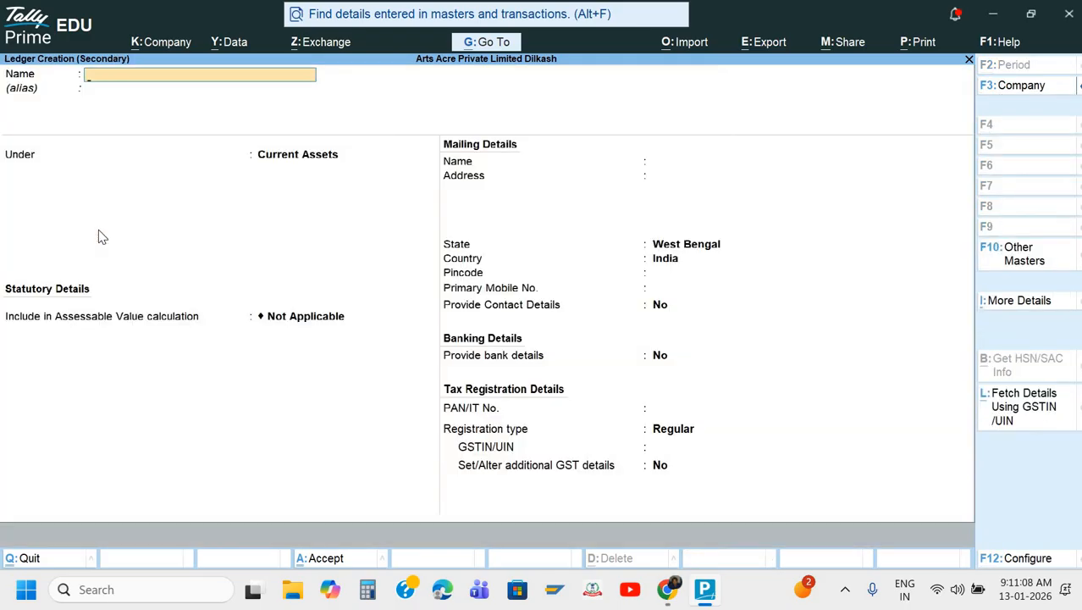
text(Axis Bank)
key(Return)
key(Return)
text(Ba)
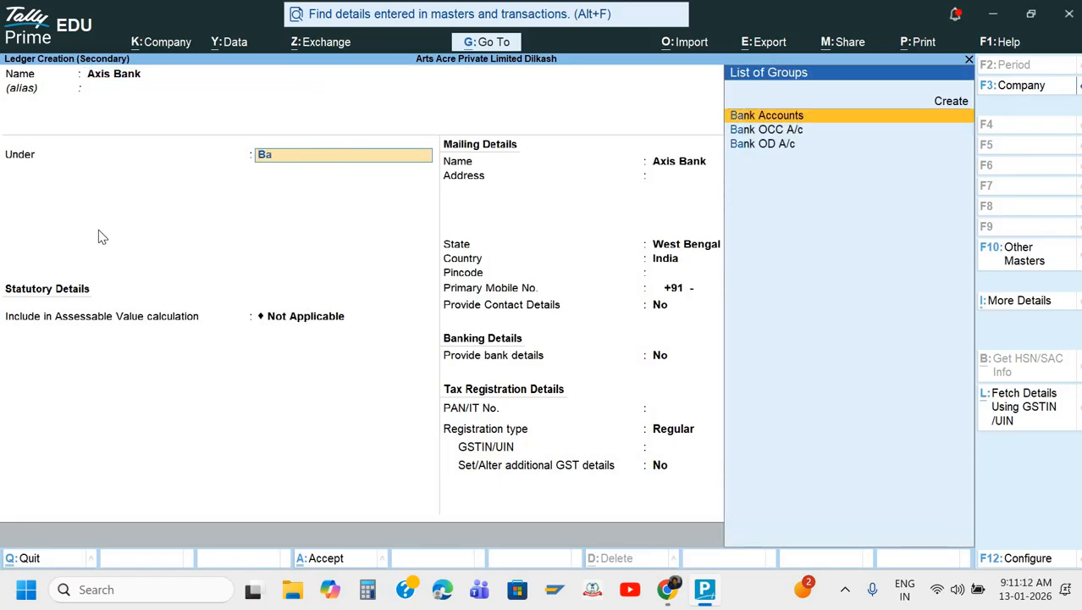
key(Return)
key(ctrl+a)
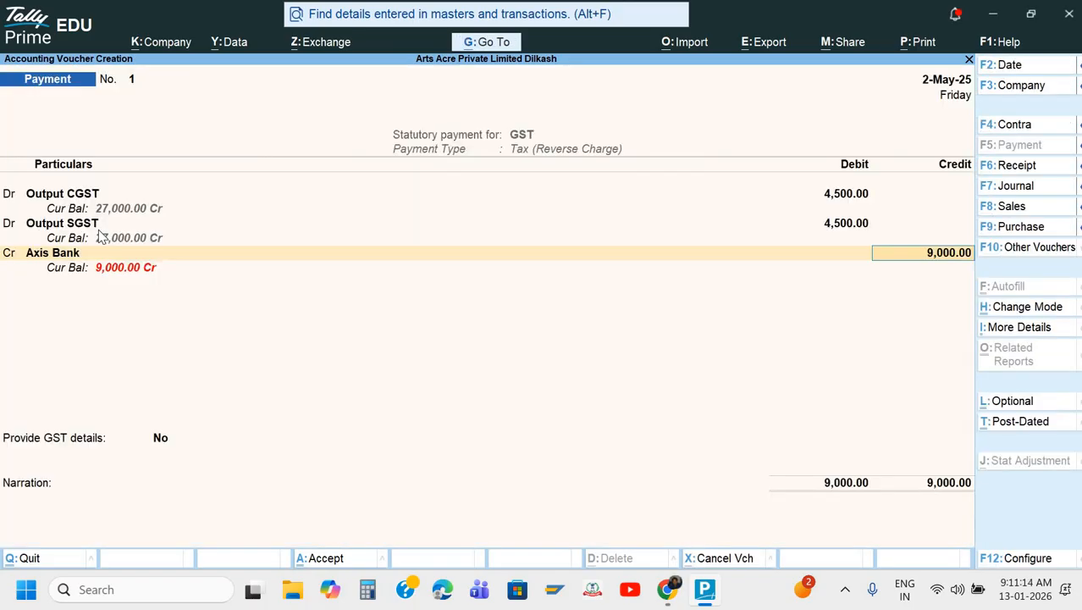
Open the Axis Bank ledger for alteration and accept it with bank name Not Applicable and state West Bengal
key(BackSpace)
key(ctrl+Return)
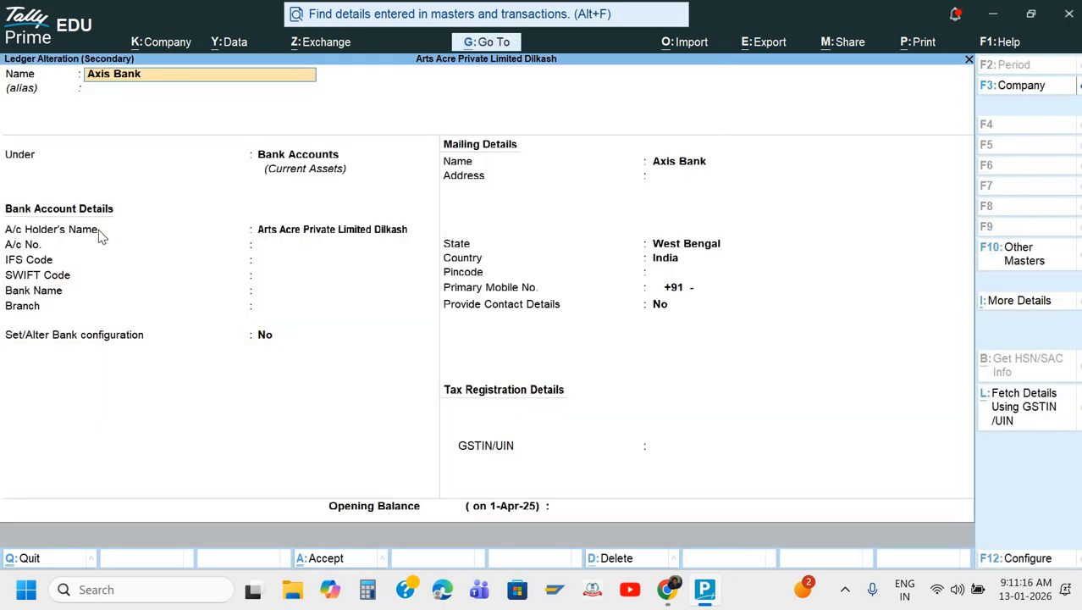
key(Return)
key(Return)
key(Return)
key(Return)
key(Return)
key(Return)
key(Return)
key(Return)
key(Return)
key(Return)
key(Return)
key(Return)
key(Return)
key(Return)
key(Return)
key(Return)
key(Return)
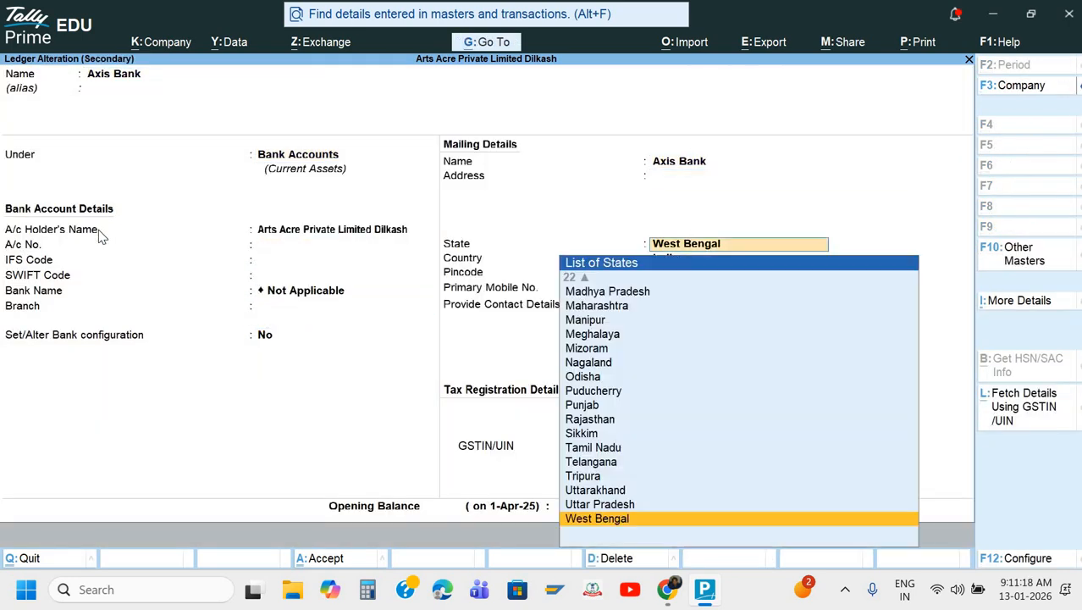
key(Return)
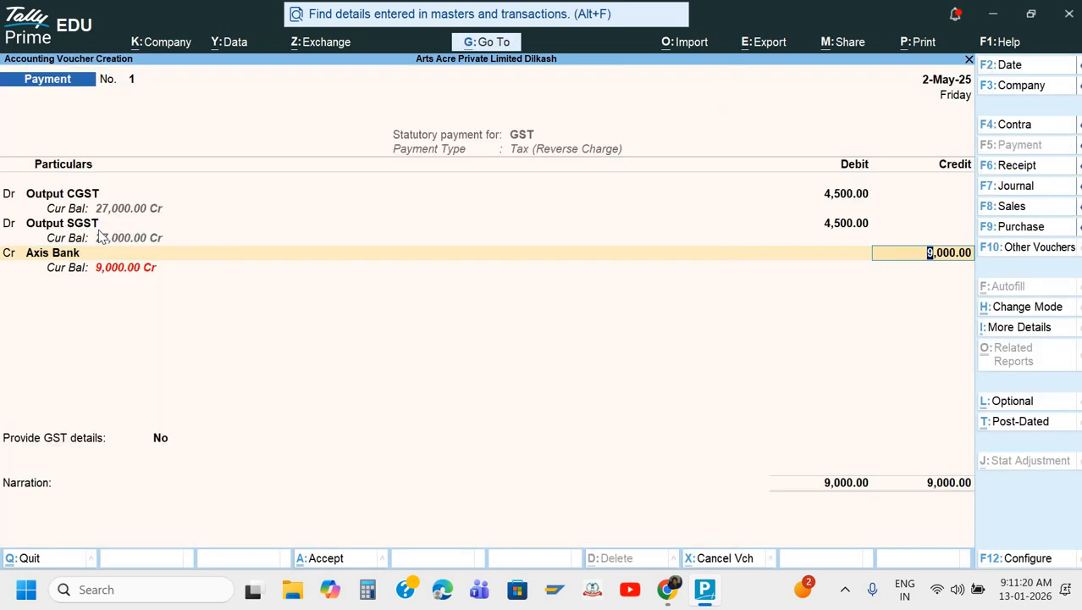
Accept the 9,000 credit and allocate it as a cheque with instrument number 253001, dated 2-May-25, favouring GST
key(Return)
key(Return)
key(Return)
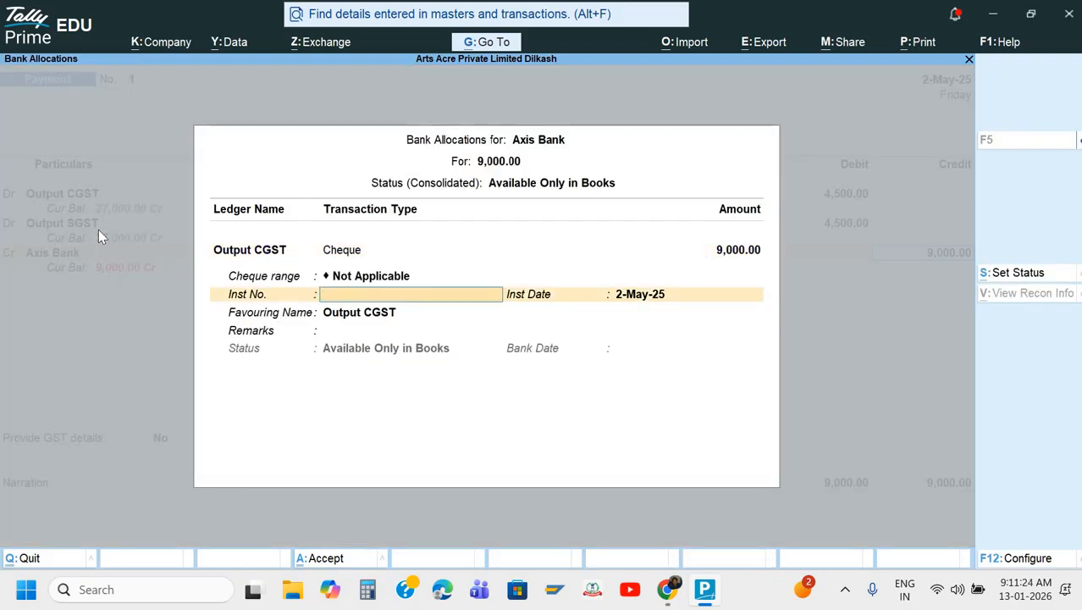
text(253001)
key(Return)
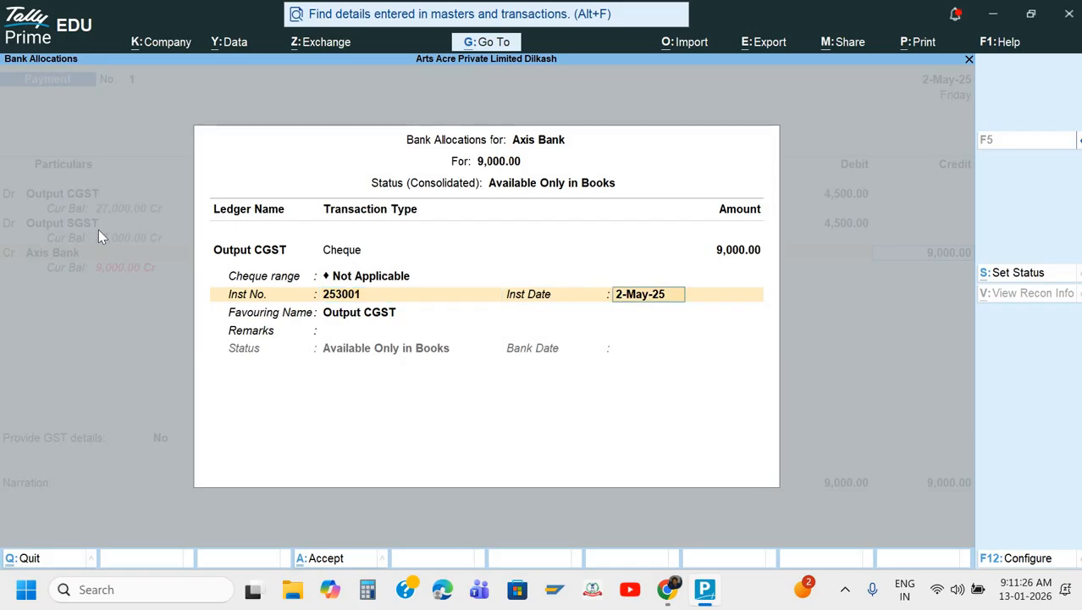
key(Return)
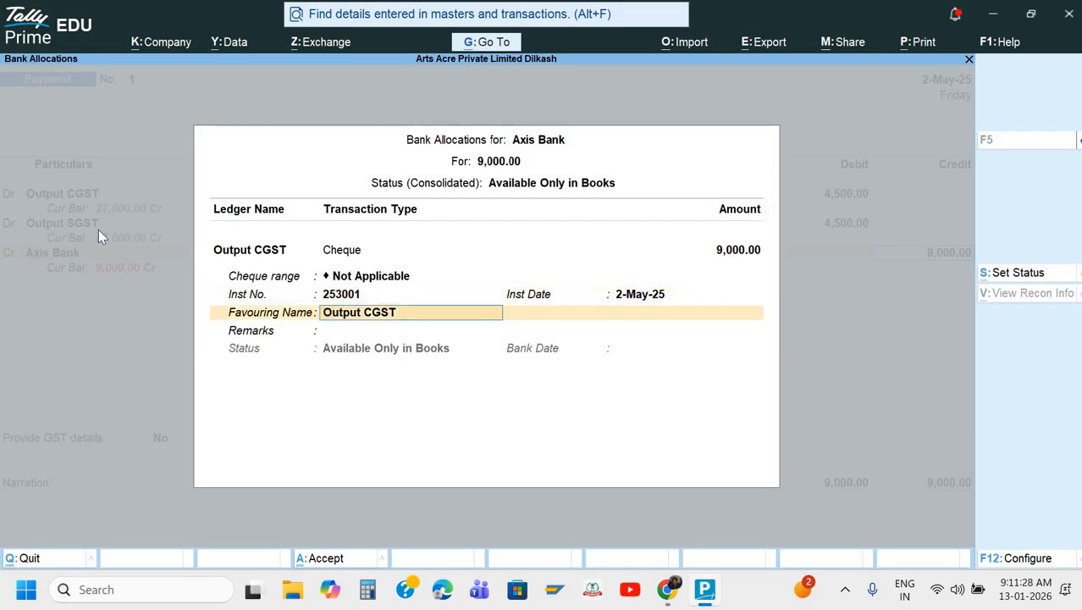
text(GST)
key(BackSpace)
text(ST)
key(Return)
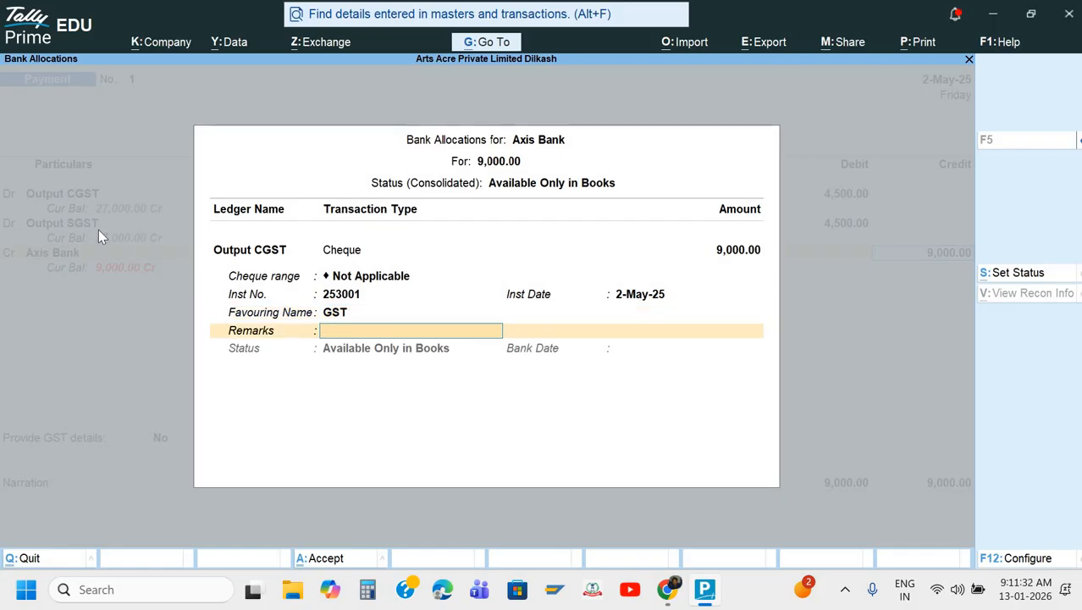
key(Return)
Set Provide GST details to Yes with payment mode Net Banking - (e-payments) and bank Axis Bank, leaving the remaining bank details blank
key(Down)
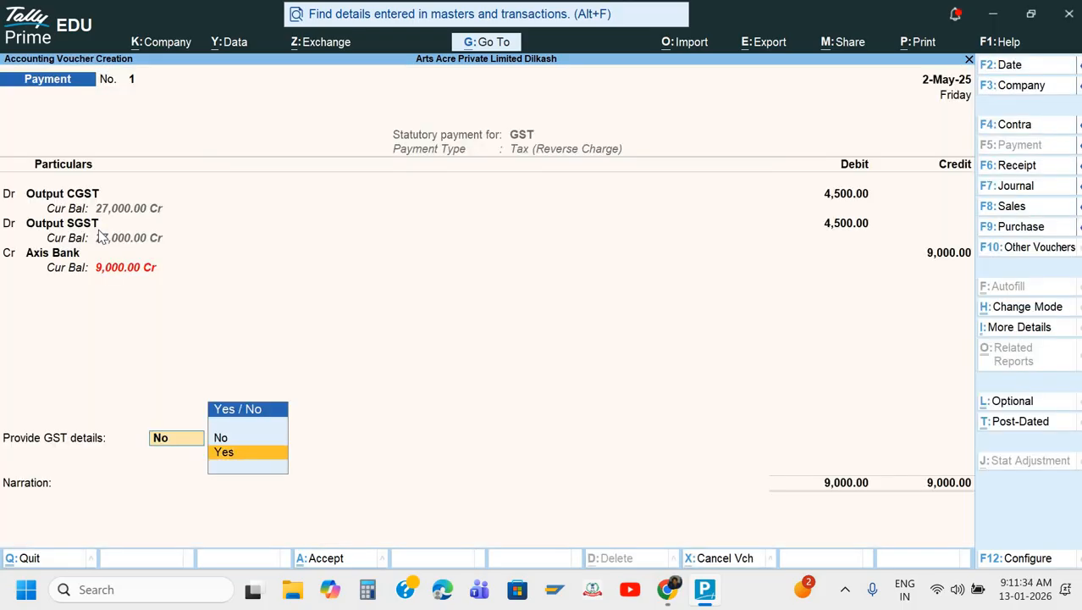
key(Return)
key(Down)
key(Down)
key(Down)
key(Down)
key(Down)
key(Down)
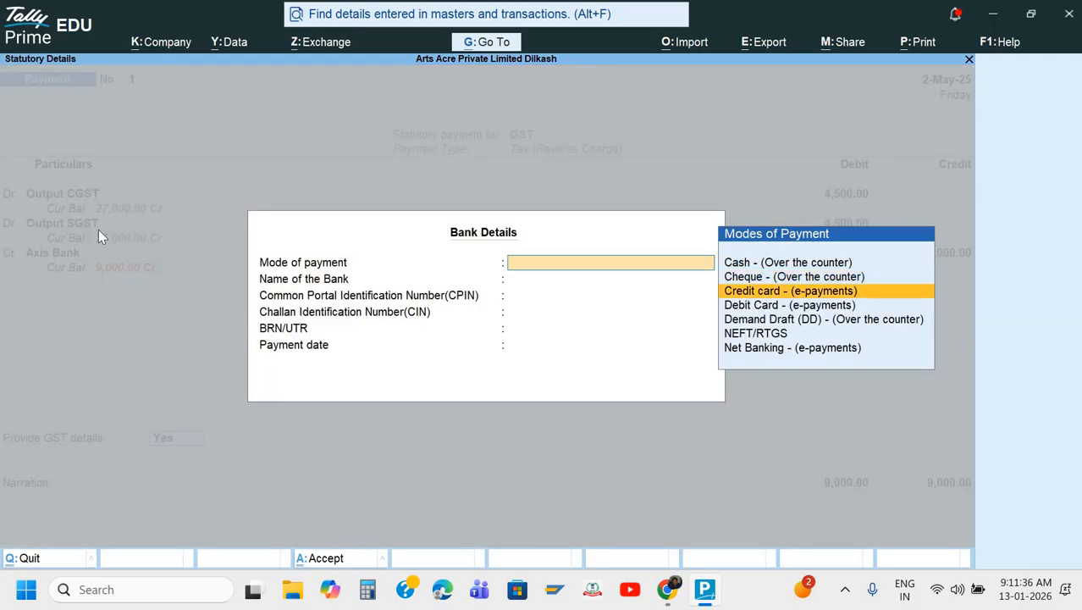
key(Return)
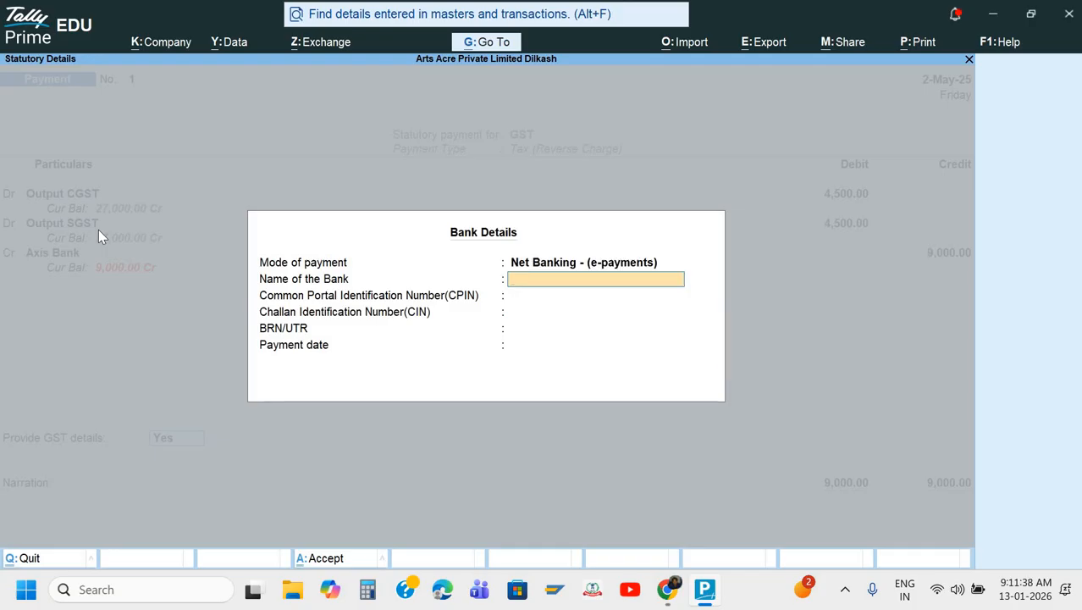
text(Axis Bank)
key(Return)
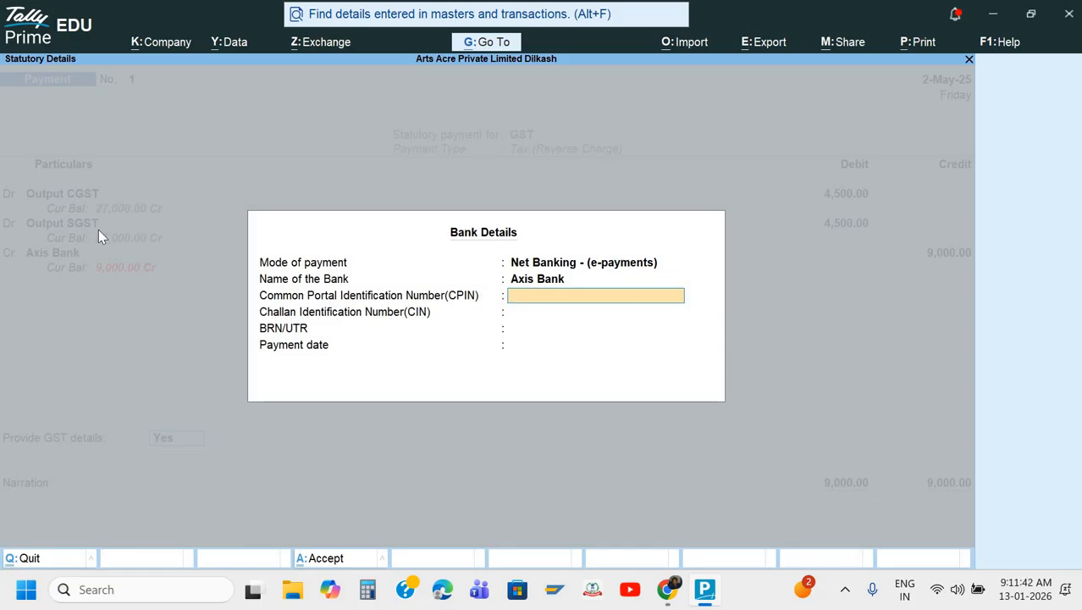
key(Return)
key(Return)
key(Return)
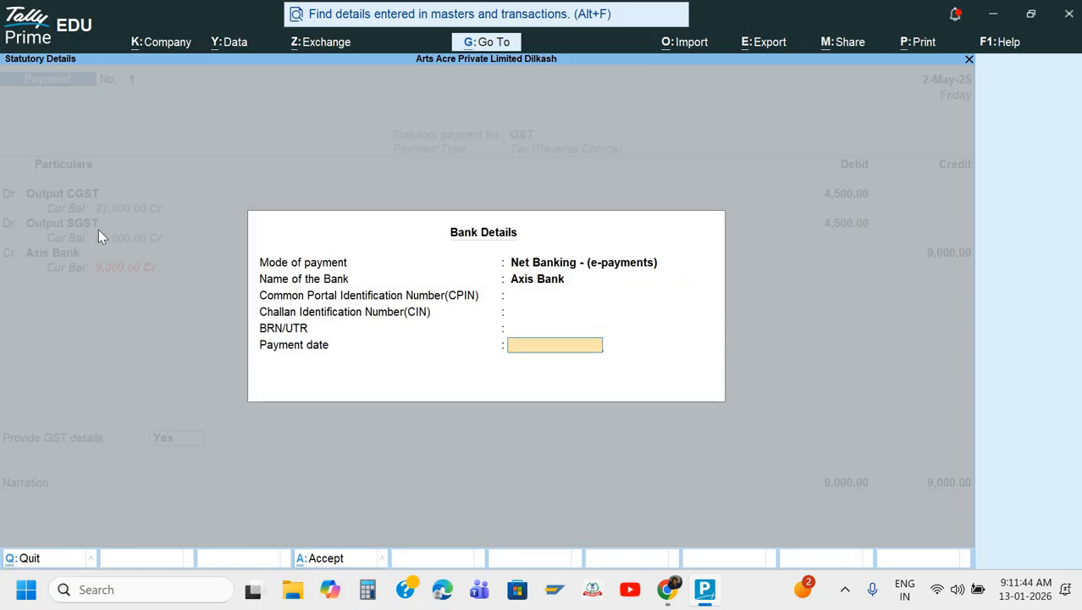
key(Return)
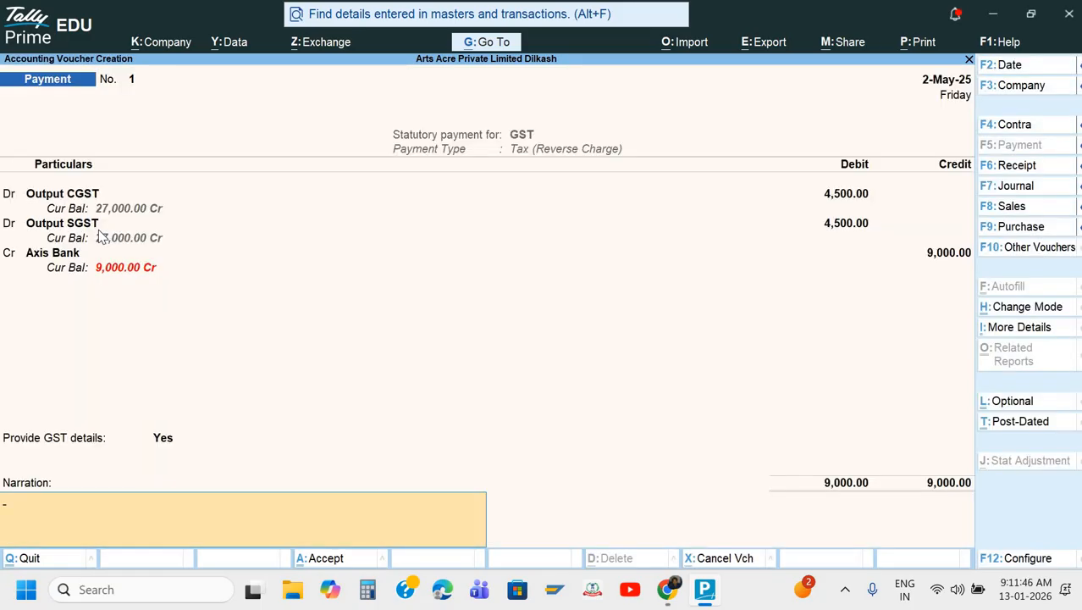
Enter the narration "Being GST paid on RCM" and save the payment voucher
text(Being GST paid on RCM)
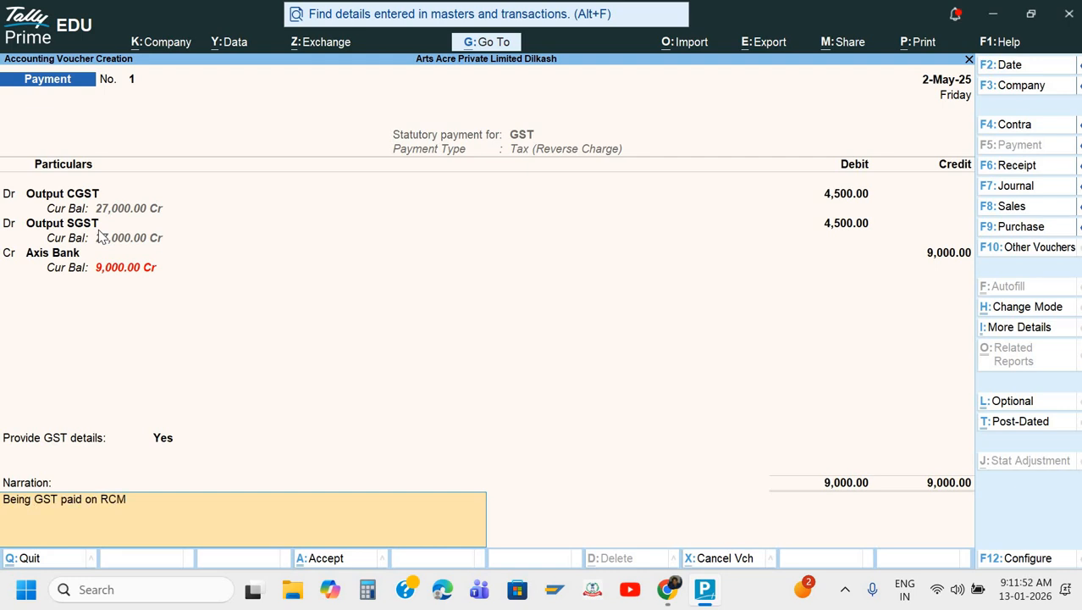
key(Return)
key(Return)
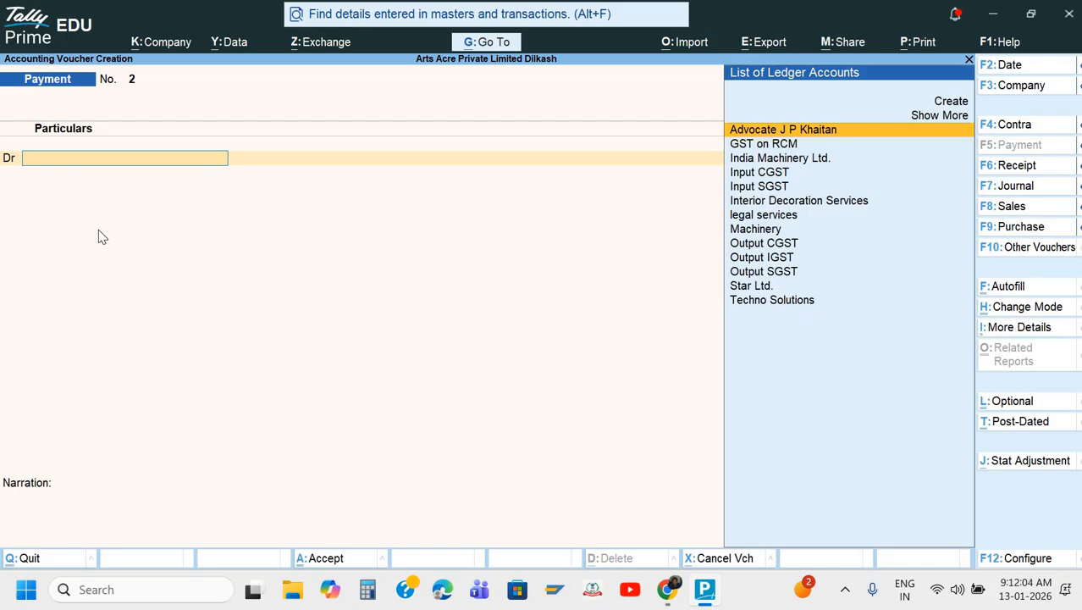
Start a journal voucher with a GST stat adjustment of Increase in Input Tax Credit, additional nature Purchase from Unregistered Dealer
key(F7)
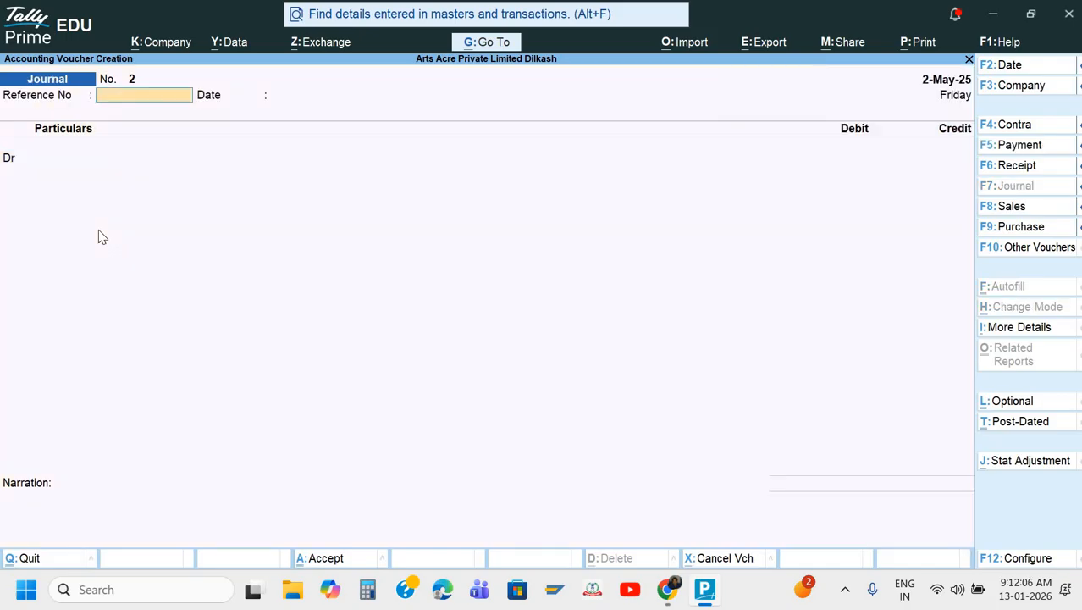
key(alt+j)
key(Return)
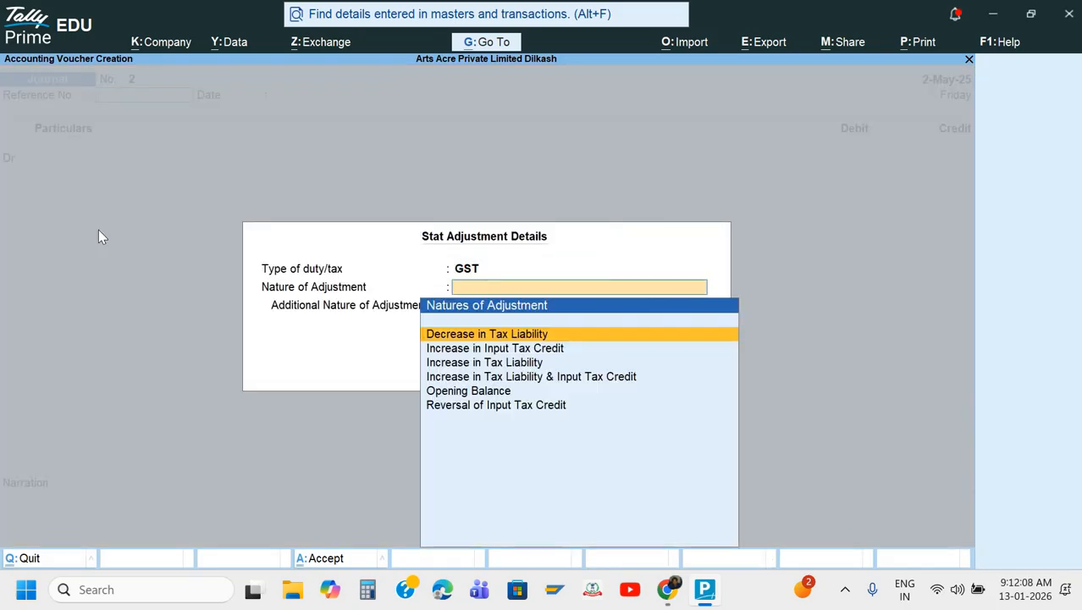
key(Down)
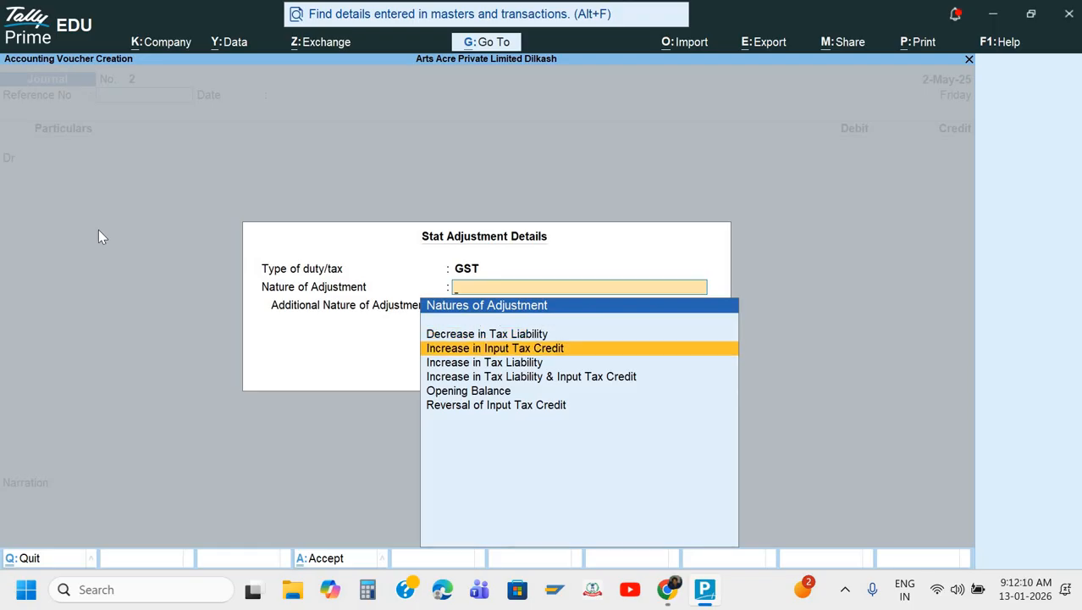
key(Return)
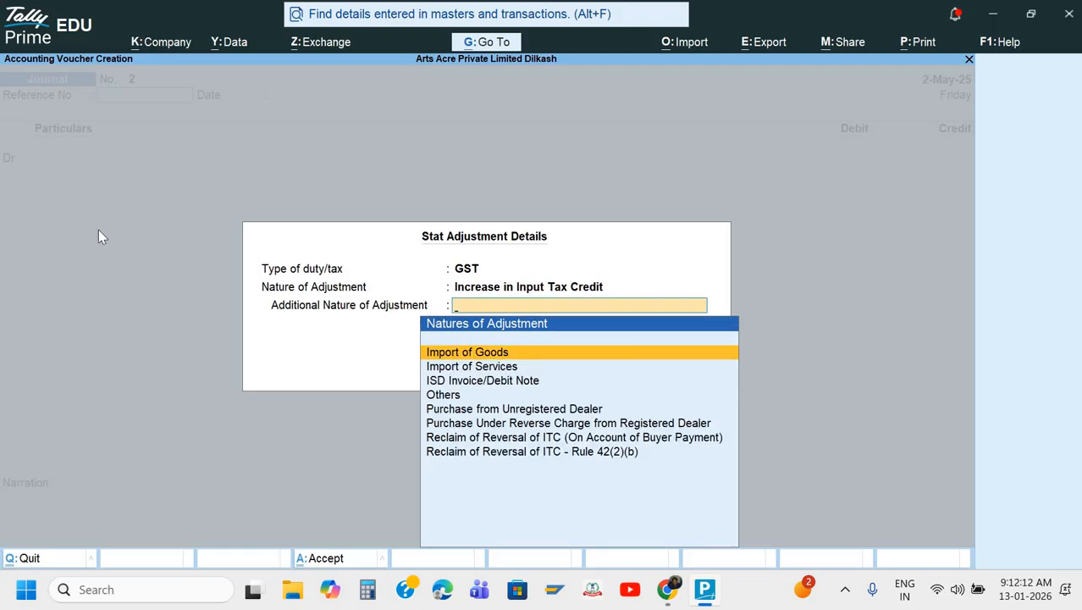
key(Down)
key(Down)
key(Down)
key(Down)
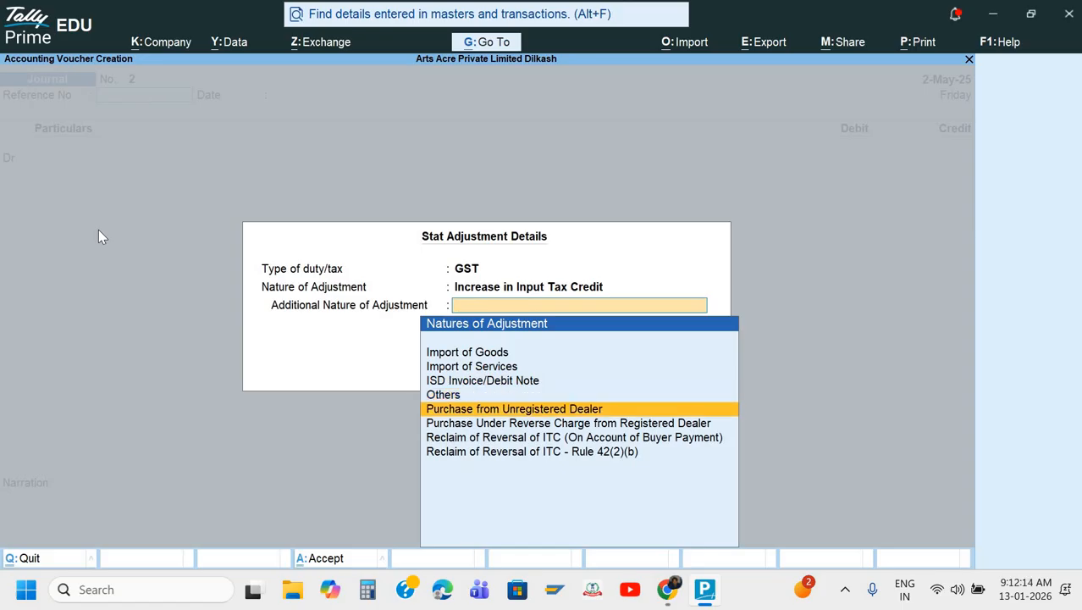
key(Return)
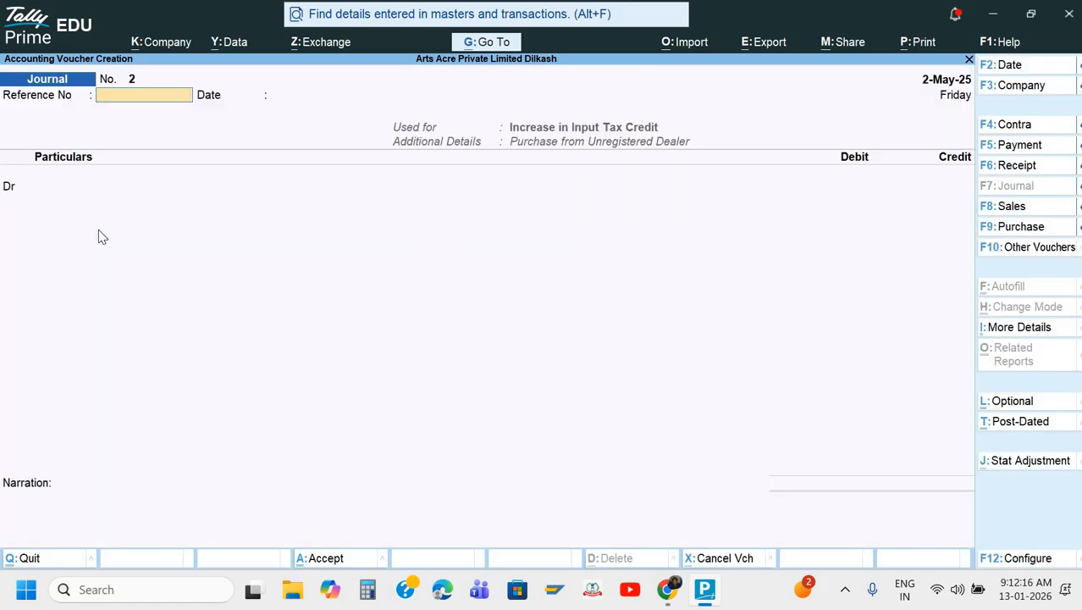
Debit Input CGST with 4,500, giving a rate of 9% on a taxable value of 50,000
key(Return)
key(Return)
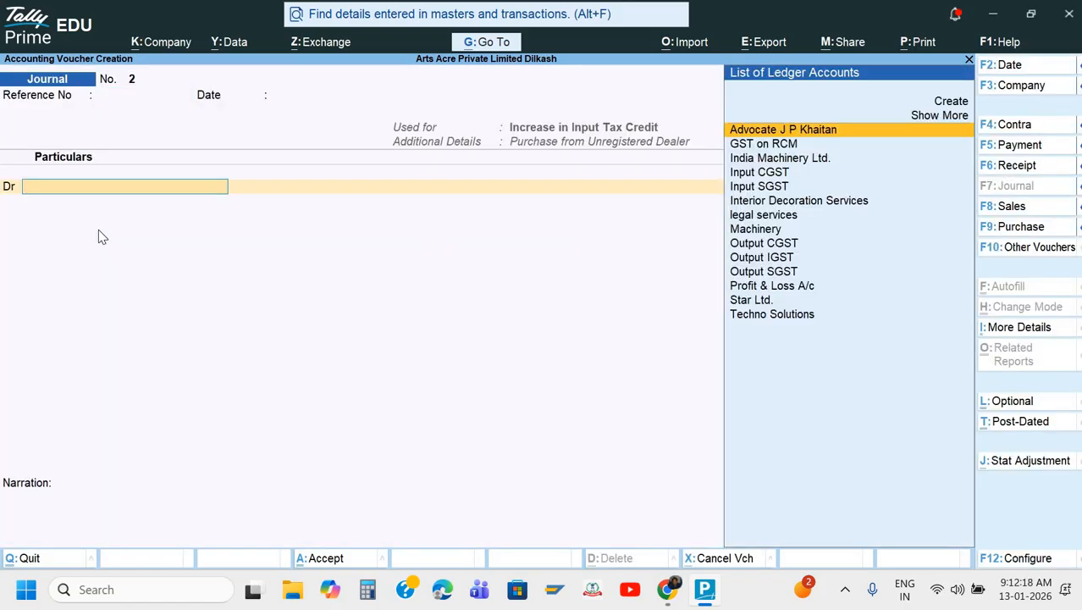
text(In)
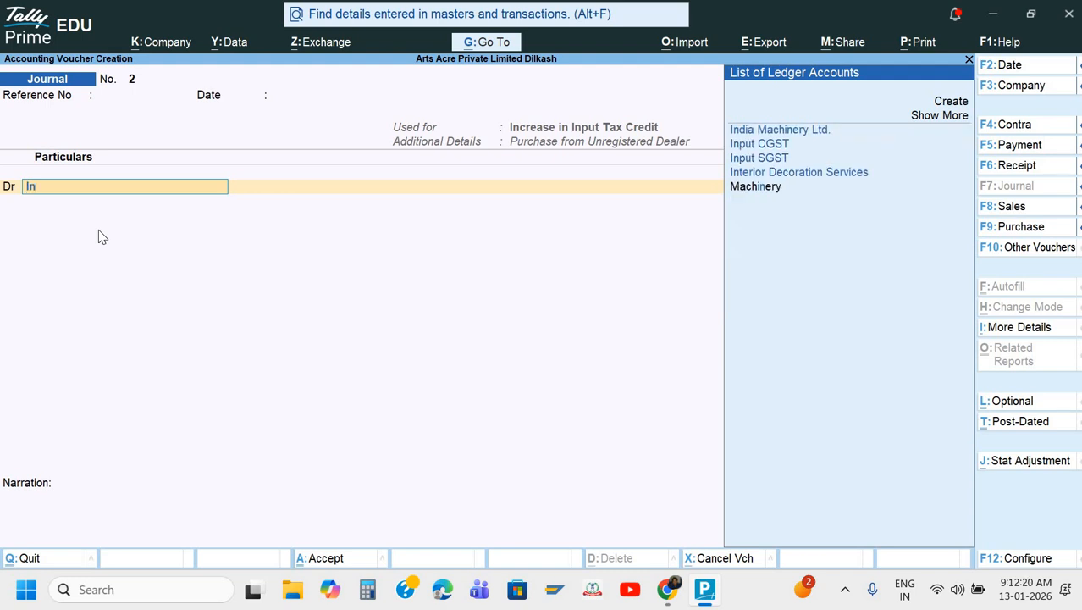
key(Down)
key(Return)
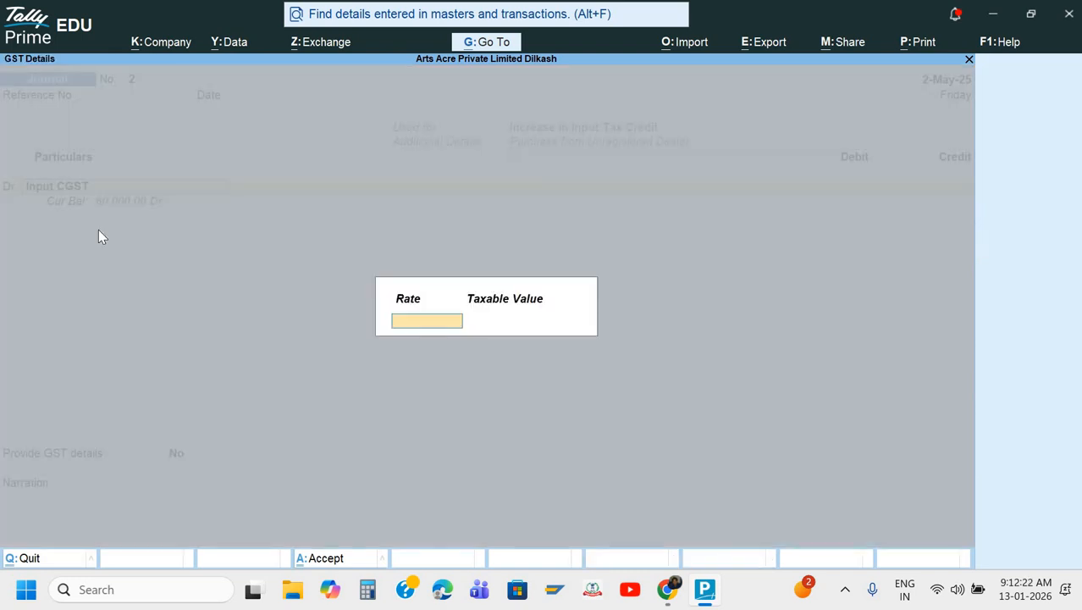
text(9)
key(Return)
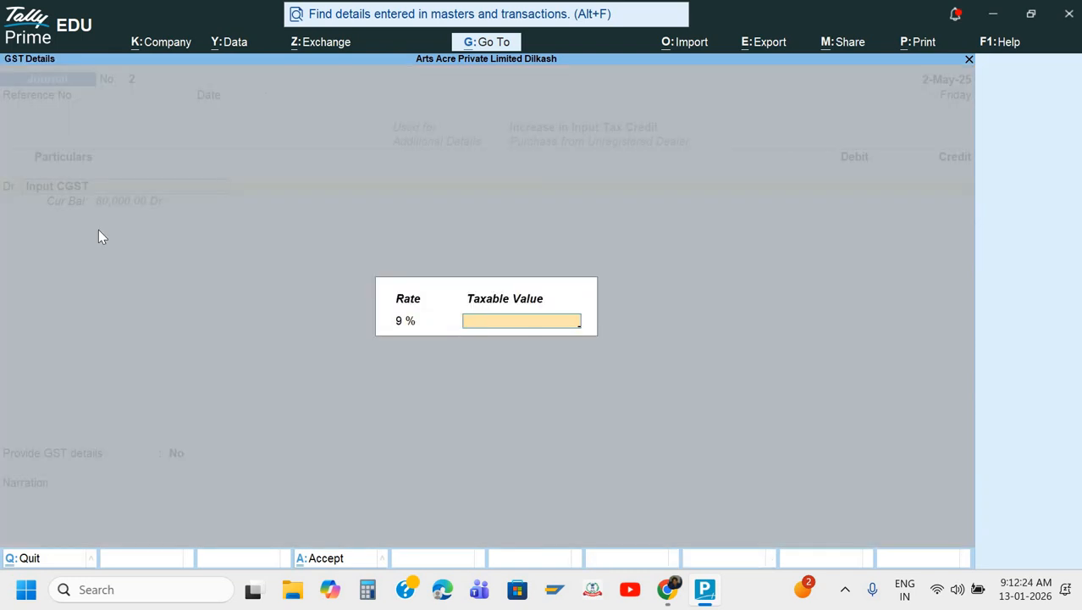
text(50000)
key(Return)
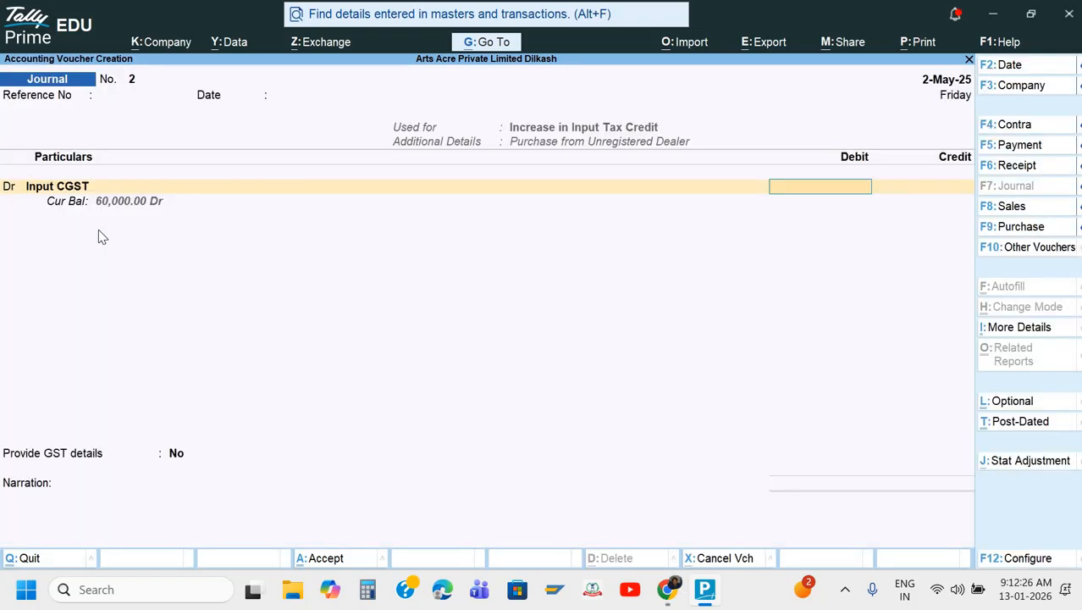
text(4500)
key(Return)
Debit Input SGST with 4,500, accepting the 9% rate on the 50,000 taxable value
text(d)
key(Return)
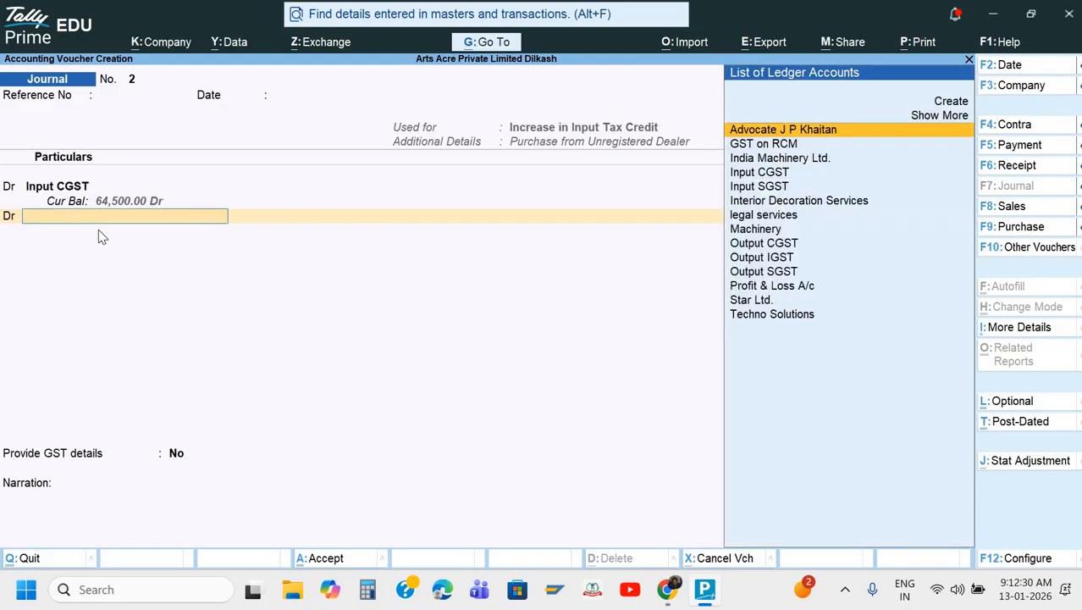
text(in)
key(Down)
key(Down)
key(Return)
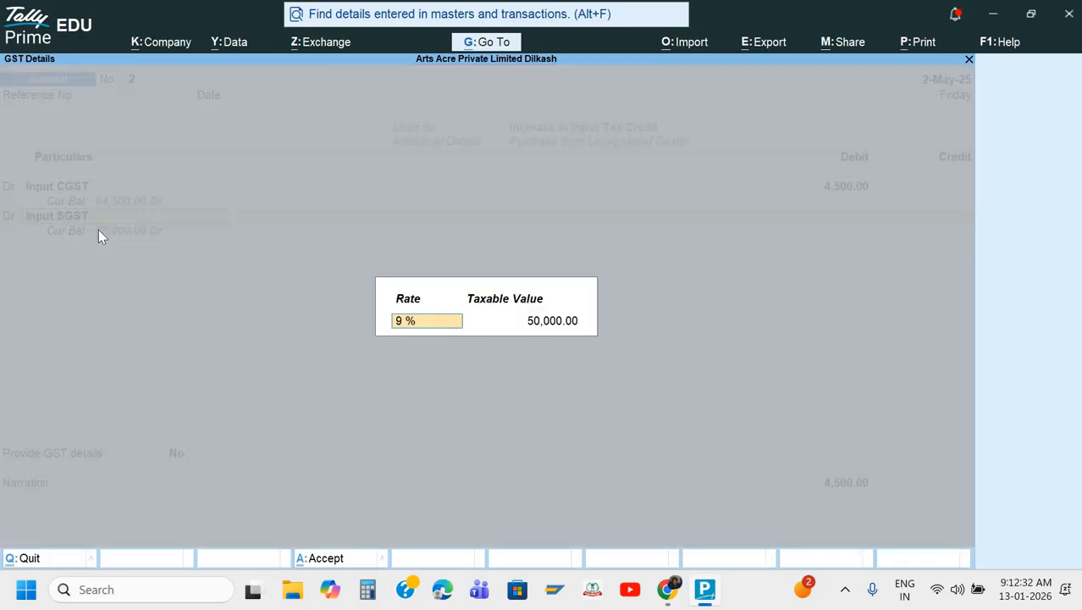
key(Return)
key(Return)
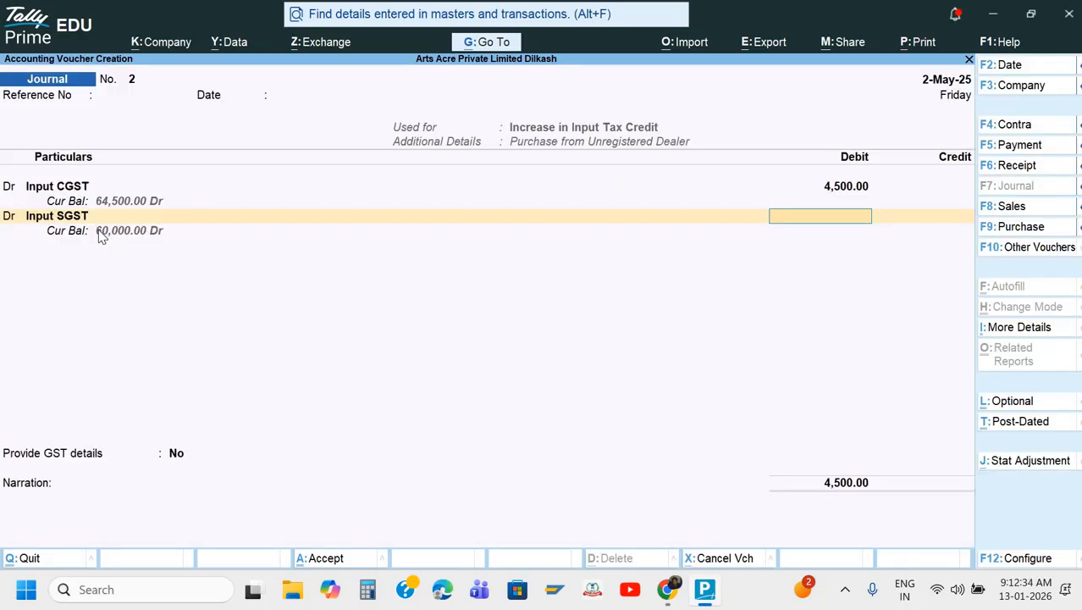
text(4500)
key(Return)
Credit the GST on RCM ledger with 9,000 in the journal
key(Return)
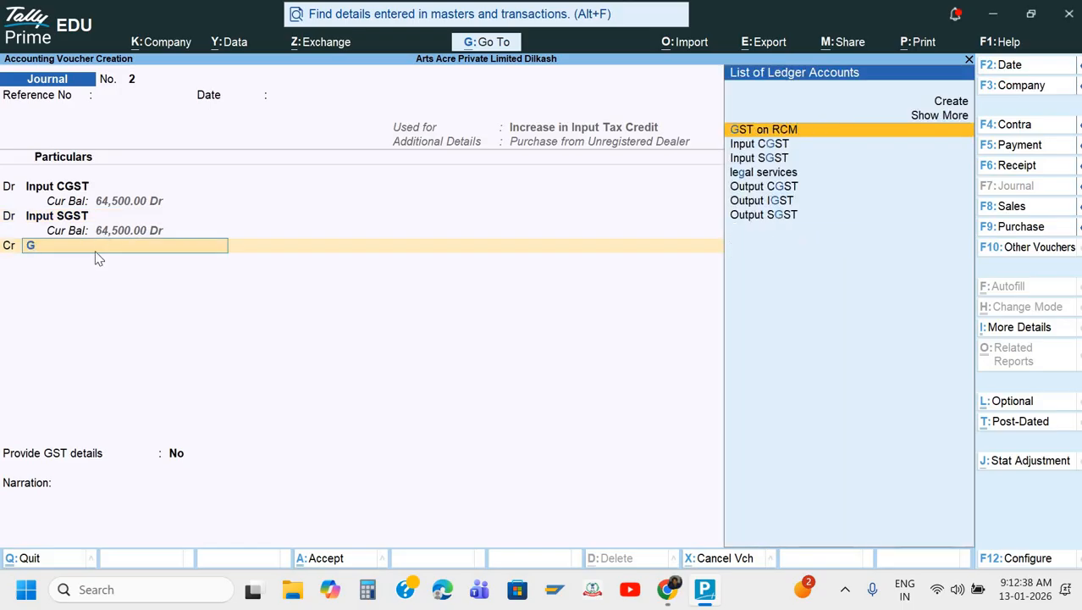
key(Return)
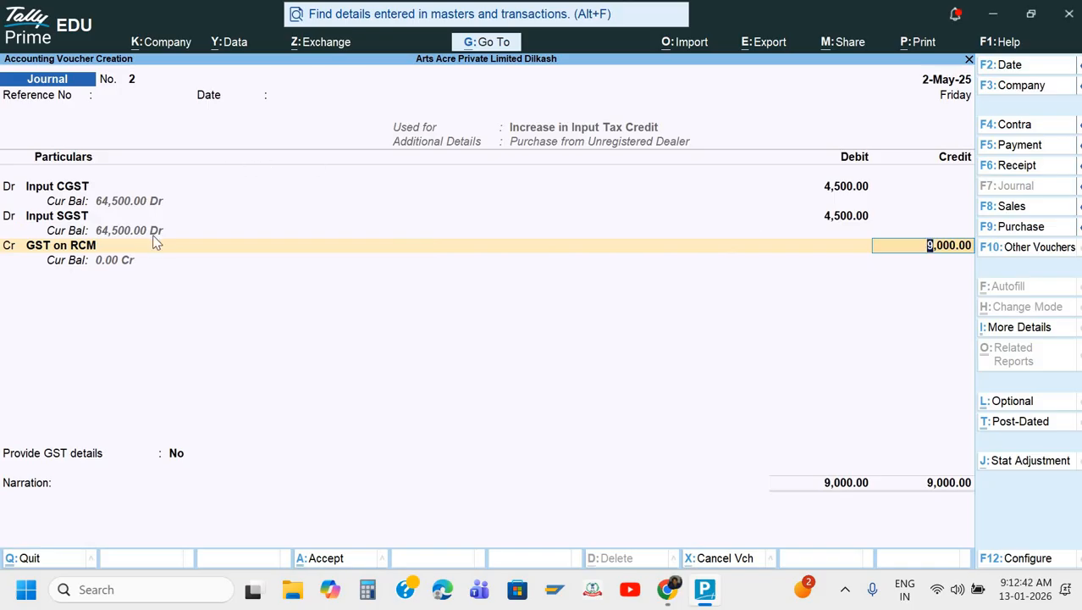
key(Return)
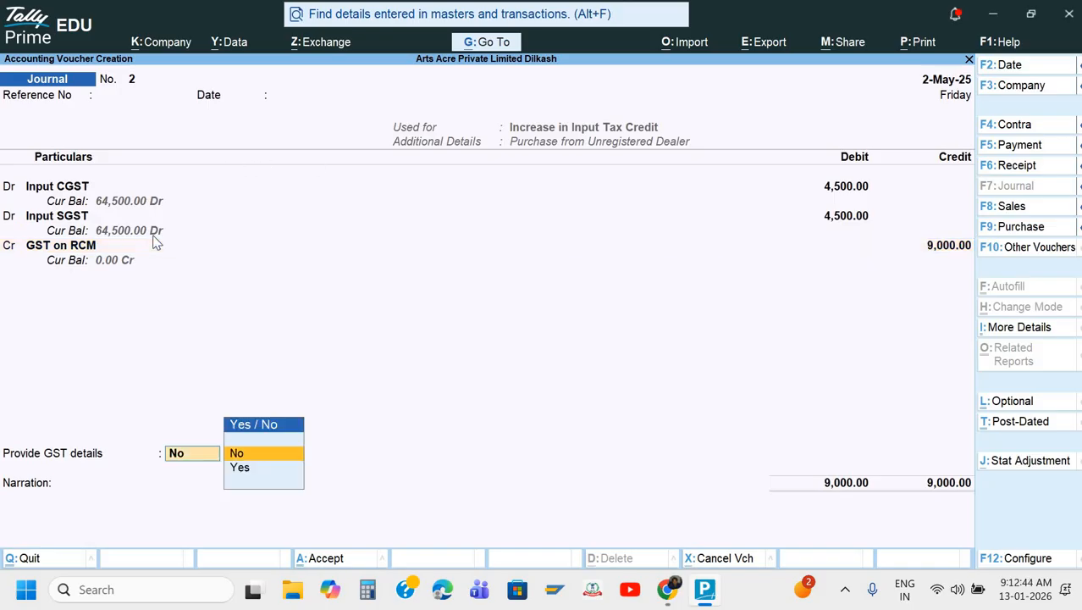
Set Provide GST details to Yes and choose the advocate's ledger as the party in the Party Details
key(Down)
key(Return)
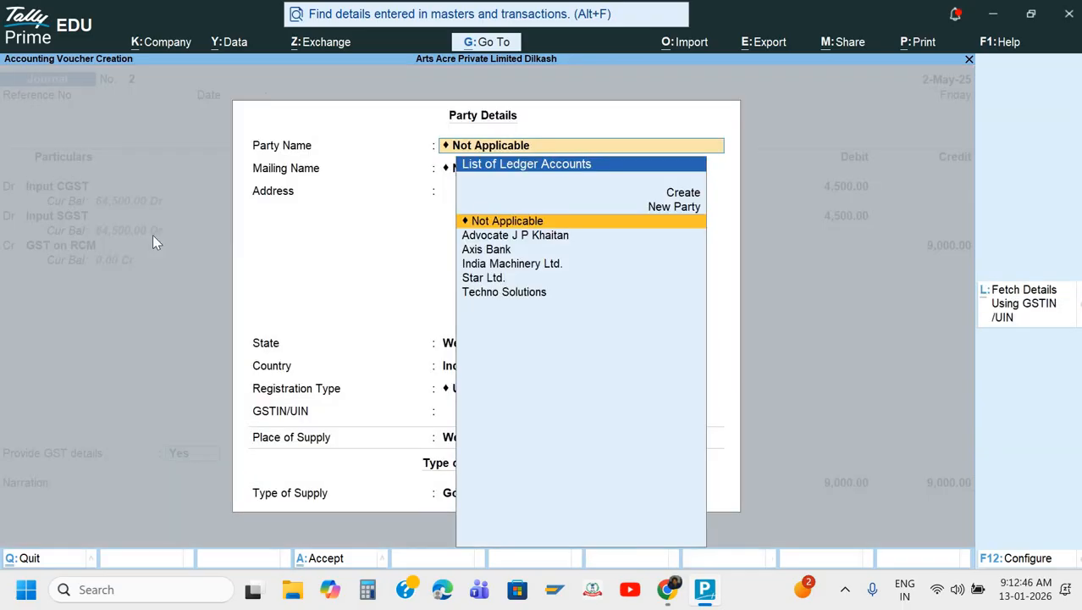
key(Down)
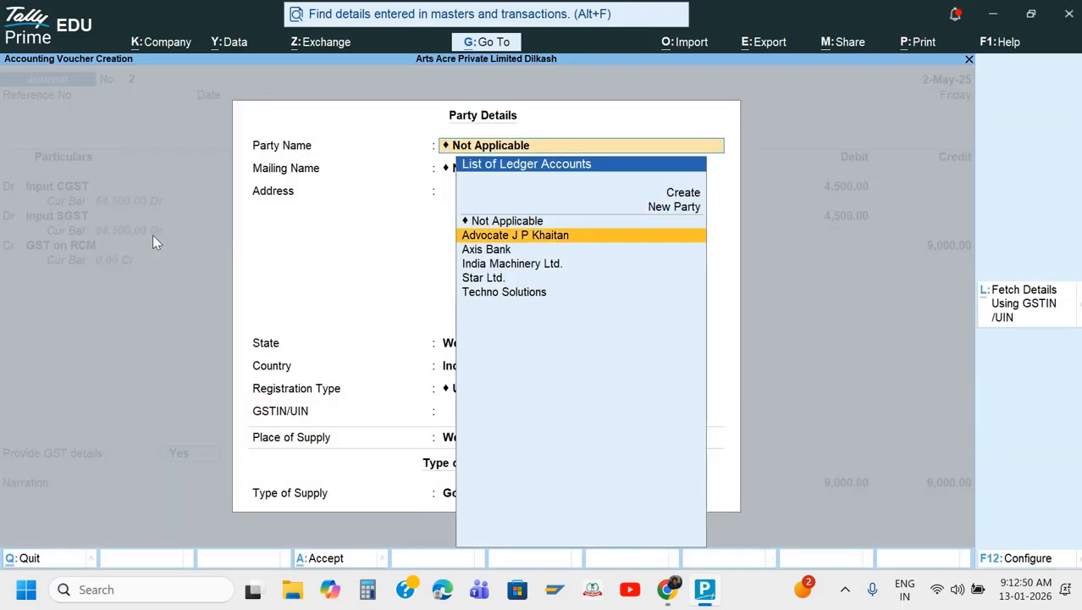
key(Return)
key(Return)
key(ctrl+a)
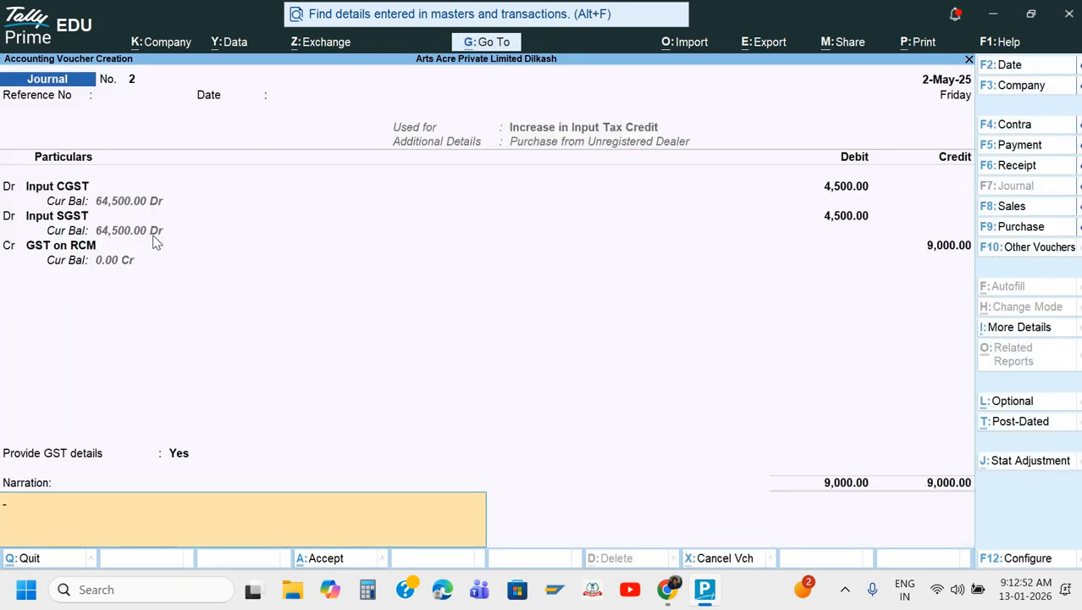
Reopen the Party Details and set the type of supply to Services, keeping the other party details
key(BackSpace)
key(Return)
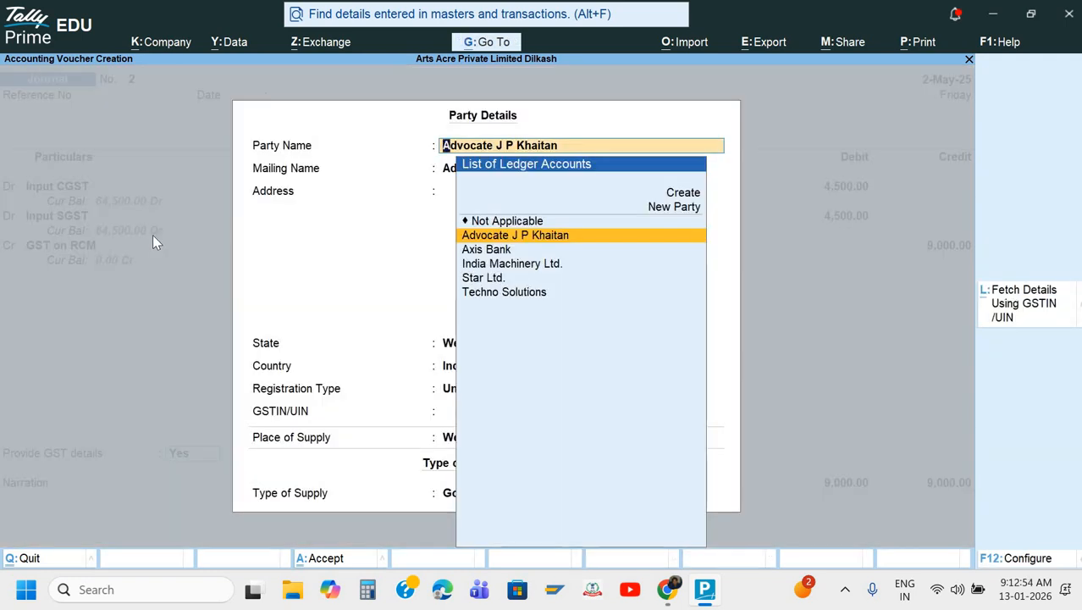
key(Return)
key(Return)
key(Return)
key(Return)
key(Return)
key(Return)
key(Return)
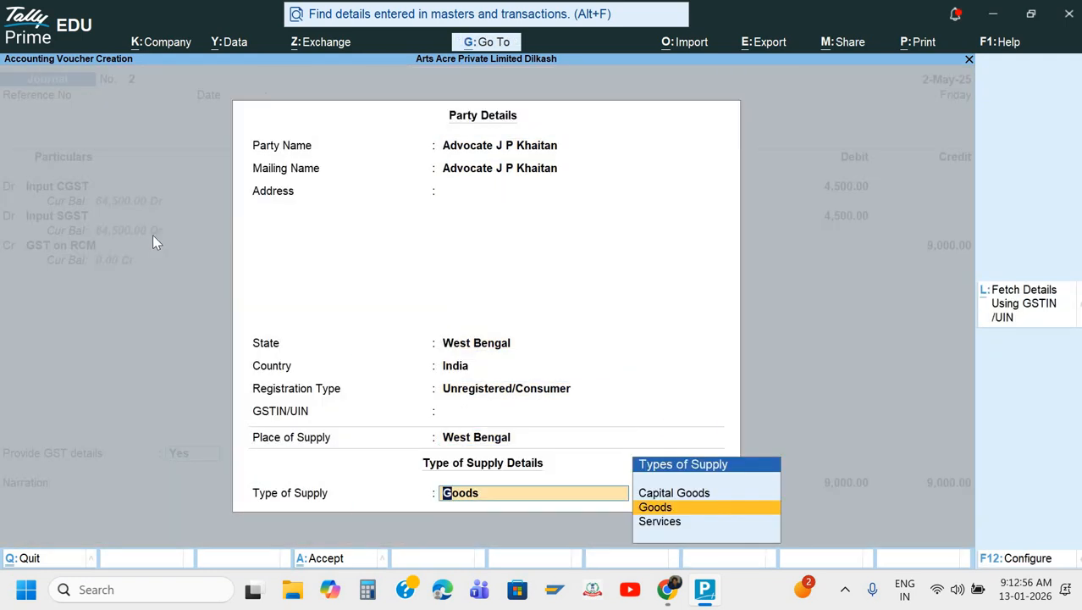
key(Down)
key(Return)
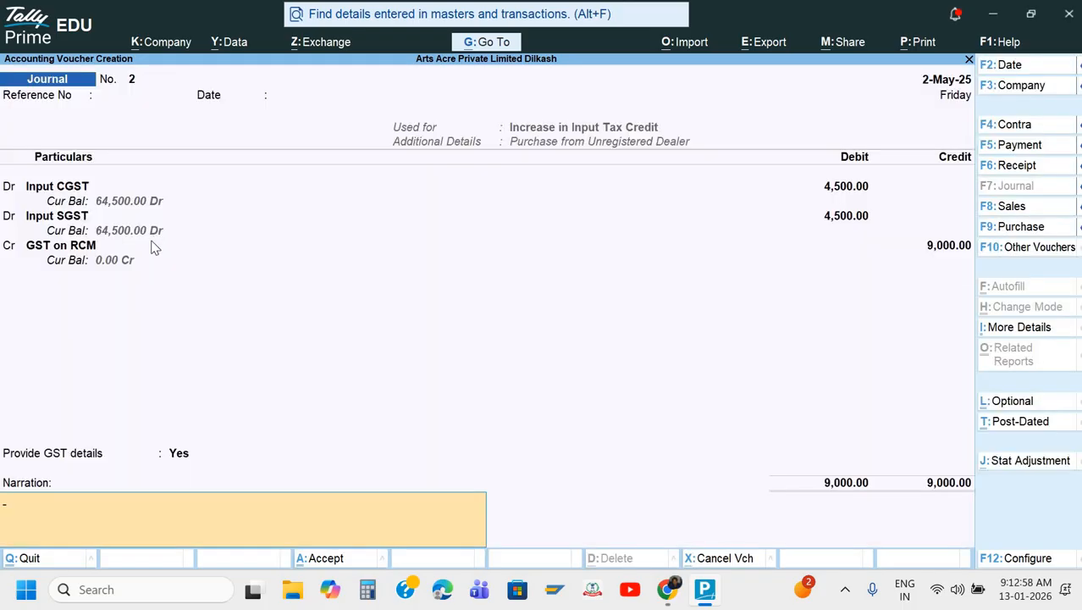
Enter the narration "Being ITC increased" and save the journal voucher
text(Being ITC increased)
key(Return)
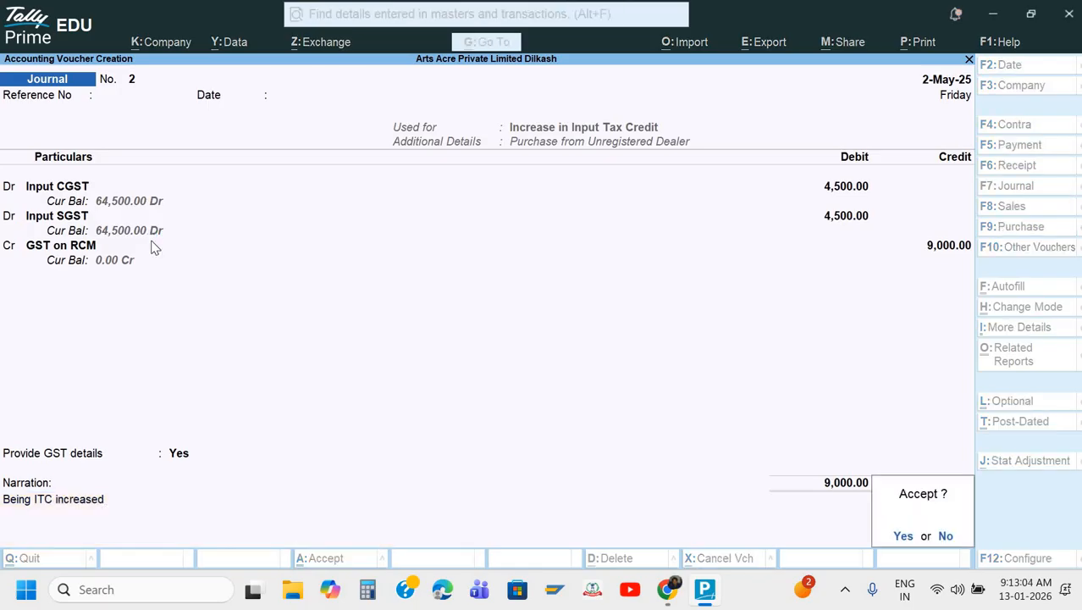
key(y)
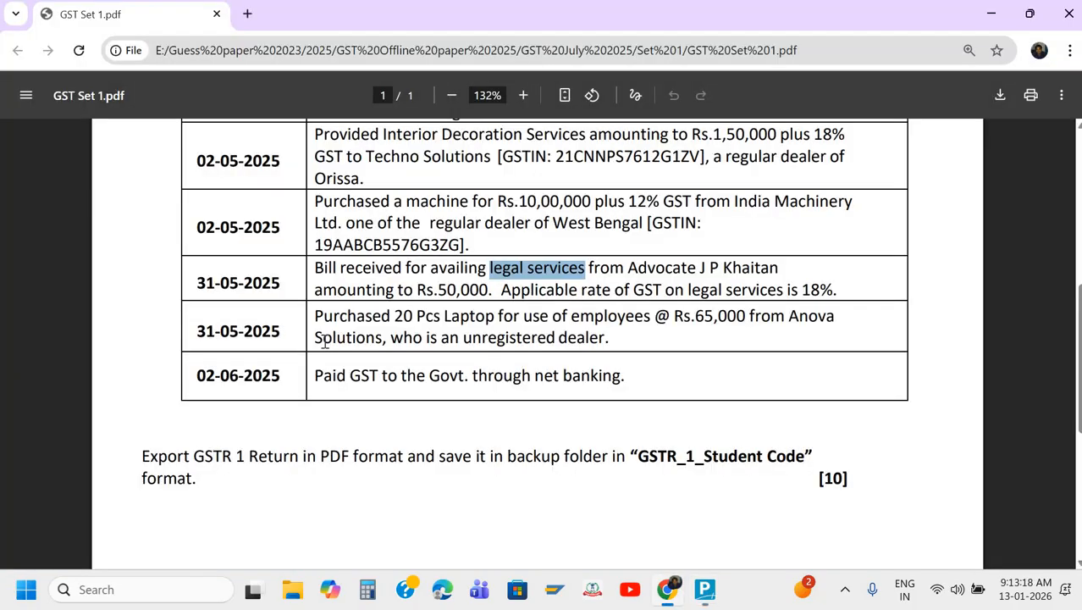
Check the transaction dates in the GST exam paper, return to TallyPrime and quit the new journal voucher without saving
key(alt+Tab)
key(alt+Tab)
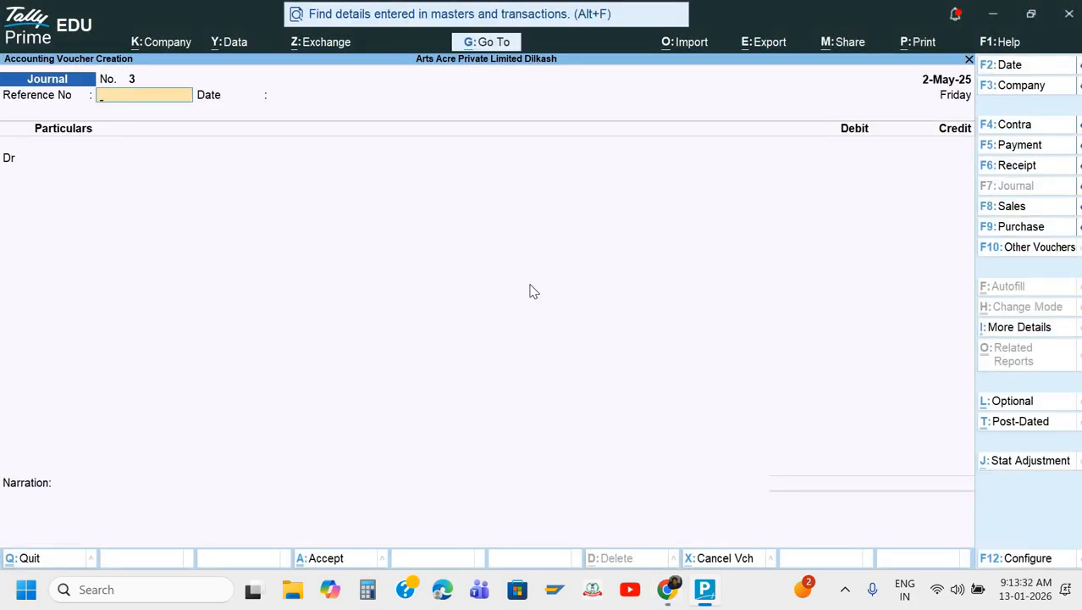
text(dd)
key(alt+F2)
key(BackSpace)
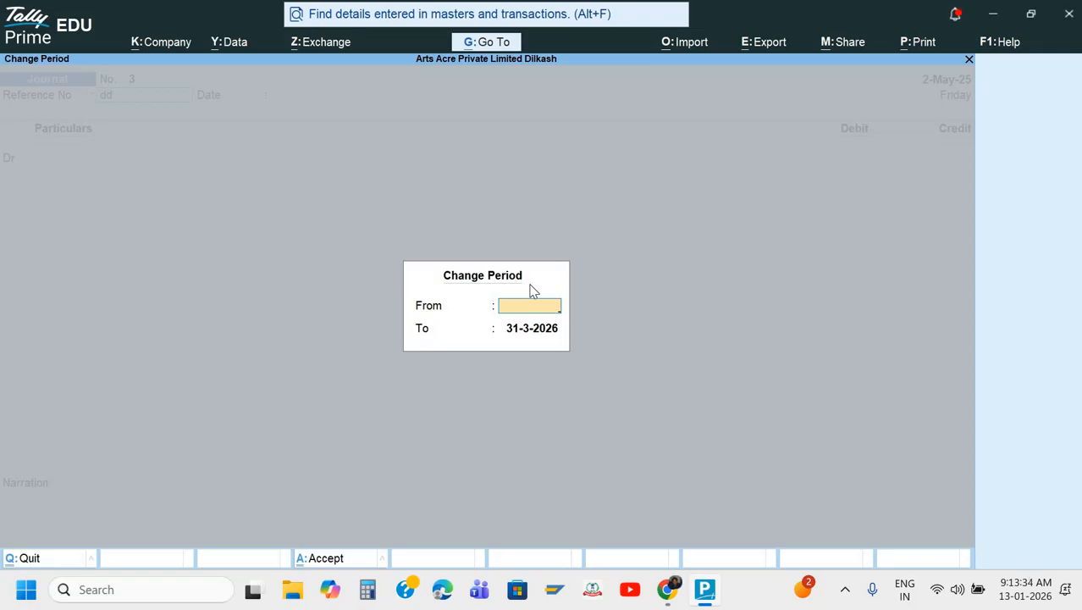
key(Escape)
key(Escape)
key(y)
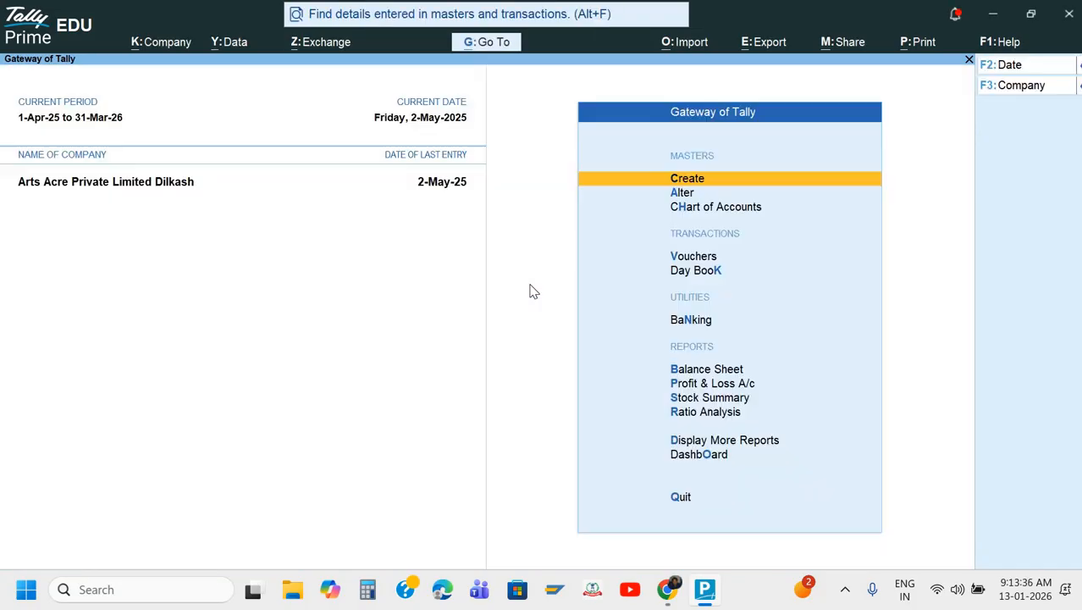
Open the Day Book for the period 1-Apr-25 to 2-May-25
key(d)
key(d)
key(alt+F2)
key(space)
key(Return)
key(Return)
Change the date of the 50,000 legal services purchase voucher to 31-5-2025 and save it
key(Down)
key(Down)
key(Down)
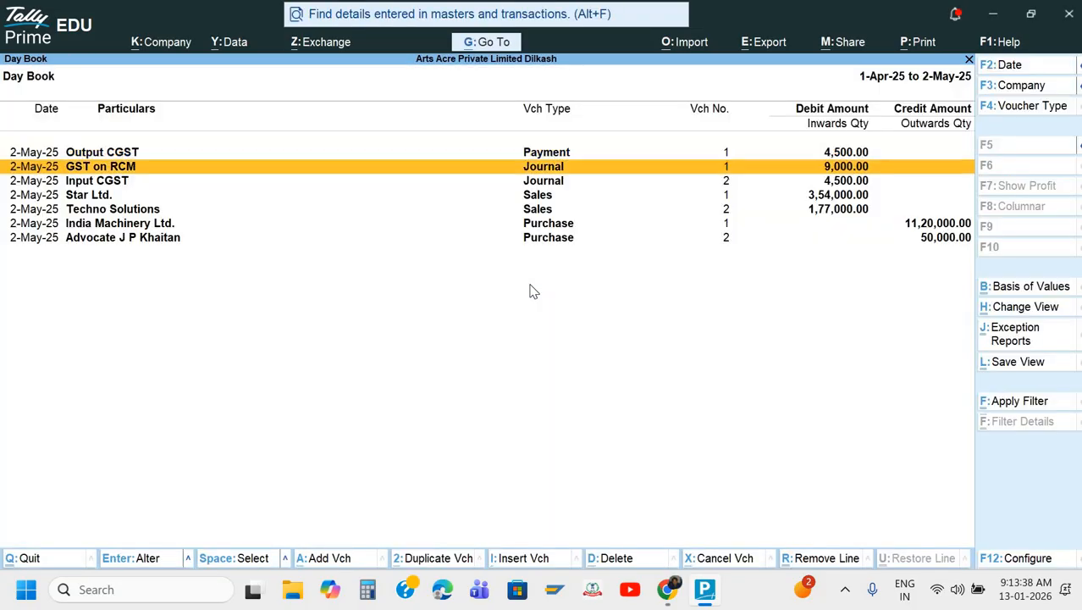
key(Down)
key(Down)
key(Up)
key(Up)
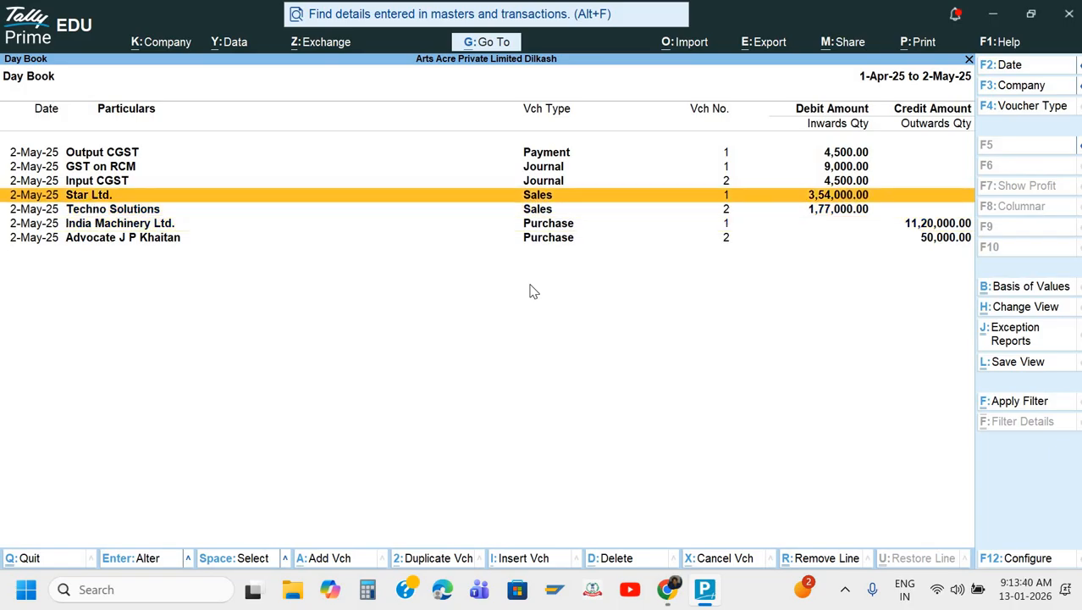
key(Down)
key(Down)
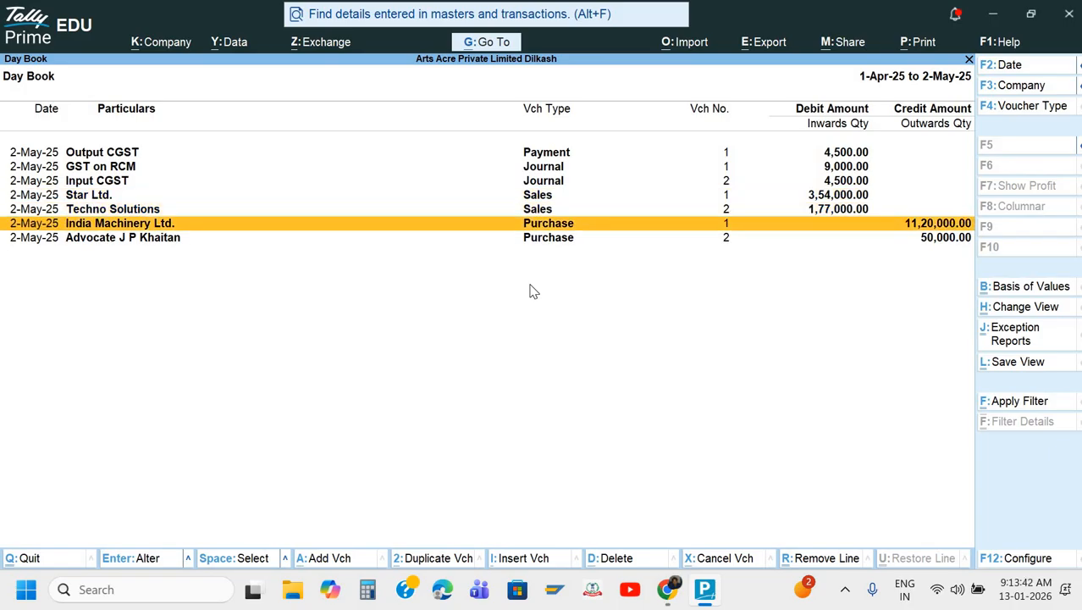
key(Down)
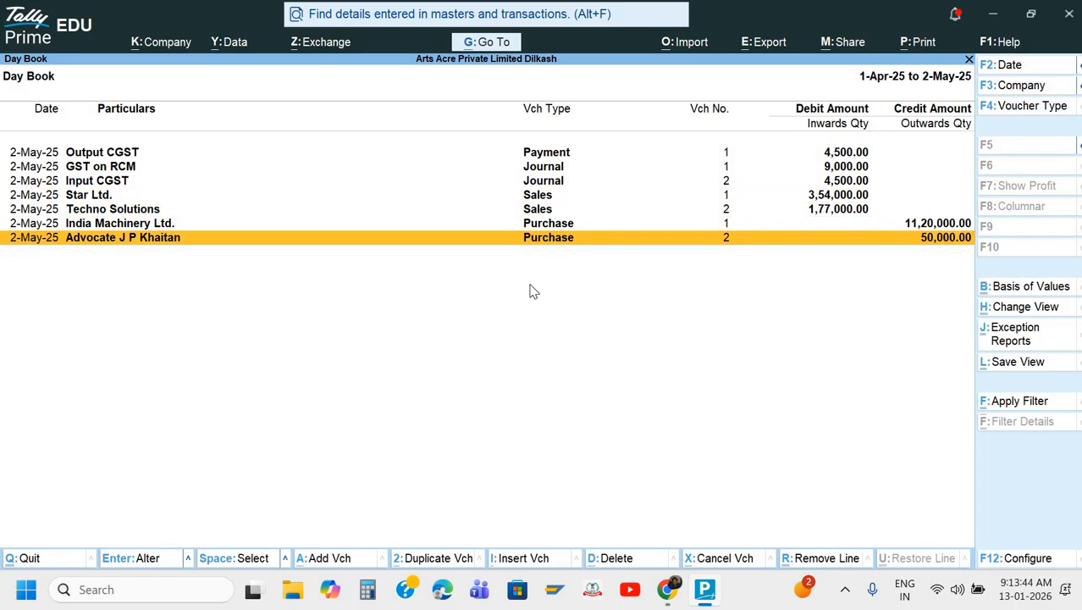
key(Return)
key(F2)
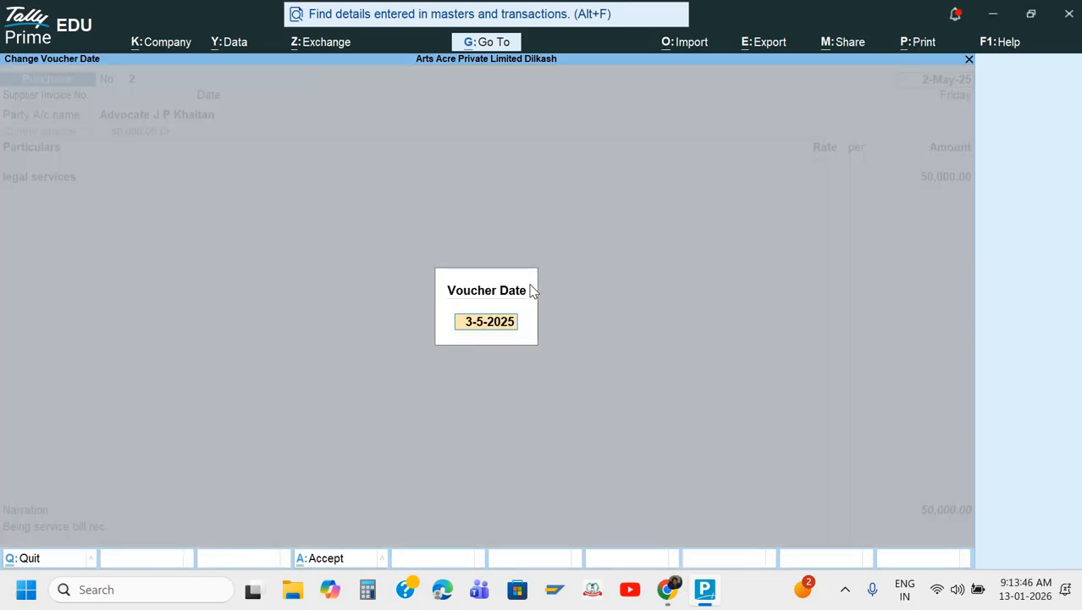
text(31-5)
key(Return)
key(ctrl+a)
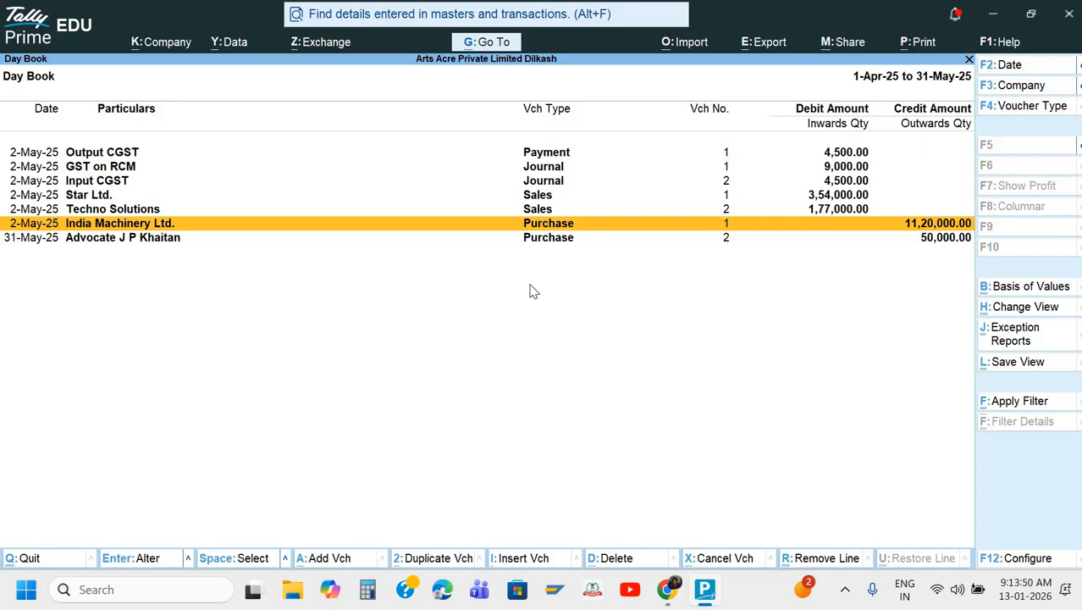
Change the date of the GST on RCM journal voucher to 31-5 and save it
key(Up)
key(Up)
key(Up)
key(Up)
key(Up)
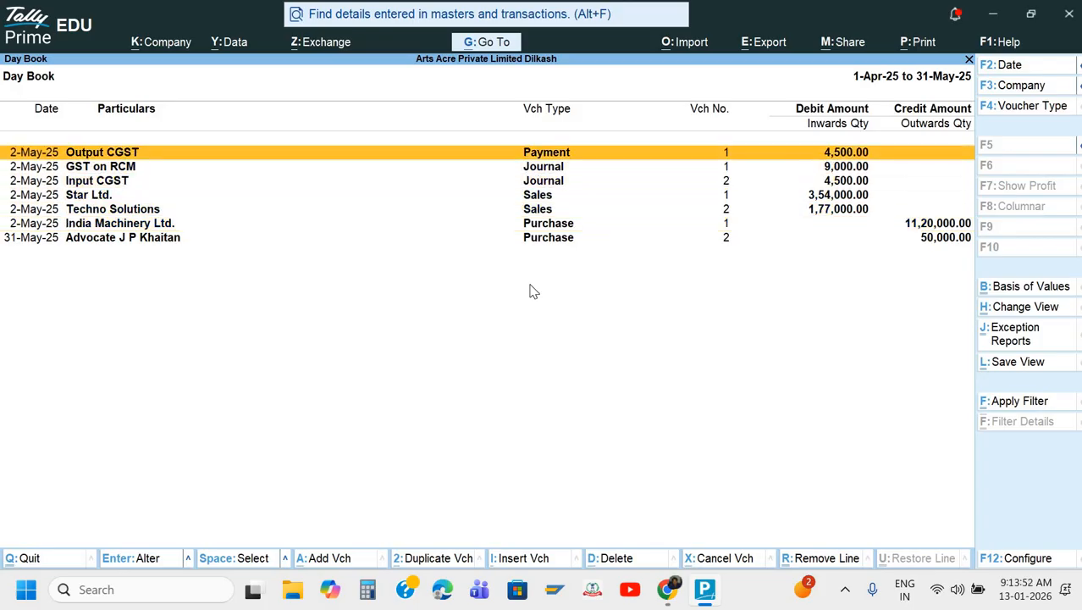
key(Down)
key(Return)
key(F2)
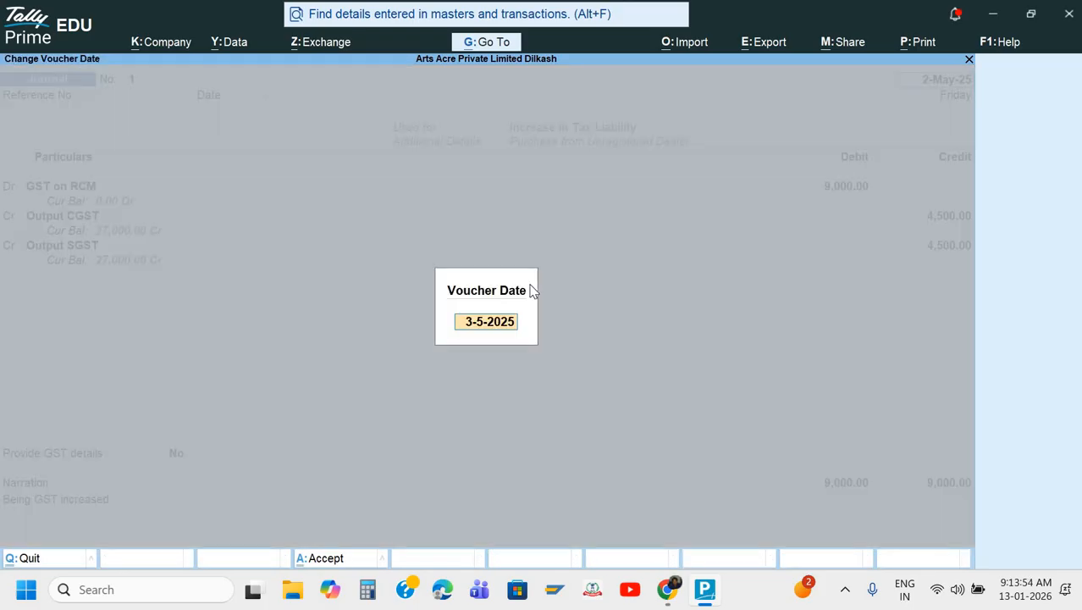
text(31-5)
key(Return)
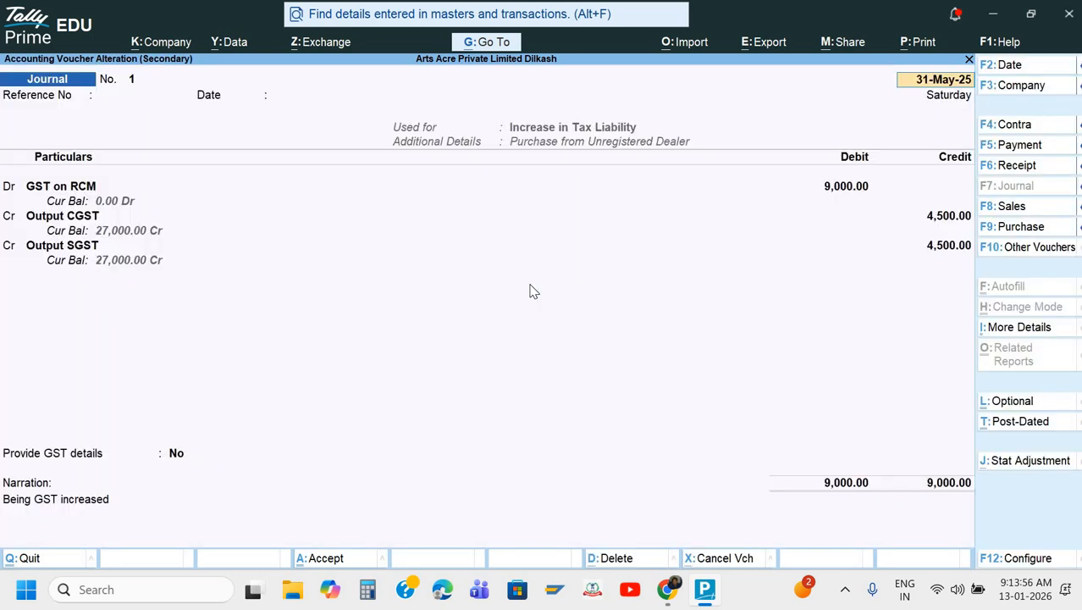
key(ctrl+a)
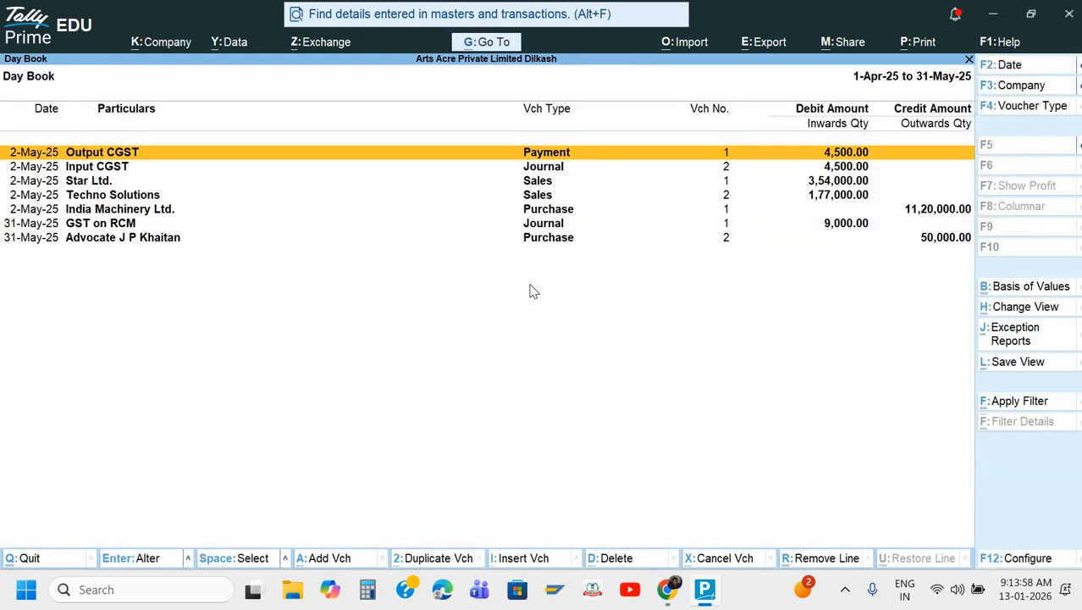
Change the date of the Output CGST reverse-charge payment voucher to 31-5 and save it
key(Return)
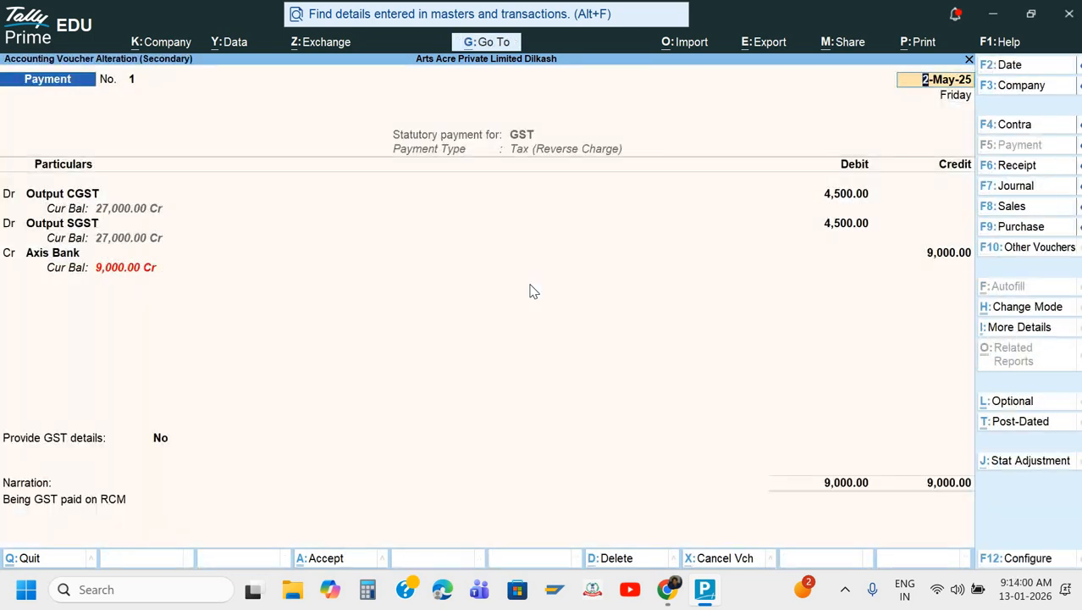
key(F2)
text(31-5)
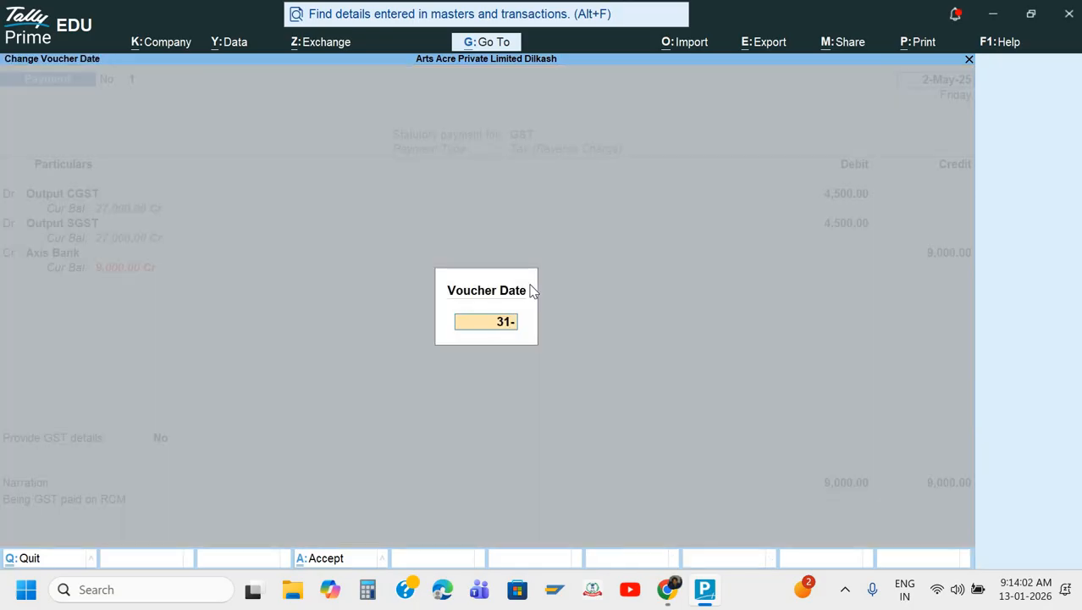
key(Return)
key(ctrl+a)
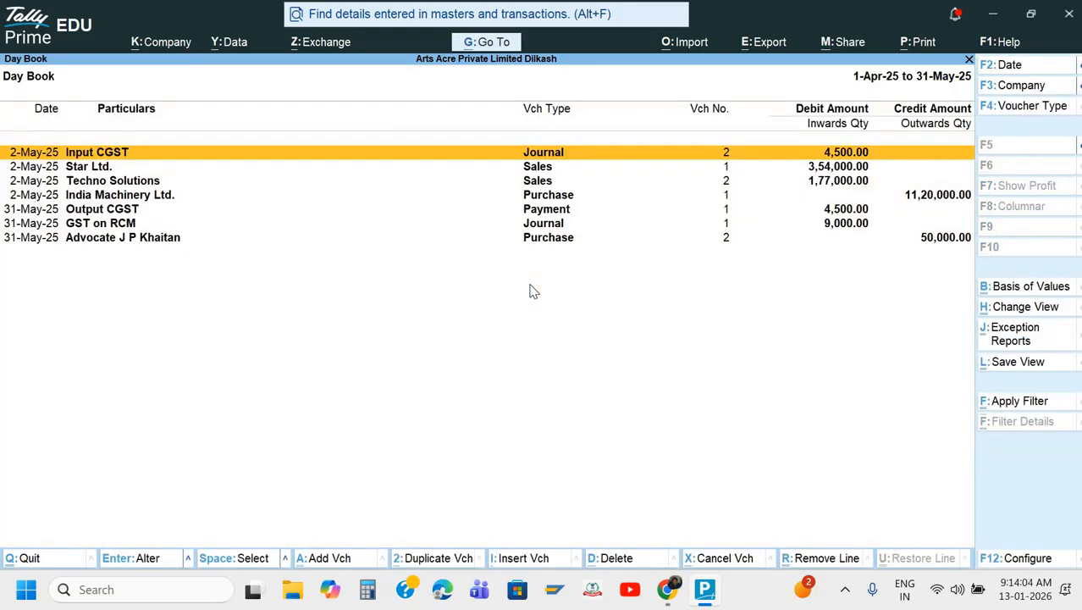
Set the date of the Input CGST journal voucher for increased input tax credit to 31-5
key(Down)
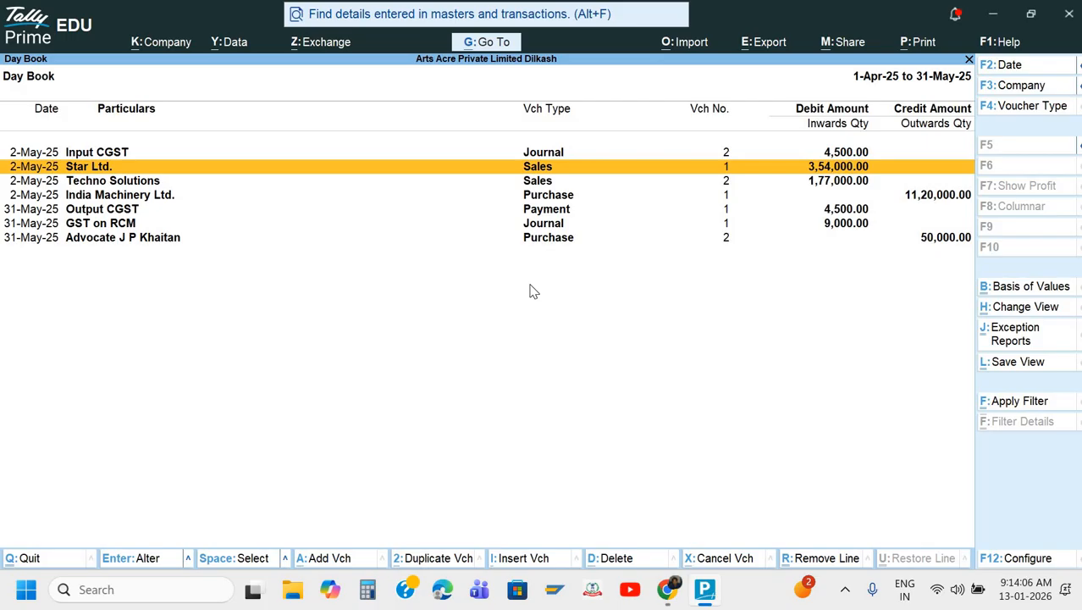
key(Down)
key(Down)
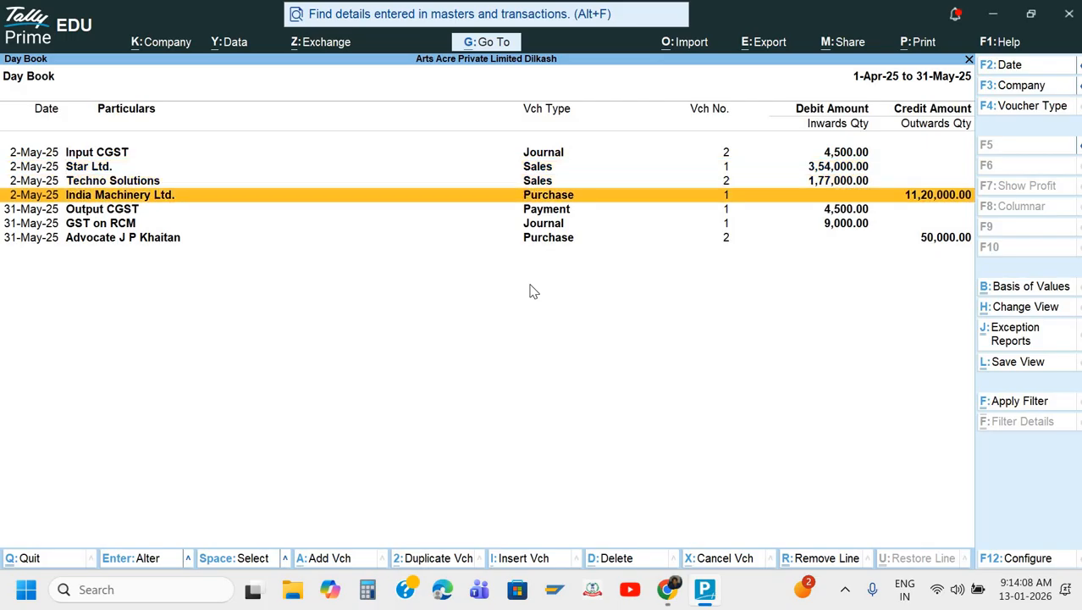
key(Up)
key(Up)
key(Up)
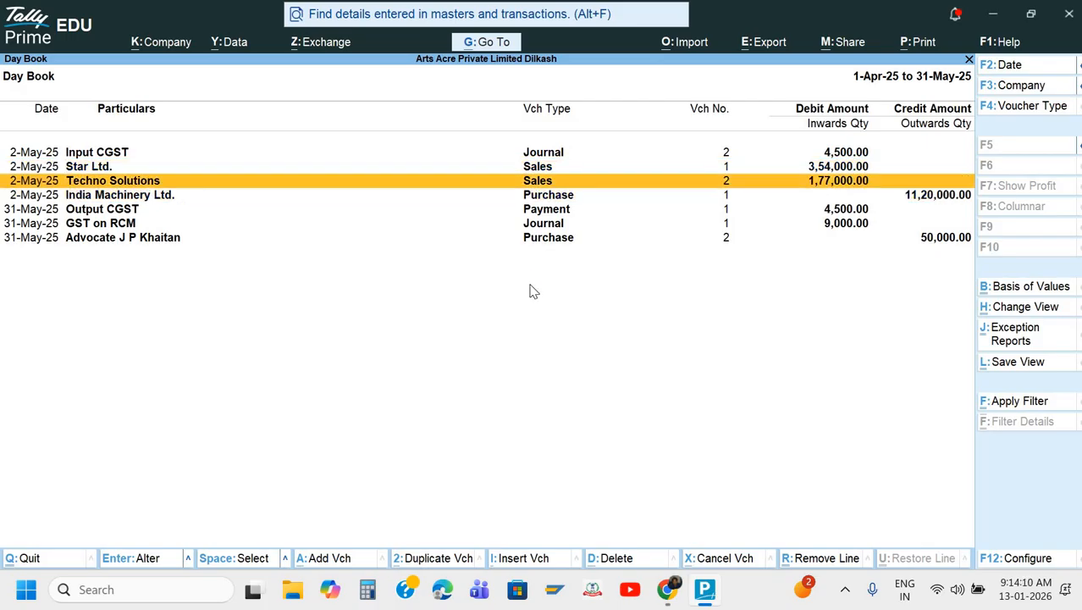
key(Return)
key(F2)
text(31-5)
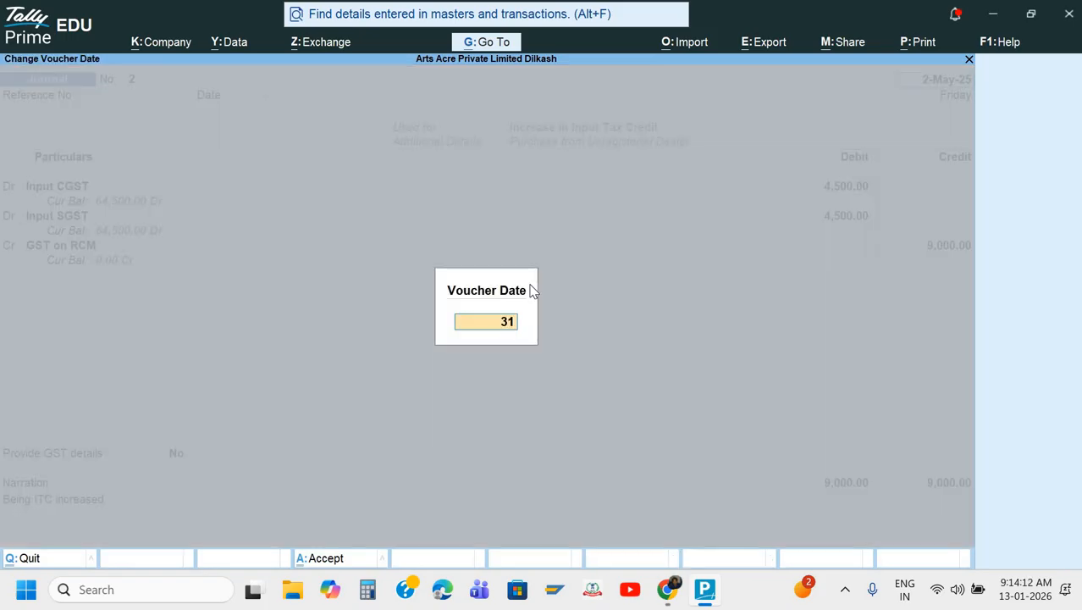
Set the date of journal voucher 2 to 31-May-25 and save the voucher
key(Return)
key(ctrl+a)
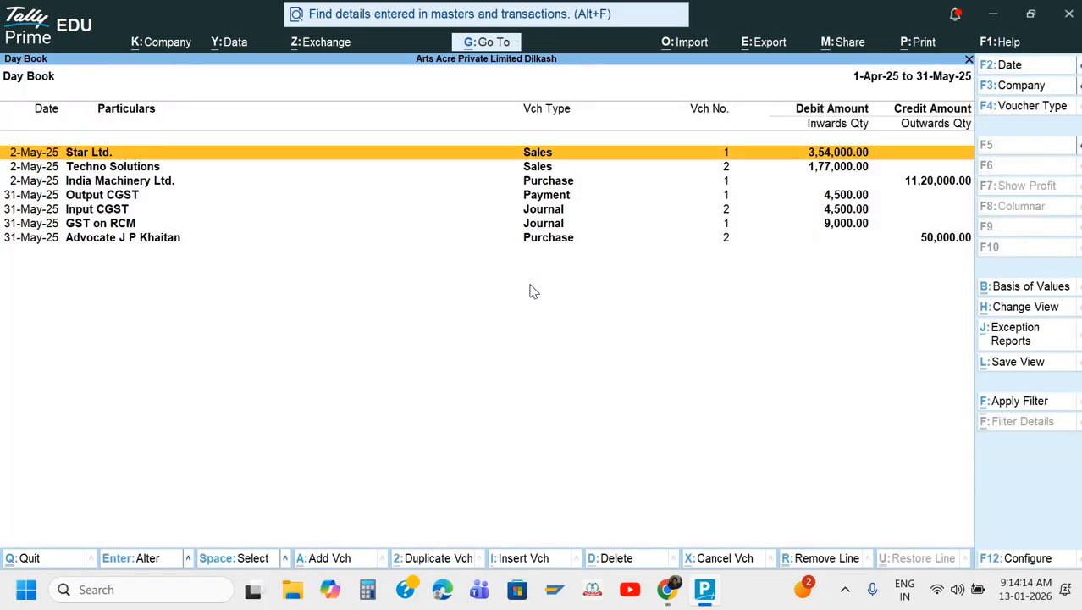
In the 31-May-25 Output CGST payment voucher, set the Axis Bank cheque's instrument date to 31-5, leaving the other allocation details as they are
key(Down)
key(Down)
key(Down)
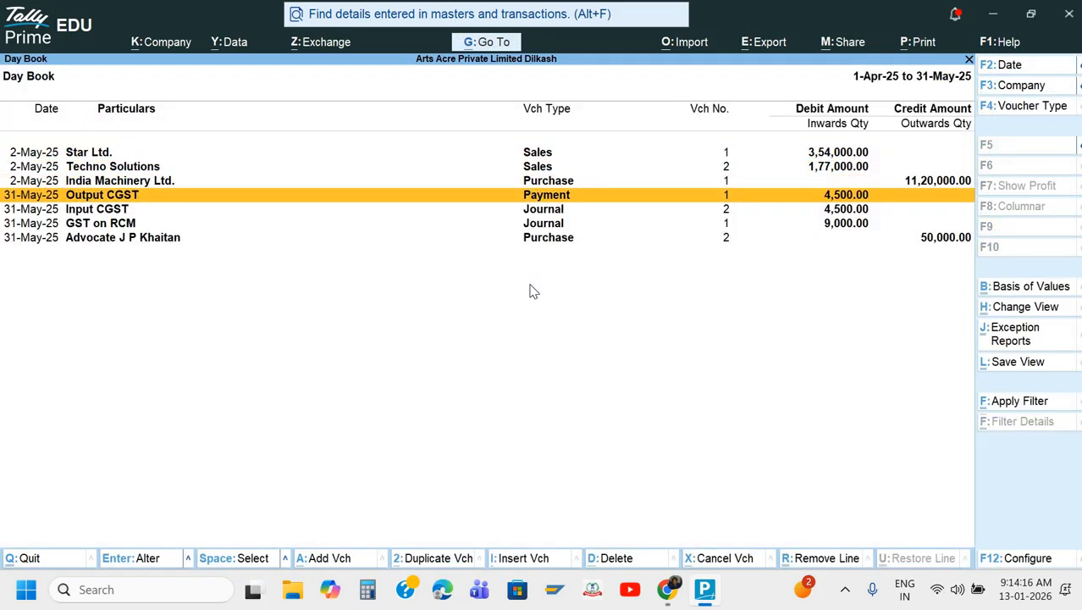
key(Return)
key(Return)
key(Return)
key(Return)
key(Return)
key(Return)
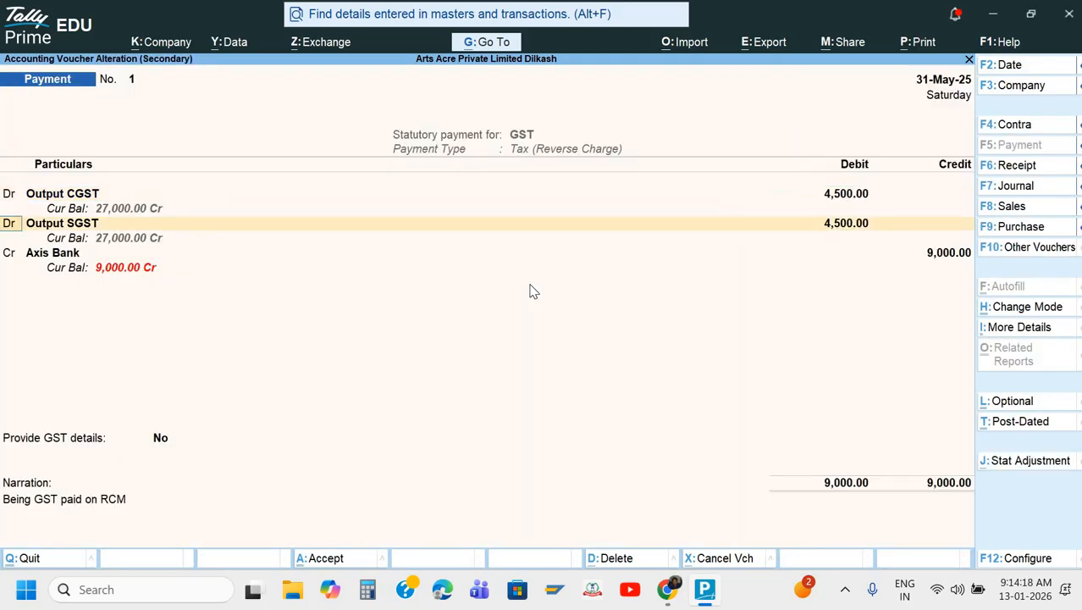
key(Return)
key(Return)
key(Return)
key(Return)
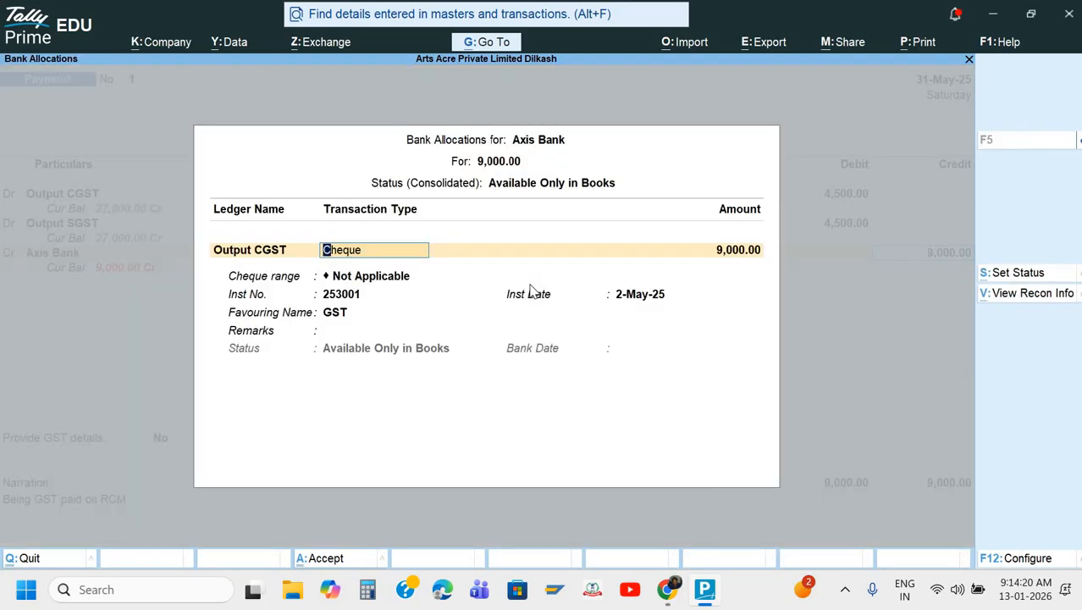
key(Return)
key(Return)
text(31-5)
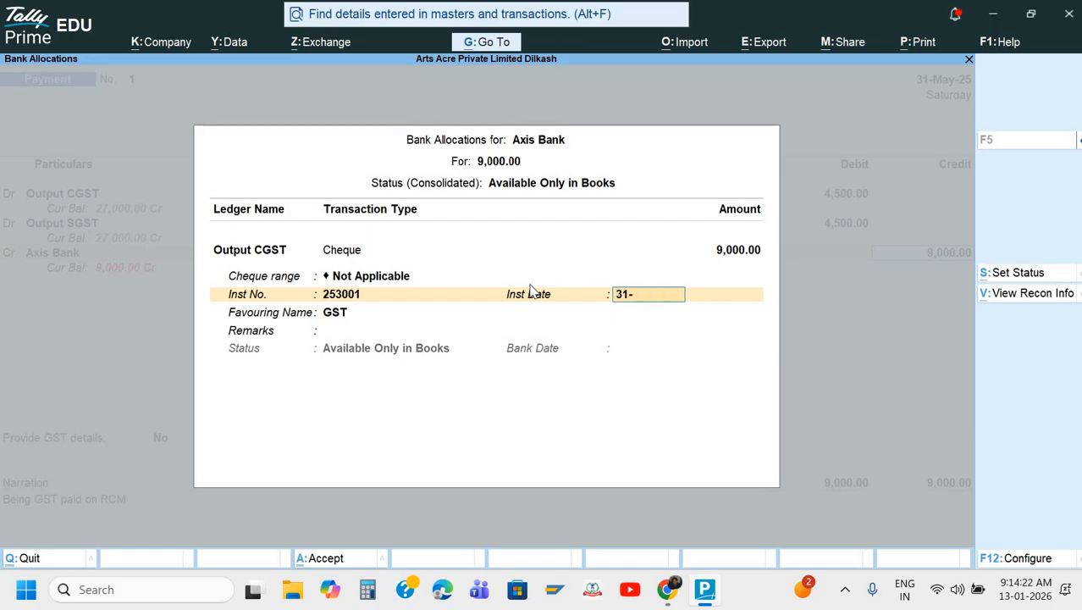
key(Return)
key(Return)
key(Return)
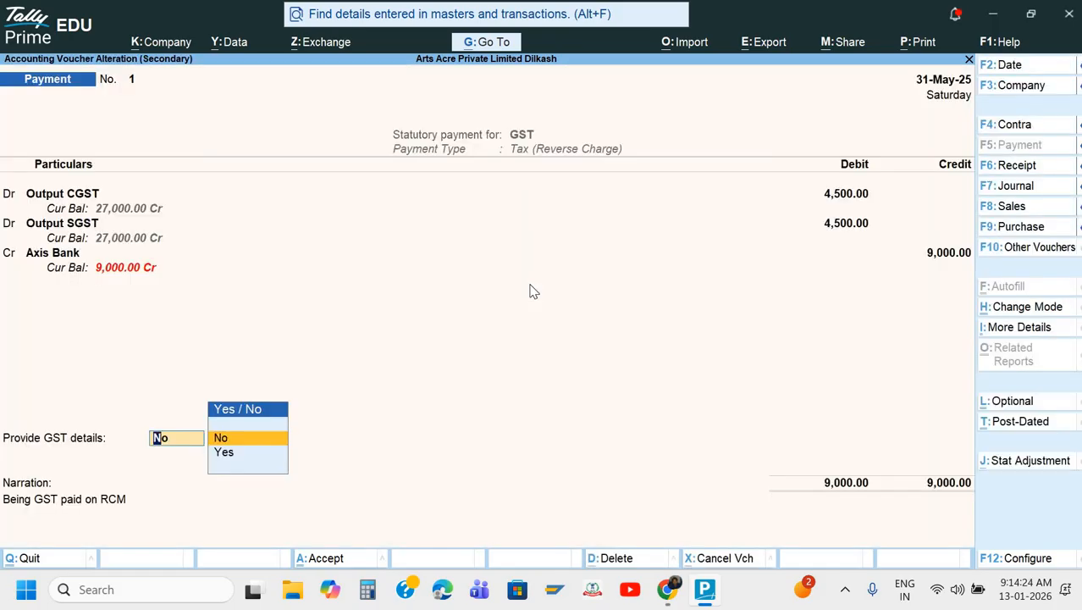
Provide GST details for the payment voucher with a payment date of 31-5, and save the voucher
key(Down)
key(Return)
key(Return)
key(Return)
key(Return)
key(Return)
key(Return)
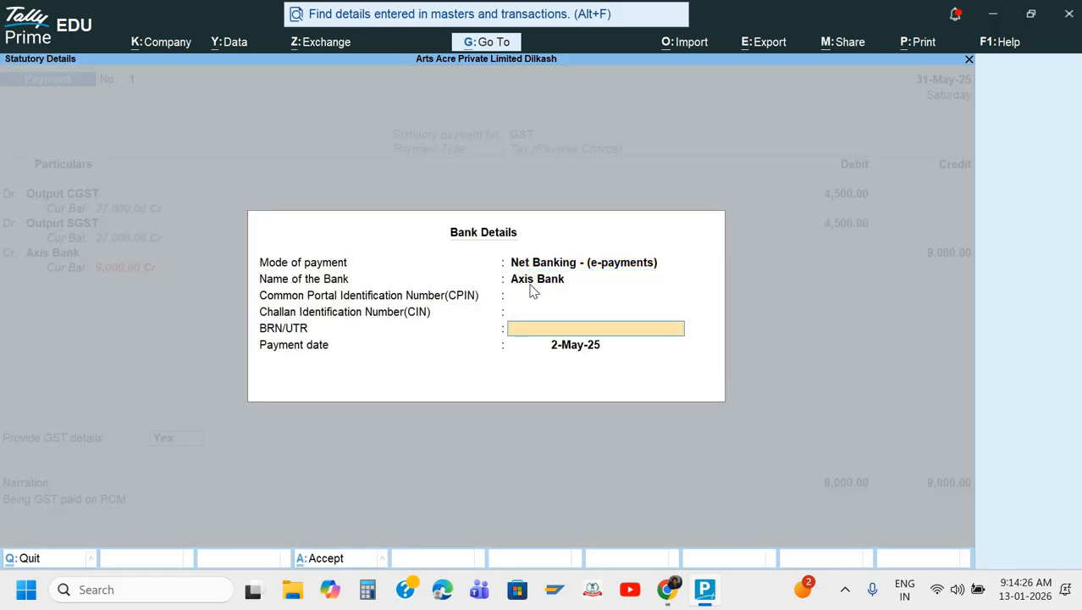
text(31-5)
key(Return)
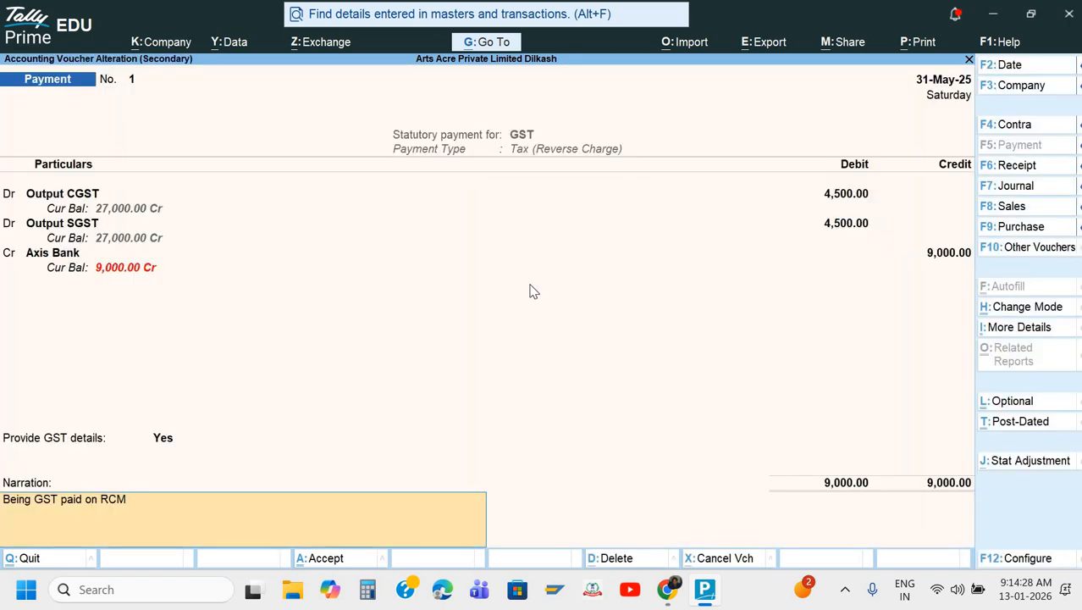
key(Return)
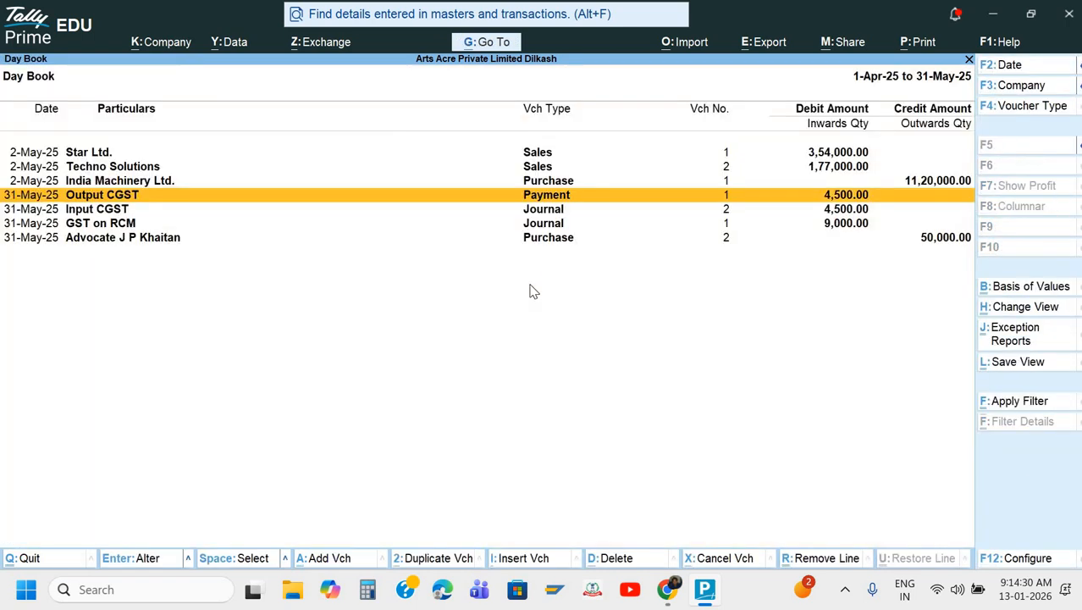
Check the laptop purchase in GST Set 1.pdf and start a new purchase voucher, leaving the supplier invoice number and date blank
key(Escape)
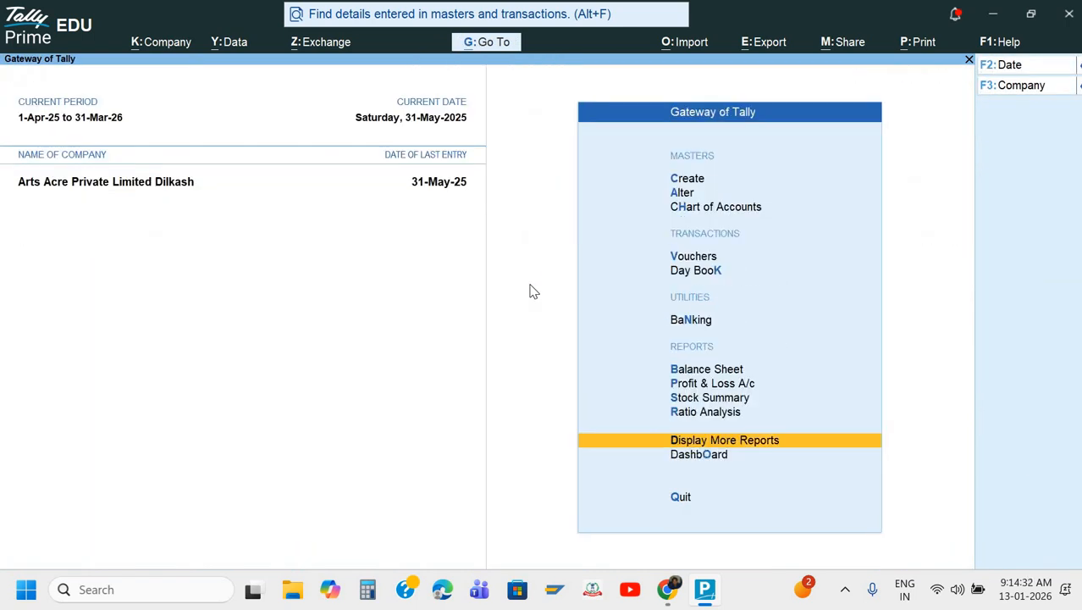
key(alt+Tab)
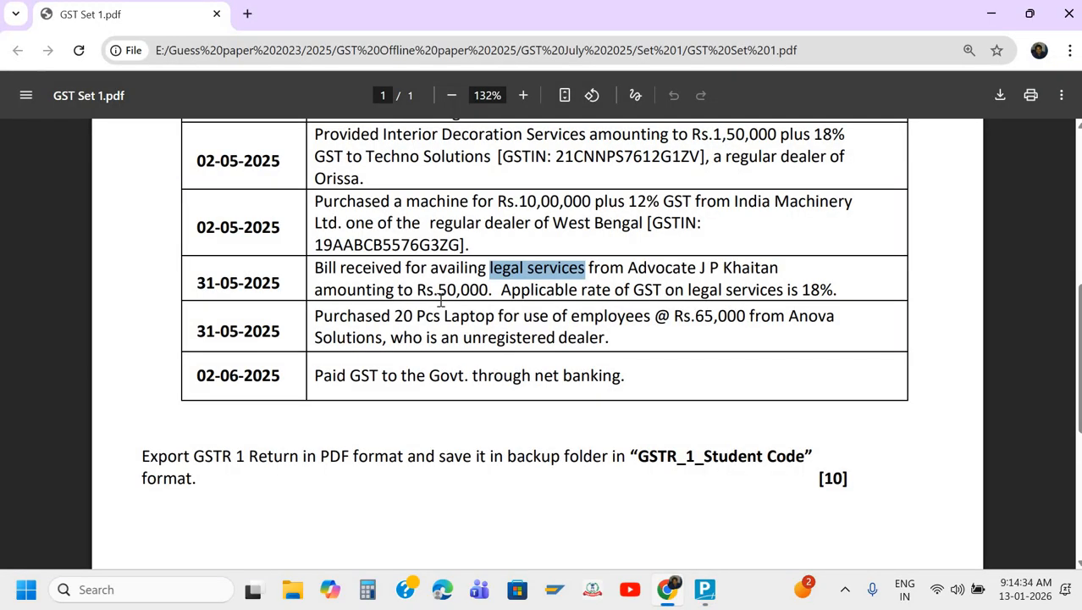
scroll(441, 303, down, 1)
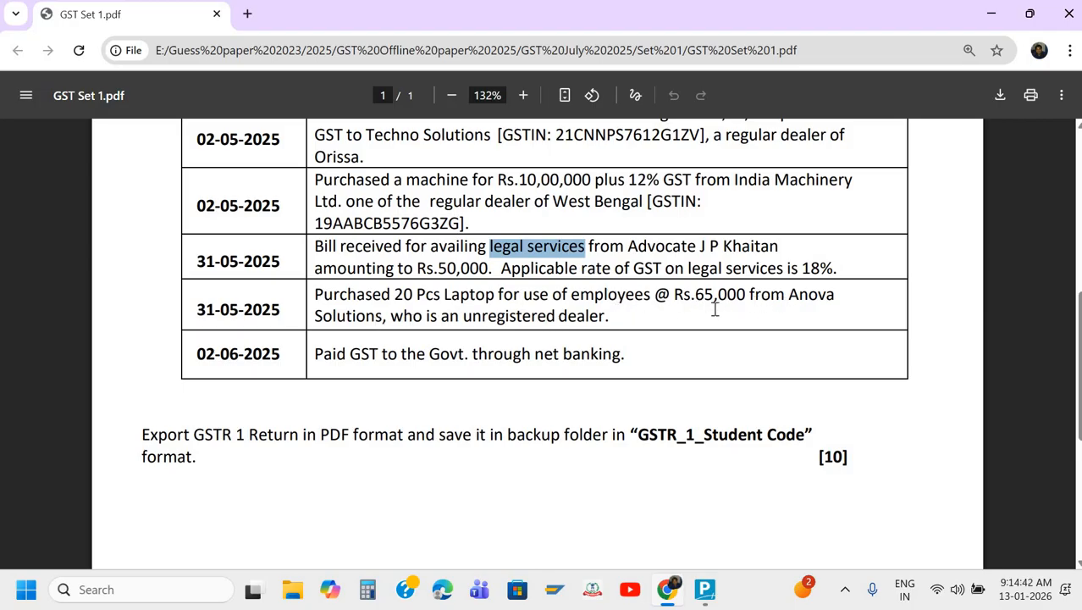
key(alt+Tab)
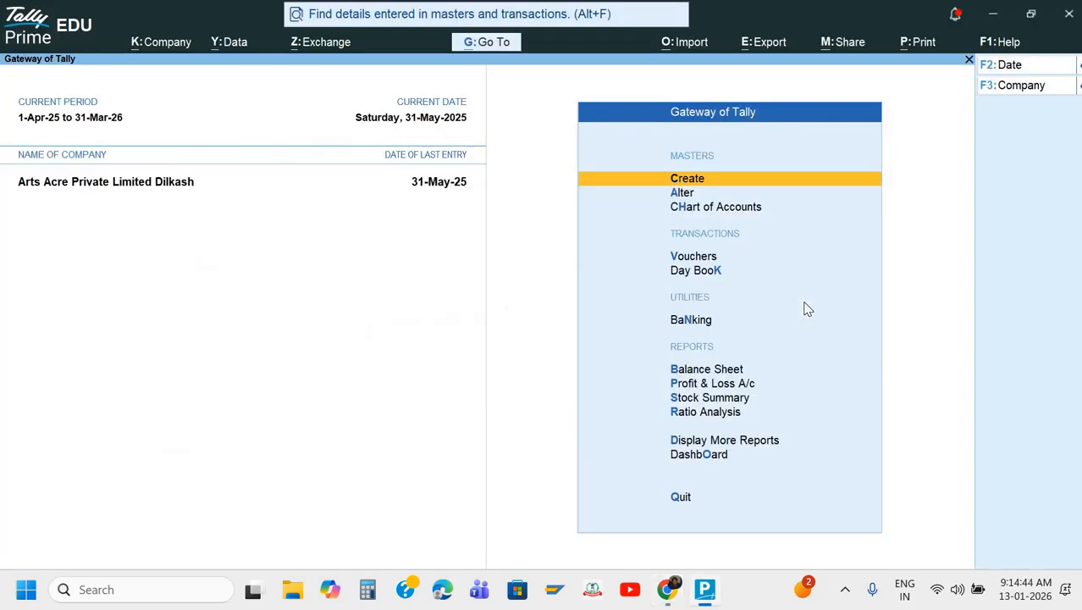
key(Down)
key(Down)
key(Down)
key(Return)
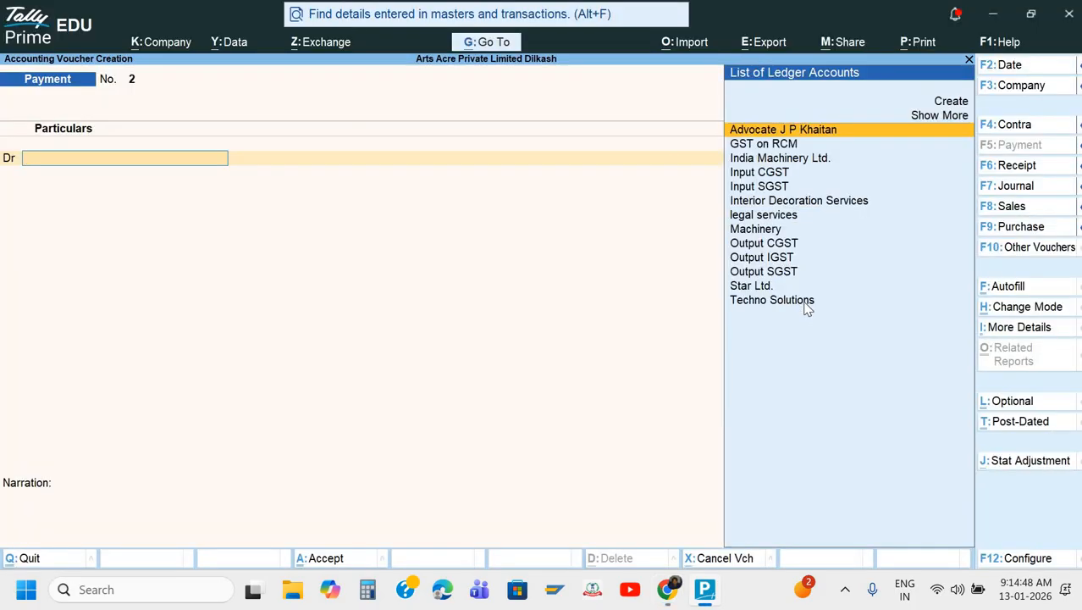
key(F9)
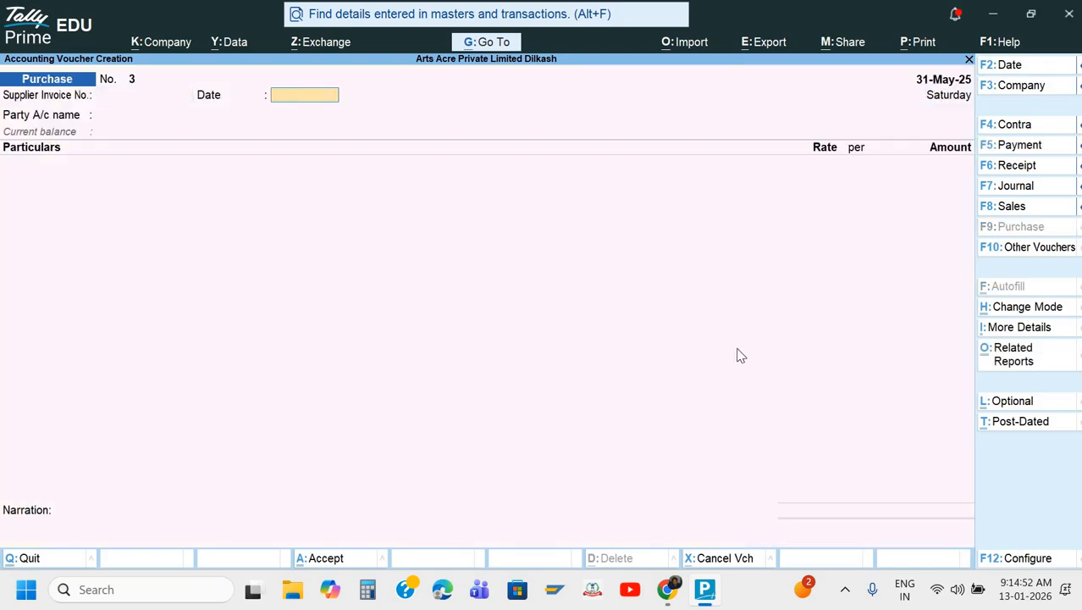
key(alt+Tab)
key(alt+Tab)
key(Return)
key(Return)
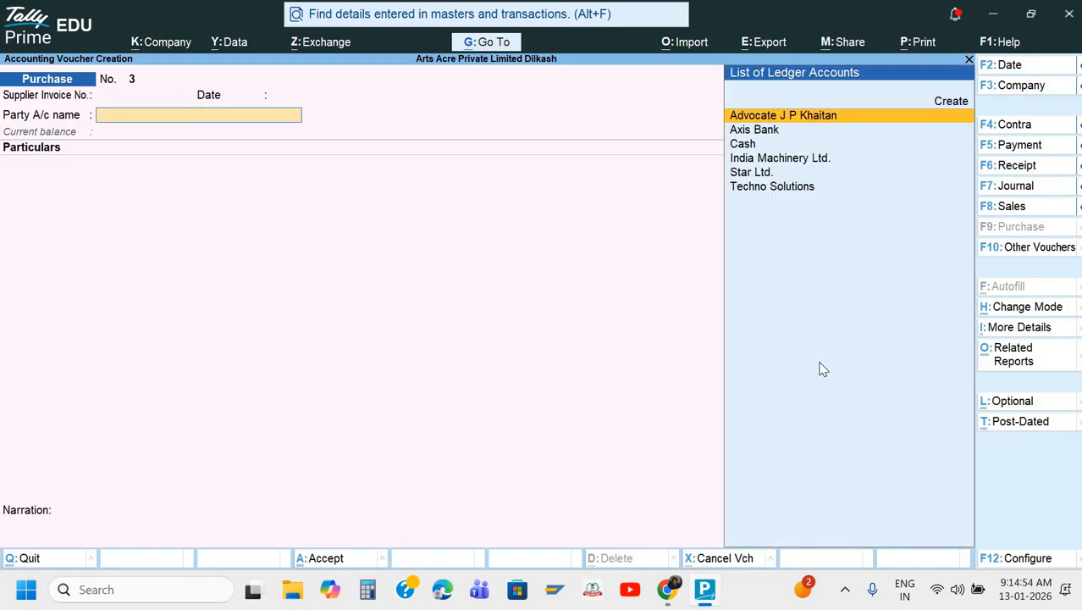
Copy the vendor name from GST Set 1.pdf and create a party ledger named Anova Solutions without an alias
key(alt+Tab)
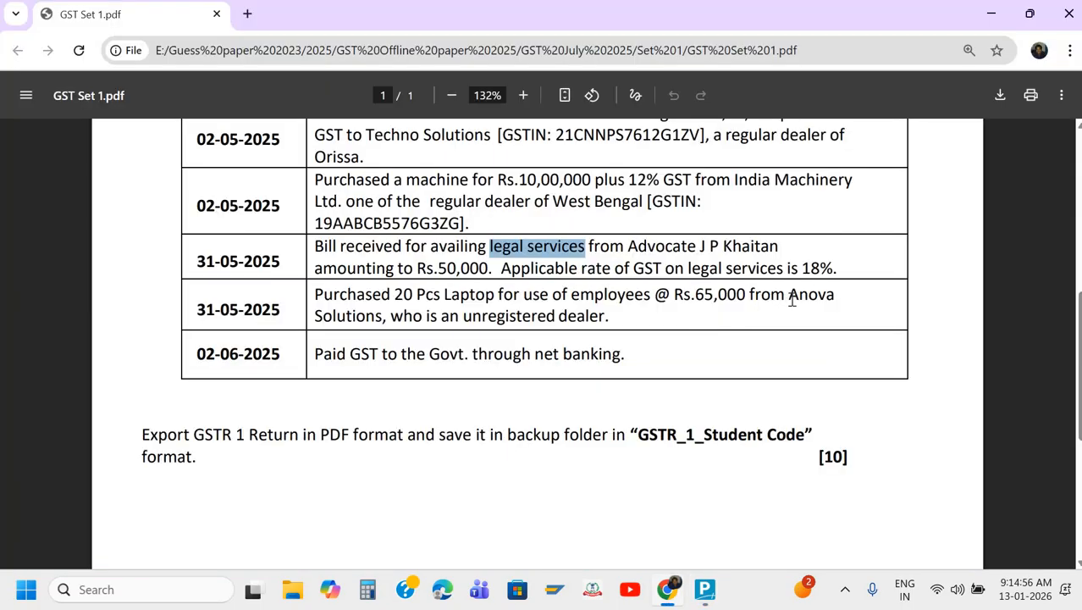
double_click(834, 296)
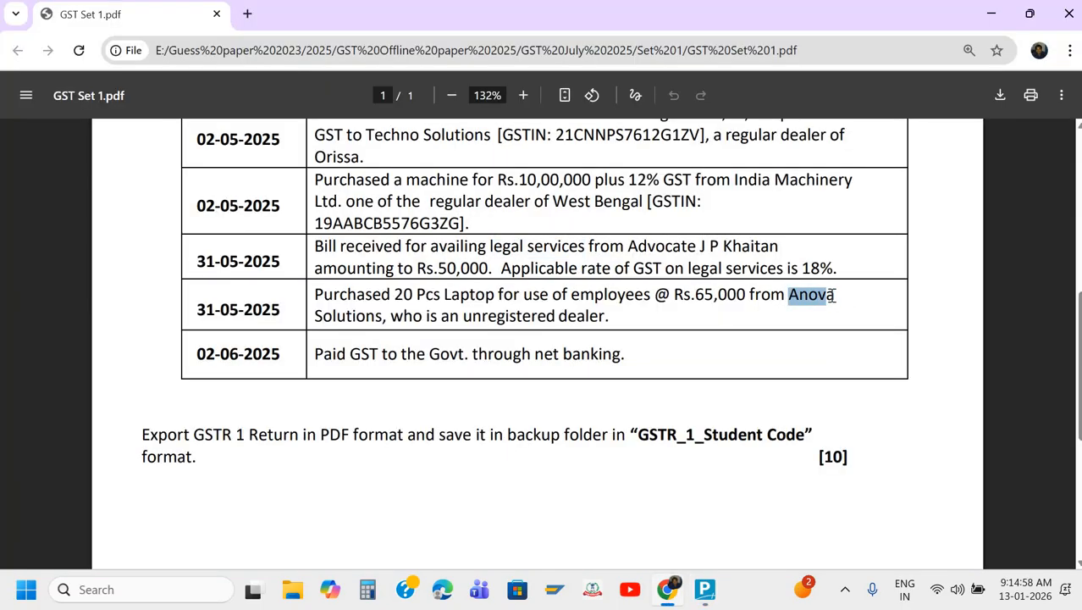
drag(837, 295, 838, 296)
key(alt+Tab)
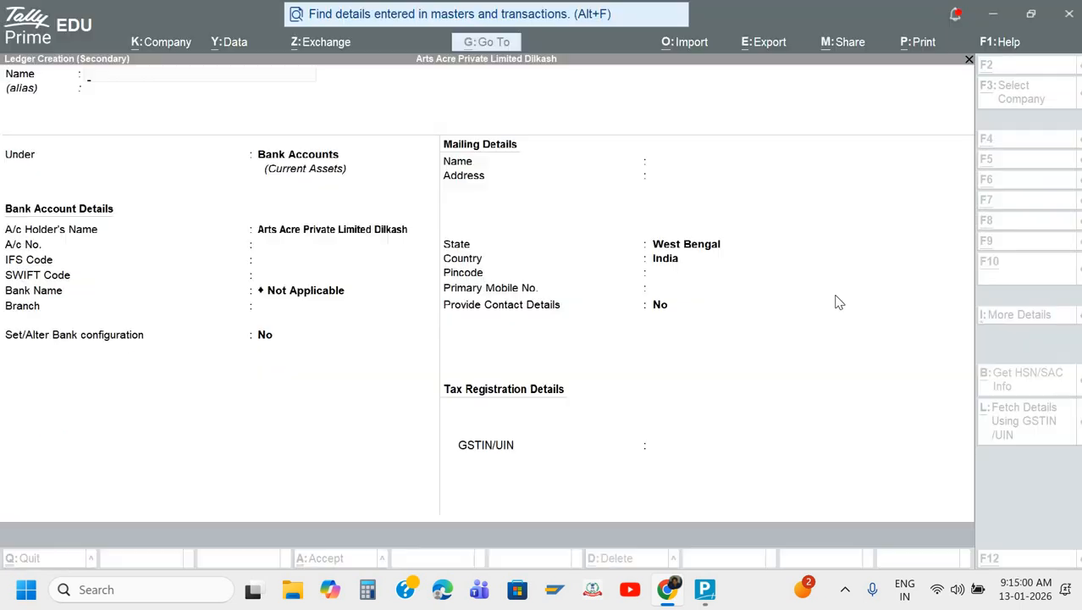
key(ctrl+alt+v)
text(Sol)
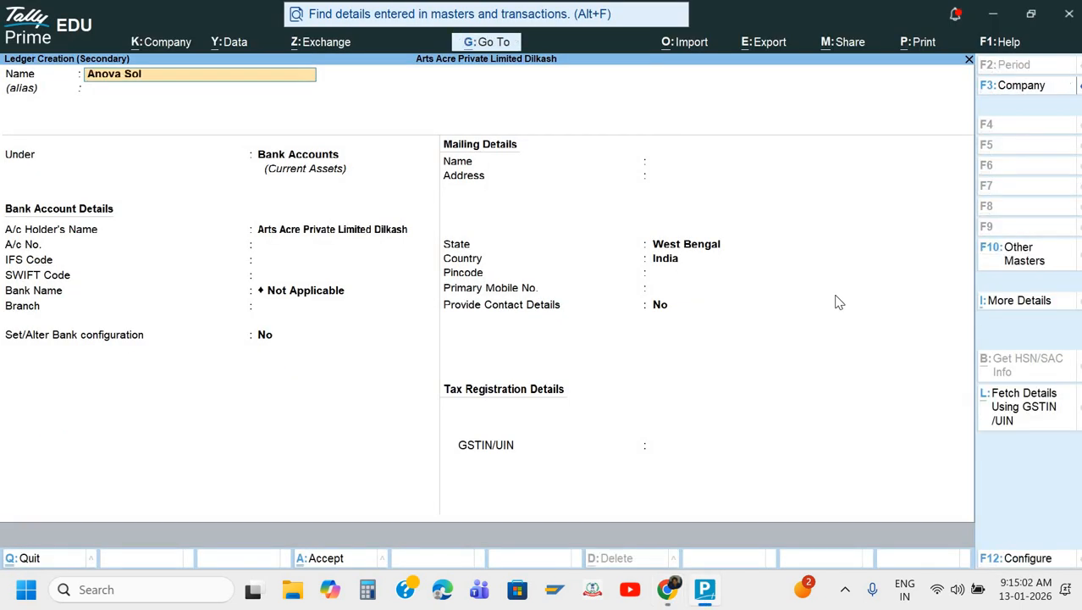
text(utions)
key(Return)
key(Return)
Place the Anova Solutions ledger under Sundry Creditors, keeping the default bill-by-bill and credit period settings
text(S)
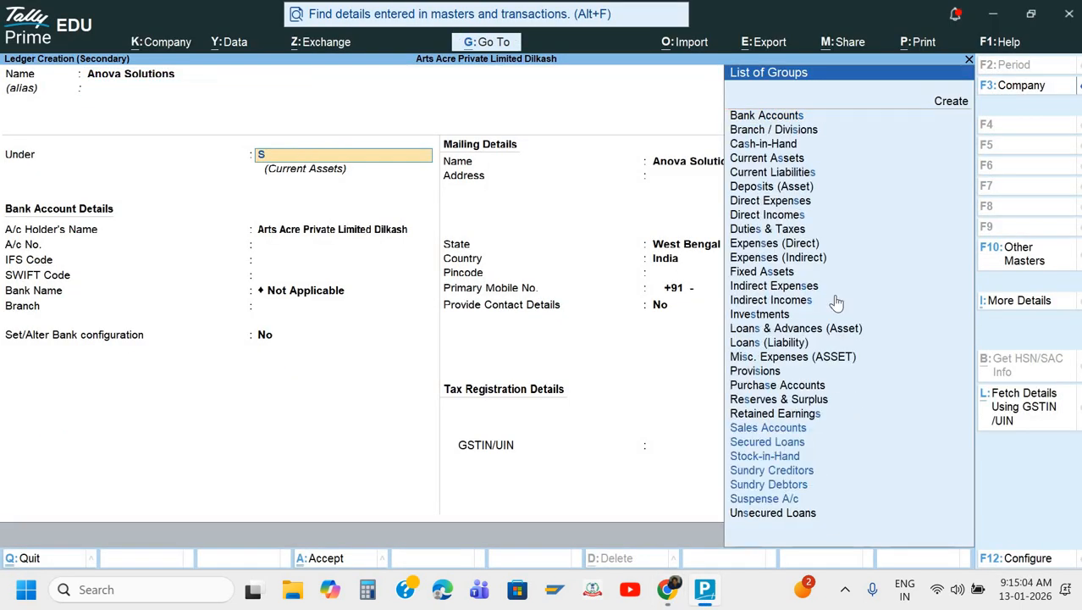
key(Down)
key(Down)
key(Down)
key(Return)
key(Return)
key(Return)
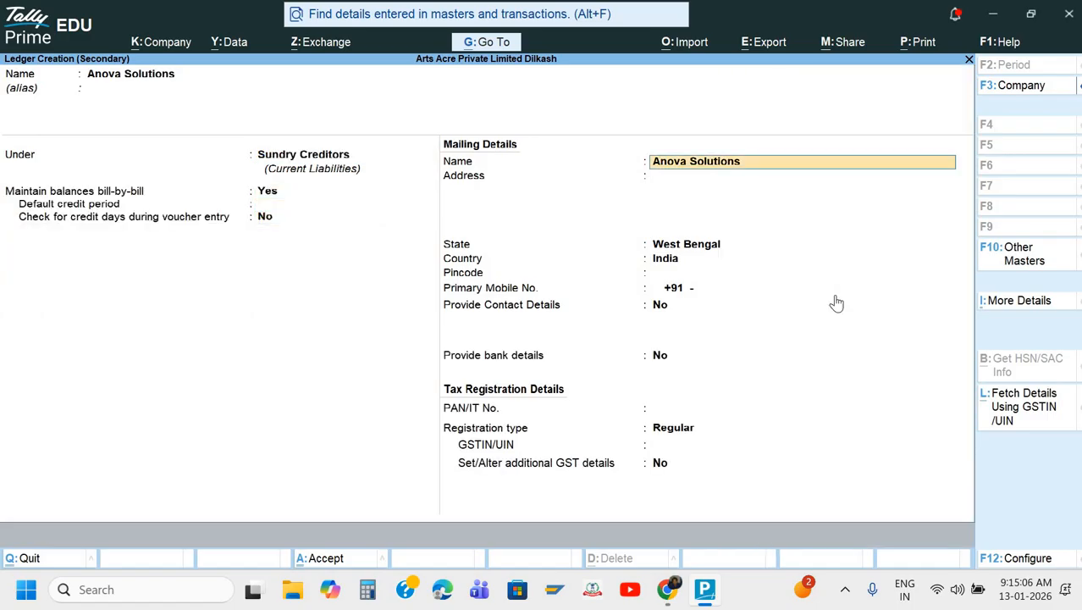
Keep the default mailing and bank details for Anova Solutions, set its registration type for an unregistered dealer, and save the ledger
key(Return)
key(Return)
key(Return)
key(Return)
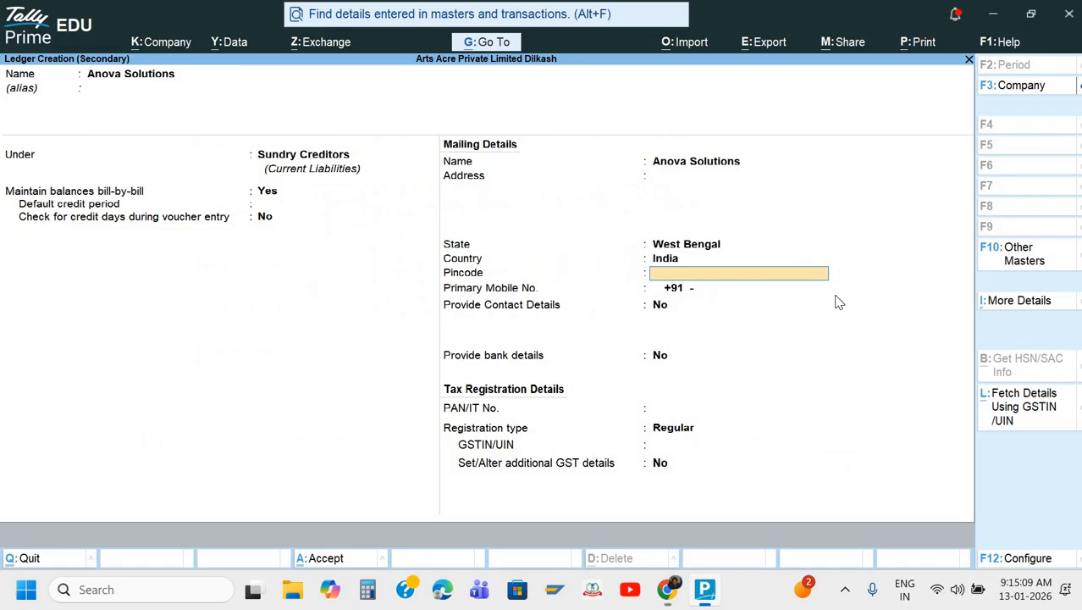
key(Return)
key(Return)
key(Return)
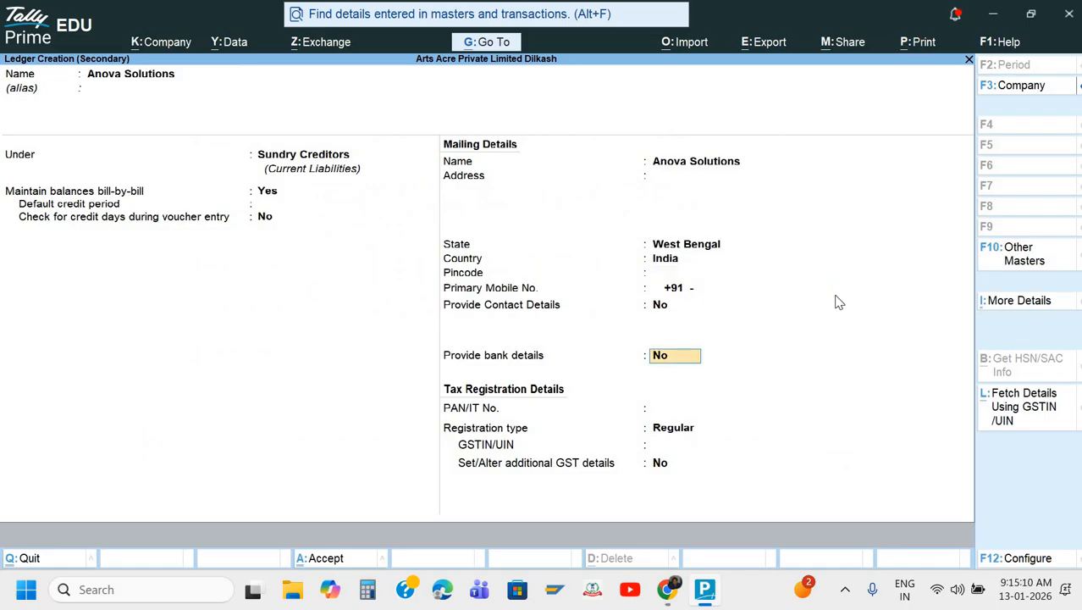
key(Return)
key(Return)
key(Down)
key(Return)
key(Return)
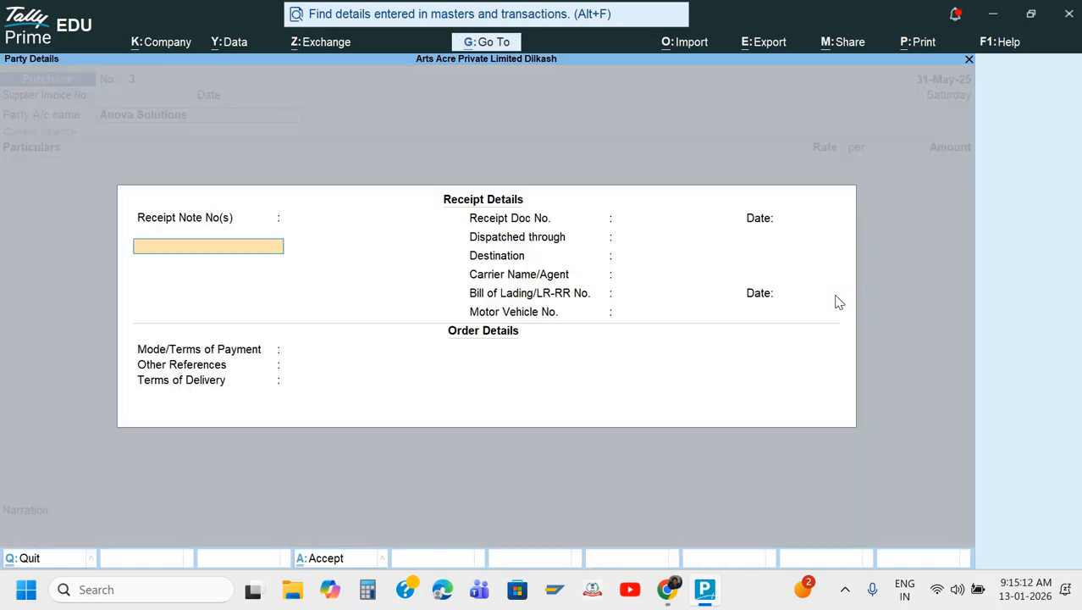
Accept the receipt and party details for Anova Solutions in the purchase voucher without additional entries
key(Return)
key(ctrl+a)
key(ctrl+a)
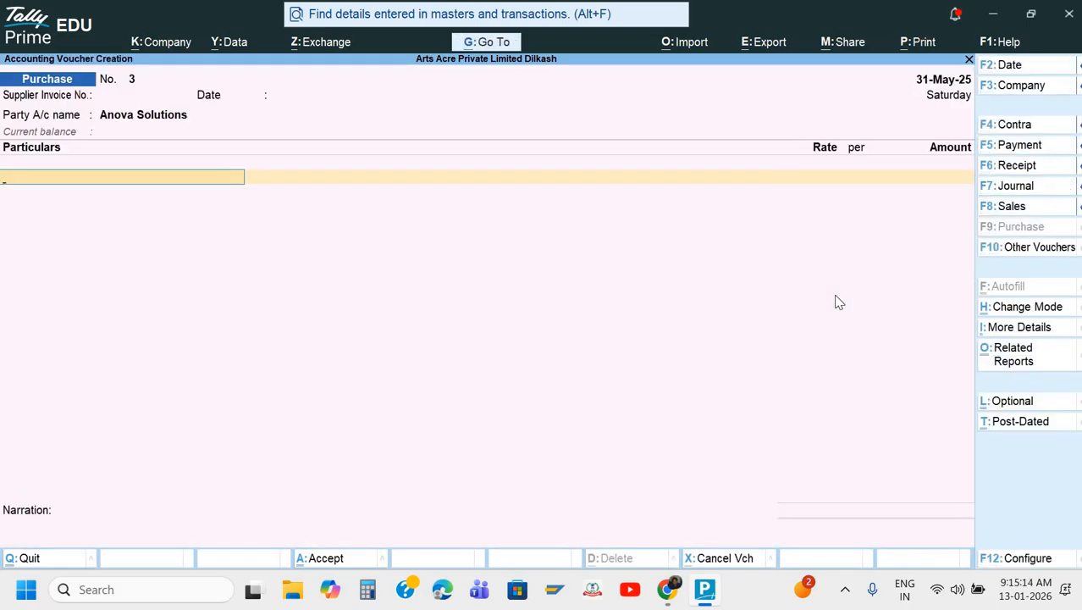
Create a ledger named Office Equipment for the laptop purchase, without an alias
key(alt+c)
key(alt+Tab)
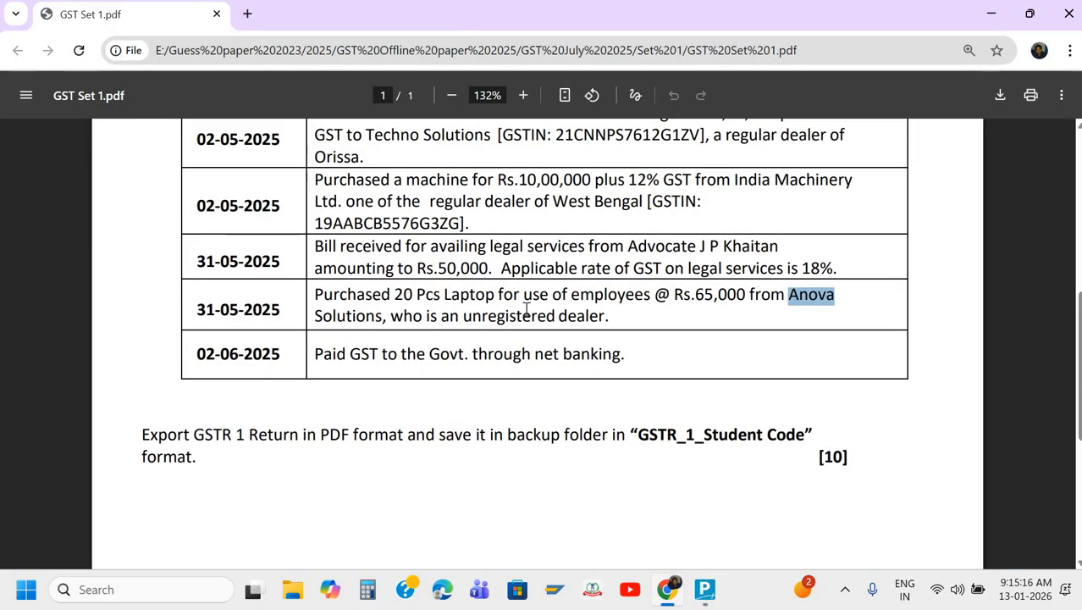
key(alt+Tab)
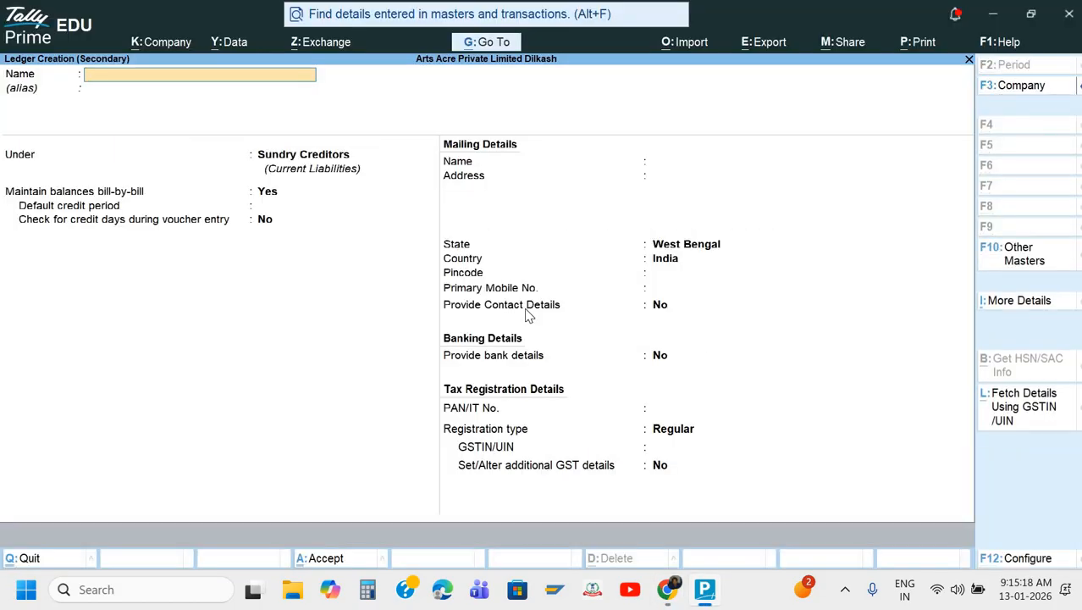
text(Office Equipoe)
text(e)
text(men)
key(Return)
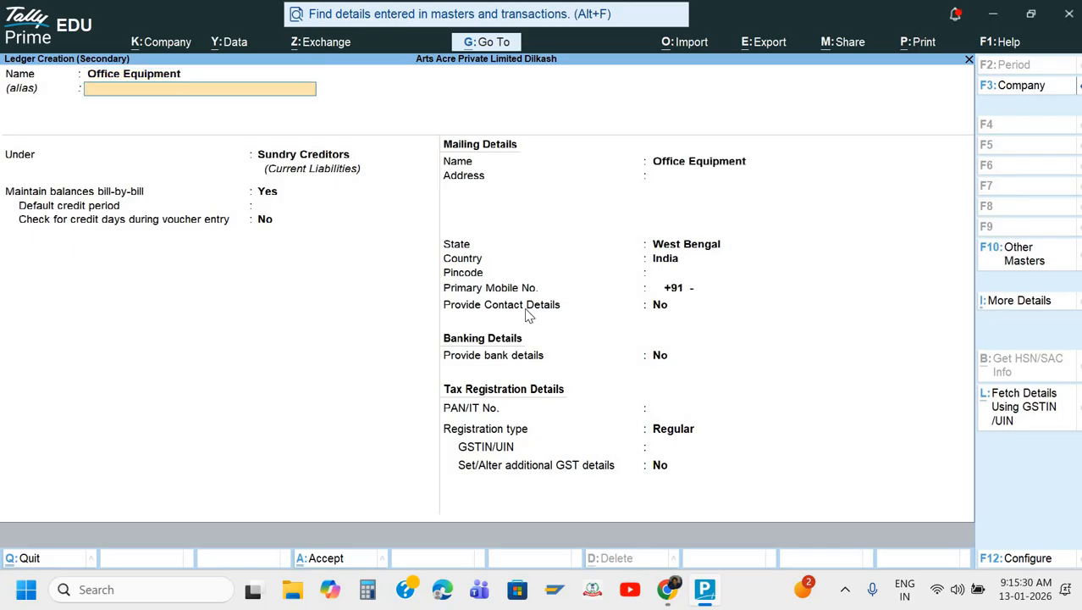
key(Return)
text(Di)
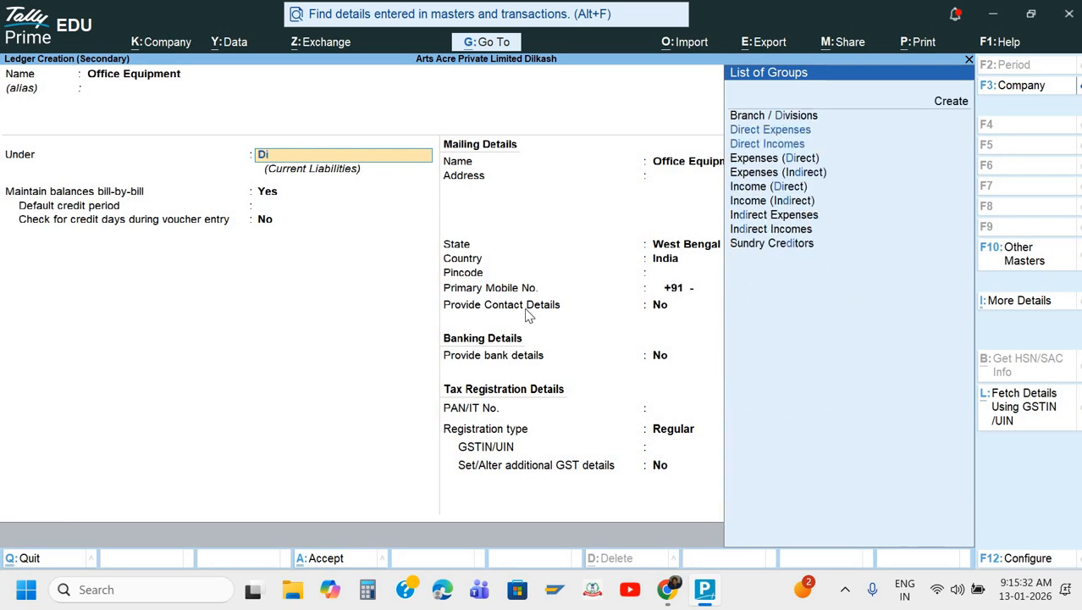
key(Down)
key(Down)
key(BackSpace)
key(BackSpace)
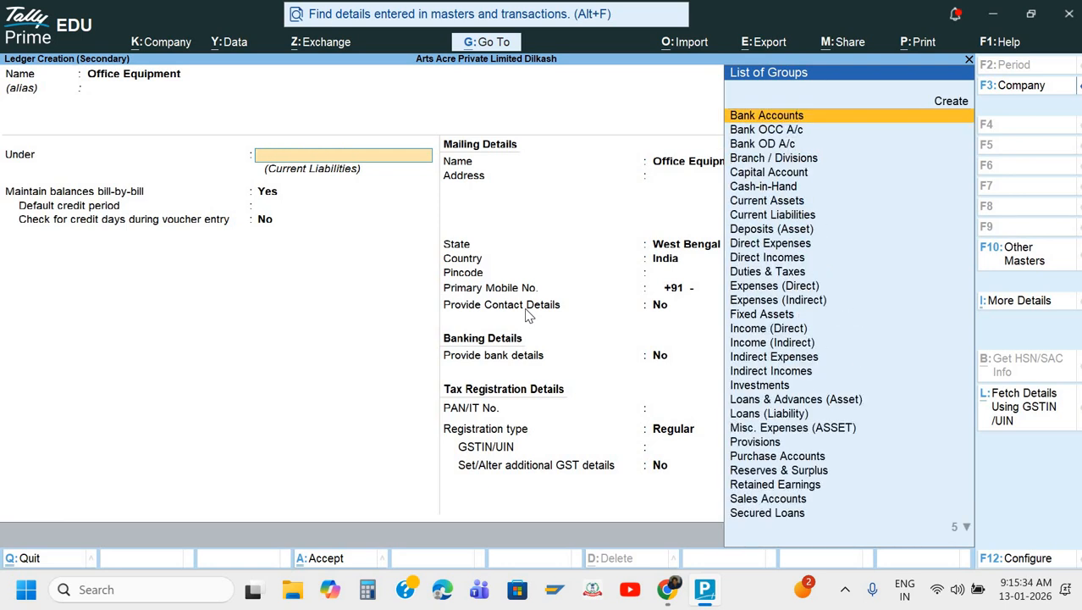
Place the Office Equipment ledger under Fixed Assets, keeping assessable value calculation Not Applicable and GST applicability Applicable
text(Fi)
key(Return)
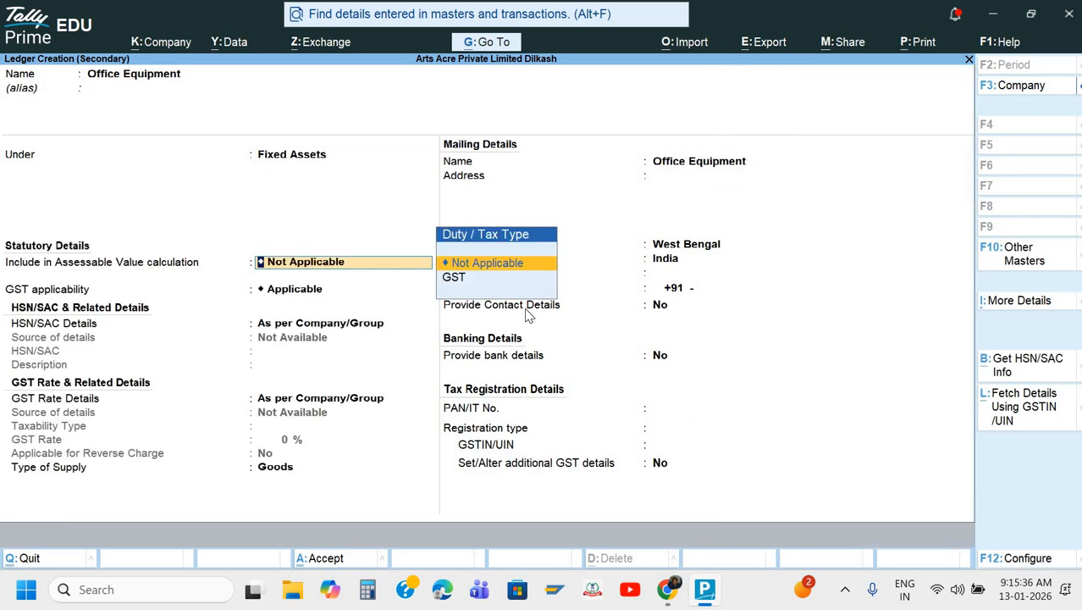
key(Return)
key(Return)
Specify the HSN/SAC details in the Office Equipment ledger with code 8471 and description Computer
key(Down)
key(Return)
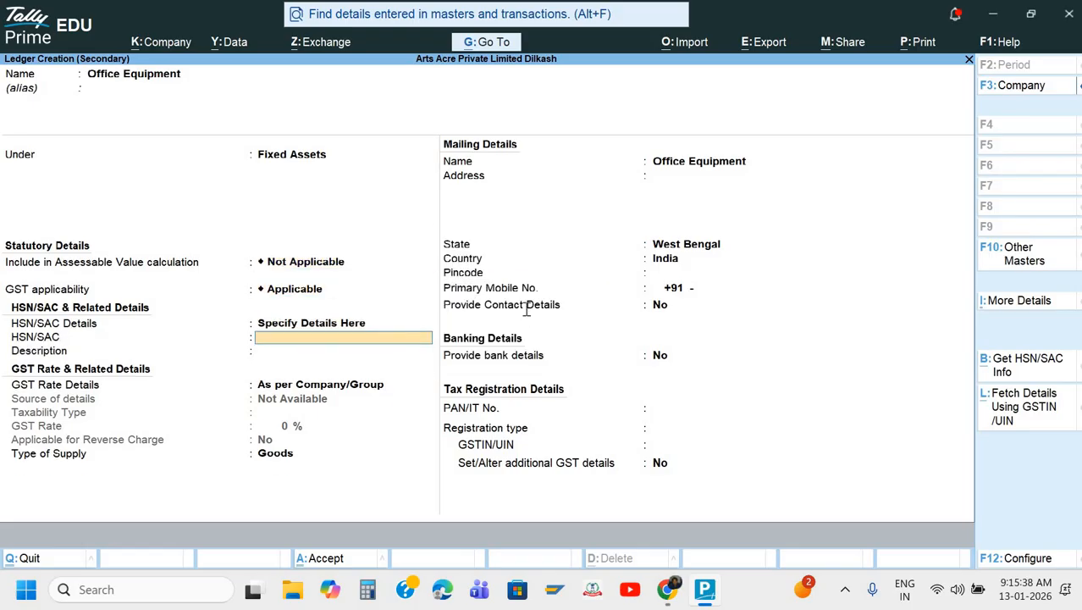
key(alt+Tab)
key(alt+Tab)
text(8471)
key(Return)
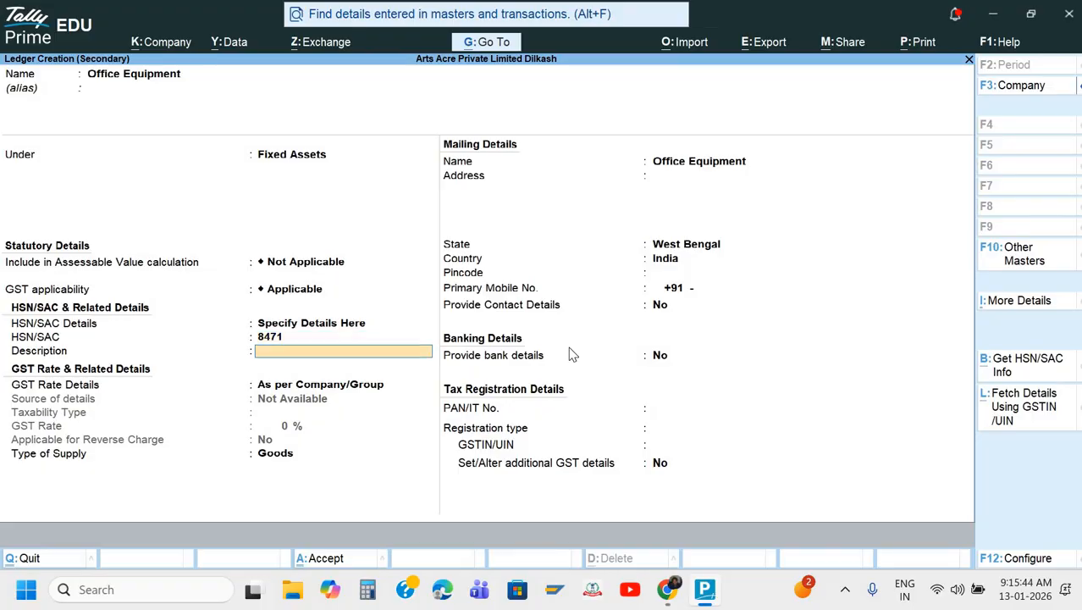
text(Computer)
key(Return)
Specify the GST rate details in the Office Equipment ledger as Taxable at a rate of 18%
key(Down)
key(Return)
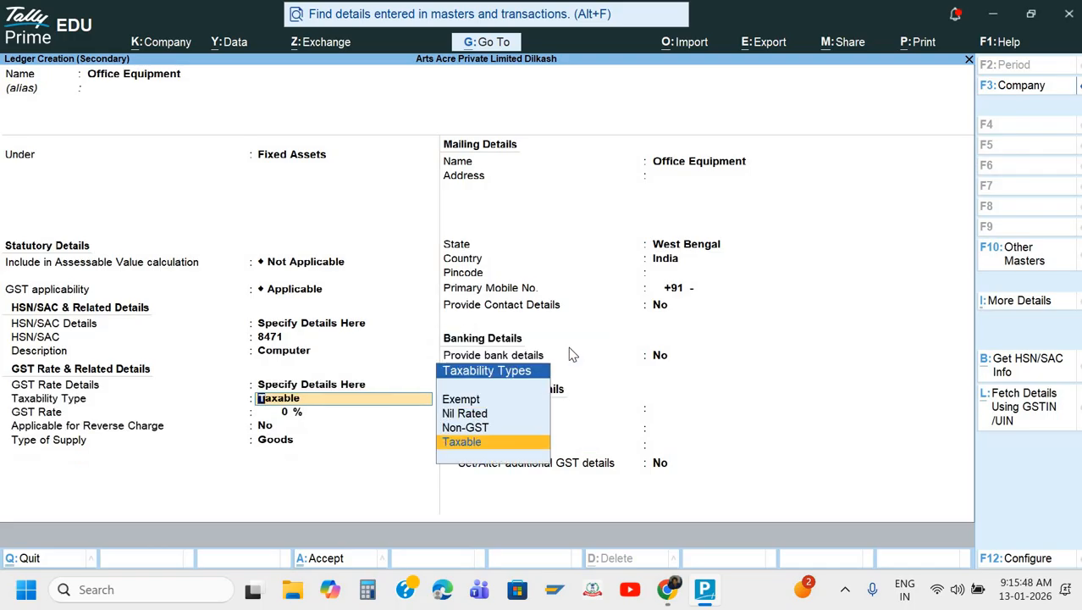
key(Return)
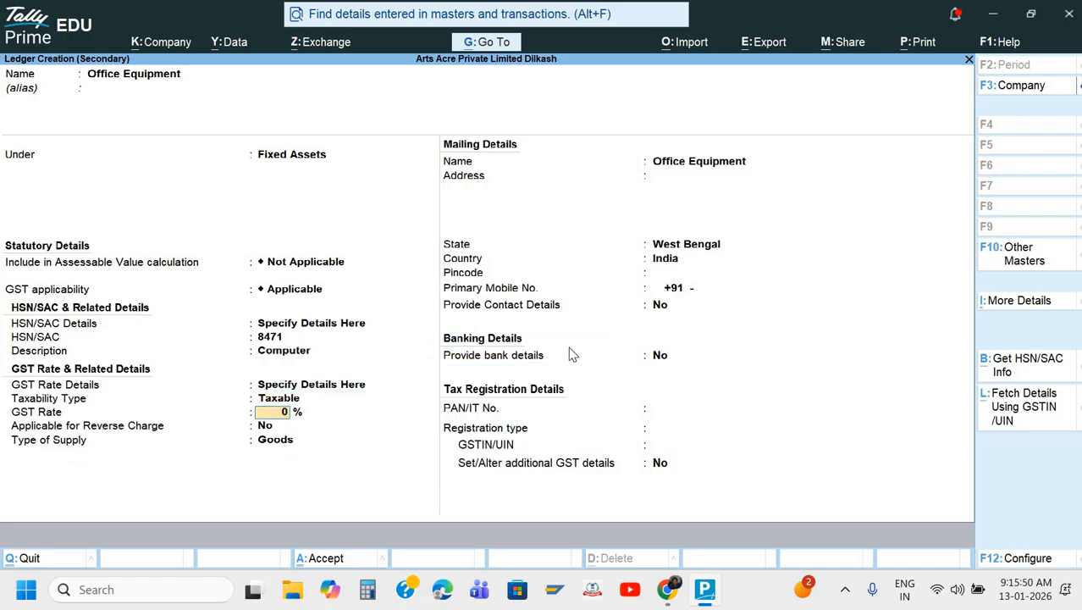
text(18)
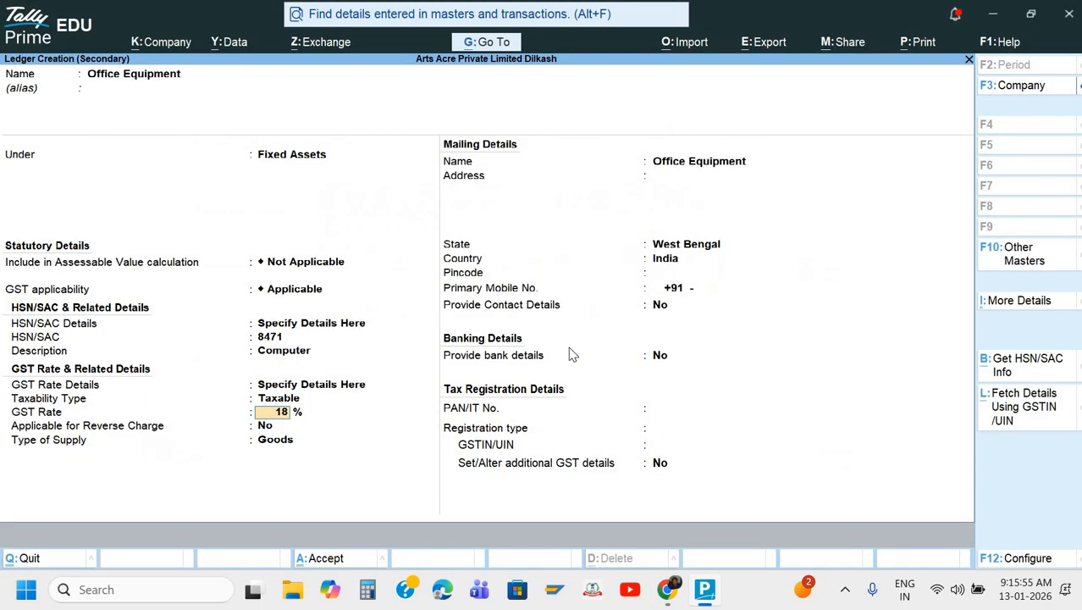
key(Return)
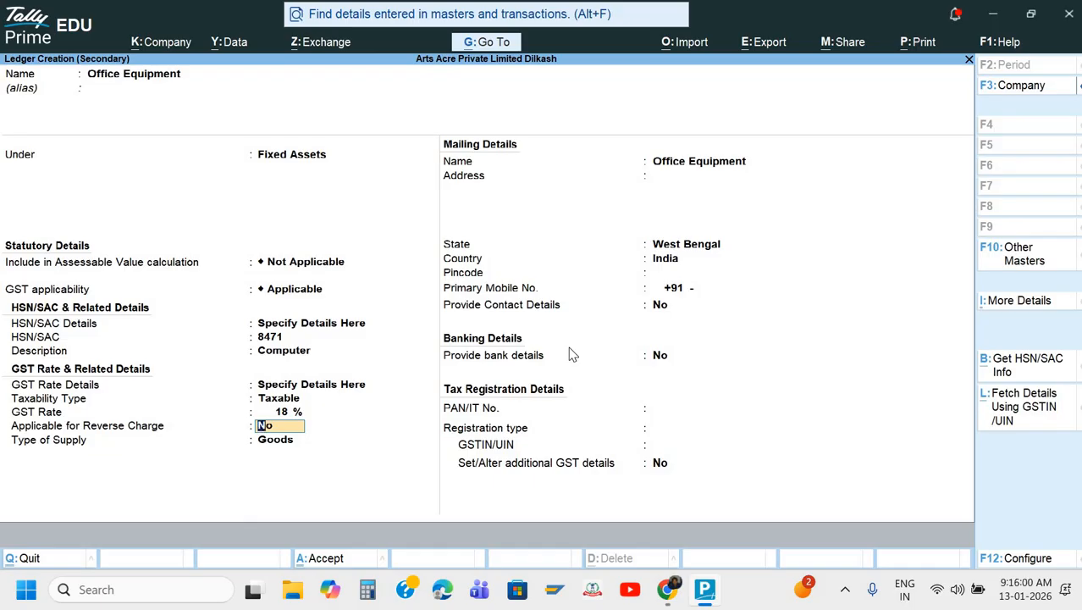
Make the Office Equipment ledger applicable for reverse charge as Capital Goods, save it, and leave the GST-inclusive amount blank
text(y)
key(Return)
key(Up)
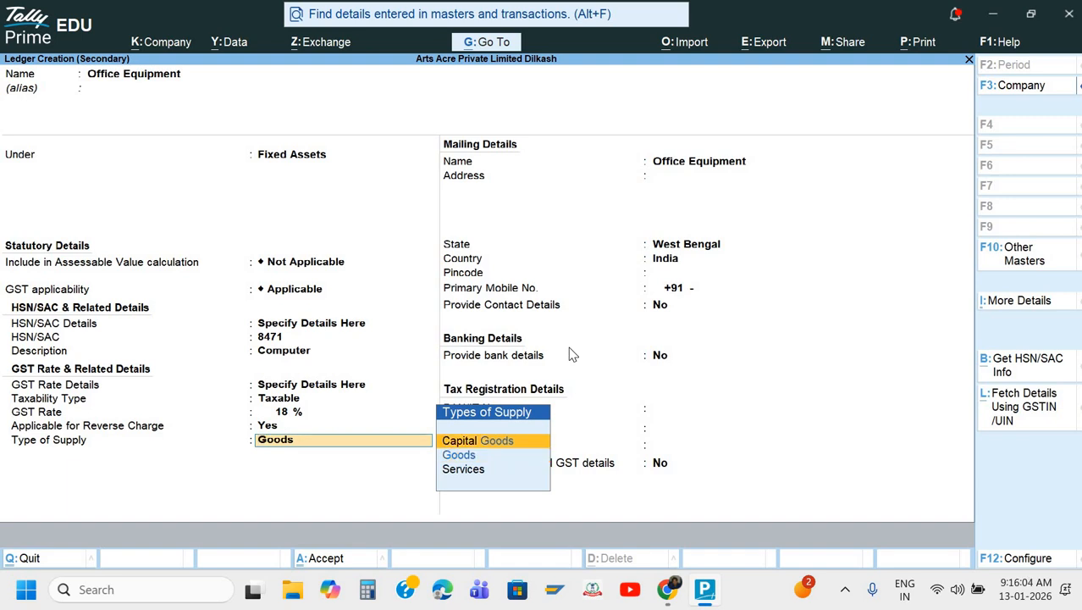
key(Return)
key(Return)
key(Return)
key(Return)
key(Return)
key(Return)
key(ctrl+a)
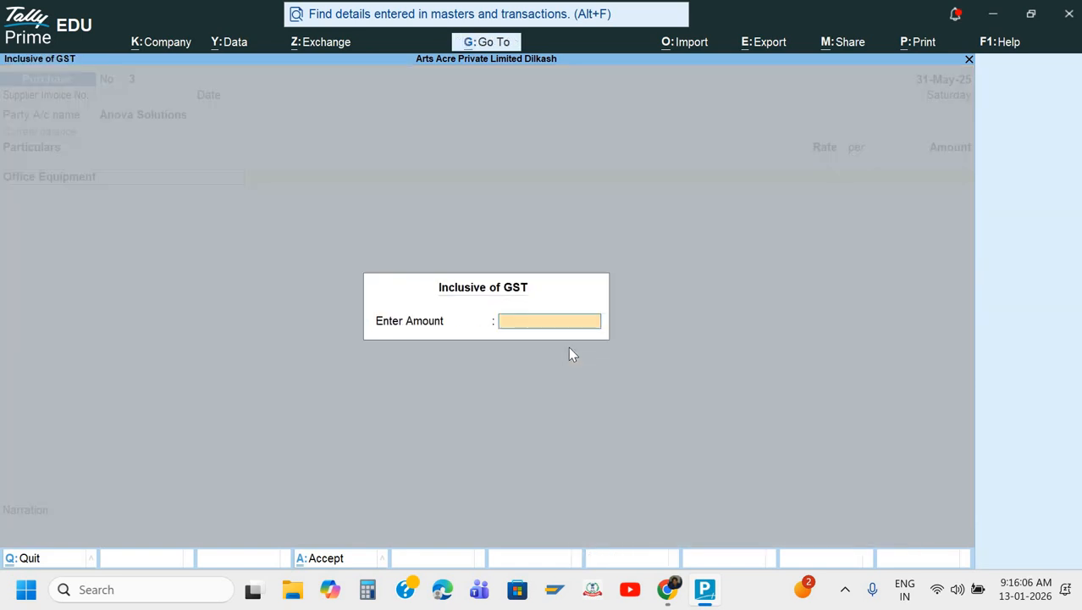
key(Return)
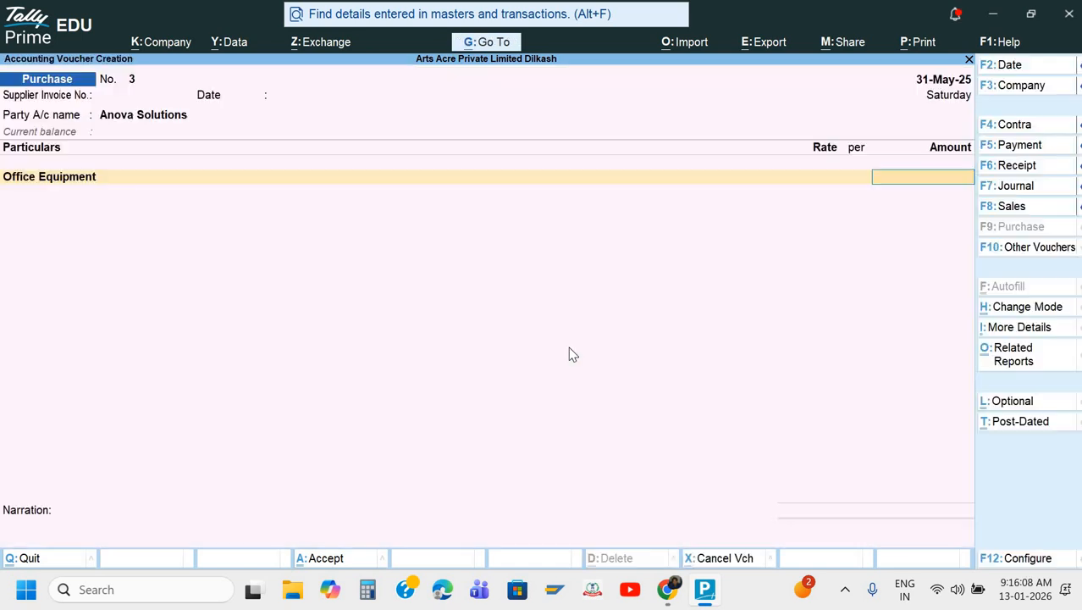
key(alt+Tab)
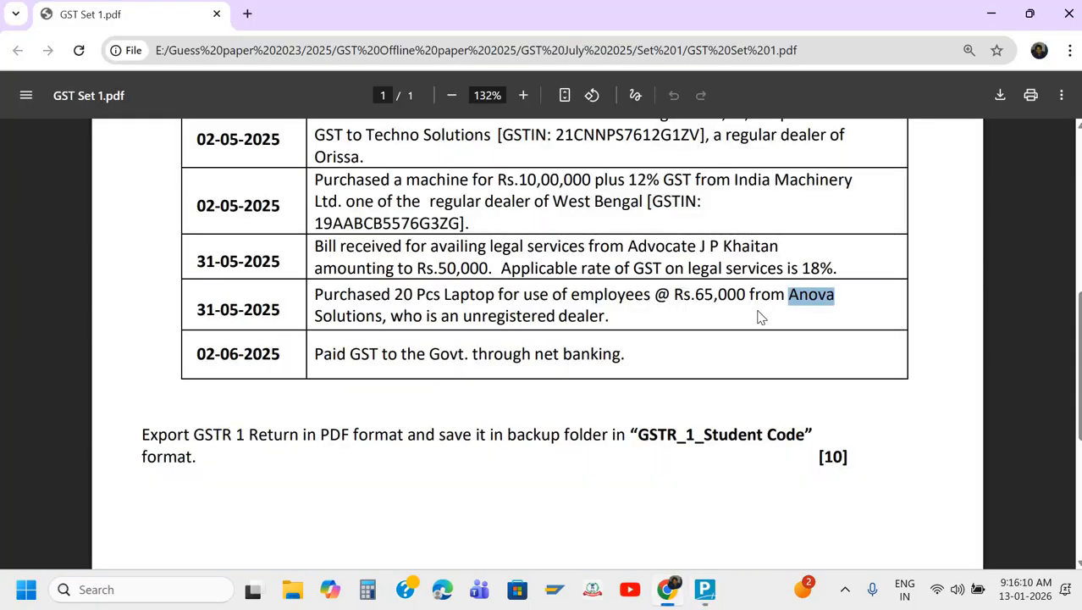
key(alt+Tab)
text(65000)
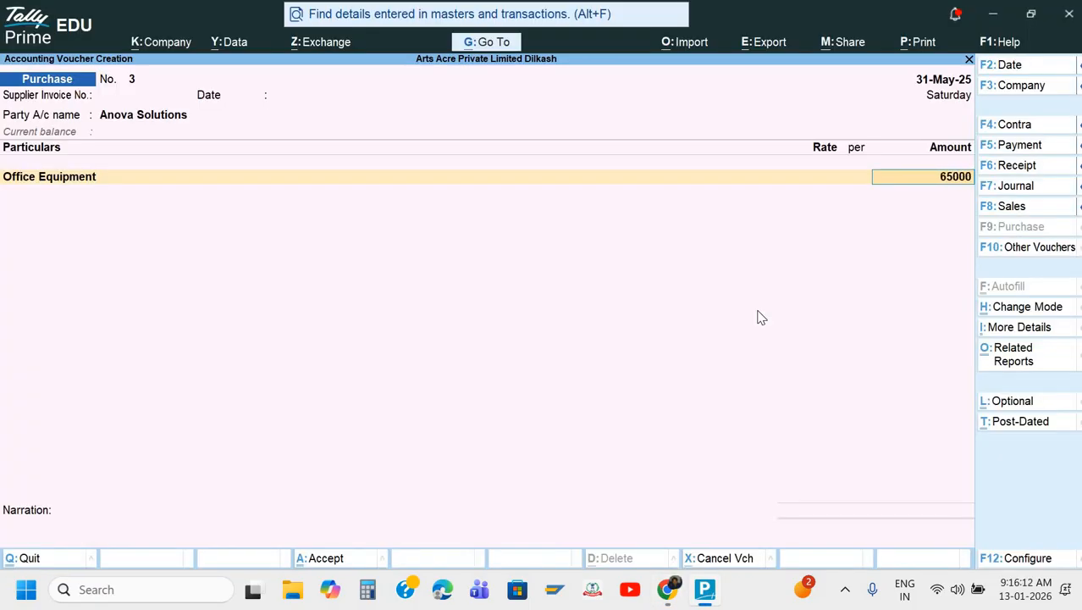
key(alt+Tab)
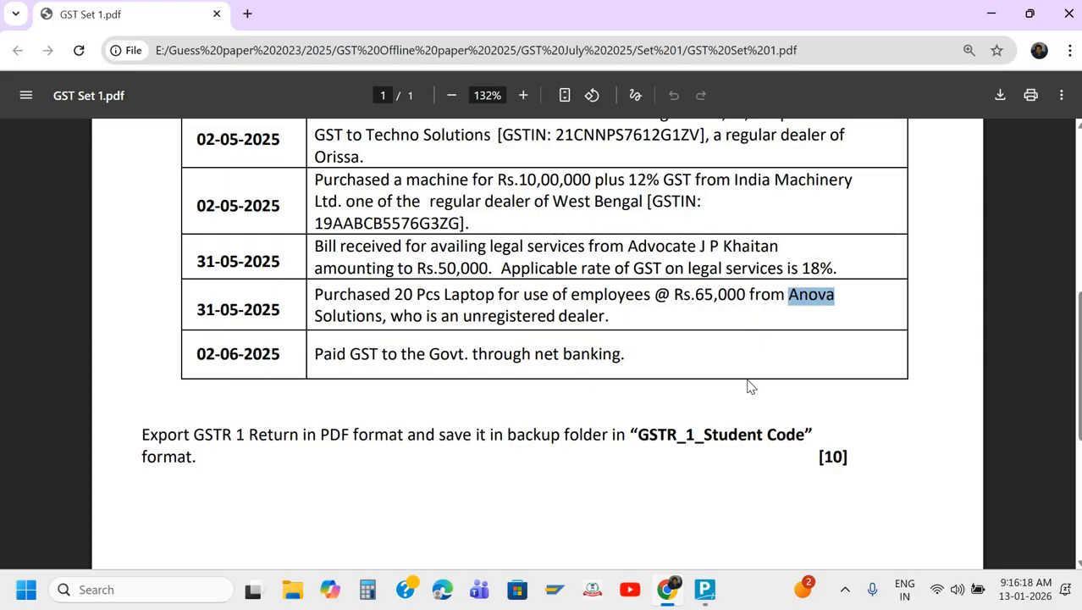
key(alt+Tab)
key(BackSpace)
key(BackSpace)
key(BackSpace)
key(BackSpace)
key(BackSpace)
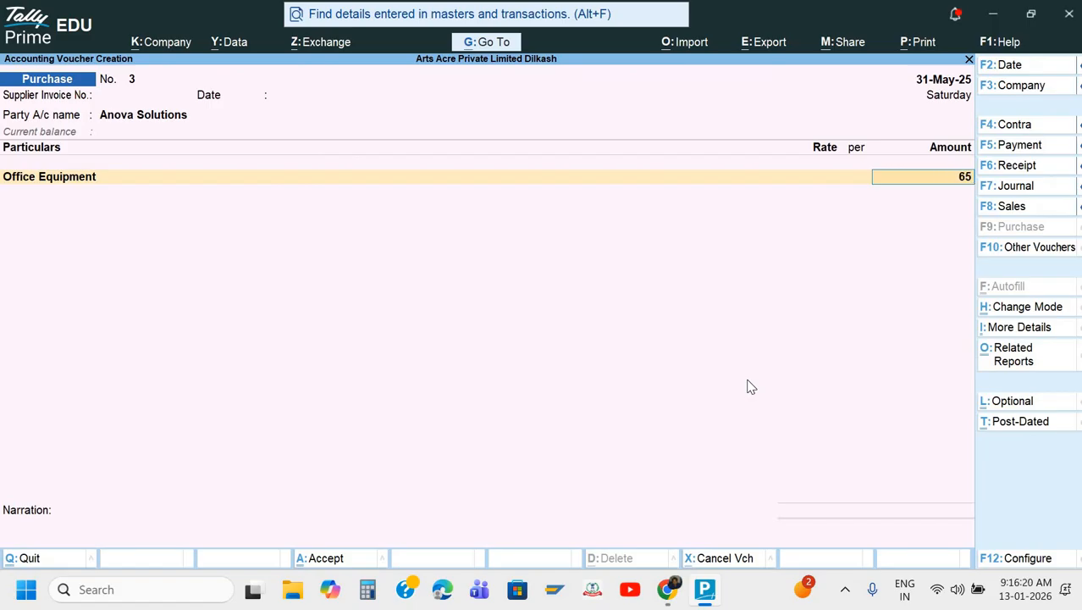
Calculate 20*65000 in the built-in calculator and enter 13,00,000 as the Office Equipment amount
key(ctrl+n)
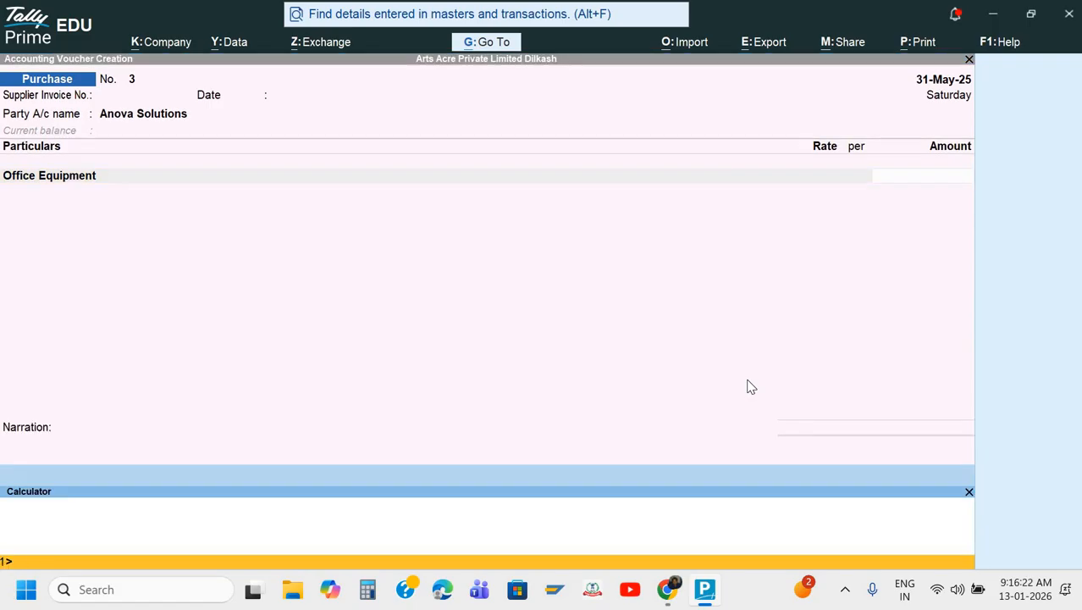
text(20)
text(*56000)
key(BackSpace)
key(BackSpace)
key(BackSpace)
key(BackSpace)
key(BackSpace)
text(65000)
key(Return)
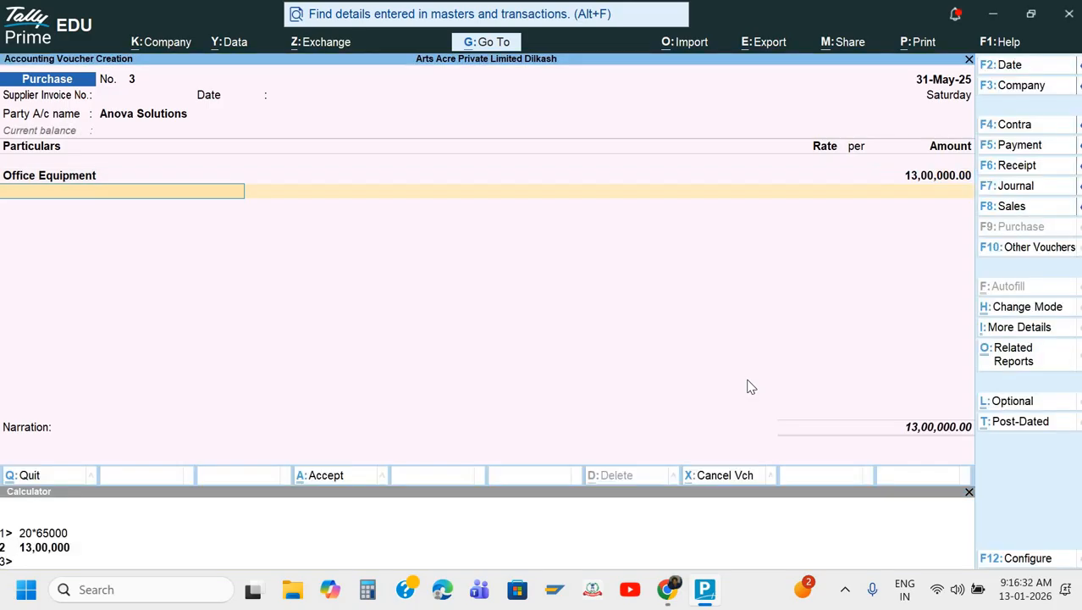
key(alt)
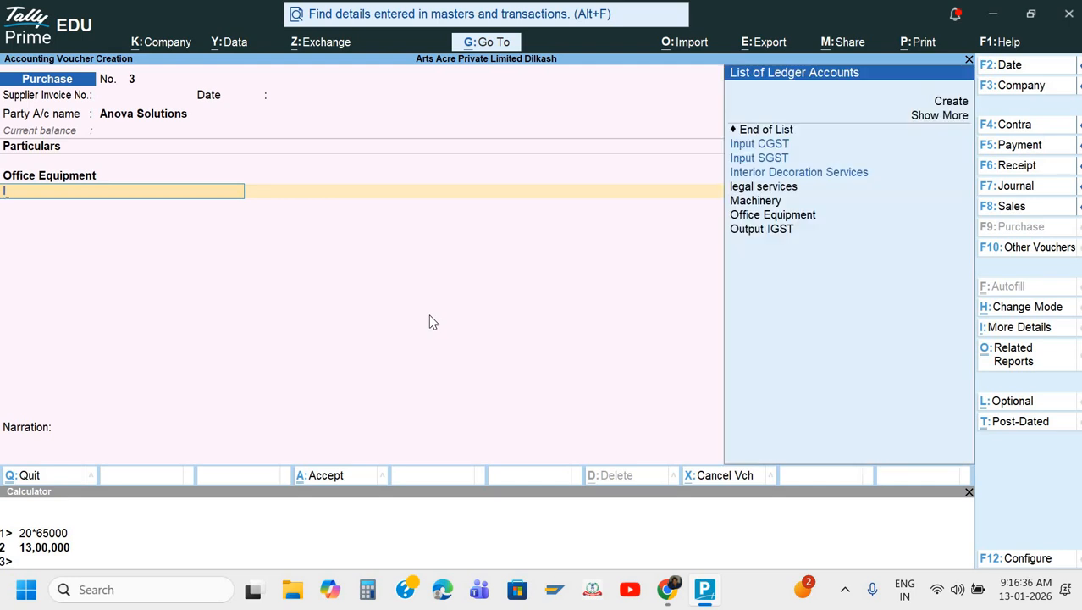
key(Down)
key(Return)
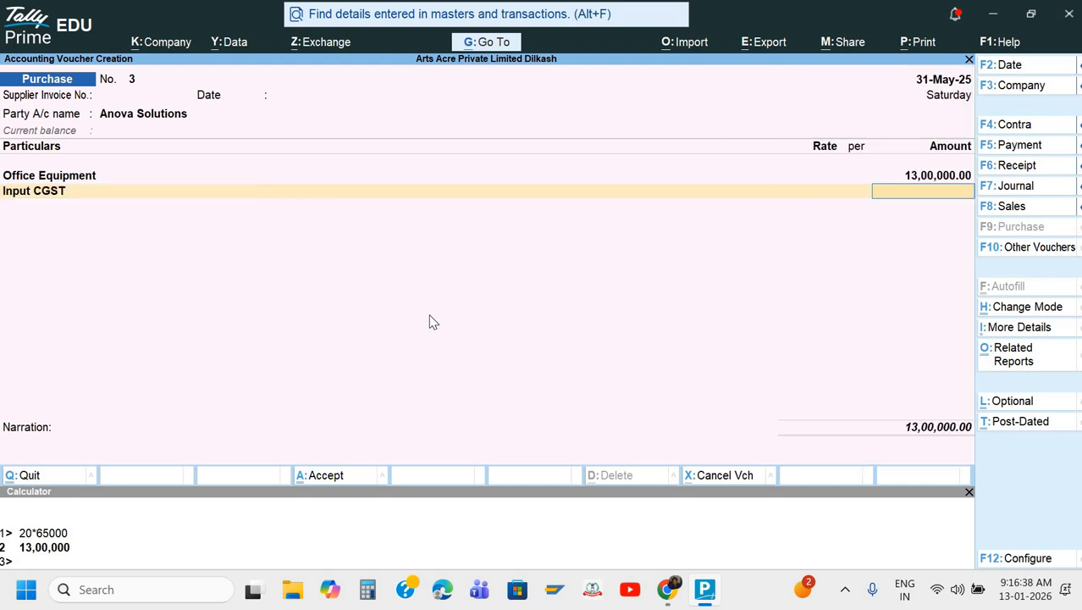
key(BackSpace)
End the purchase voucher's particulars after the Office Equipment line, without adding a tax ledger
key(Up)
key(Up)
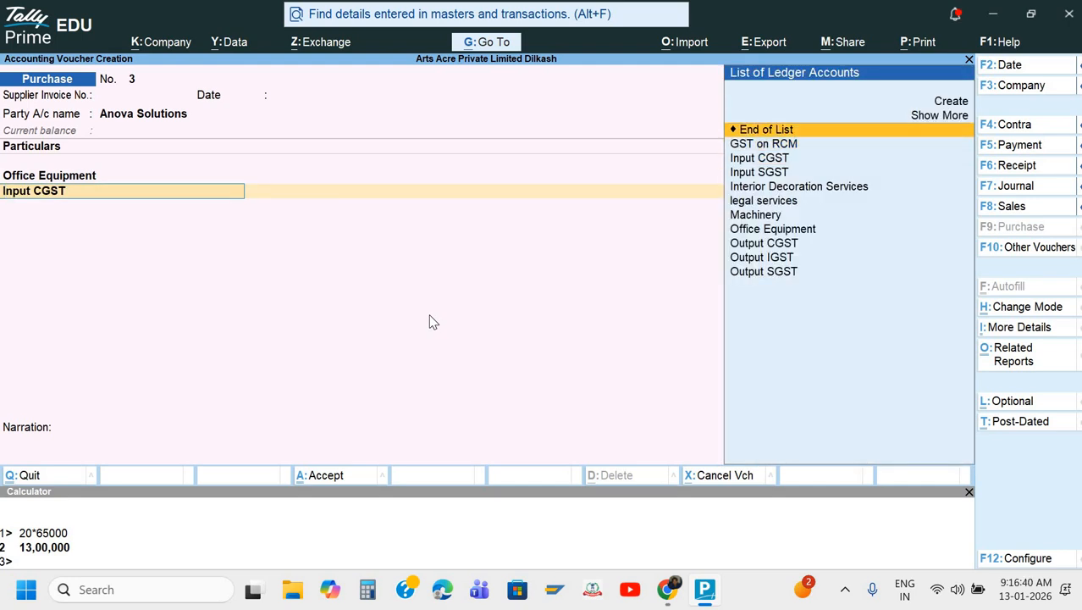
key(Return)
Examine the detailed GST tax analysis of the laptop purchase, including the CGST and SGST/UTGST lines
key(ctrl+o)
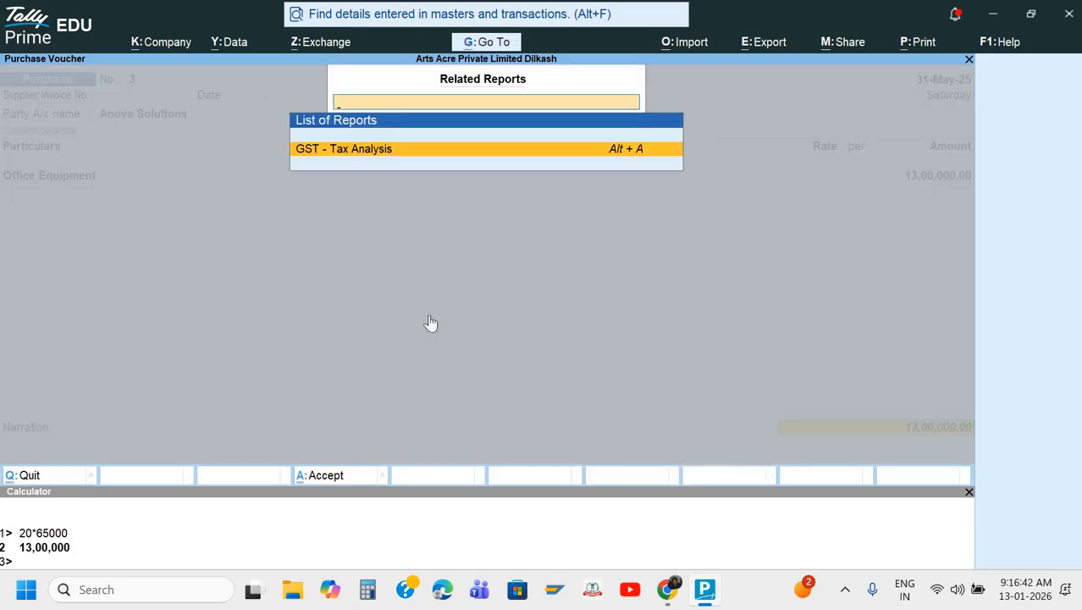
key(Return)
key(alt+F1)
key(Down)
key(Down)
key(Down)
key(Down)
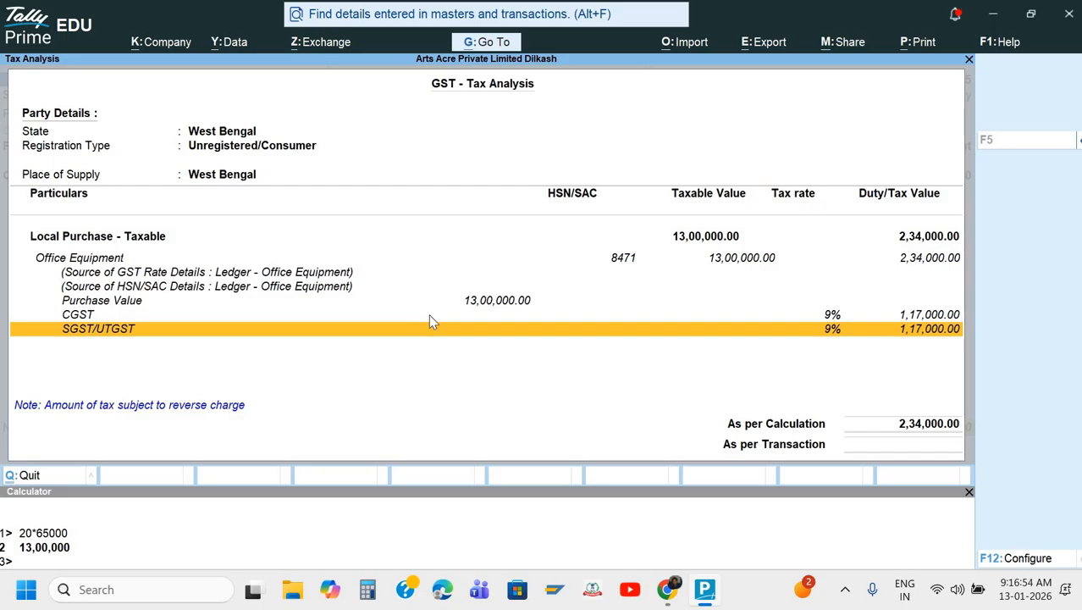
key(Escape)
Accept the bill-wise details for Anova Solutions as a New Ref for 13,00,000
key(Return)
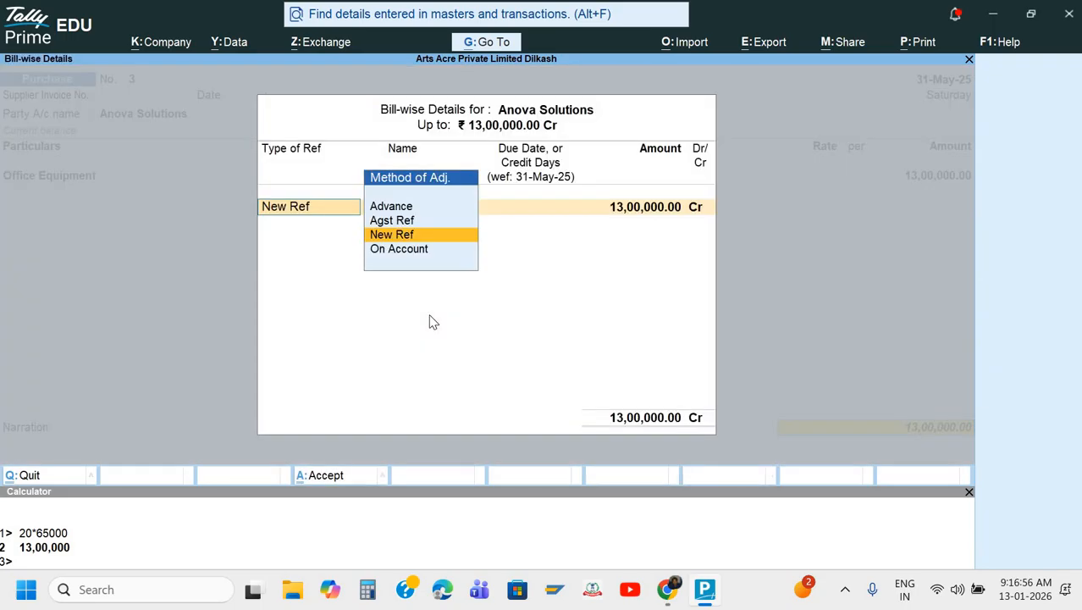
key(Return)
key(Return)
key(Return)
key(Return)
key(Return)
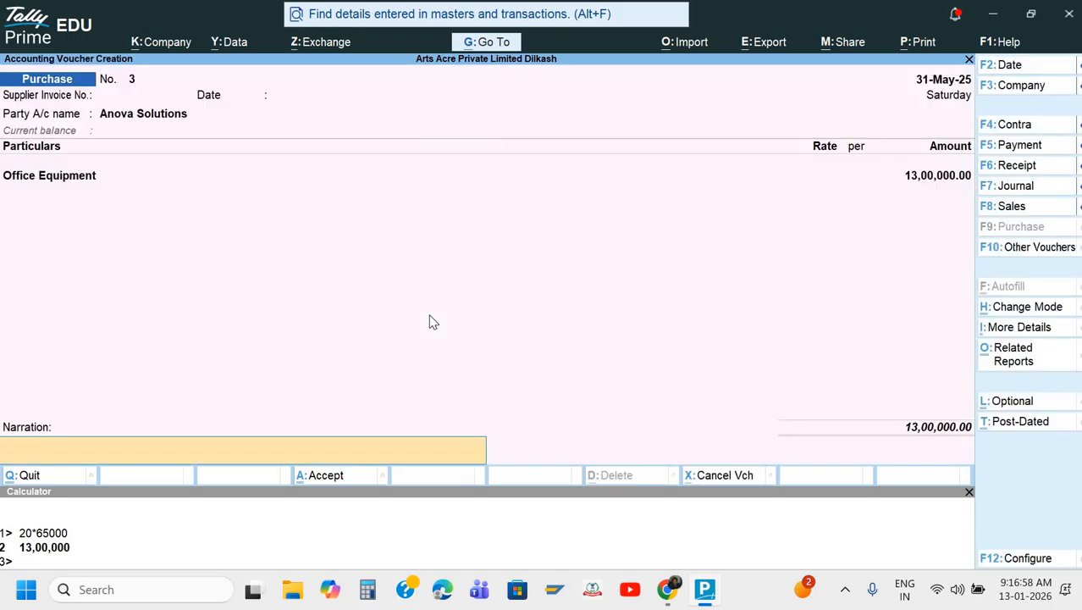
Add the narration "Being 20 Pcs computer purchase" and save the purchase voucher
text(Being 20 Pcs computer purch)
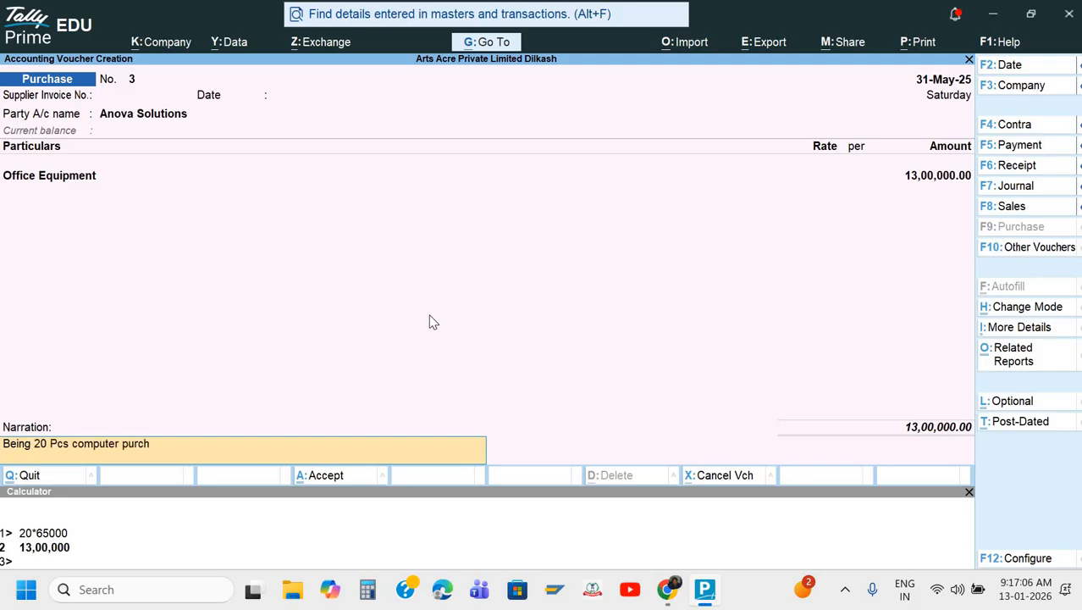
text(ase)
key(Return)
key(Return)
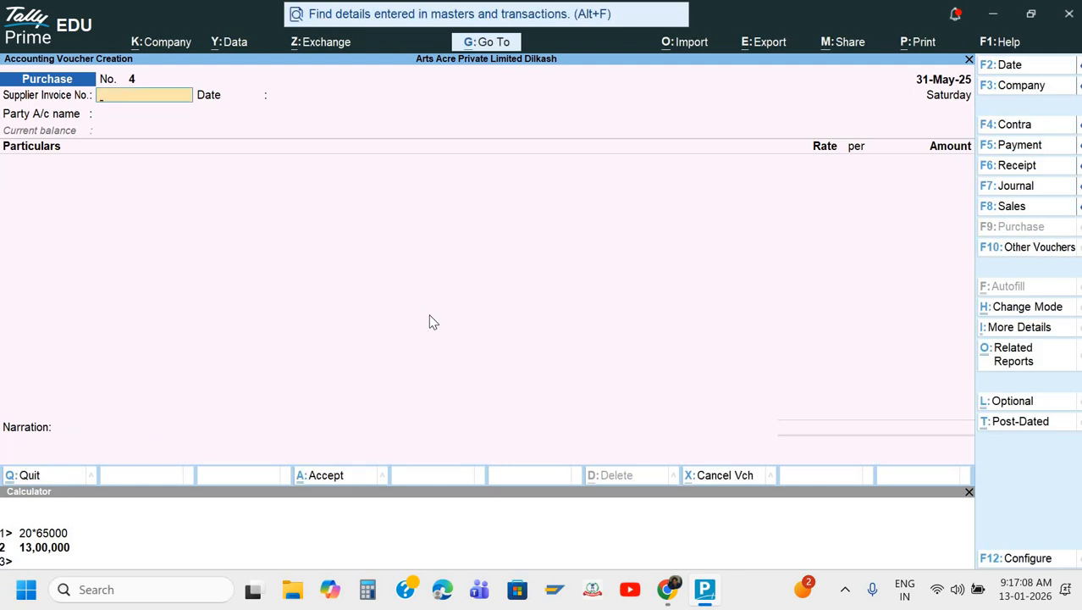
Close the calculator and switch to a new journal voucher
key(ctrl)
key(ctrl+n)
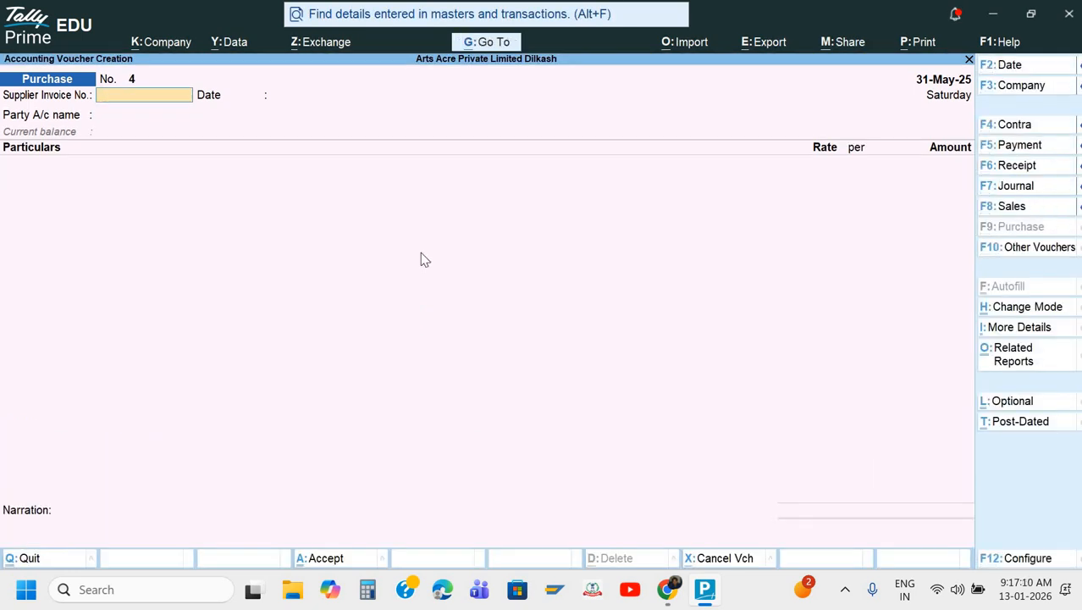
key(Return)
key(Return)
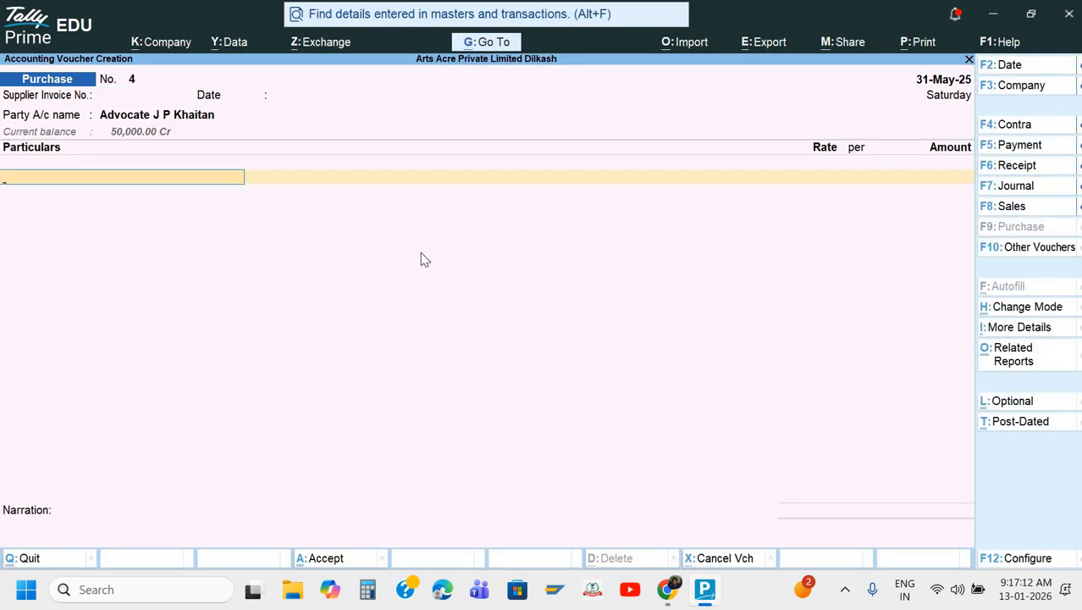
key(F7)
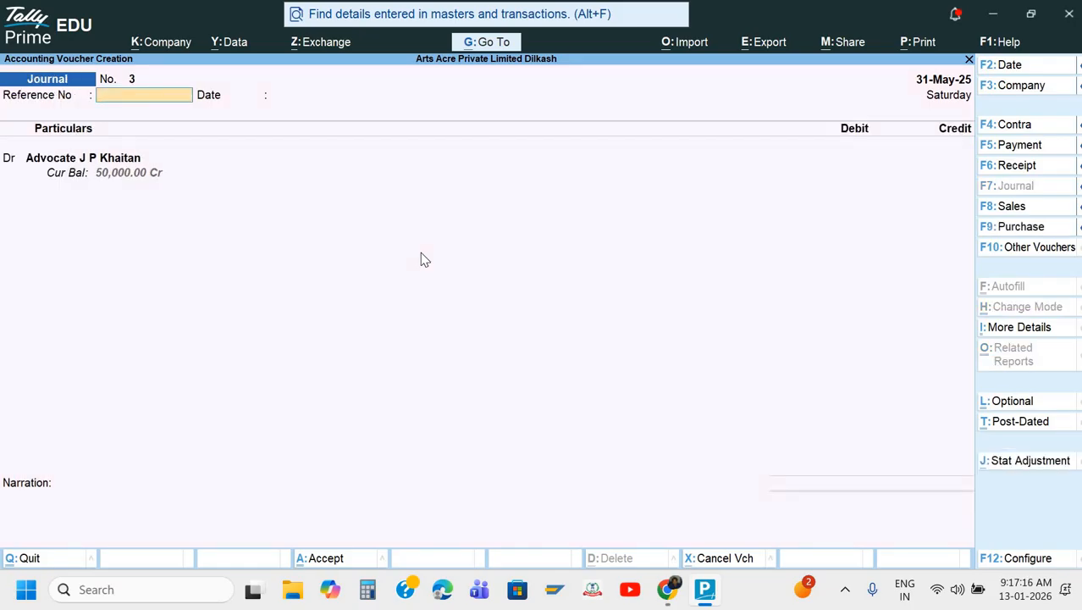
Set the journal's GST stat adjustment to Increase in Tax Liability with Purchase from Unregistered Dealer as the additional nature
key(alt+j)
key(Return)
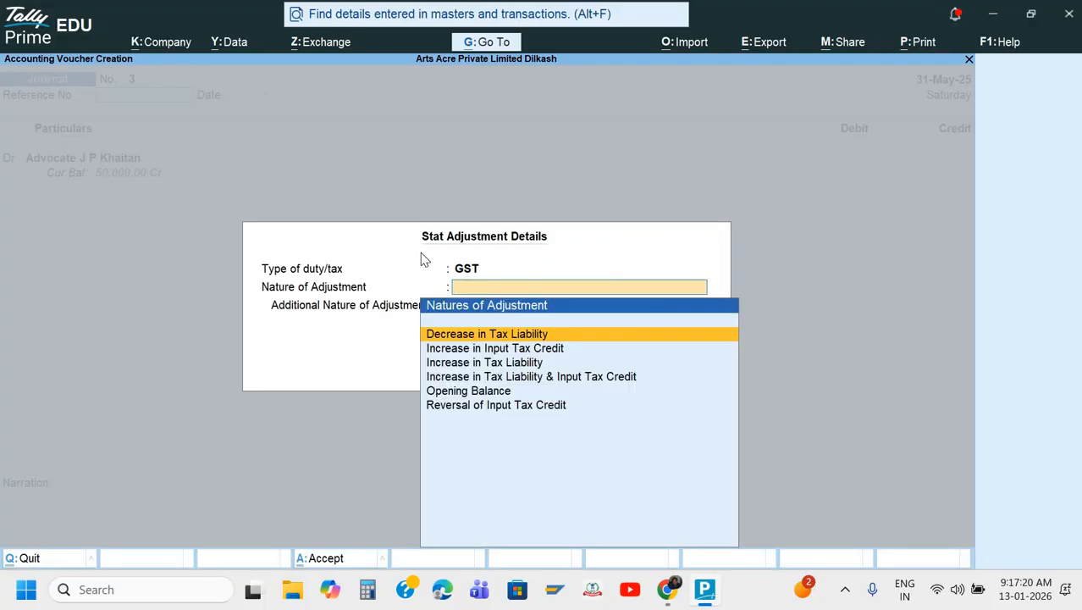
key(Down)
key(Down)
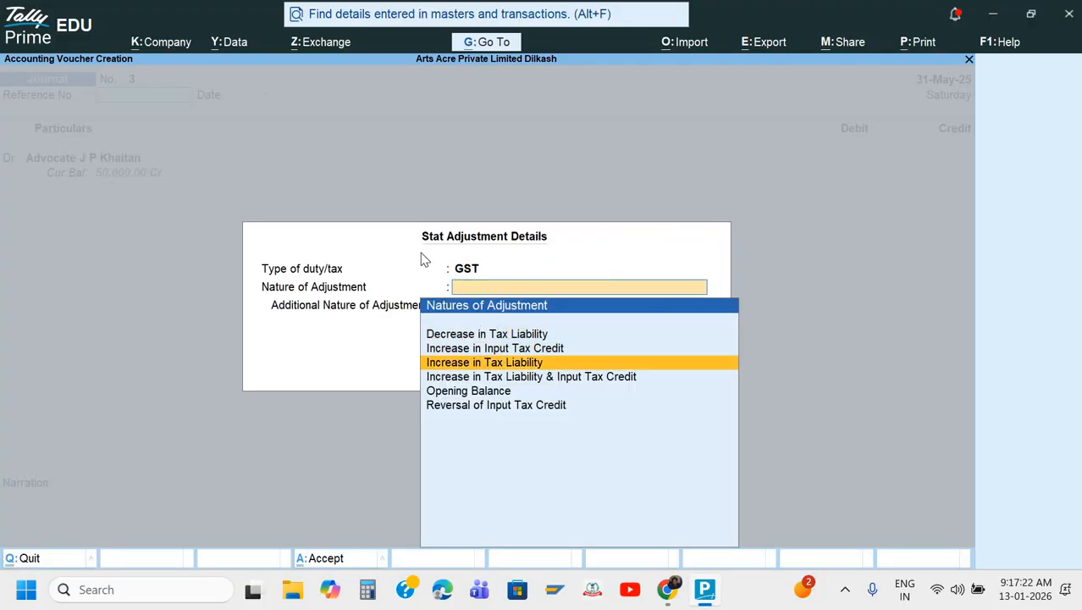
key(Return)
key(Down)
key(Down)
key(Down)
key(Down)
key(Down)
key(Down)
key(Down)
key(Down)
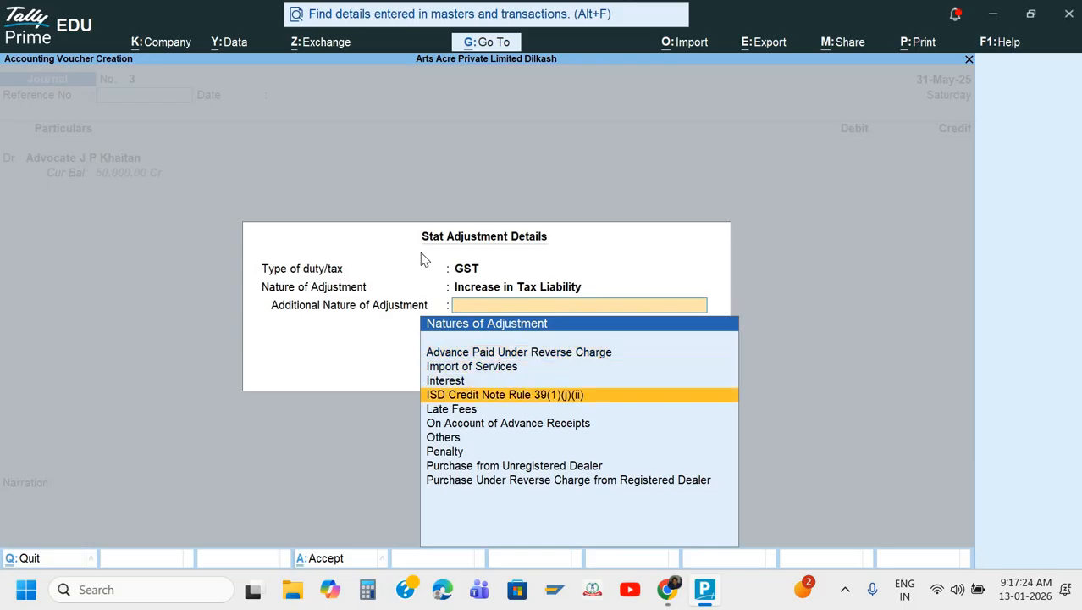
key(Return)
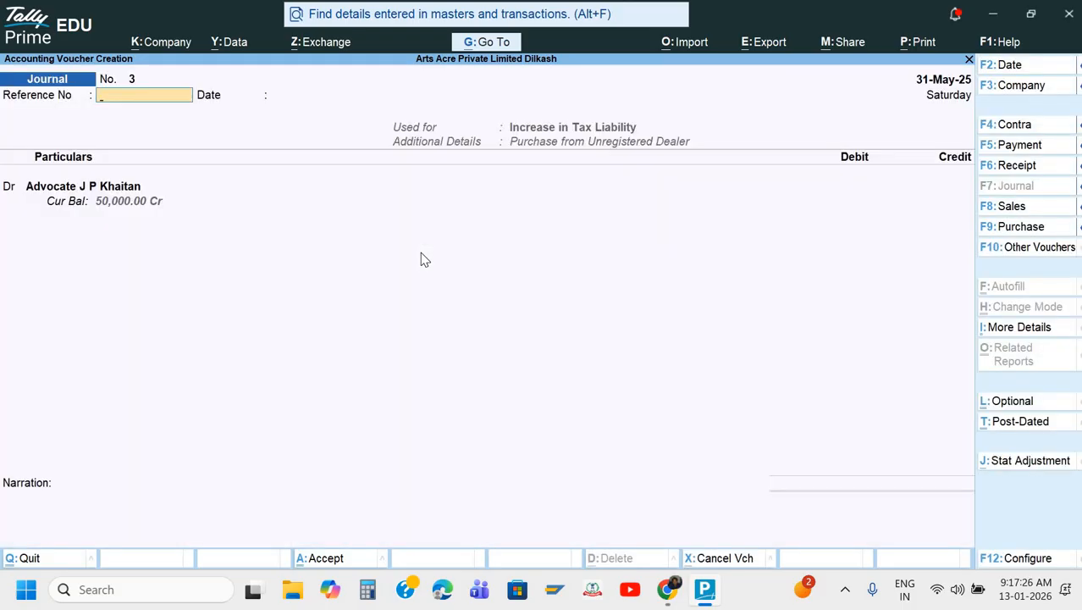
Leave the journal reference blank and debit GST on RCM with 2,34,000
key(Return)
key(Return)
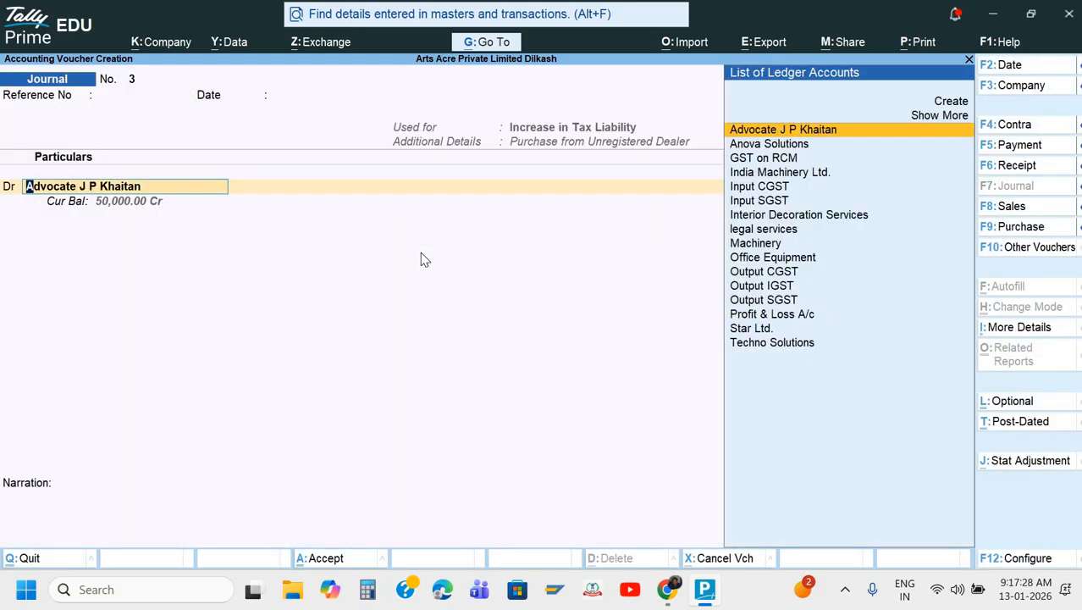
text(G)
key(Return)
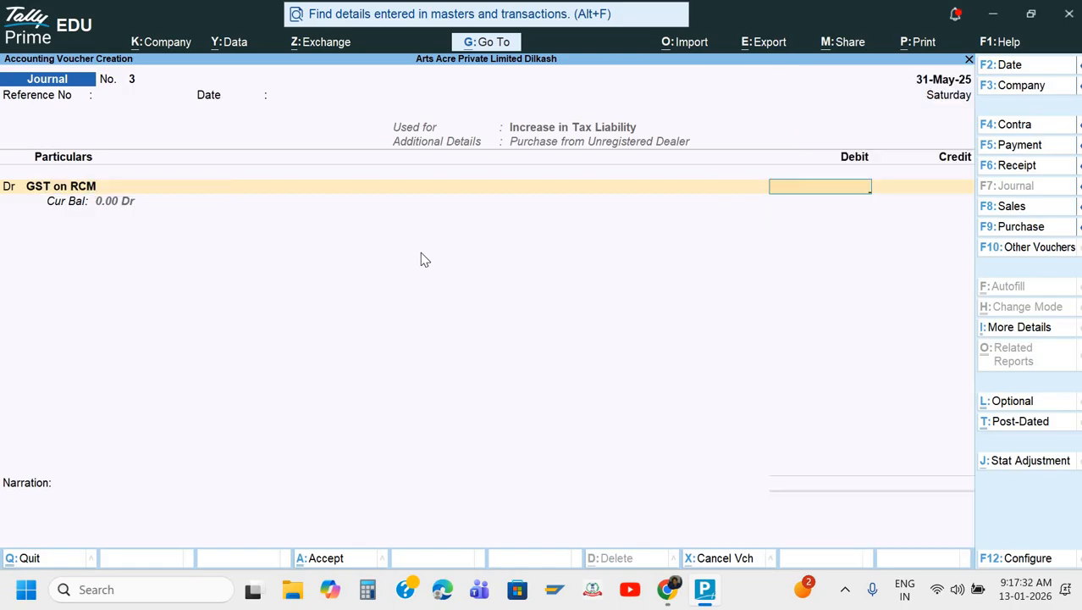
text(234000)
key(Return)
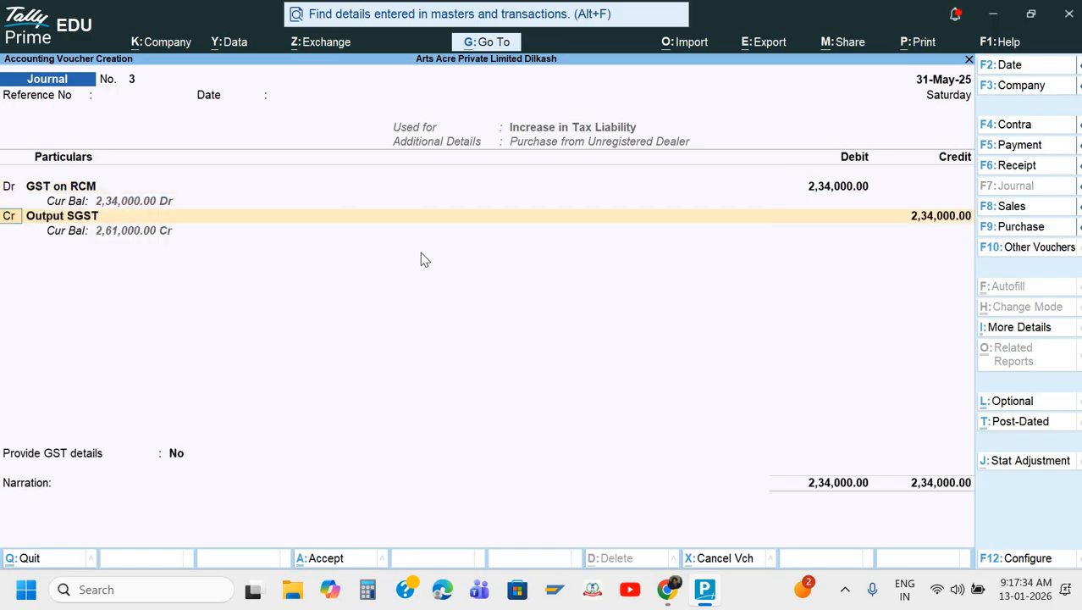
Credit Output SGST with 1,17,000, using a 9% rate on a taxable value of 13,00,000
key(Return)
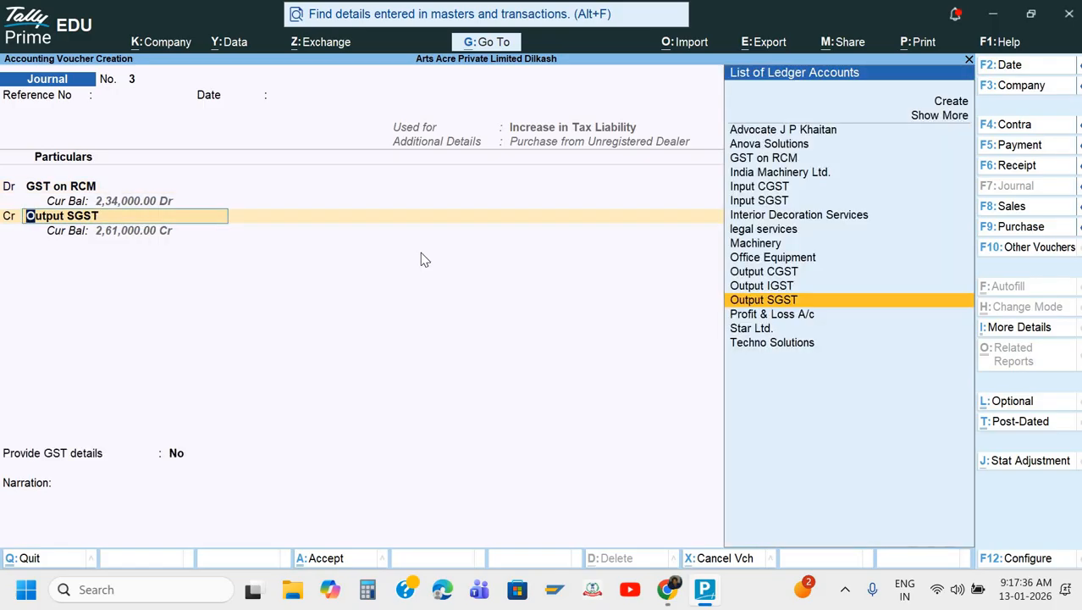
key(Return)
text(9)
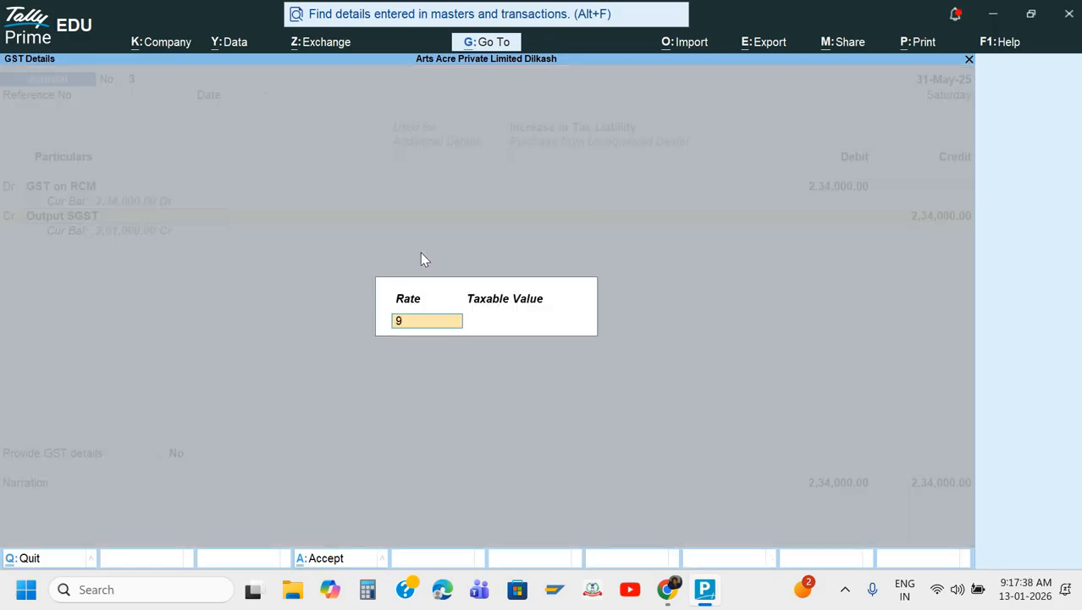
key(Return)
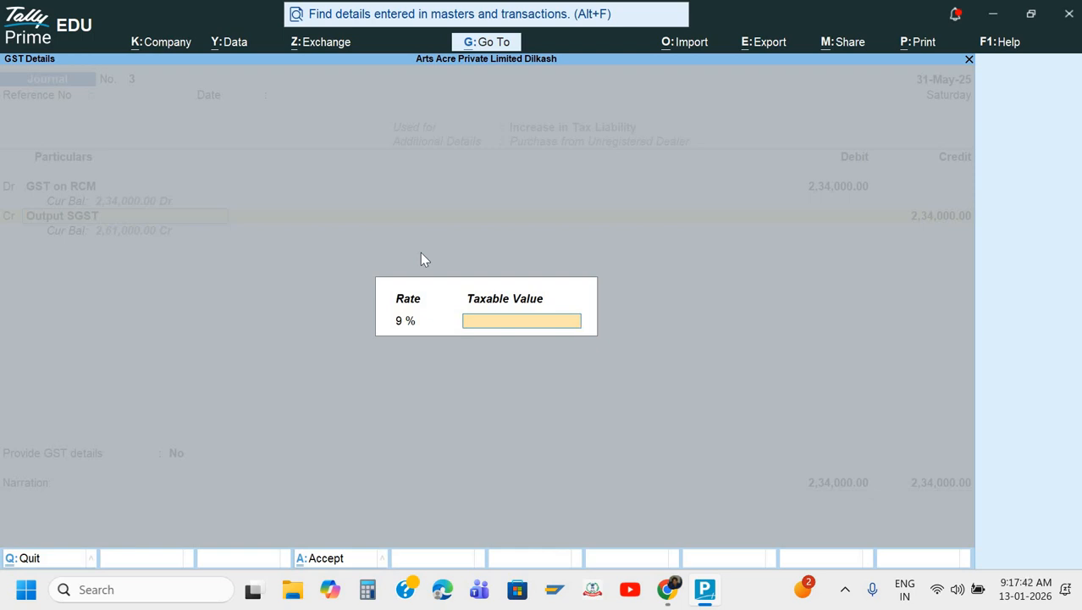
text(1300000)
key(Return)
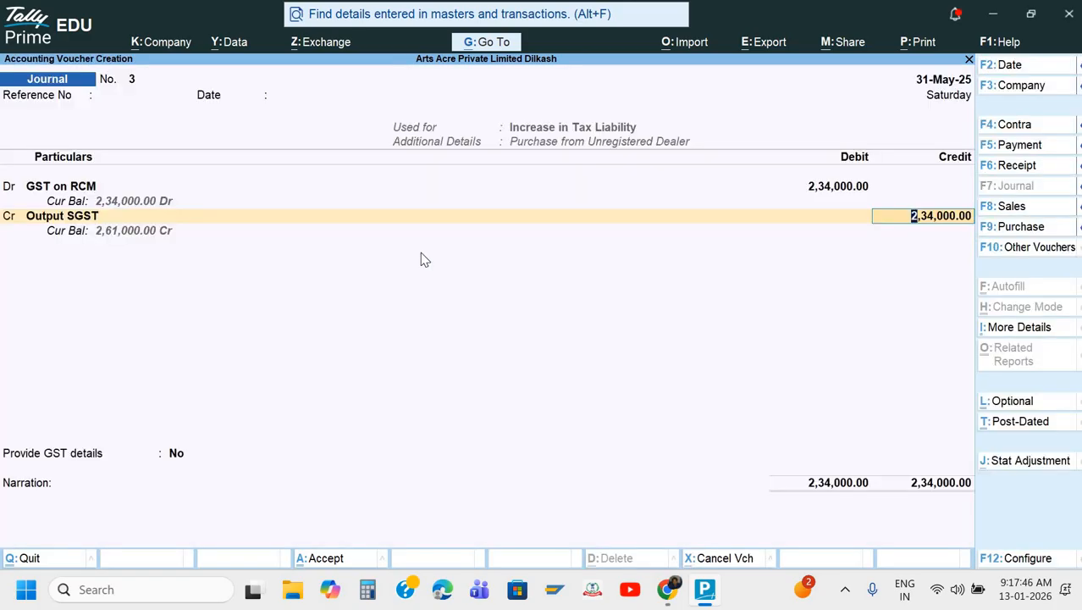
text(117000)
key(Return)
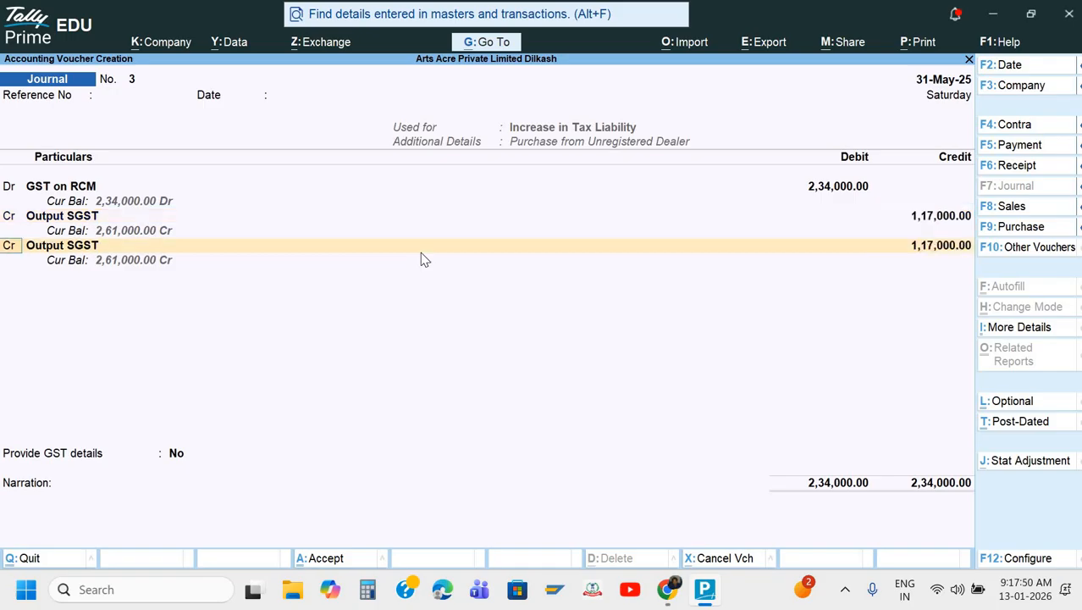
Add a second Output SGST credit of 1,17,000 at 9% on 13,00,000
key(Return)
key(Return)
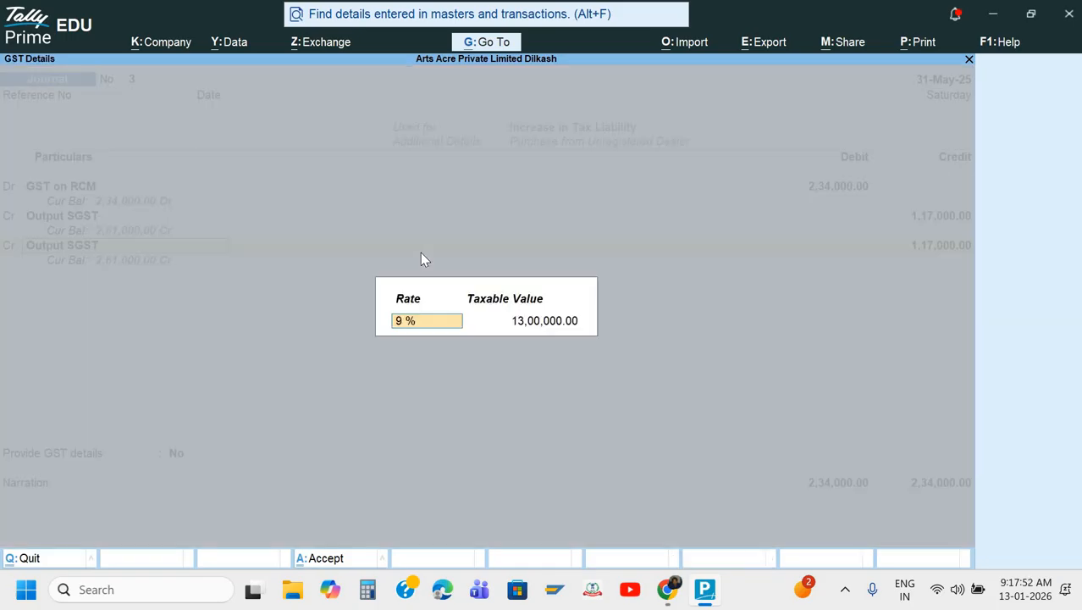
key(Return)
key(Return)
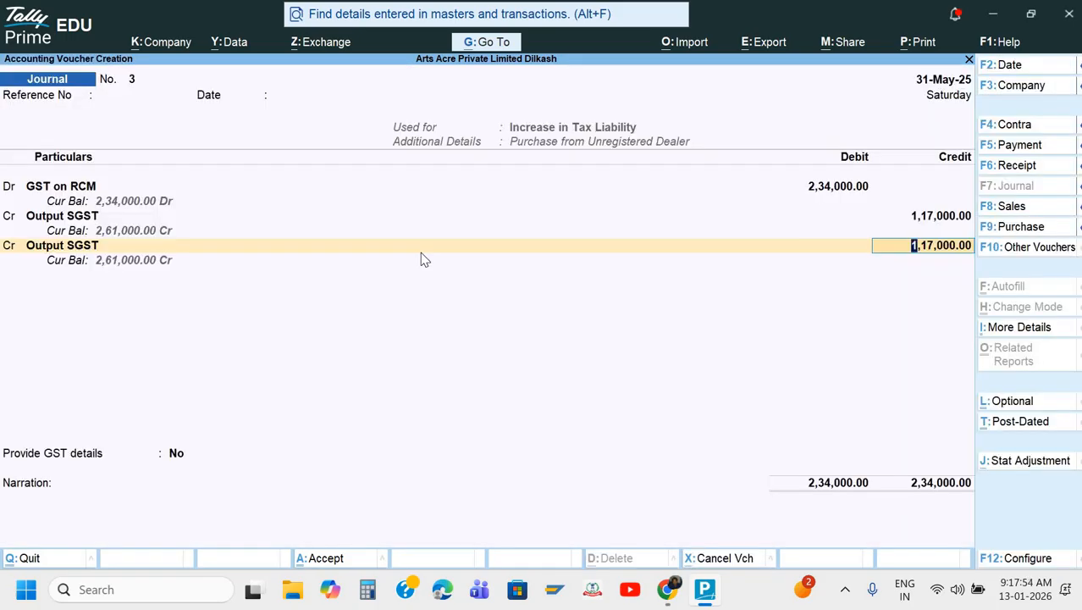
key(Return)
Provide GST details for the journal with Anova Solutions of West Bengal as the Unregistered/Consumer party
key(Down)
key(Return)
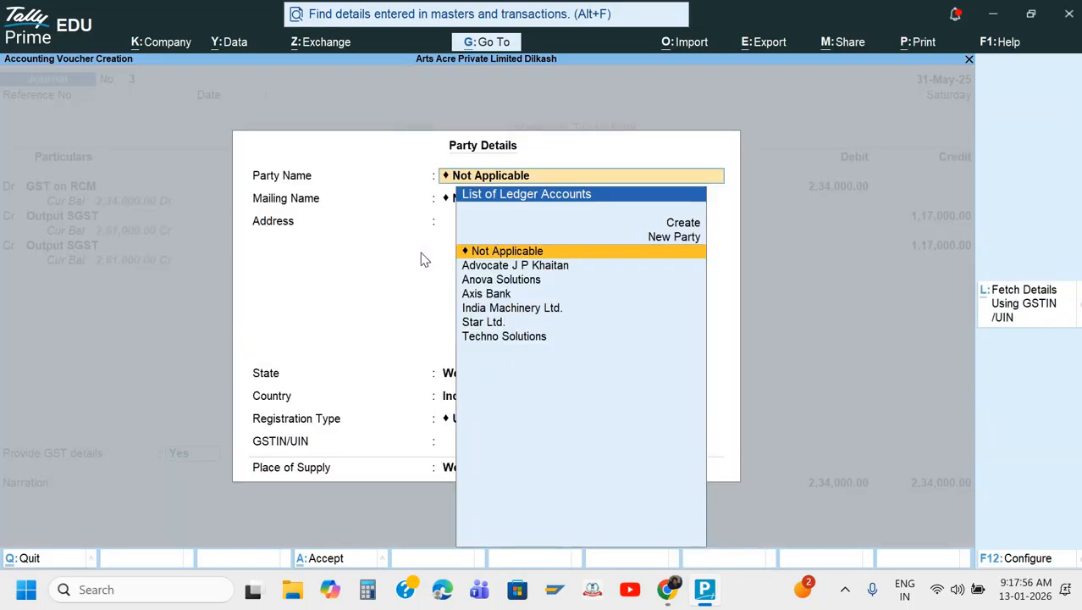
key(Down)
key(Down)
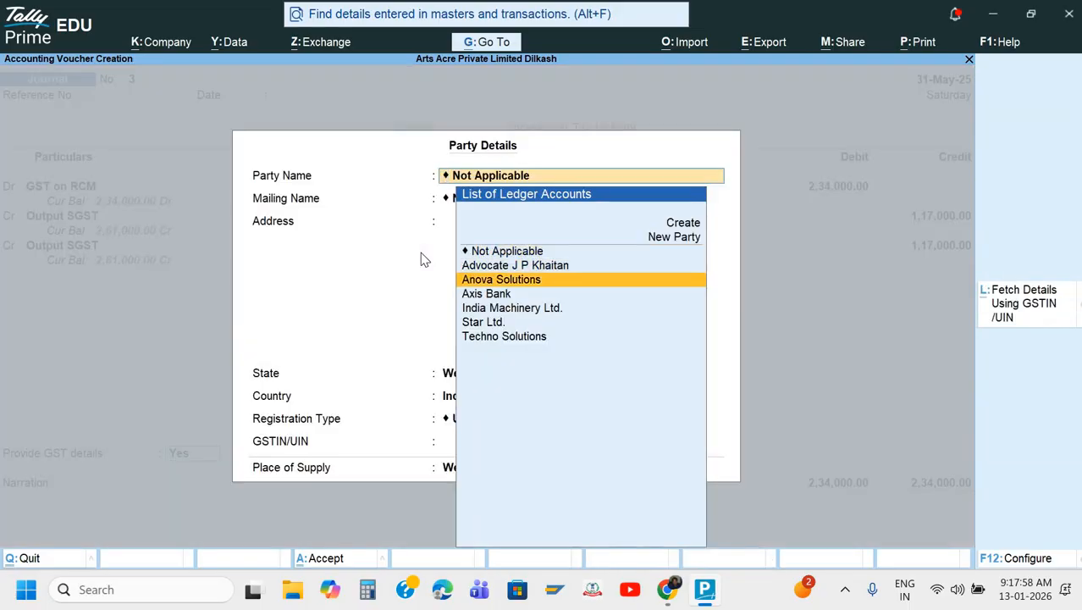
key(Return)
key(Return)
key(Return)
key(Return)
key(Return)
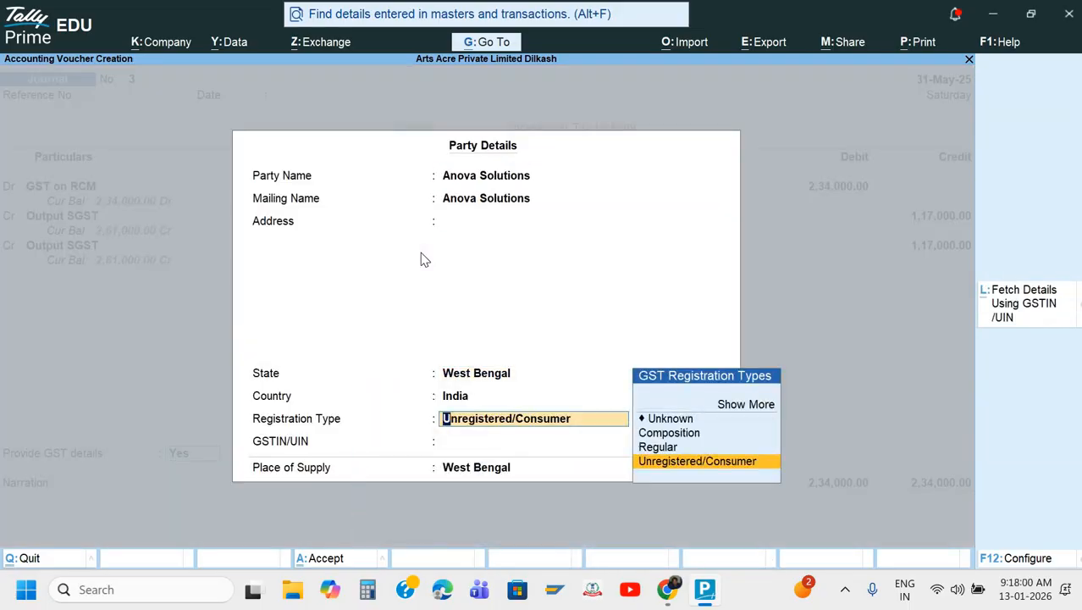
key(Return)
key(Return)
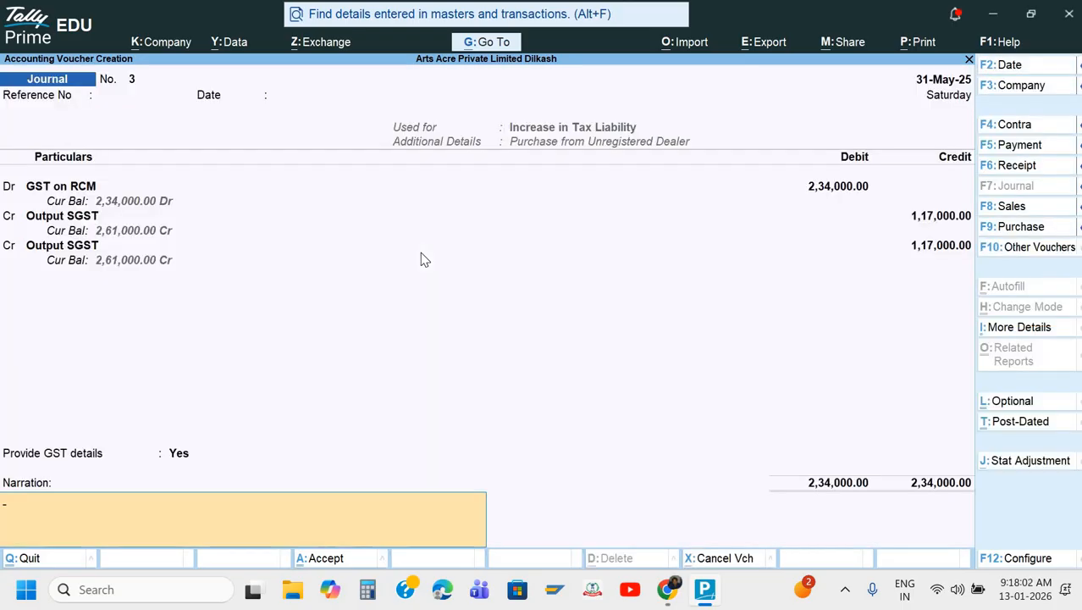
Add the narration "Being output tax increased" and save the journal voucher
text(Being output ta)
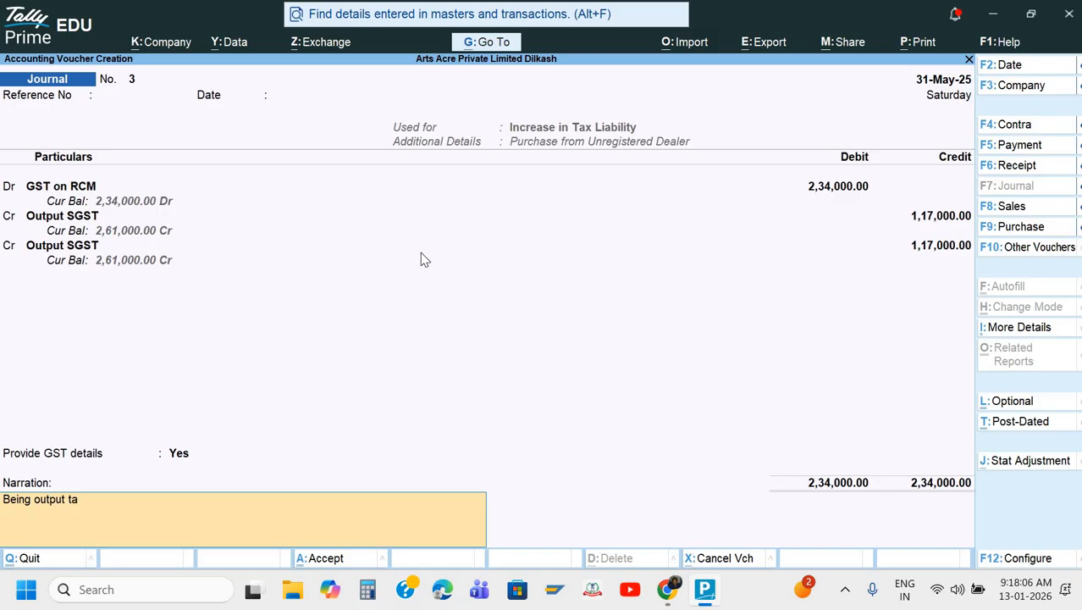
text(x increased)
key(Return)
key(Return)
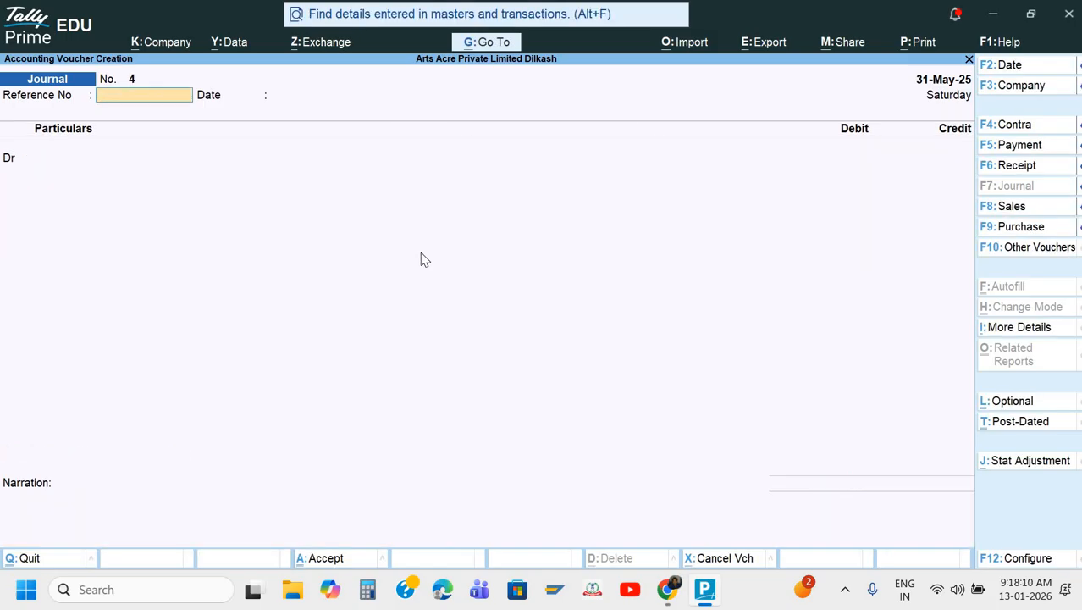
Check the next transaction in the GST Set 1 PDF and return to the voucher in TallyPrime
key(alt+Tab)
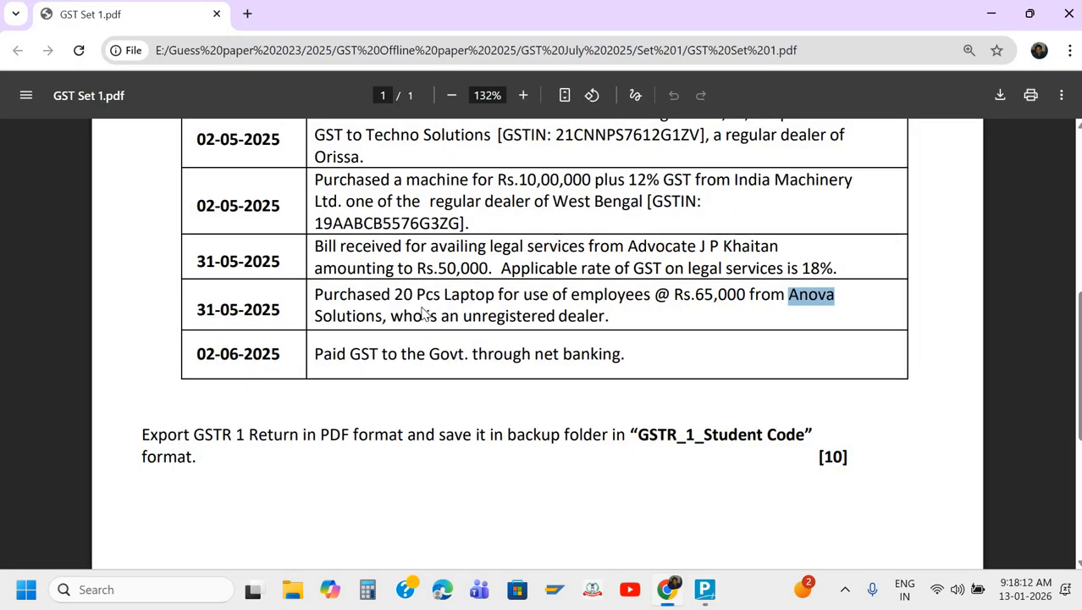
key(alt+Tab)
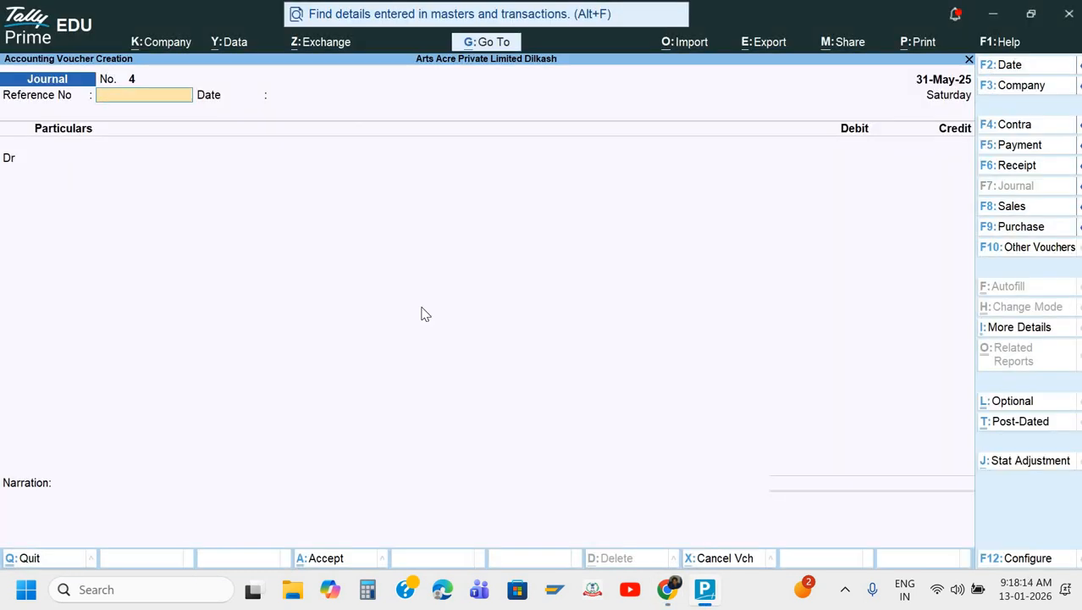
key(F5)
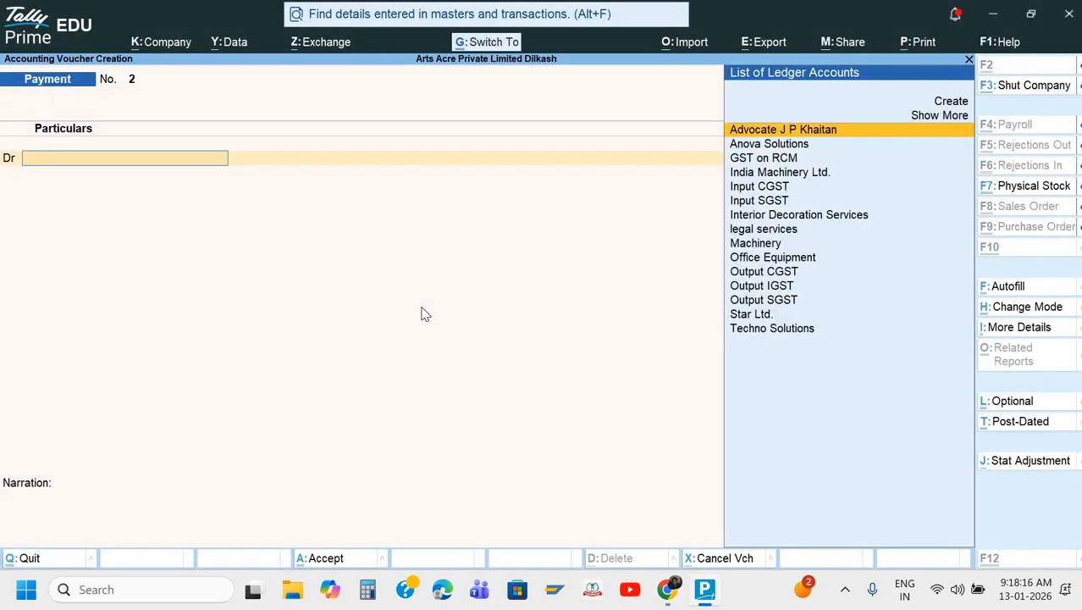
key(ctrl+f)
key(Return)
key(Return)
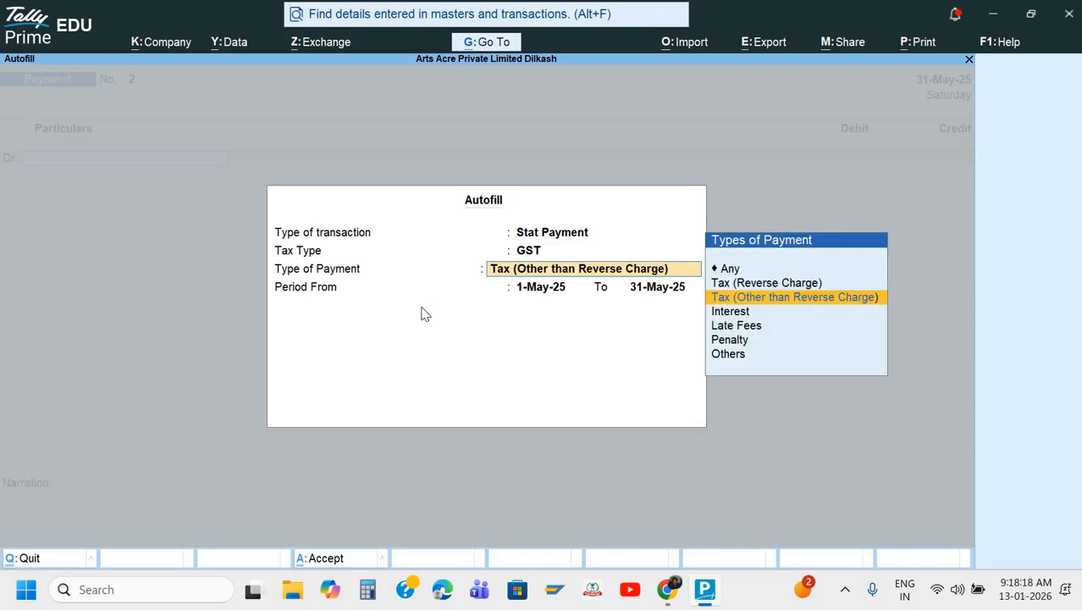
key(Up)
key(Return)
key(Return)
key(Return)
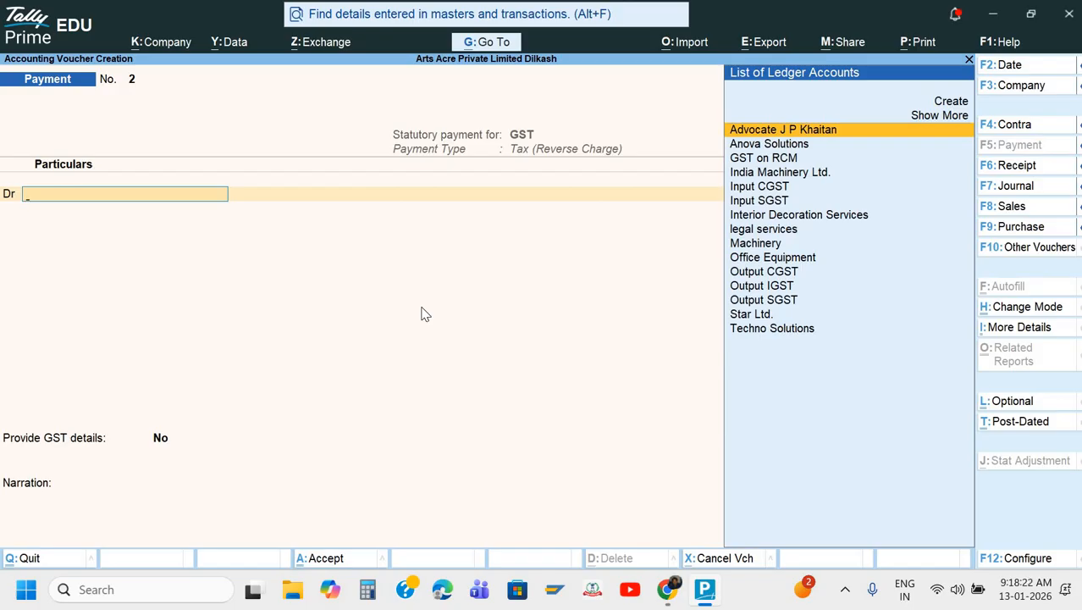
text(ou)
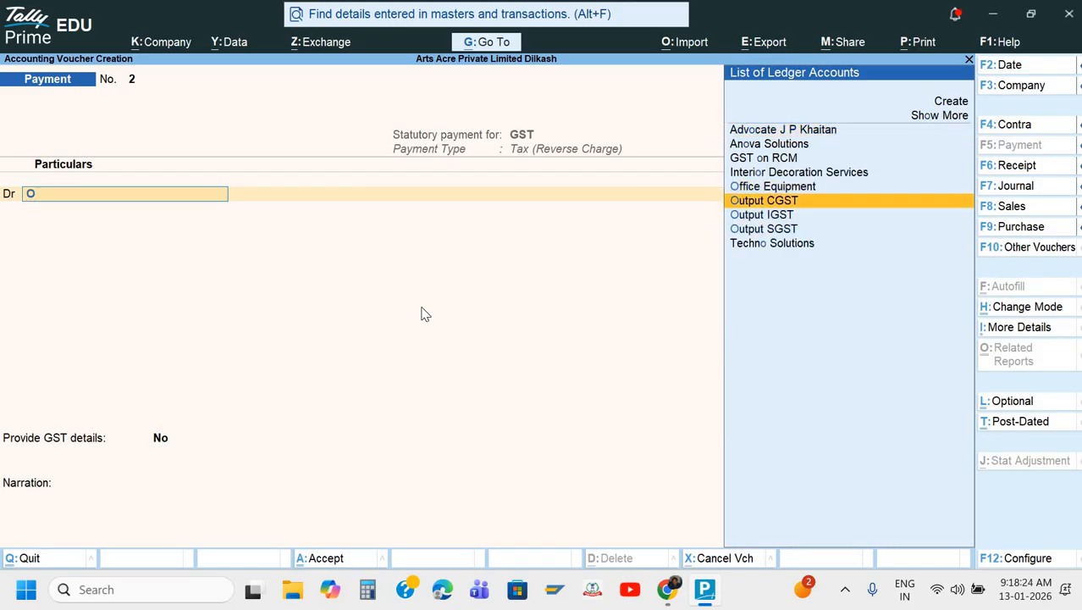
key(Return)
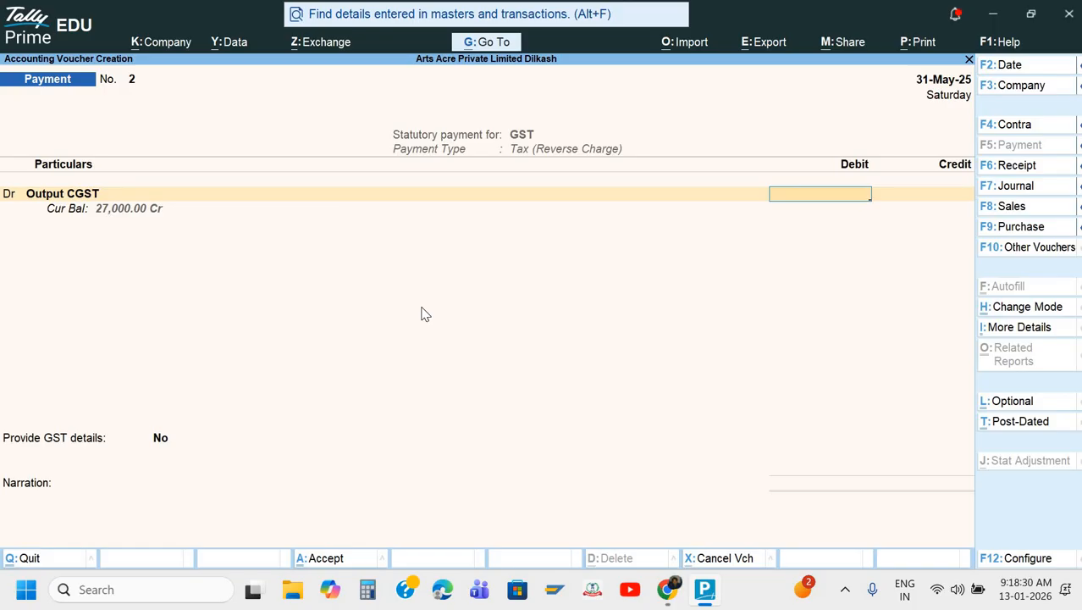
key(Escape)
key(Return)
key(Escape)
key(Escape)
Review the 2,34,000 GST on RCM journal in the Day Book for 1-Apr-25 to 31-May-25, leaving it without saving
key(d)
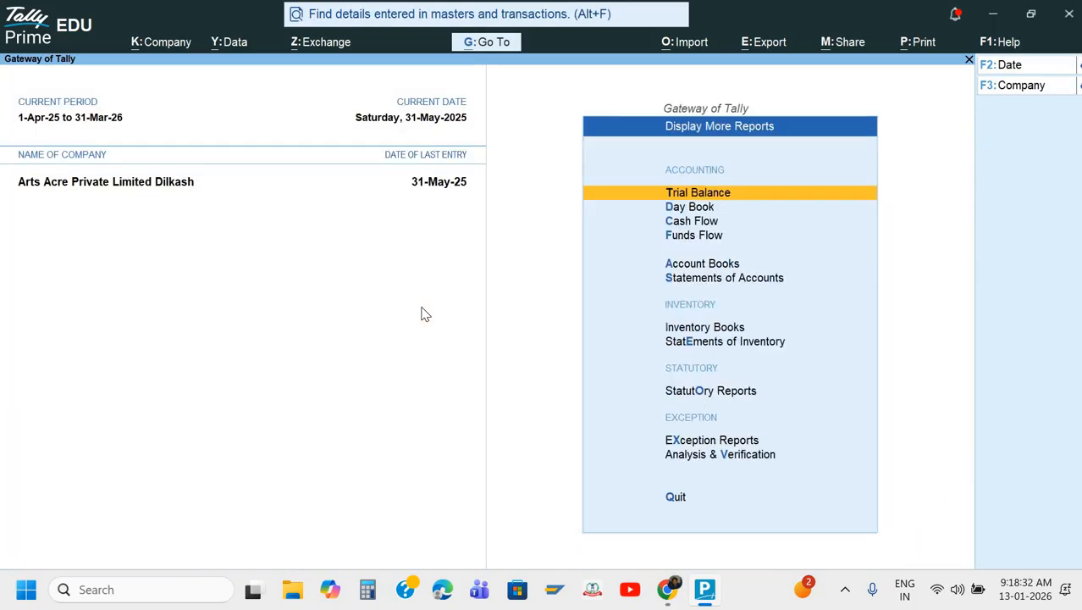
key(d)
key(F2)
key(Return)
key(Return)
key(Down)
key(Down)
key(Down)
key(Down)
key(Down)
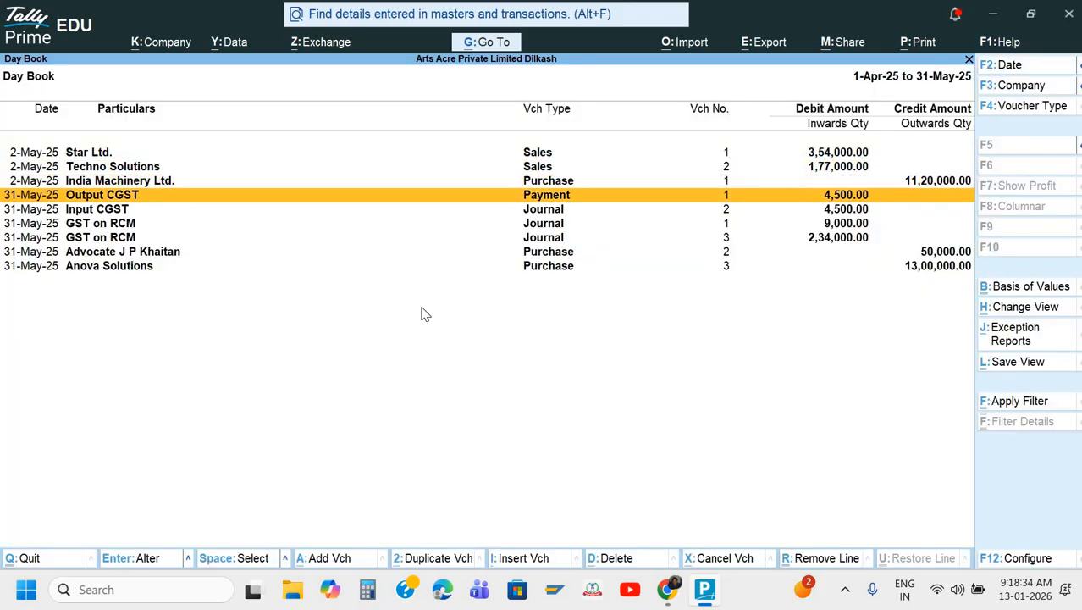
key(Down)
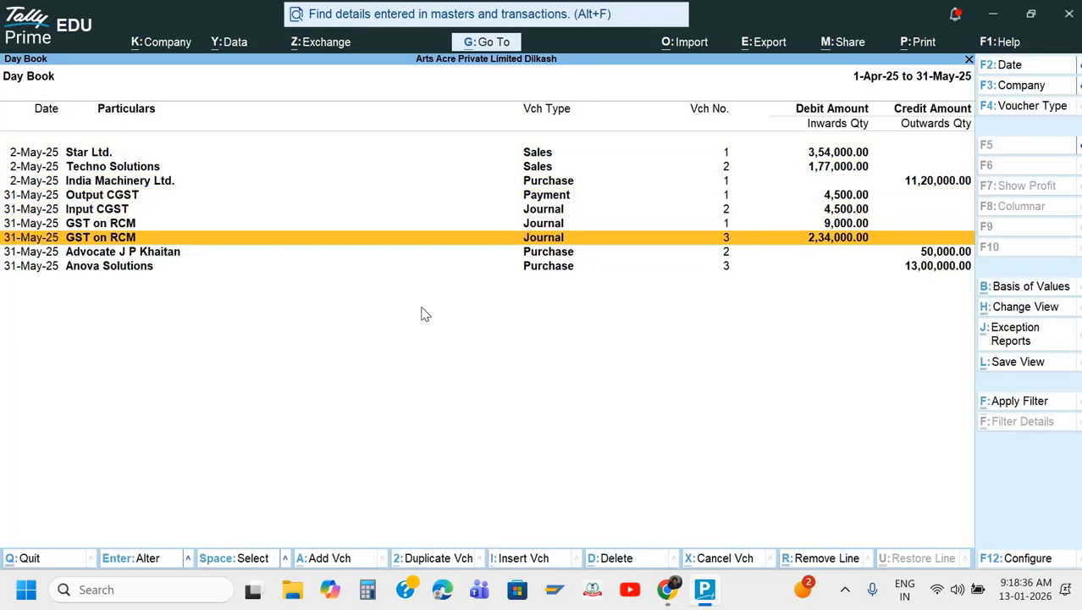
key(Return)
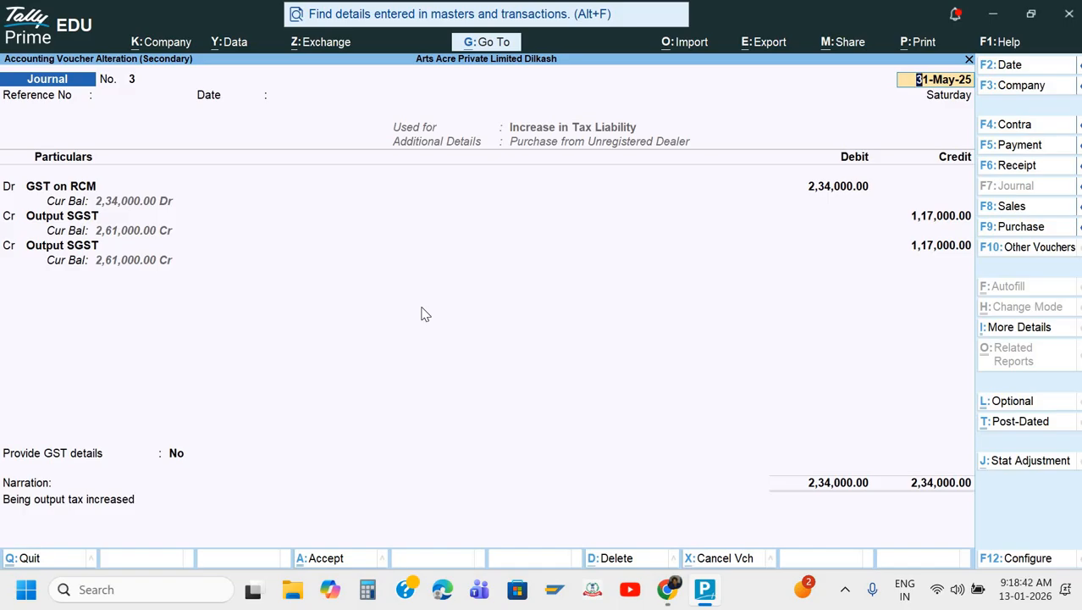
key(Escape)
key(y)
key(Escape)
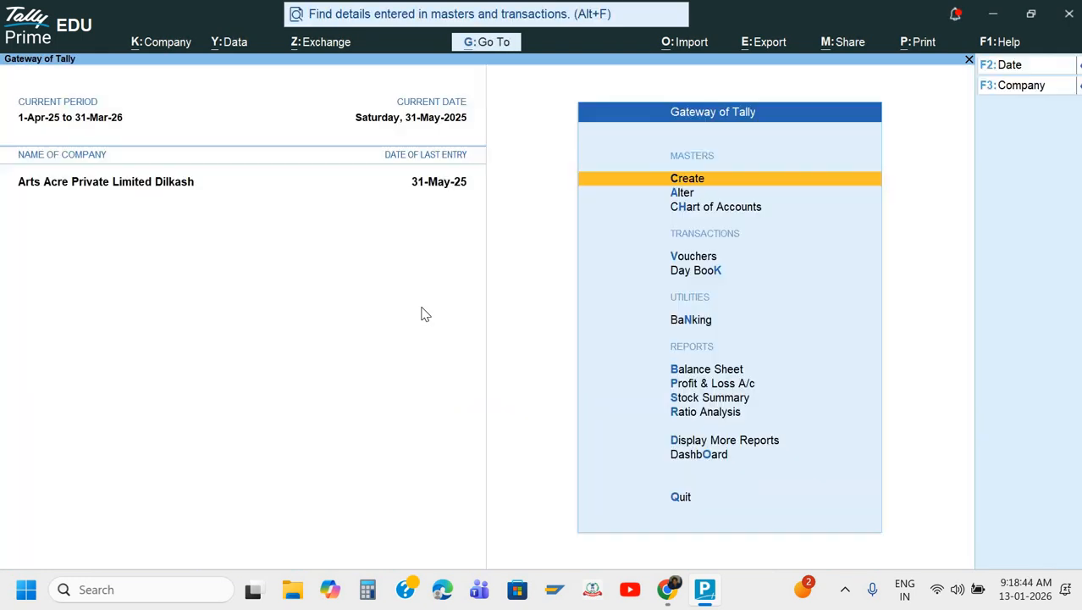
Return to voucher entry and switch to a new payment voucher
key(Down)
key(Down)
key(Down)
key(Down)
key(Up)
key(Return)
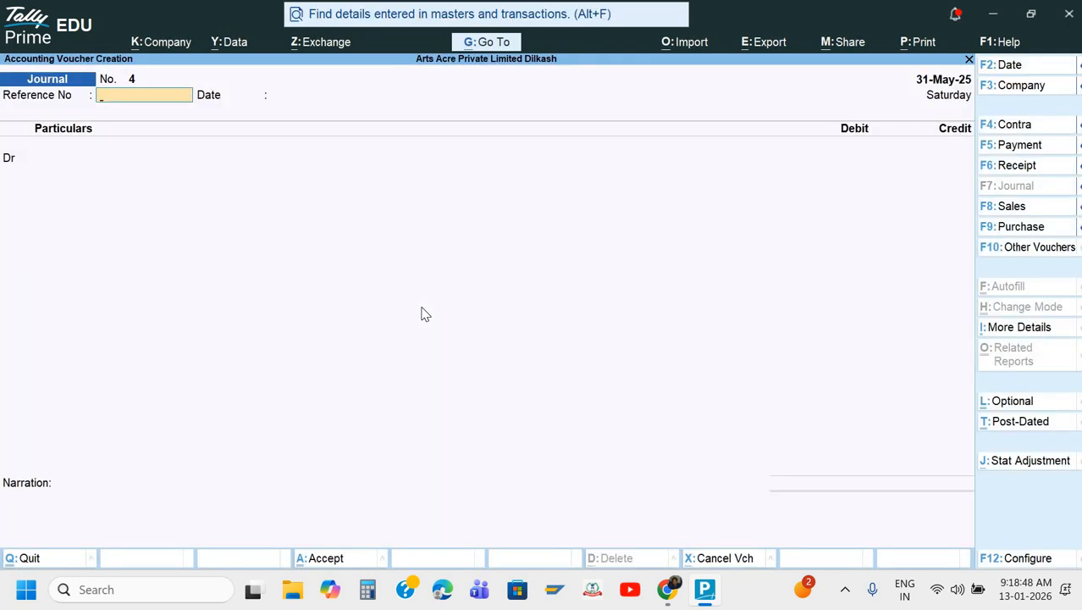
key(F6)
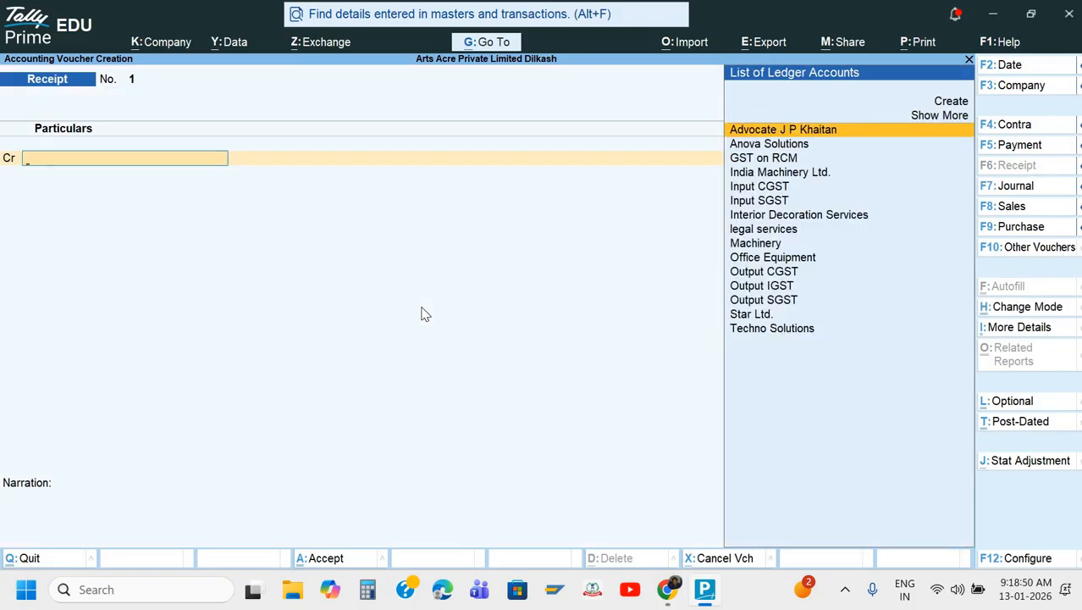
key(F5)
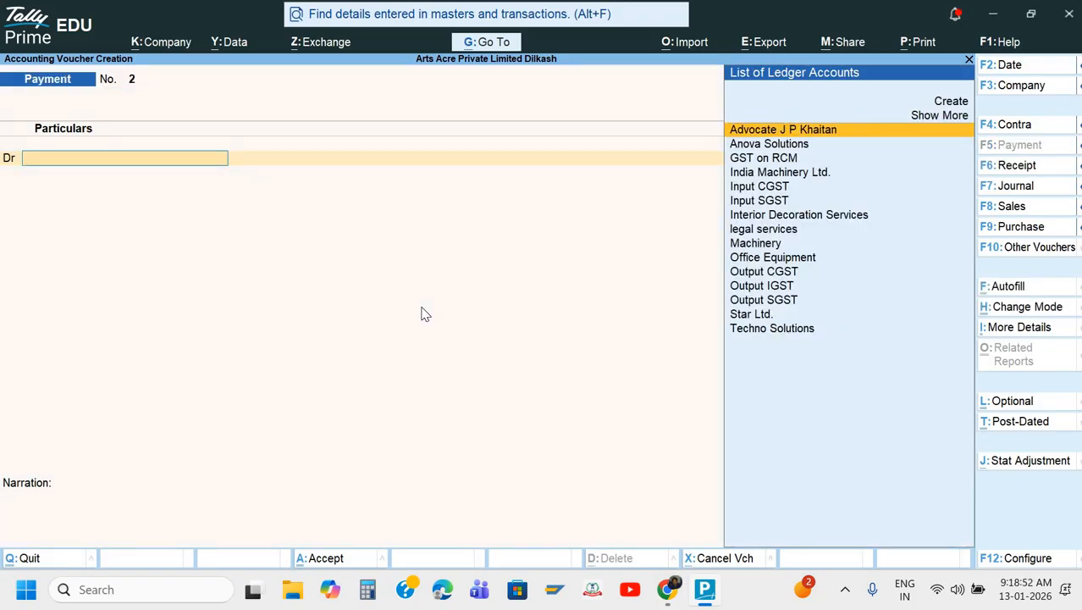
Autofill the payment as a GST stat payment of type Tax (Reverse Charge) for 1-May-25 to 31-May-25
key(ctrl+f)
key(Return)
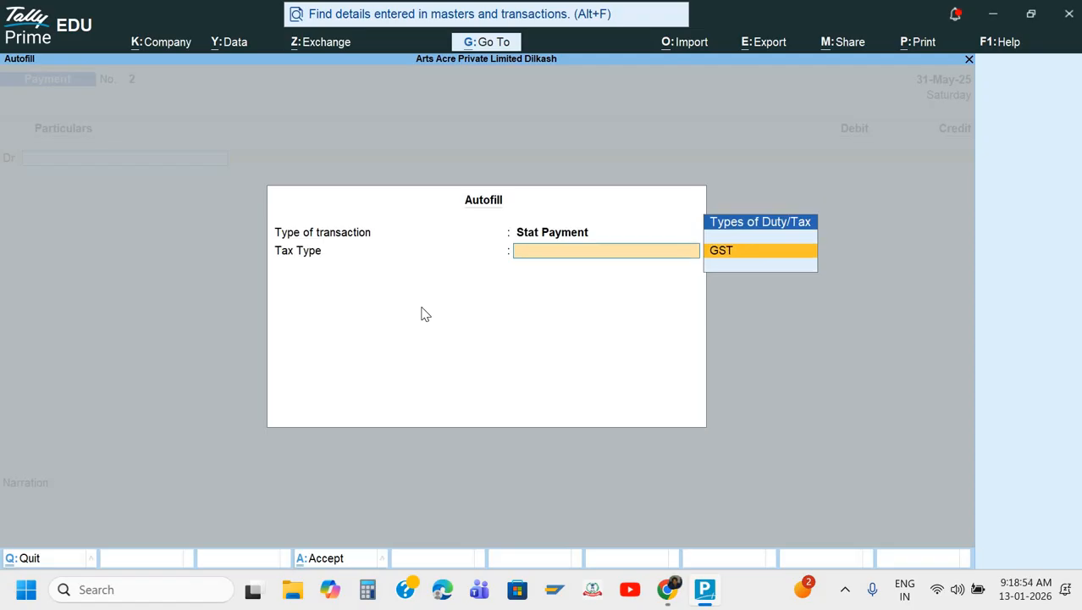
key(Return)
key(Up)
key(Return)
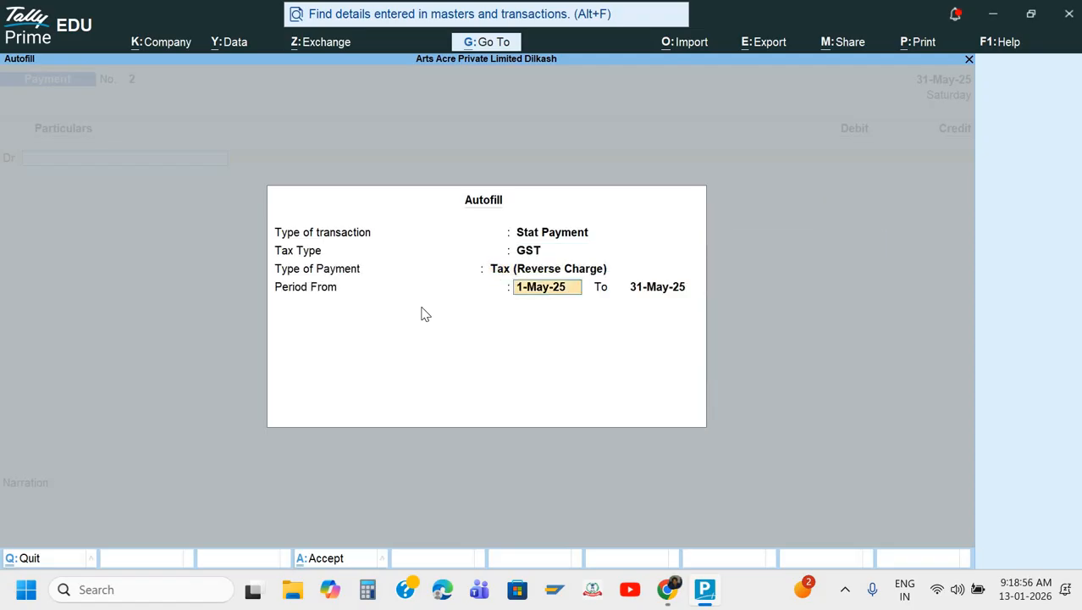
key(Return)
key(Return)
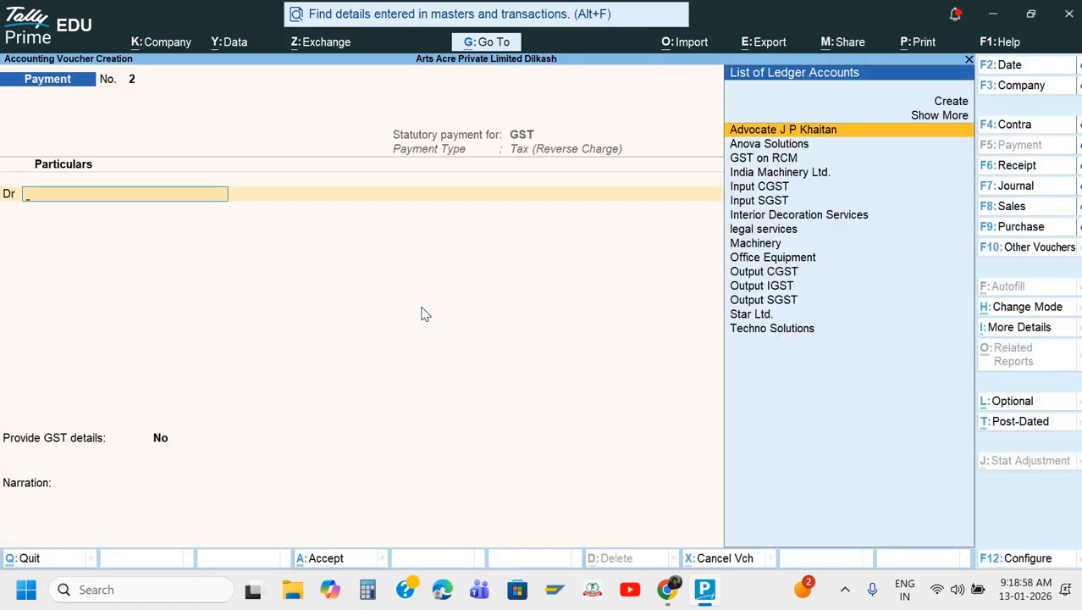
Debit Output CGST with 1,17,000 in the payment voucher
text(O)
key(Down)
key(Down)
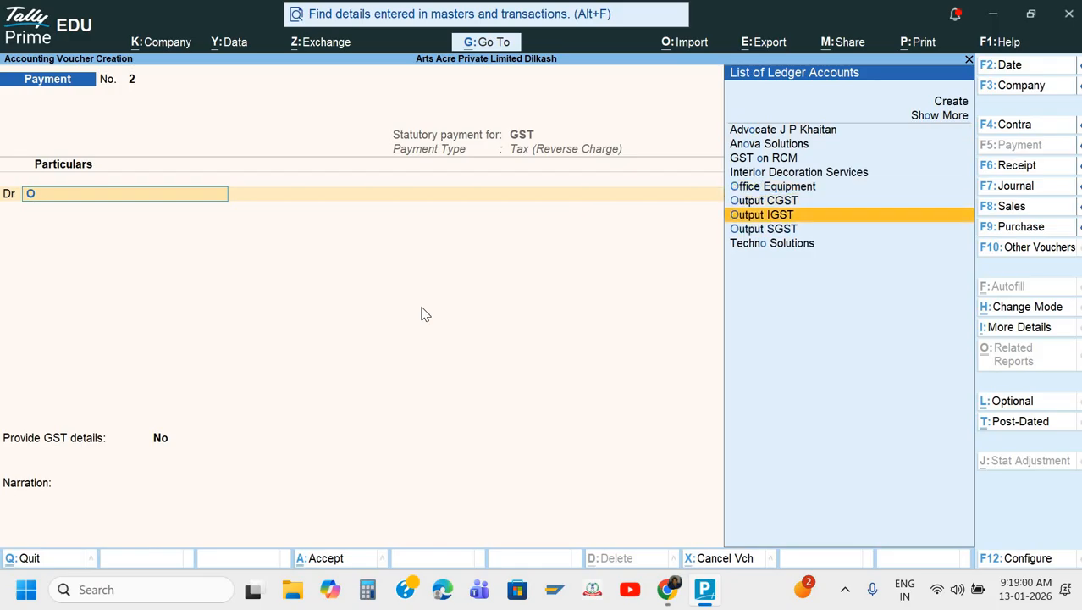
key(Up)
key(Return)
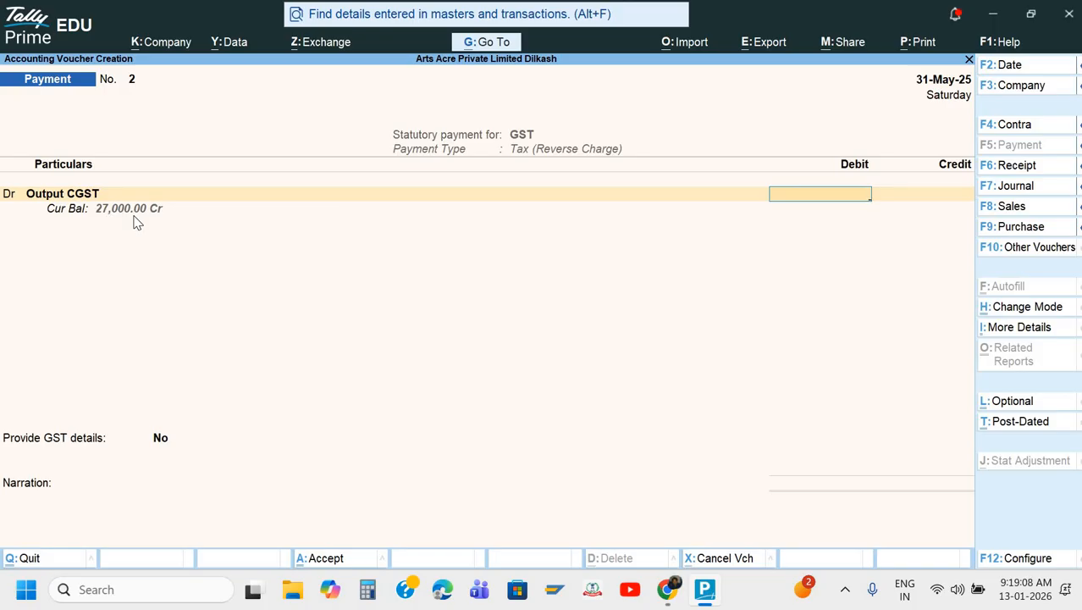
text(17000)
key(Return)
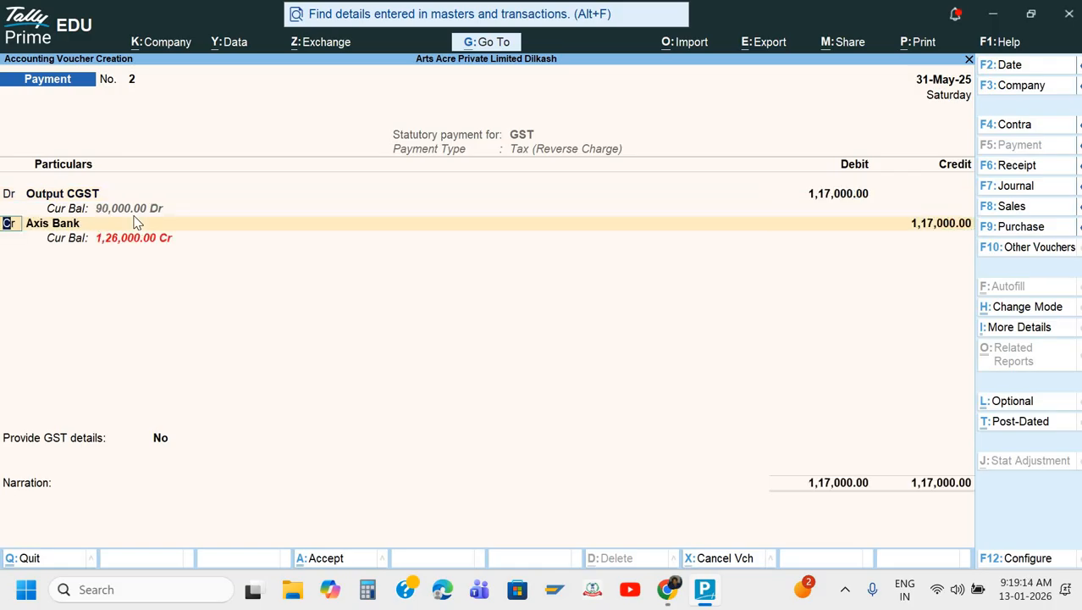
Debit Output SGST with 1,17,000 as the second line of the GST payment voucher
text(d)
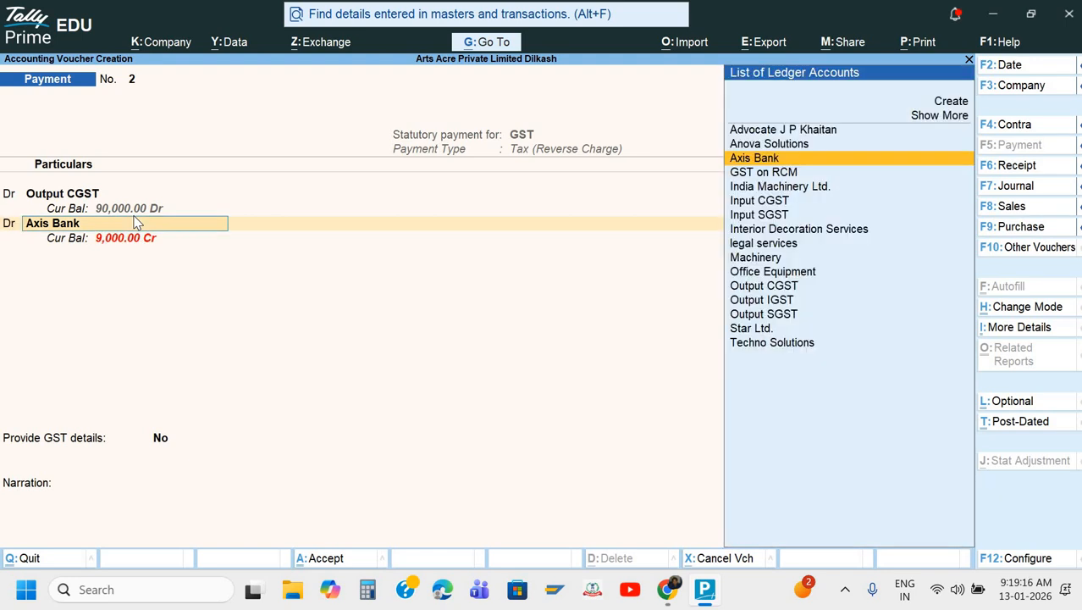
text(o)
key(Down)
key(Down)
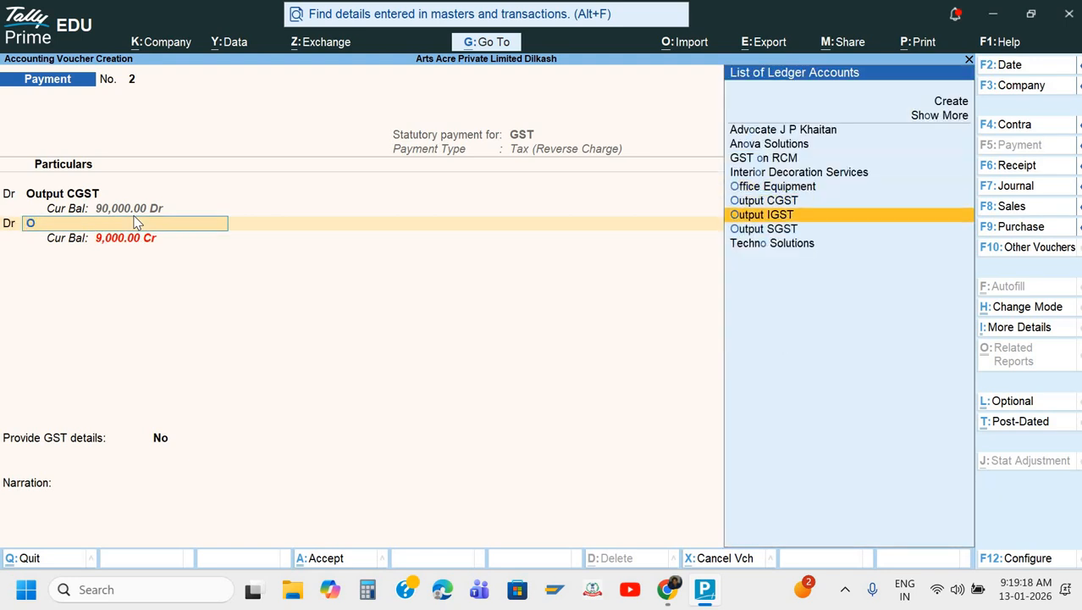
key(Down)
key(Return)
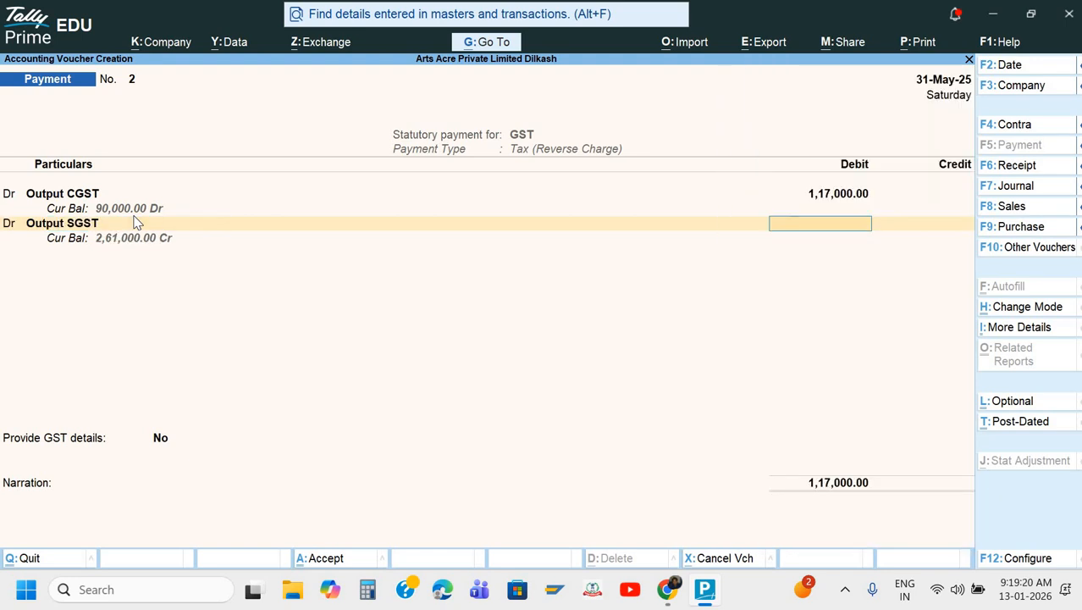
text(117000)
key(Return)
key(Return)
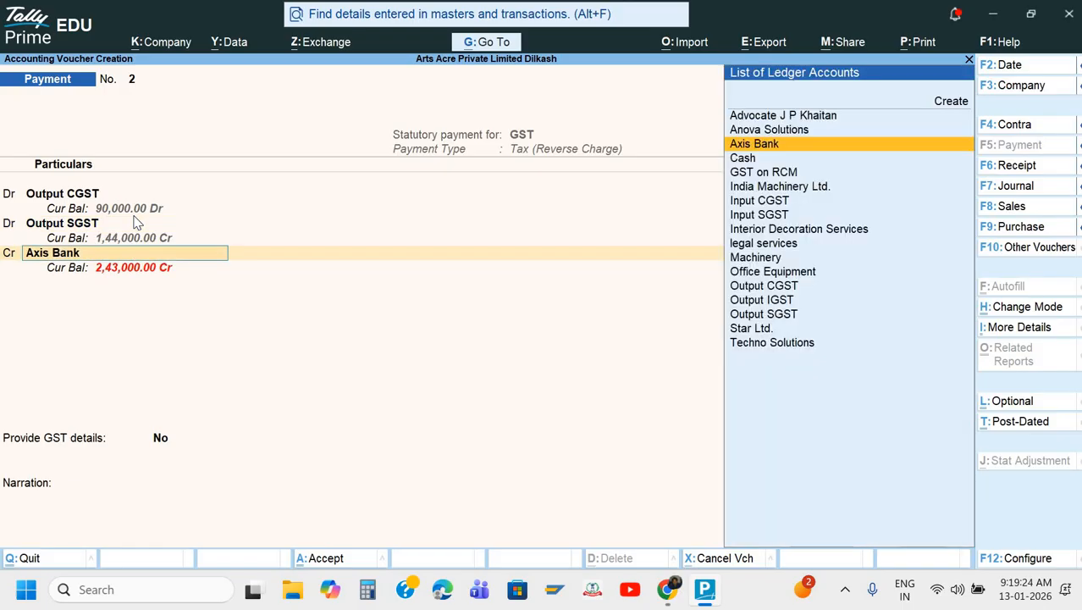
Alter the Axis Bank ledger to an opening balance of 10,00,000 Dr and credit it with 2,34,000 in the payment
key(Return)
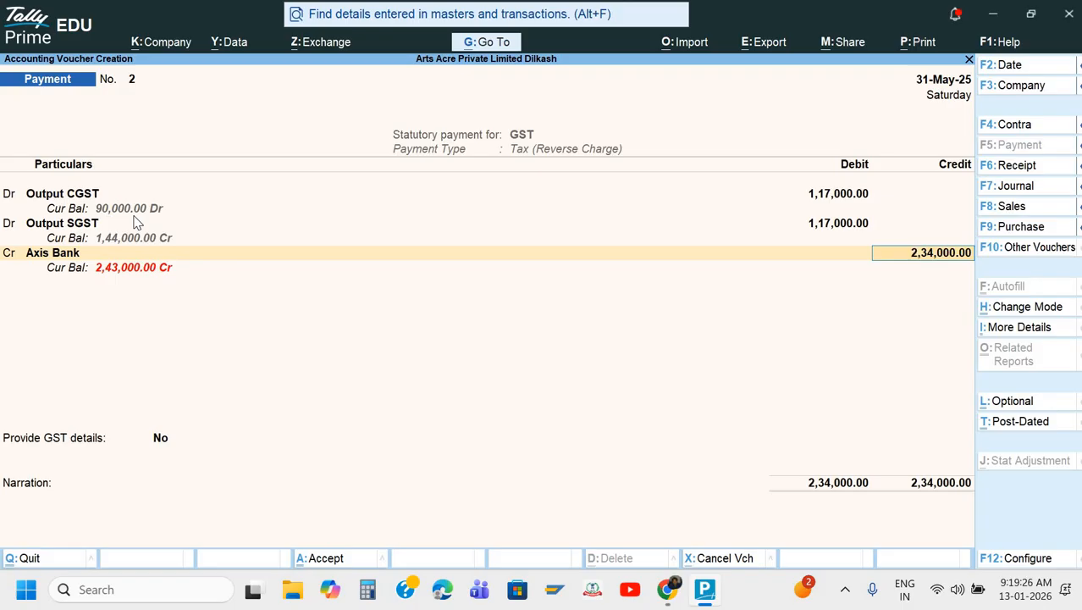
key(BackSpace)
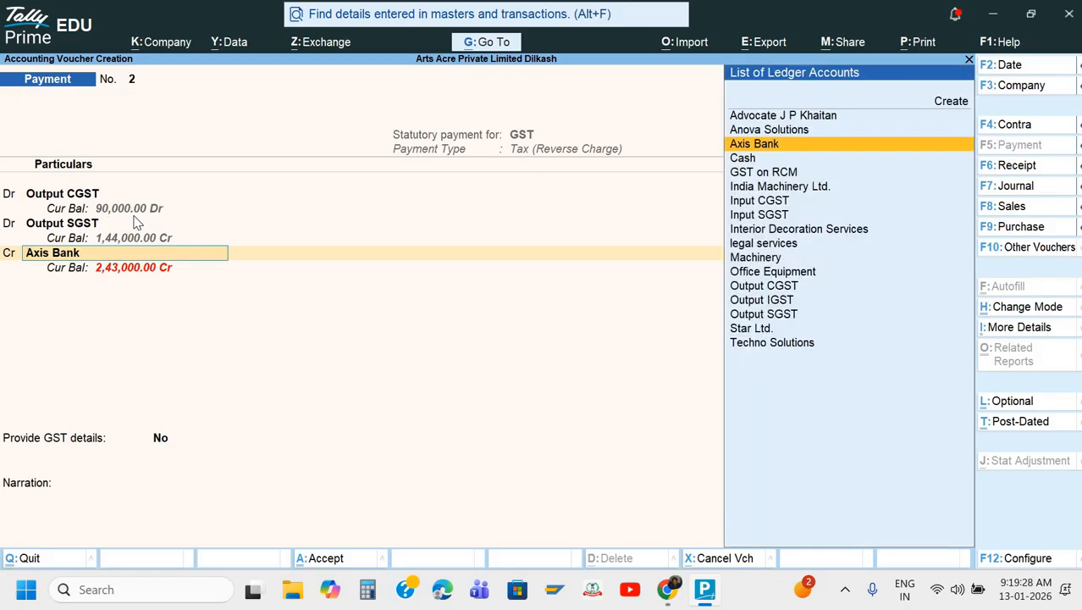
key(ctrl+Return)
key(Return)
key(Return)
key(Return)
key(Return)
key(Return)
key(Return)
key(Return)
key(Return)
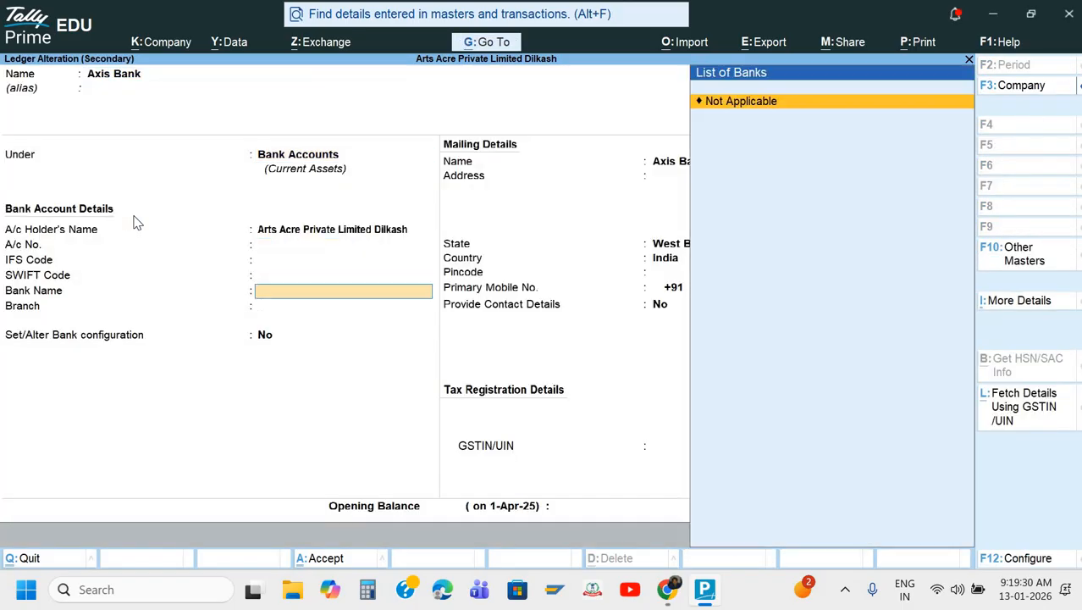
key(Return)
key(Return)
key(Return)
key(Return)
key(Return)
key(Return)
key(Return)
key(Return)
key(Return)
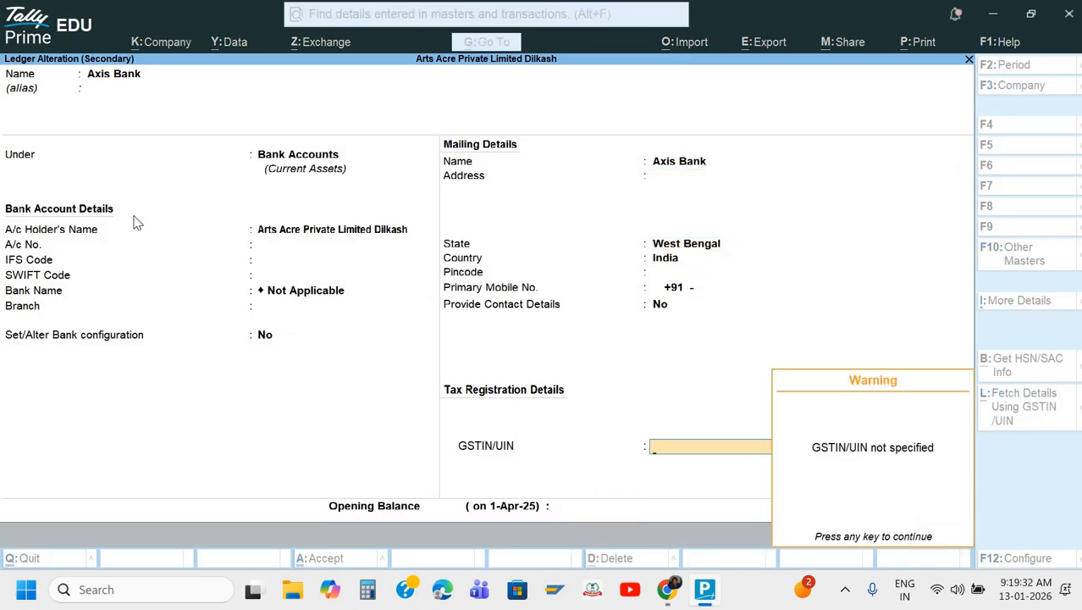
text(1000000)
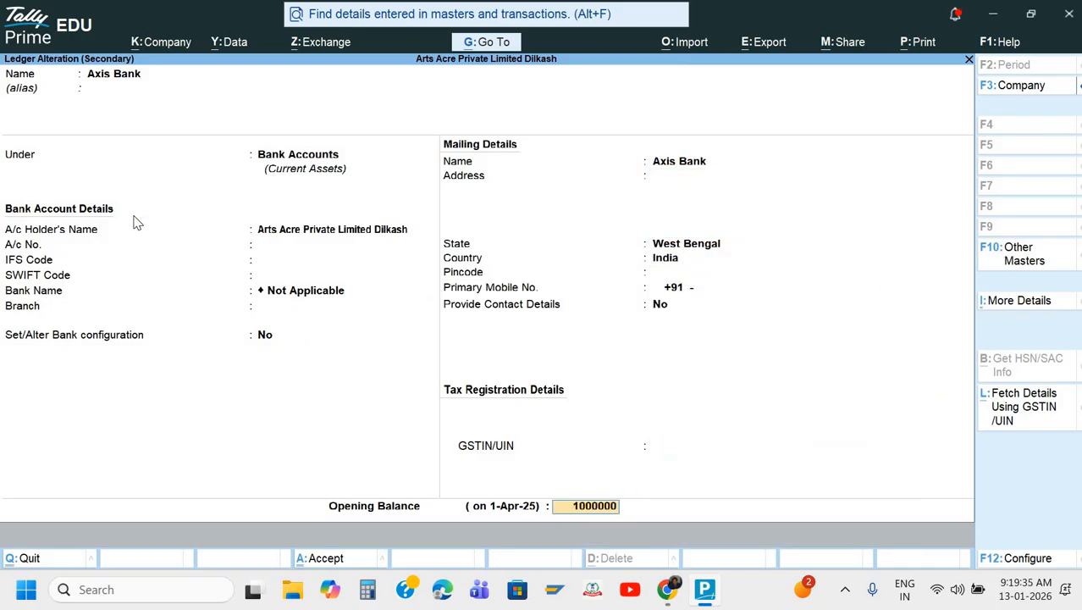
key(Return)
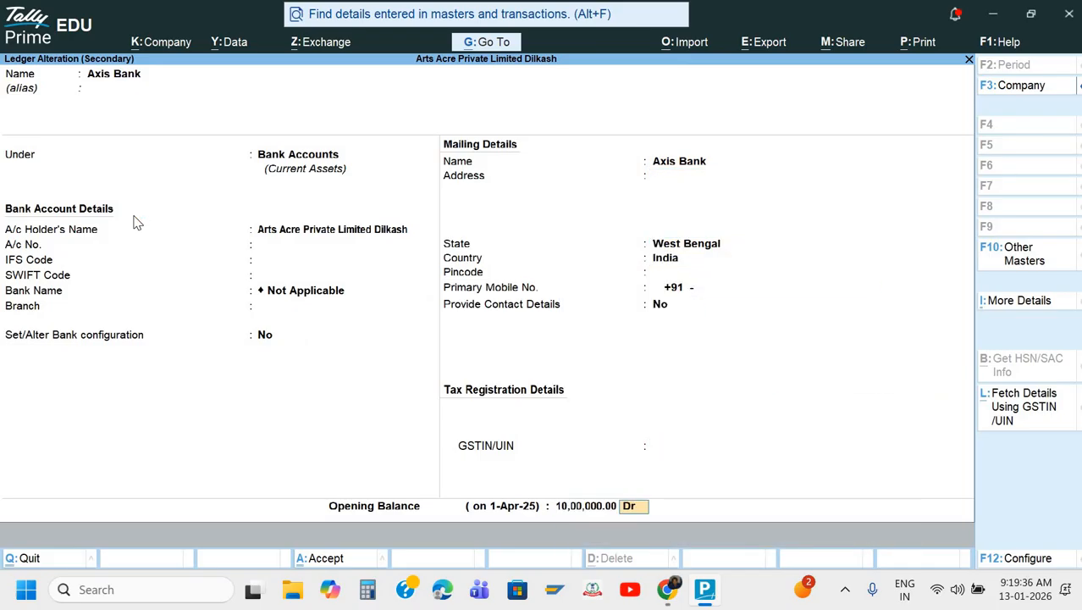
key(Return)
key(Return)
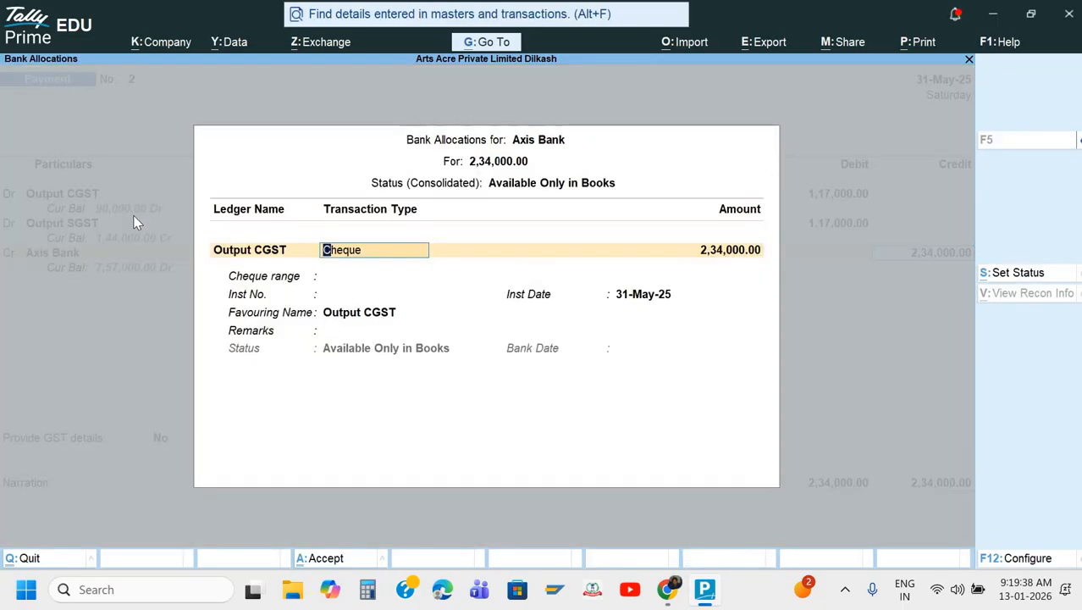
Allocate the Axis Bank payment as a cheque with instrument number 253002, favouring GST
key(Return)
key(Return)
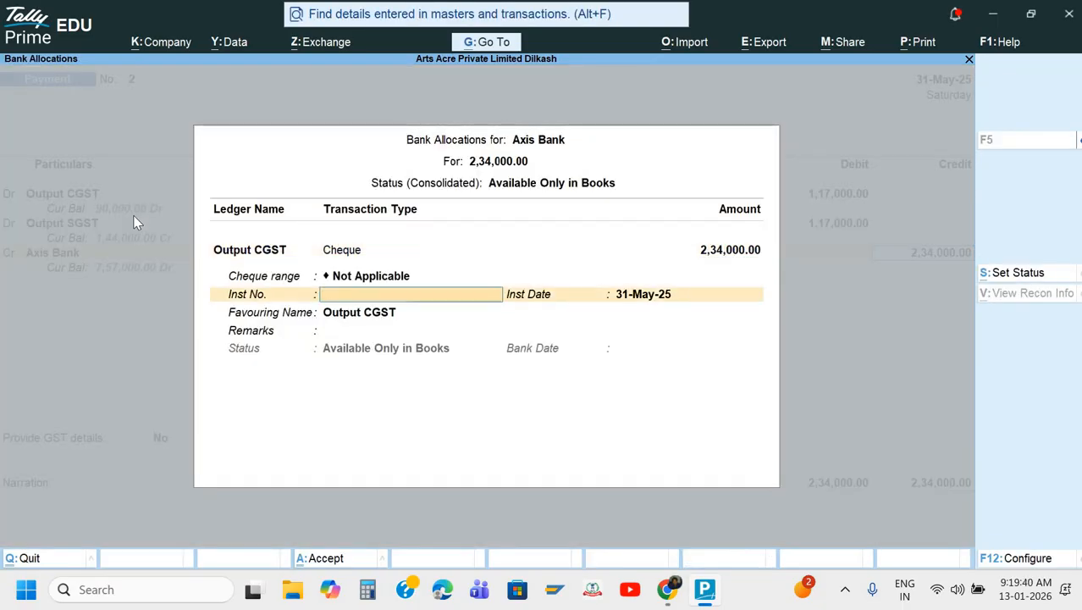
text(25300)
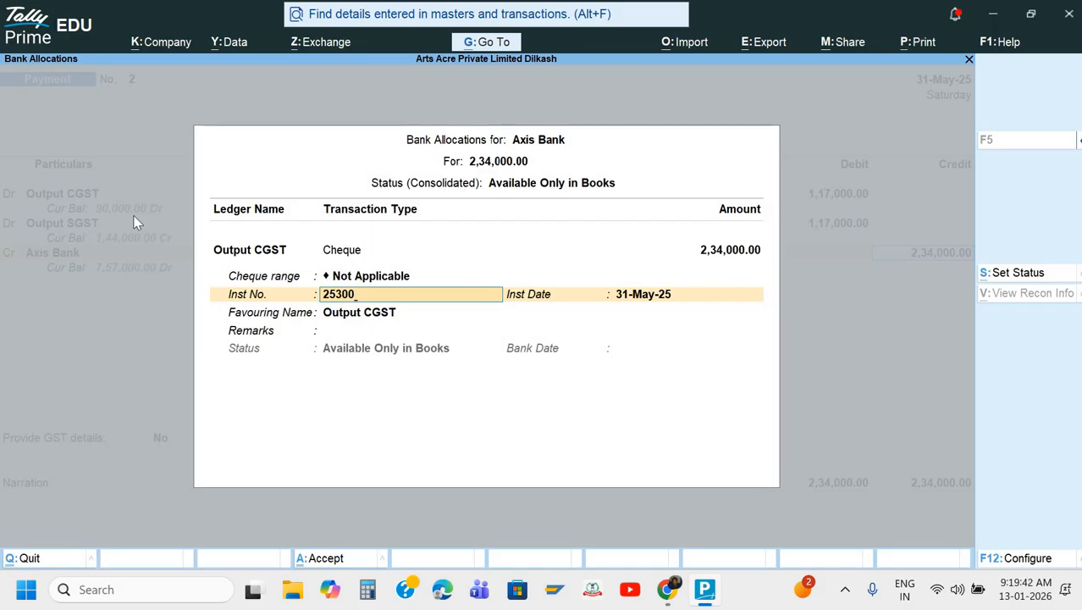
text(2)
key(Return)
key(Return)
text(GST)
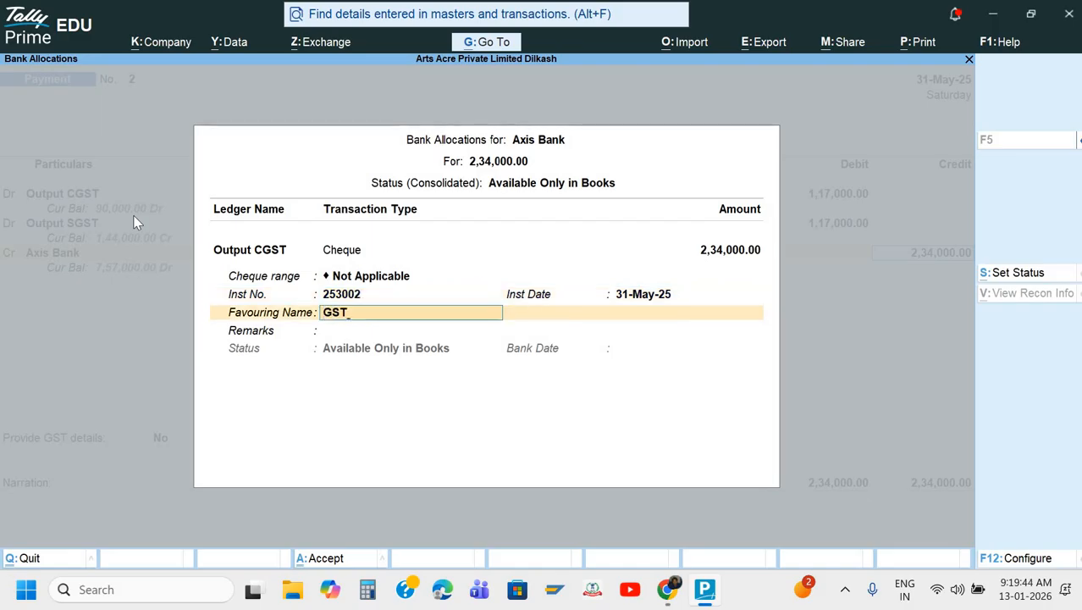
key(Return)
key(Return)
Enable GST details for the payment and set the mode of payment to Net Banking - (e-payments)
key(Down)
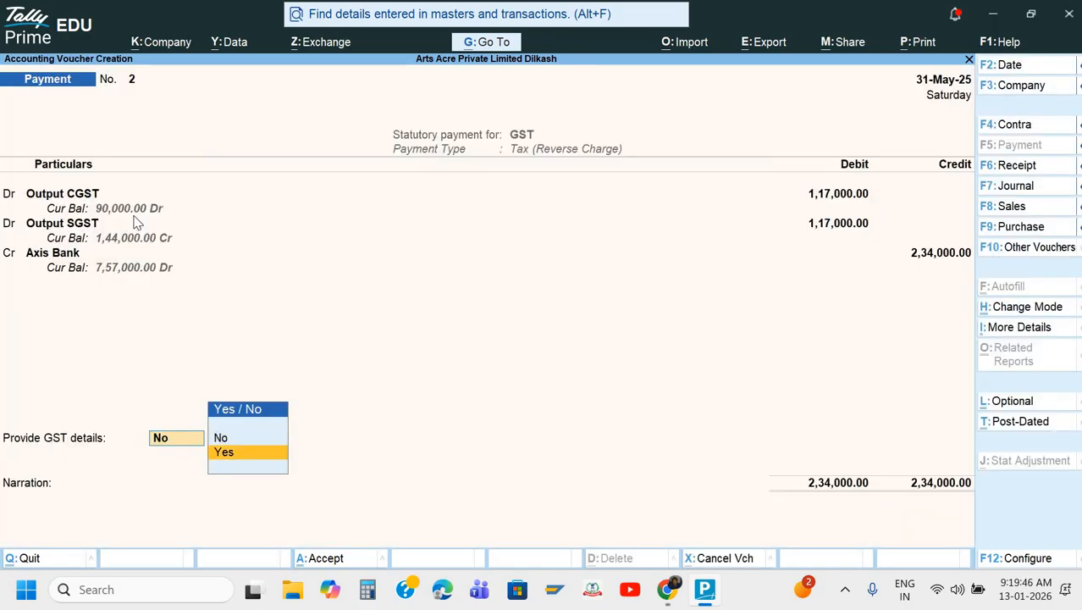
key(Return)
key(Down)
key(Down)
key(Down)
key(Down)
key(Down)
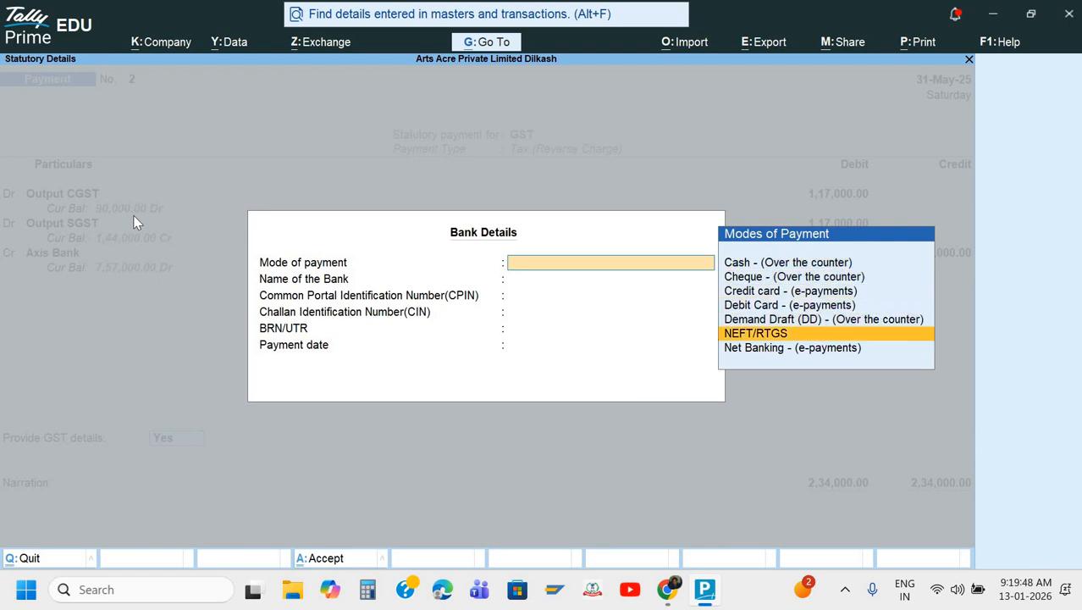
key(Down)
key(Return)
Enter Axis Bank as the bank name and 31-5 as the payment date, leaving the CPIN, CIN and BRN/UTR blank
text(Axis Bank)
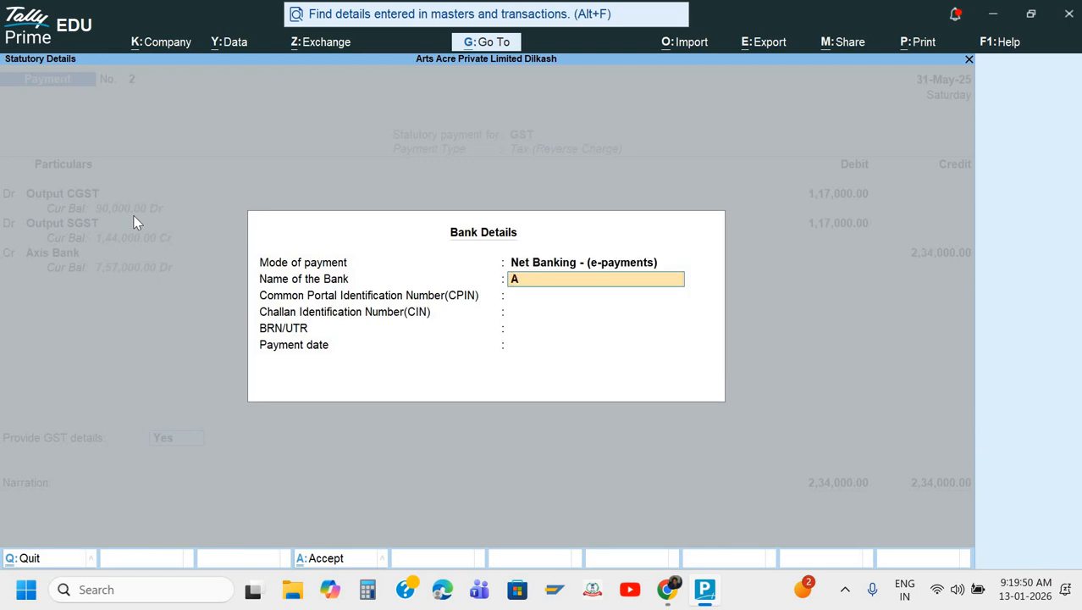
key(Return)
key(Return)
key(Return)
key(Return)
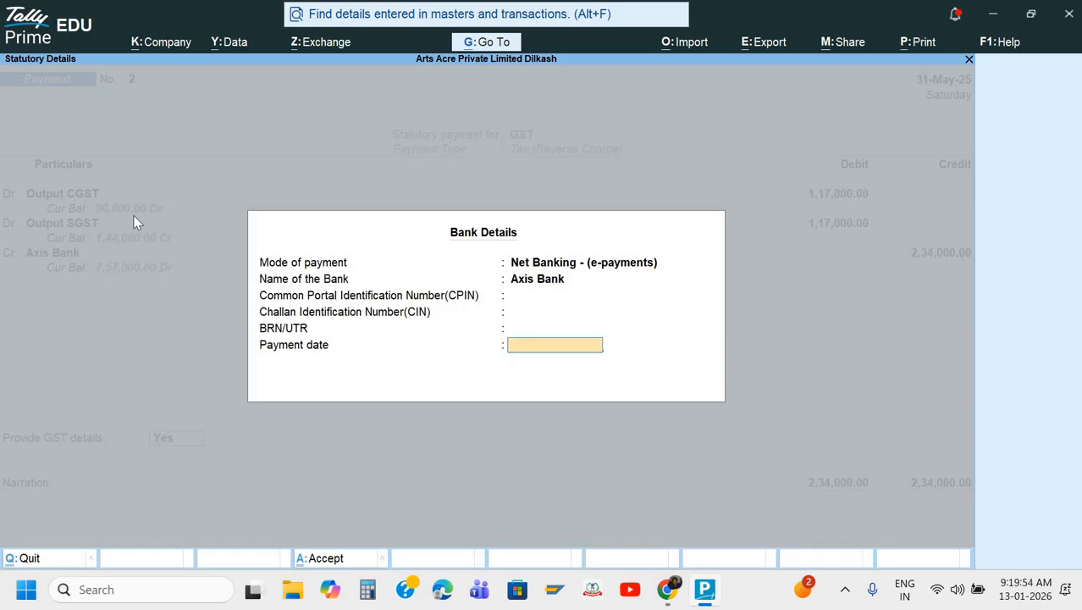
text(31-5)
key(Return)
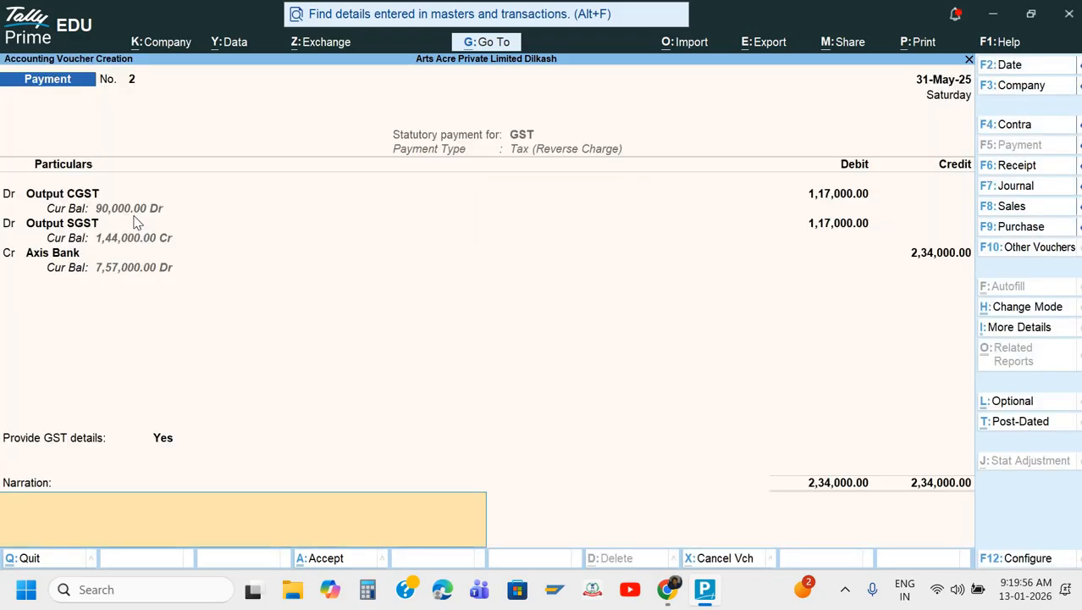
Enter the narration "Being GST paid on RCM" and save the payment voucher
text(Being)
key(BackSpace)
key(BackSpace)
key(BackSpace)
key(BackSpace)
key(BackSpace)
key(ctrl)
text(Being GST paid on RCM)
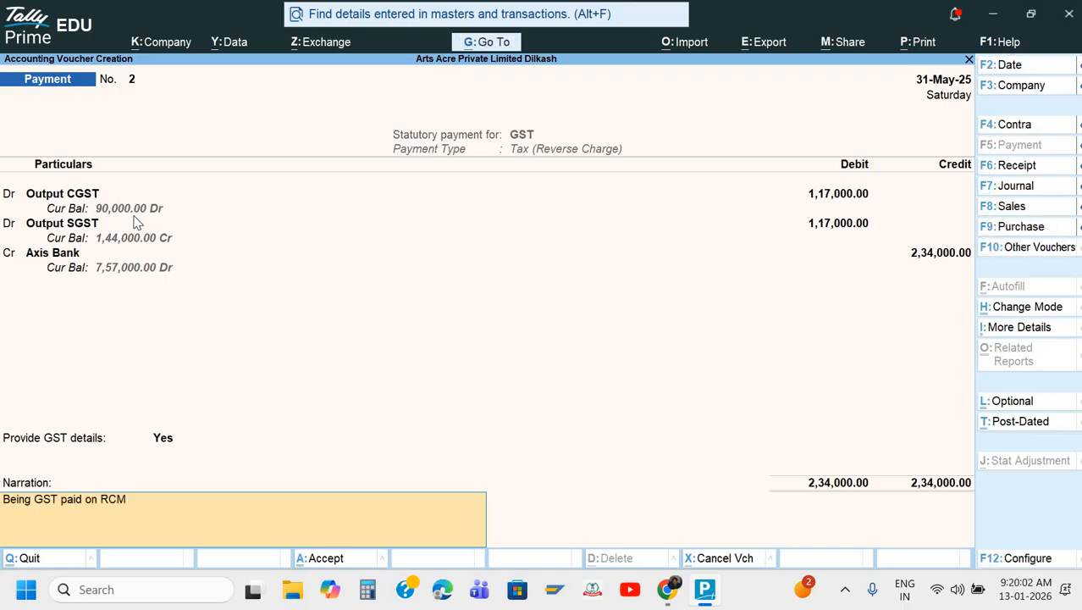
key(Return)
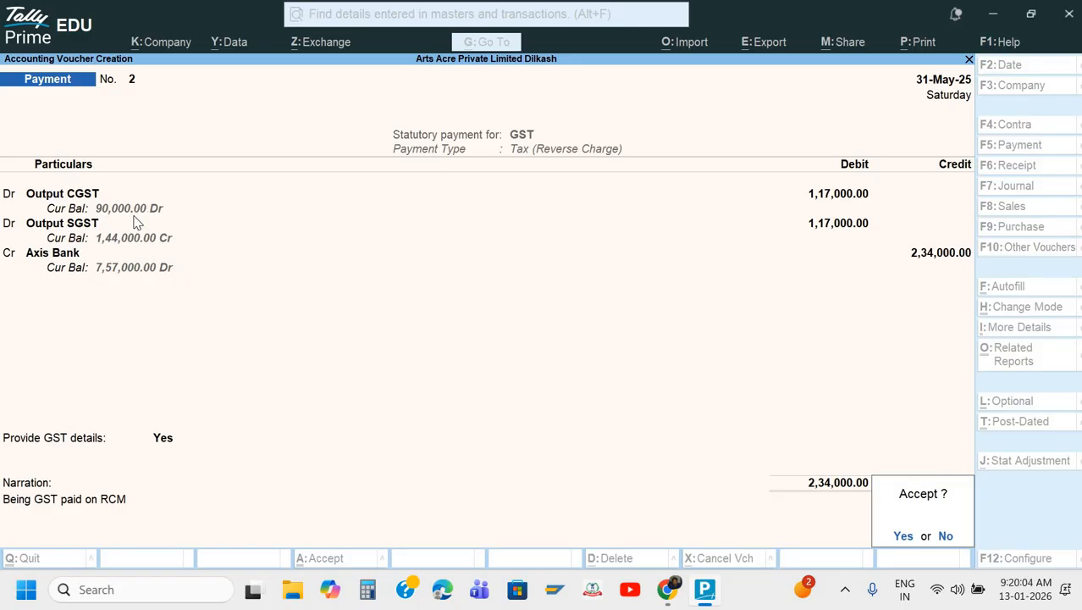
key(Return)
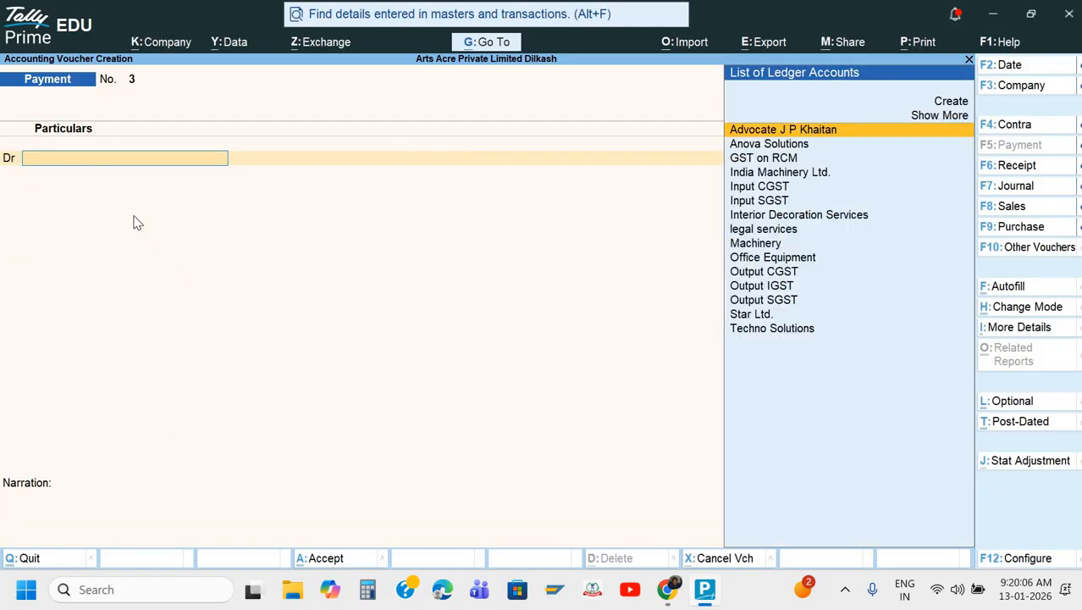
Start a journal voucher with a GST stat adjustment for Increase in Input Tax Credit, Purchase from Unregistered Dealer
key(F7)
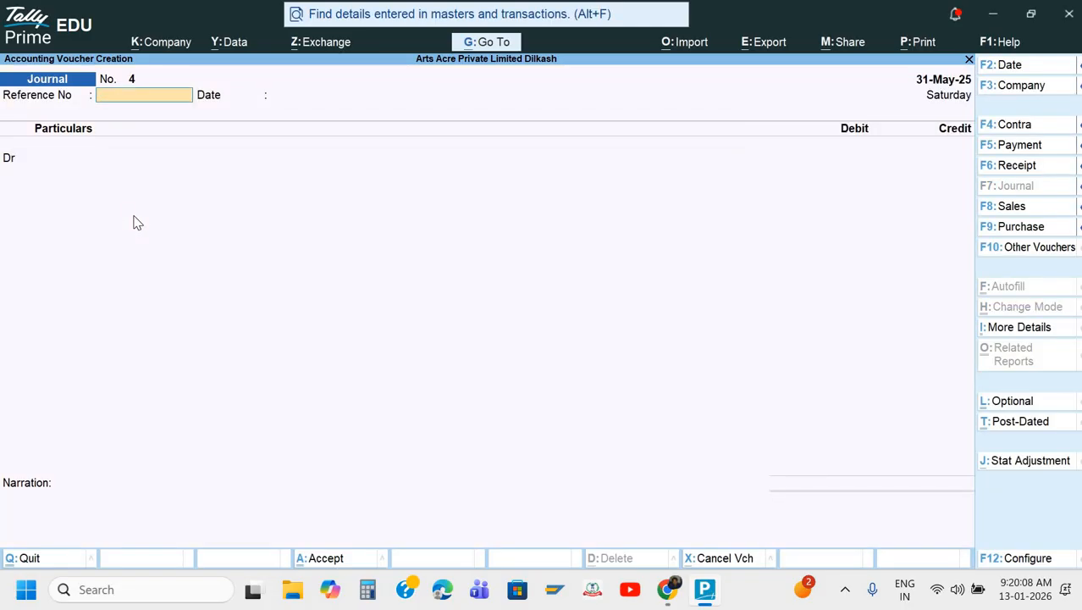
key(ctrl)
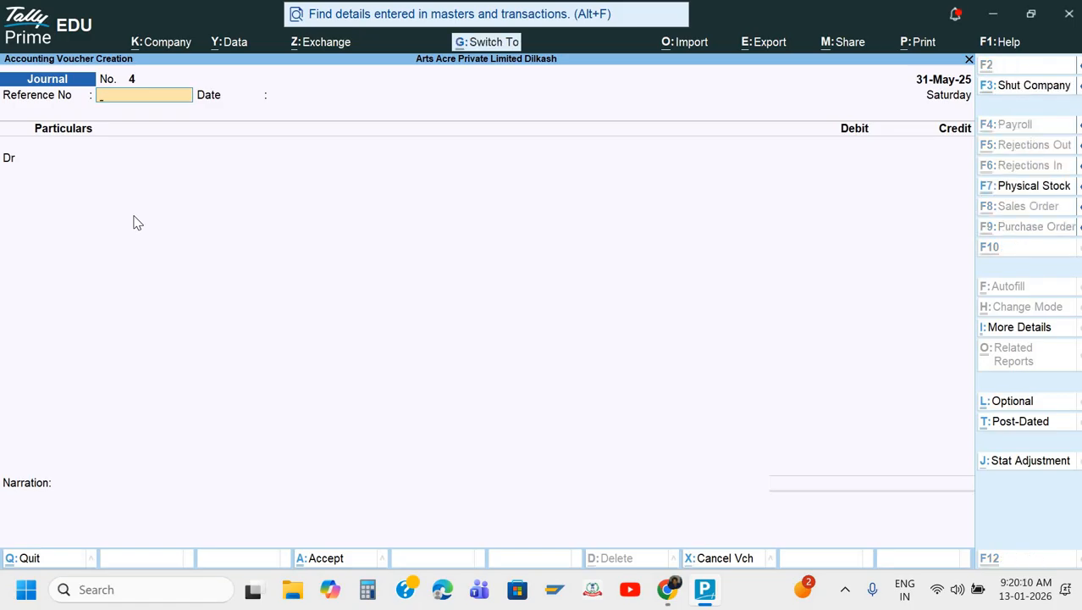
key(ctrl+j)
key(Return)
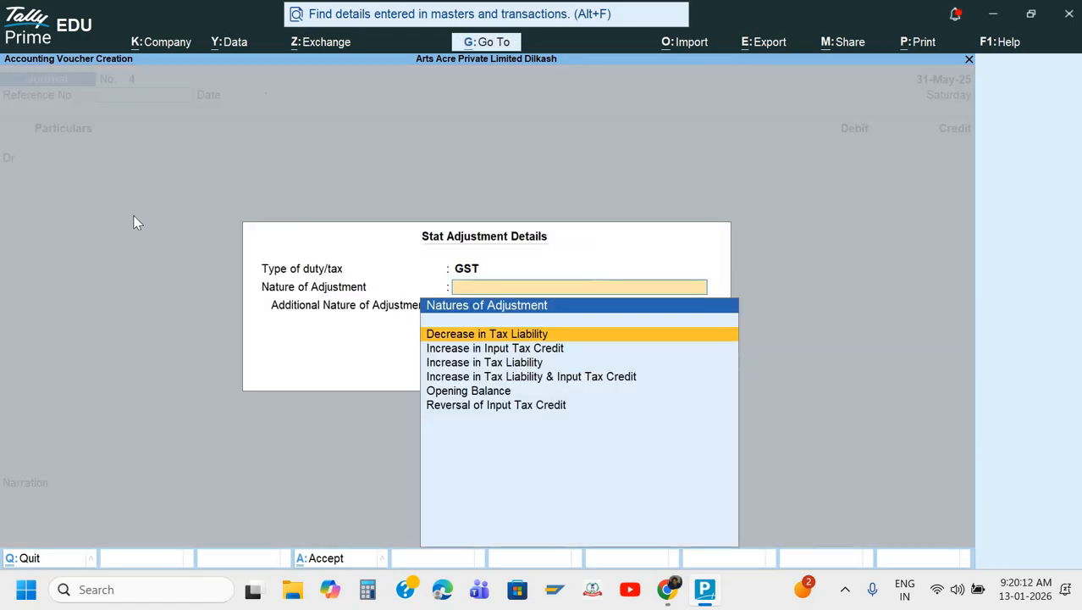
key(Down)
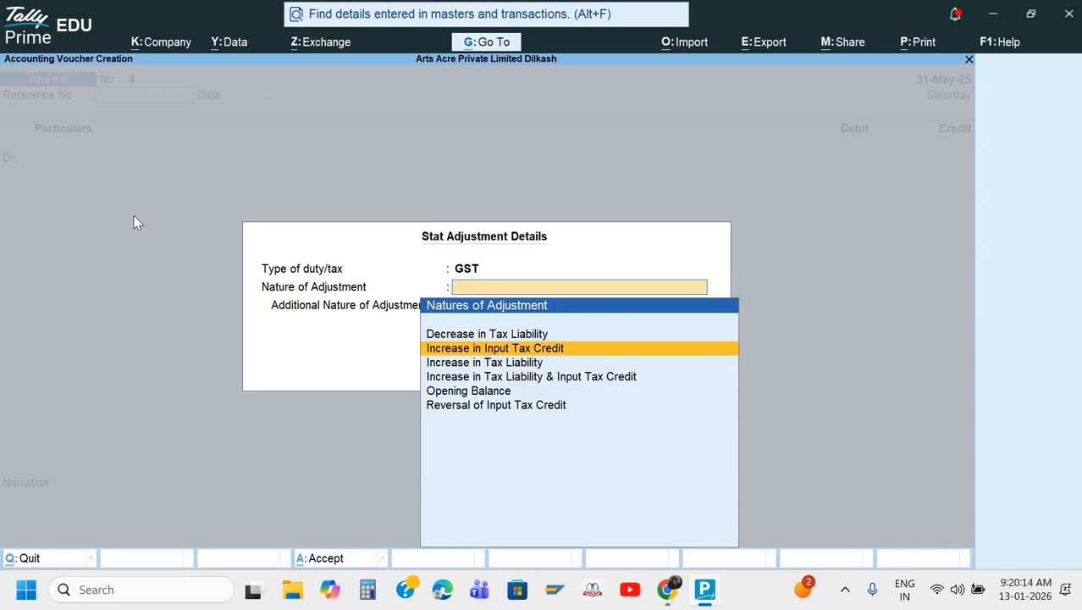
key(Return)
key(Down)
key(Down)
key(Down)
key(Down)
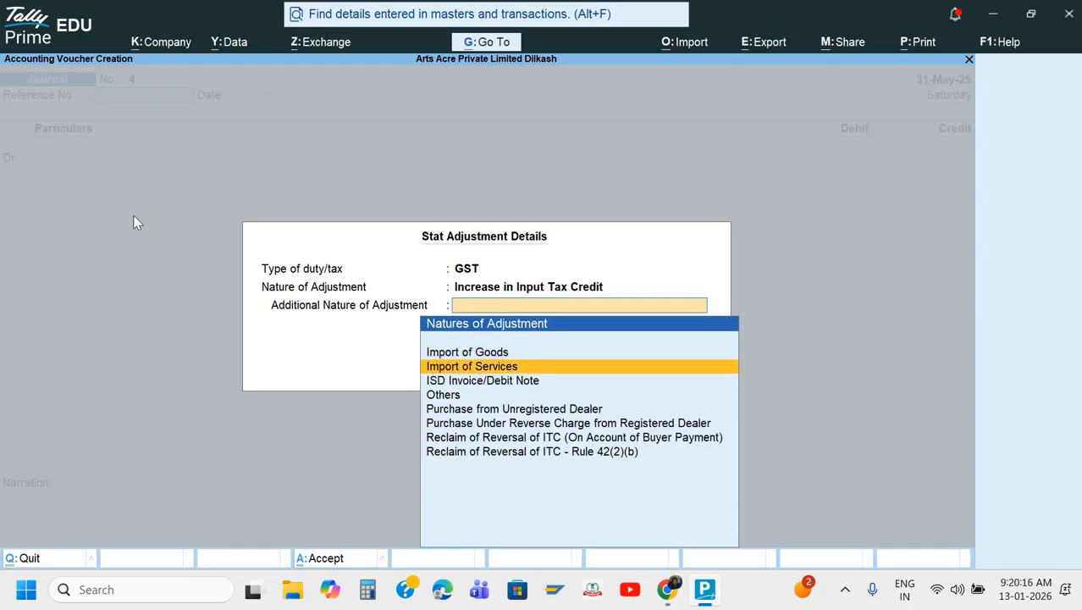
key(Return)
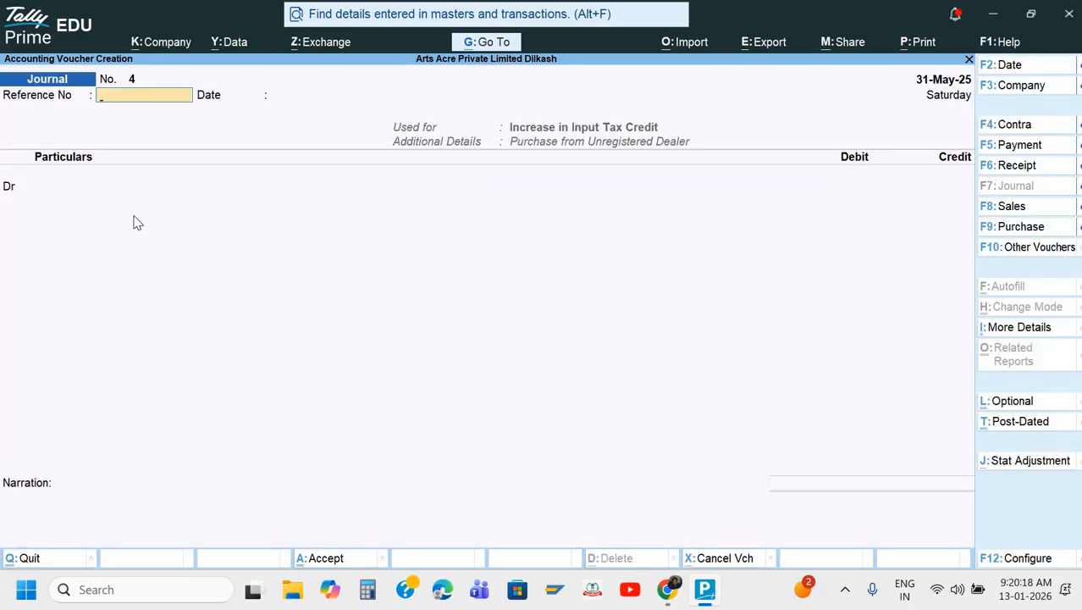
Debit Input CGST with 1,17,000 in the journal, using a 9% rate on a taxable value of 13,00,000
key(Return)
key(Return)
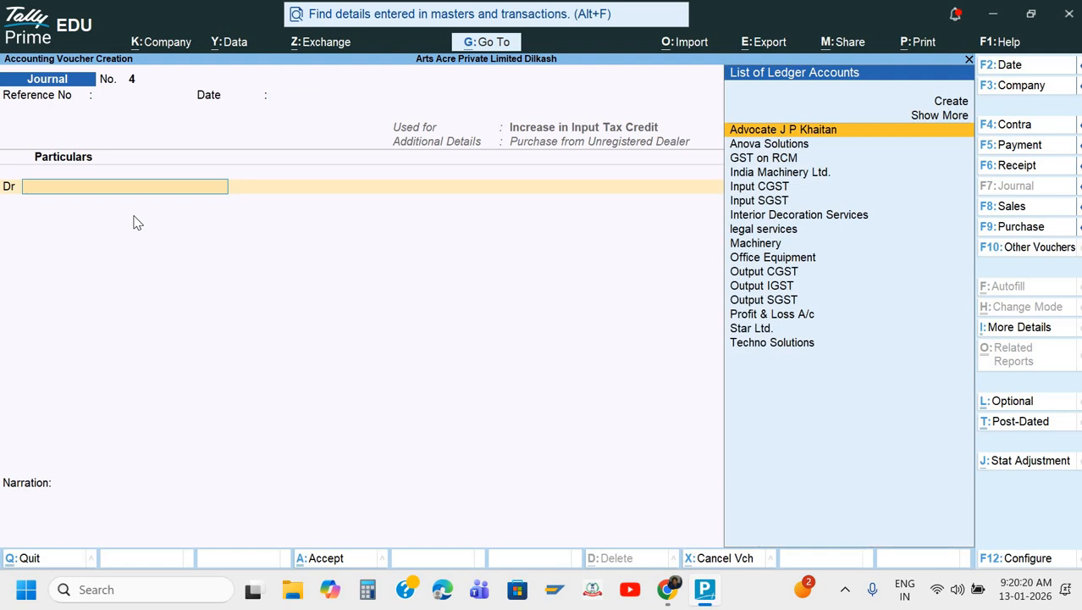
text(In)
key(Return)
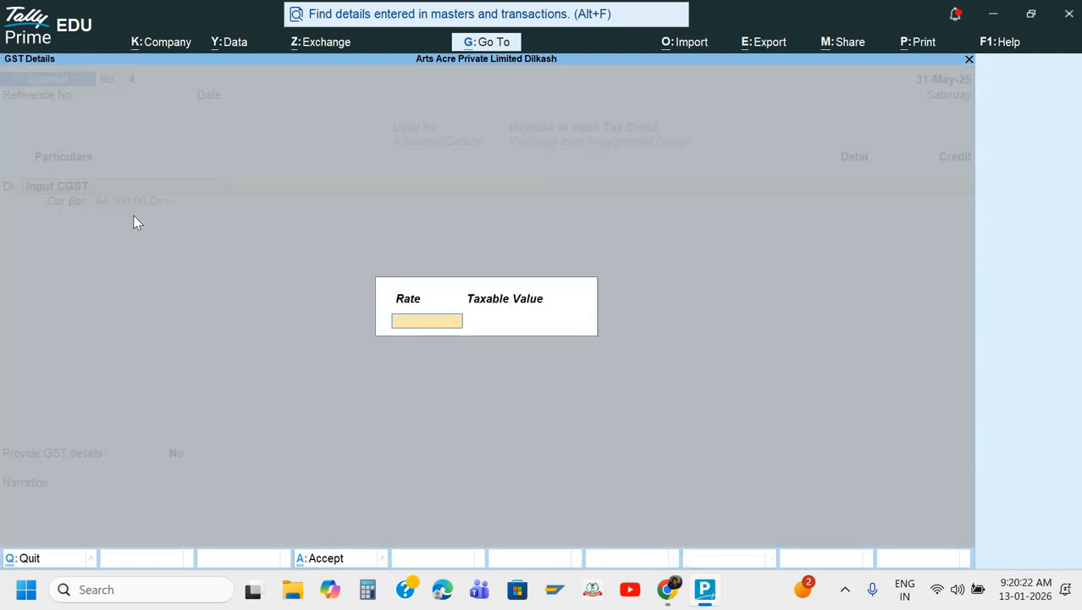
text(9)
key(Return)
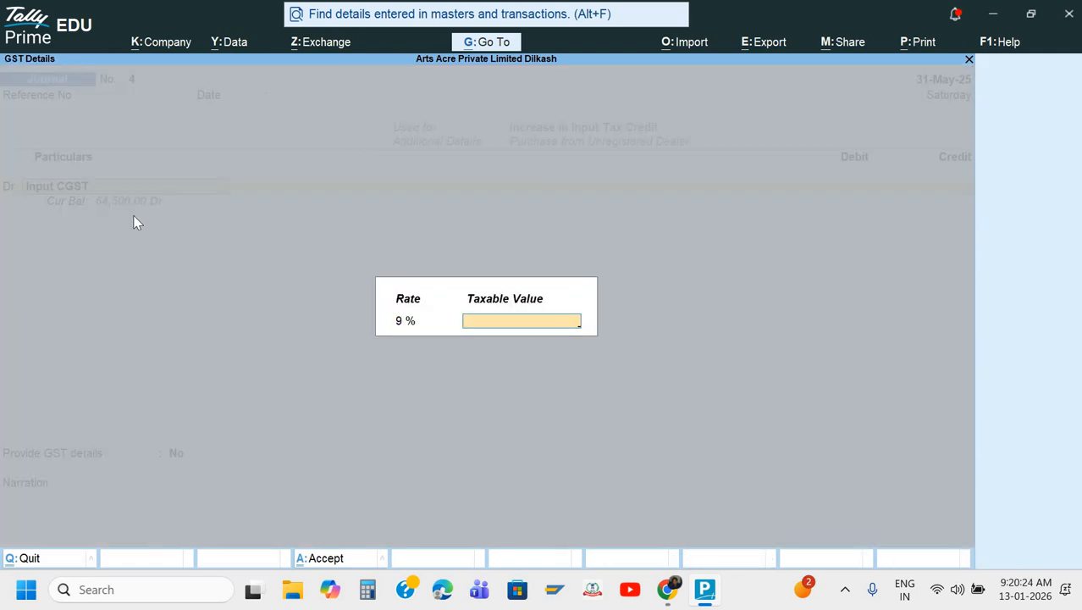
text(1300000)
key(Return)
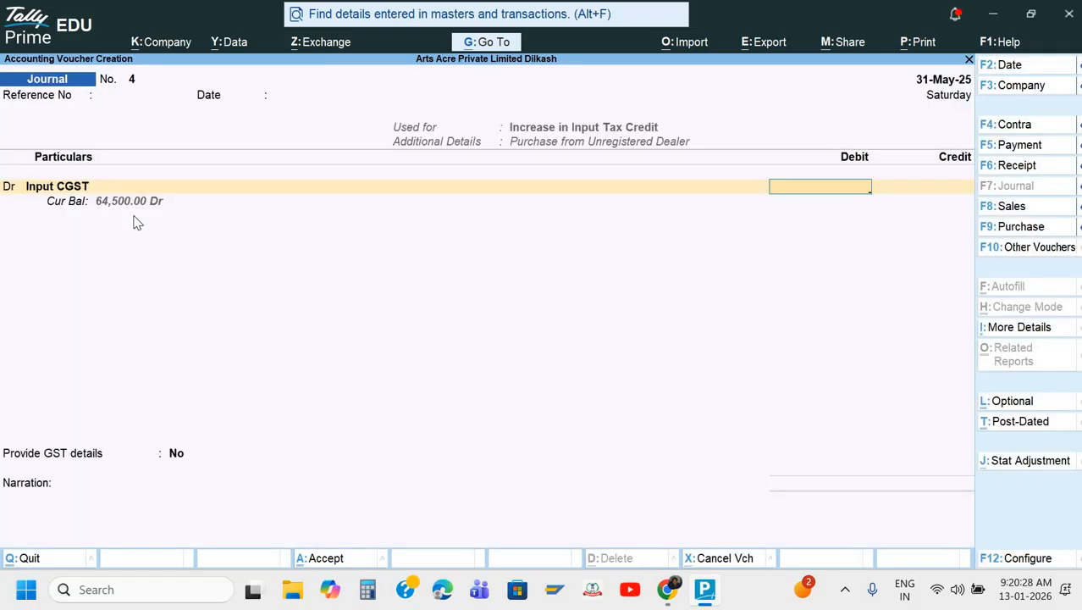
text(117000)
key(Return)
Debit Input SGST with 1,17,000 and credit GST on RCM with 2,34,000 in the input tax credit journal
text(d)
key(Return)
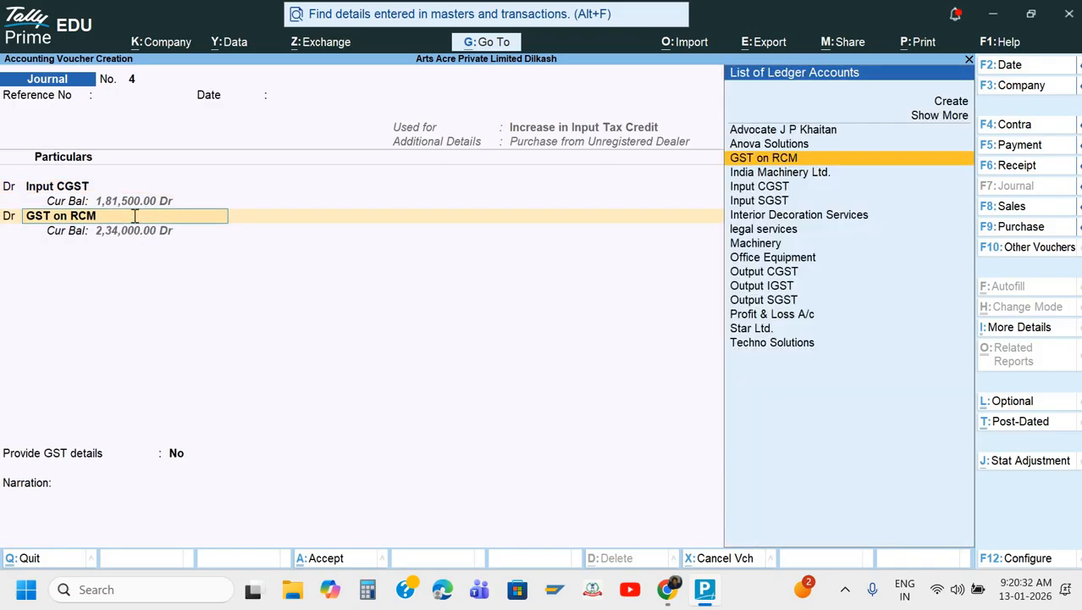
text(In)
key(Down)
key(Down)
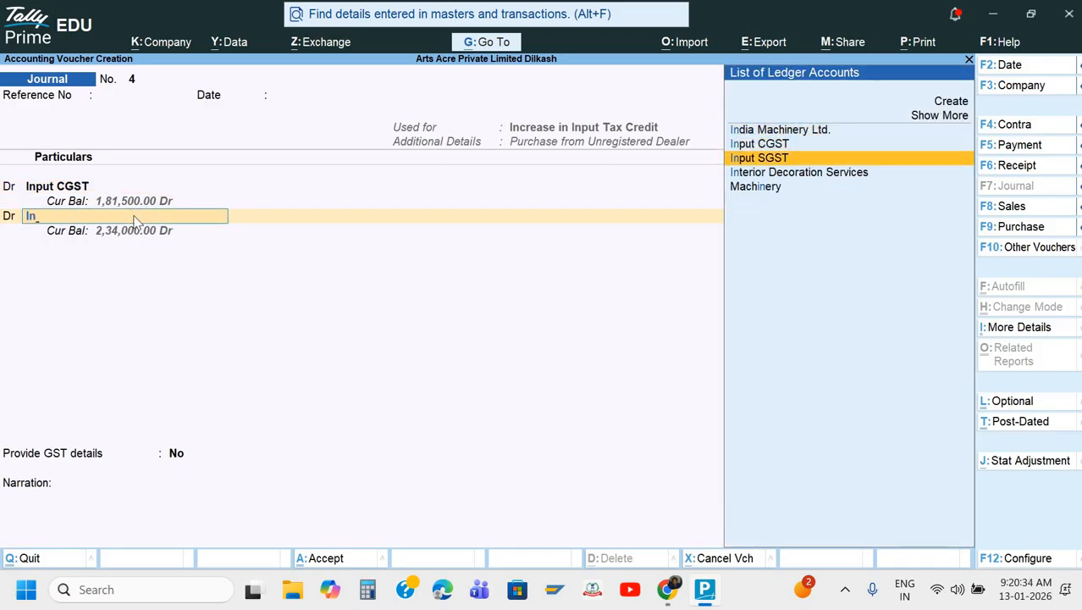
key(Return)
key(Return)
key(Return)
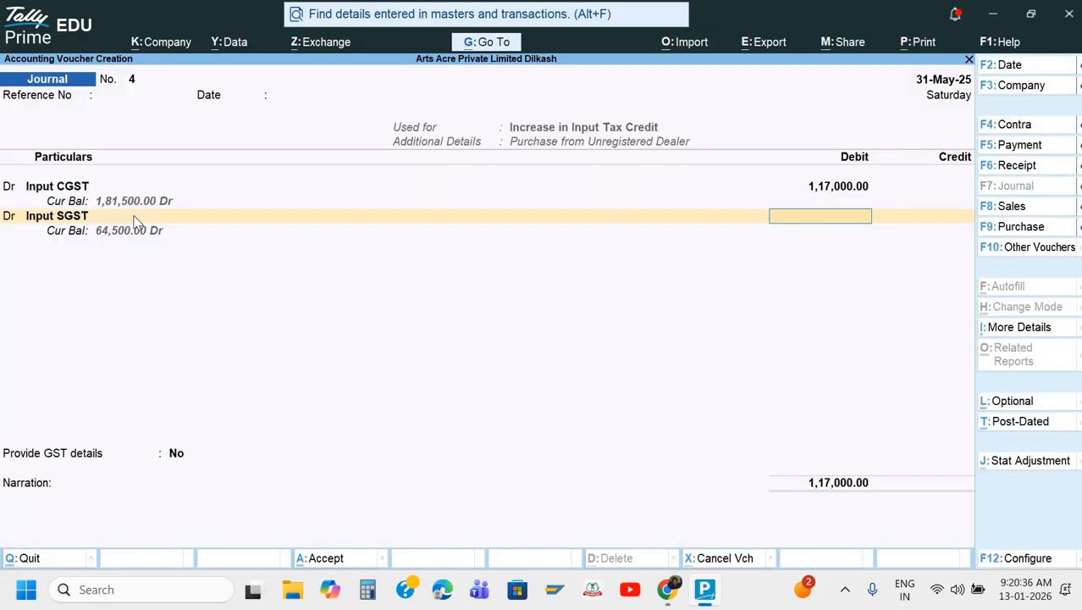
text(1,17,000)
key(Return)
key(Return)
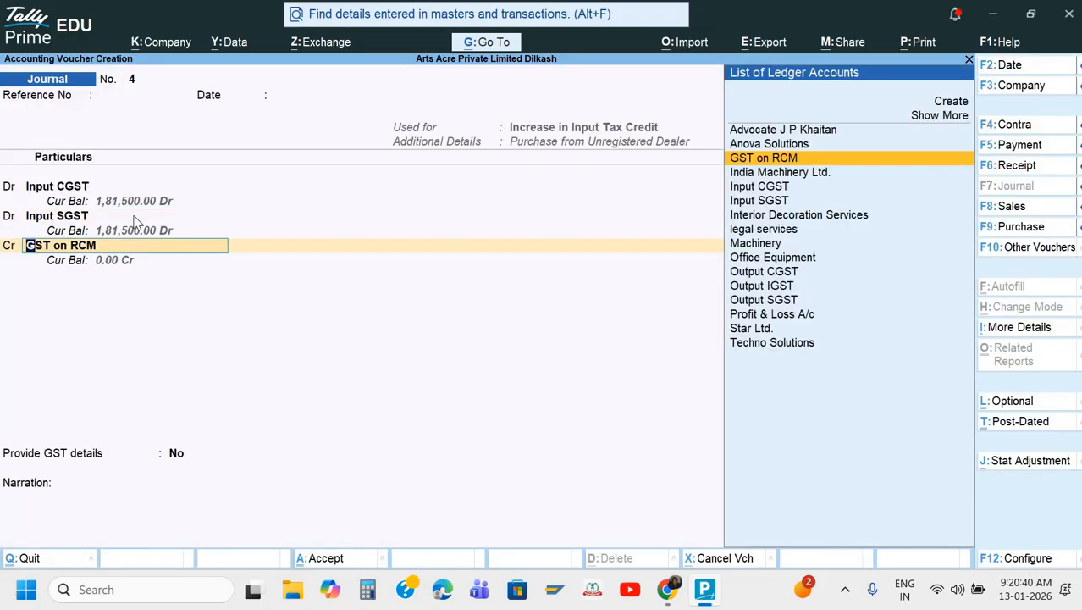
key(Return)
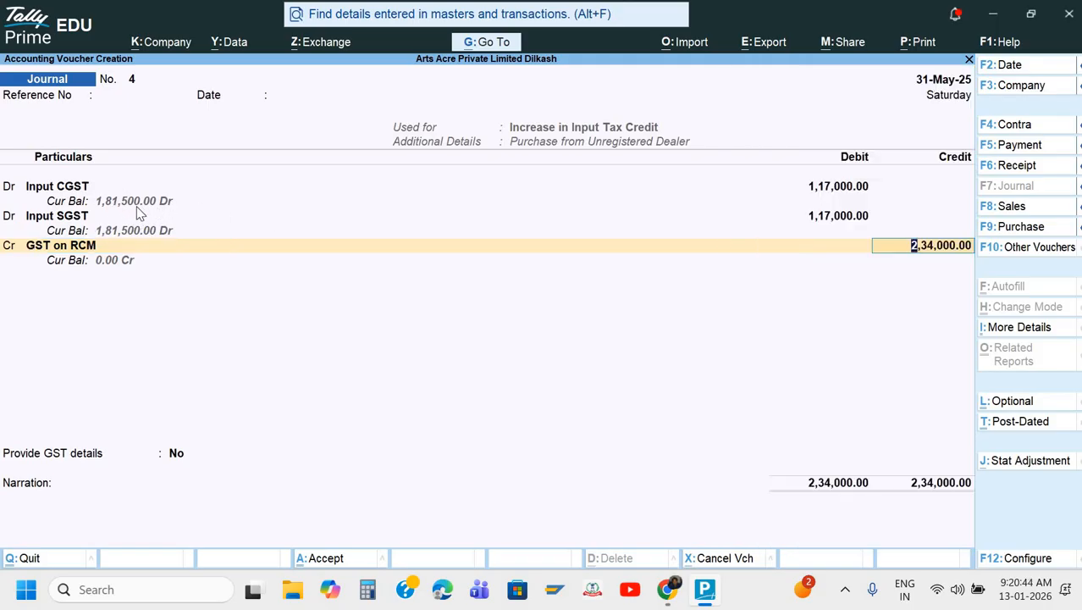
key(Return)
Provide GST details for the journal, with Anova Solutions as the party and Capital Goods as the type of supply
key(Down)
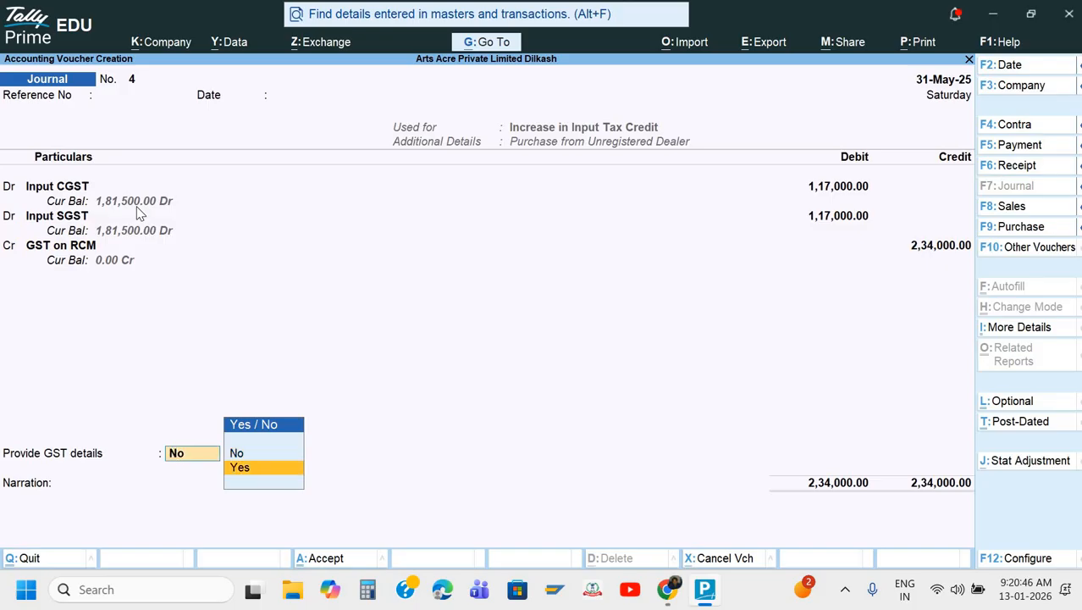
key(Return)
key(Down)
key(Down)
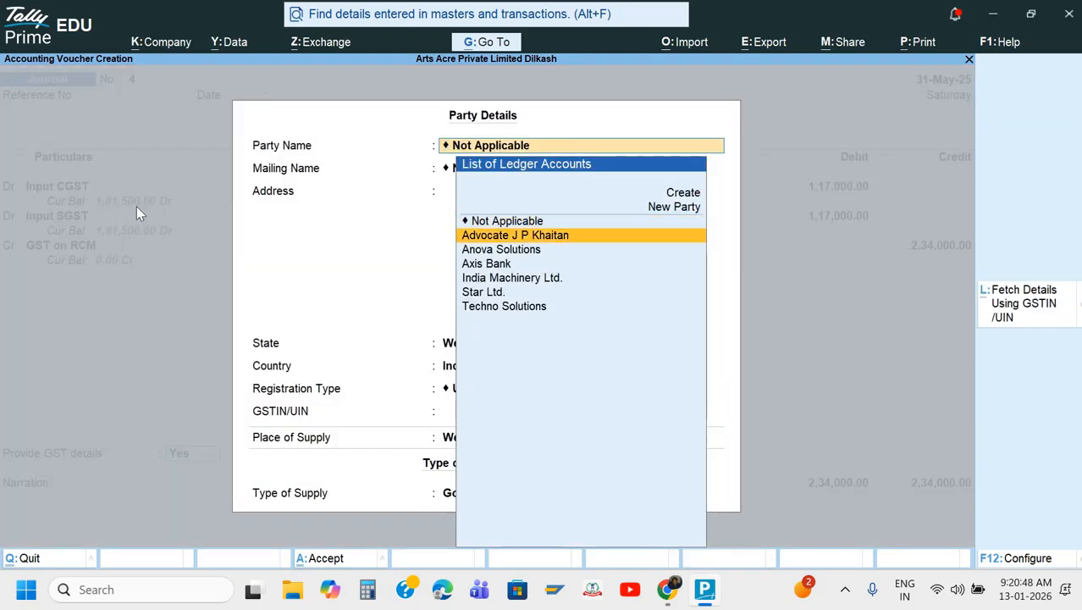
key(Return)
key(Return)
key(Return)
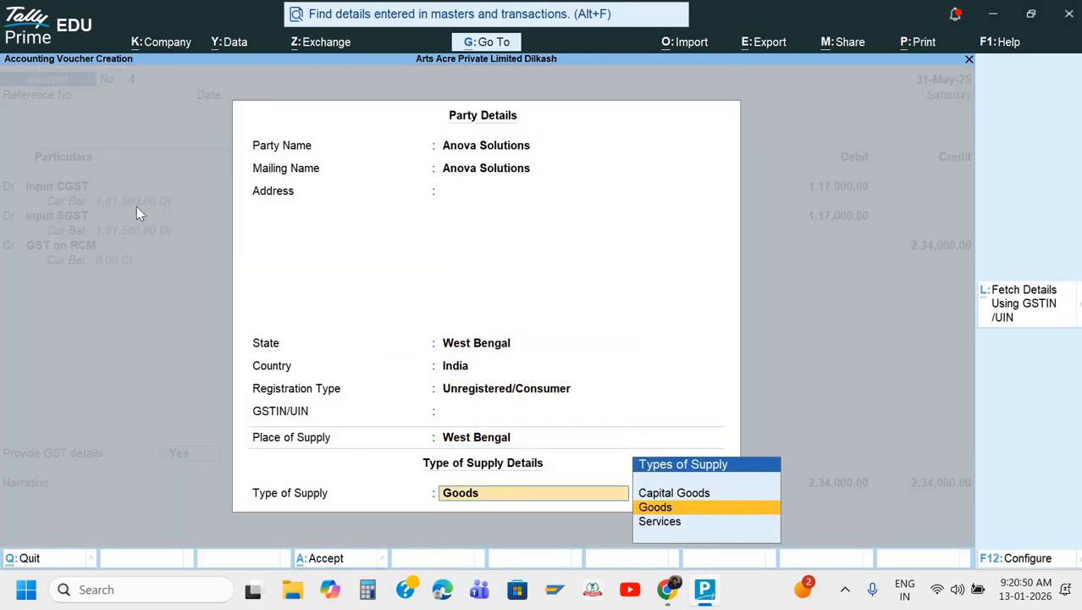
key(Up)
key(Return)
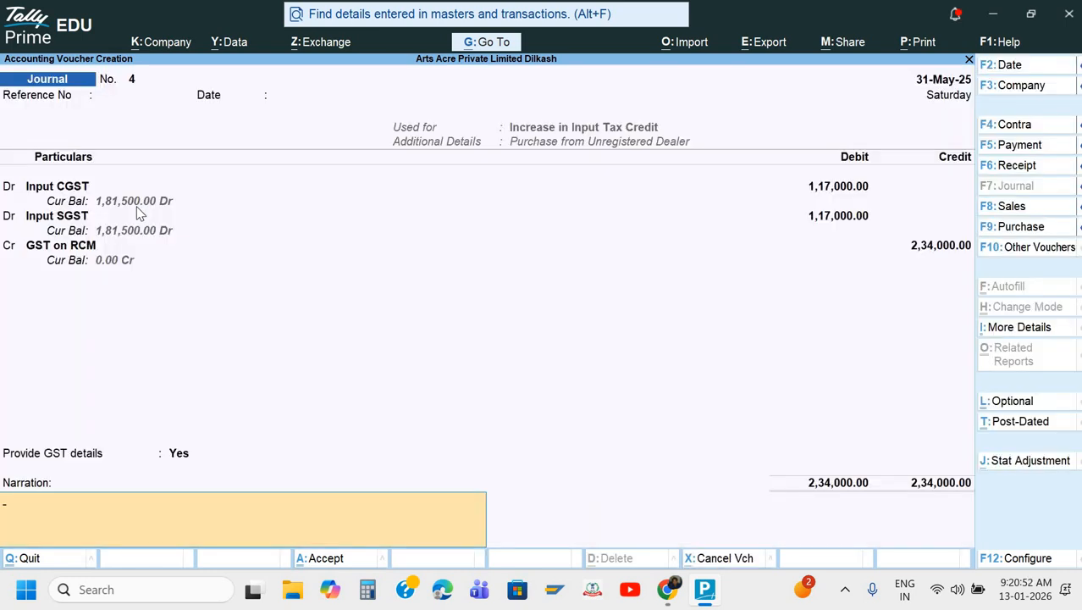
Enter the narration "Being ITC Increased" and save the journal voucher
text(Being)
key(BackSpace)
key(BackSpace)
key(BackSpace)
key(BackSpace)
key(BackSpace)
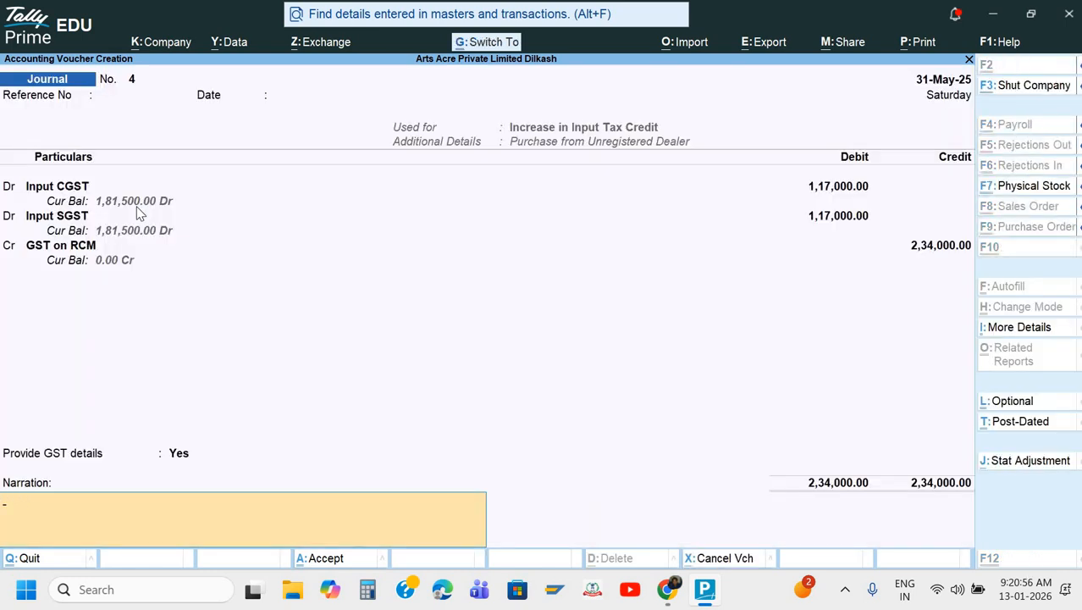
key(ctrl+r)
key(BackSpace)
key(BackSpace)
key(BackSpace)
key(BackSpace)
key(BackSpace)
key(BackSpace)
key(BackSpace)
key(BackSpace)
key(BackSpace)
key(BackSpace)
key(BackSpace)
key(BackSpace)
key(BackSpace)
key(BackSpace)
key(BackSpace)
key(BackSpace)
key(BackSpace)
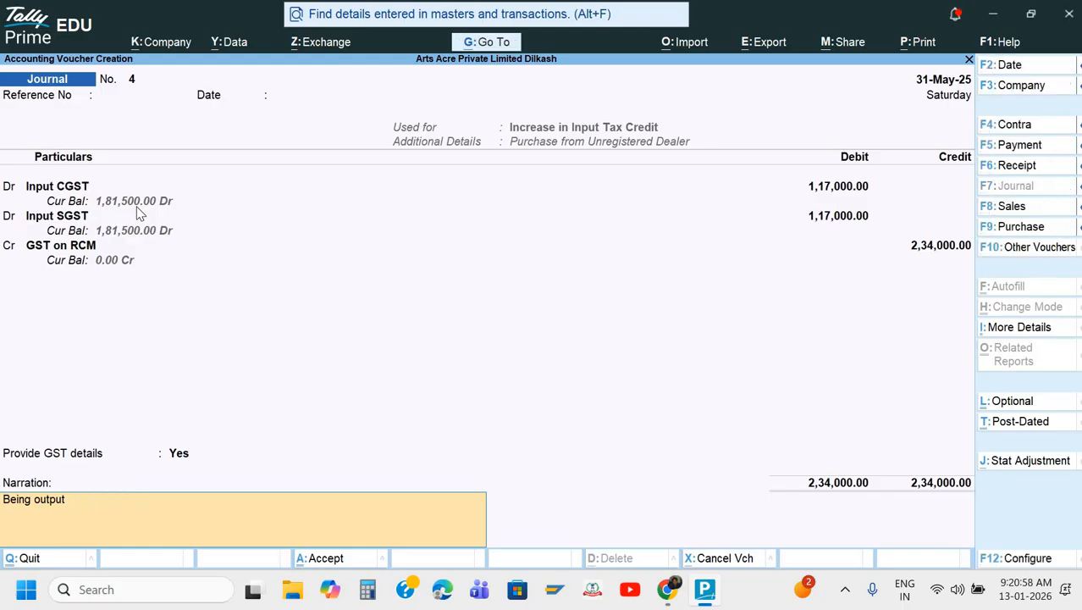
key(BackSpace)
text(ITC Increased)
key(Return)
key(Return)
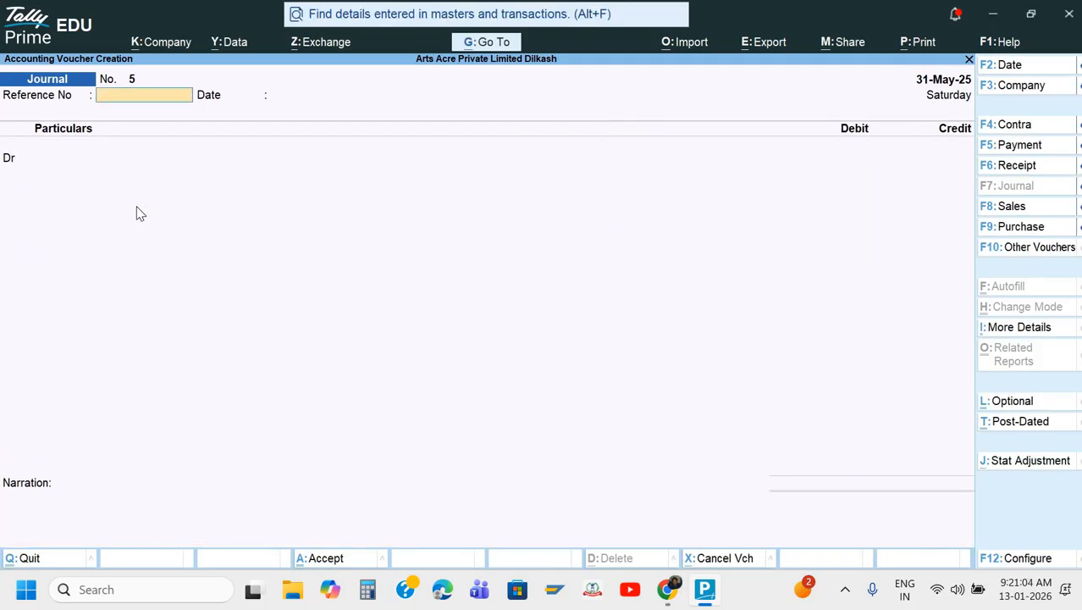
Leave voucher entry and check the remaining transaction in the GST Set 1 PDF in the browser, returning to TallyPrime
key(Escape)
key(Return)
key(Escape)
key(Escape)
key(alt+Tab)
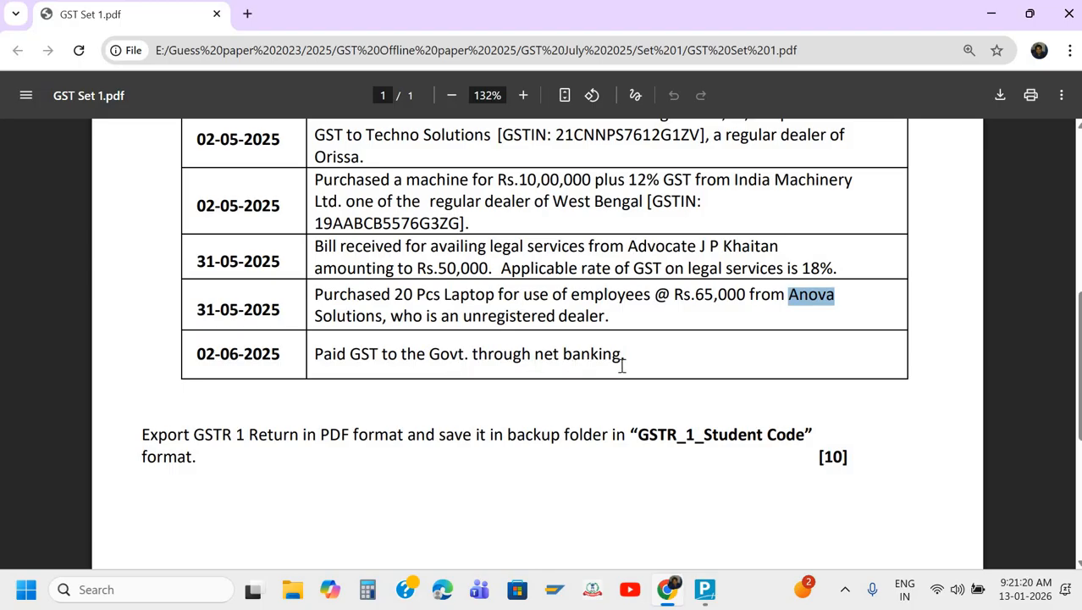
key(alt+Tab)
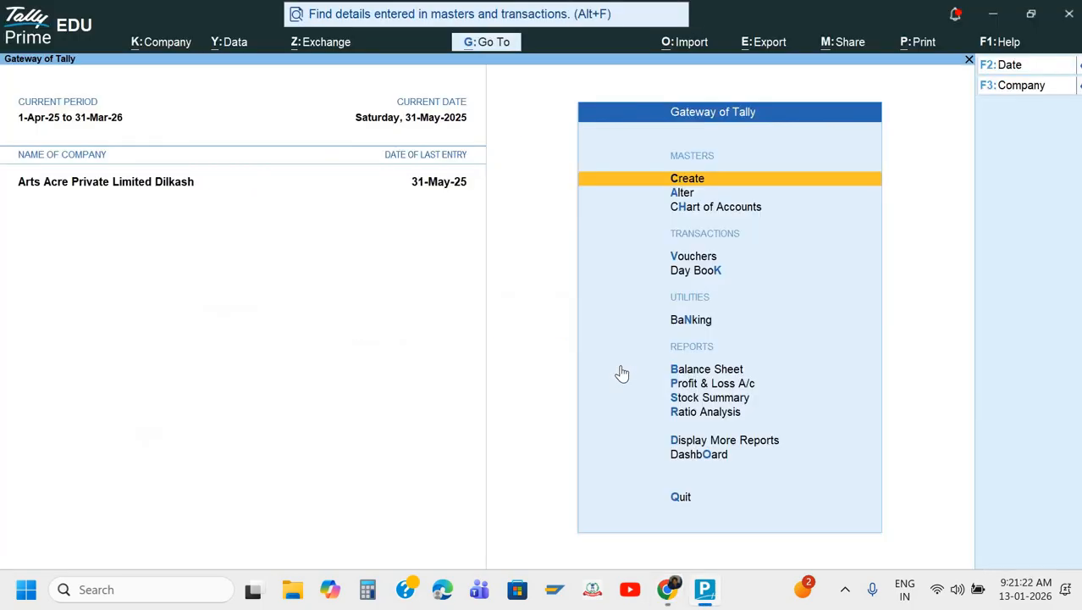
Open the balance sheet of the company
key(Down)
key(Down)
key(Down)
key(Down)
key(Down)
key(Down)
key(Down)
key(Up)
key(Up)
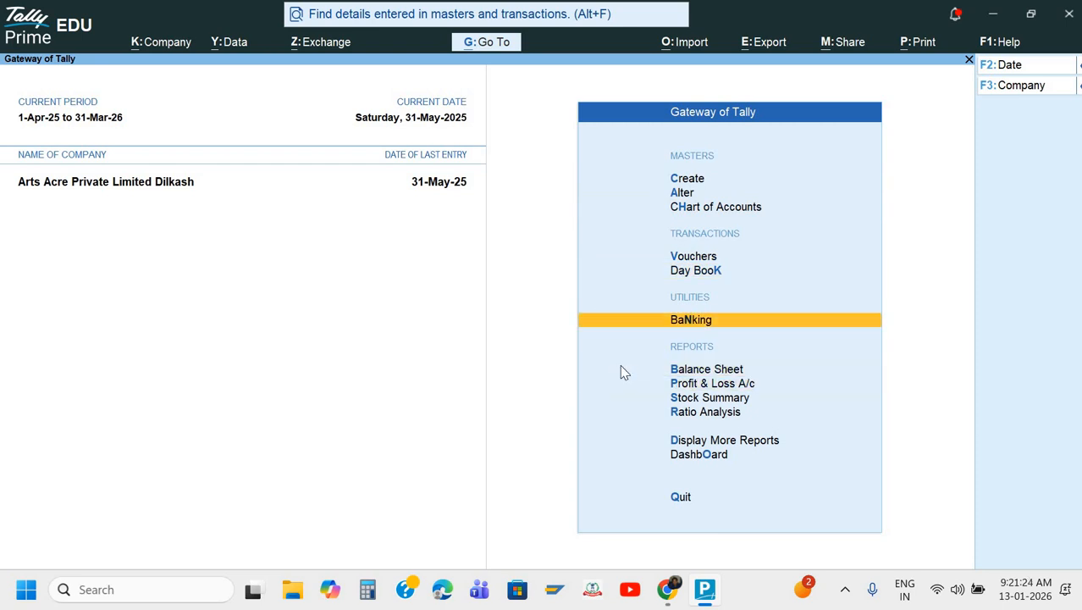
key(Up)
key(Up)
key(Down)
key(Down)
key(Down)
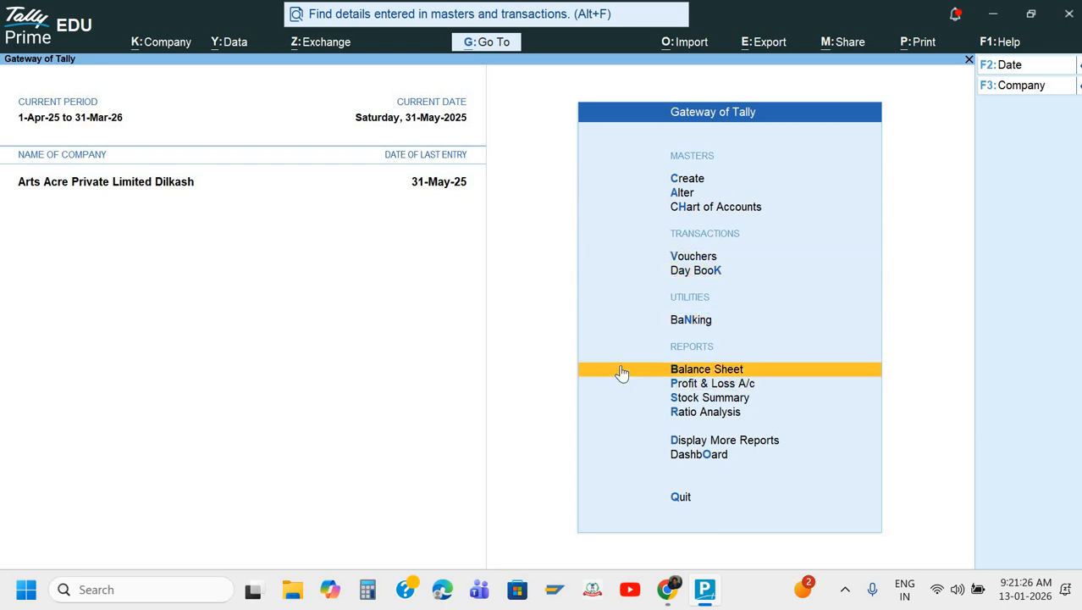
key(Down)
key(Up)
key(Return)
Open the Duties & Taxes group from the balance sheet and examine the balances of the input and output GST ledgers
key(Down)
key(Down)
key(Down)
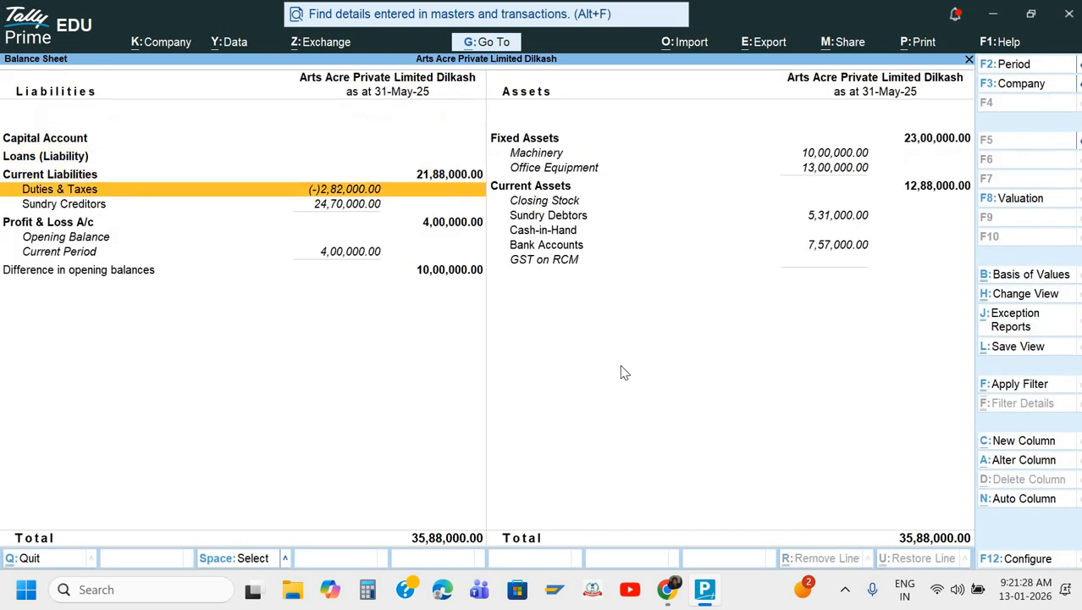
key(Return)
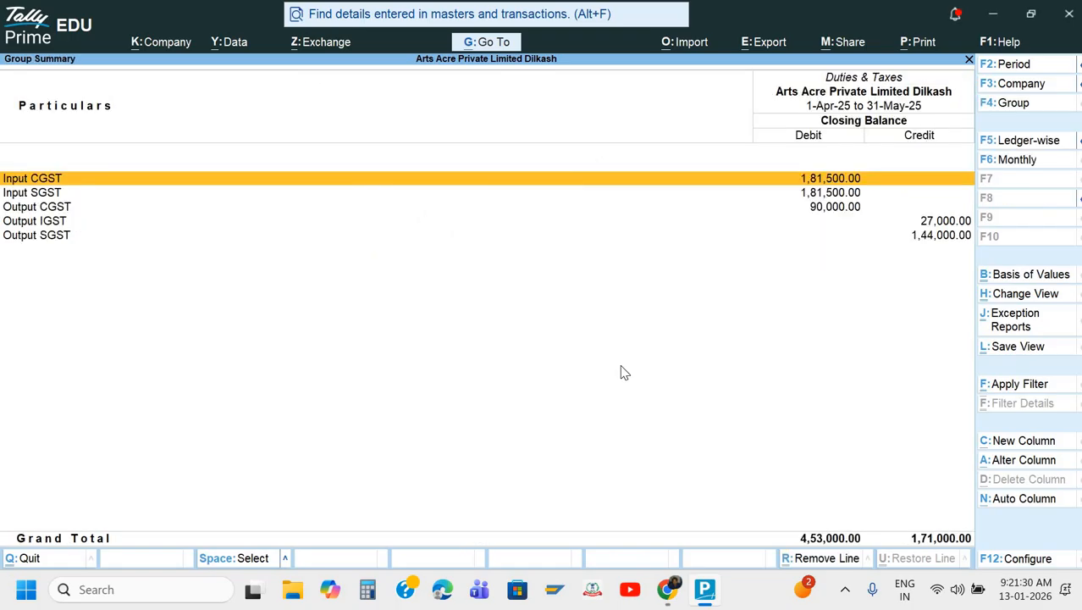
key(Escape)
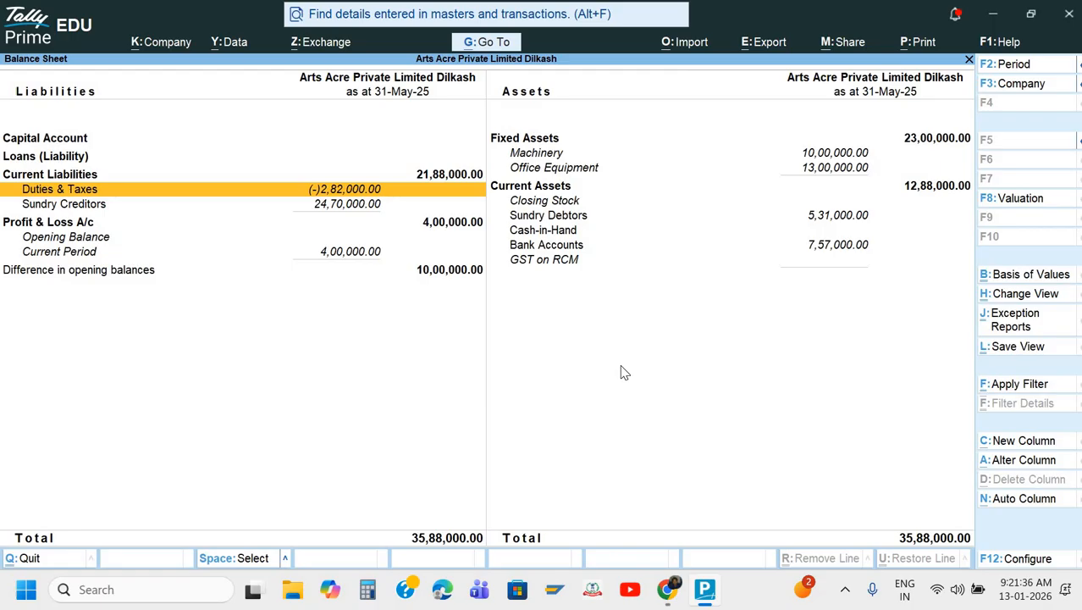
key(Return)
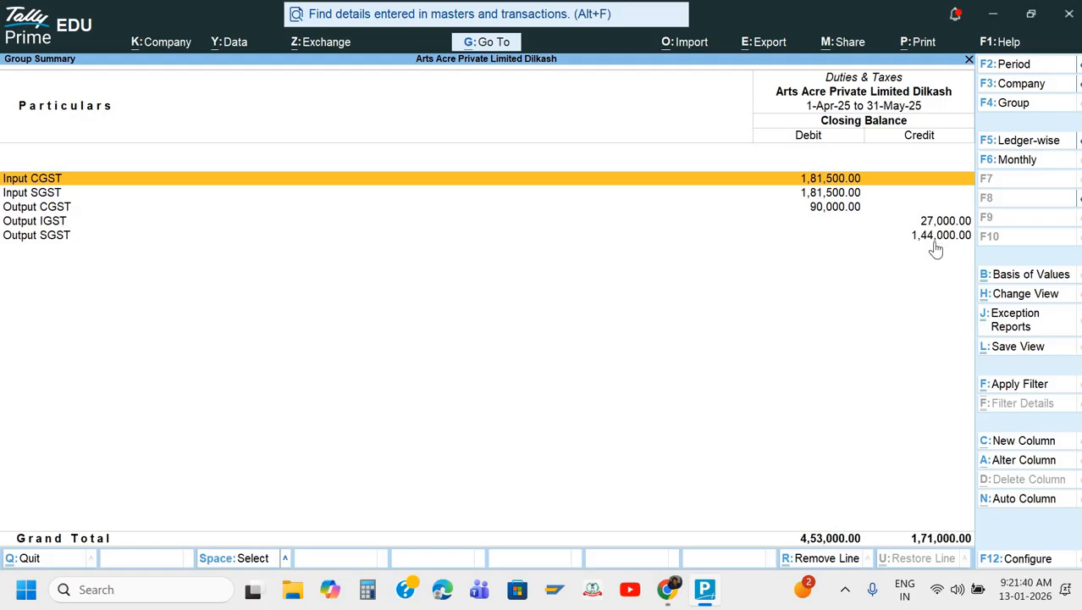
key(Down)
key(Down)
key(Down)
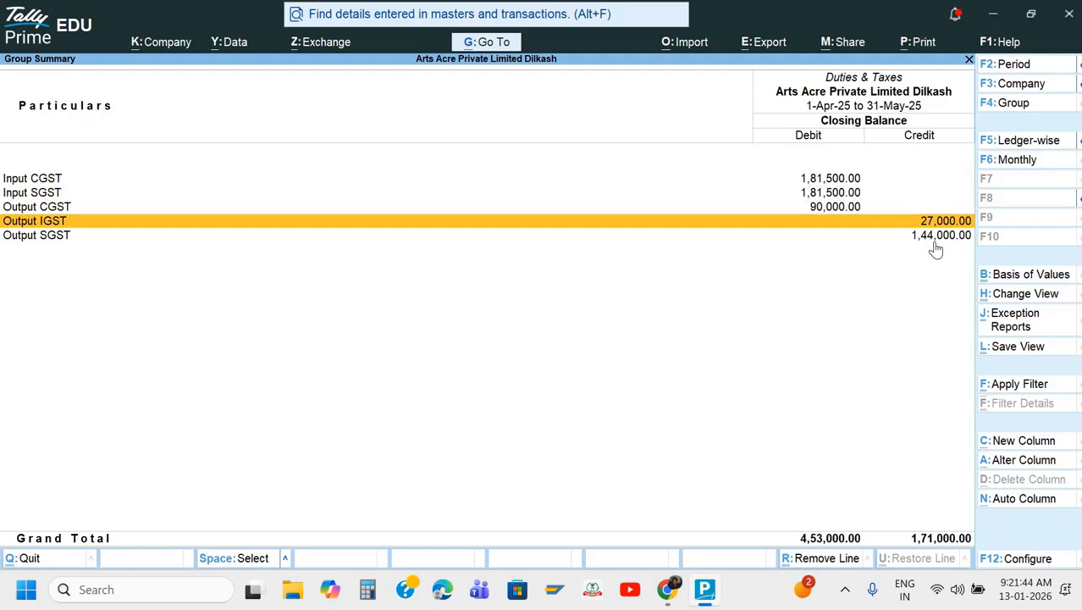
key(Down)
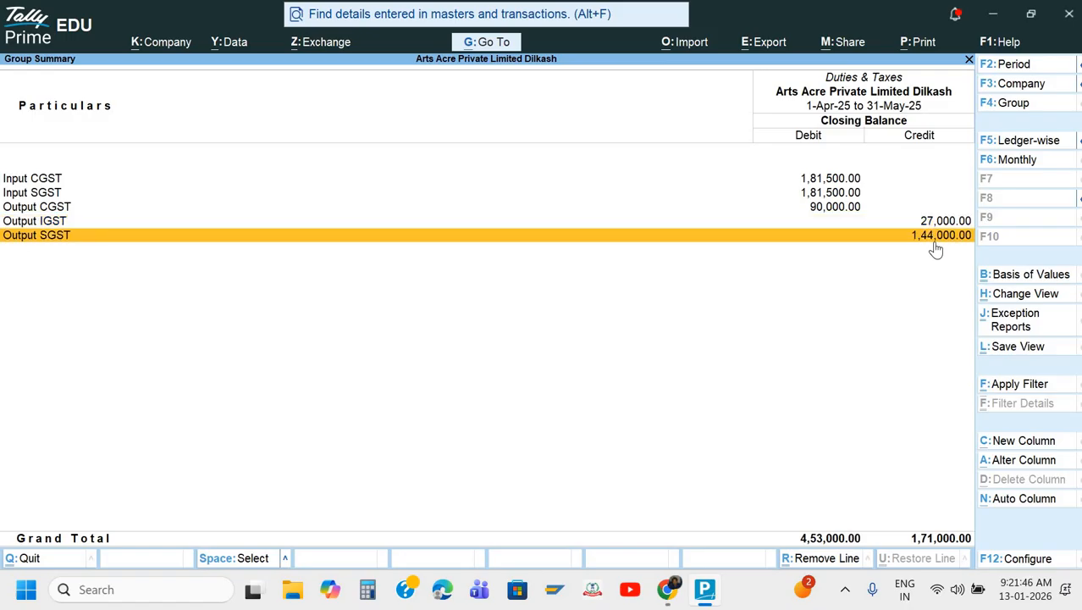
key(Up)
key(Up)
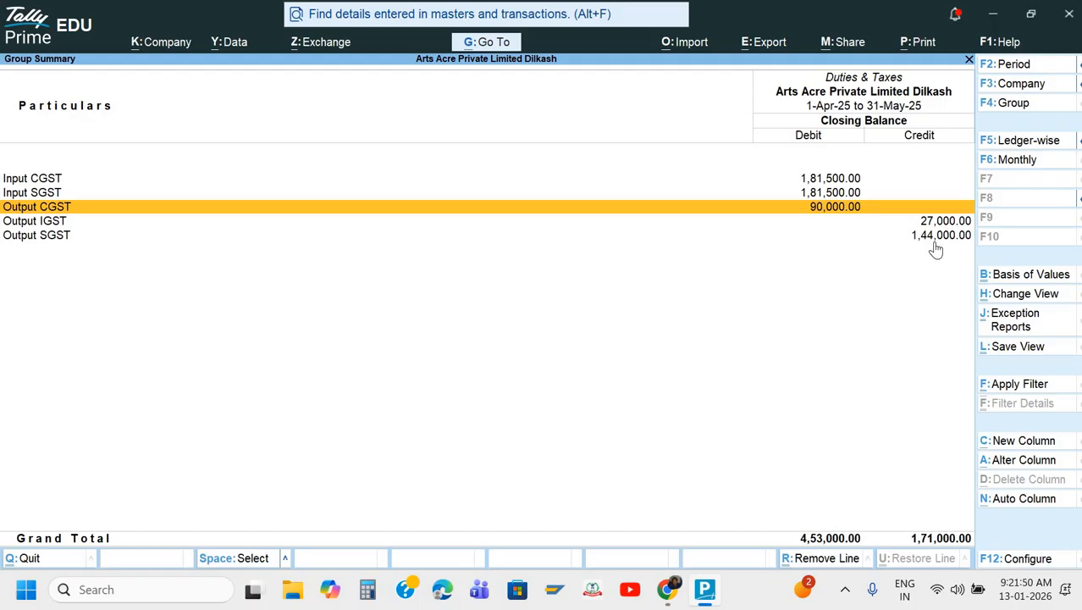
Open the May vouchers of the Output CGST ledger and inspect the Star Ltd. sale and the GST on RCM journal
key(Return)
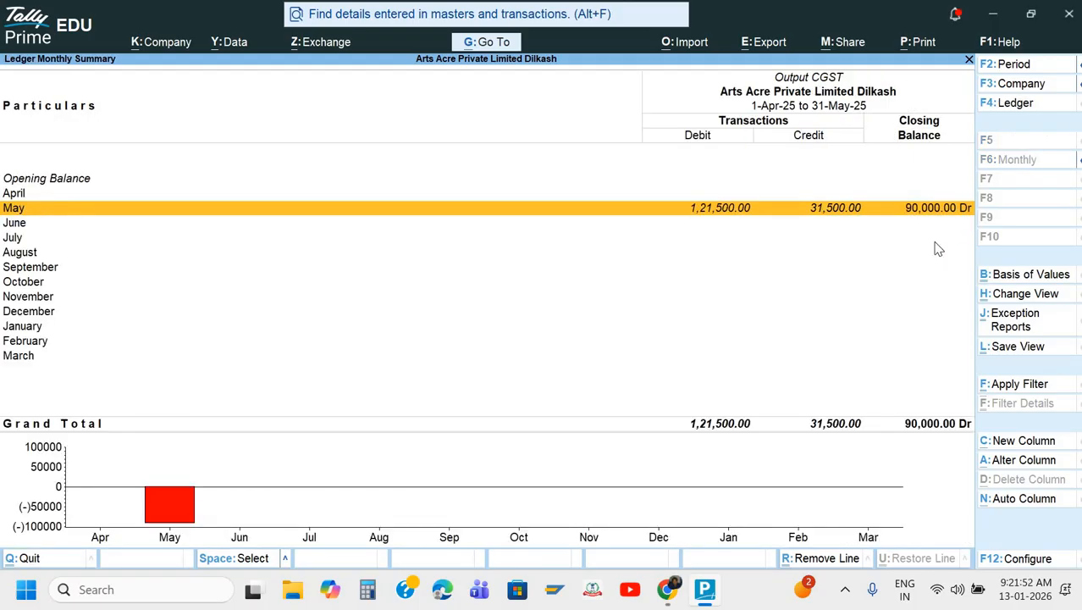
key(Return)
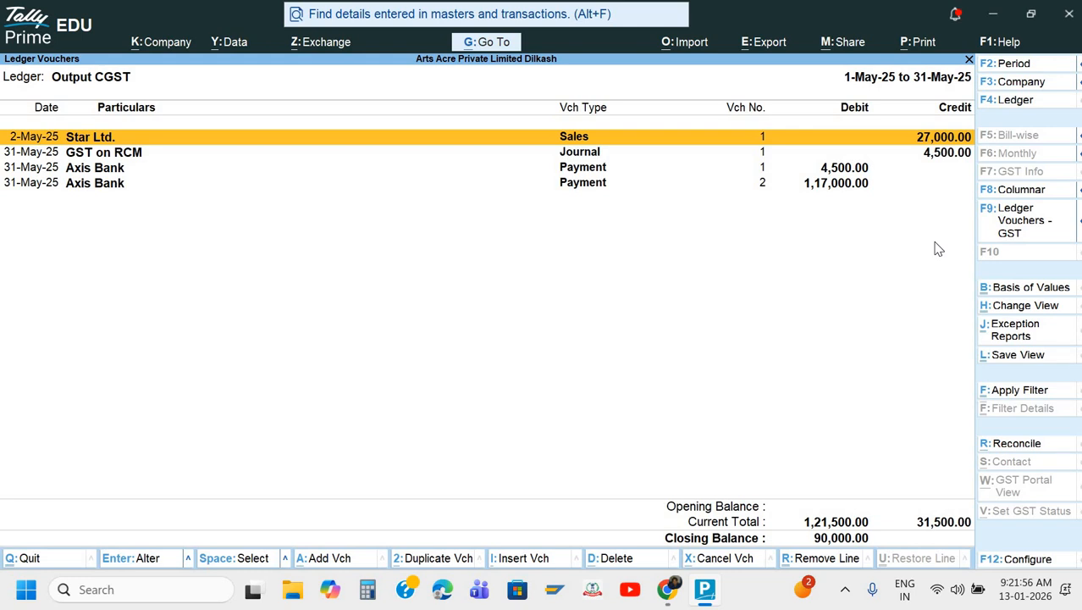
key(Return)
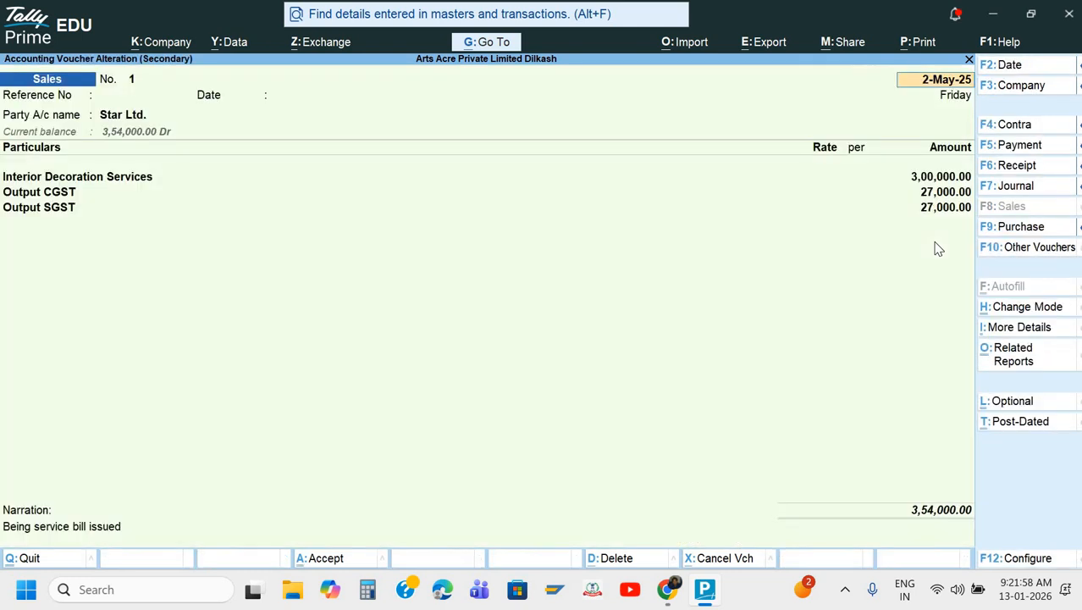
key(Escape)
key(Down)
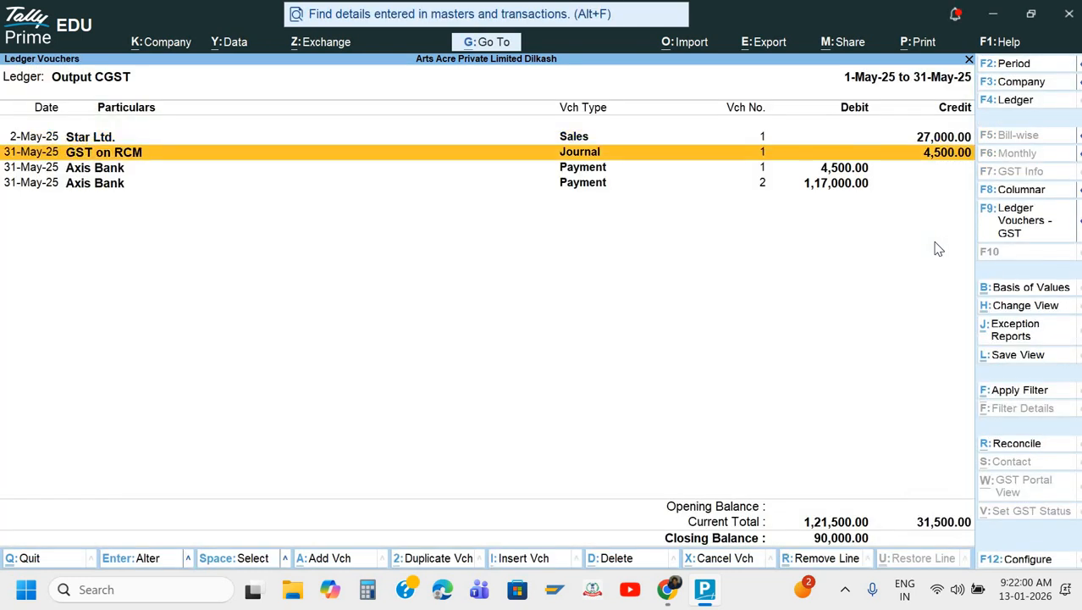
key(Return)
key(Escape)
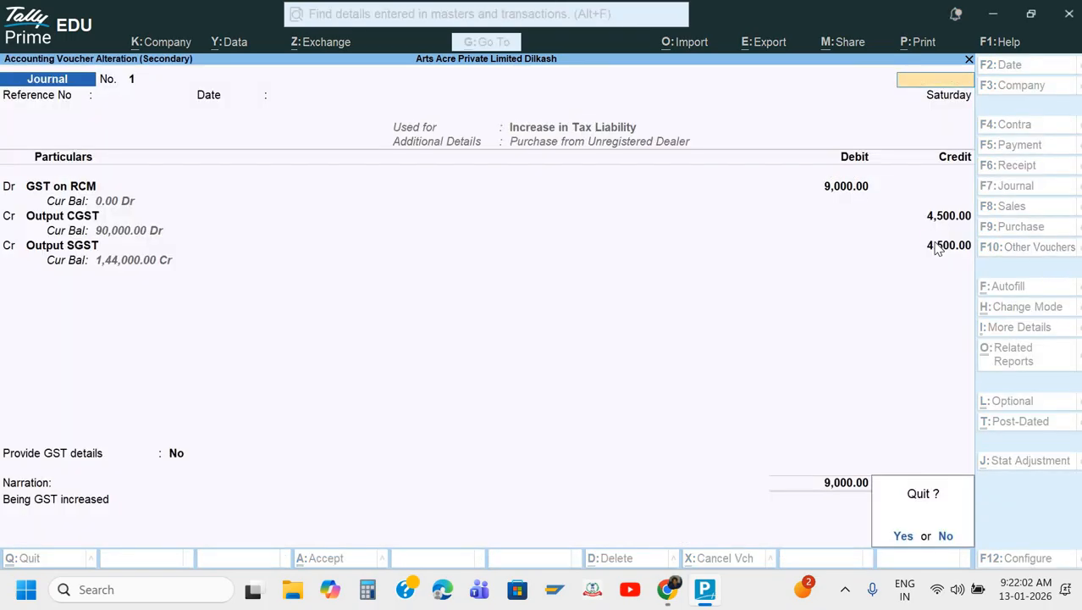
key(y)
Go through the Output CGST vouchers again from the Star Ltd. sale, including both Axis Bank payments
key(Up)
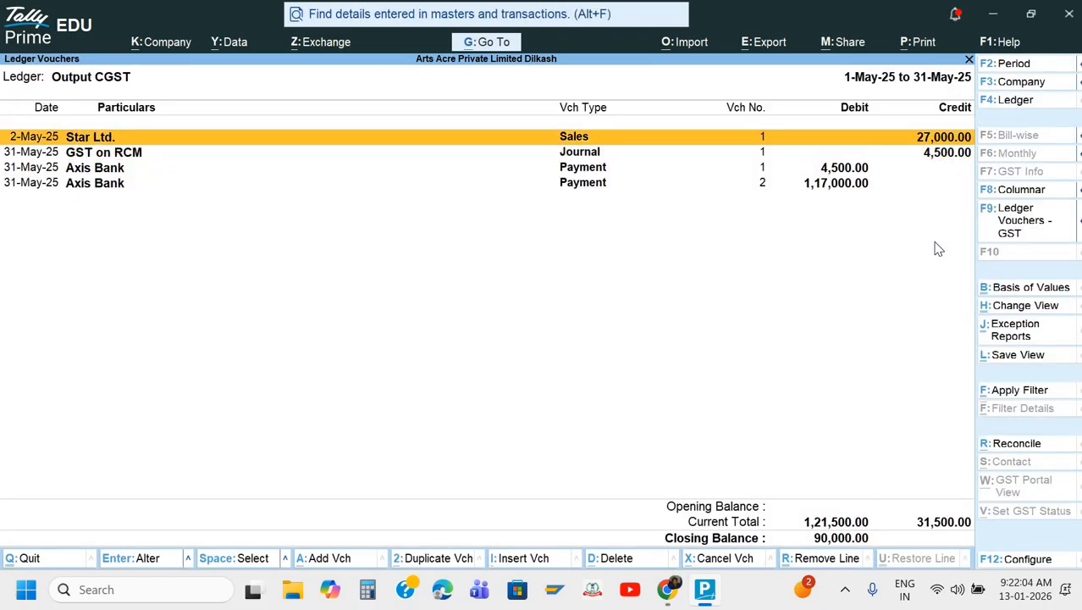
key(Return)
key(Escape)
key(Down)
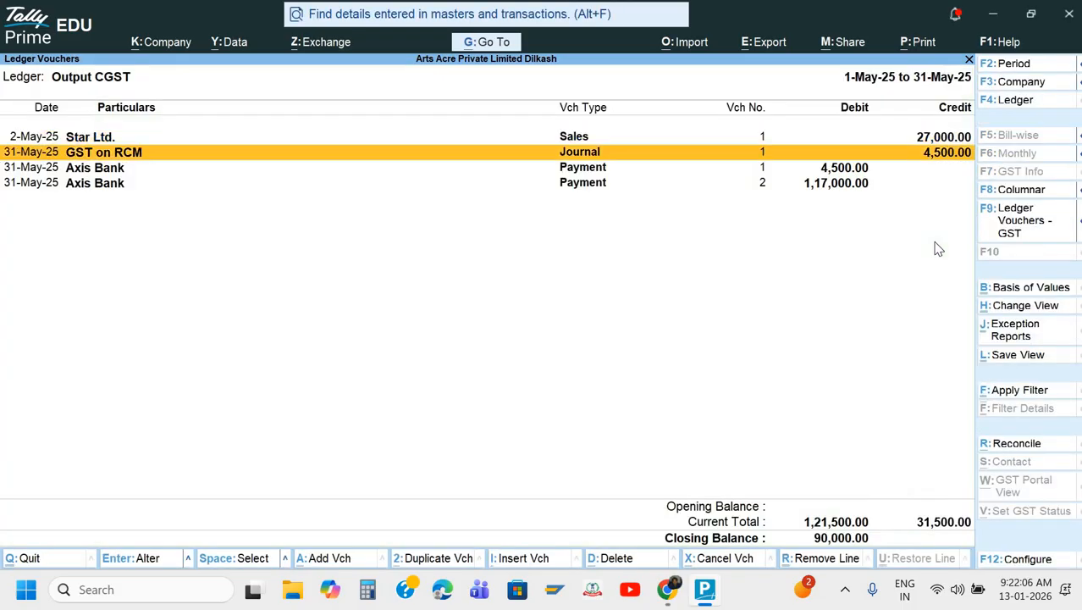
key(Return)
key(Escape)
key(y)
key(Down)
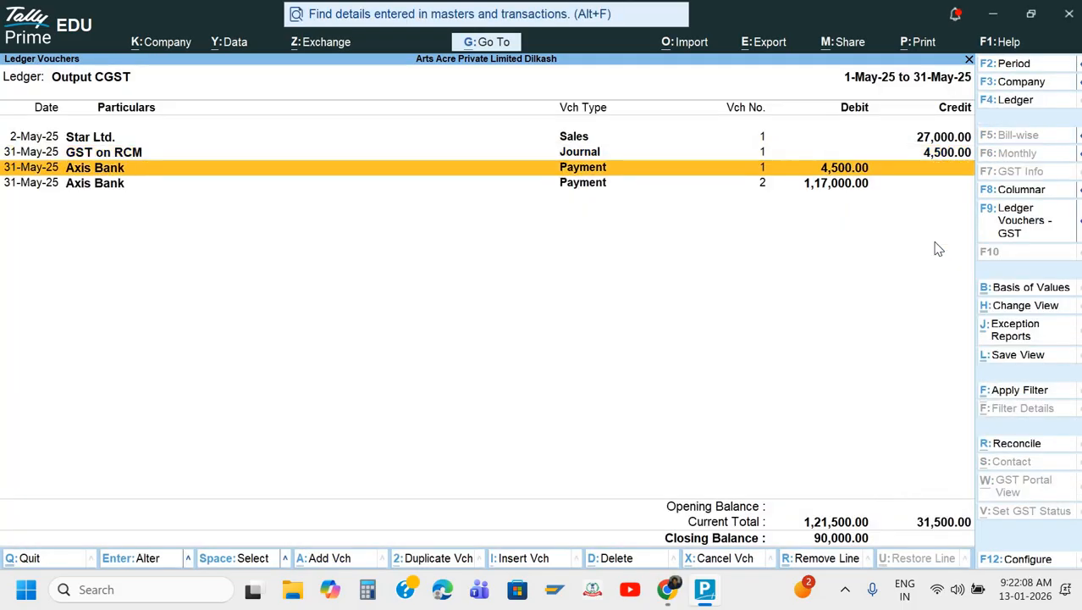
key(Return)
key(Escape)
key(Down)
key(Return)
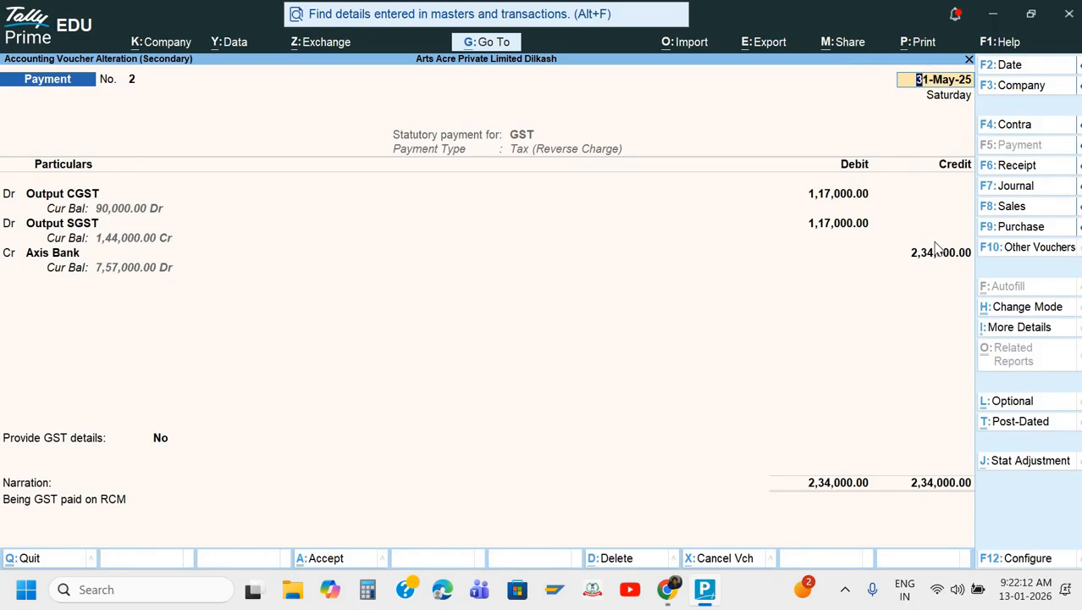
key(Escape)
key(y)
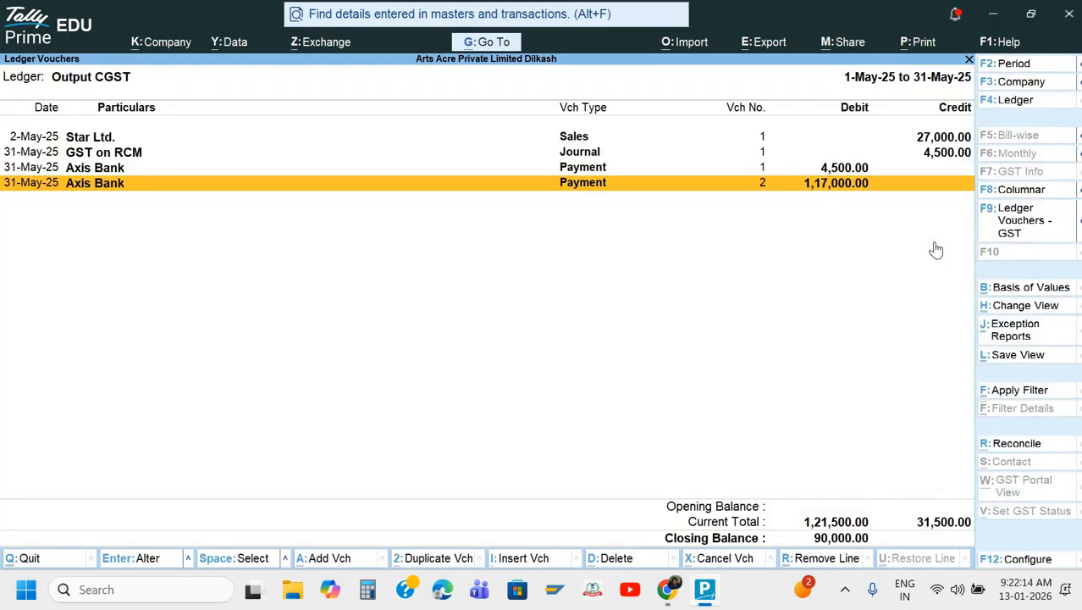
Return to the Duties & Taxes group and open the monthly summary of the Output SGST ledger
key(Escape)
key(Escape)
key(Down)
key(Down)
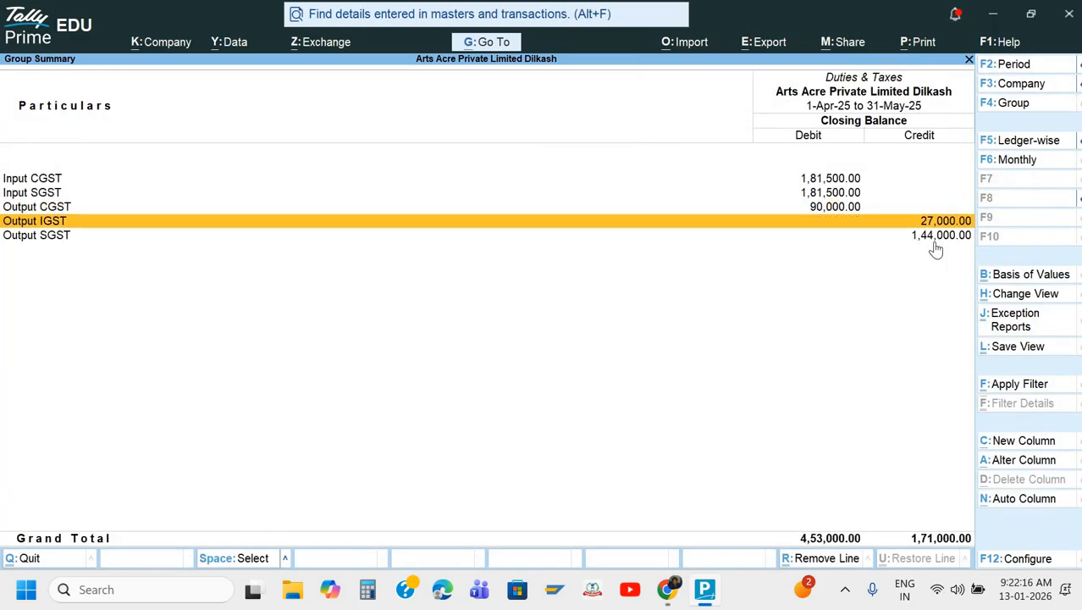
key(Return)
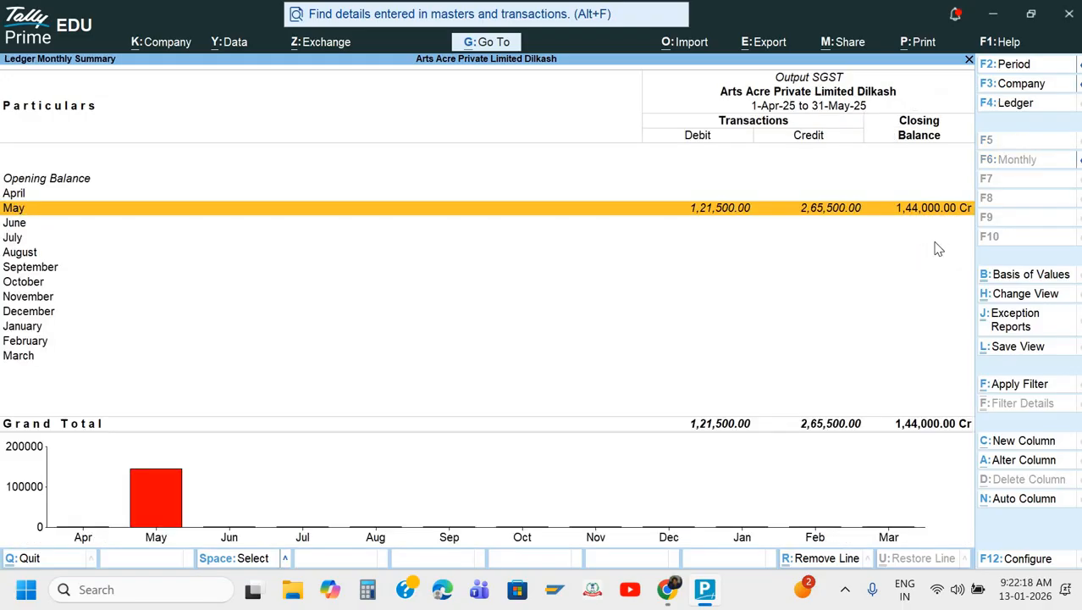
Open the May vouchers of the Output SGST ledger and inspect the Star Ltd. sale, GST on RCM journal 1 and Axis Bank payment 1
key(Return)
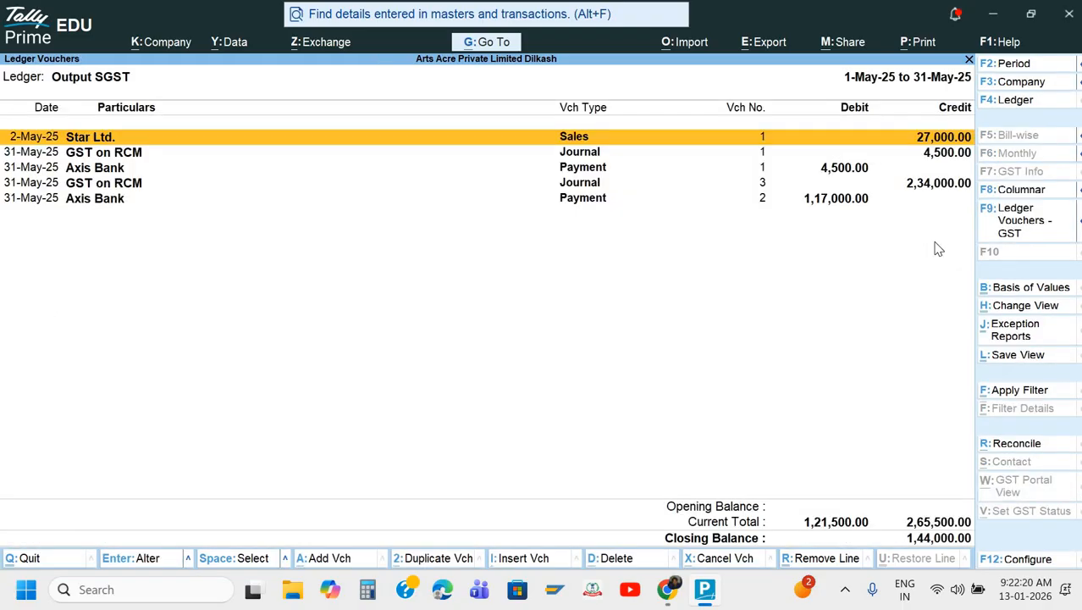
key(Return)
key(Escape)
key(y)
key(Down)
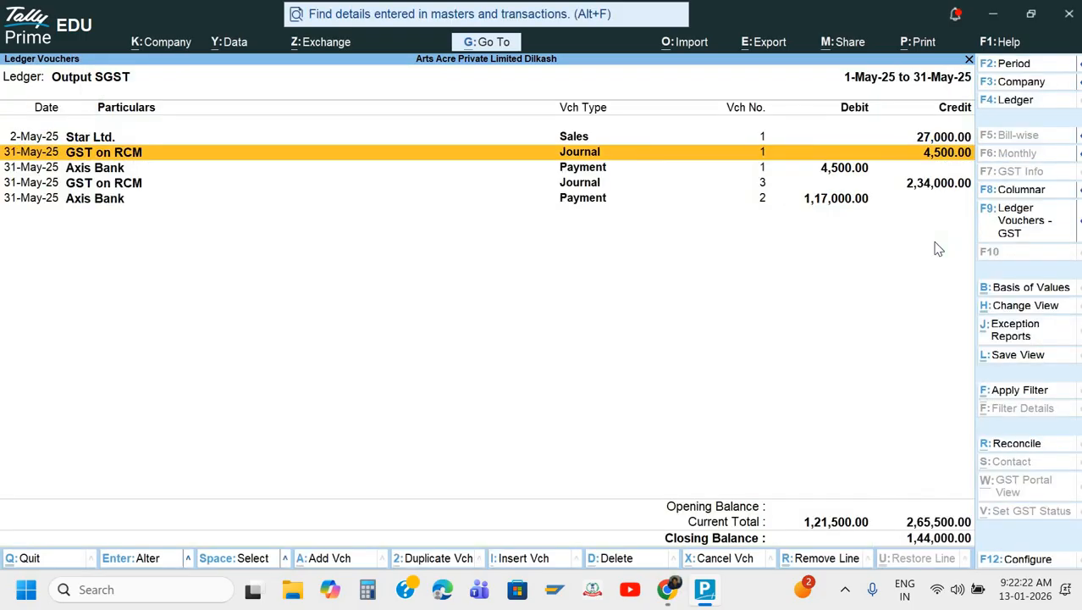
key(Return)
key(Escape)
key(y)
key(Down)
key(Return)
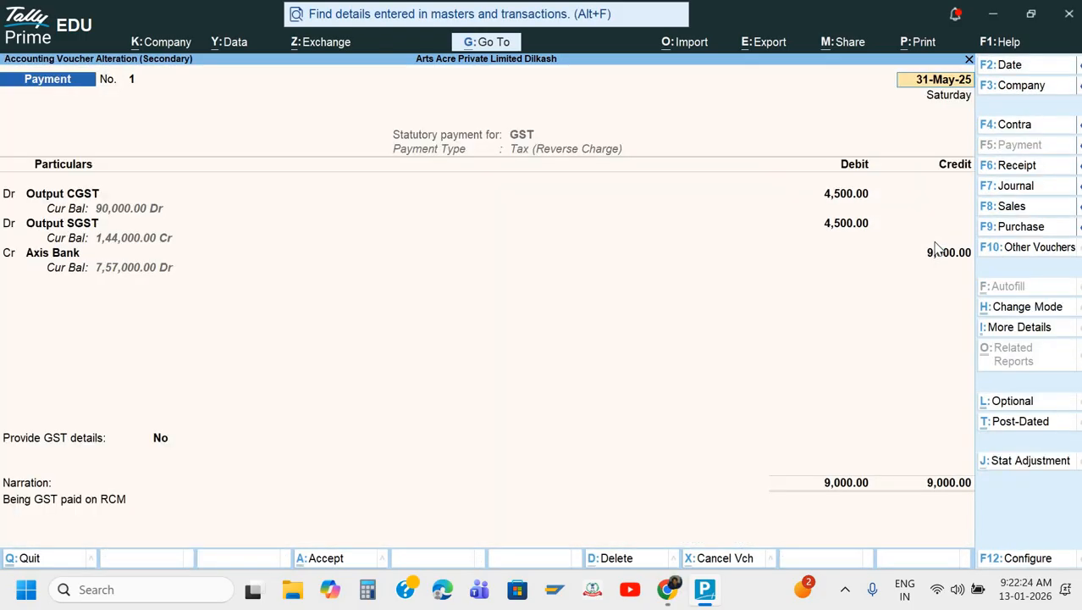
key(Escape)
key(y)
Correct GST on RCM journal 3 by changing its second credit ledger to Output CGST, and save the voucher
key(Down)
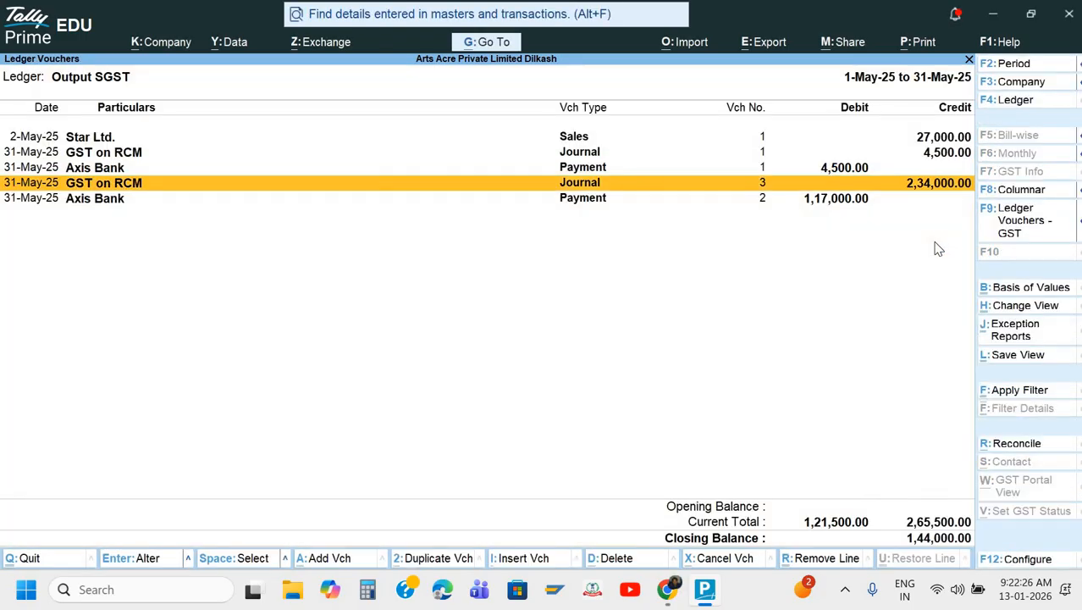
key(Return)
key(Return)
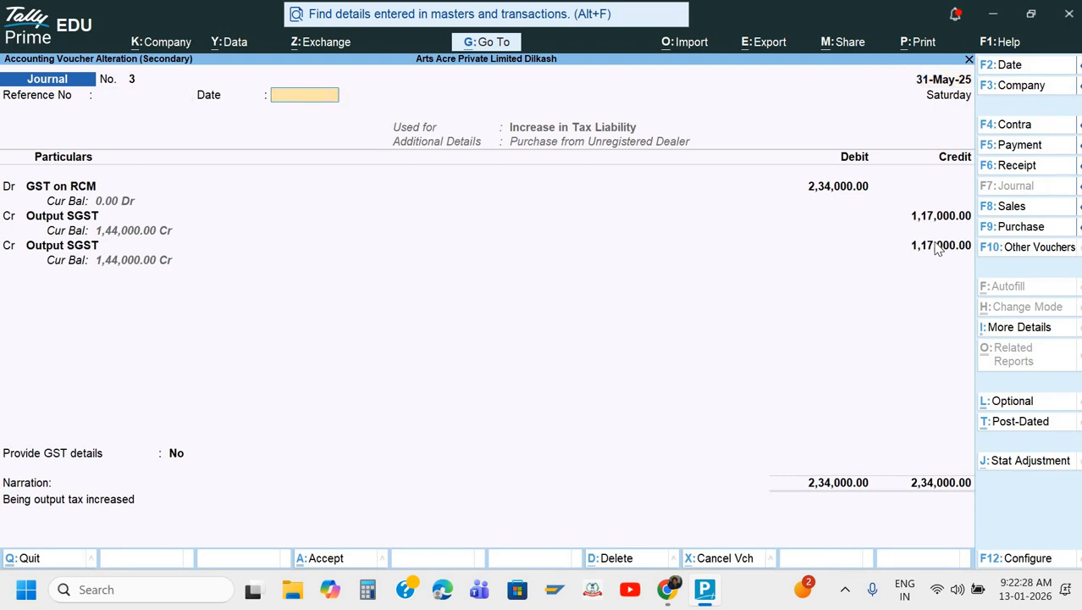
key(Return)
key(Return)
key(Return)
key(Return)
key(Return)
key(Return)
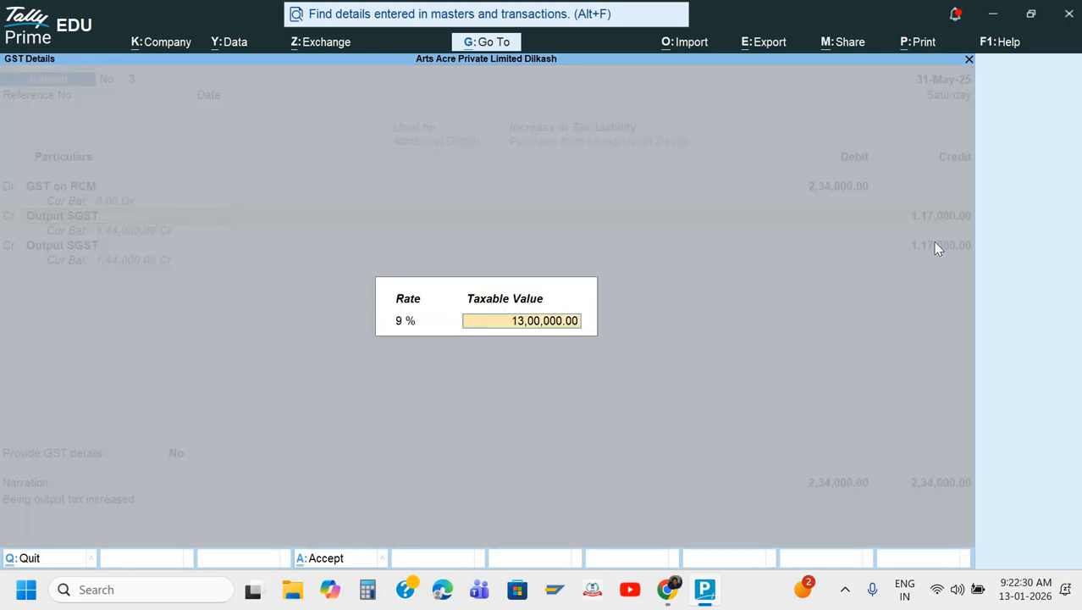
key(Return)
key(Return)
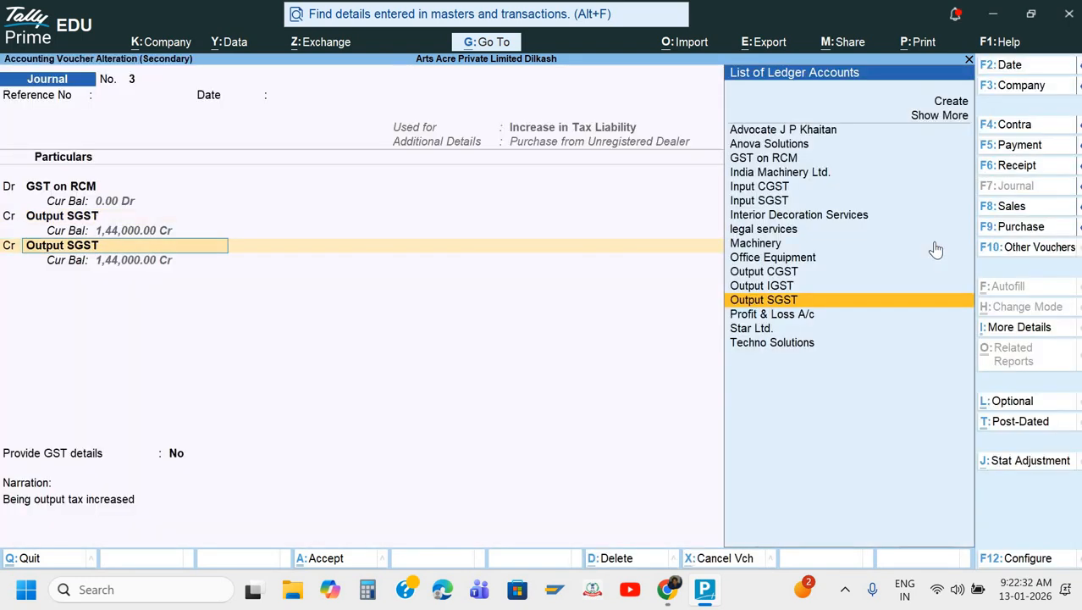
key(Up)
key(Up)
key(Return)
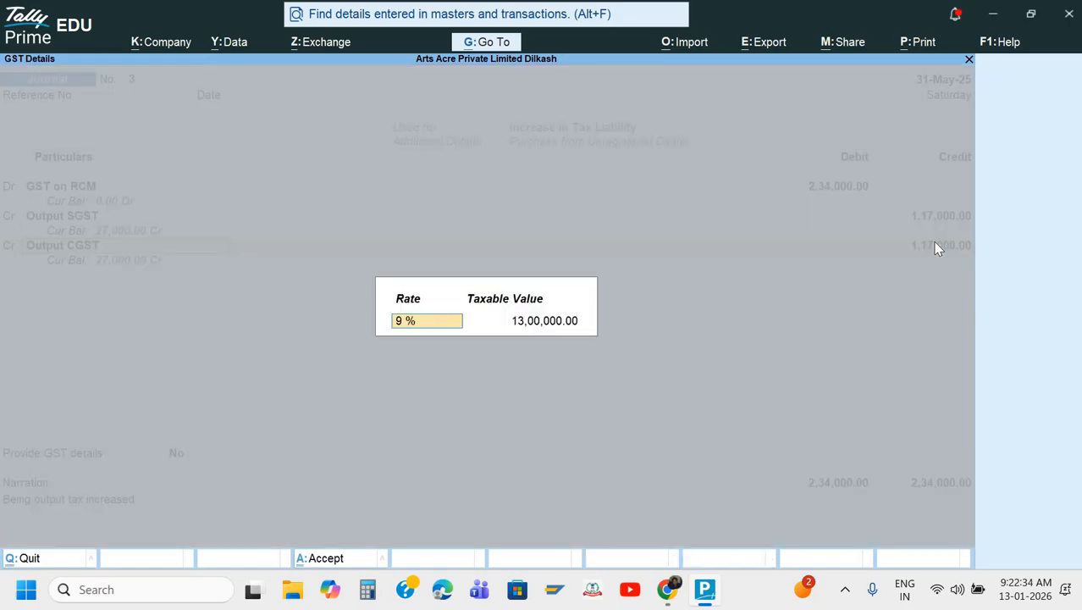
key(Return)
key(Return)
key(ctrl+a)
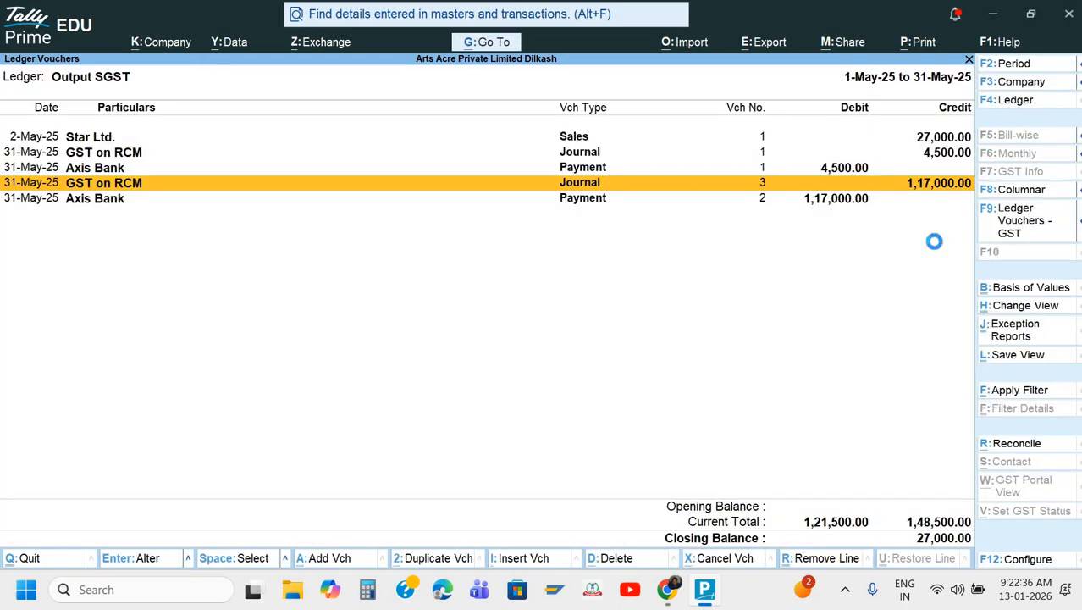
Return to the Duties & Taxes group and compare the closing balances of the input and output GST ledgers
key(Escape)
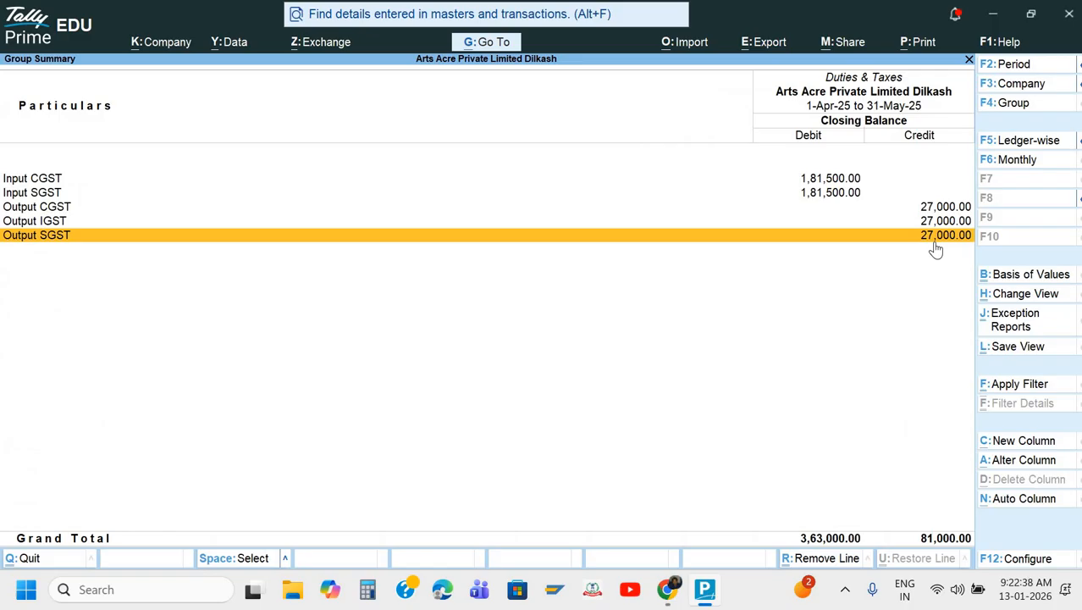
key(Up)
key(Up)
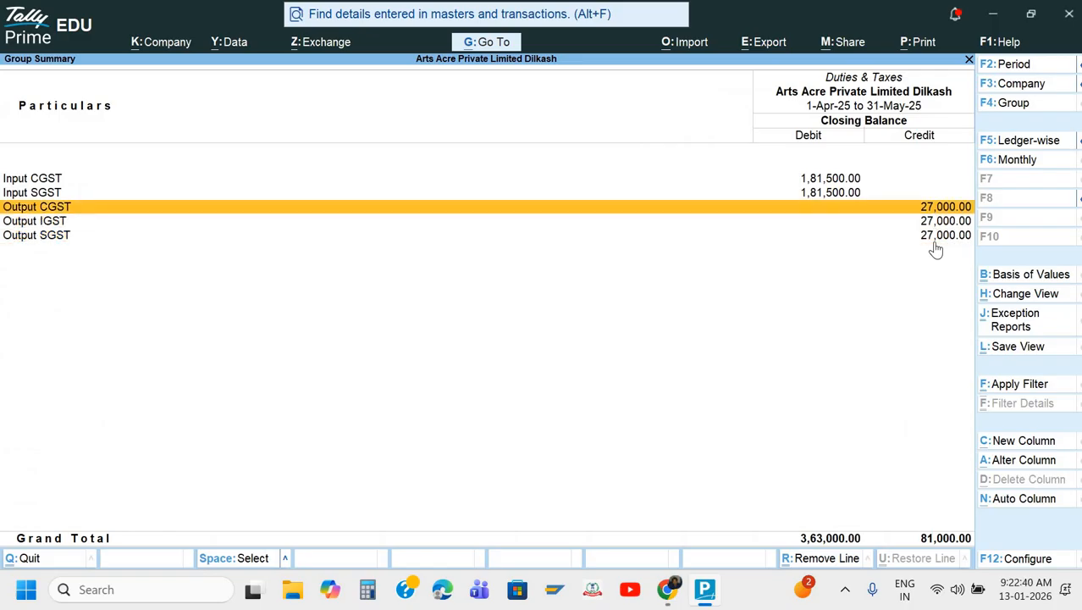
key(Down)
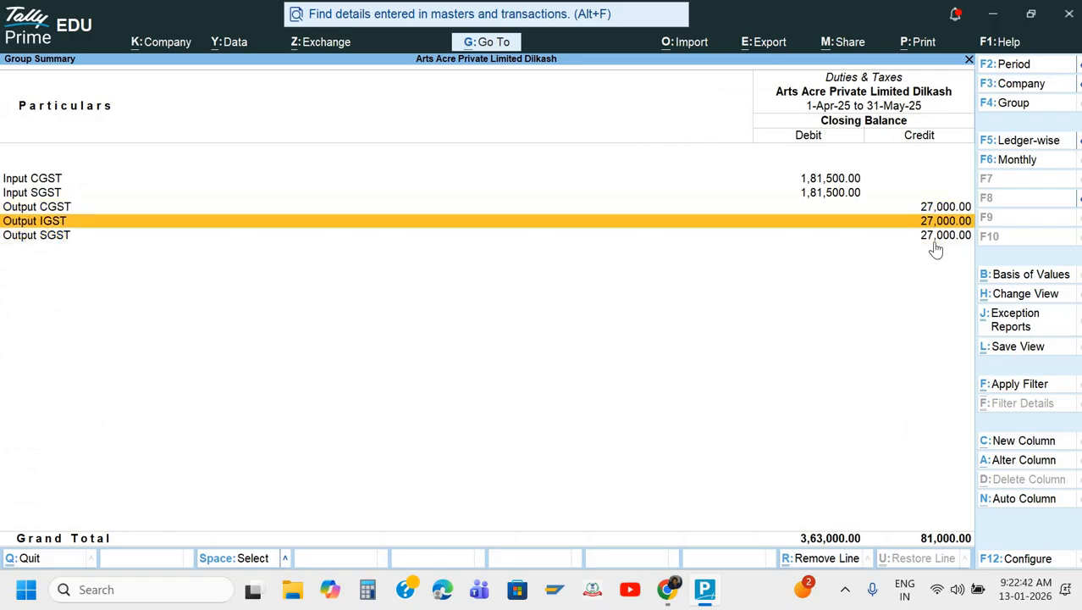
key(Down)
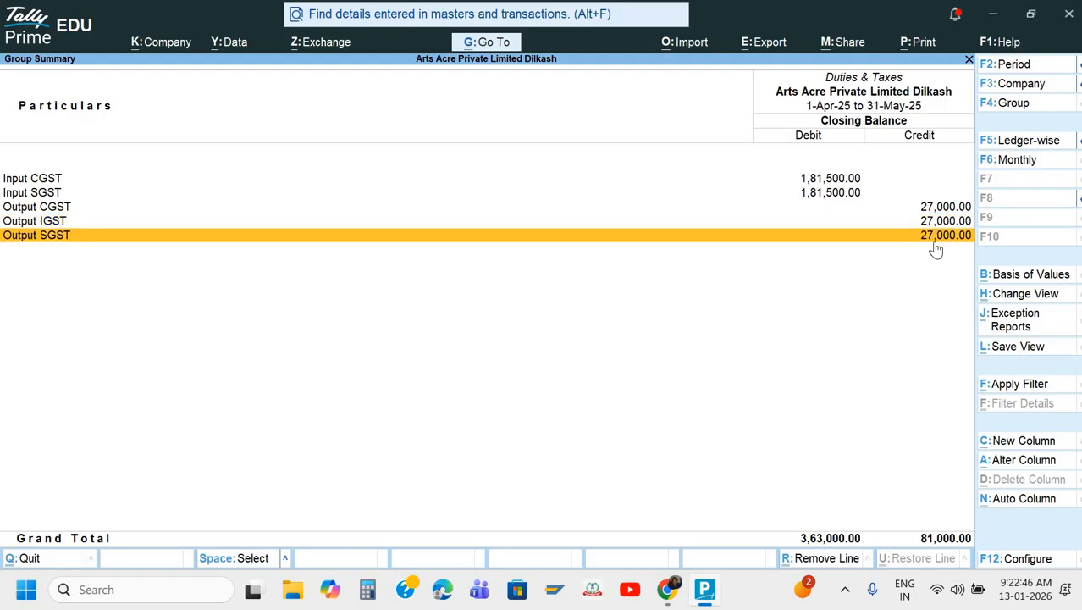
key(Up)
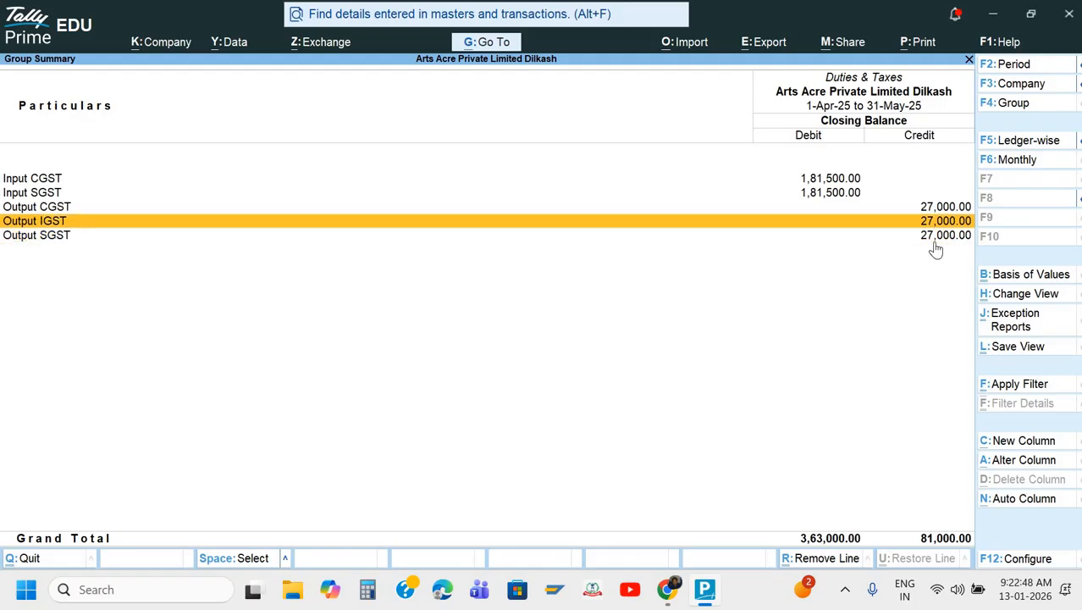
key(Up)
key(Up)
key(Up)
key(Down)
key(Up)
key(Down)
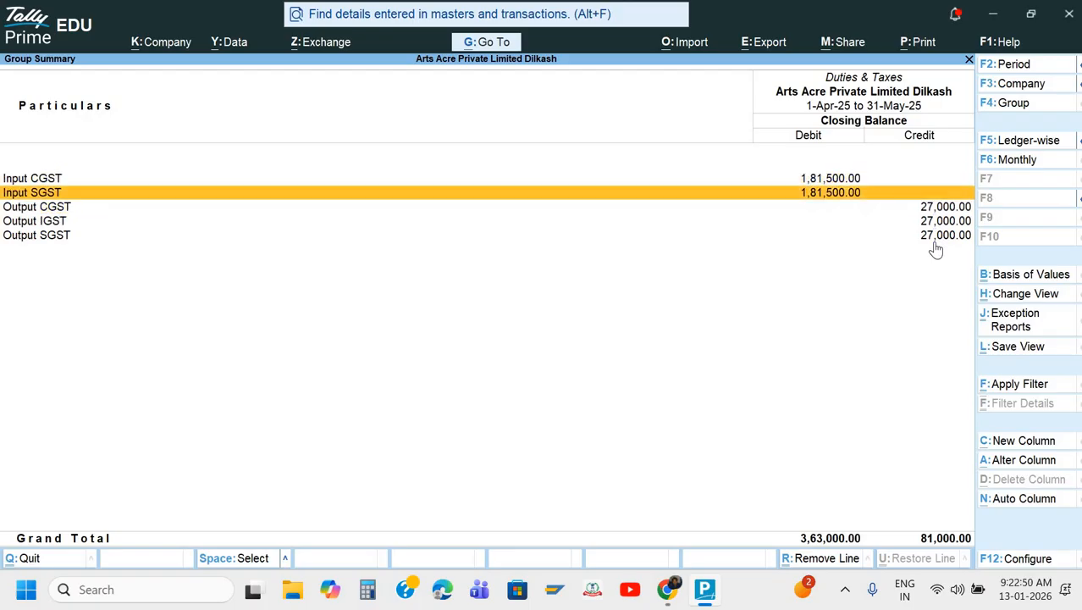
key(Up)
key(Down)
key(Up)
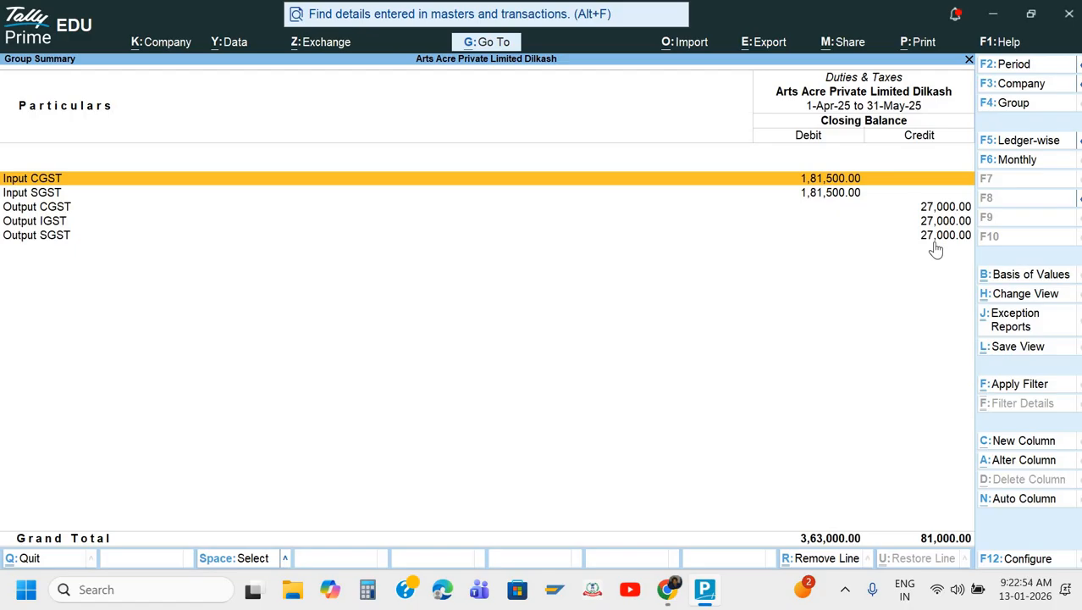
Open the May vouchers of the Output IGST ledger, inspect the Techno Solutions sale and return to the Duties & Taxes group
key(Down)
key(Down)
key(Down)
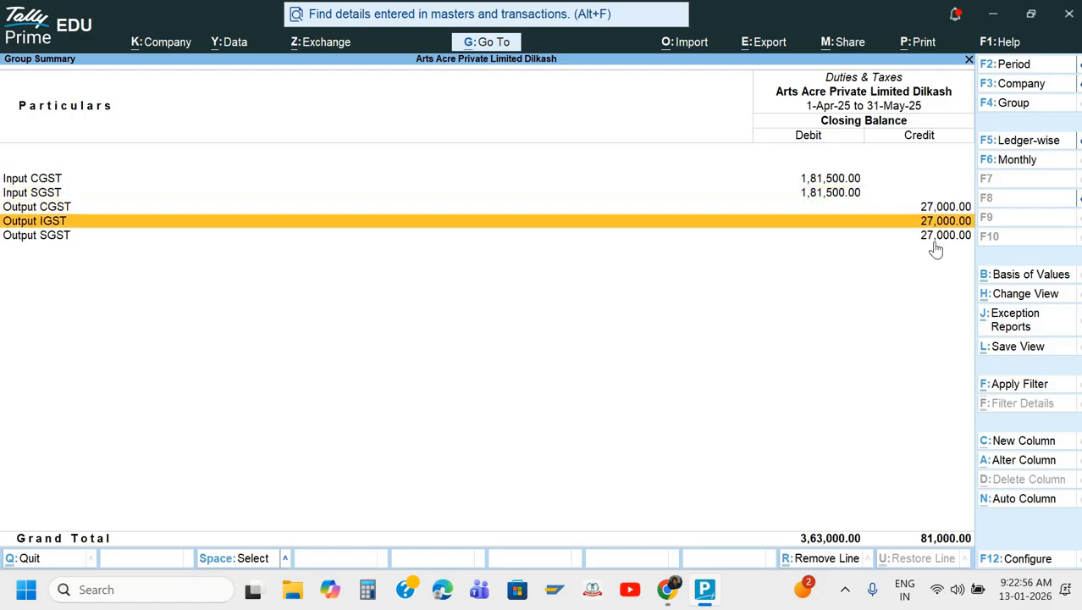
key(Return)
key(Return)
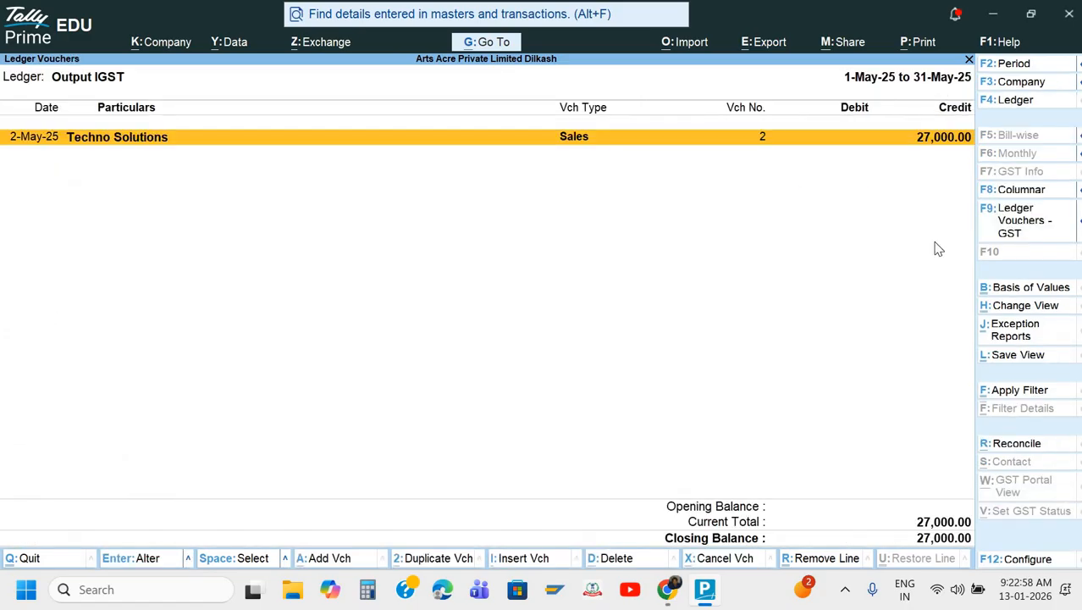
key(Return)
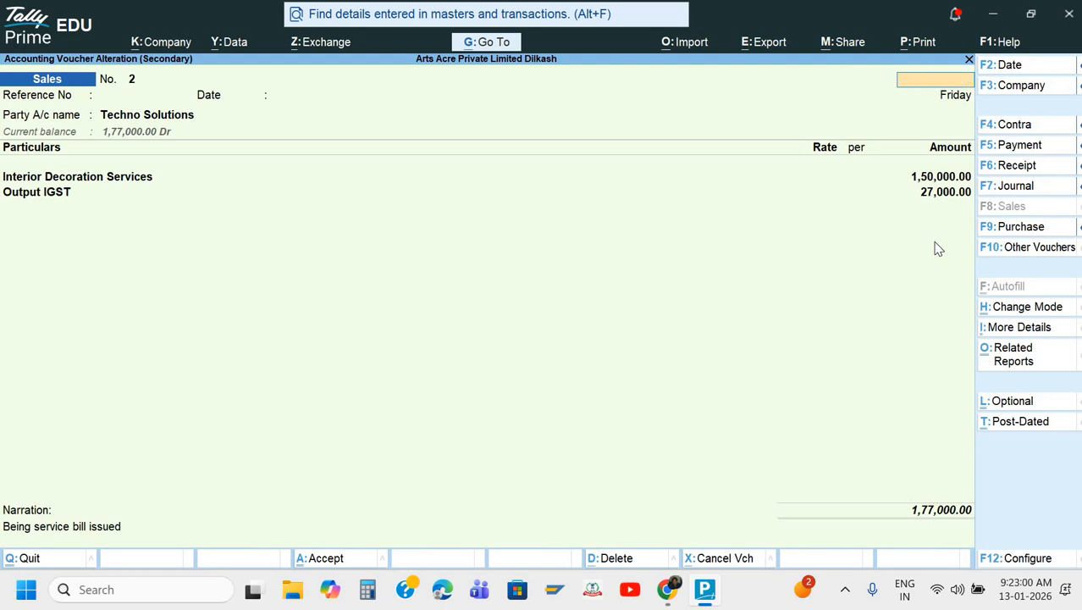
key(Escape)
key(Escape)
key(Escape)
Review the May vouchers of the Output CGST ledger and inspect the GST charged on the Star Ltd. sale
key(Up)
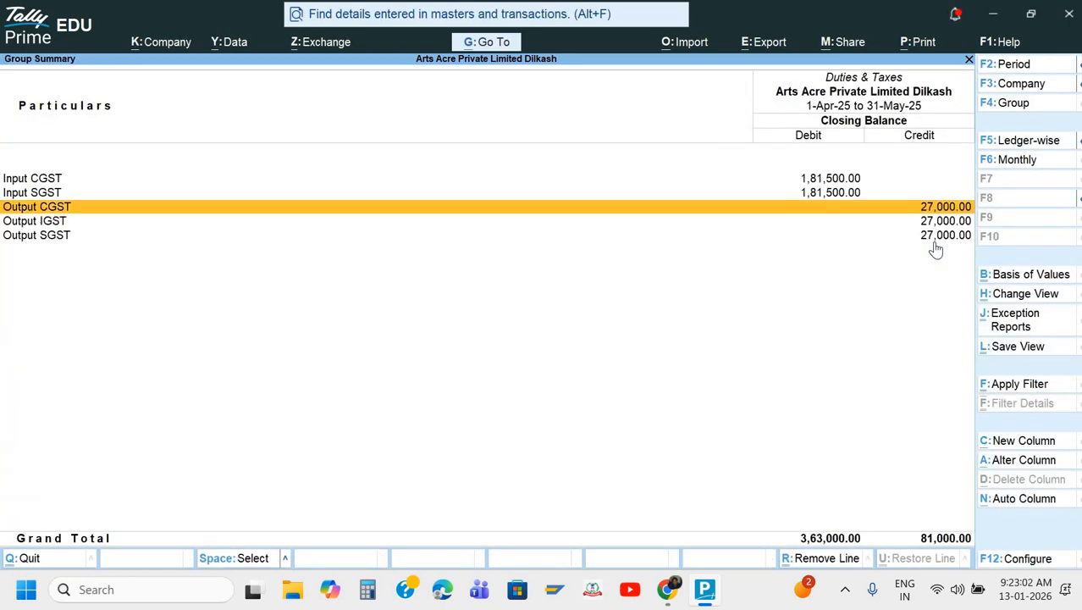
key(Return)
key(Return)
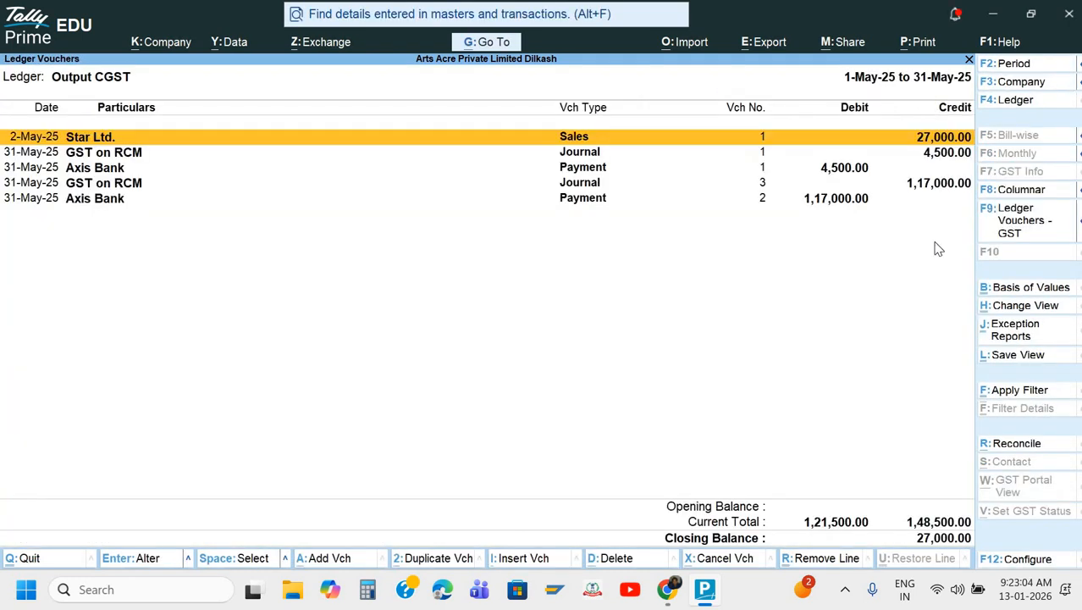
key(Down)
key(Down)
key(Down)
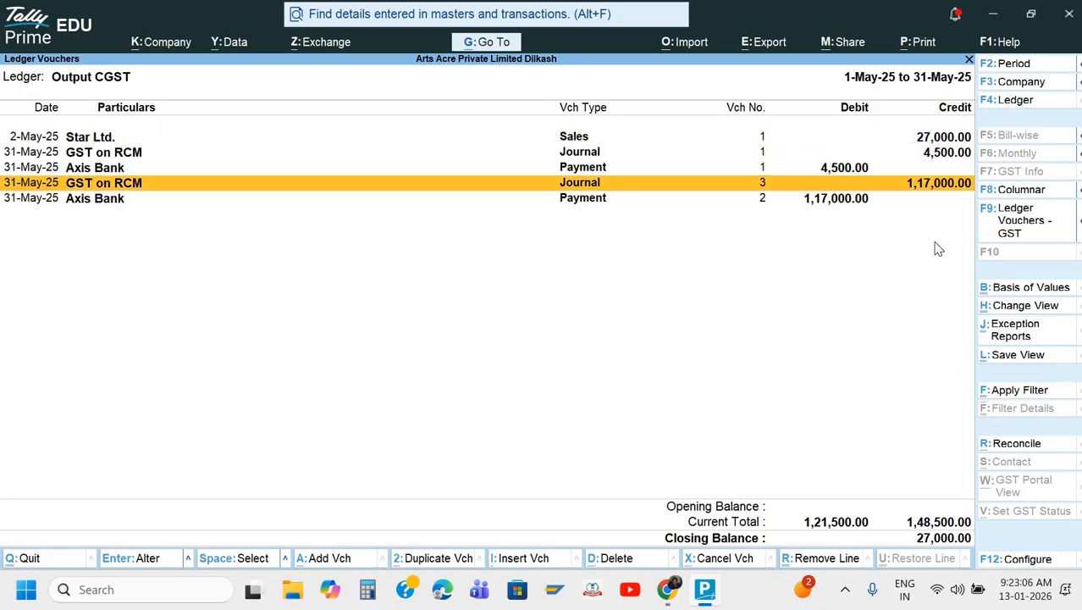
key(Up)
key(Up)
key(Up)
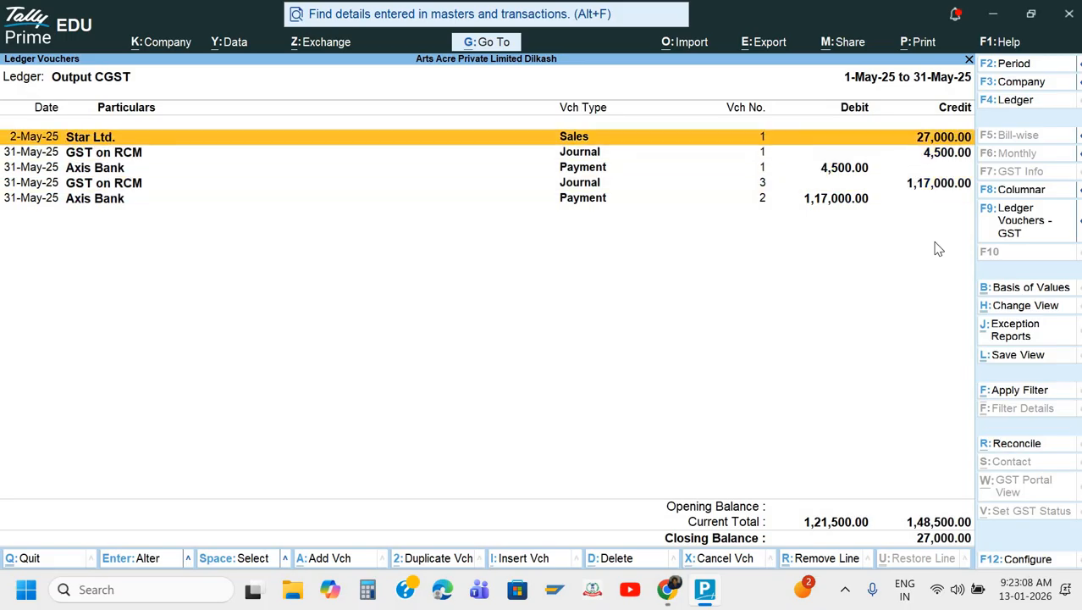
key(Return)
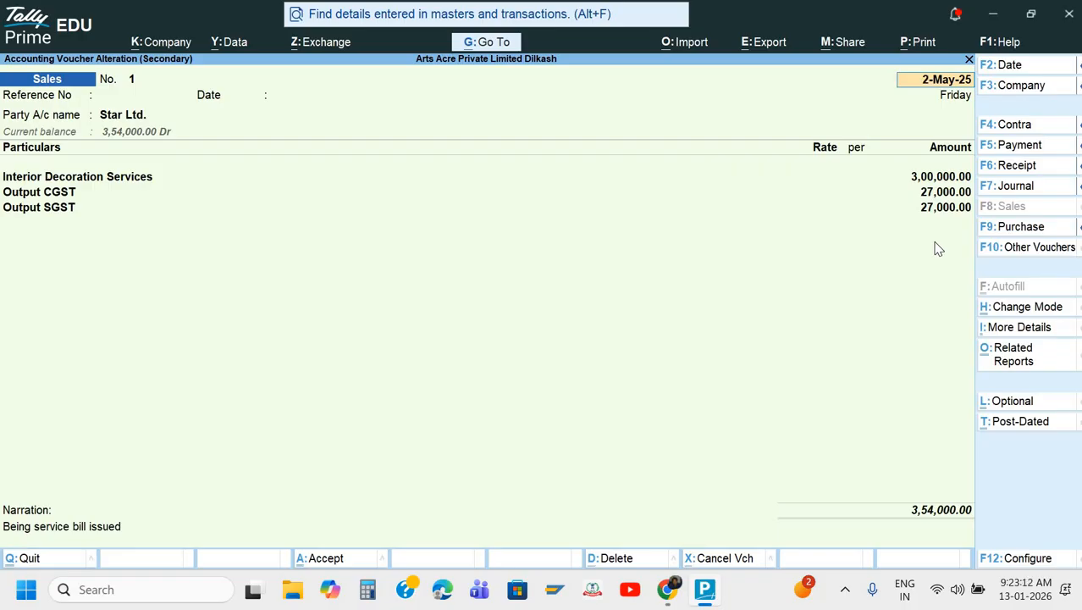
key(Escape)
key(y)
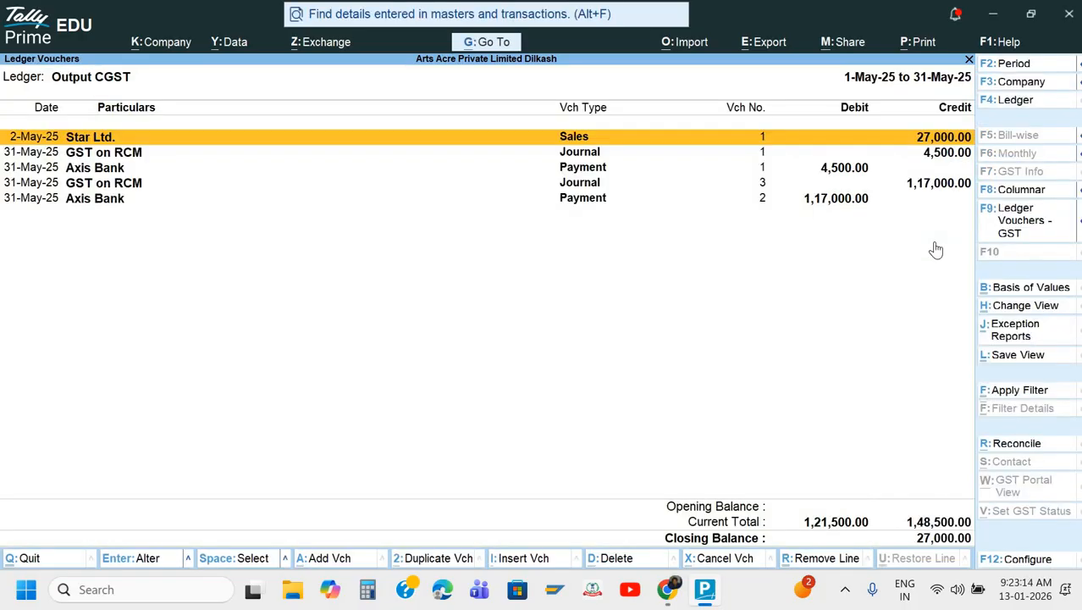
Go back to the Duties & Taxes group and examine the Input CGST and Input SGST balances available against the output ledgers
key(Escape)
key(Escape)
key(Down)
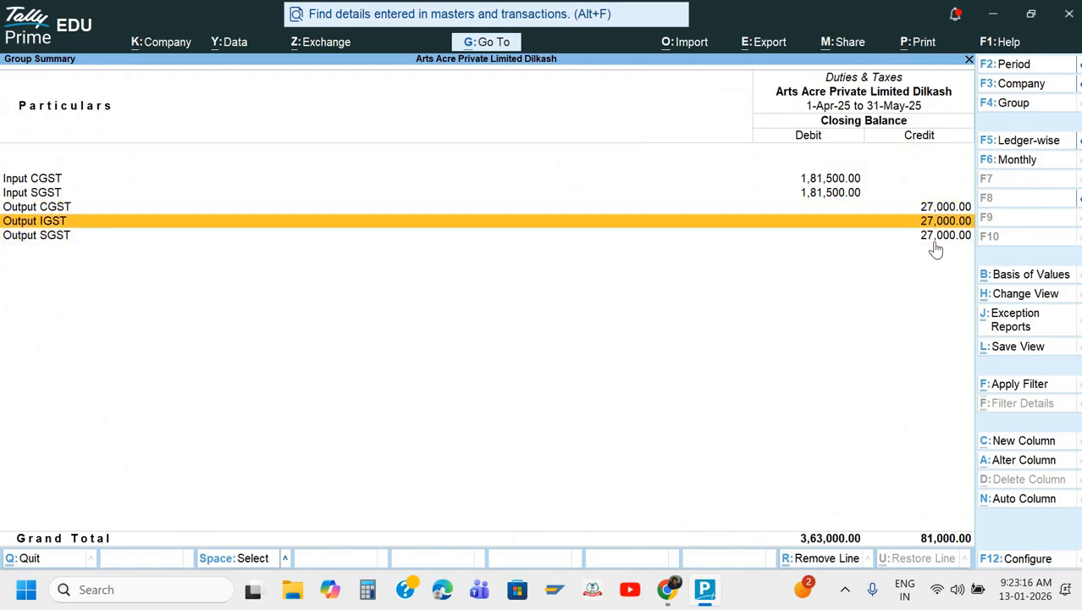
key(Up)
key(Up)
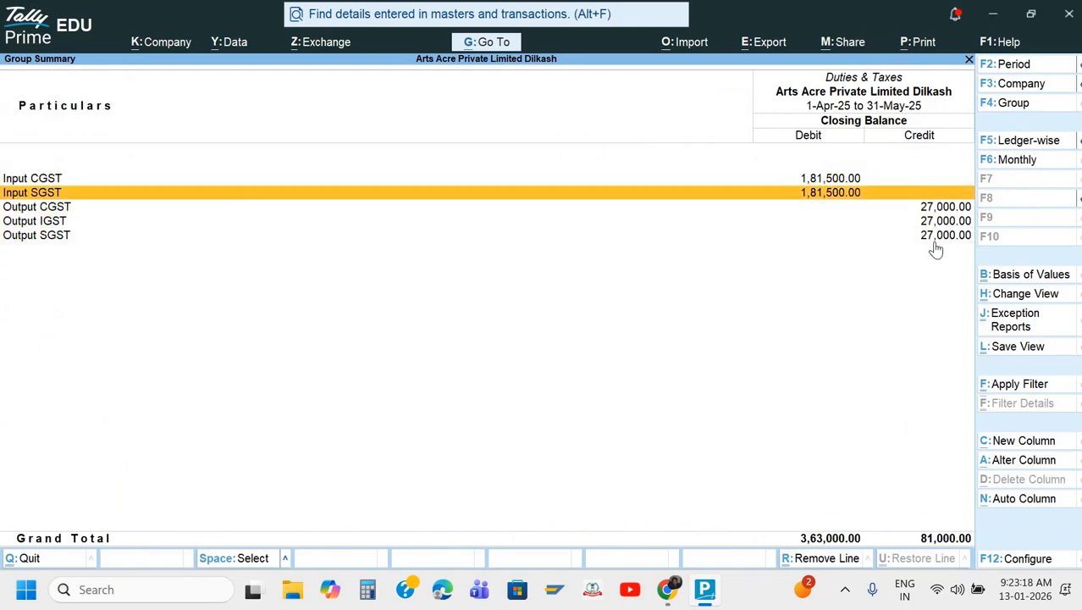
key(Up)
key(Down)
key(Up)
key(Down)
key(Up)
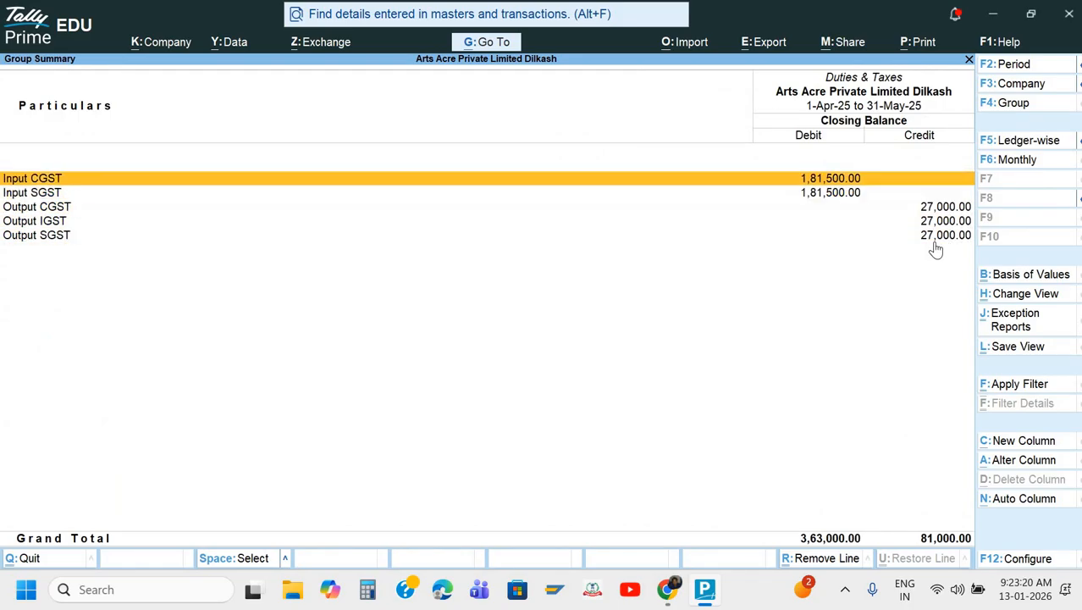
key(Down)
Switch to Excel and create a blank workbook
key(super+r)
text(exc)
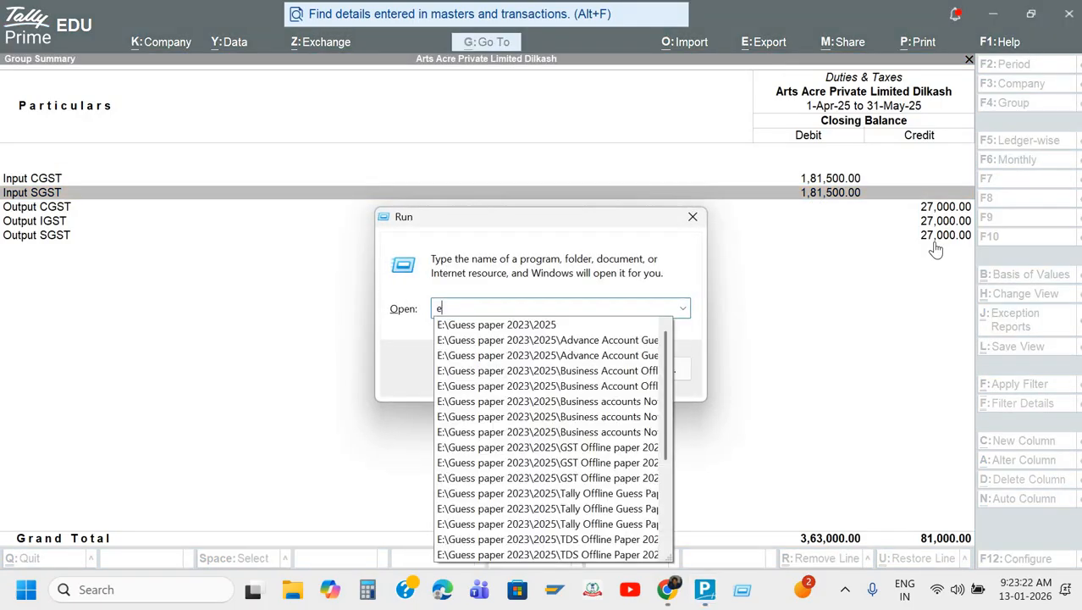
key(Return)
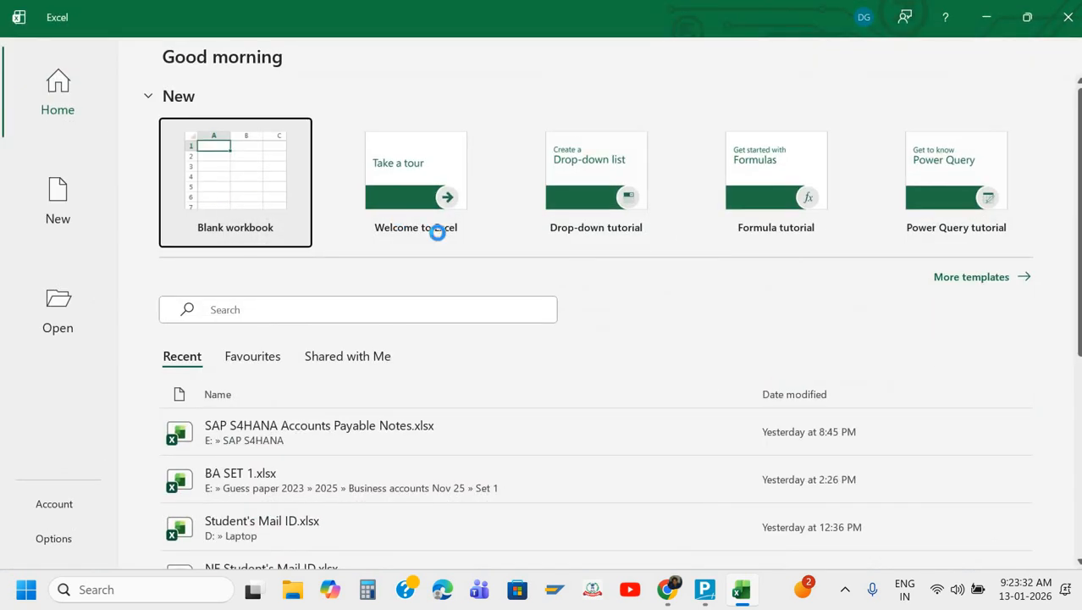
click(300, 186)
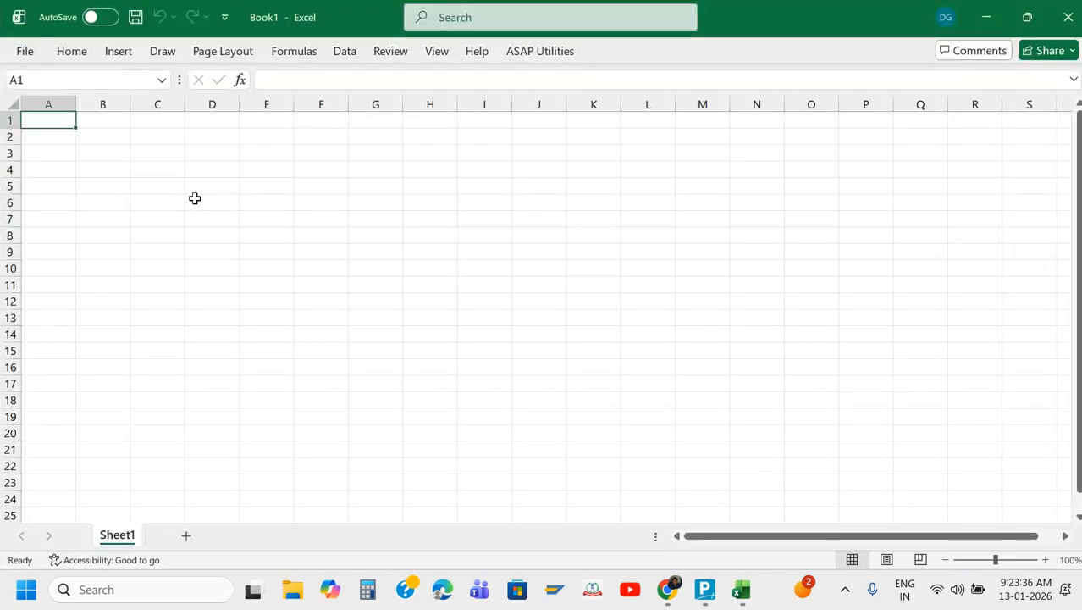
ctrl+scroll(367, 198, up, 5)
scroll(367, 198, up, 1)
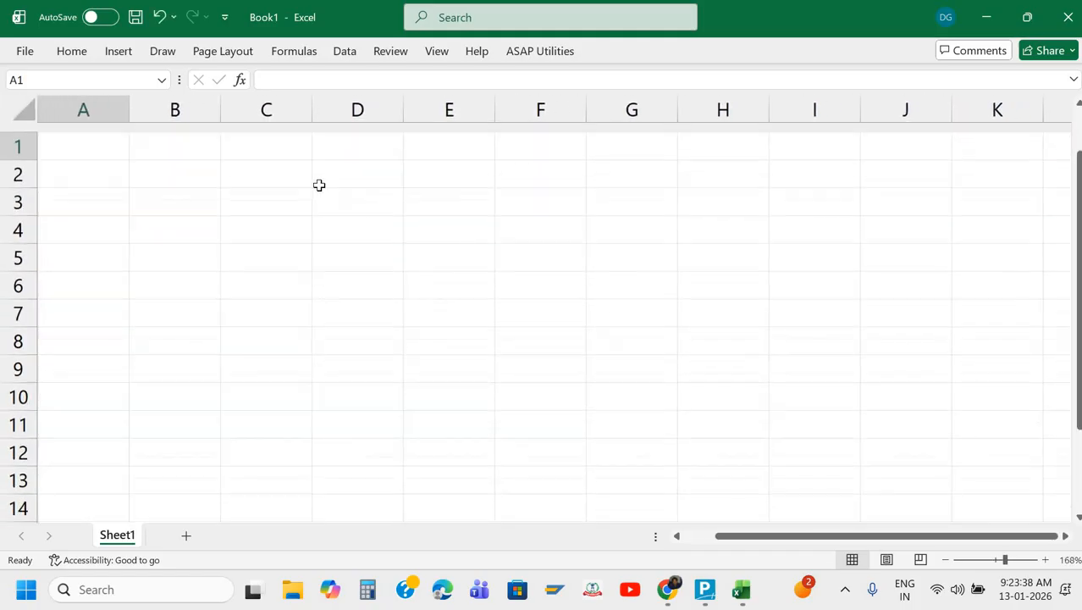
Enter the heading IGST in cell C2 and select cell E2
click(291, 162)
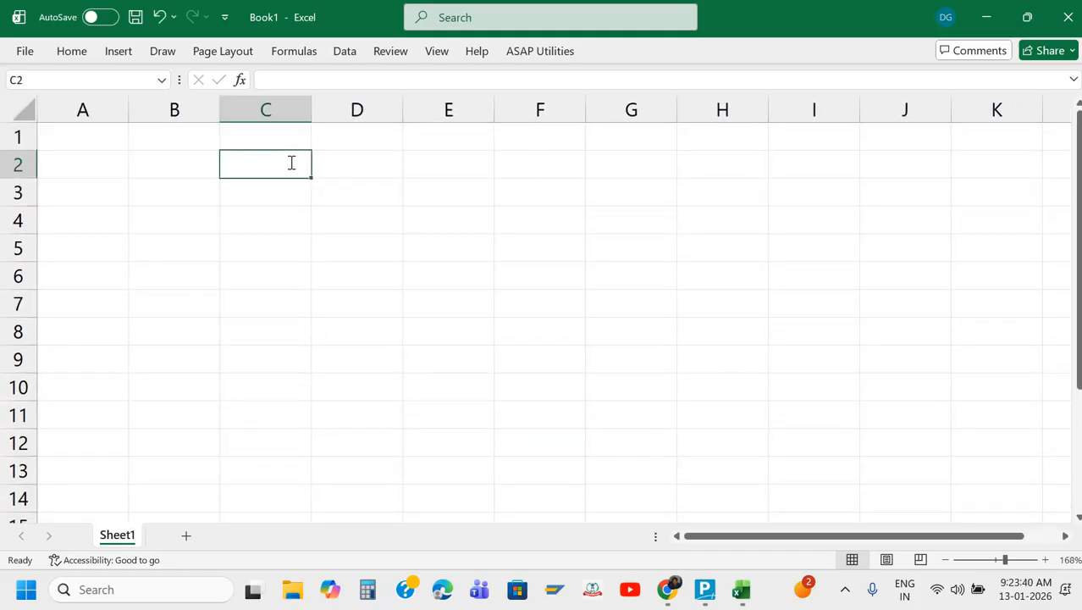
text(IGST)
key(Return)
click(291, 162)
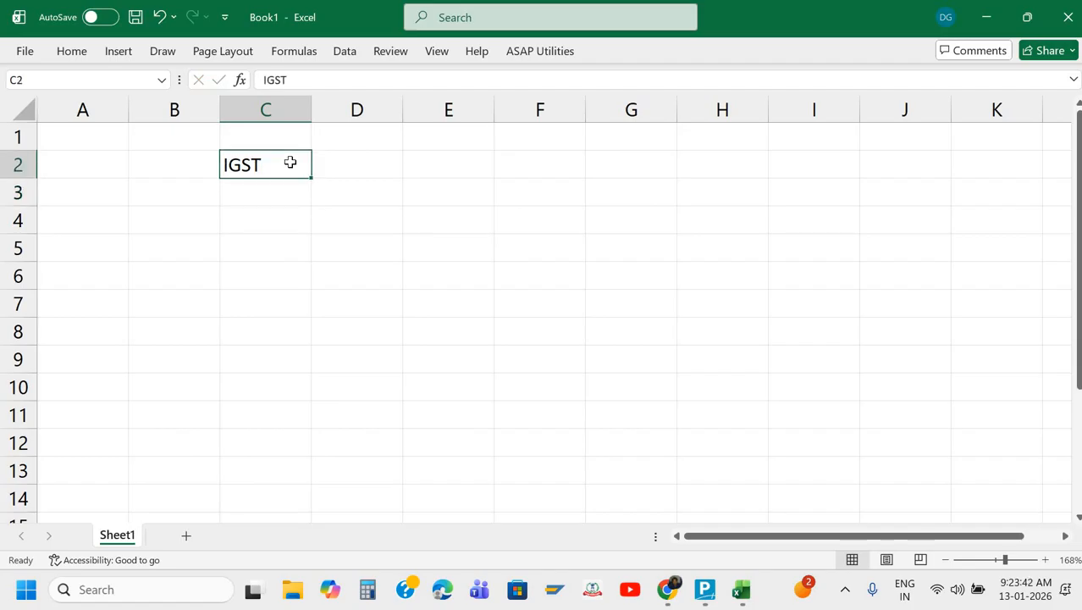
key(Right)
key(Right)
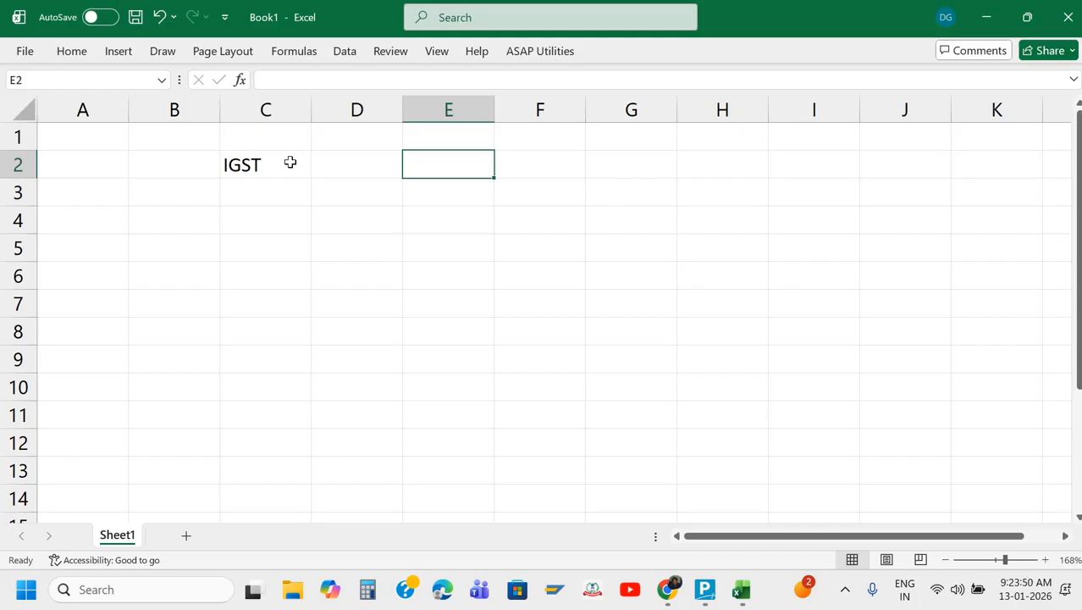
Enter the headings CGST in cell E2 and SGST in cell G2
text(CGST)
key(Return)
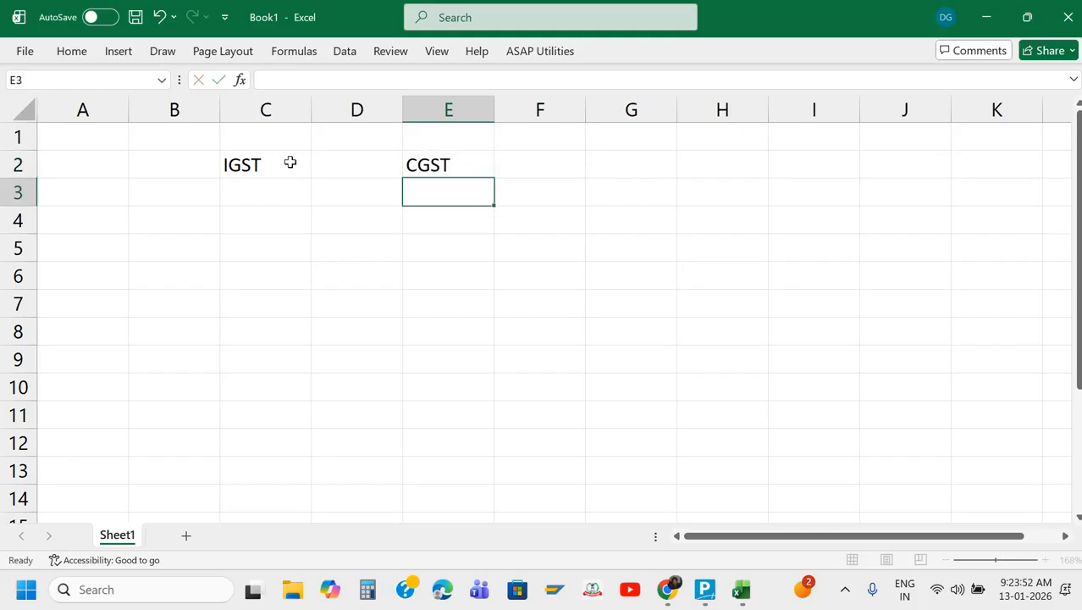
key(Up)
key(Right)
key(Right)
text(SGST)
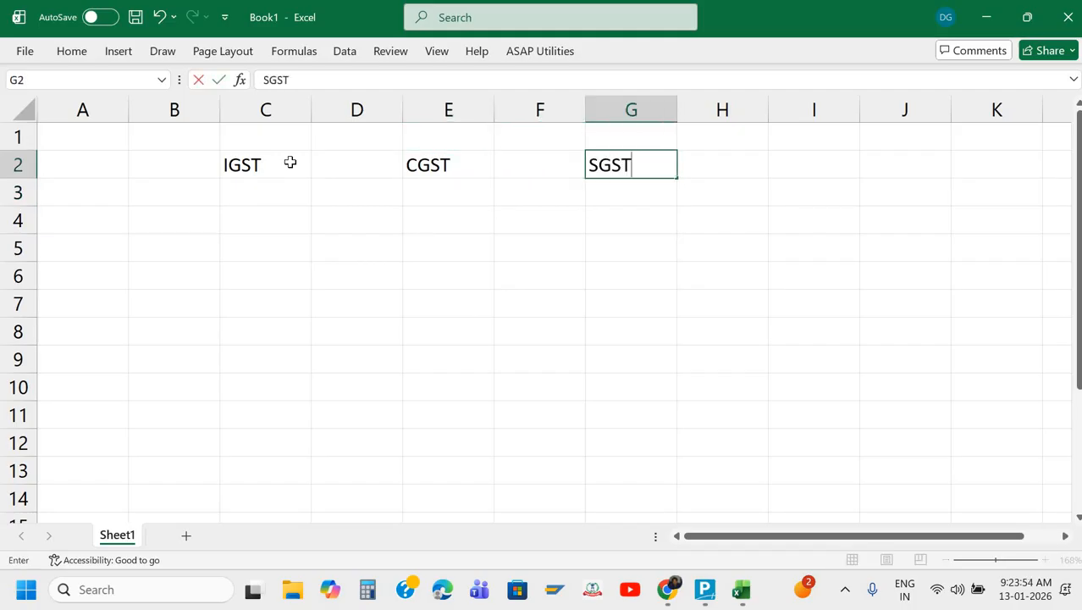
key(Return)
Copy the heading row C2:G2 and paste it transposed from B4 downwards as row labels
drag(254, 165, 615, 186)
key(ctrl+c)
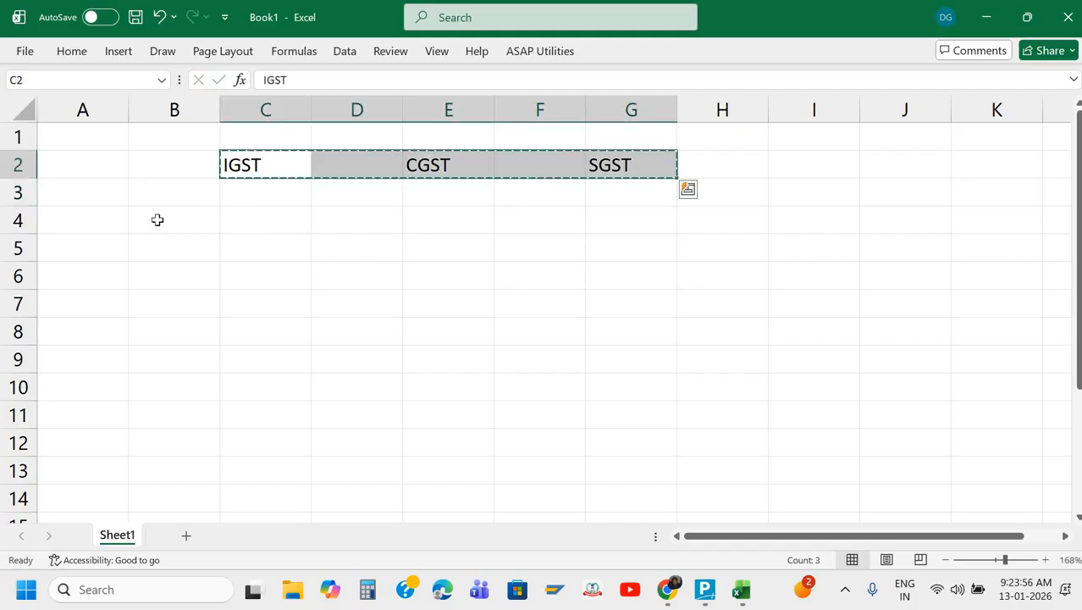
click(156, 220)
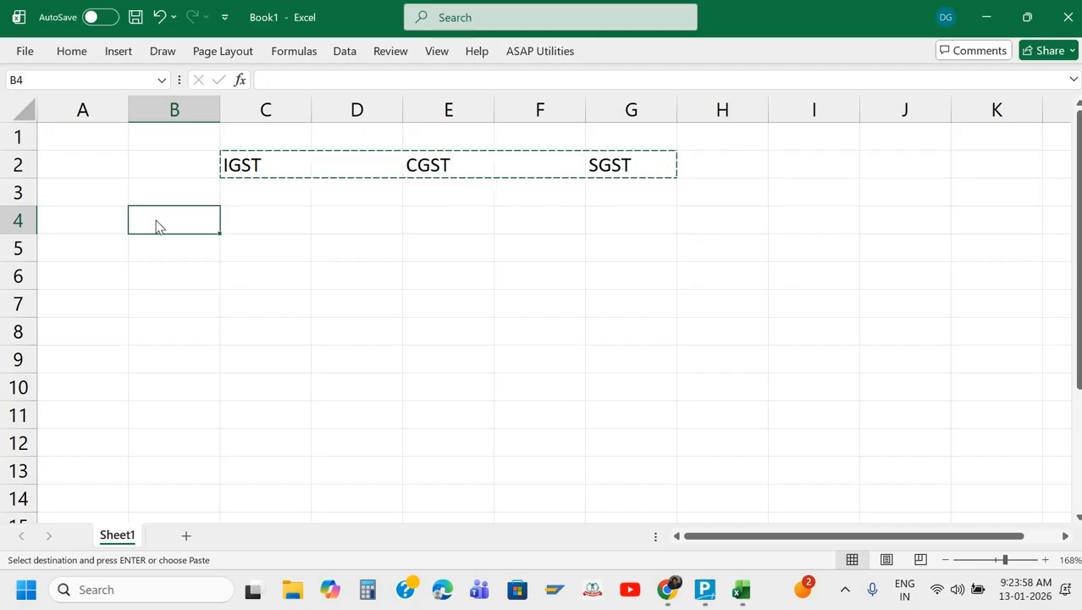
key(ctrl+alt+v)
click(588, 371)
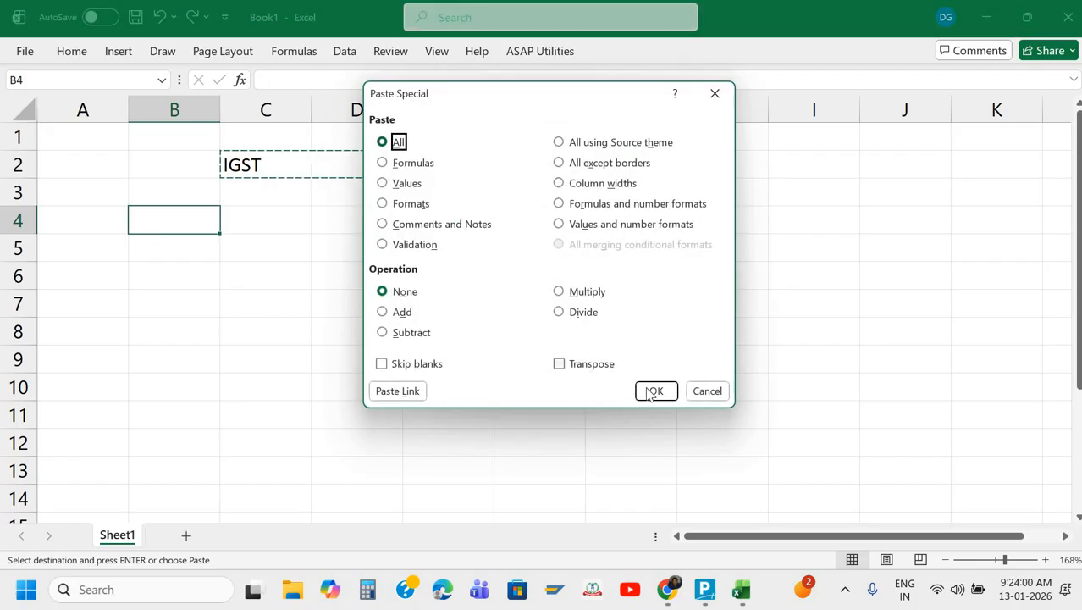
click(652, 390)
click(287, 275)
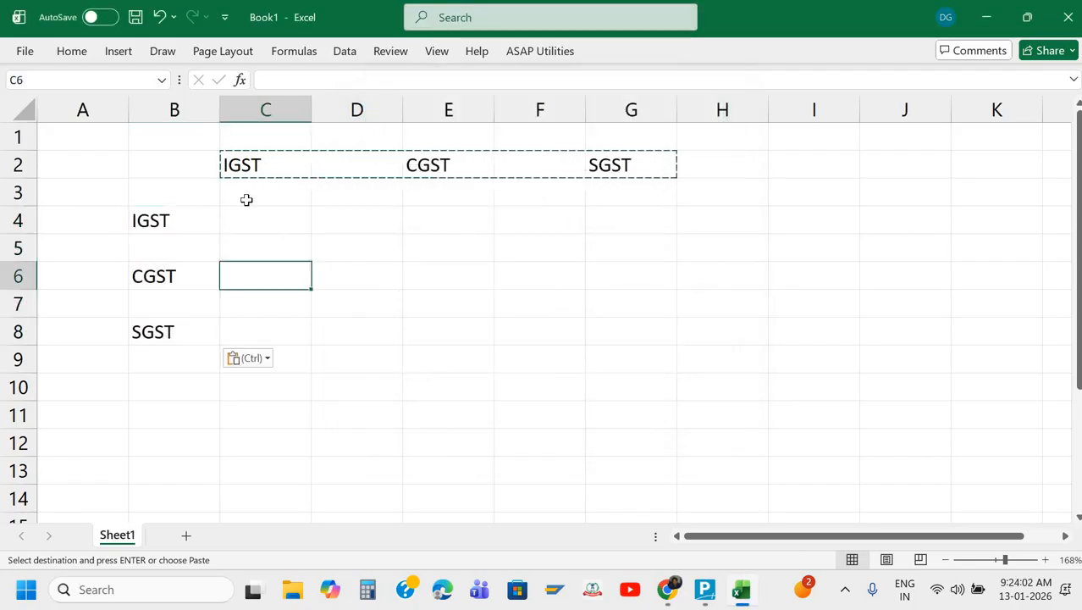
click(247, 198)
key(Escape)
Check the Output IGST balance in TallyPrime, return to Excel and enter 27000 in C3 under IGST
key(alt+Tab)
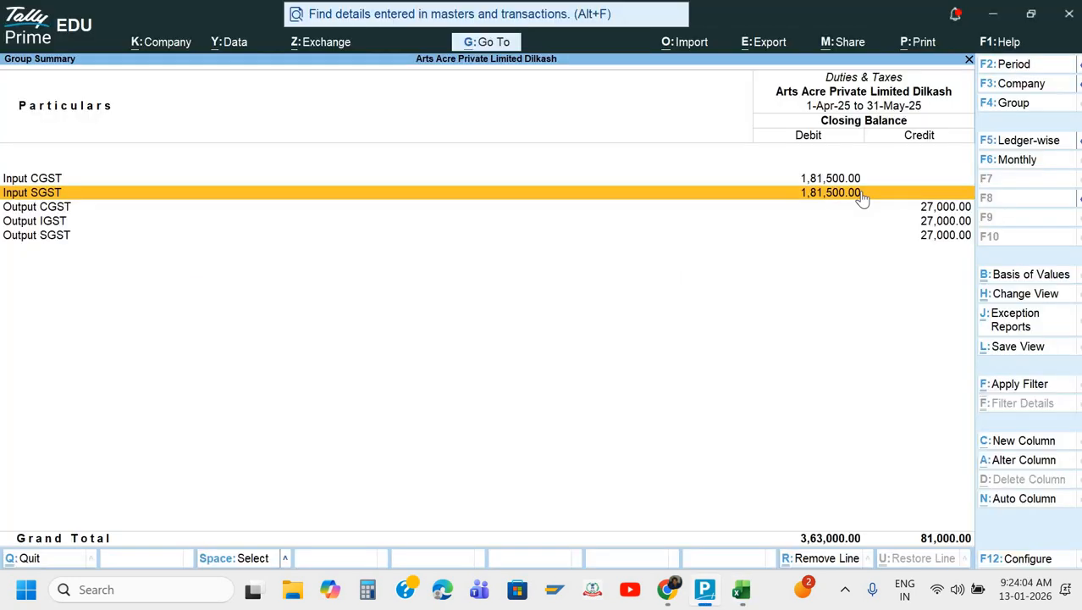
key(Down)
key(Down)
key(alt+Tab)
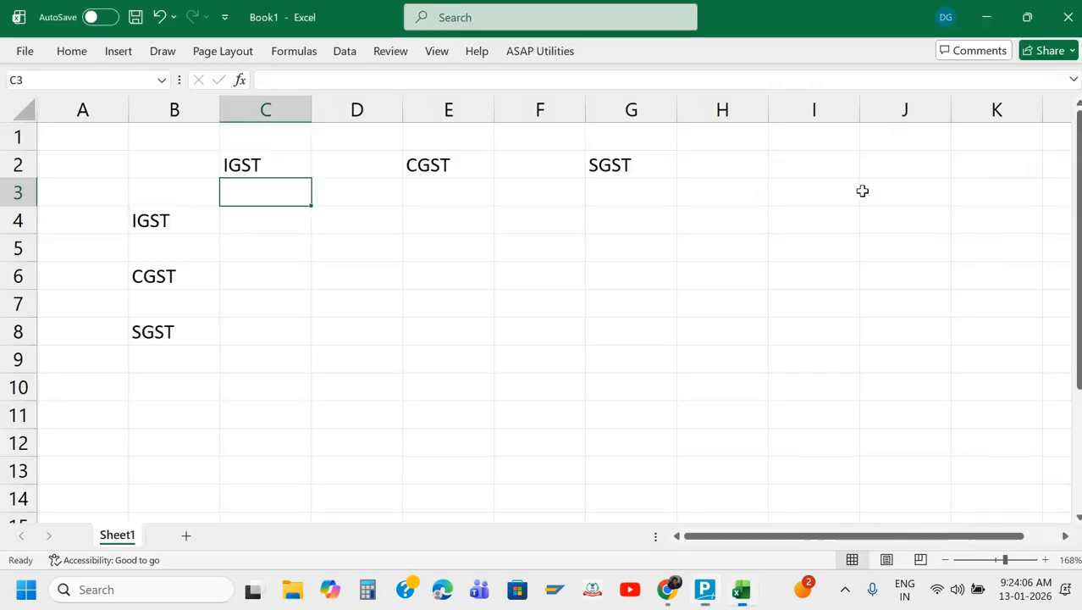
text(27000)
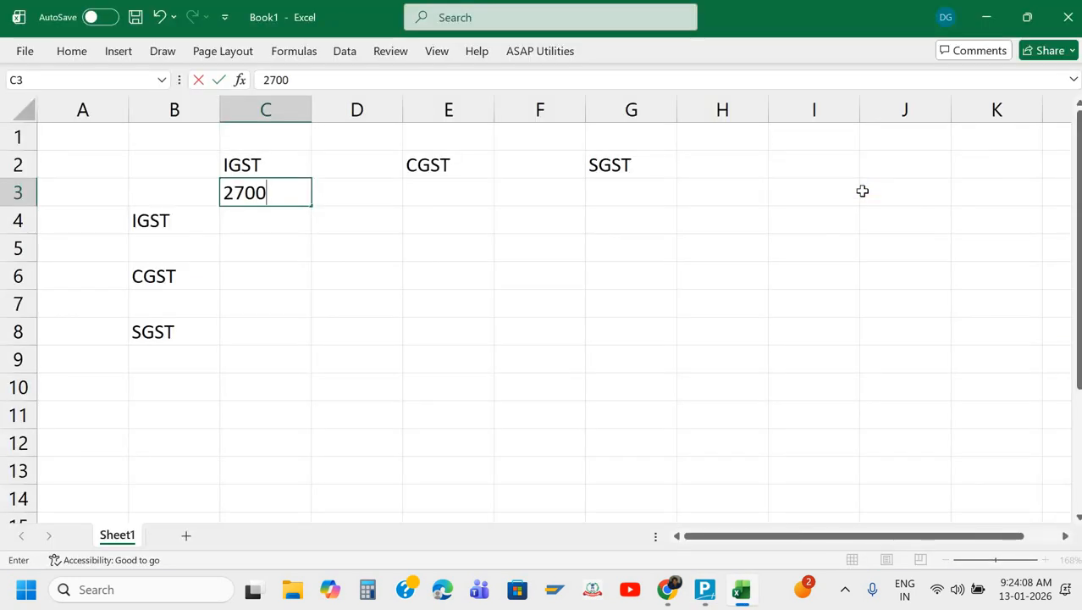
key(ctrl+Return)
Fill E3 under CGST with a formula referring to the IGST amount in C3
key(Right)
key(Right)
text(=)
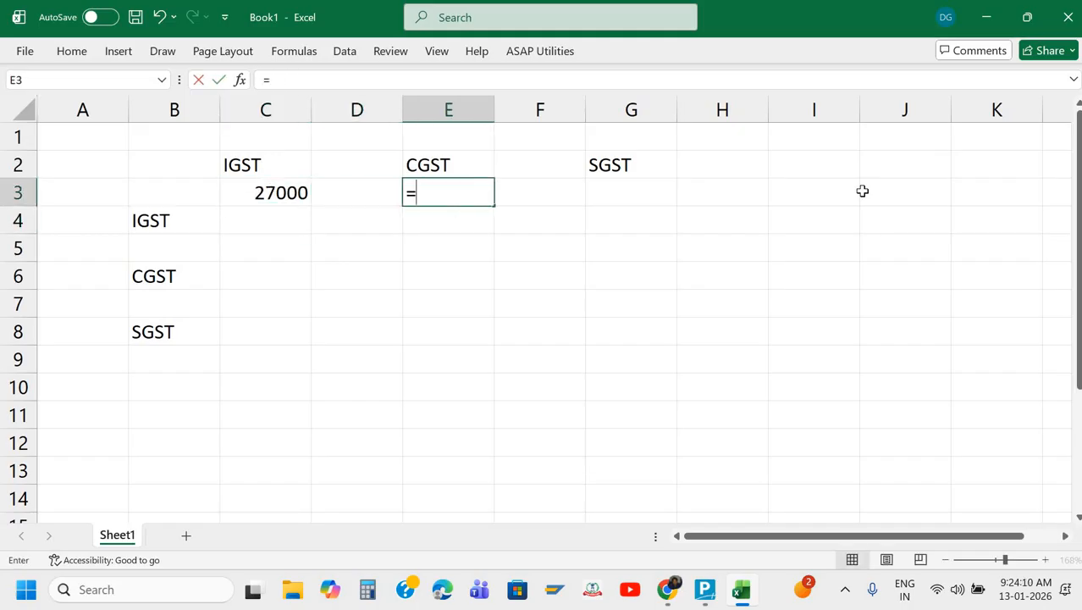
key(Left)
key(Left)
key(Return)
Fill G3 under SGST with a formula referring to the CGST amount in E3
key(Up)
key(Right)
key(Right)
text(=)
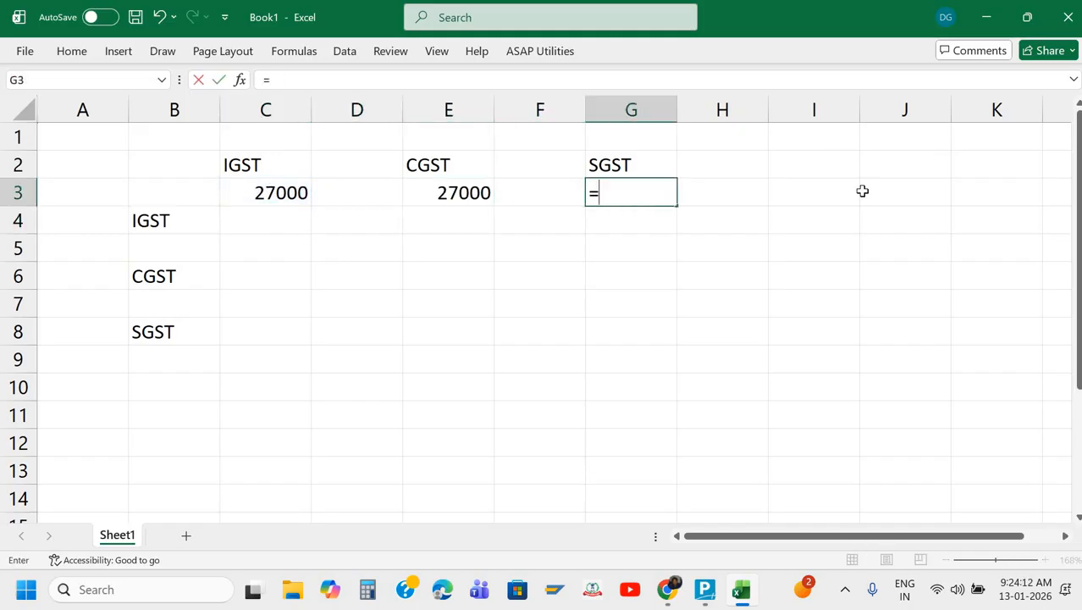
key(Left)
key(Left)
key(Return)
Check the Input CGST balance in TallyPrime, return to Excel and enter 181500 in B7 below the CGST row label
key(Left)
key(Left)
key(Left)
key(Left)
key(Left)
key(Down)
key(Down)
key(Down)
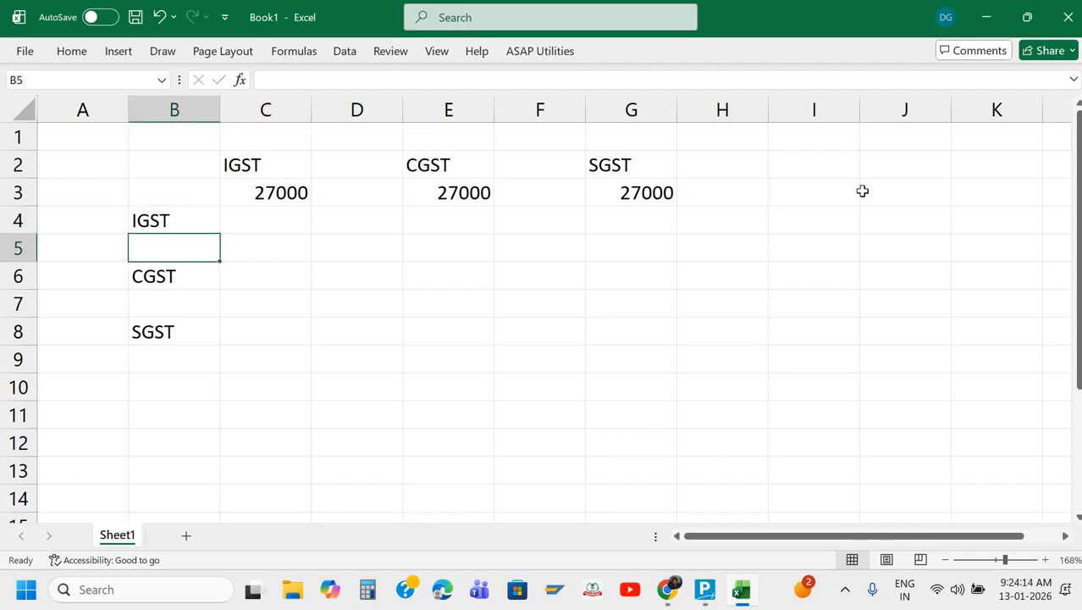
key(alt+Tab)
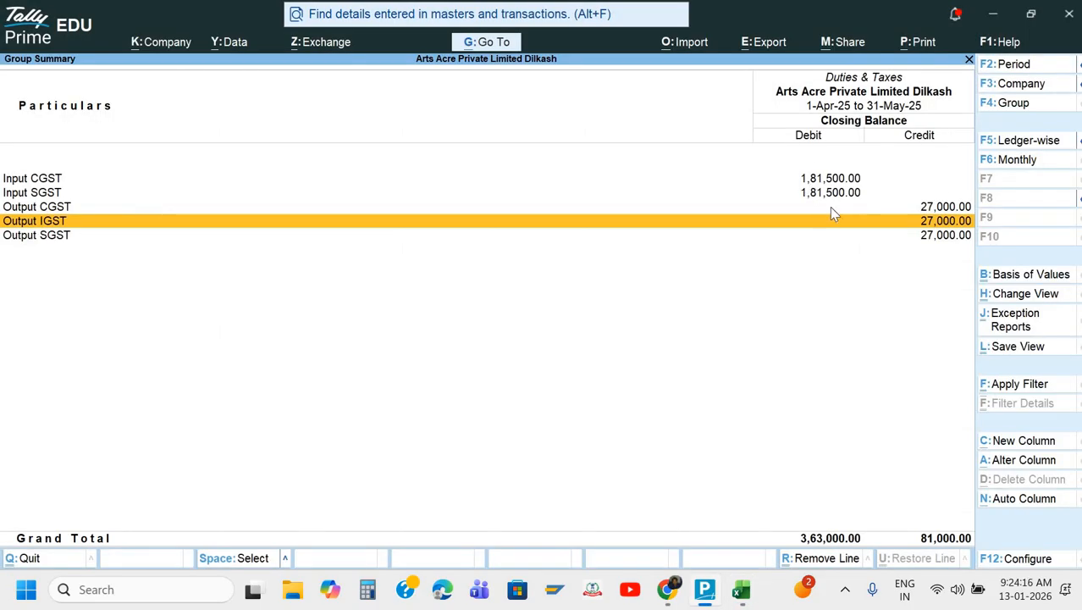
key(alt+Tab)
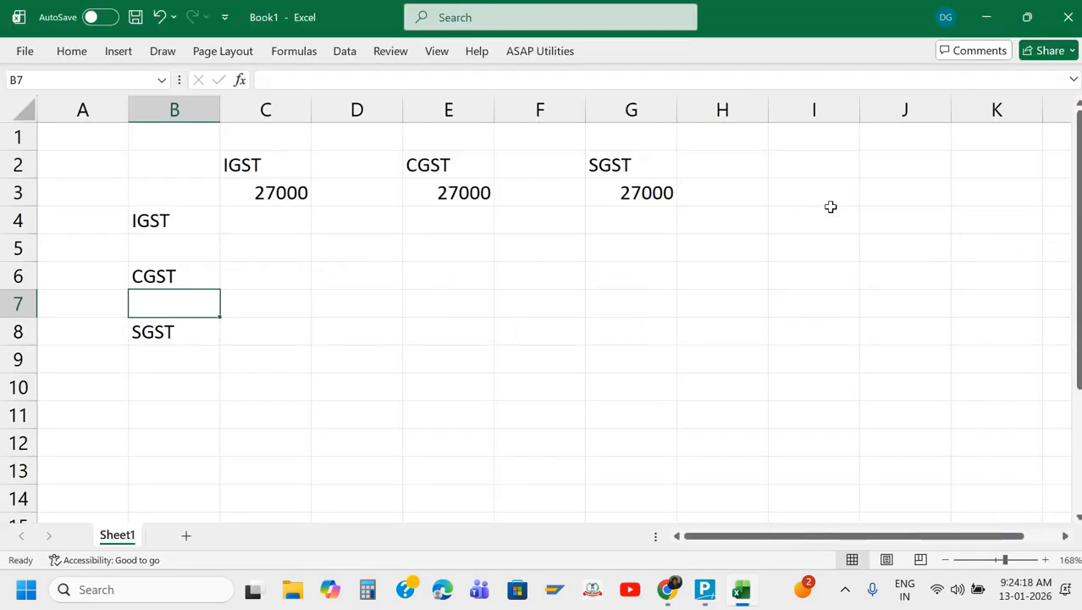
text(18150)
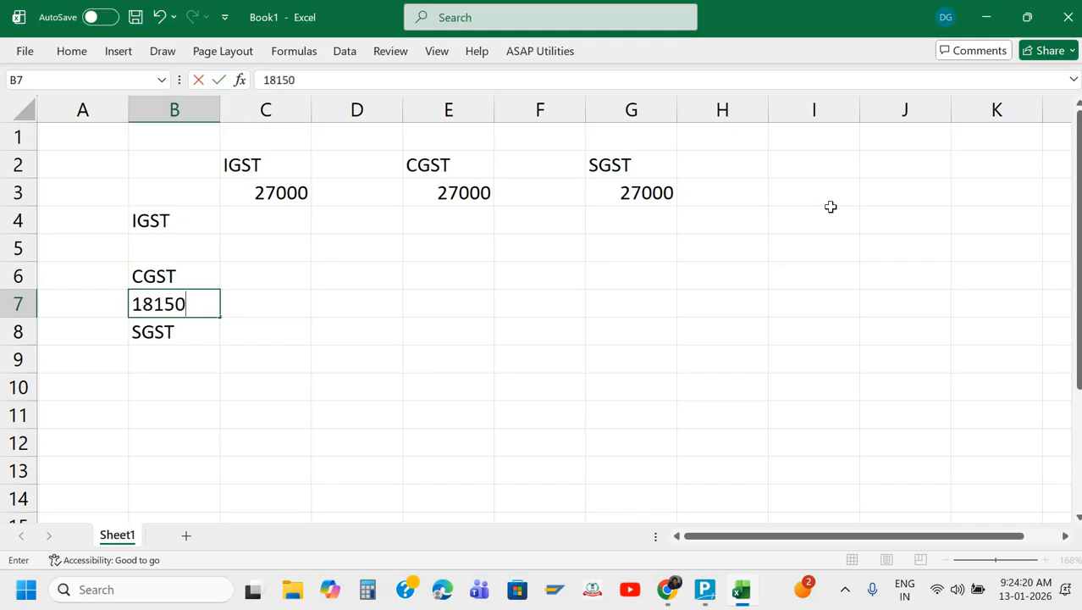
text(0)
key(Return)
key(alt+Tab)
key(alt+Tab)
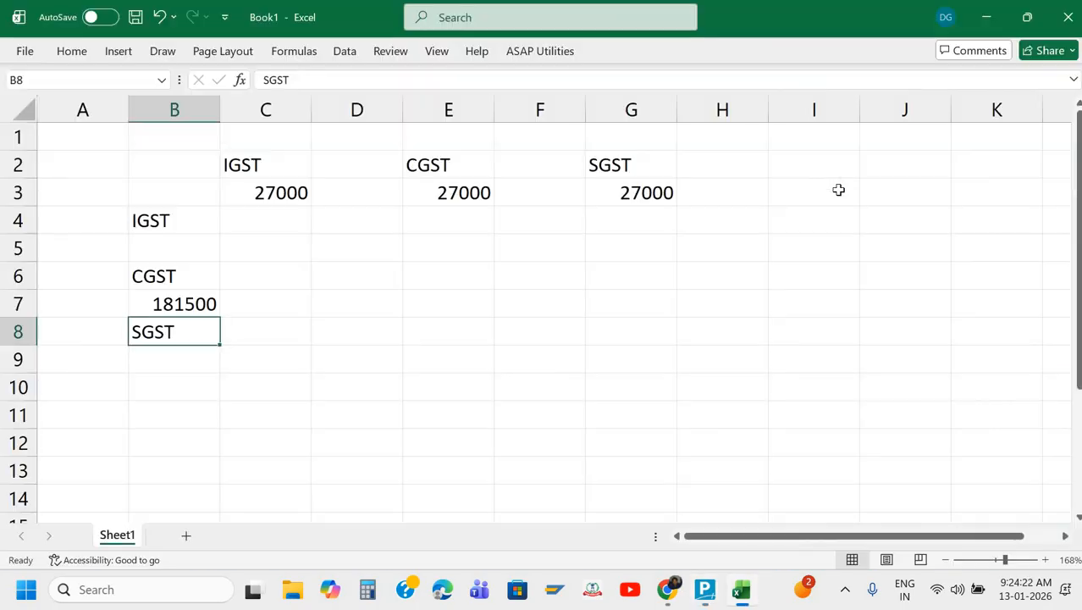
text(1815000)
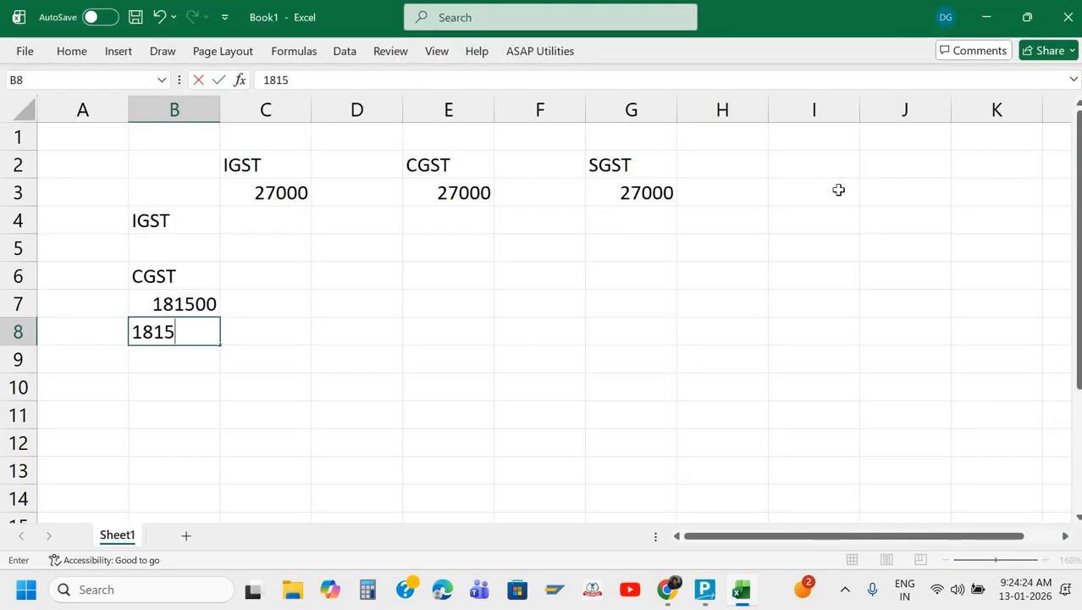
key(Escape)
Enter the formula =B7 in B9 below the SGST row label as the input SGST credit
key(Down)
key(Down)
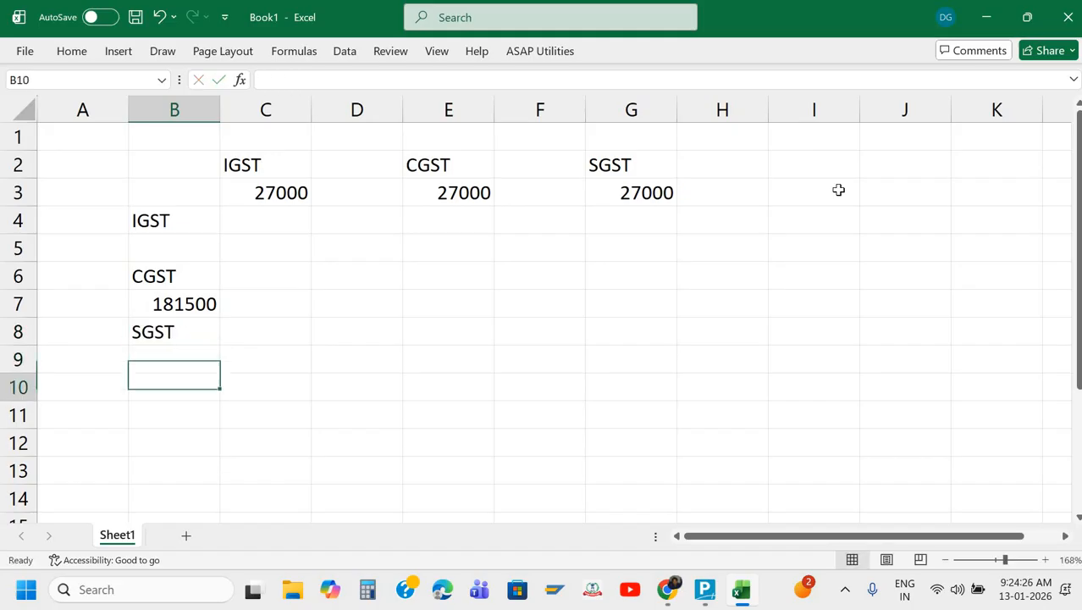
key(Up)
text(=)
key(Up)
key(Up)
key(Return)
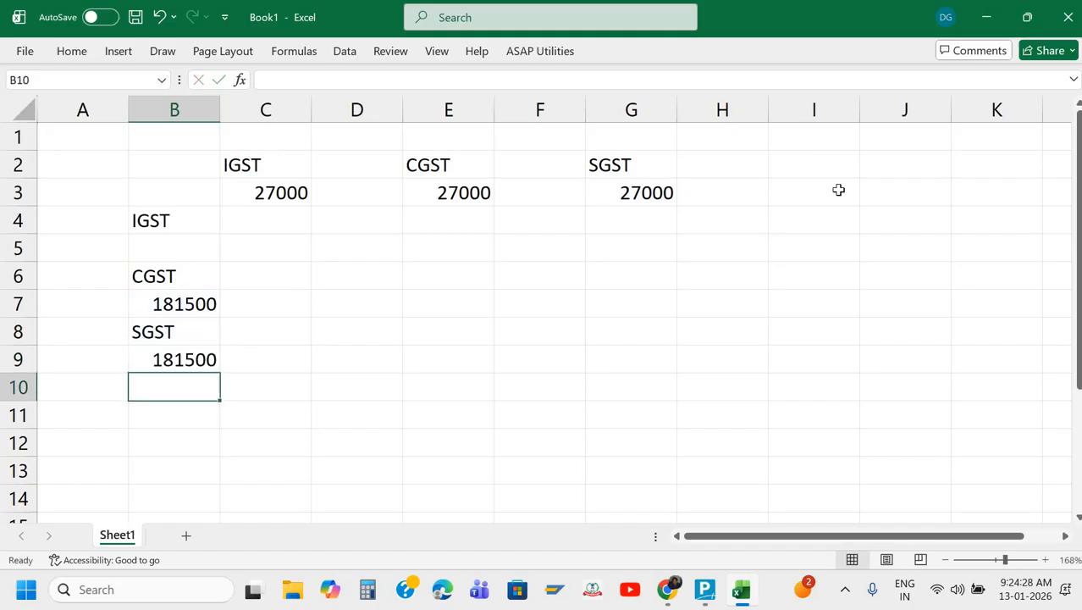
Set off the CGST credit by entering 27000 in C7 against IGST and 27000 in E7 against CGST
key(Up)
key(Up)
key(Up)
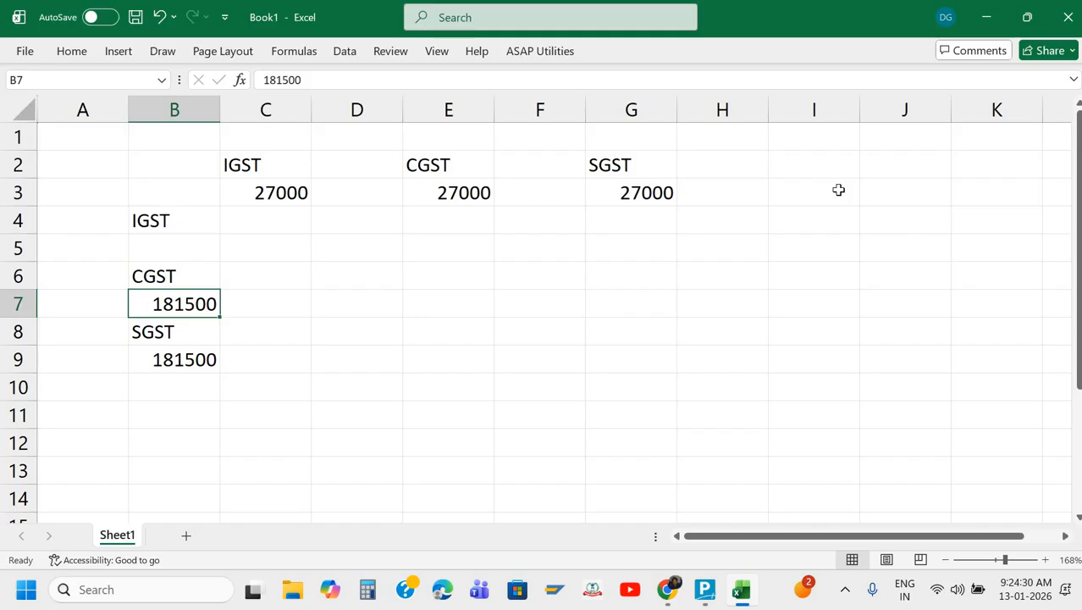
key(Right)
text(27000)
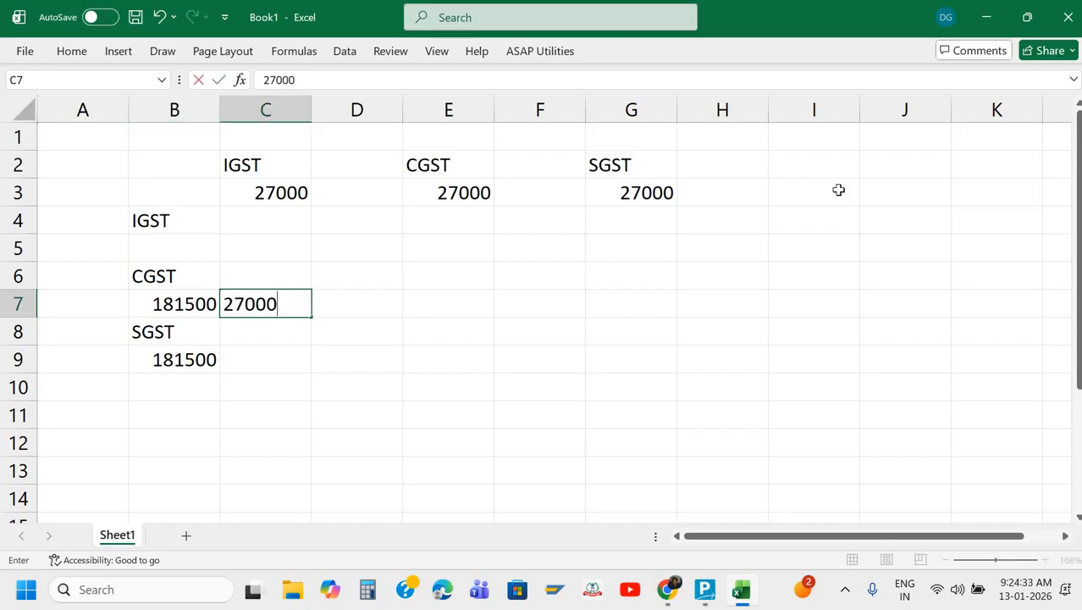
key(ctrl+Return)
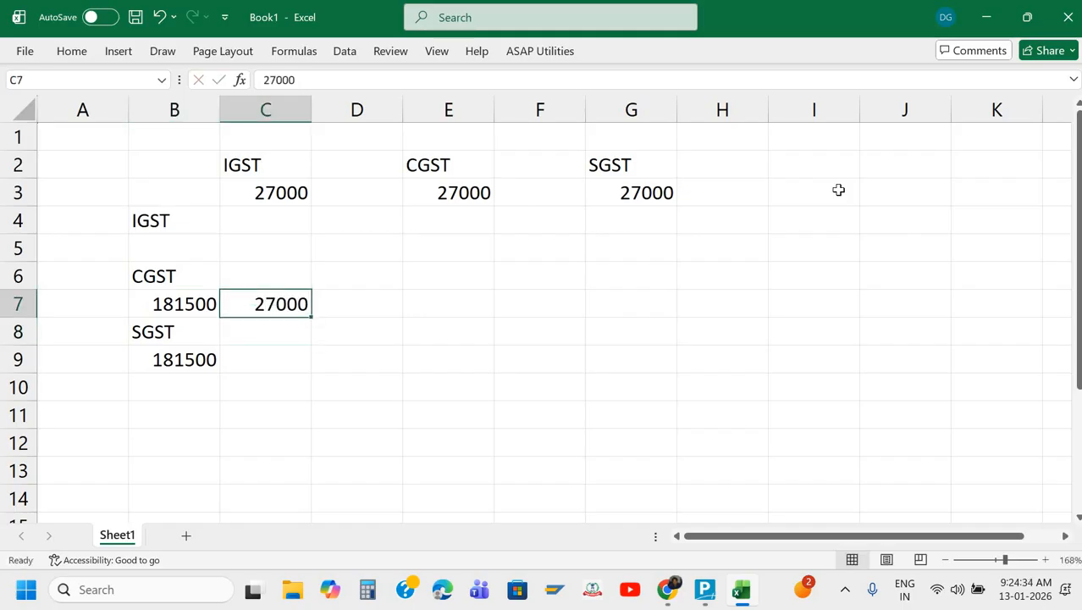
key(Right)
key(Right)
text(27000)
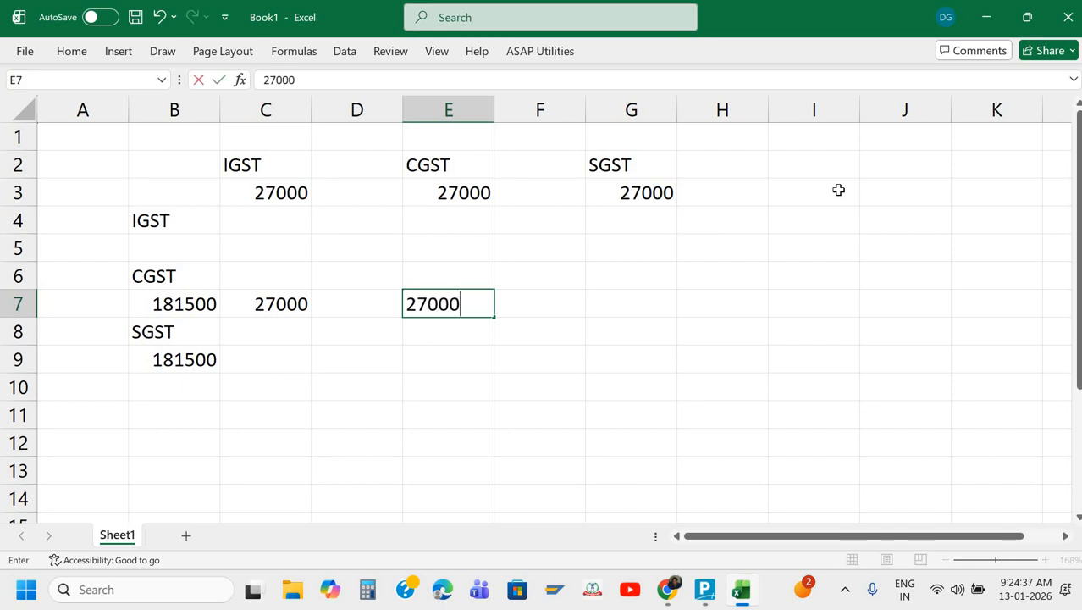
key(Return)
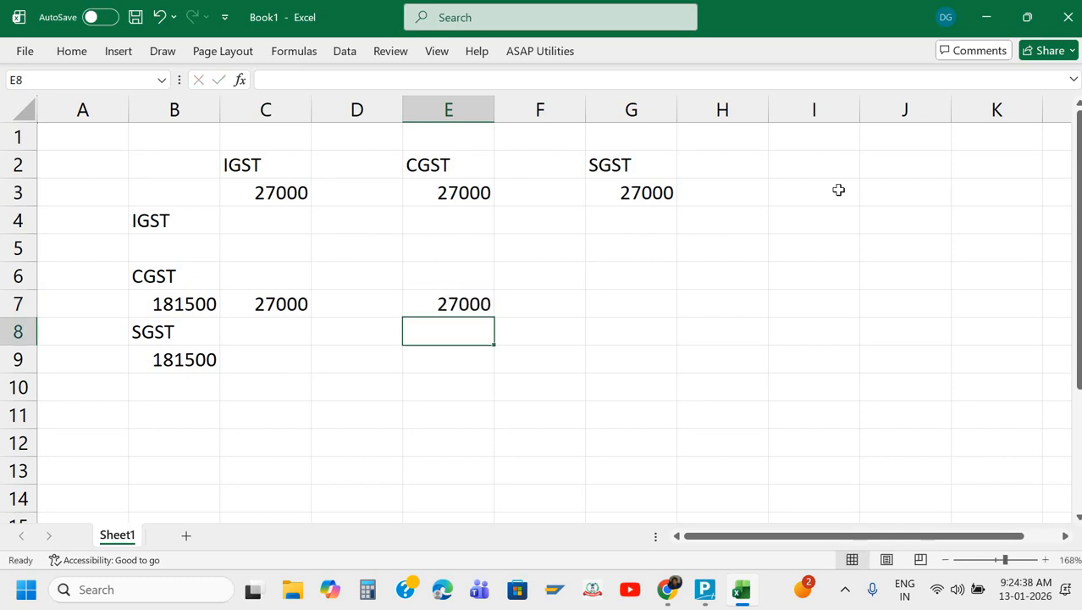
Set off the SGST credit by entering 27000 in G9 against the SGST liability
key(Down)
key(Down)
key(Left)
key(Left)
key(Left)
key(Up)
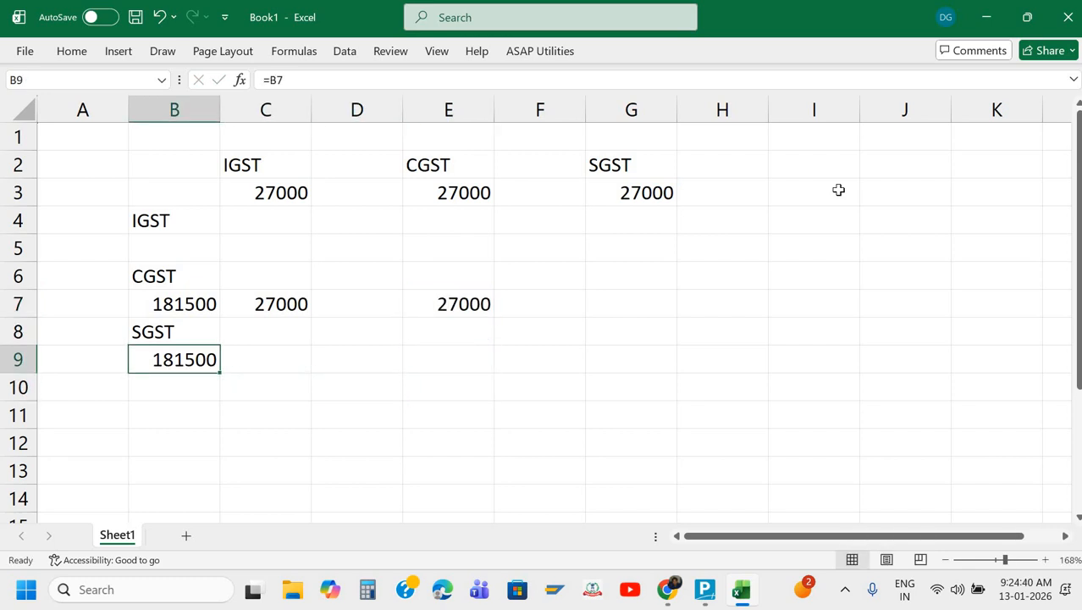
key(Right)
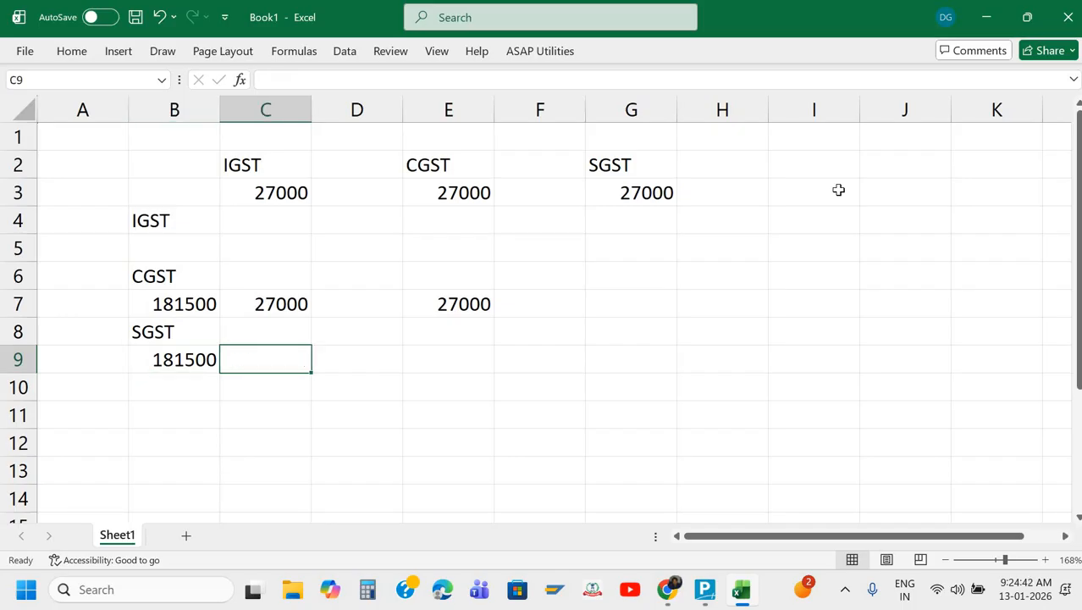
key(Right)
key(Right)
key(Right)
key(Right)
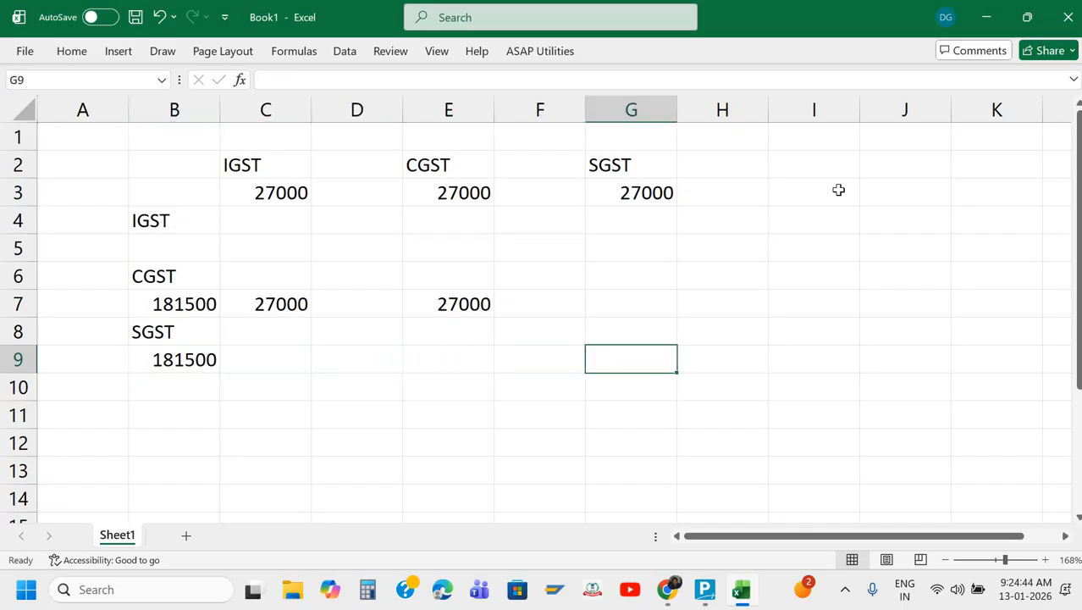
text(27000)
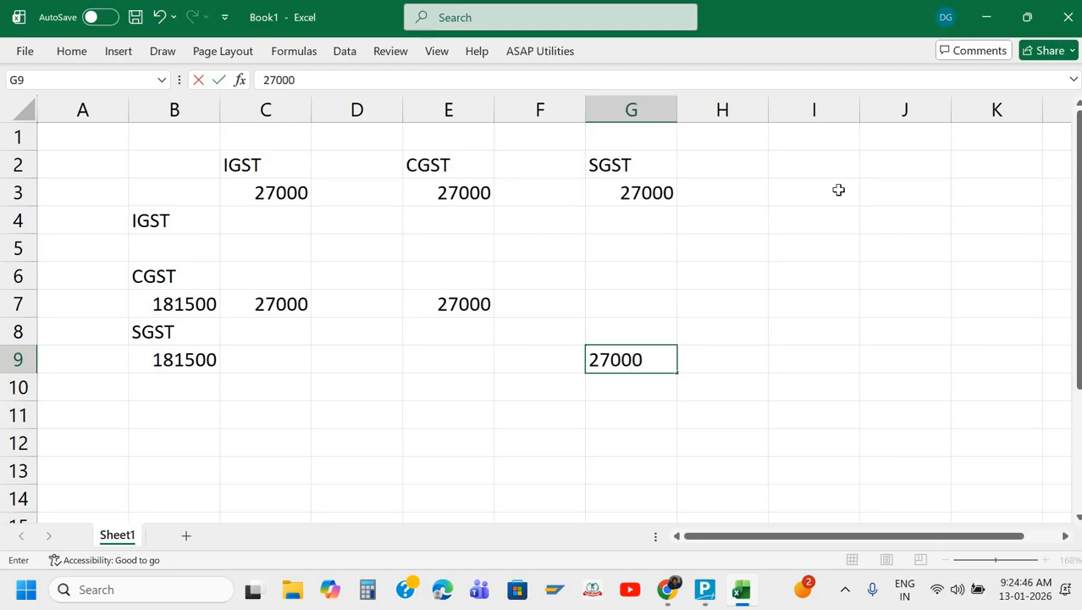
key(Return)
Calculate the remaining IGST liability in C10 by subtracting the set-off in C7 from C3
key(Left)
key(Left)
key(Left)
key(Left)
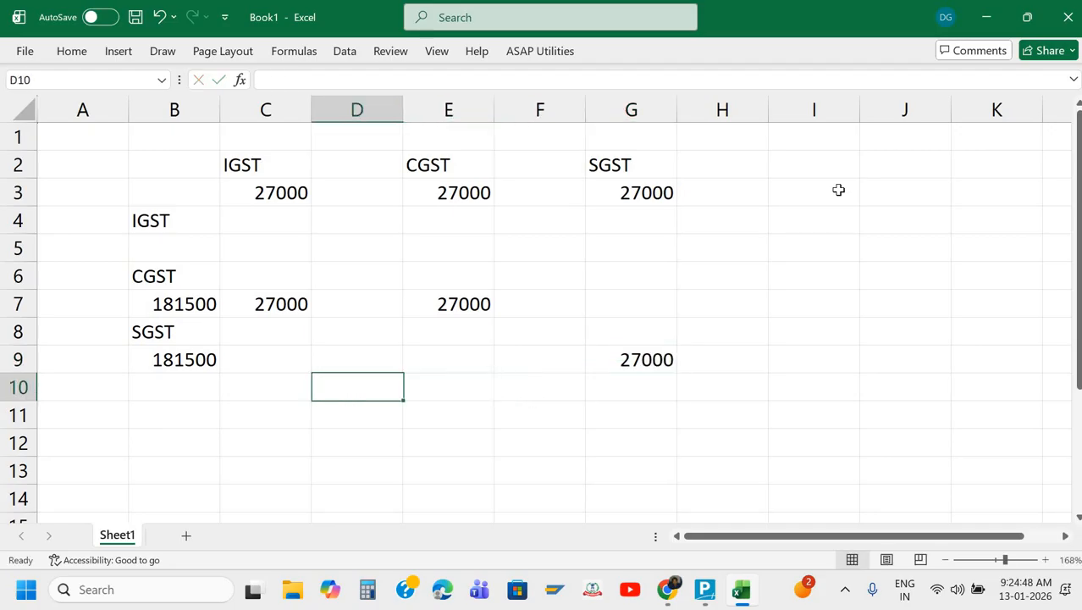
text(=)
key(Up)
key(Up)
key(Up)
key(Up)
key(Up)
key(Up)
key(Up)
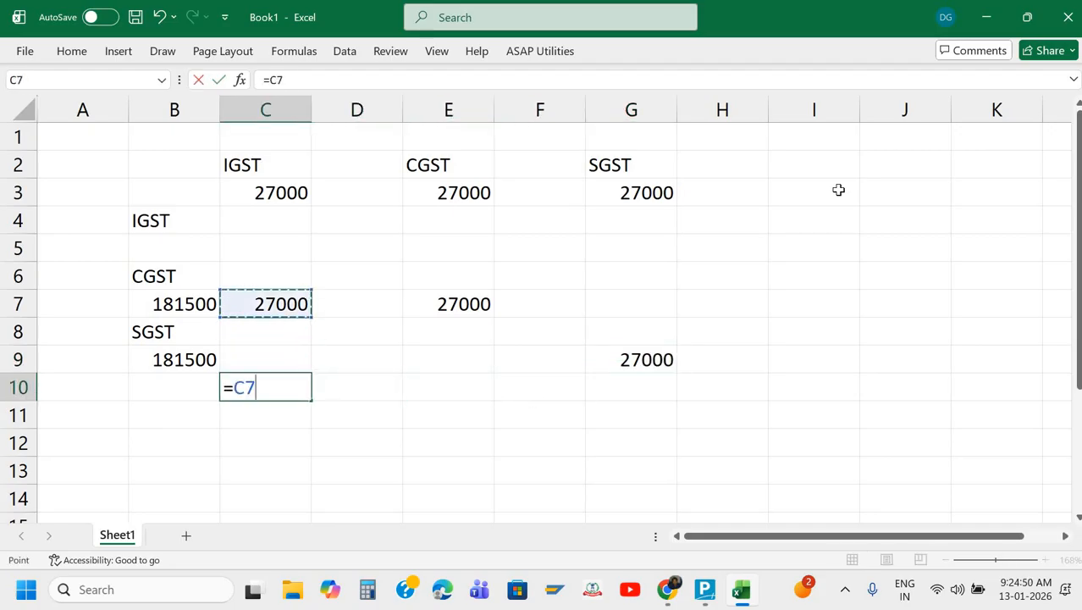
text(-)
key(Up)
key(Up)
key(Up)
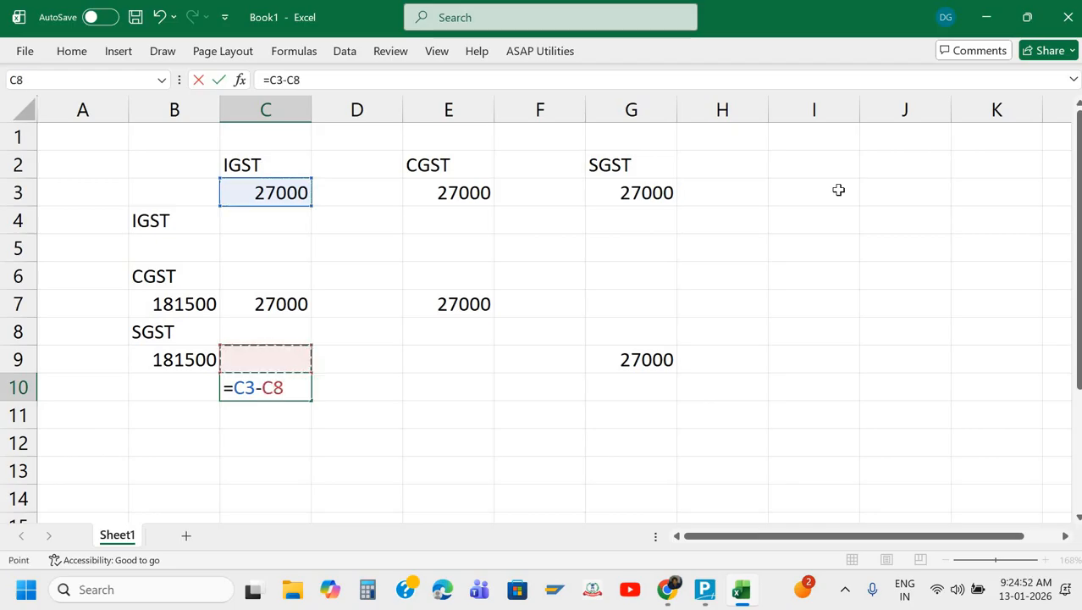
key(Tab)
Calculate the remaining CGST liability in E10 by subtracting the set-off in E7 from E3
key(Right)
text(=)
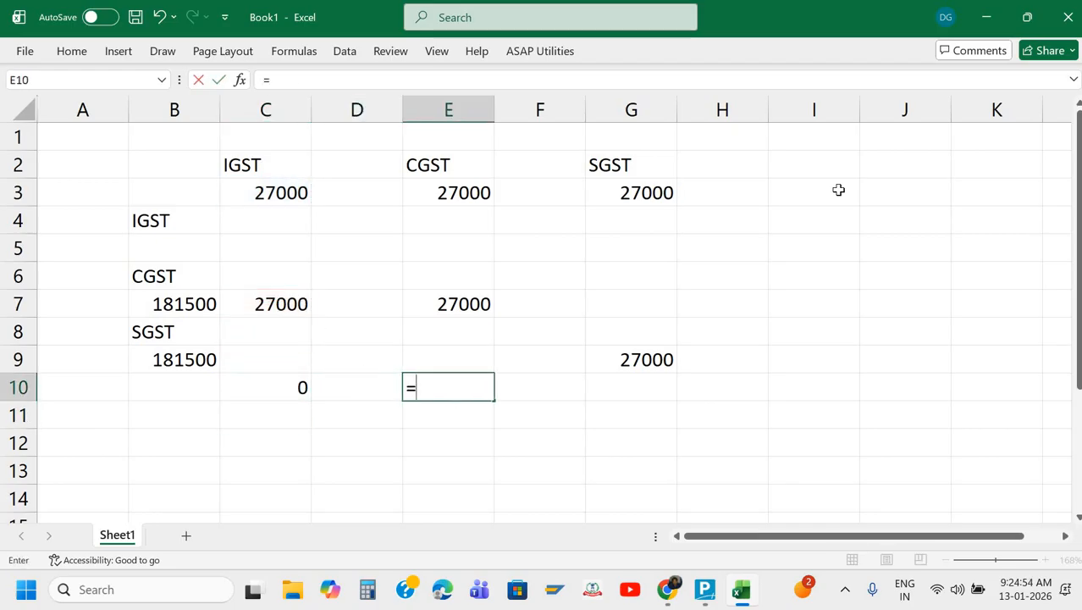
key(Up)
key(Up)
key(Up)
key(Up)
key(Up)
key(Up)
key(Up)
text(-)
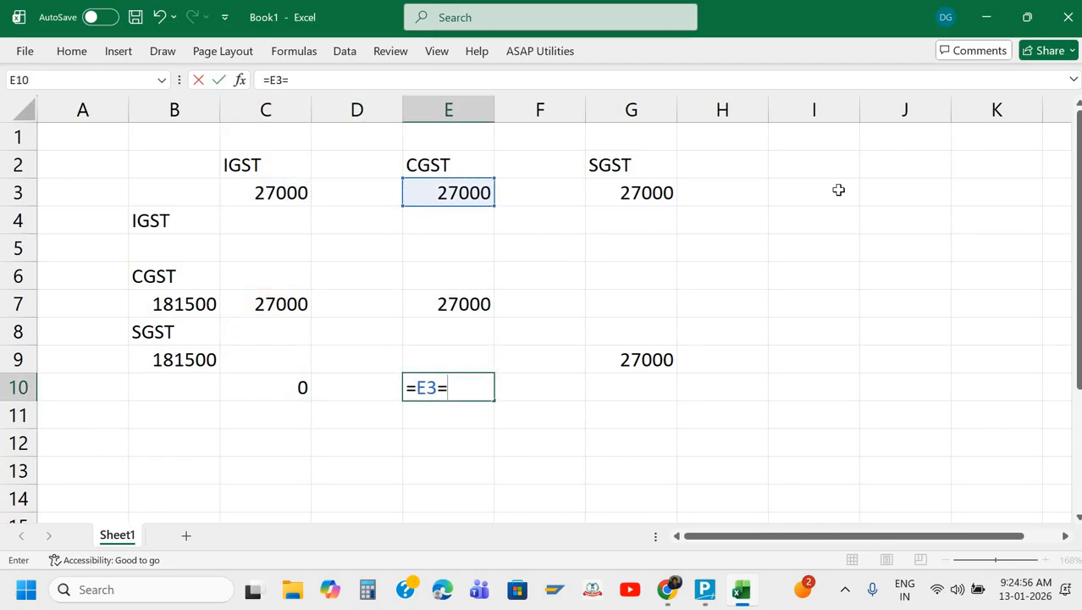
key(Up)
key(Up)
key(Up)
key(Return)
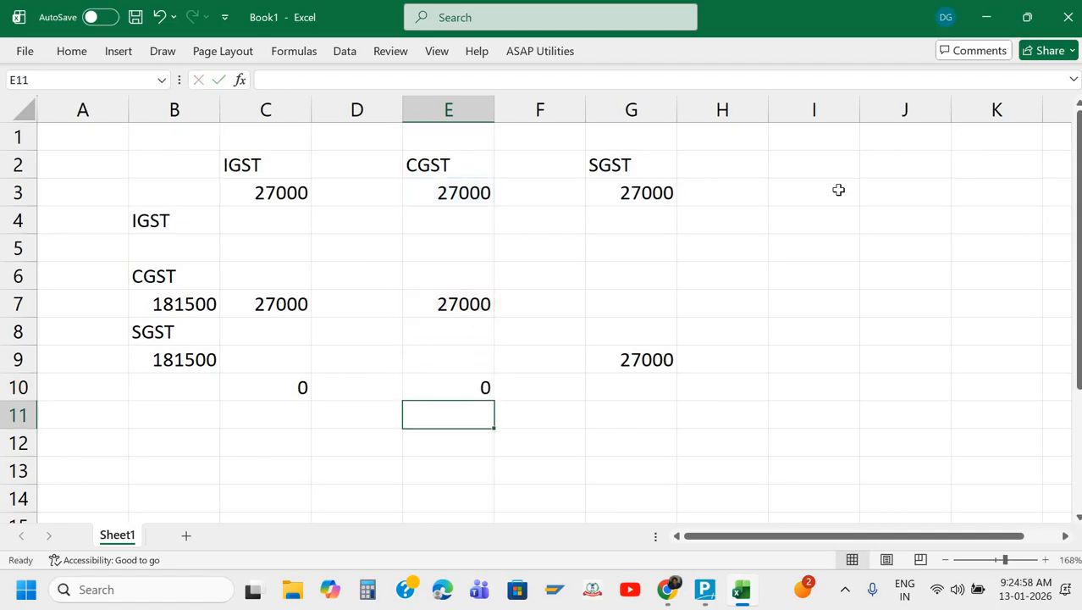
Calculate the remaining SGST liability in G10 by subtracting the set-off in G9 from G3
key(Up)
key(Up)
key(Right)
key(Down)
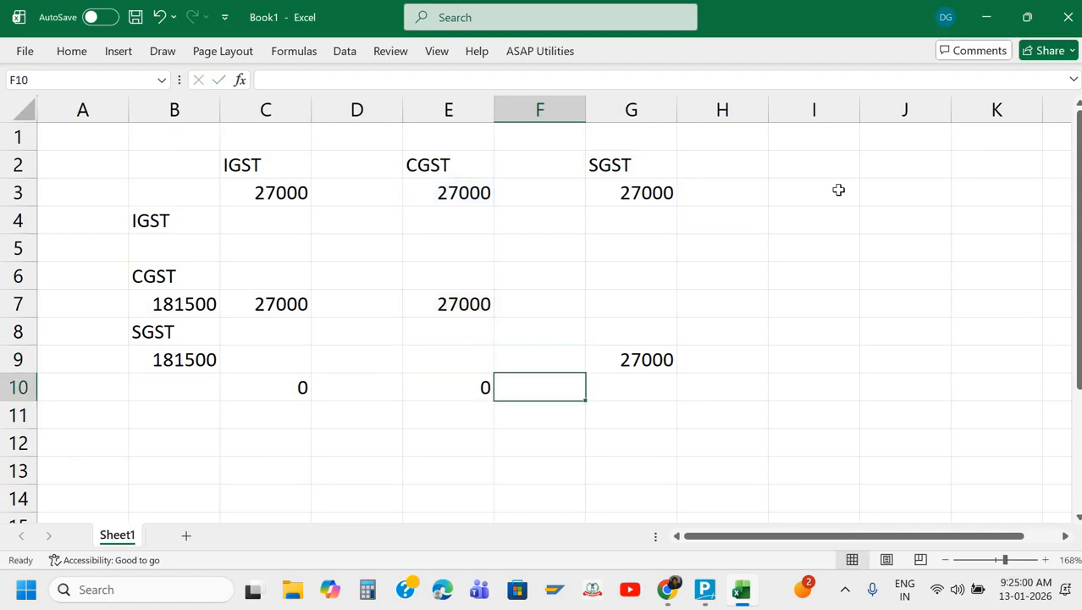
key(Right)
text(=)
key(Down)
key(Up)
key(Up)
key(Up)
key(Up)
key(Up)
key(Up)
key(Up)
key(Up)
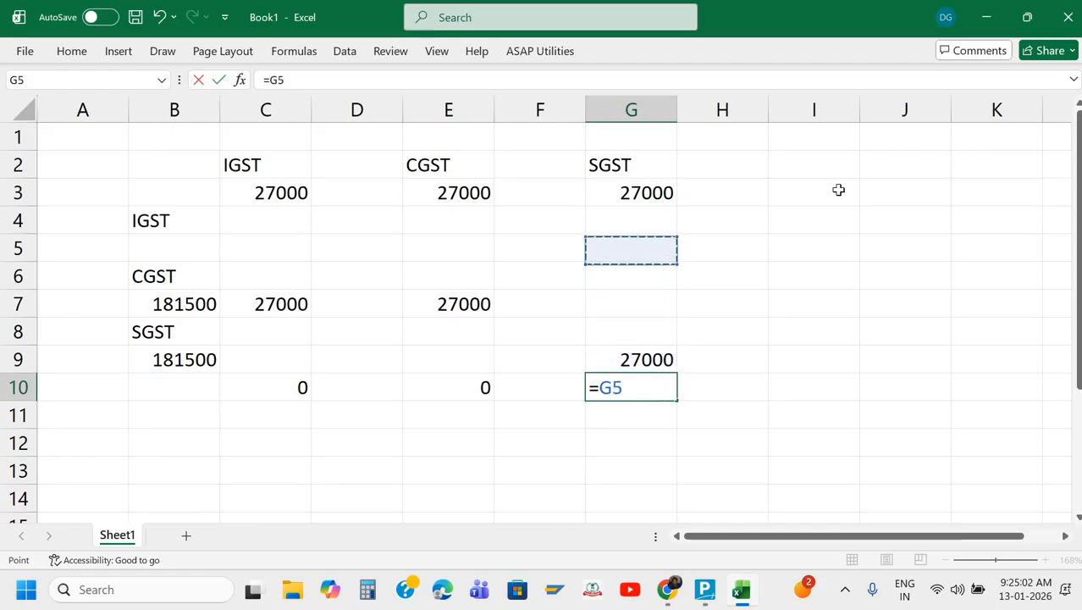
text(-)
key(Up)
key(Return)
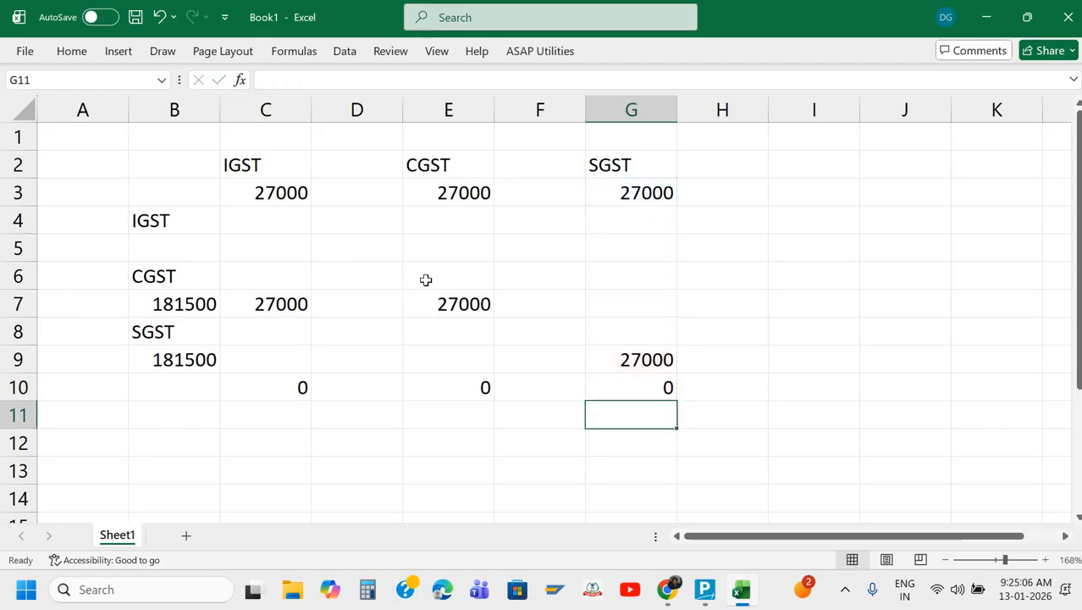
Switch to TallyPrime, leave the Duties & Taxes summary and start a new journal voucher
key(alt+Tab)
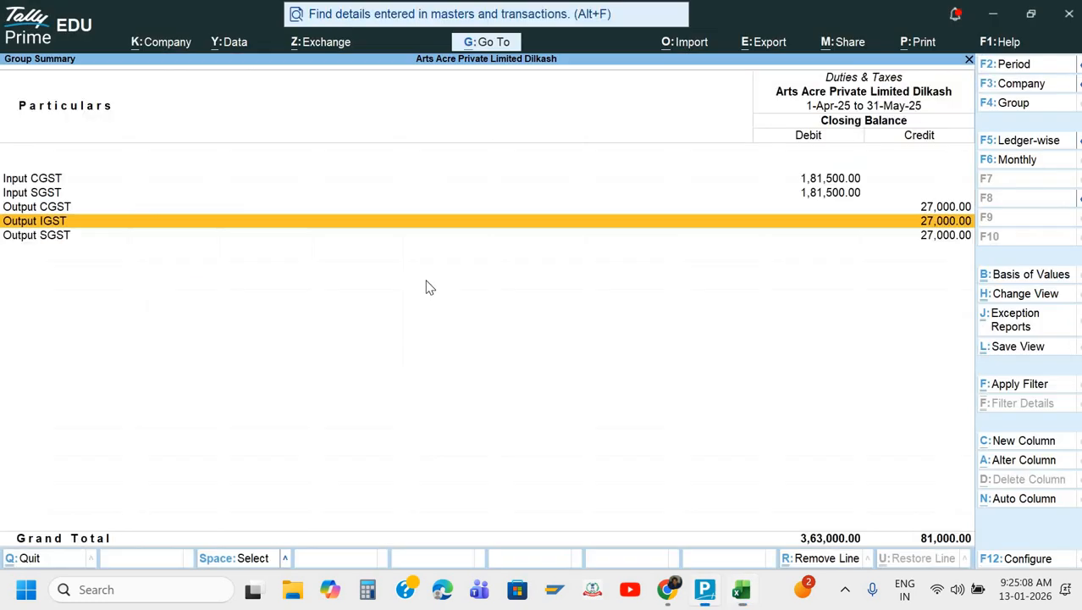
key(Escape)
key(Escape)
key(Escape)
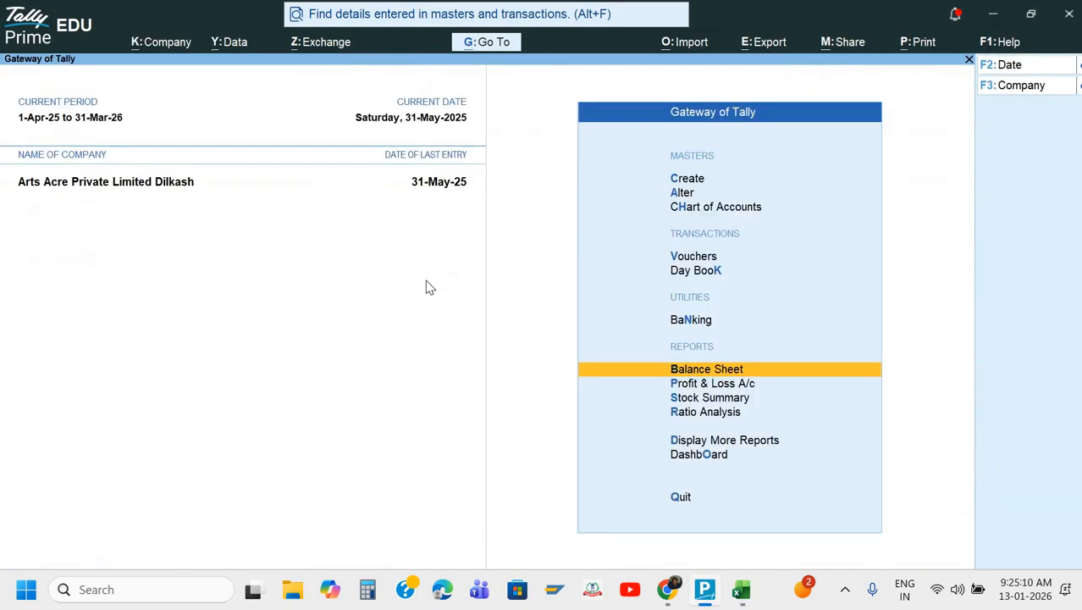
key(Home)
key(Down)
key(Down)
key(Down)
key(Return)
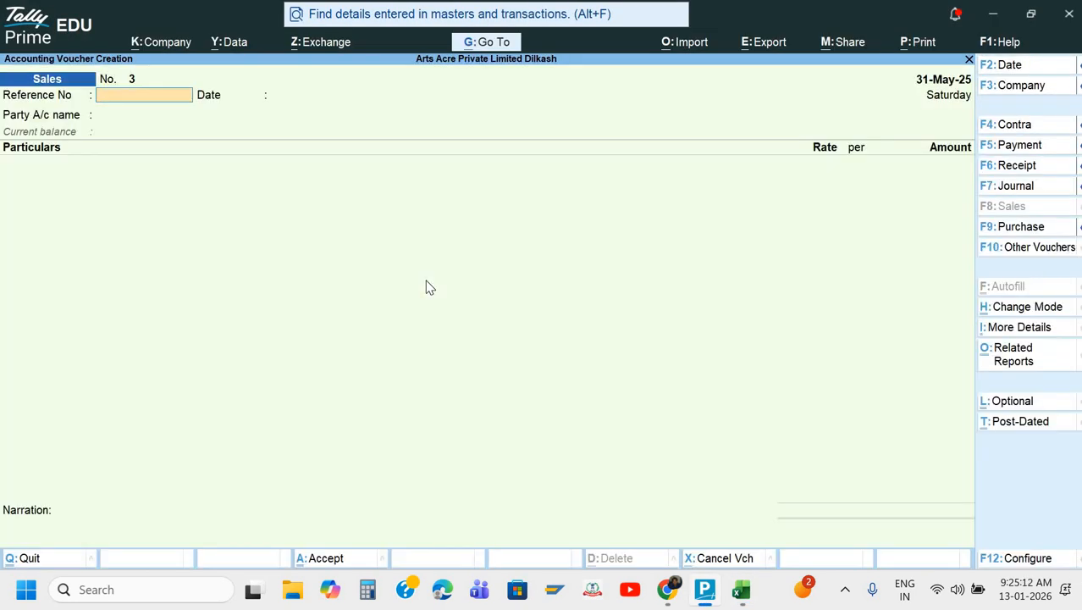
key(F7)
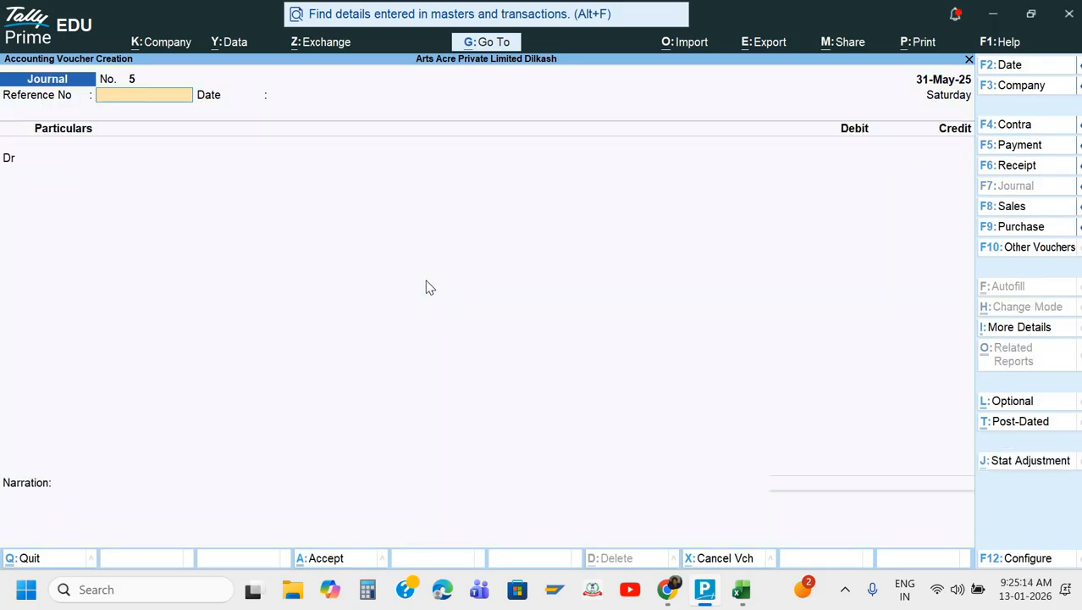
Set the journal's stat adjustment to GST, Decrease in Tax Liability, with Others as the additional nature of adjustment
key(alt+j)
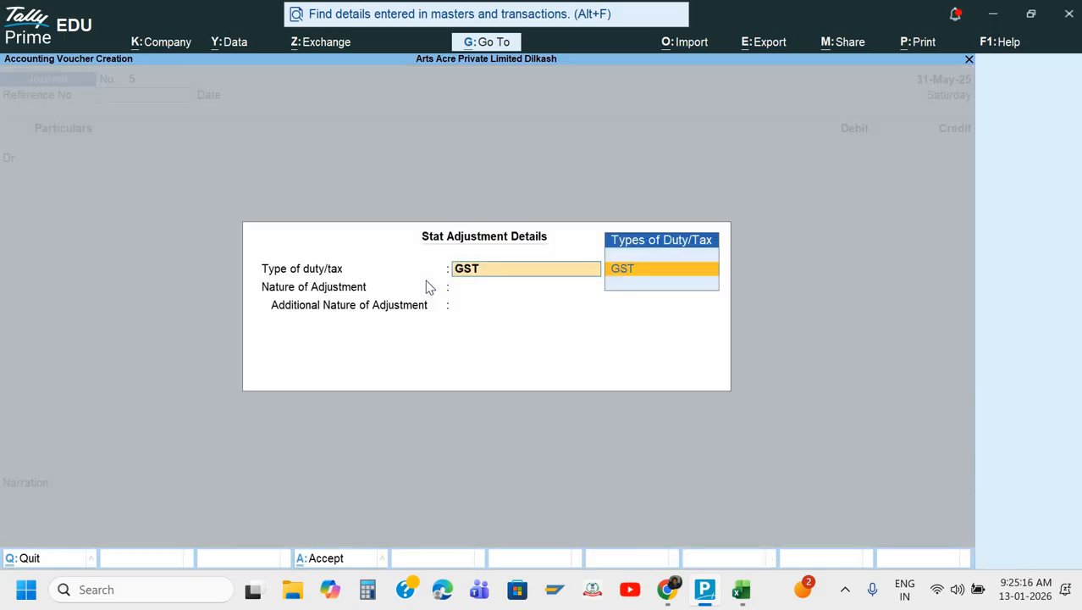
key(Return)
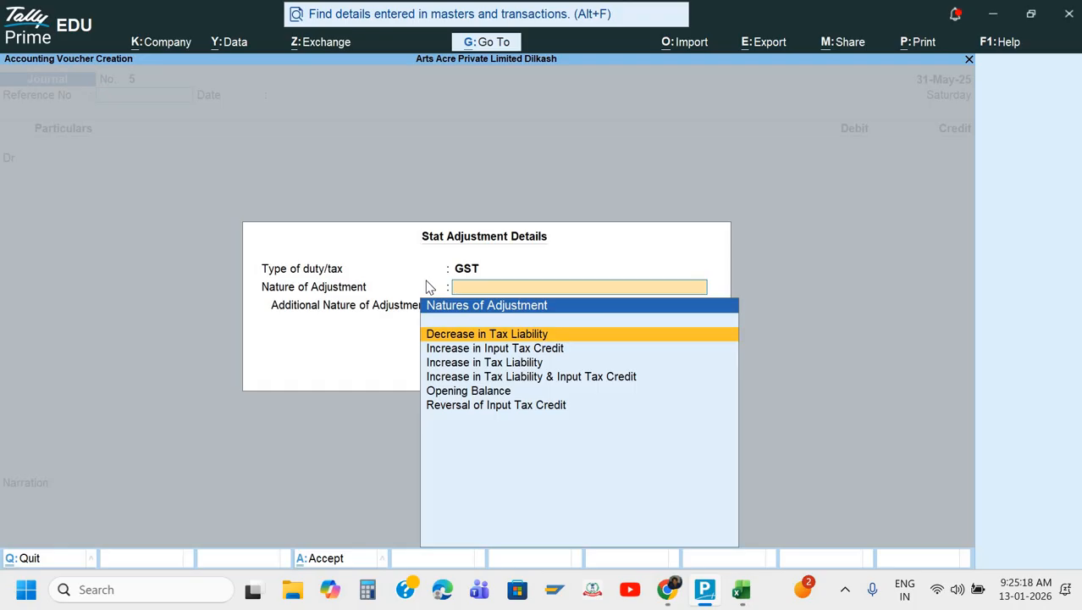
key(Return)
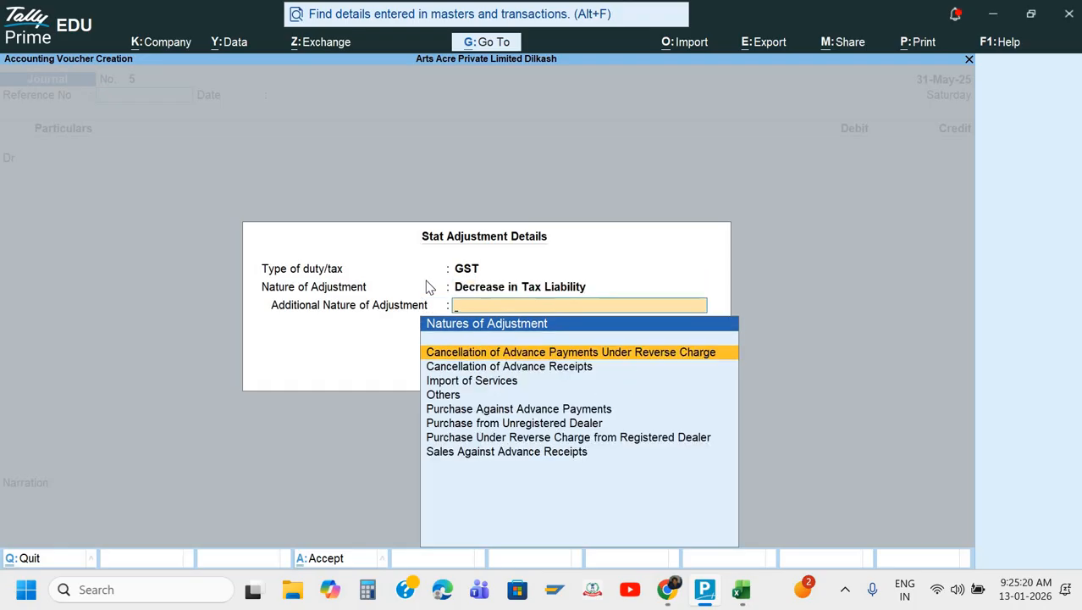
key(Down)
key(Down)
key(Down)
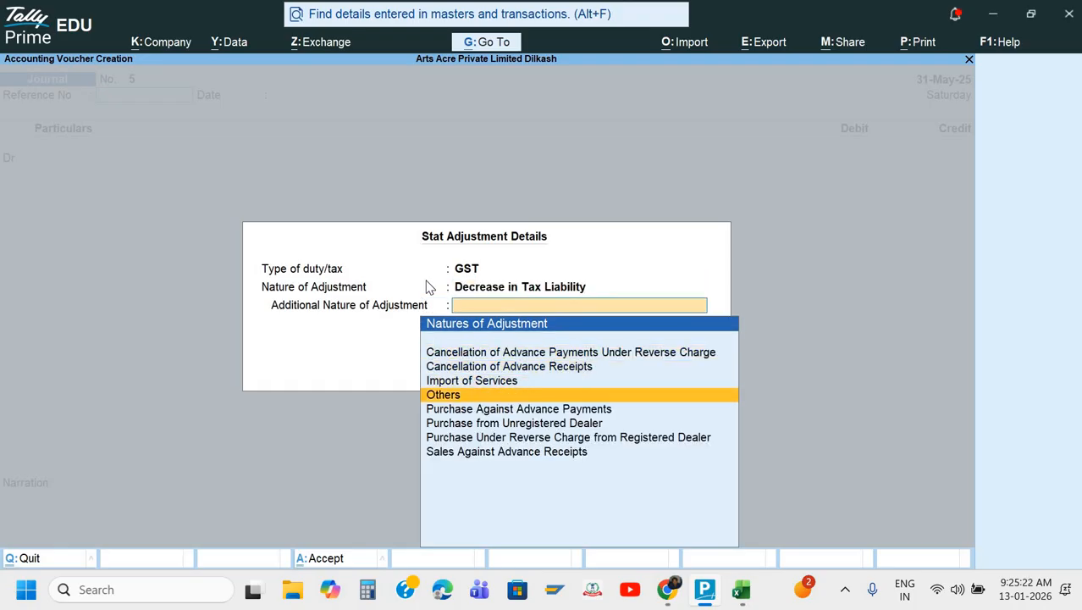
key(Return)
key(Return)
key(Return)
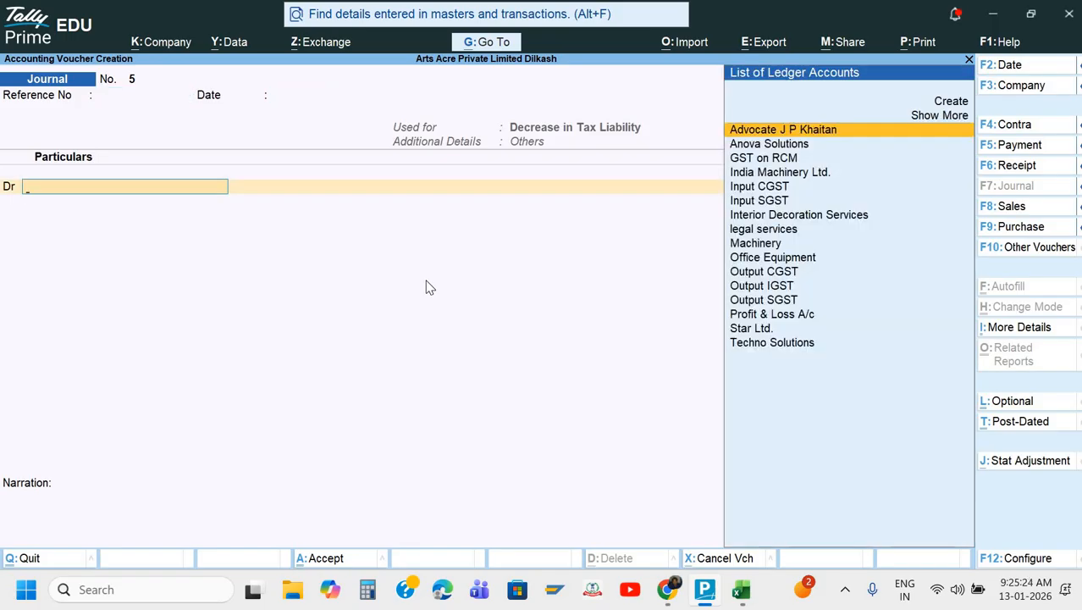
Debit Output IGST with 27,000 in the journal, keeping the 0 % rate and an empty taxable value
text(O)
key(Down)
key(Down)
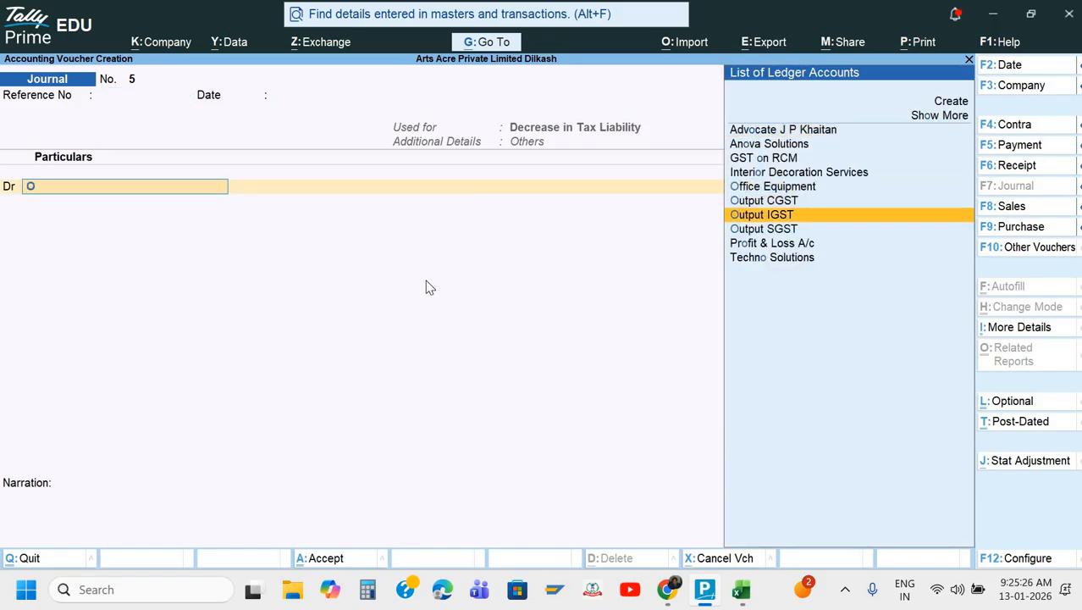
key(Return)
key(Return)
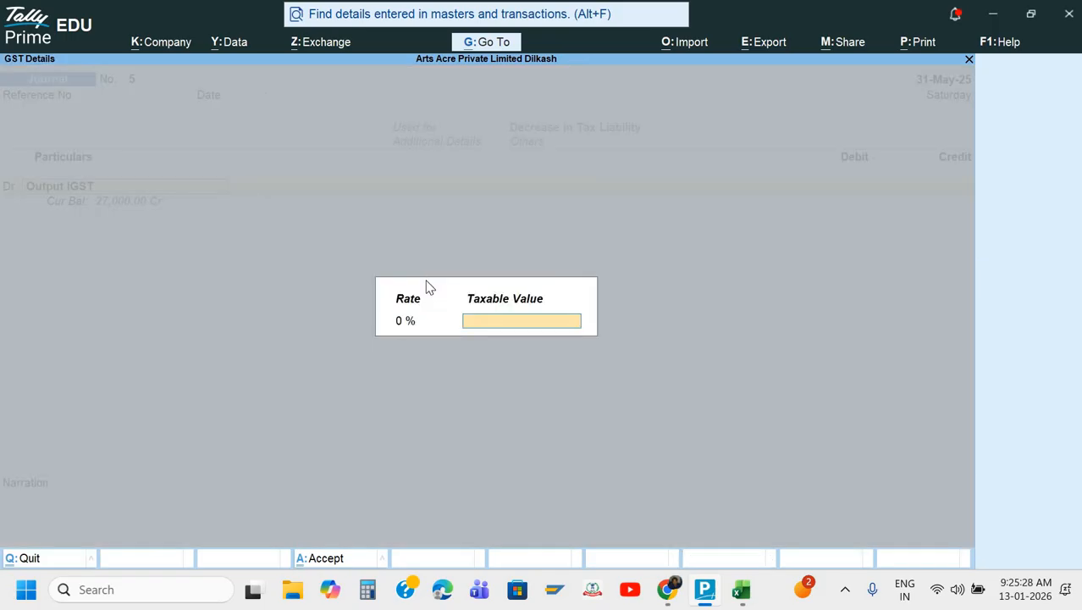
key(Return)
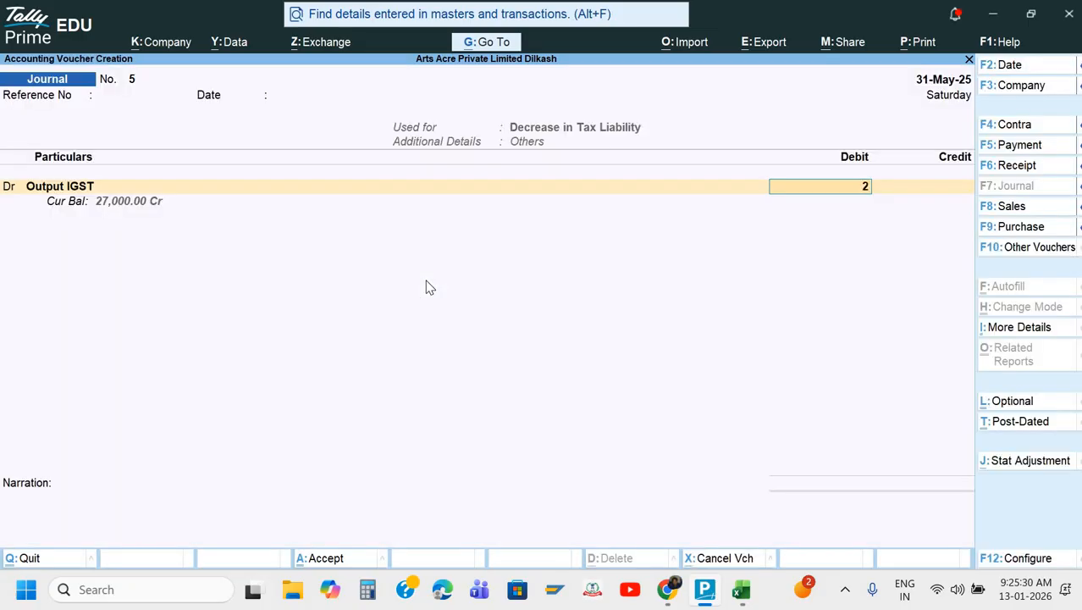
text(27000)
key(Return)
Add a second debit line for Output CGST with 27,000
text(d)
key(Return)
text(O)
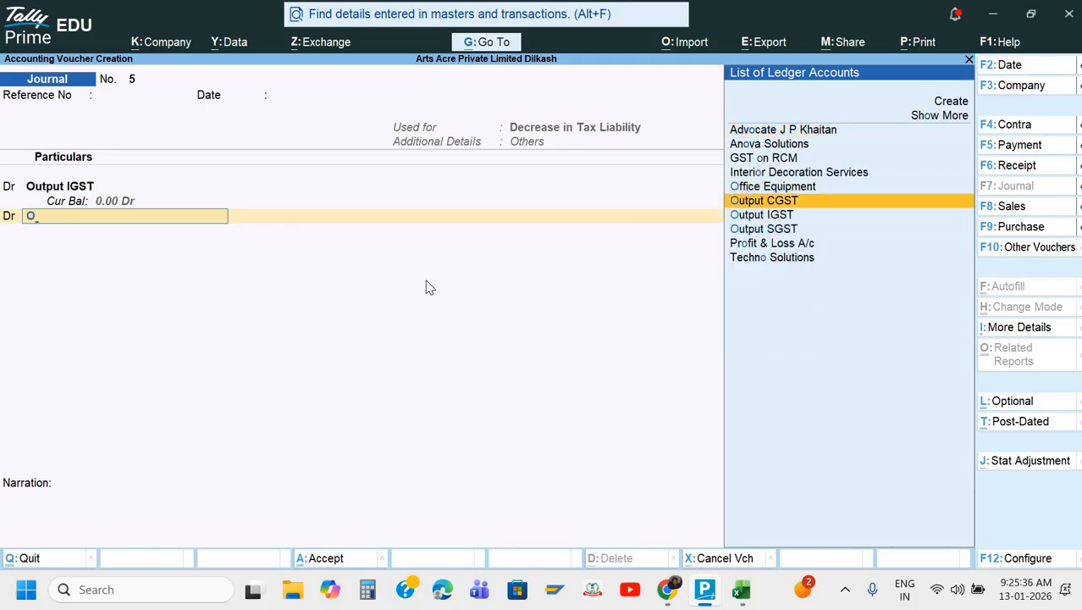
key(Return)
key(Return)
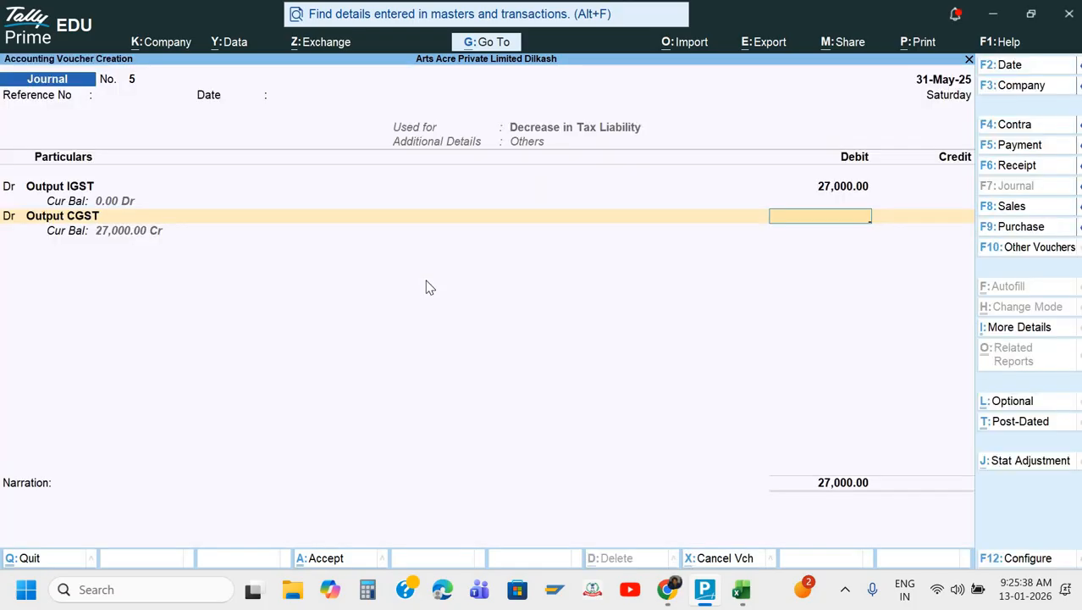
text(27,000)
key(Return)
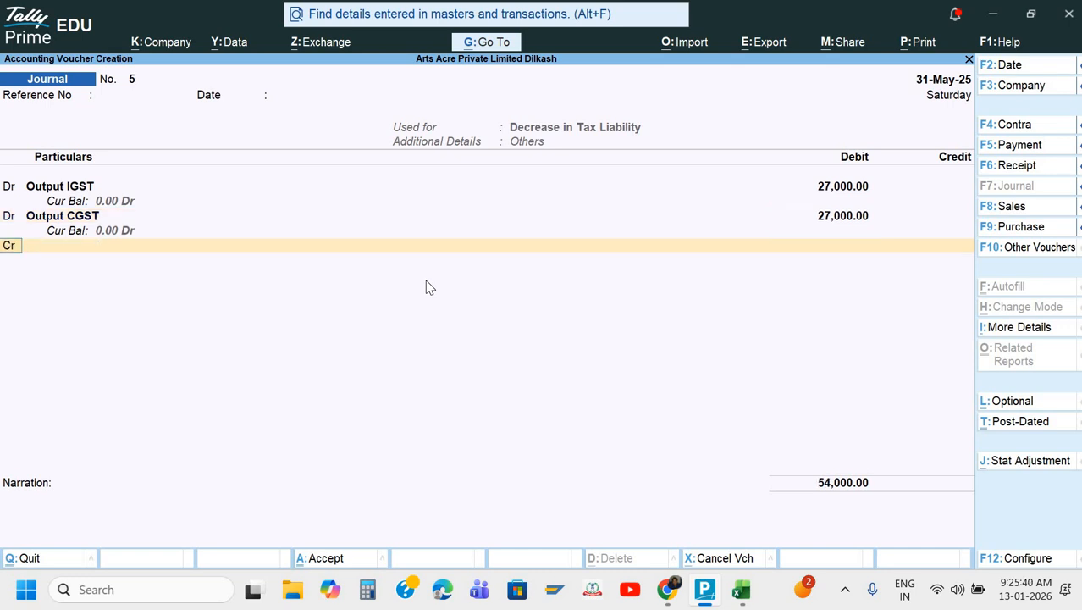
Add a third debit line for Output SGST with 27,000, leaving the GST rate at 0 %
text(d)
key(Return)
text(O)
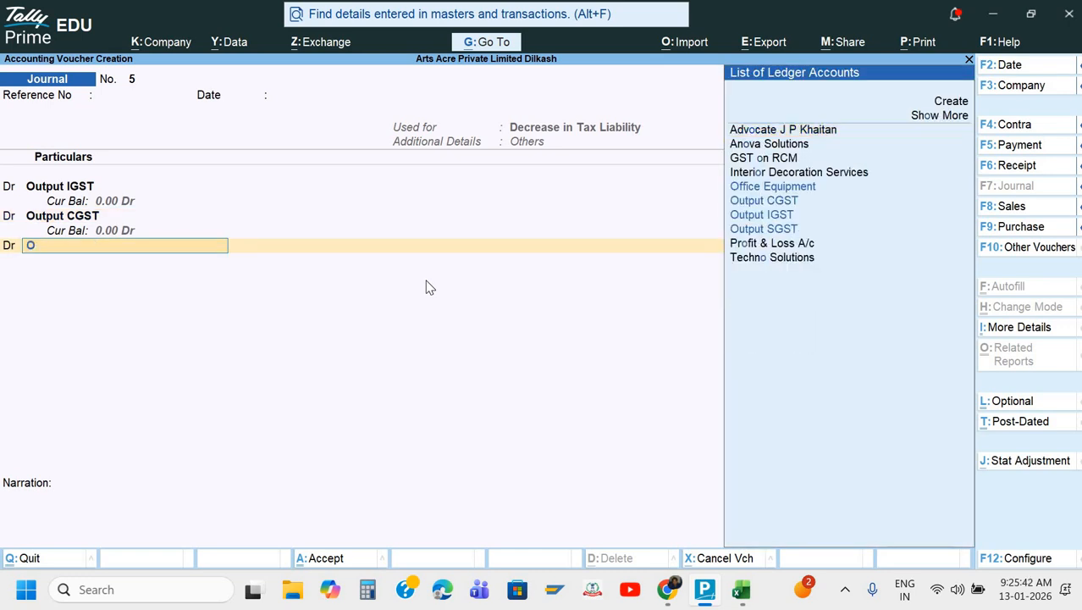
key(Down)
key(Down)
key(Down)
key(Return)
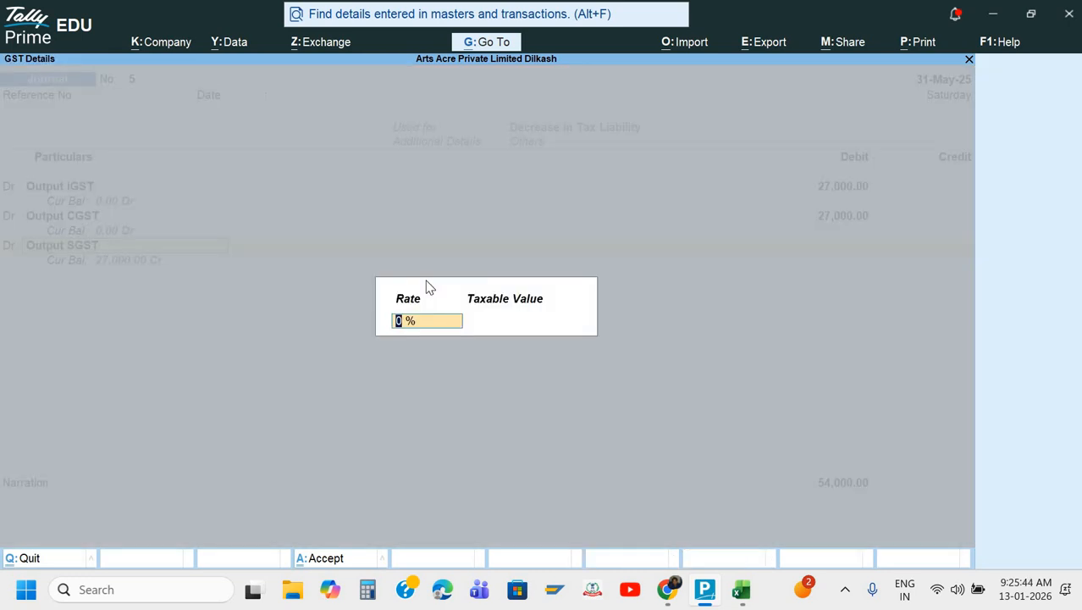
key(Return)
key(Return)
text(27)
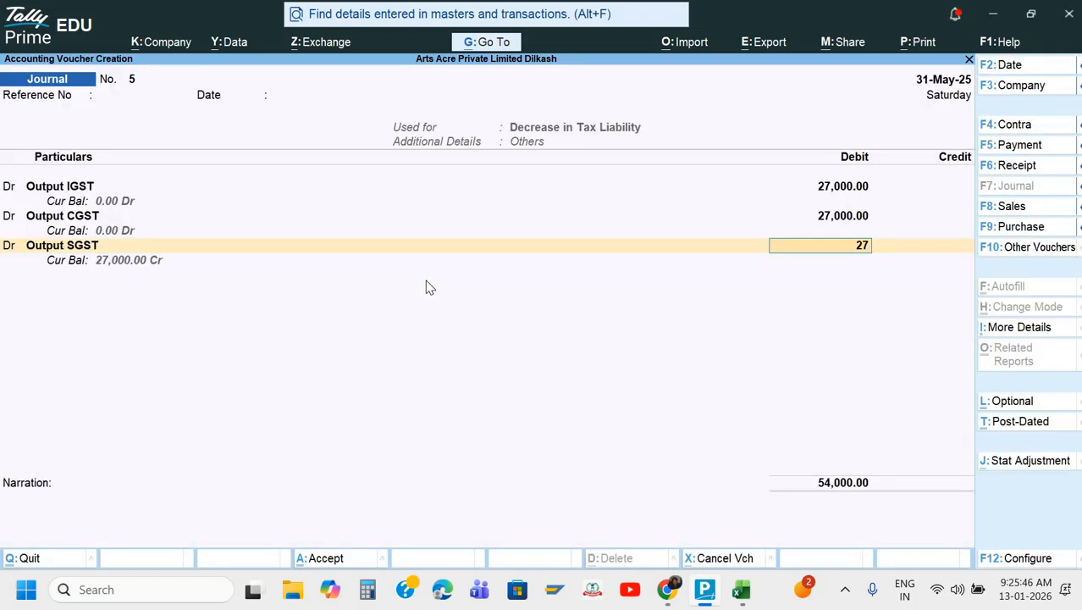
text(000)
key(Return)
Credit Input CGST with 54,000 in the journal, consulting the set-off working in Excel
key(alt+Tab)
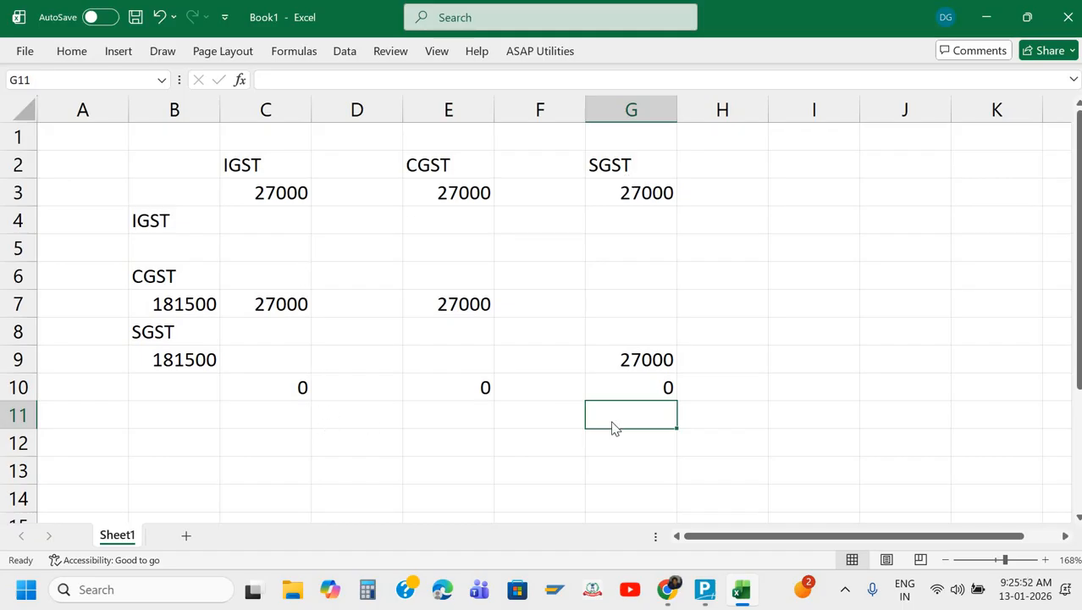
key(alt+Tab)
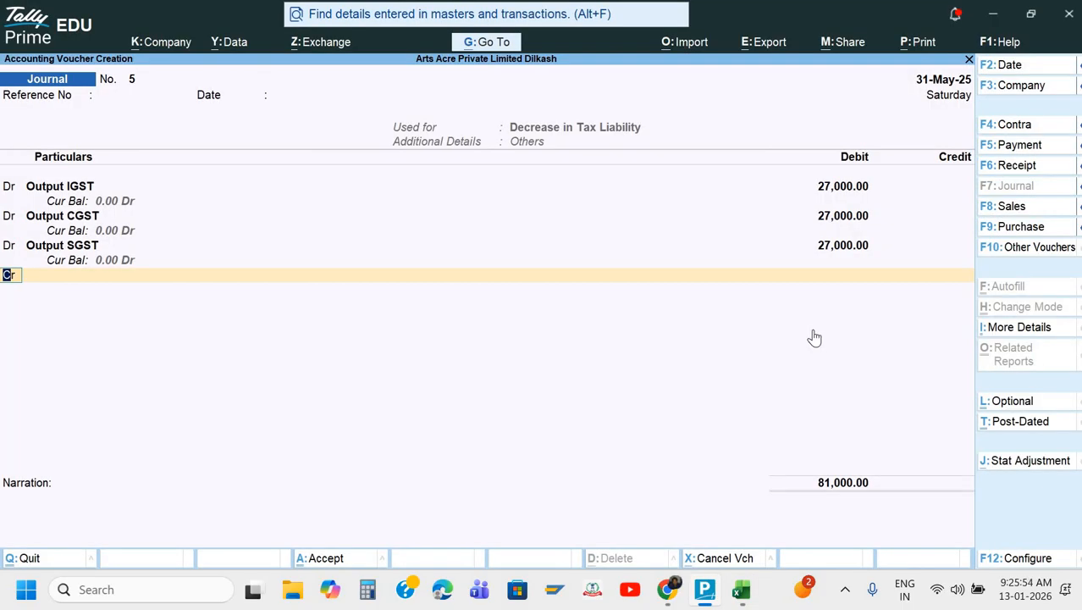
text(In)
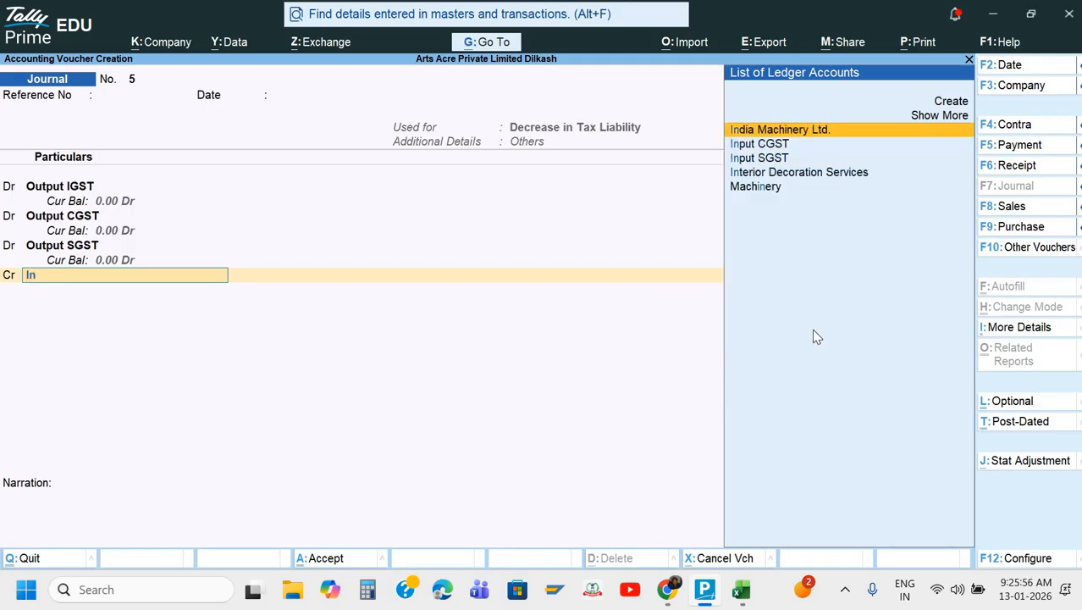
key(Down)
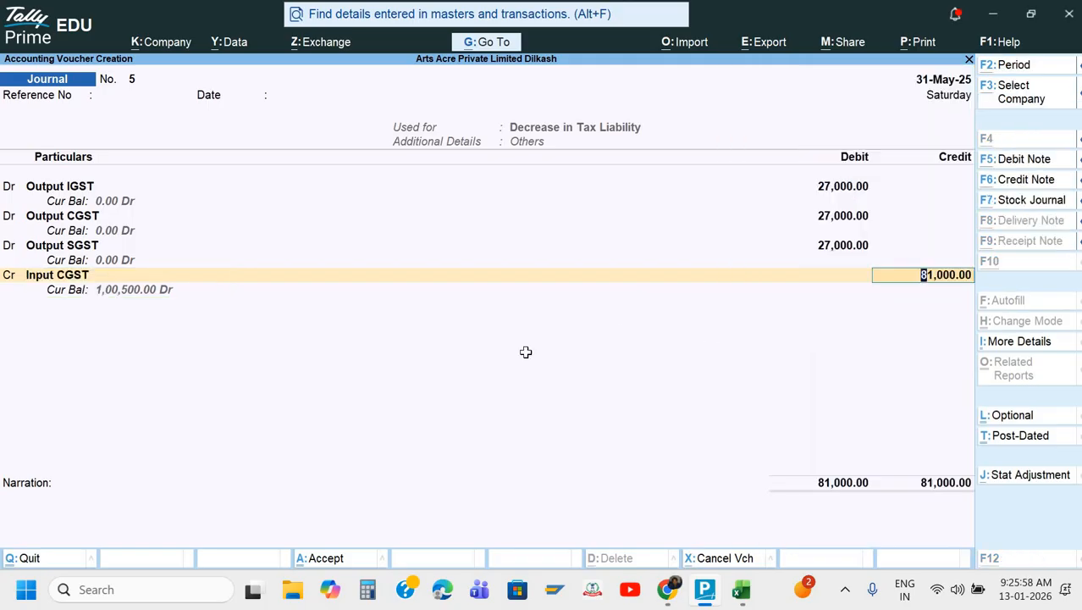
key(alt+Tab)
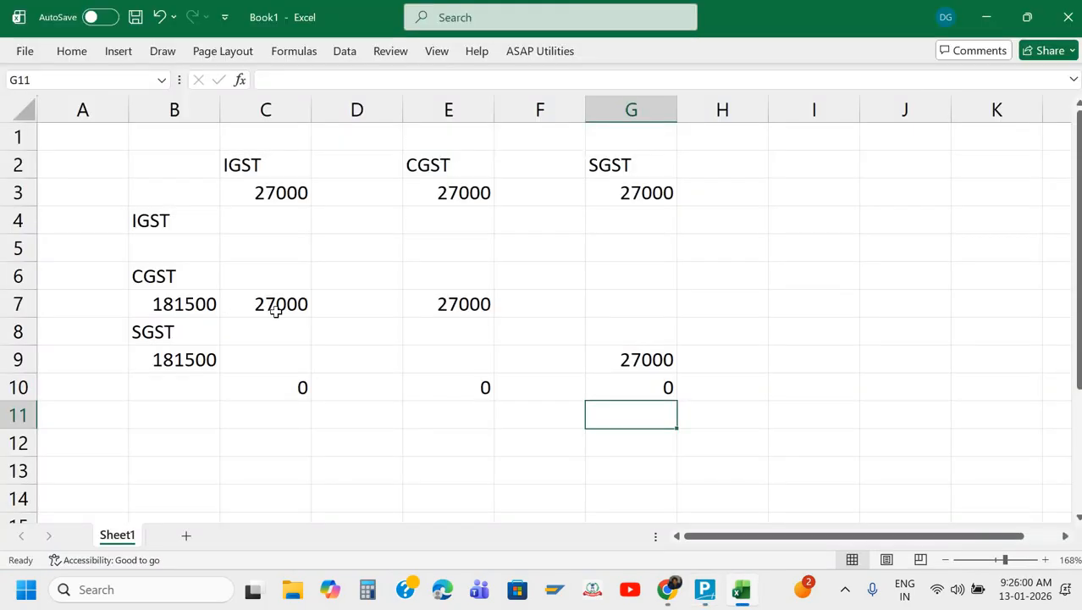
key(alt+Tab)
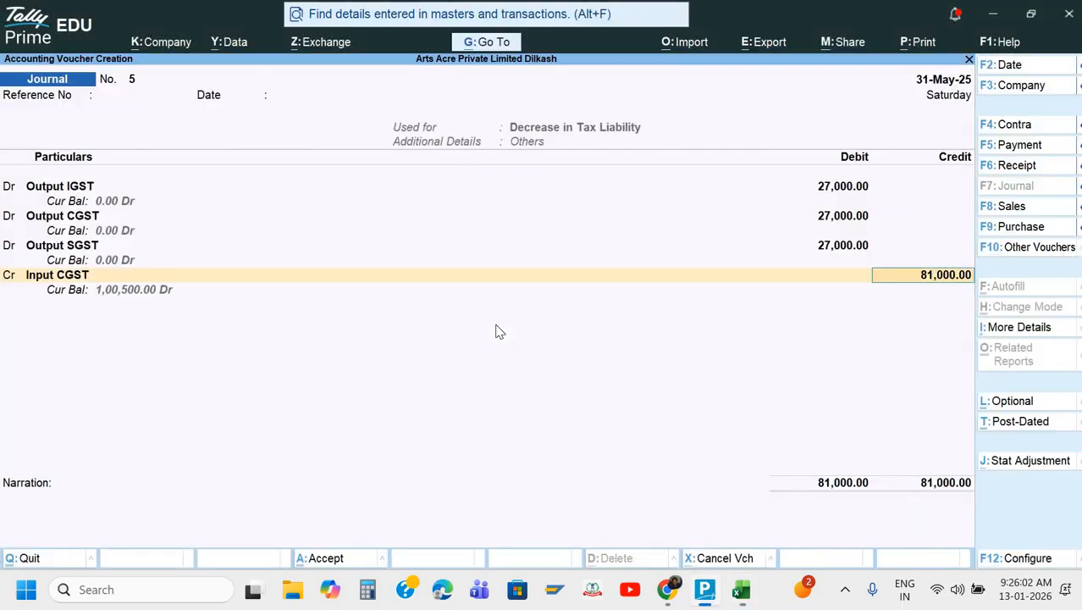
text(54,)
text(000)
key(Return)
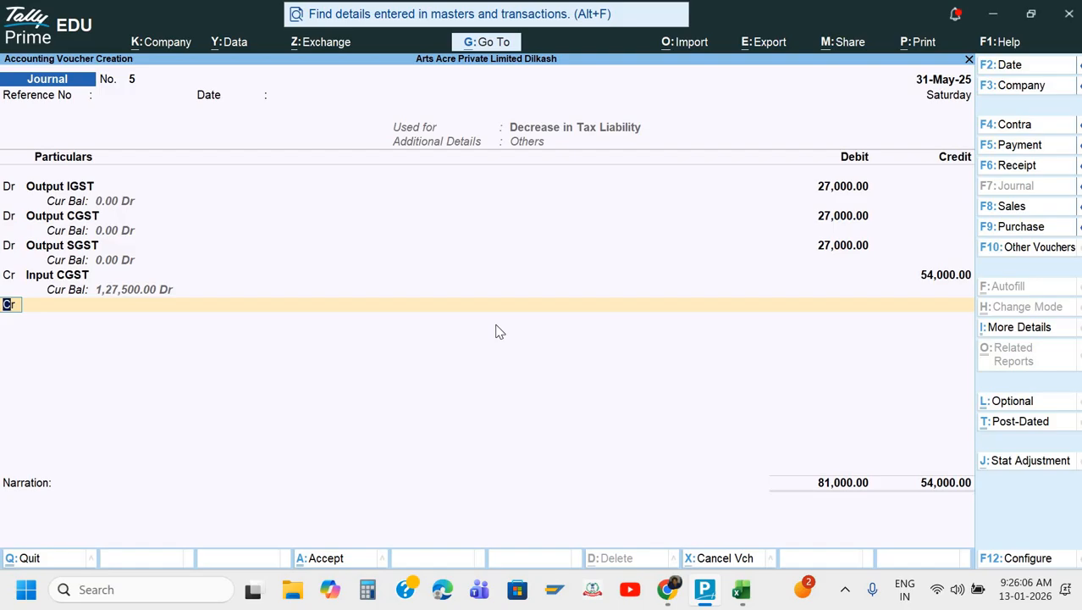
Credit Input SGST with 27,000 to balance the journal, checking against the Excel set-off working
key(Return)
text(In)
key(Down)
key(Down)
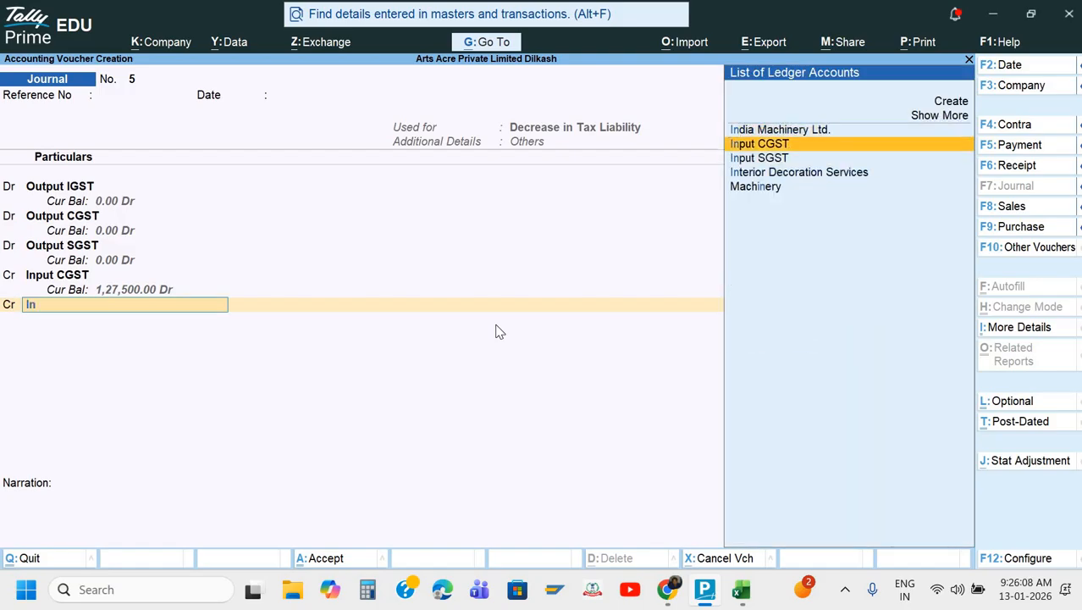
key(Return)
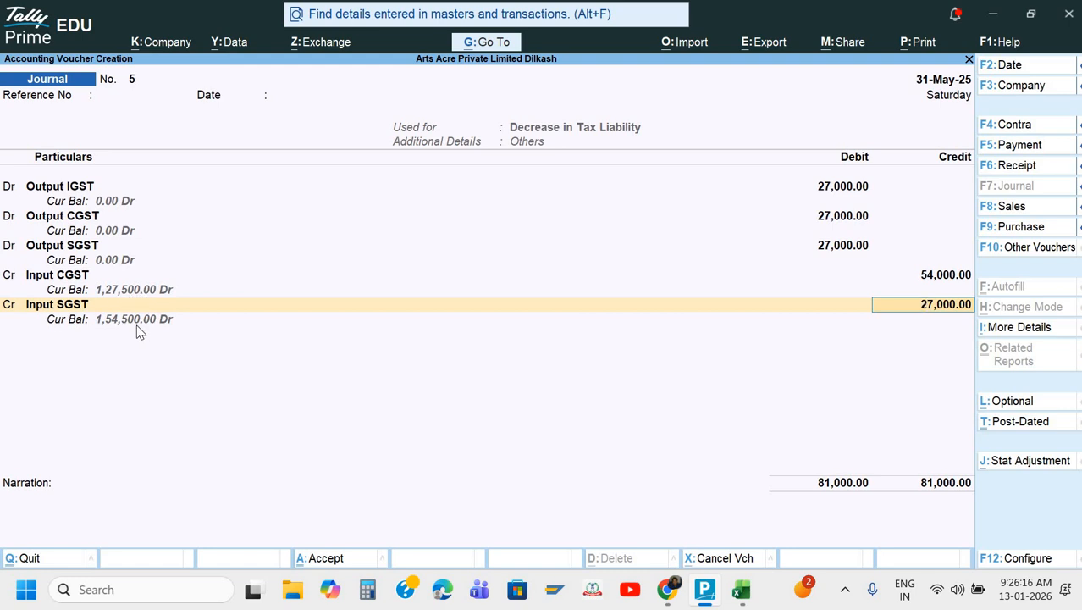
key(alt+Tab)
key(alt+Tab)
key(Return)
Enter the narration "Being ITC Adjsuted" and save the journal voucher
text(Being IG)
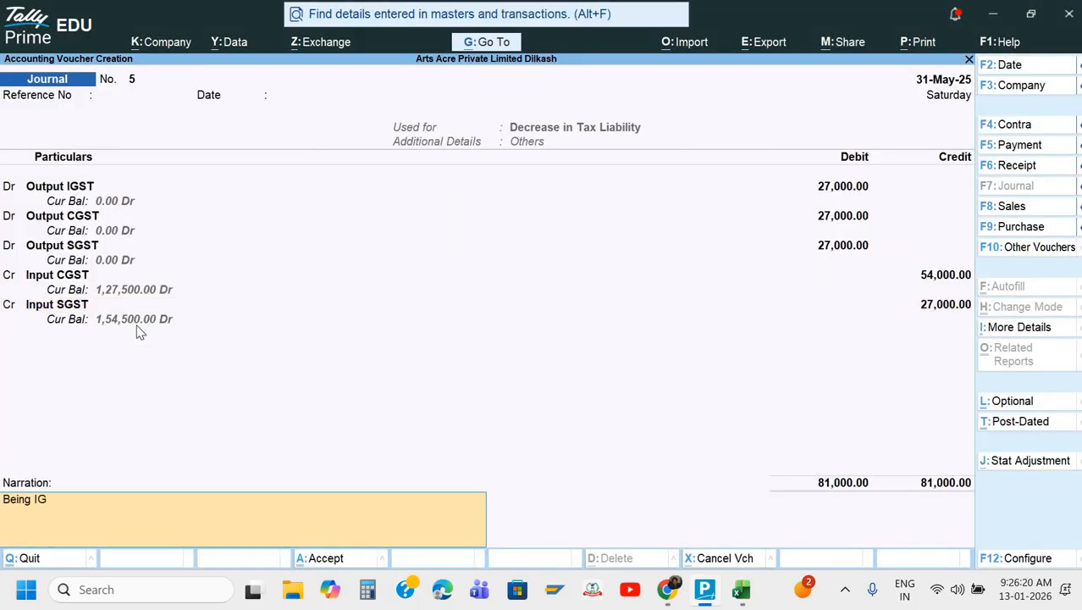
key(BackSpace)
text(TC)
text( Adj)
text(usted.)
key(Return)
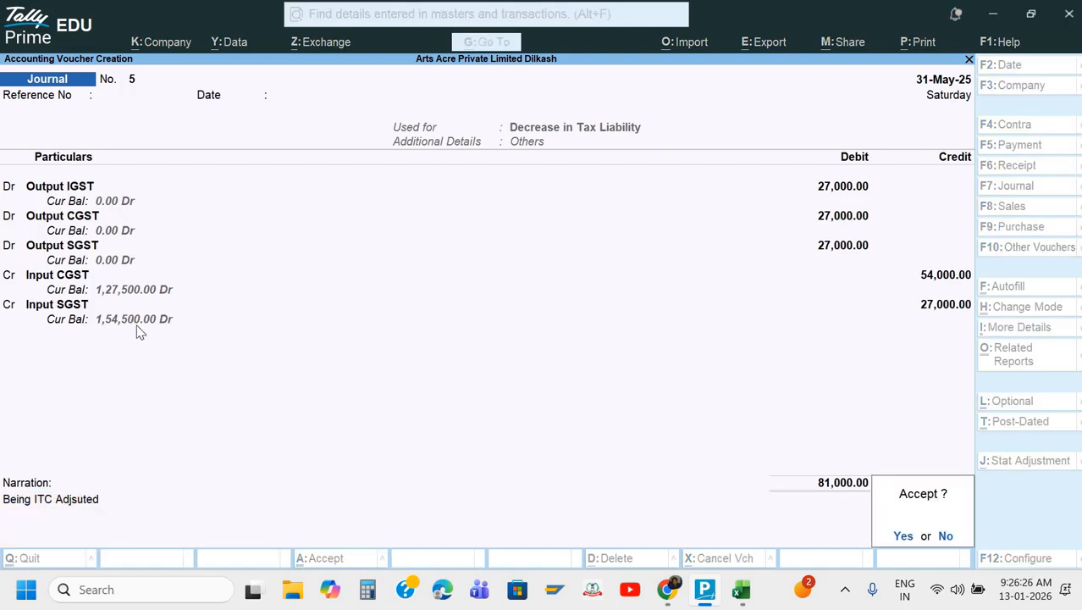
key(Return)
Open the Duties & Taxes group from the Balance Sheet to check the GST ledger balances
key(Escape)
key(Return)
key(Down)
key(Down)
key(Down)
key(Down)
key(Down)
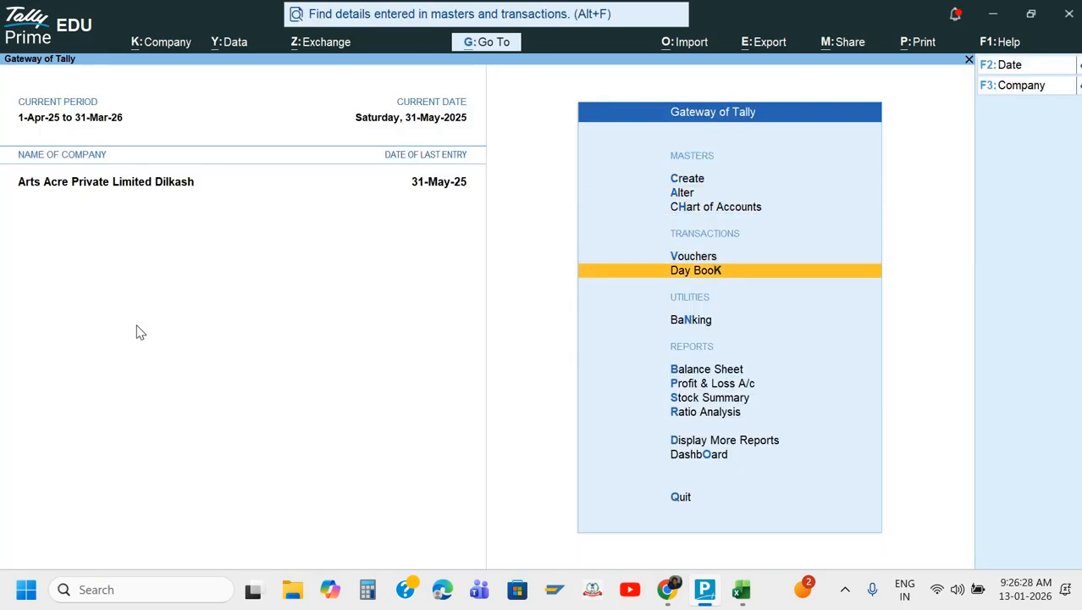
key(Return)
key(Down)
key(Down)
key(Down)
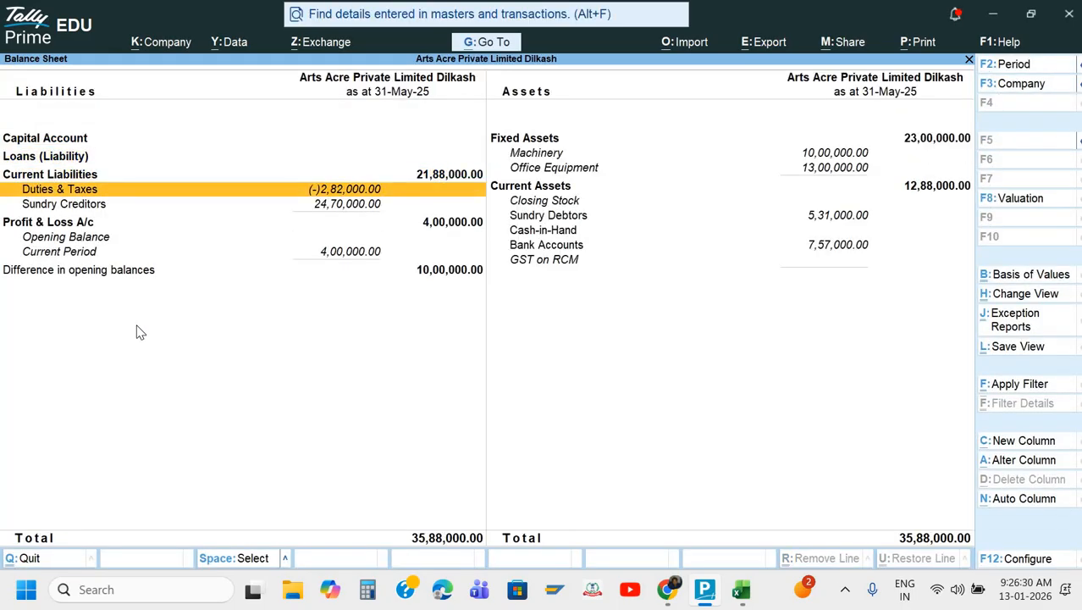
key(Return)
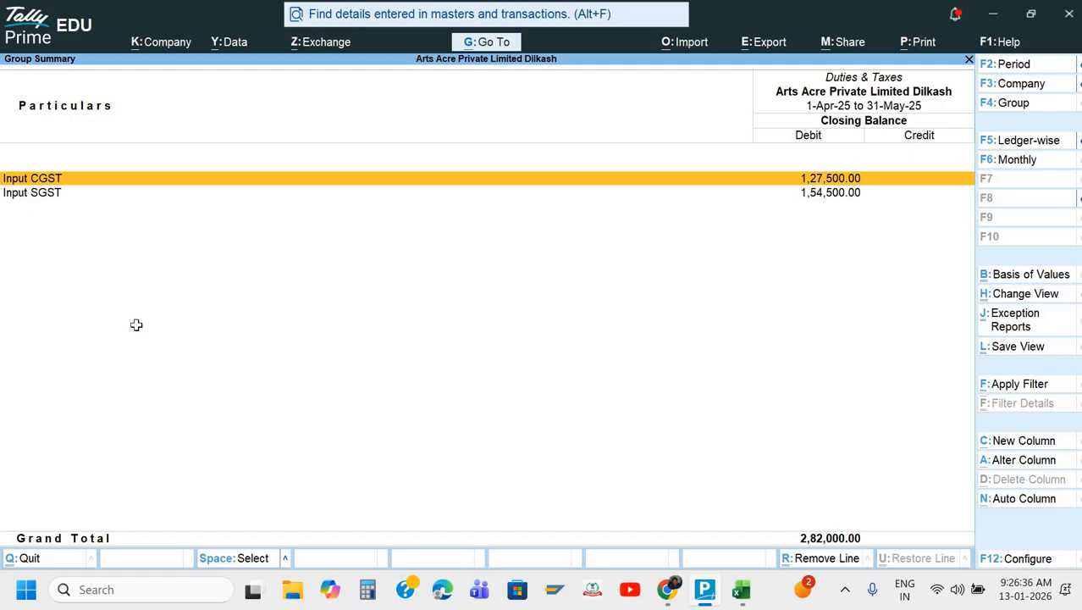
Read the remaining tasks in the GST Set 1 question paper, covering the GST payment and the GSTR 1 export
key(alt+Tab)
key(alt+Tab)
key(Tab)
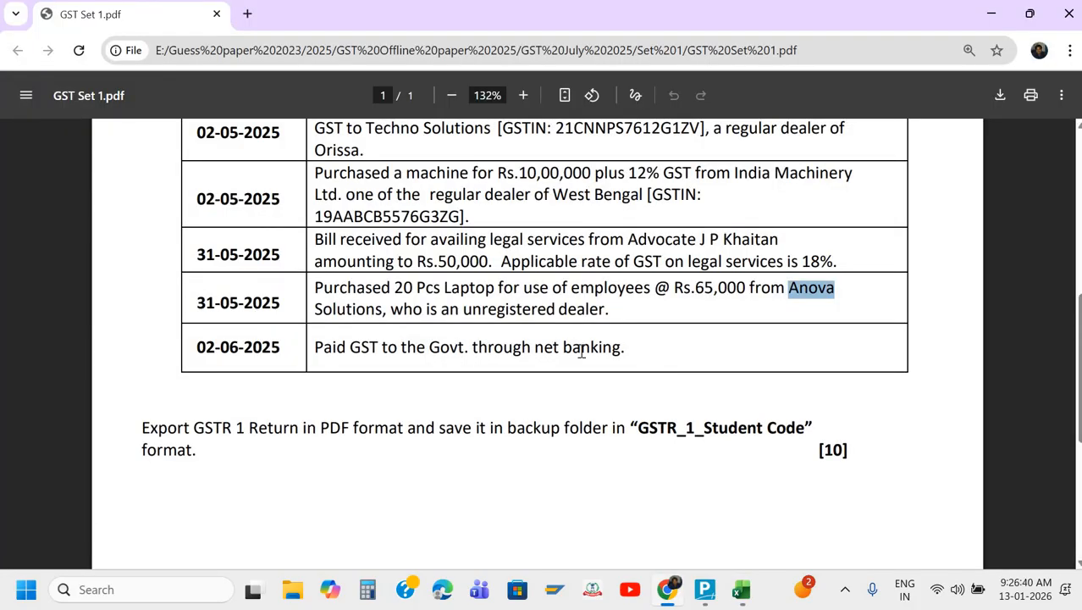
drag(487, 348, 617, 352)
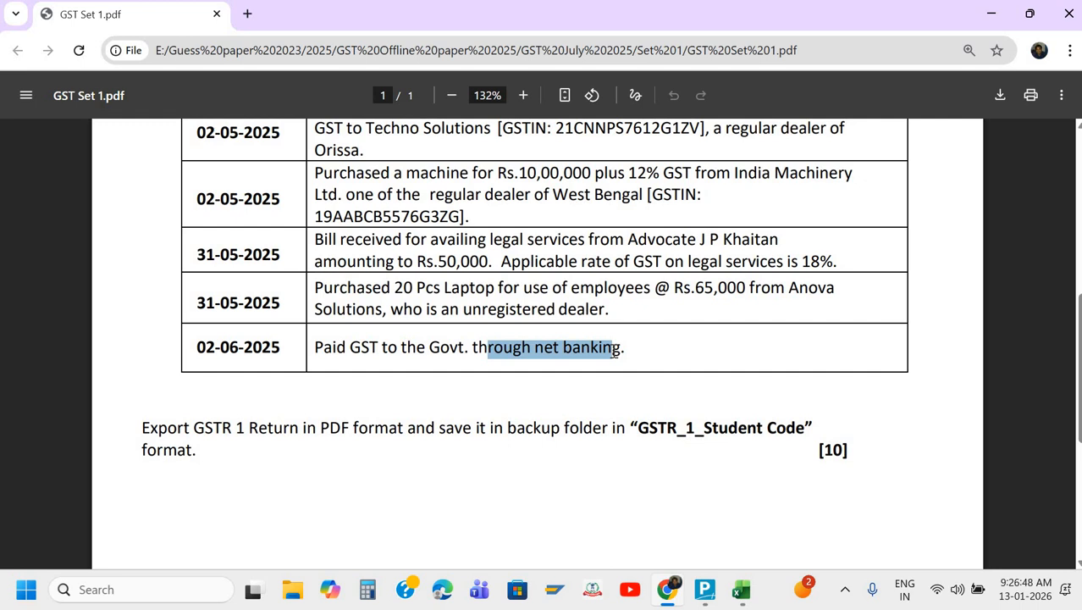
click(304, 485)
scroll(489, 392, down, 1)
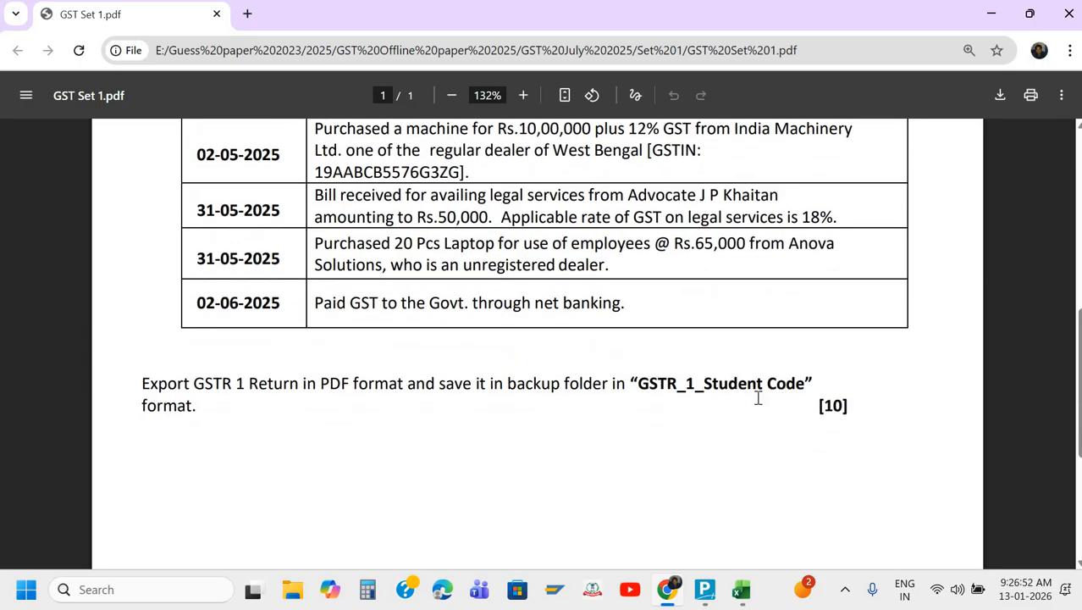
Close the Excel set-off workbook without saving it and switch back to TallyPrime
key(alt+Tab)
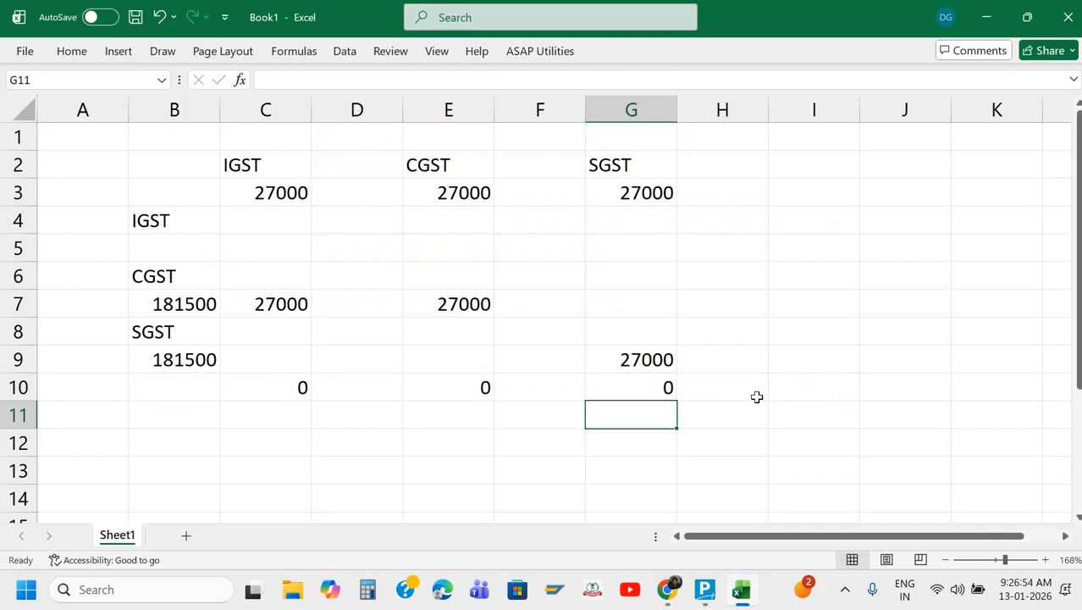
click(1063, 22)
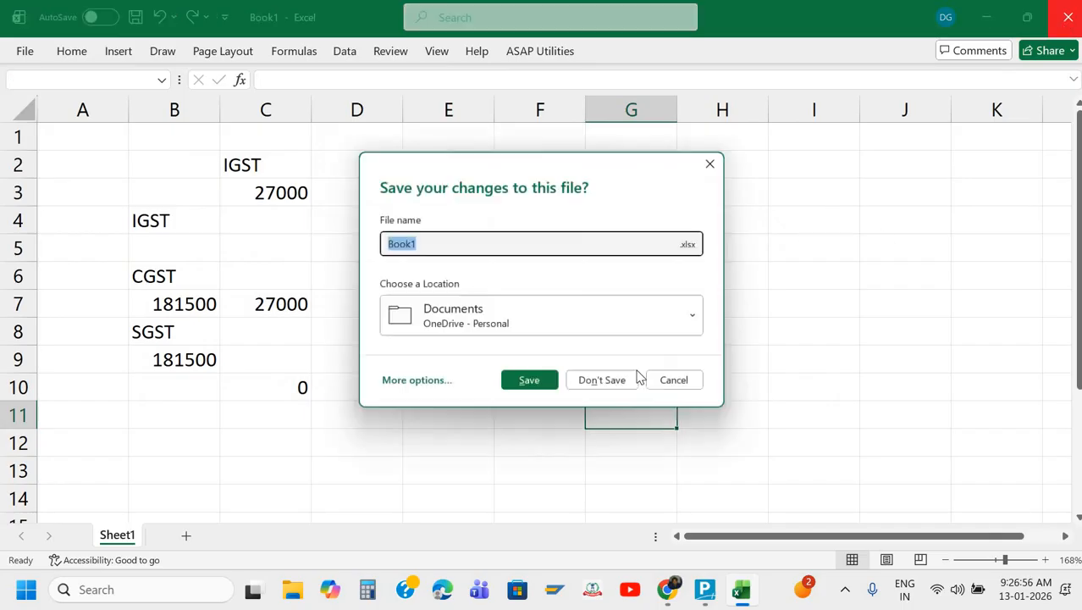
click(617, 380)
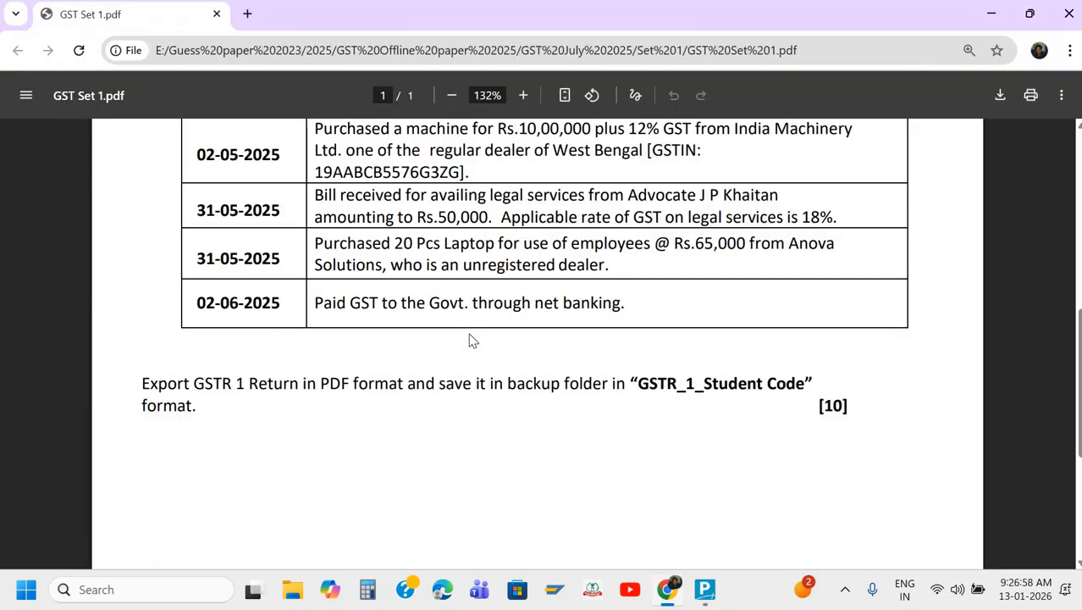
key(alt+Tab)
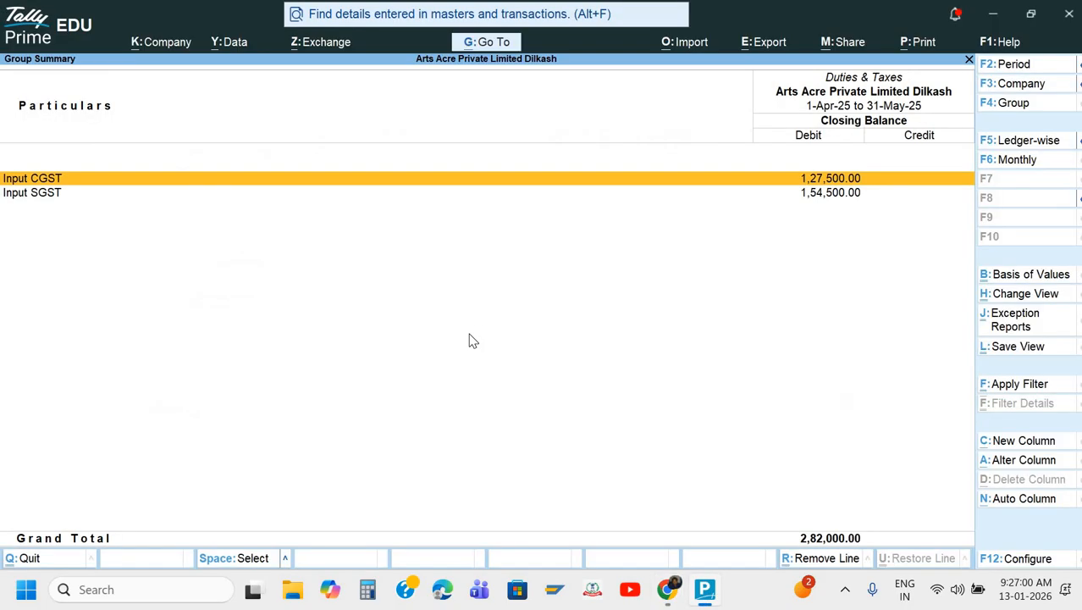
Permanently delete Master.xml and Transactions.xml from the Company Data folder on the desktop, and close the folder
key(super+d)
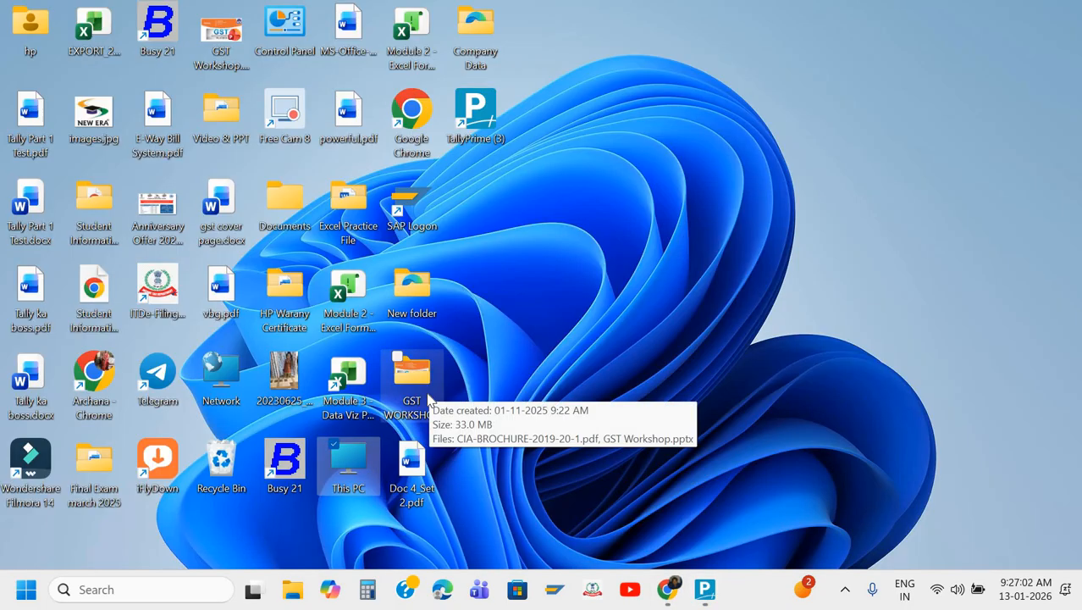
key(alt+Tab)
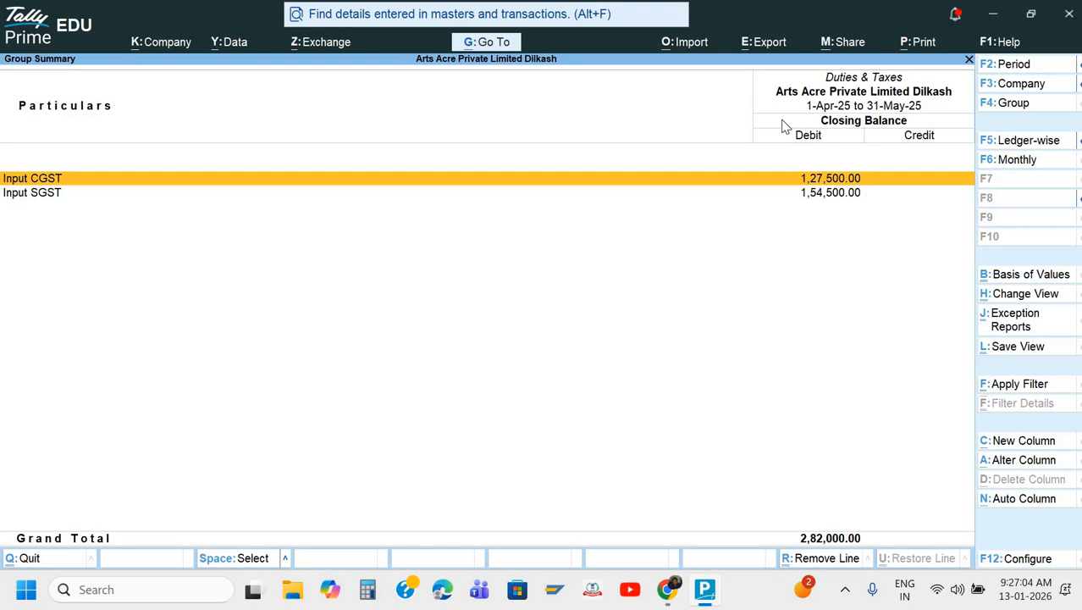
key(super+d)
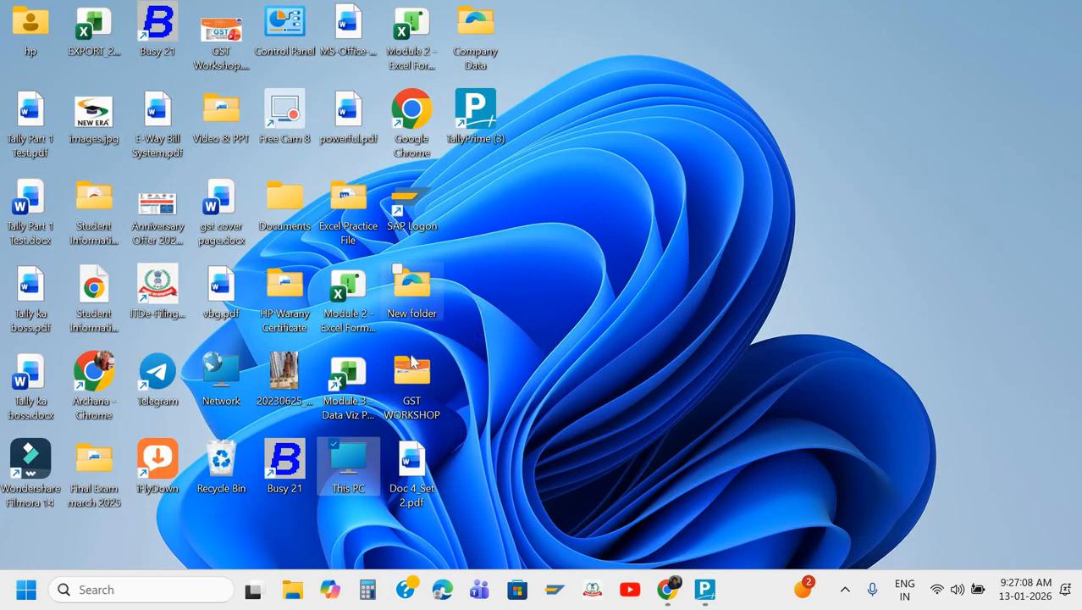
click(413, 387)
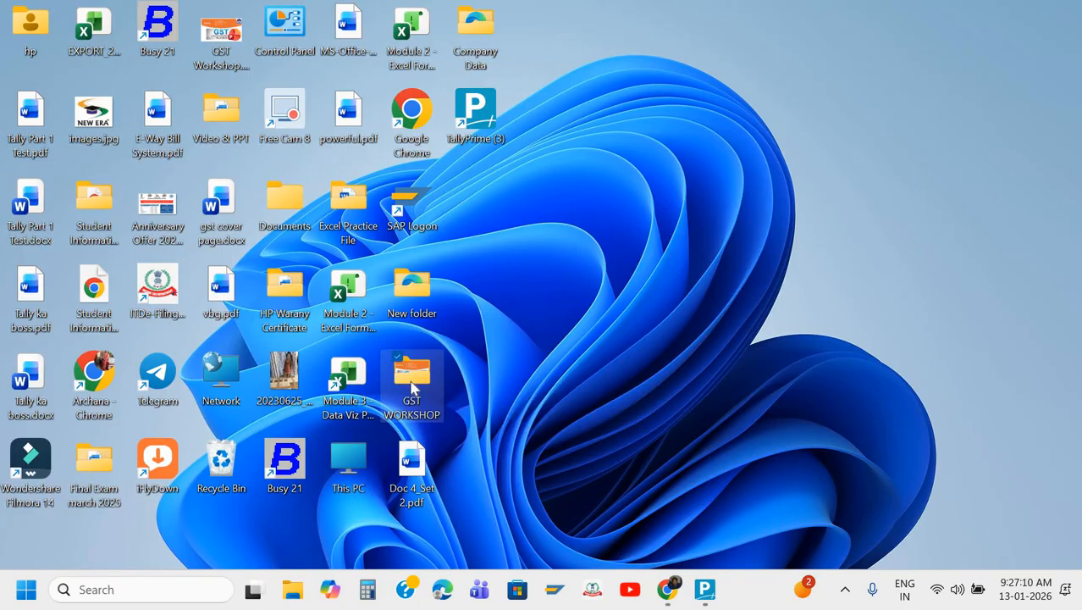
double_click(471, 32)
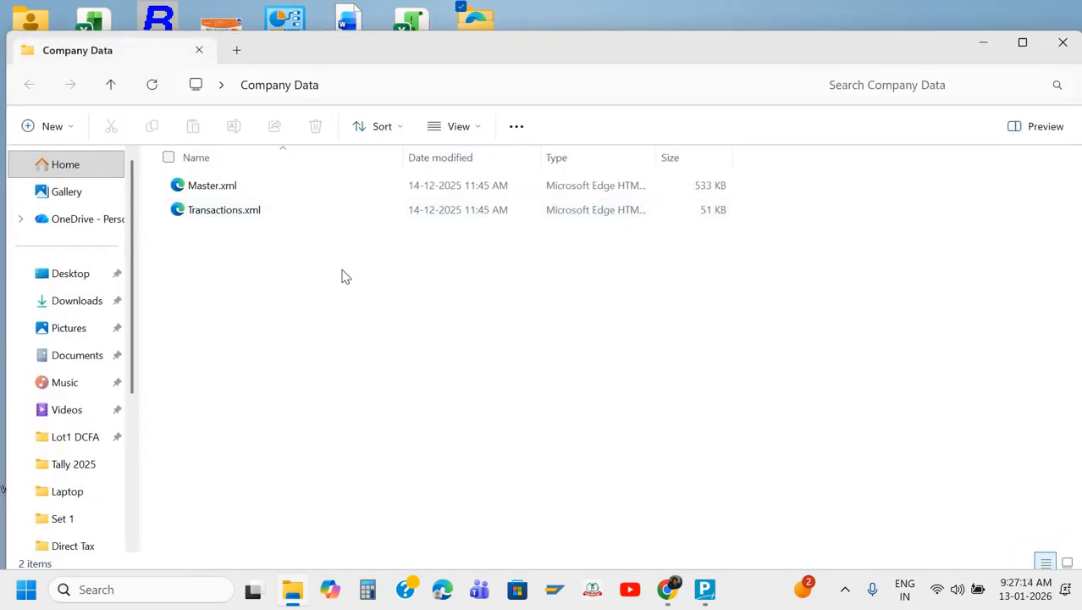
drag(345, 276, 225, 186)
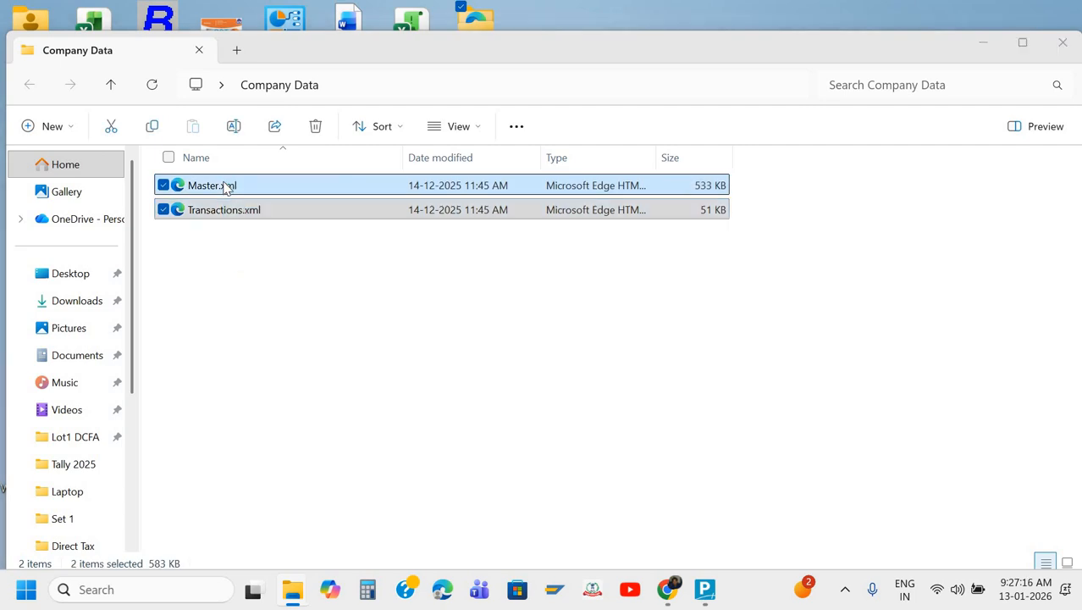
key(shift+Delete)
key(Return)
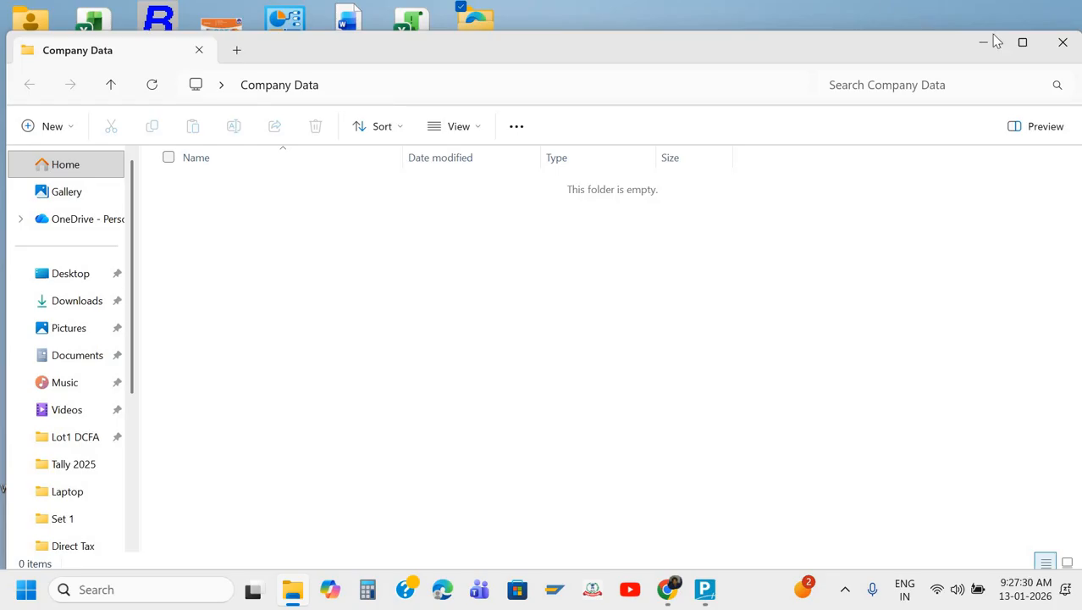
click(1064, 44)
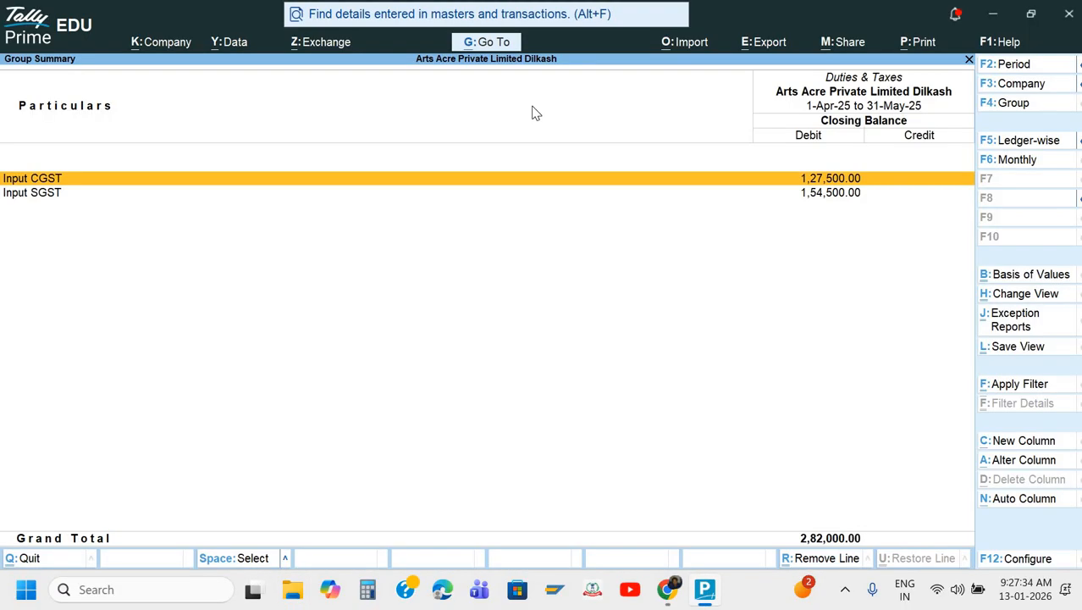
Leave the group summary for the Gateway of Tally and start a company data backup
key(Escape)
key(Escape)
key(Escape)
key(Escape)
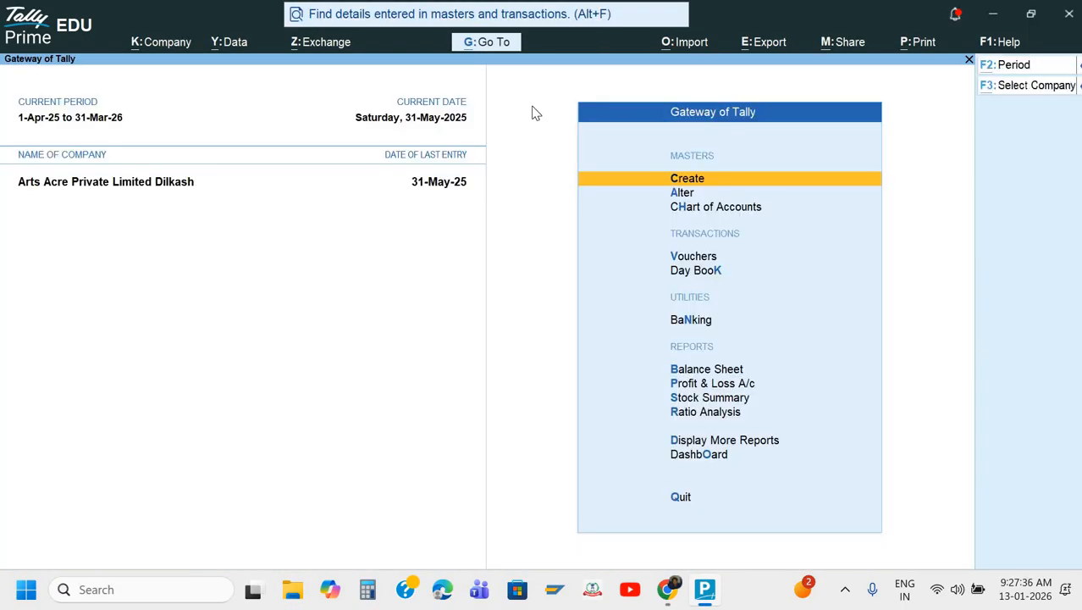
key(alt+y)
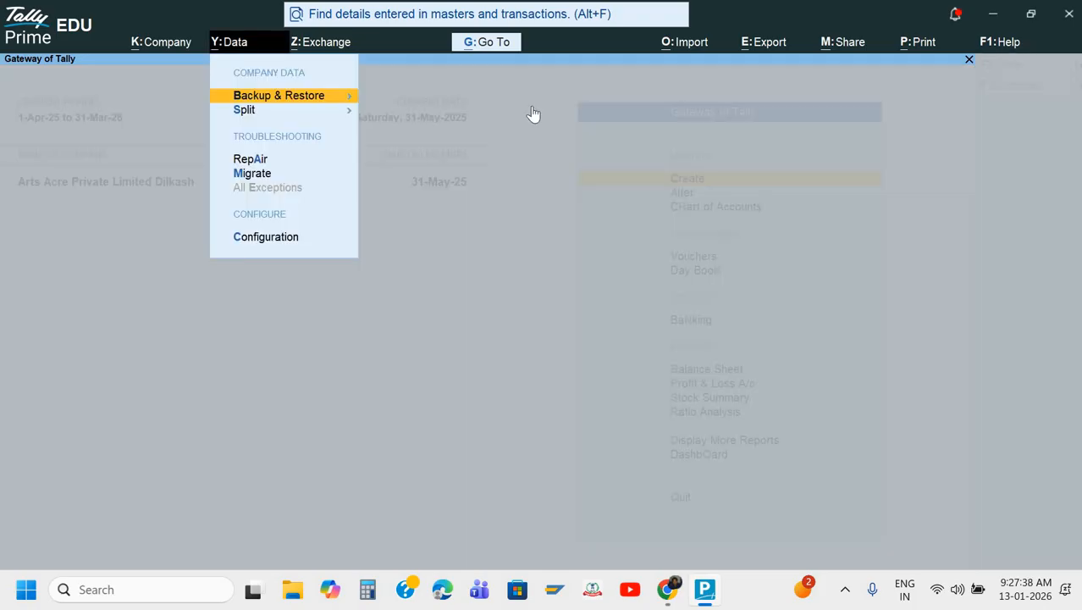
key(Return)
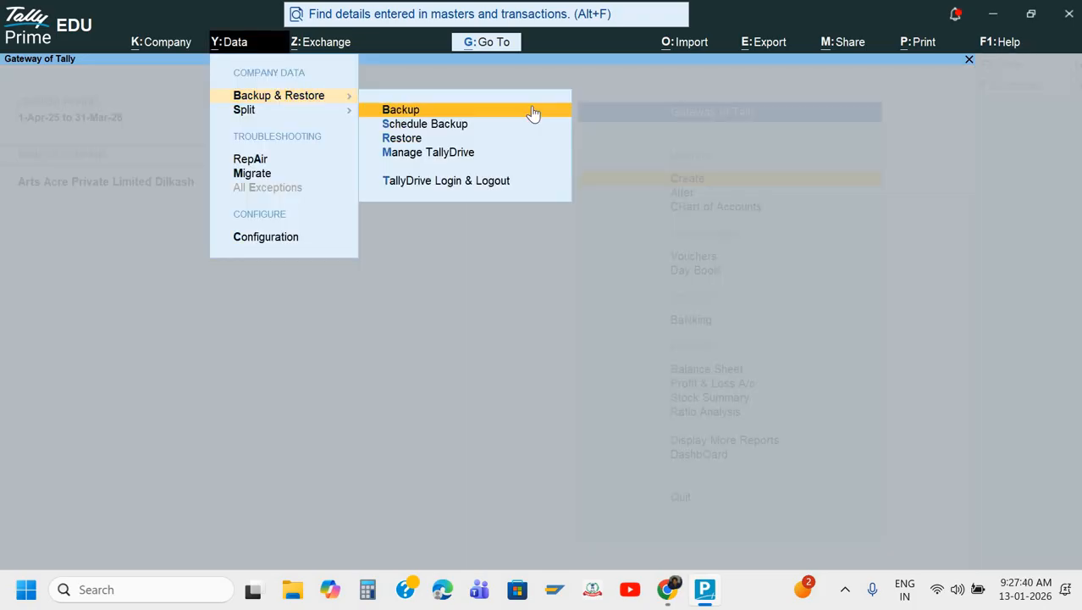
click(532, 111)
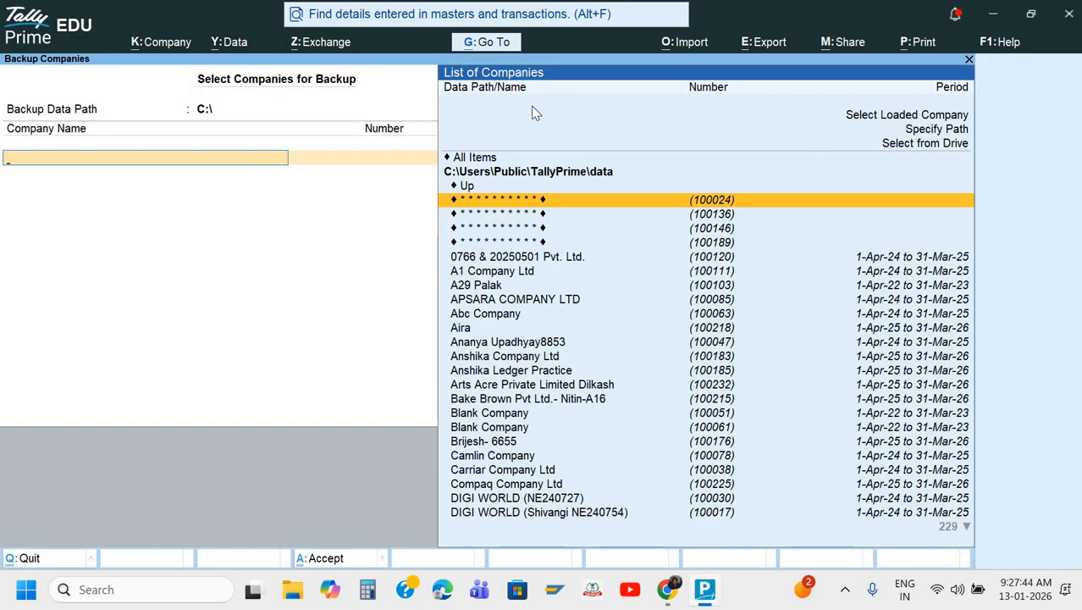
Set the backup data path to the Company Data folder on the Desktop
click(127, 117)
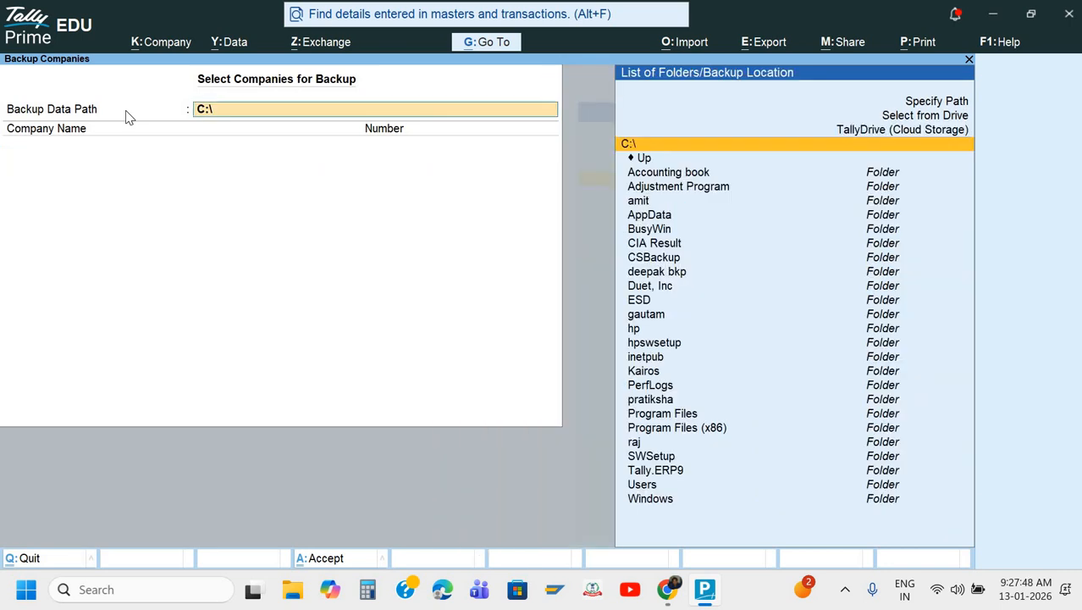
key(Up)
key(Up)
key(Return)
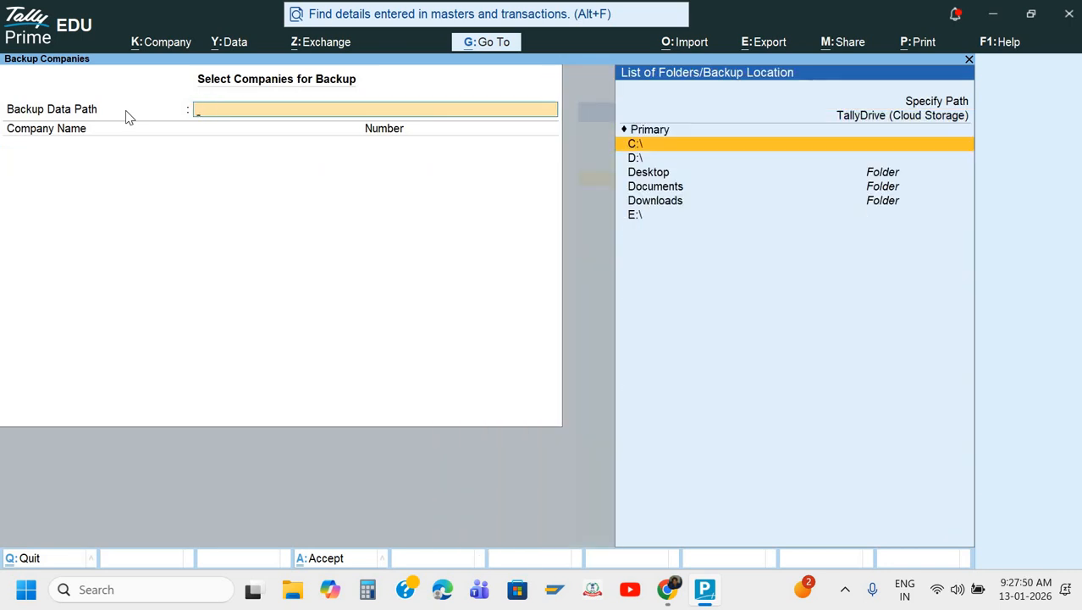
key(Down)
key(Down)
key(Return)
text(co)
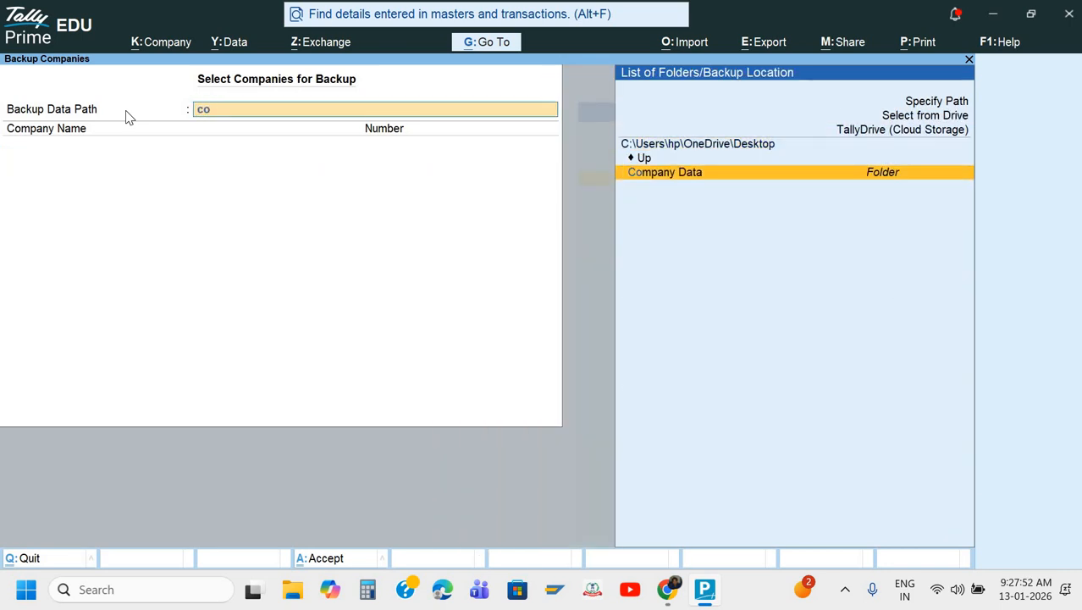
key(Return)
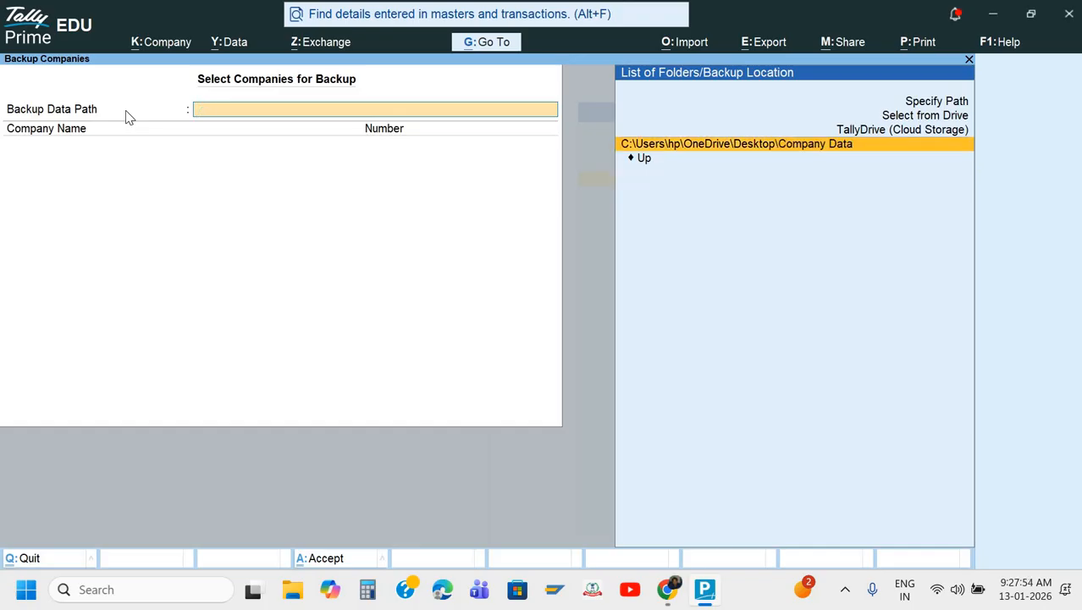
key(Return)
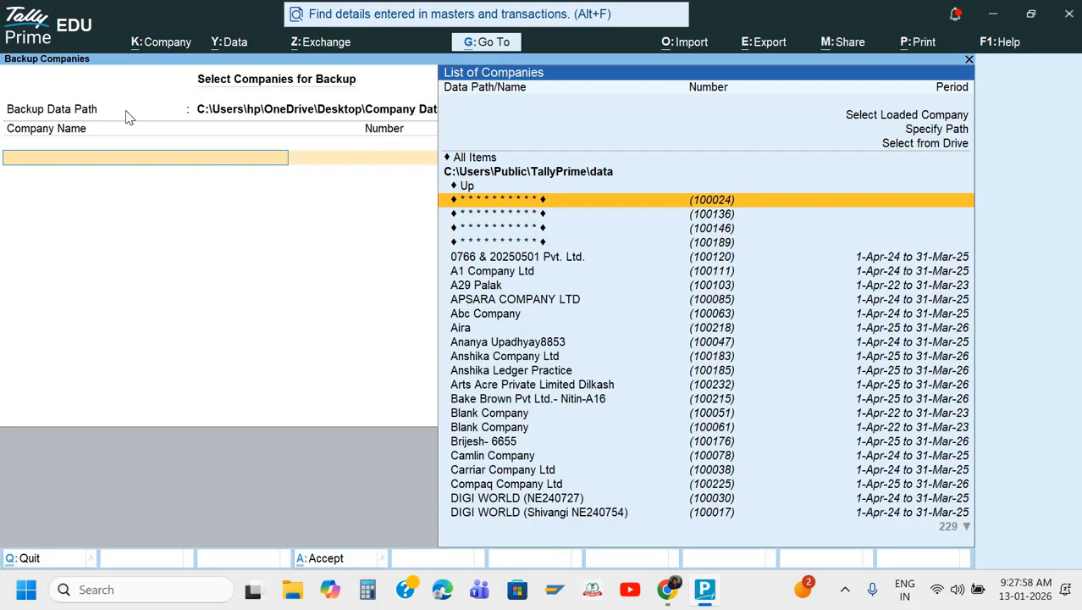
Check the question paper's backup instructions, select the Arts Acre Private Limited company and run its backup
key(alt+Tab)
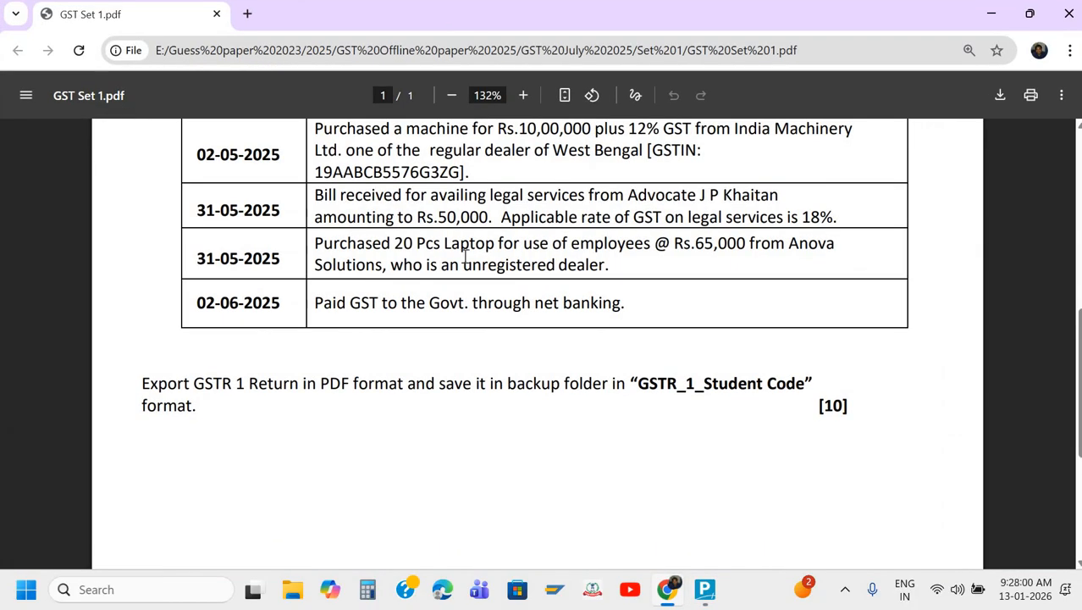
scroll(464, 256, up, 5)
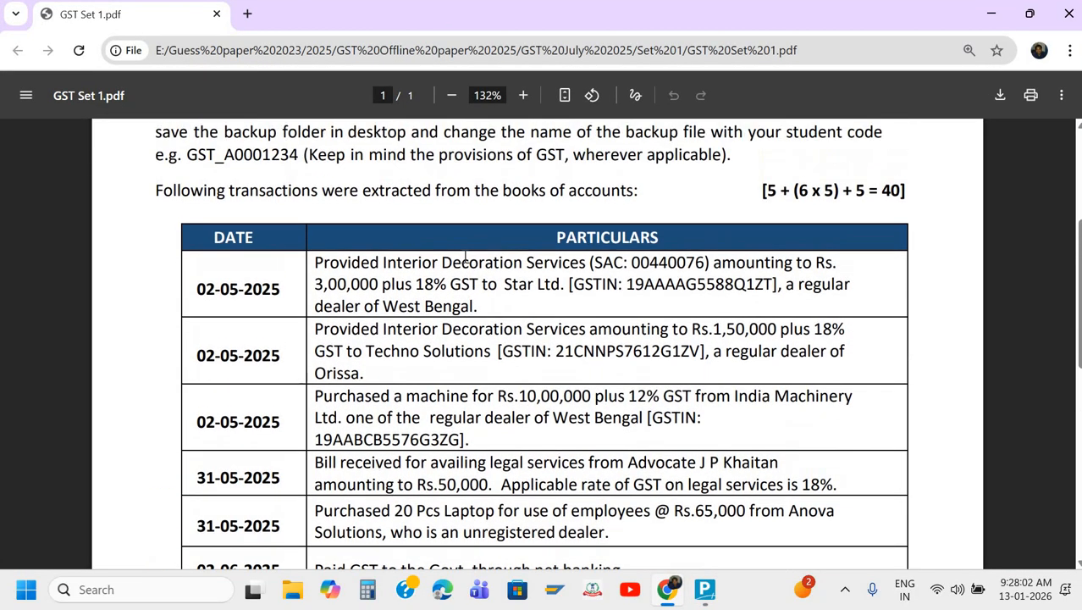
scroll(465, 254, up, 1)
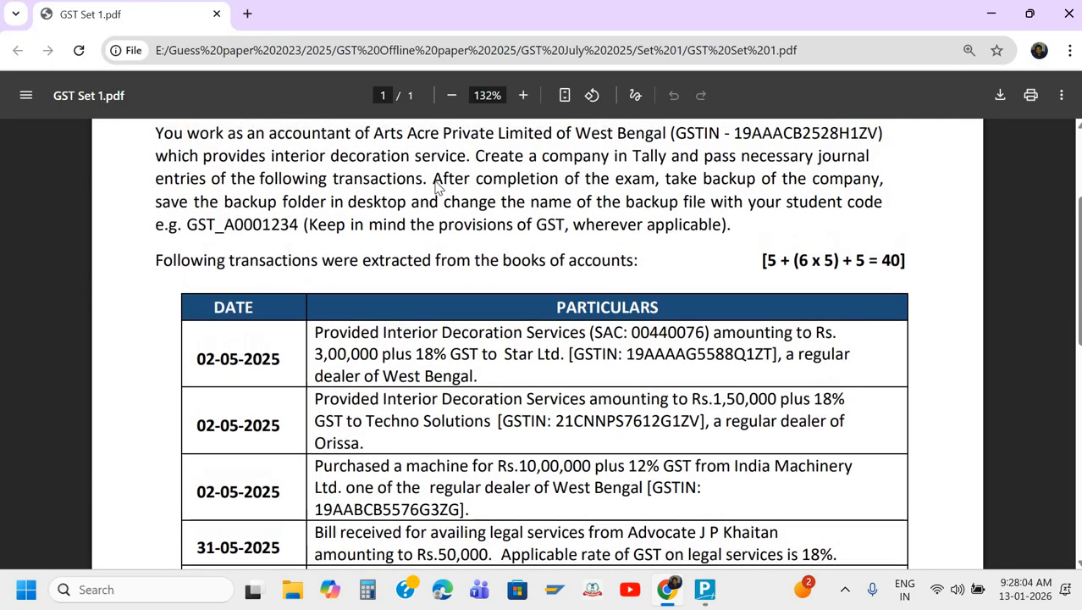
key(alt+Tab)
text(art)
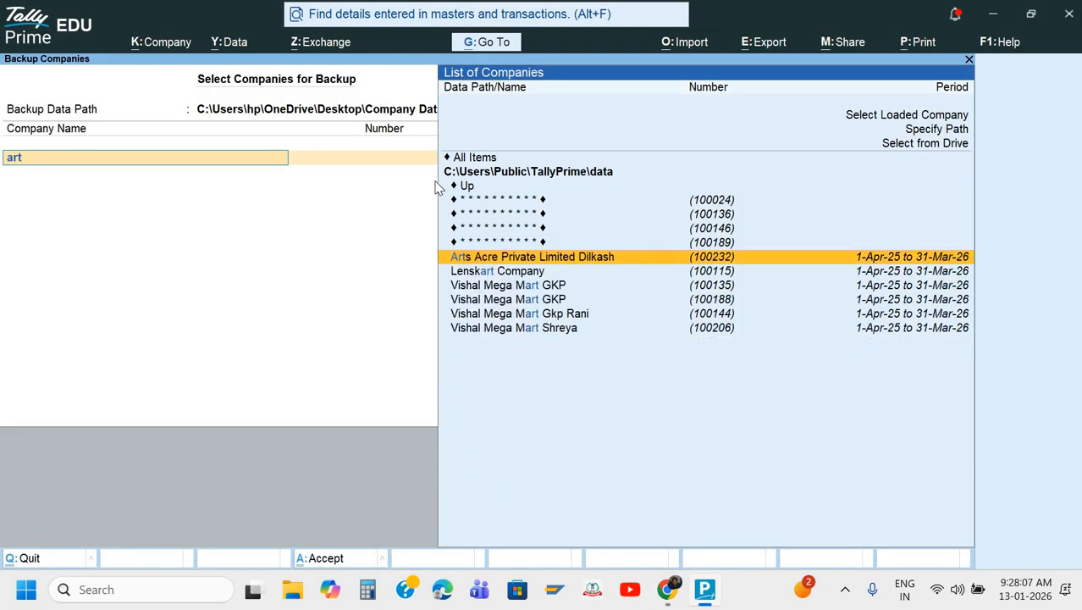
key(Return)
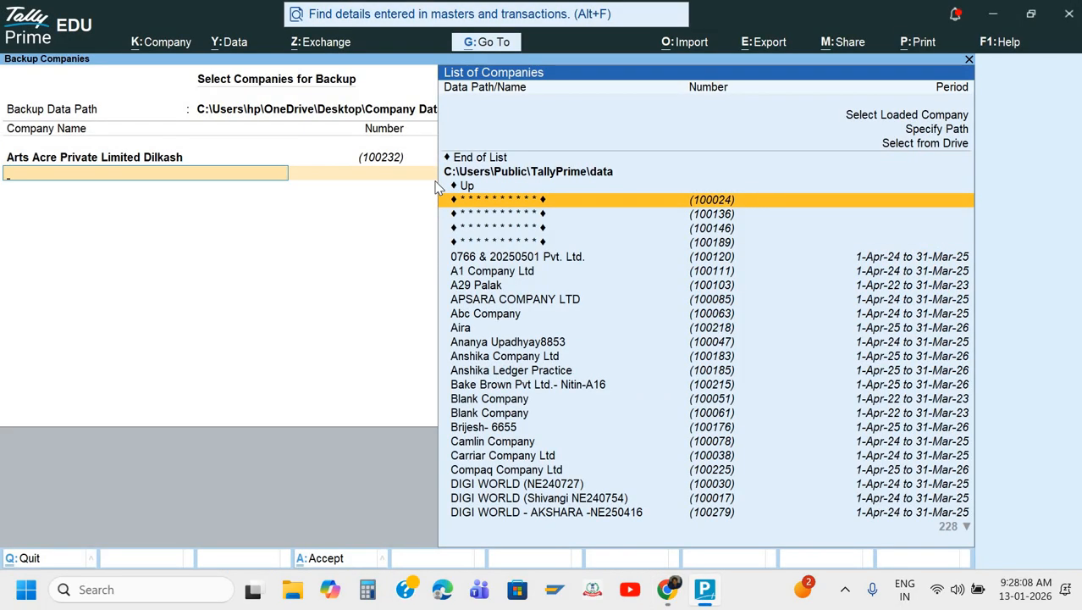
key(Up)
key(Up)
key(Return)
key(y)
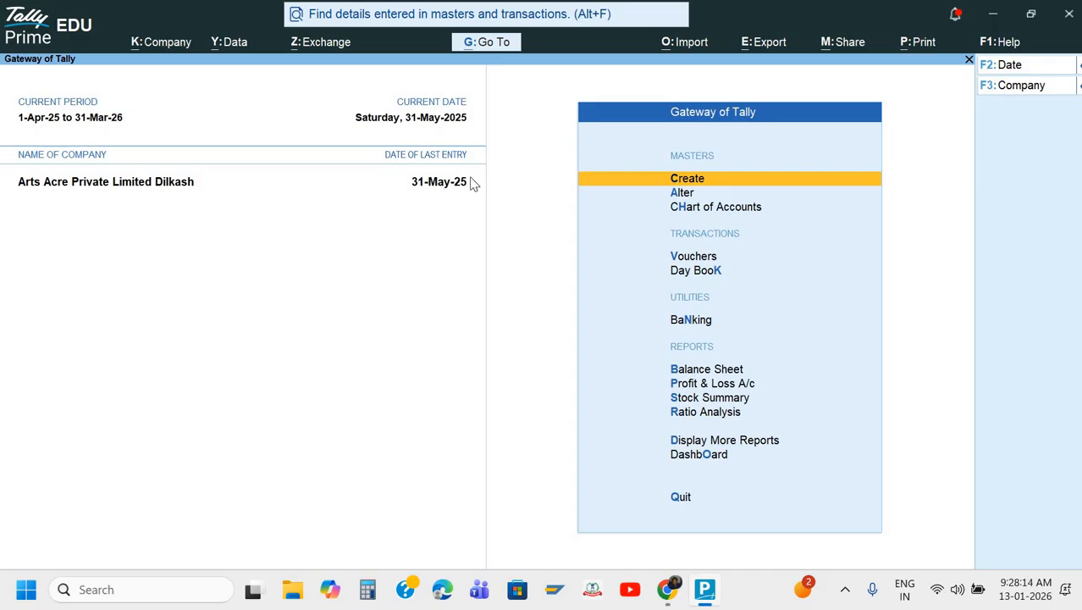
Check the Company Data folder on the desktop for the backup file, close it and return to TallyPrime
key(super+d)
key(Return)
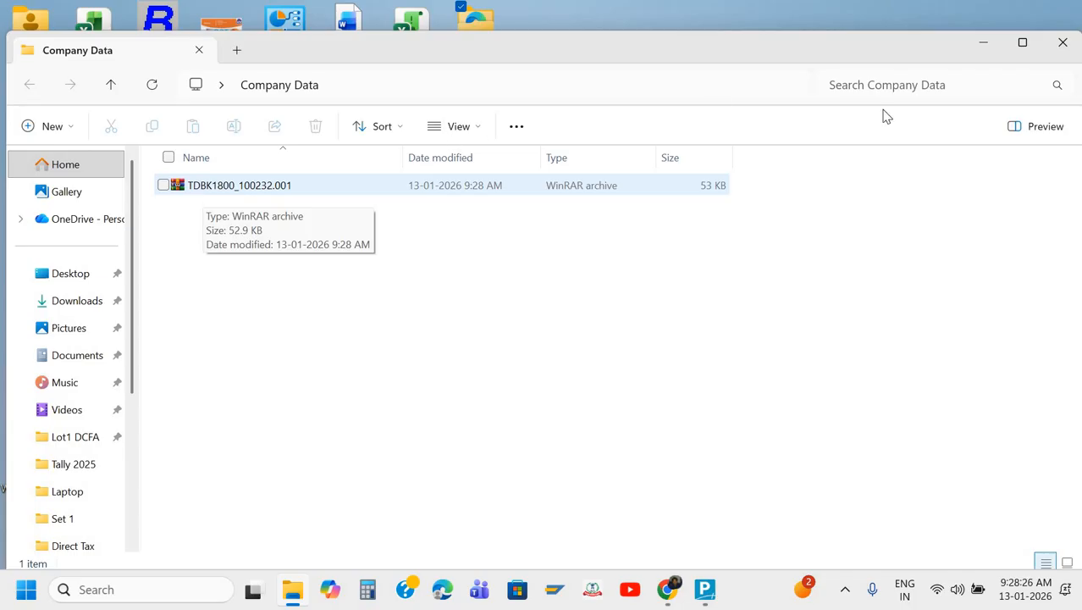
click(1063, 42)
click(705, 589)
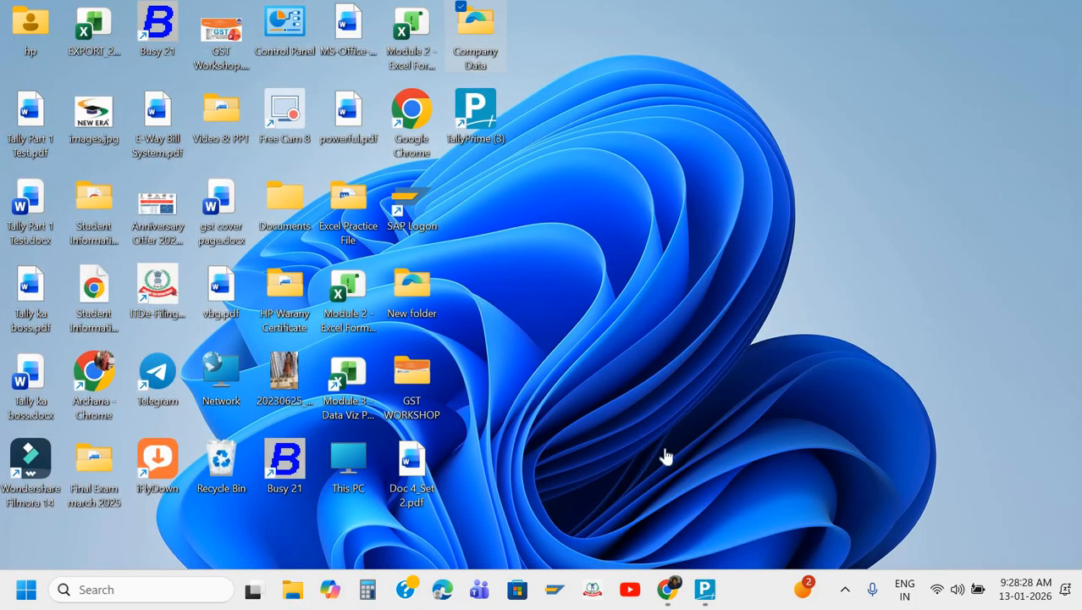
Open the GSTR-1 report through the statutory GST reports and return to the Gateway of Tally
key(Down)
key(Down)
key(Down)
key(Down)
key(Down)
key(Down)
key(Down)
key(Down)
key(Down)
key(Down)
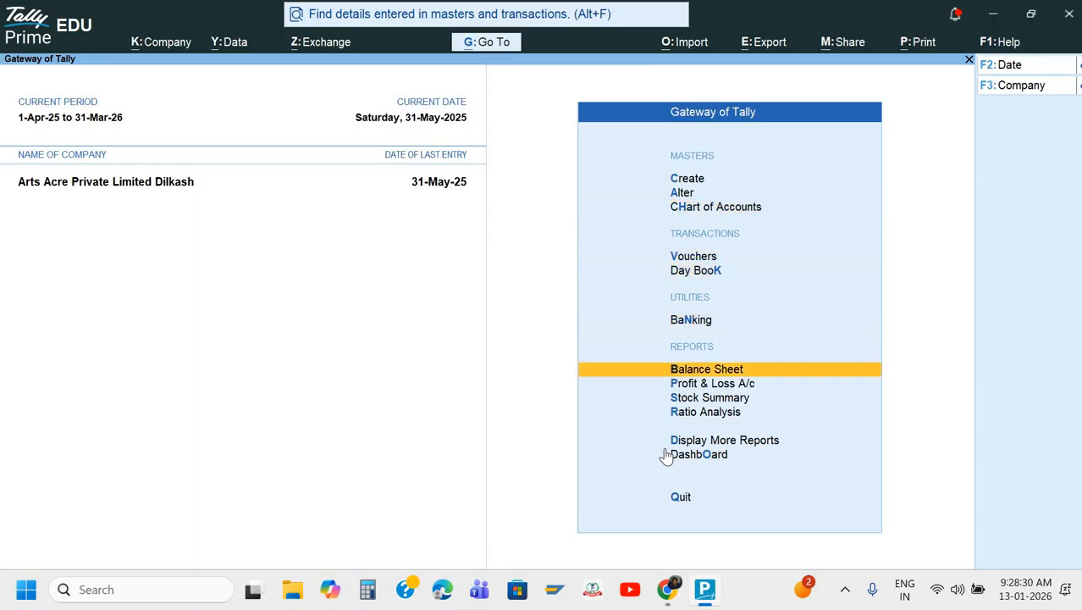
key(Return)
key(Down)
key(Down)
key(Down)
key(Down)
key(Down)
key(Down)
key(Down)
key(Down)
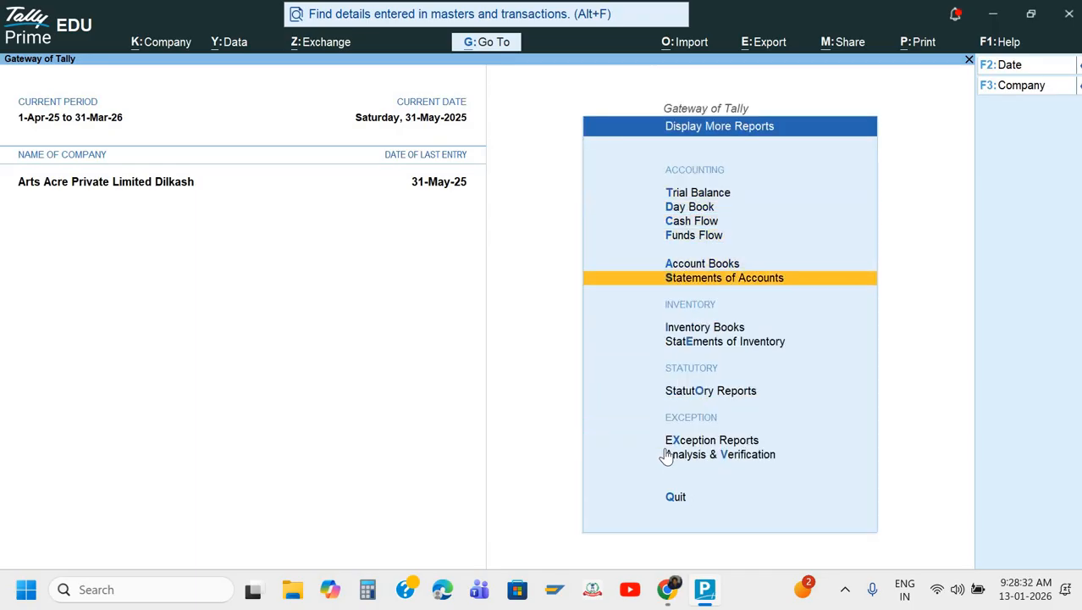
key(Return)
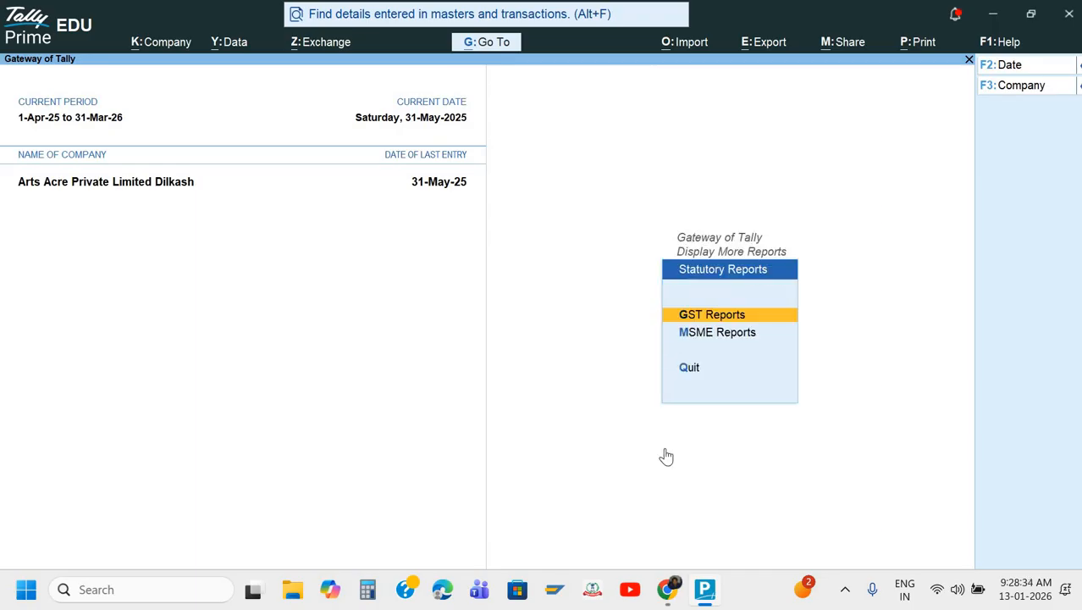
key(Return)
key(Down)
key(Return)
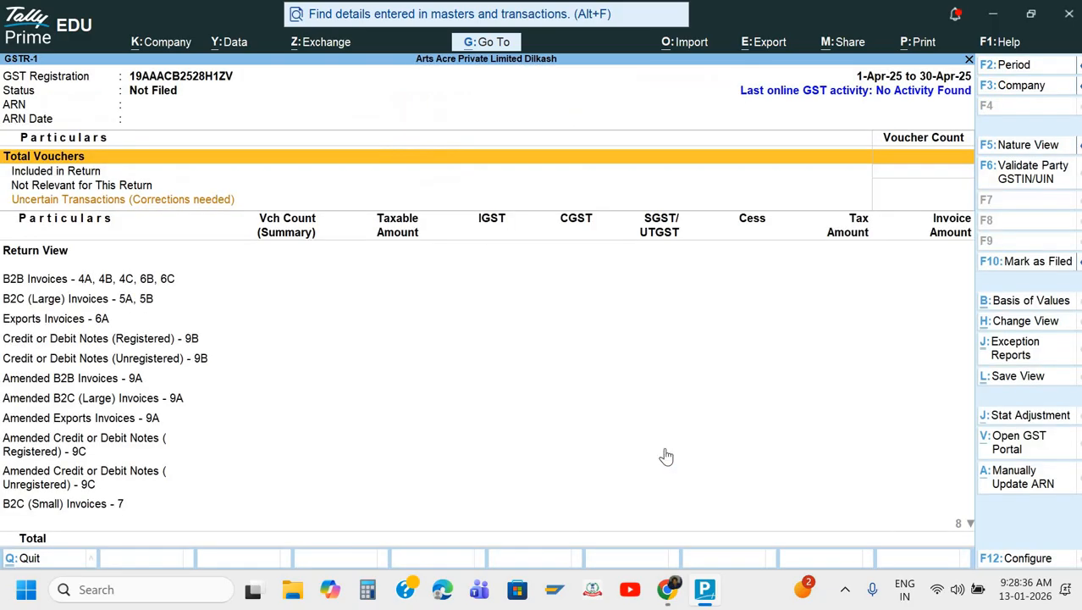
key(Escape)
key(Escape)
key(Escape)
key(Escape)
key(Home)
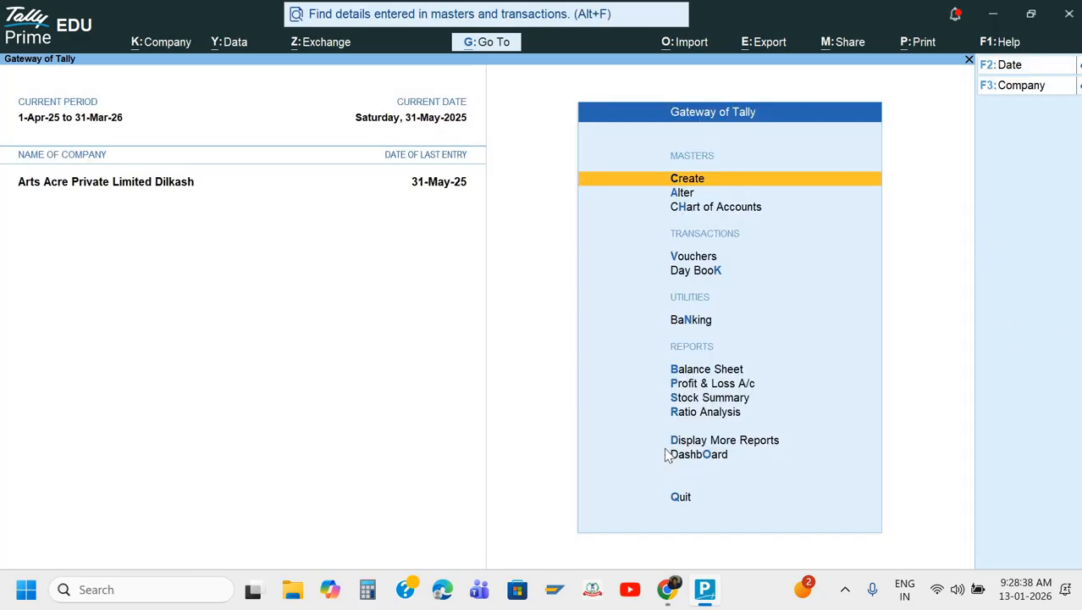
Open the GSTR-1 report and set its period's end date to 31-May-25
key(d)
key(o)
key(g)
key(1)
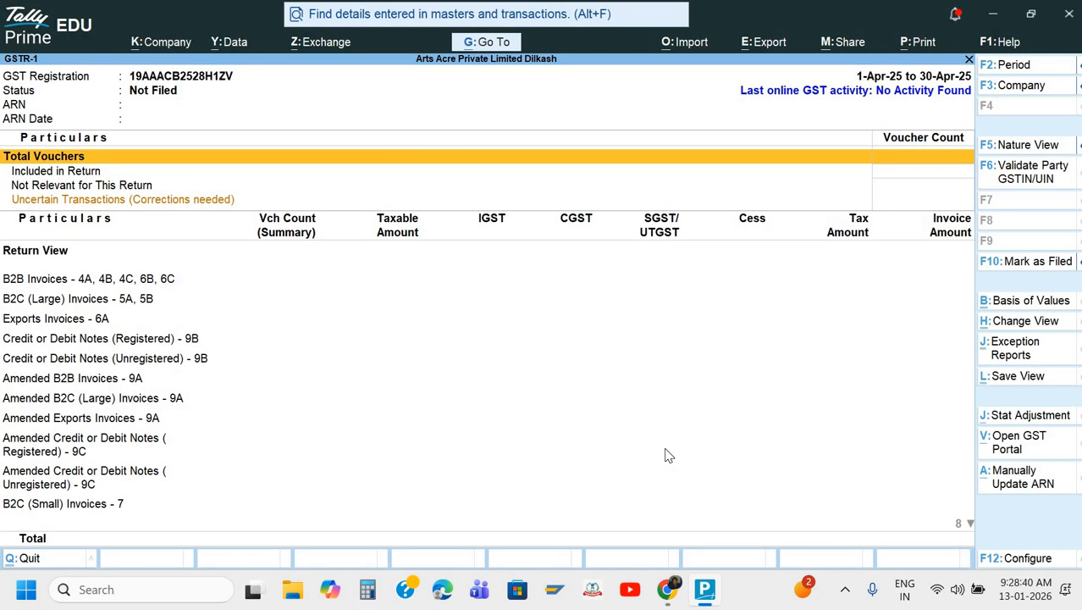
key(F2)
key(Return)
text(31-5)
key(Return)
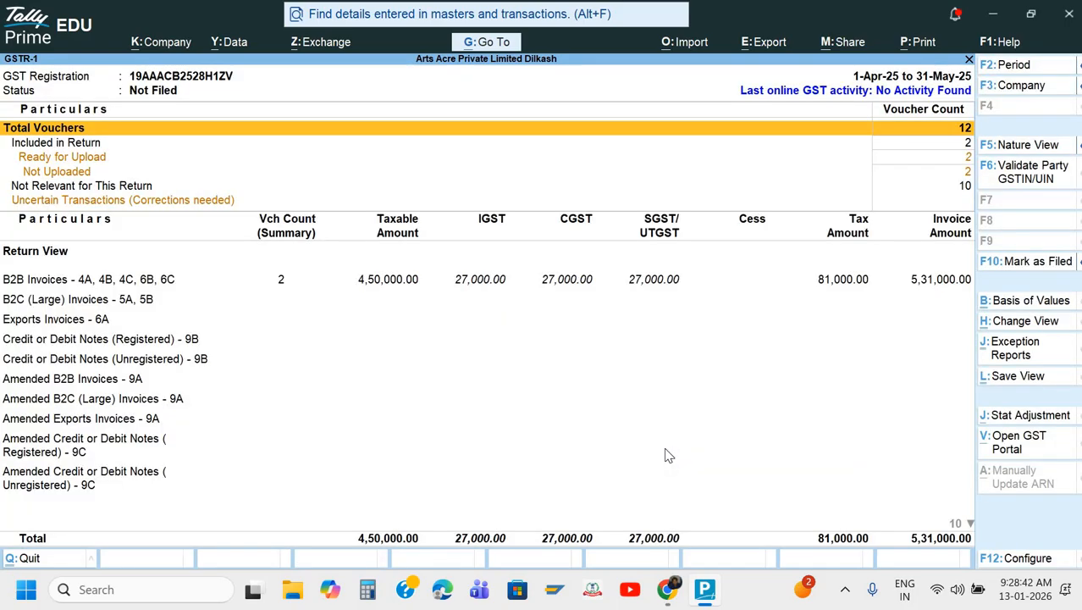
Set the GSTR-1 period from 1-5-2025 to 31-May-25 and look through the voucher summary rows
key(F2)
text(1-5)
key(Return)
key(BackSpace)
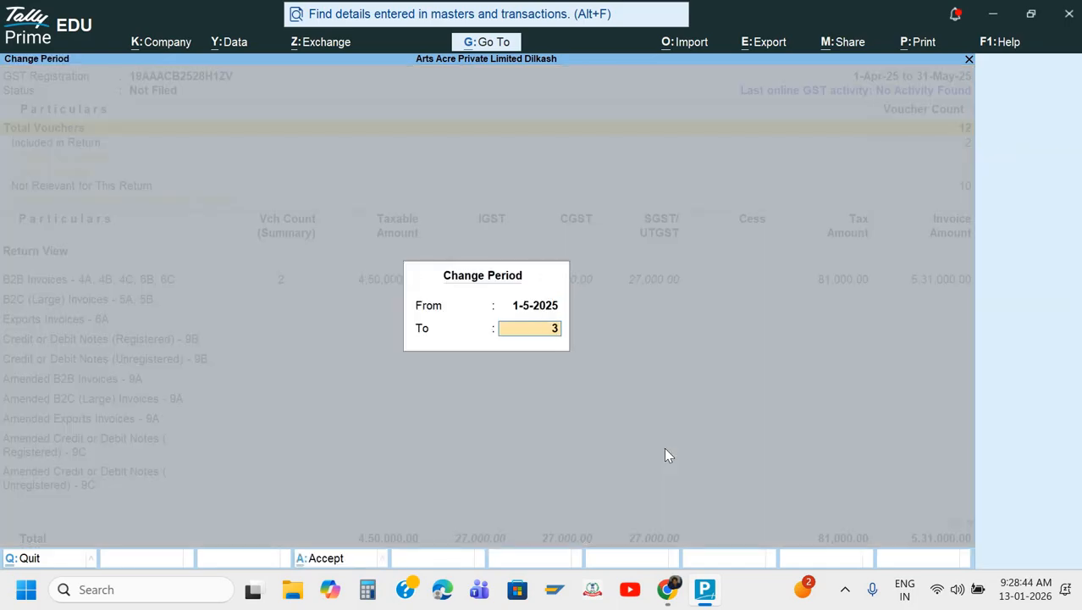
text(31-5)
key(Return)
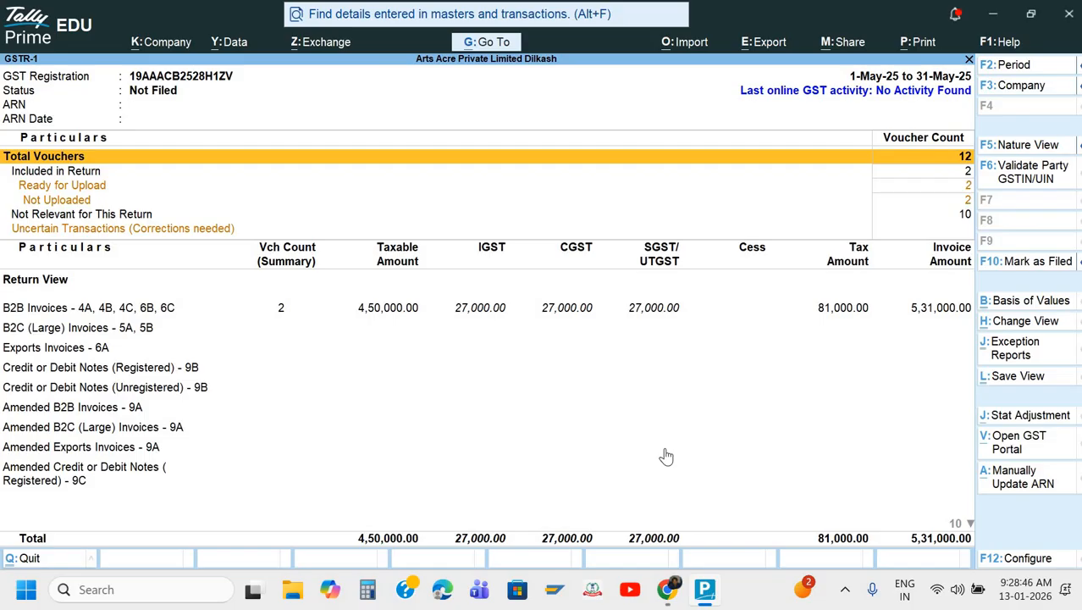
key(Down)
key(Down)
key(Down)
key(Down)
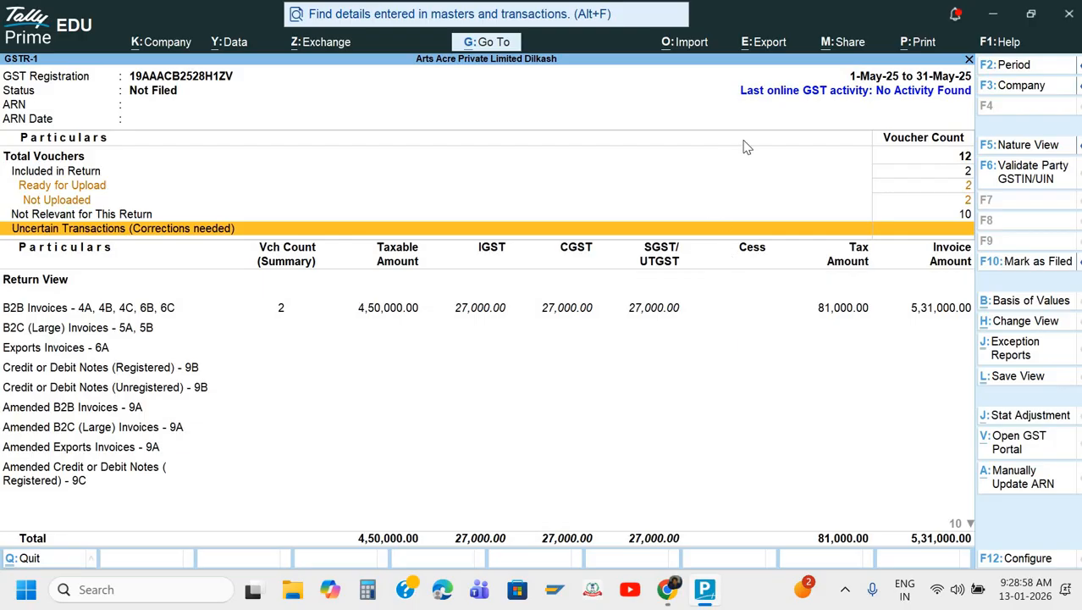
Start exporting the GSTR-1 report and set its Format of Report to Detailed in the export configuration
key(alt+e)
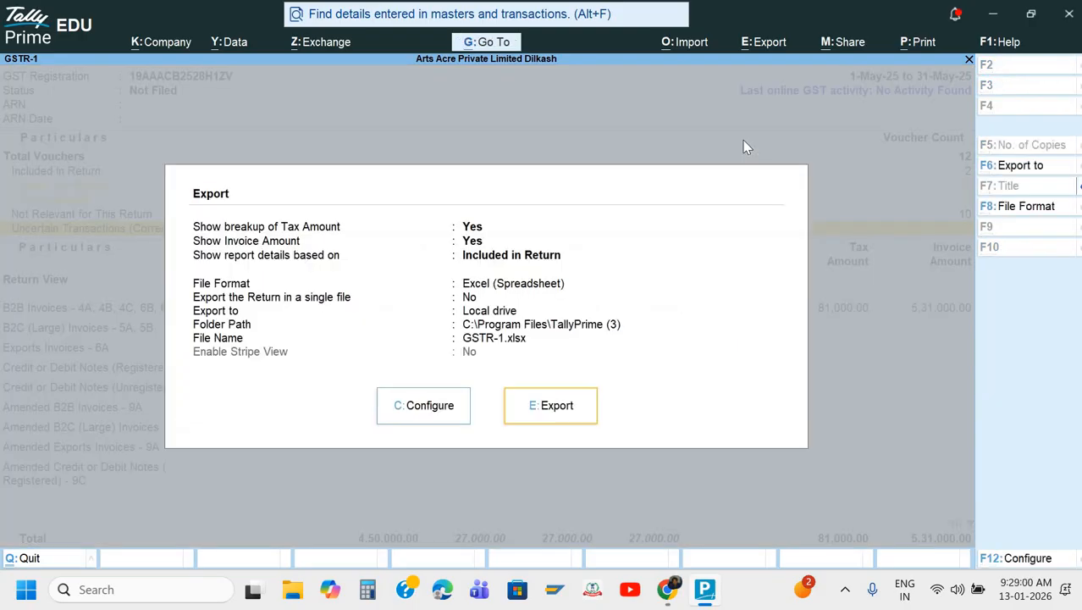
key(Left)
key(Return)
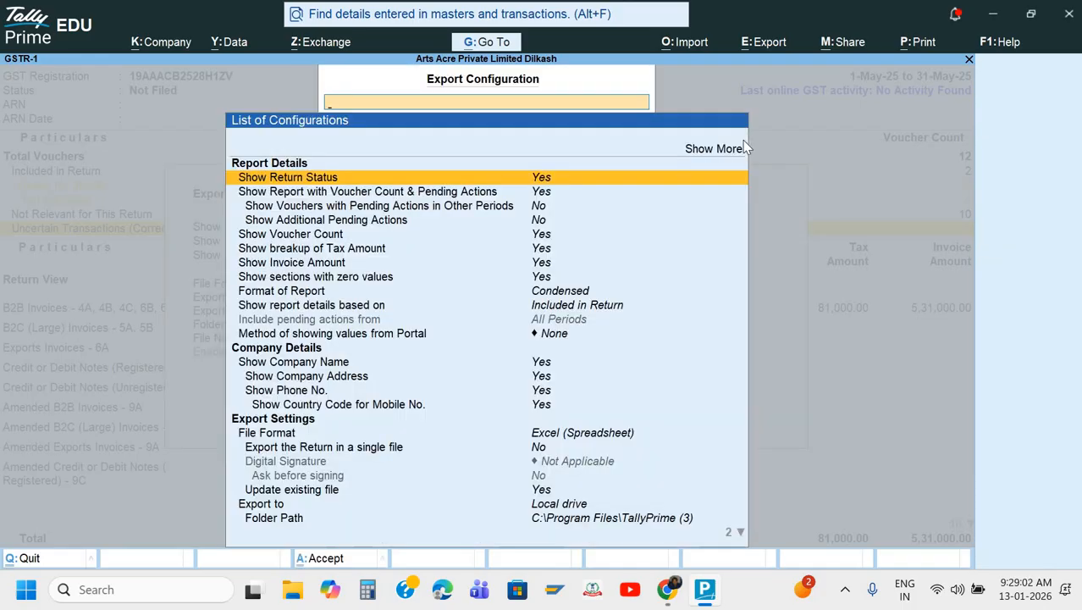
key(Down)
key(Down)
key(Down)
key(Down)
key(Down)
key(Down)
key(Down)
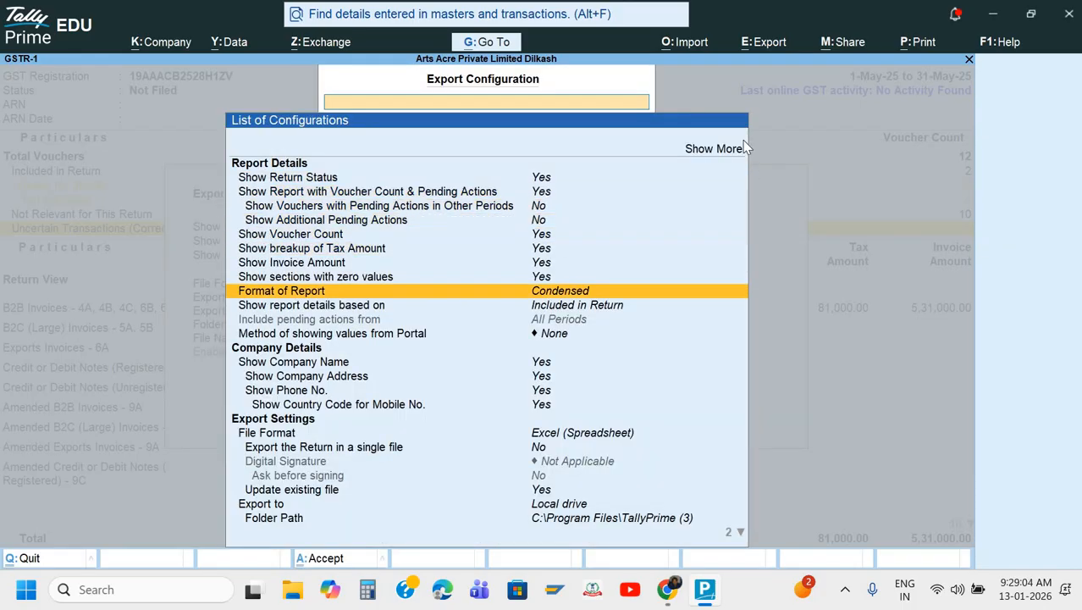
key(Return)
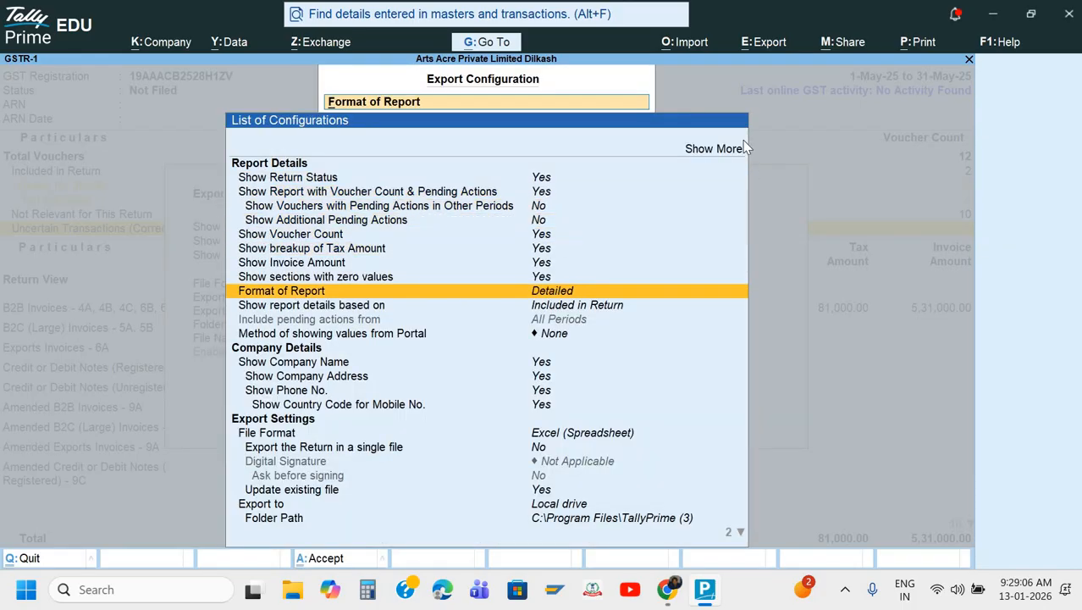
Set the export file format to PDF (Read-only document)
key(Down)
key(Down)
key(Down)
key(Down)
key(Down)
key(Down)
key(Down)
key(Down)
key(Down)
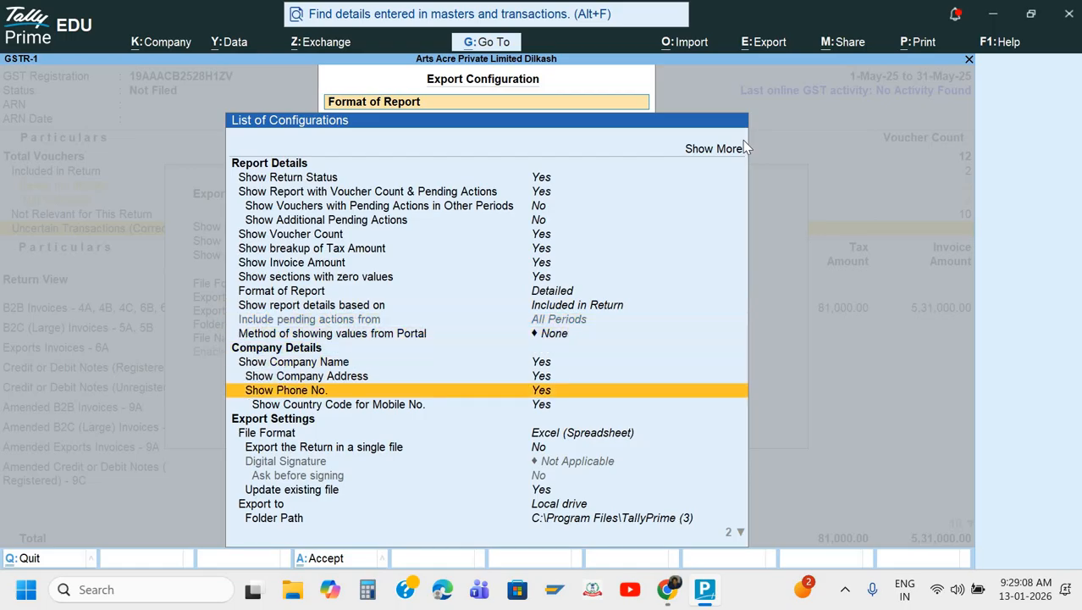
key(Down)
key(Return)
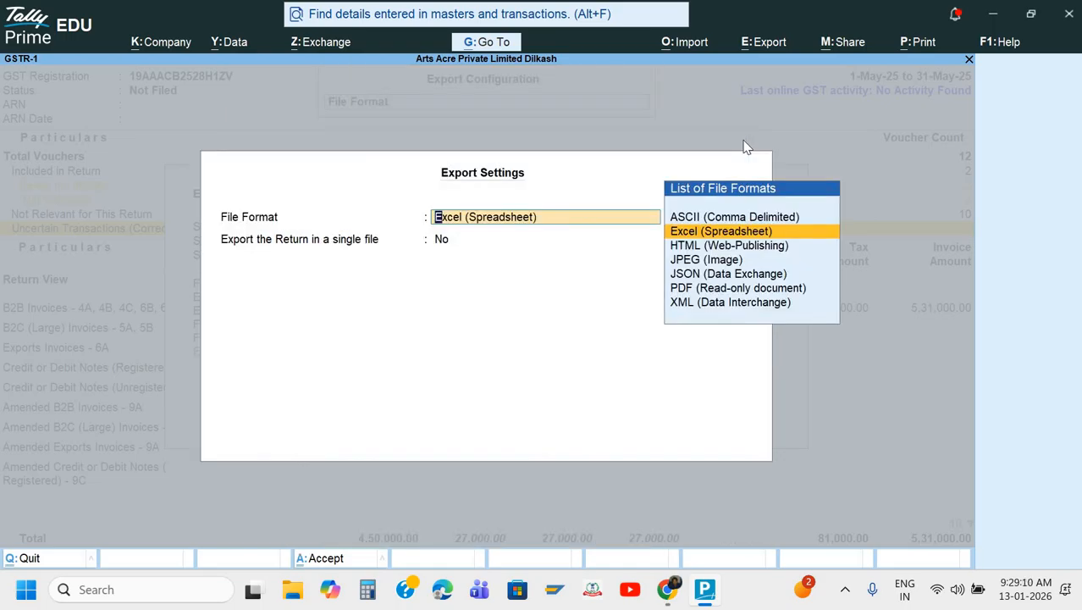
key(Down)
key(Down)
key(Down)
key(Down)
key(Return)
key(Return)
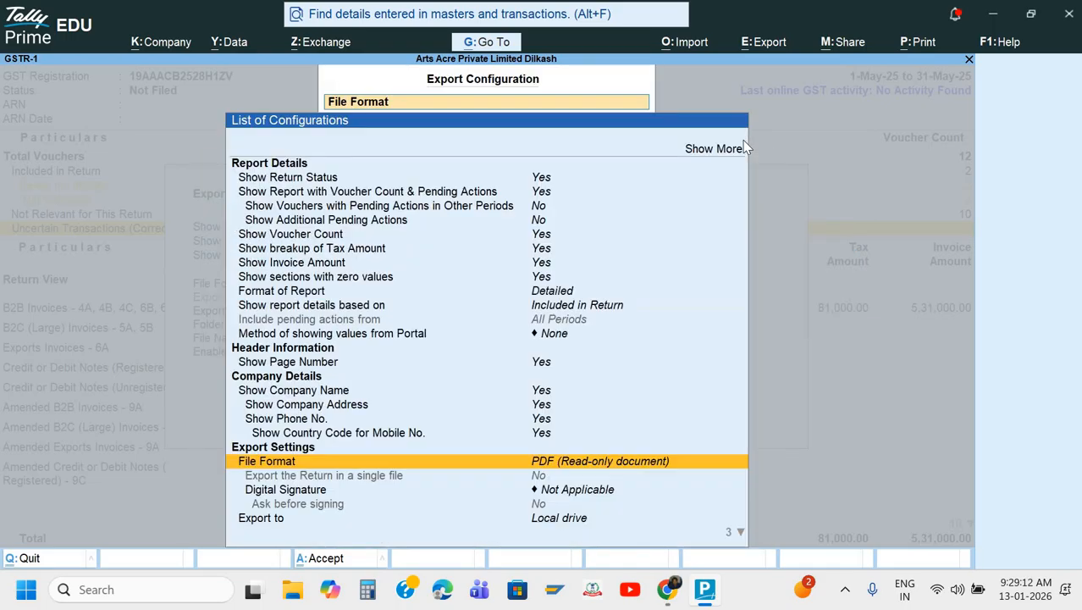
Set the export folder path to the Company Data folder on the Desktop
key(Down)
key(Down)
key(Down)
key(Down)
key(Down)
key(Down)
key(Down)
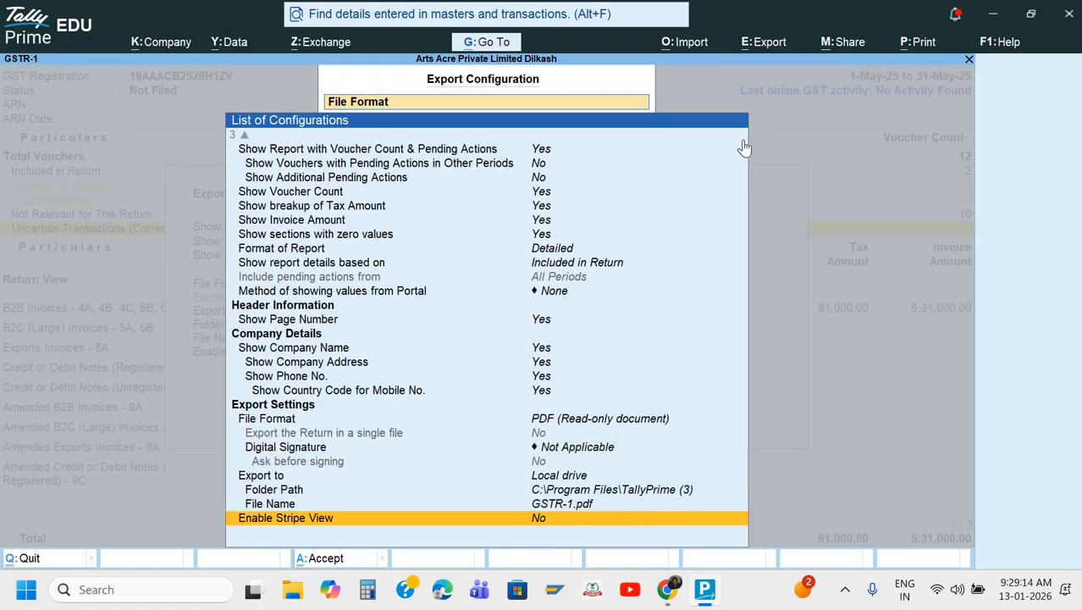
key(Up)
key(Up)
key(Up)
key(Down)
key(Return)
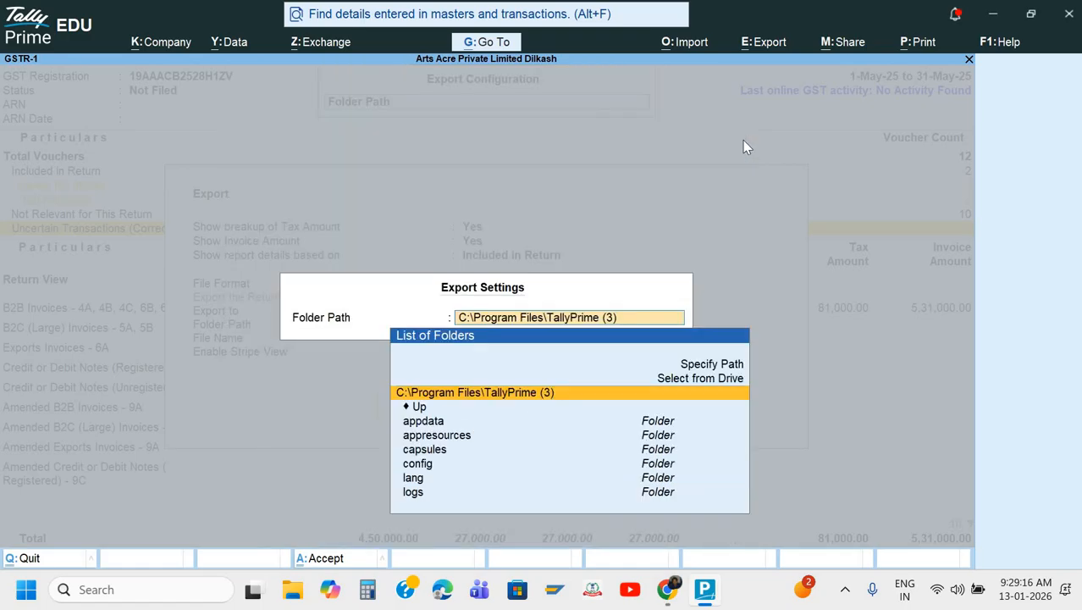
key(Up)
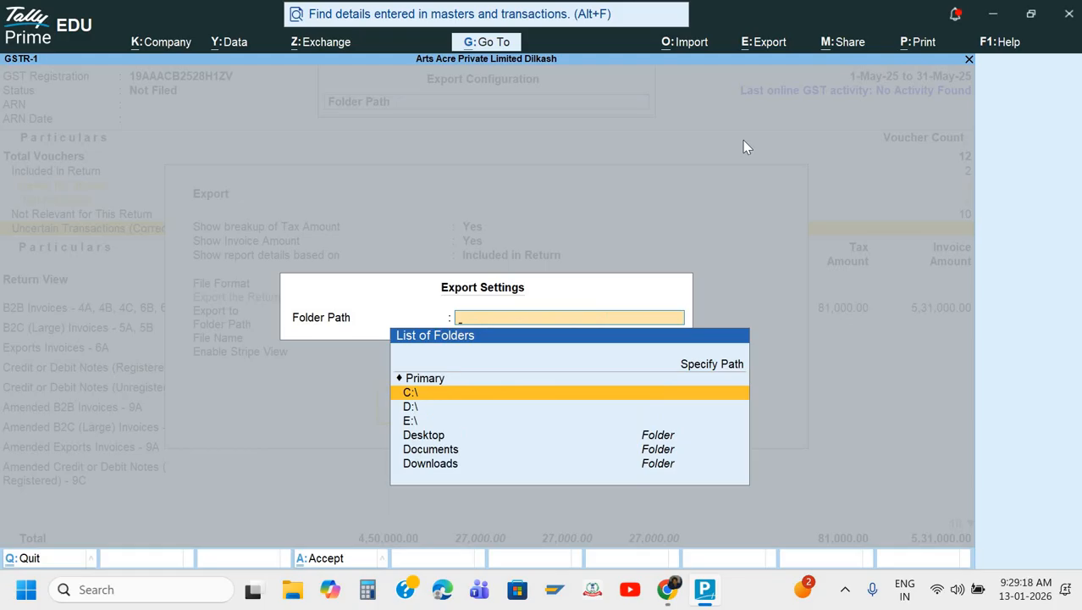
key(Down)
key(Down)
key(Down)
key(Return)
key(Down)
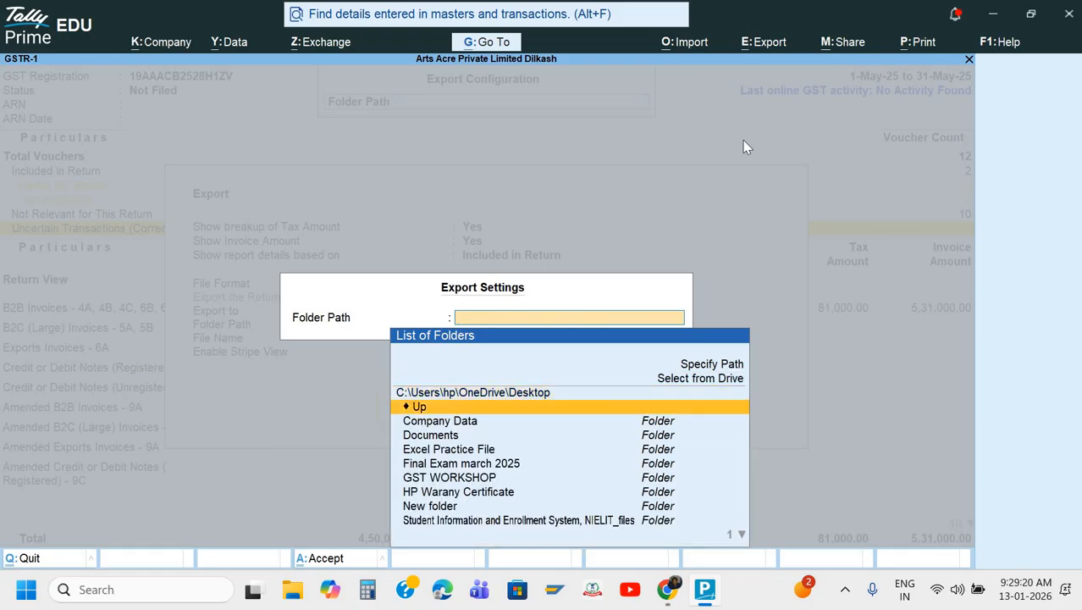
key(Down)
key(Return)
key(Return)
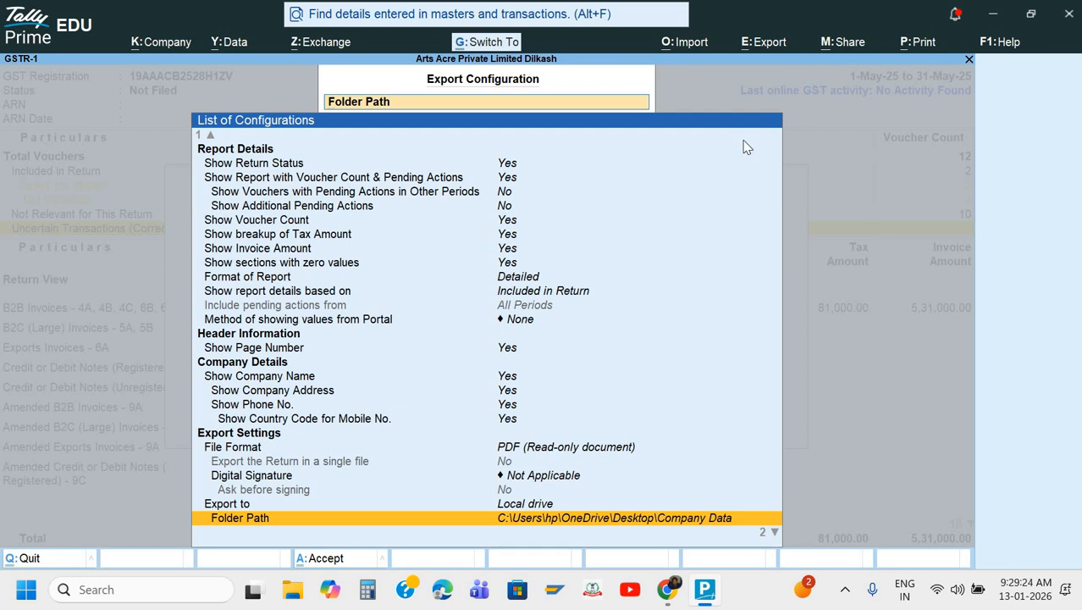
Accept the export configuration, export GSTR-1.pdf and close the PDF preview in Adobe Reader
key(ctrl+a)
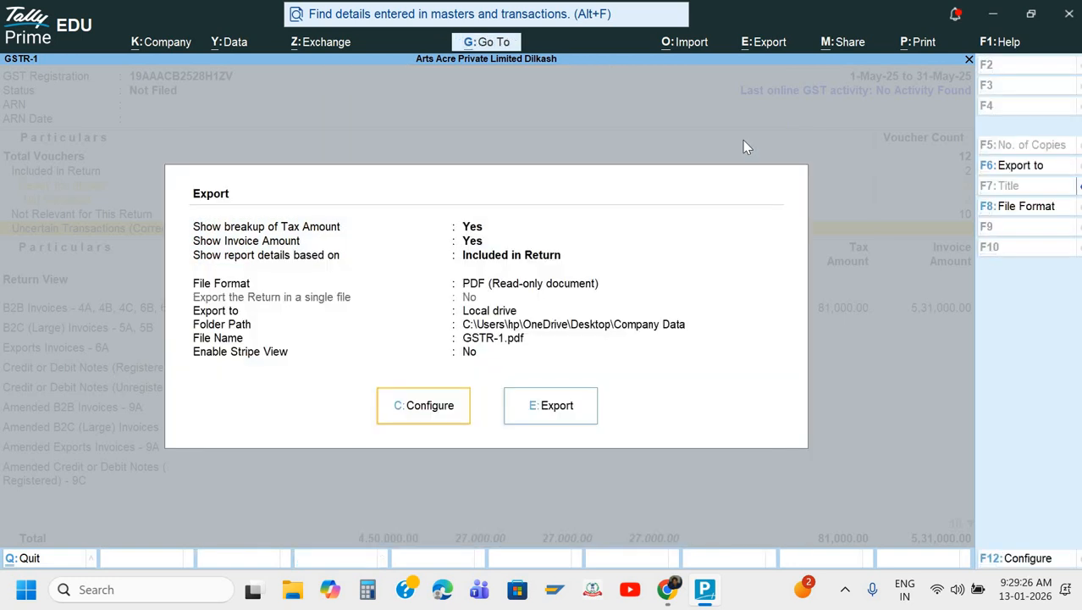
key(e)
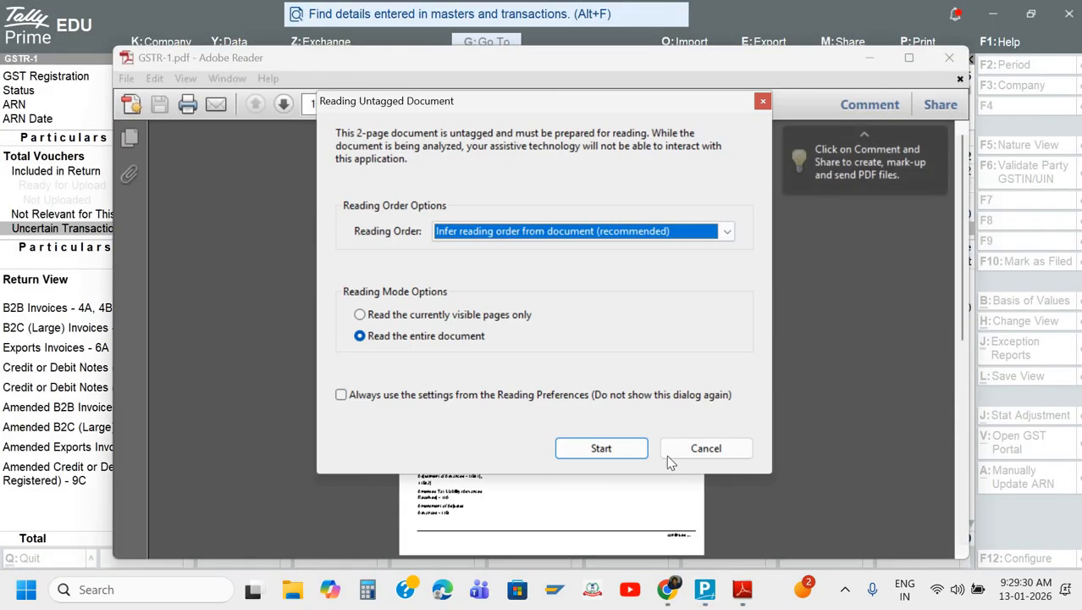
key(Escape)
click(950, 60)
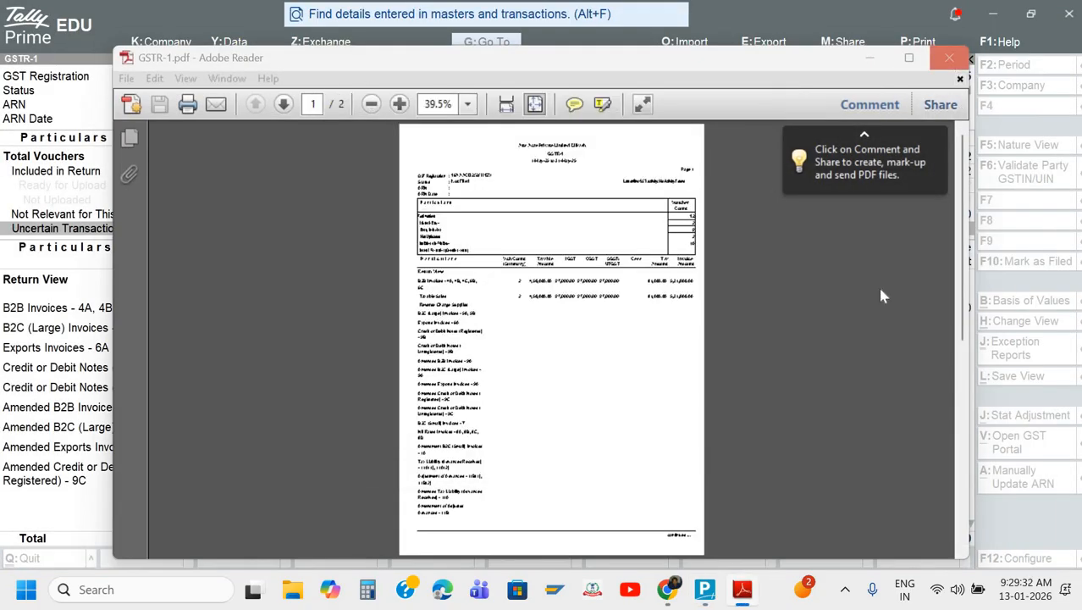
Find GSTR-1.pdf in the desktop's Company Data folder, cancel opening it in Word and open it in Chrome instead
key(super+d)
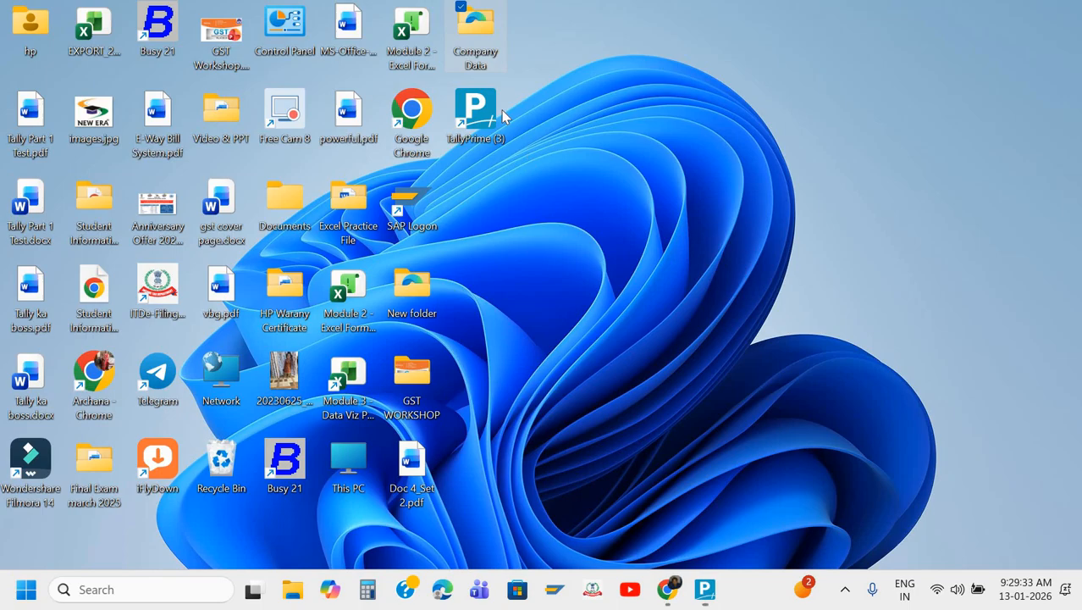
double_click(482, 53)
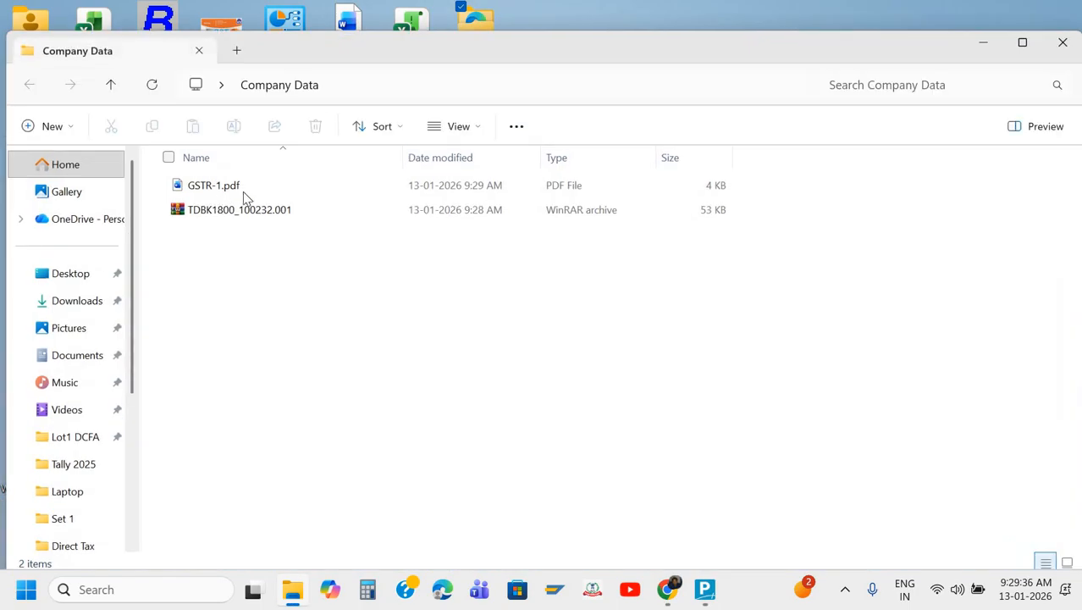
double_click(245, 189)
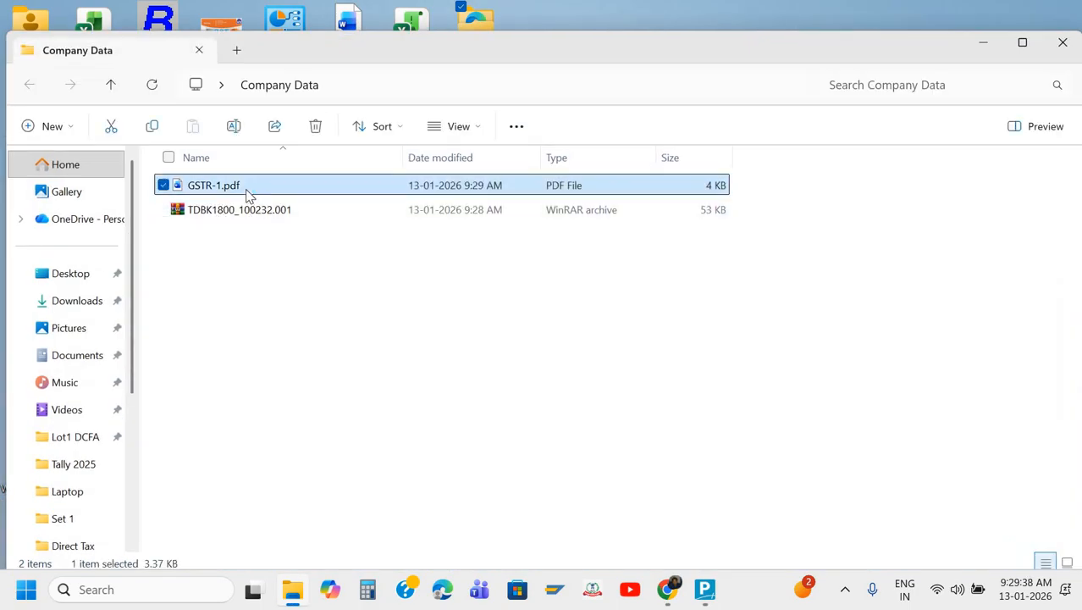
click(700, 193)
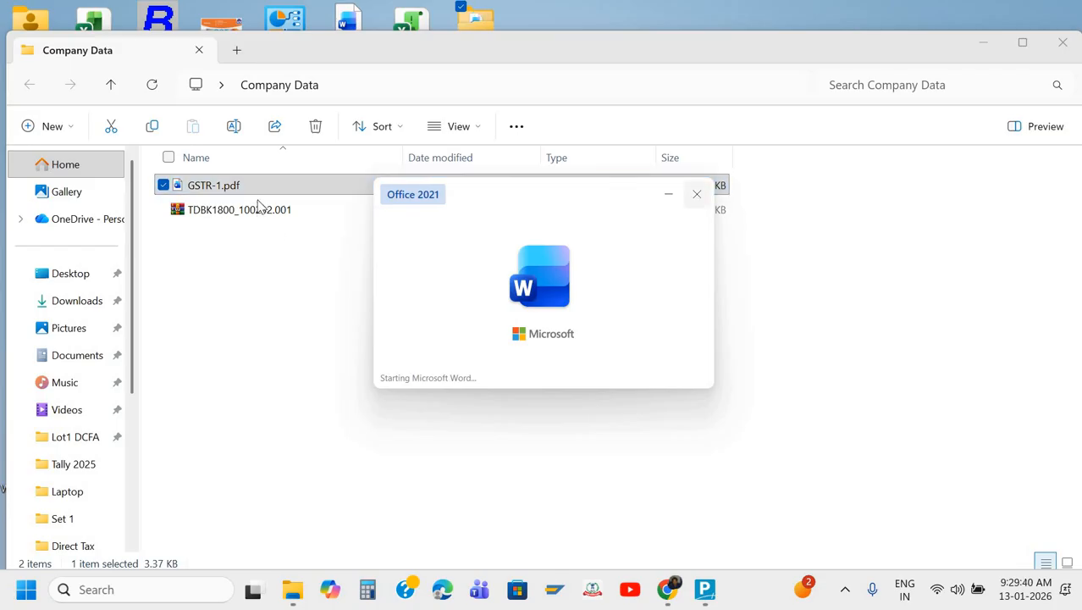
right_click(346, 194)
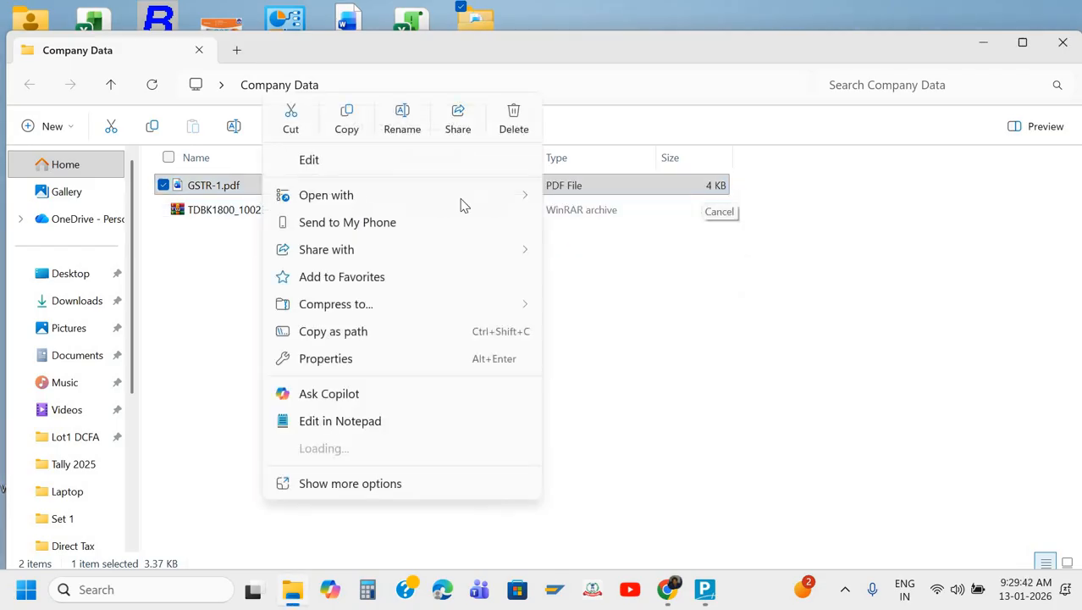
click(593, 224)
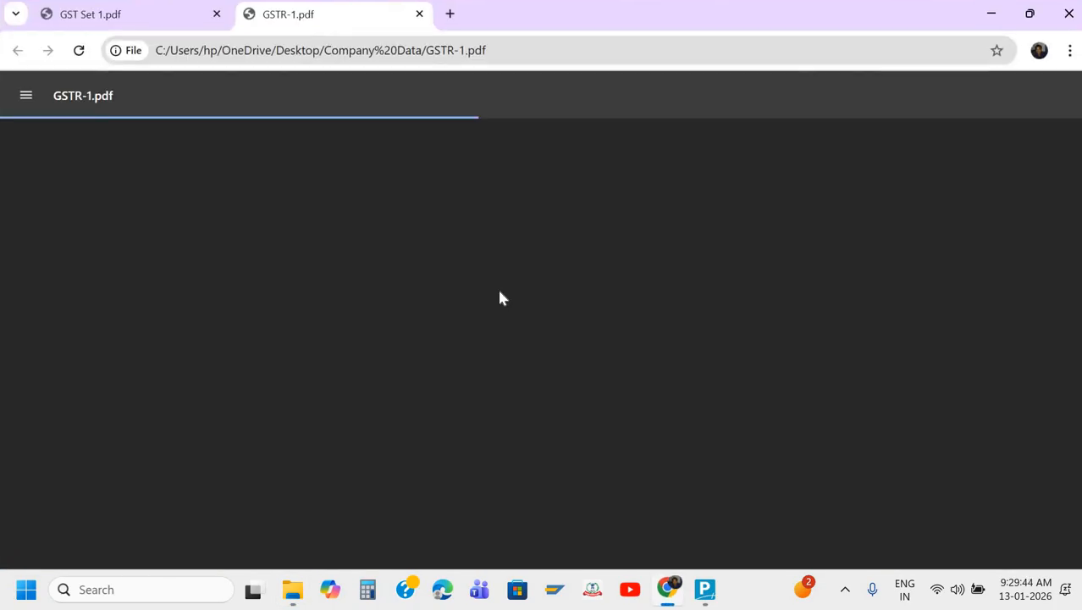
Check the voucher counts and B2B invoice tax amounts in the exported GSTR-1 PDF and close the browser
scroll(500, 298, up, 3)
scroll(499, 298, down, 2)
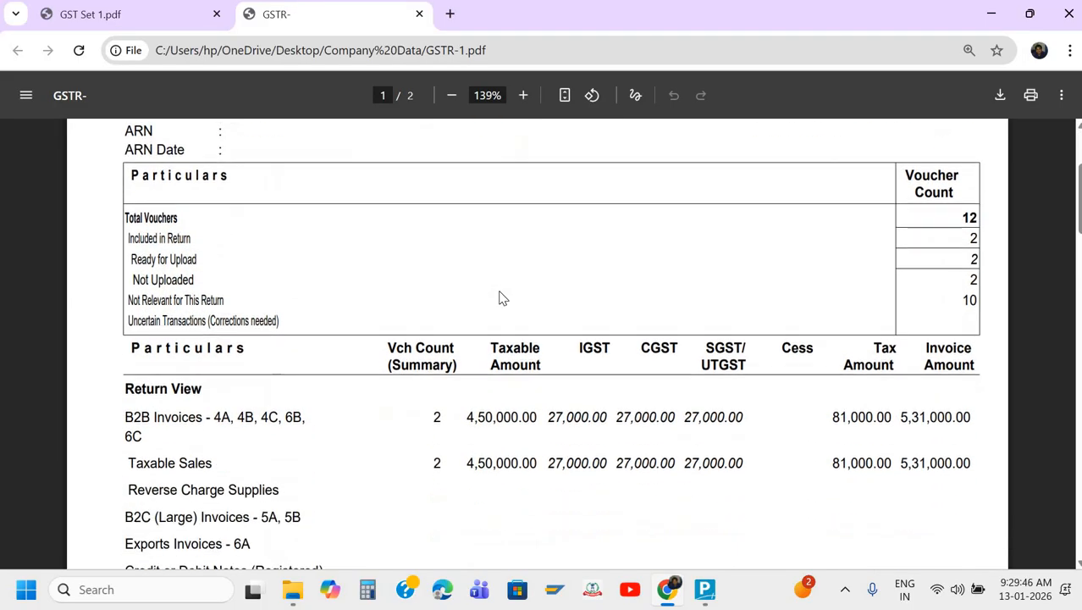
scroll(500, 298, down, 4)
scroll(732, 290, down, 3)
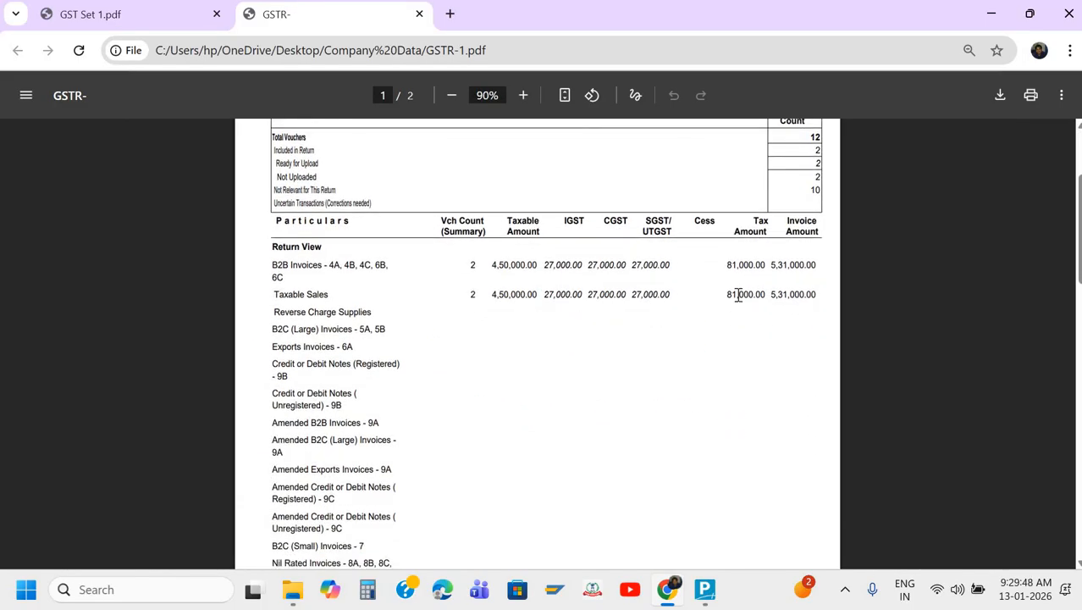
scroll(738, 295, up, 2)
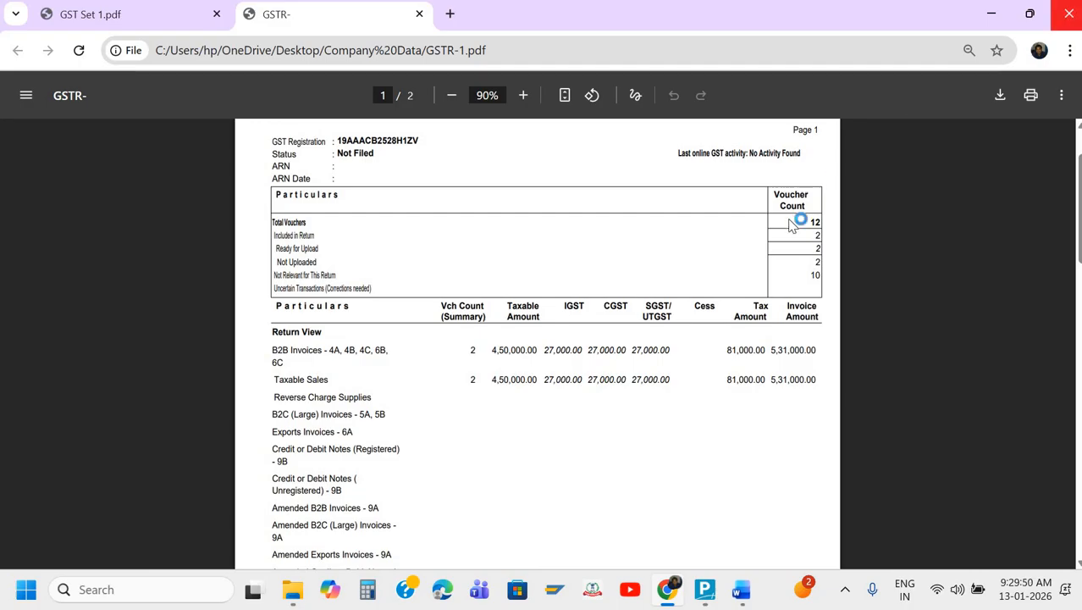
key(alt+F4)
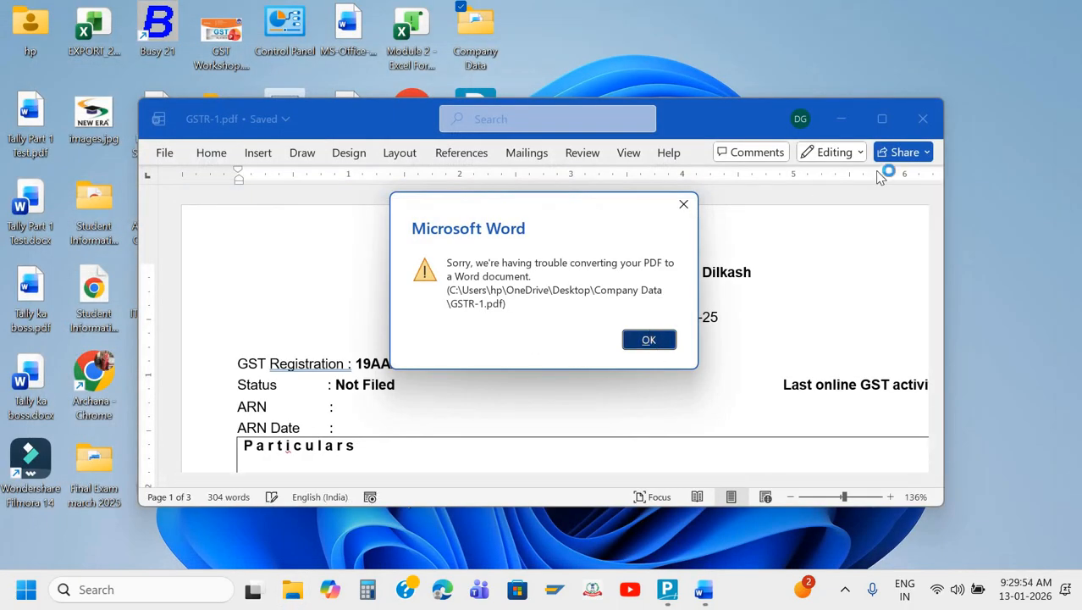
Dismiss the PDF conversion error and close the GSTR-1.pdf window in Word
key(Return)
click(923, 119)
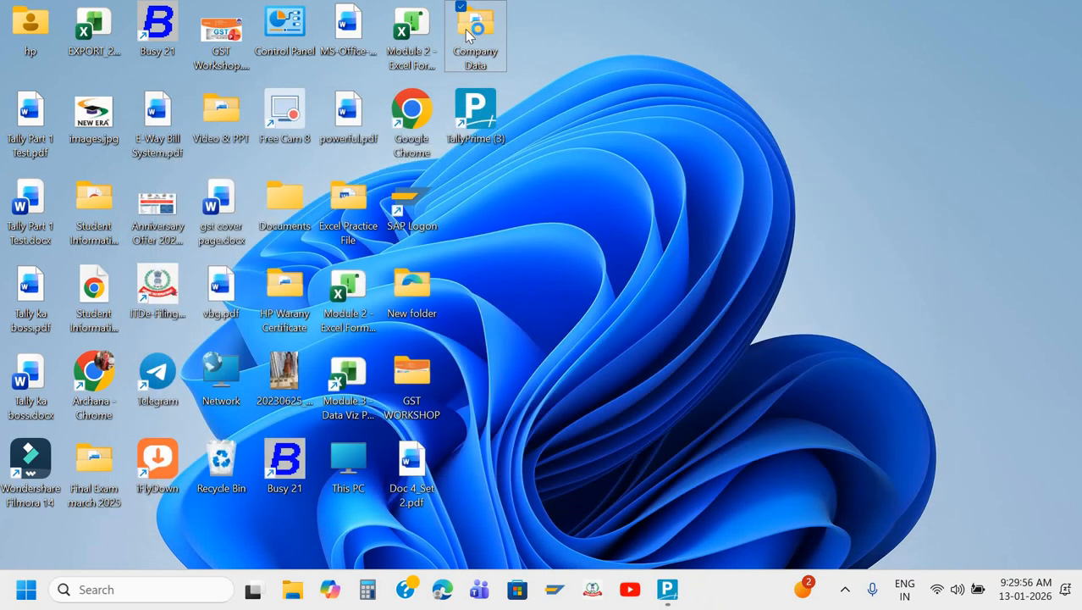
Examine the ZIP and WinRAR compression options for the desktop's Company Data folder without creating an archive
right_click(466, 31)
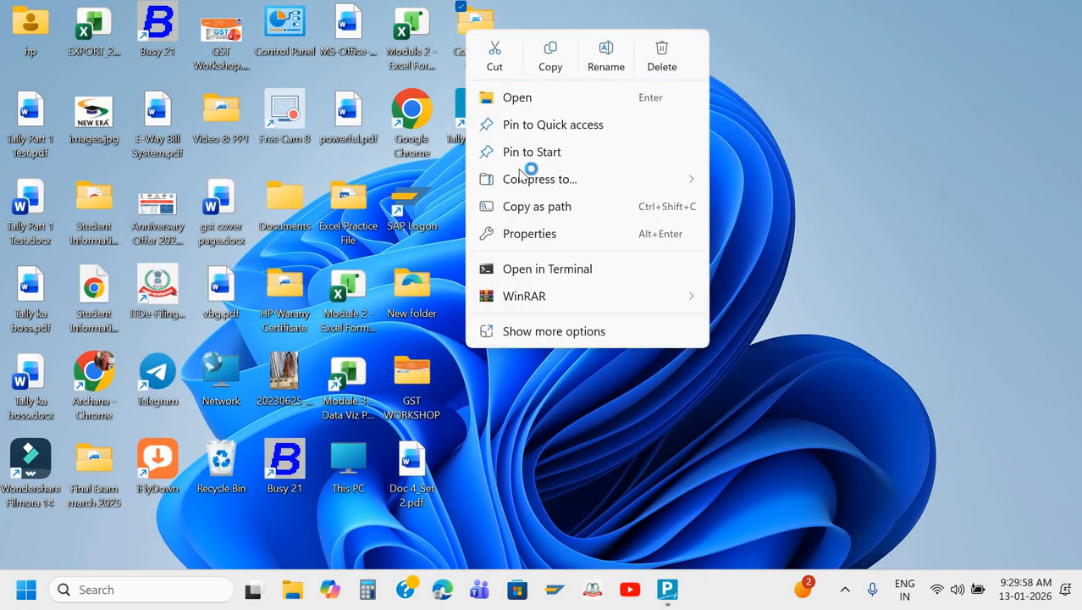
mouse_move(702, 194)
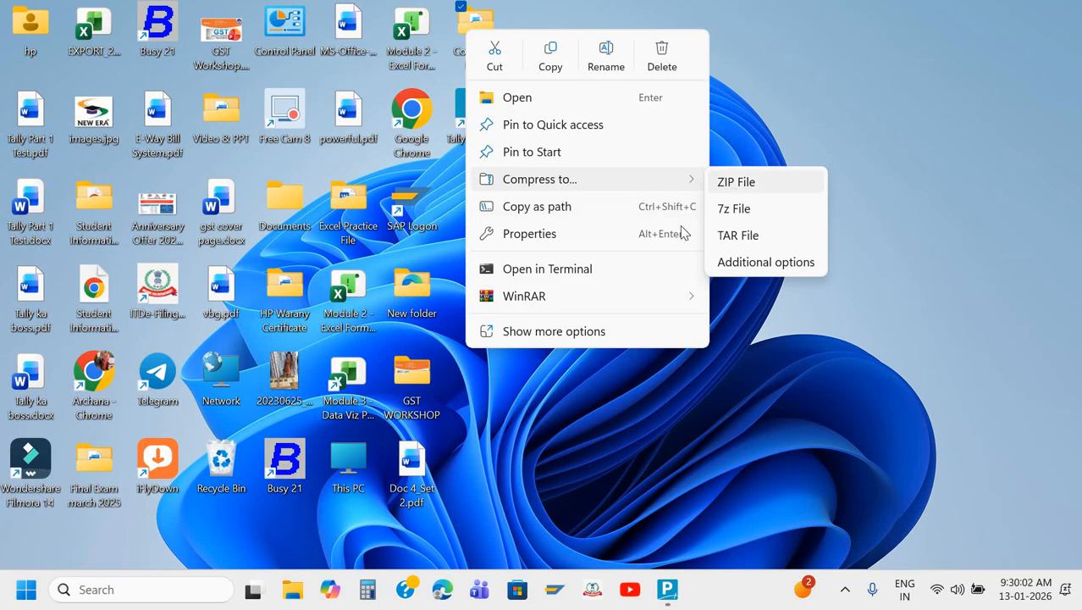
mouse_move(685, 303)
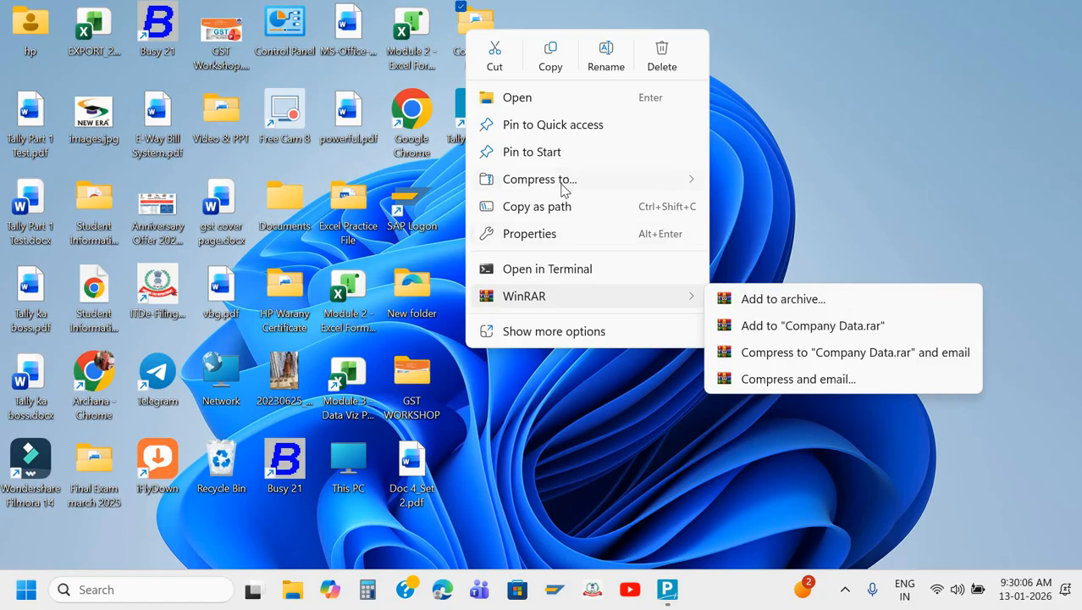
mouse_move(562, 187)
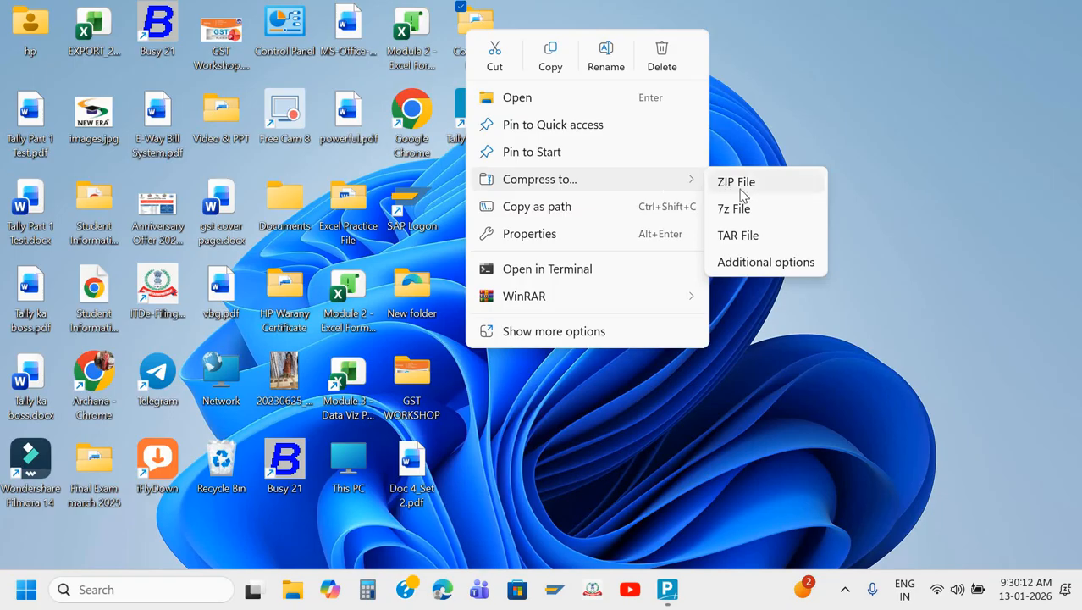
click(565, 151)
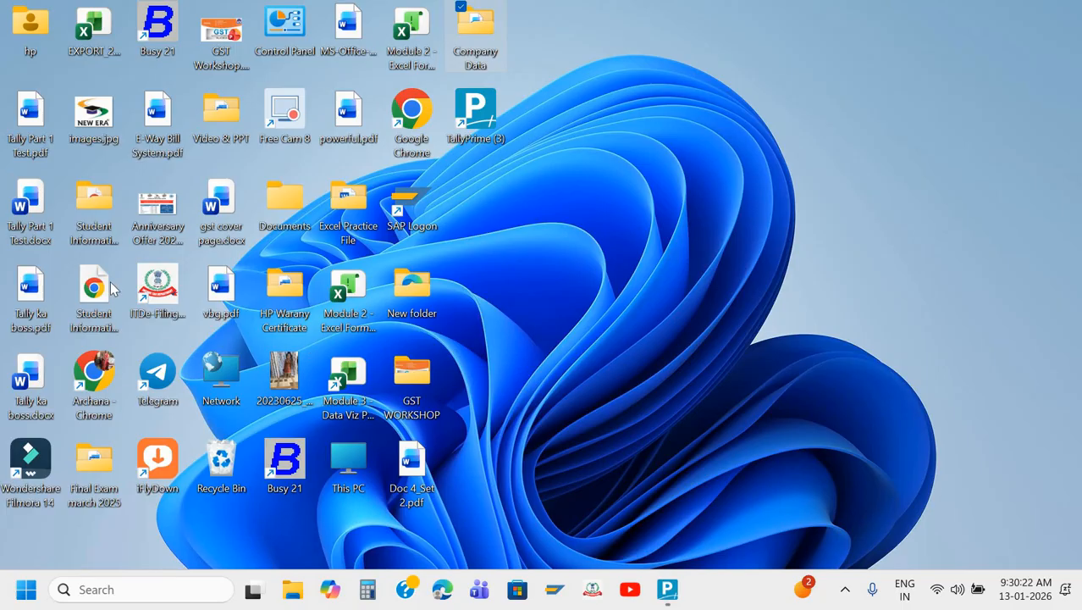
Switch to TallyPrime, leave the GSTR-1 report and the report menus, and quit the program
click(667, 590)
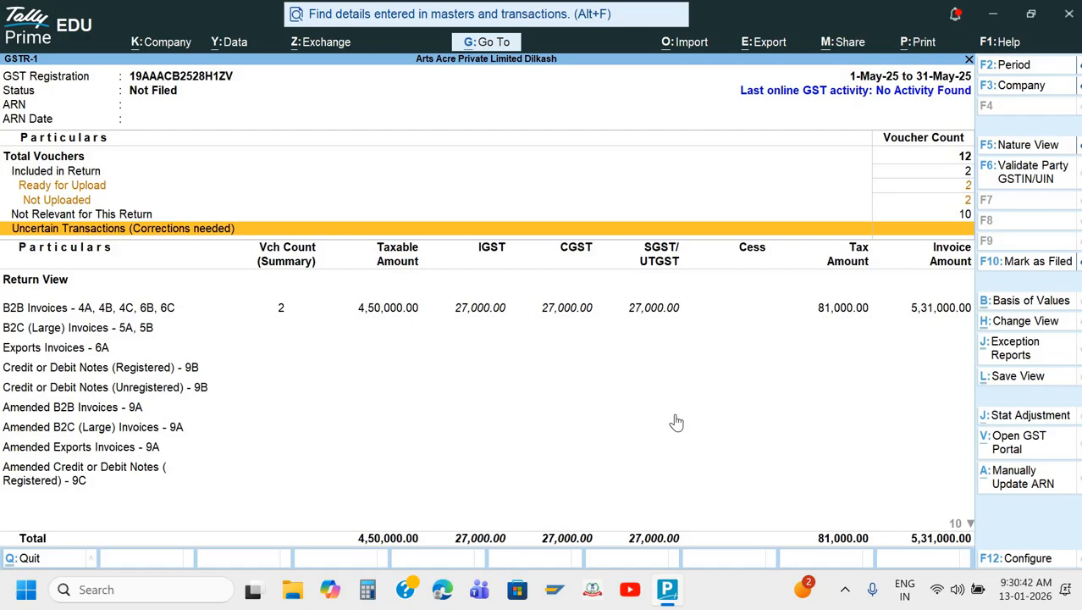
key(super+d)
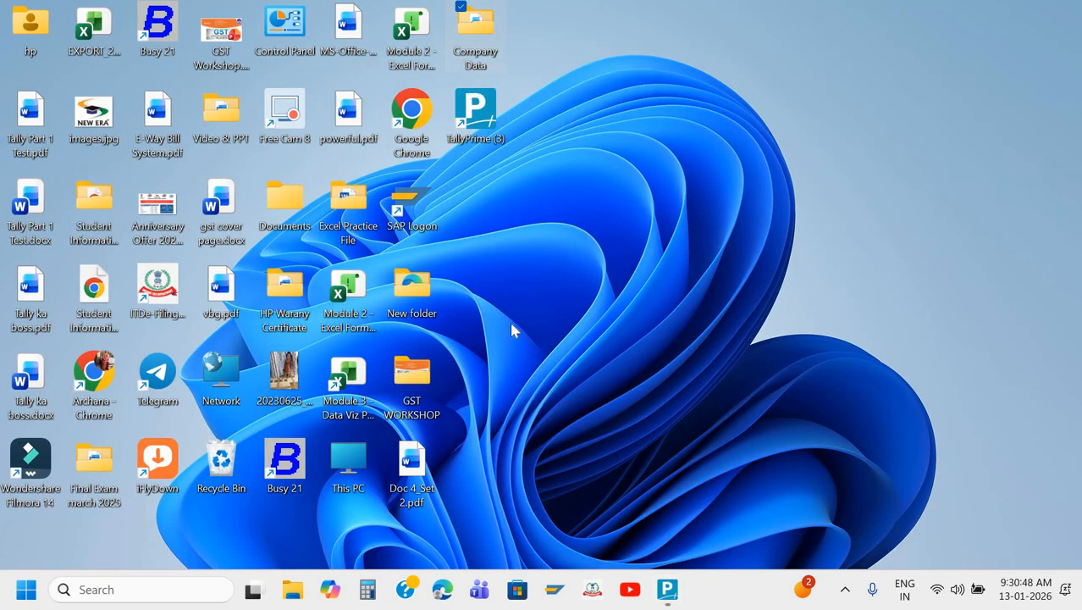
click(668, 589)
key(Escape)
key(Escape)
key(Escape)
key(Escape)
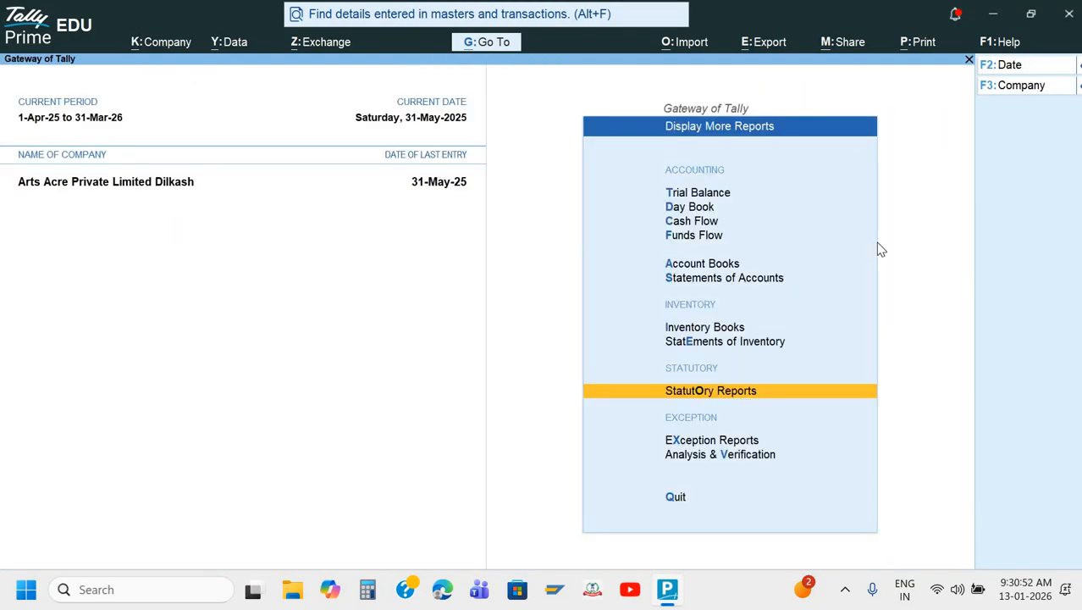
key(Escape)
key(Escape)
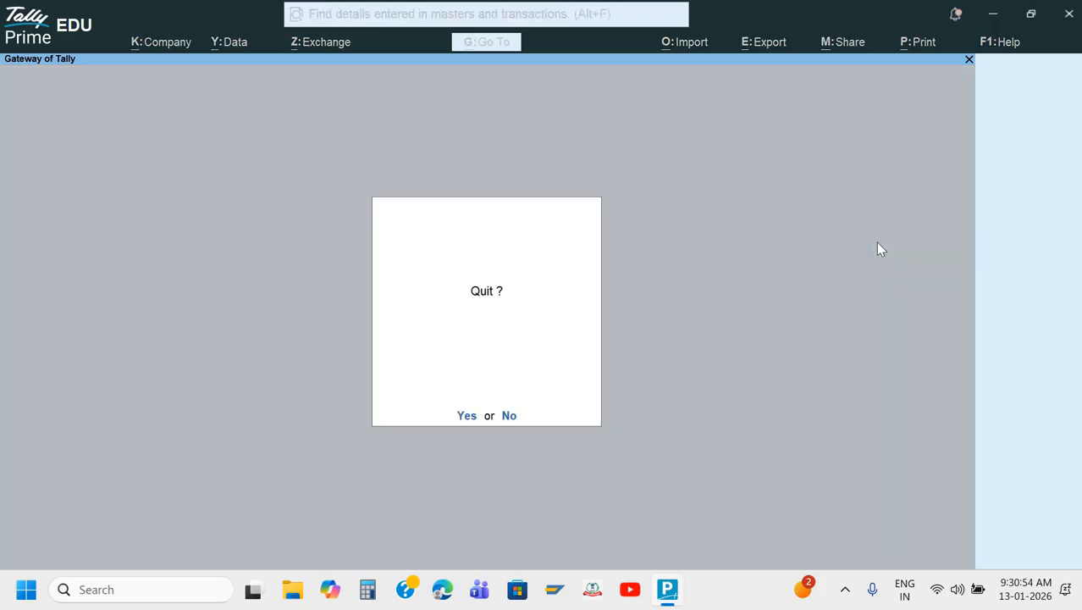
key(Return)
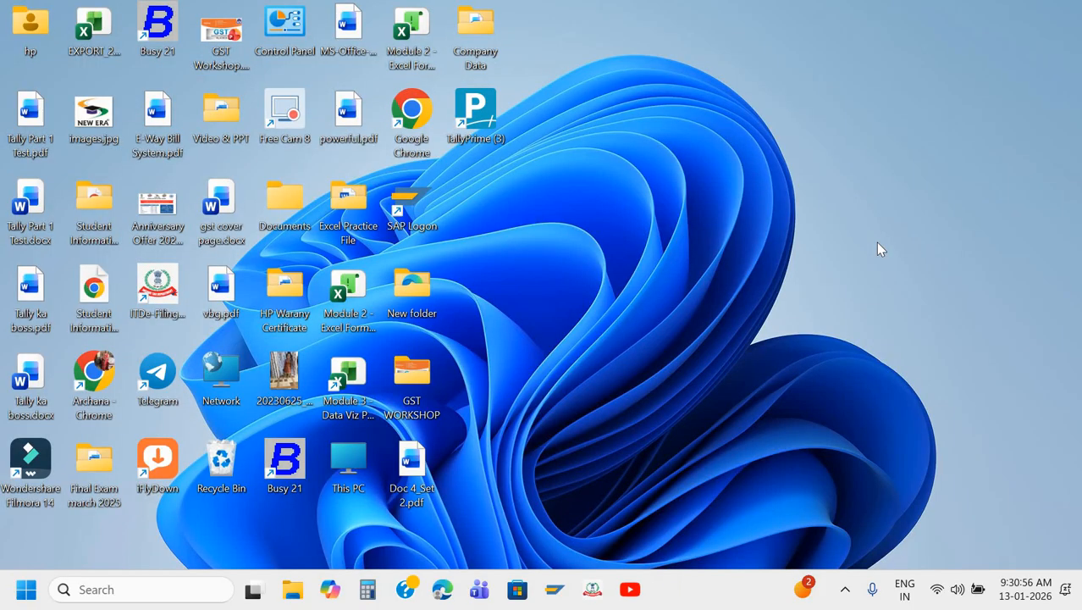